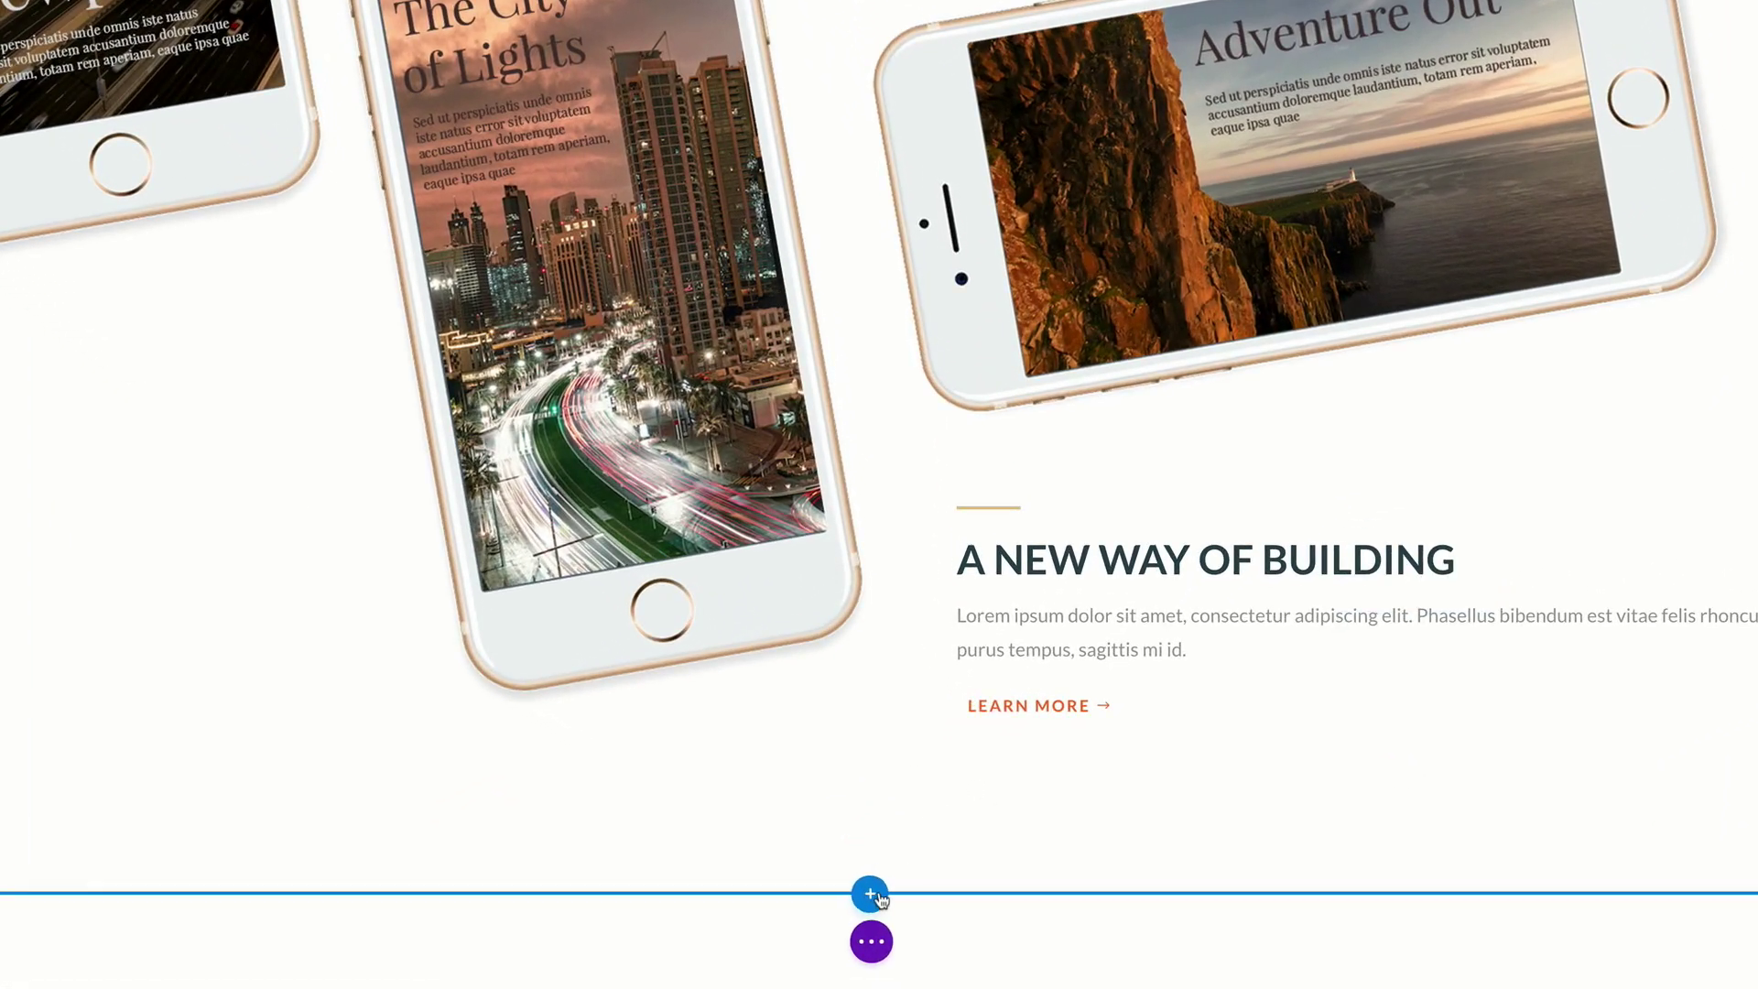
Insert a regular section below the "A New Way of Building" section, containing an empty row of three equal columns
{"action": "left_click", "coordinate": [870, 894]}
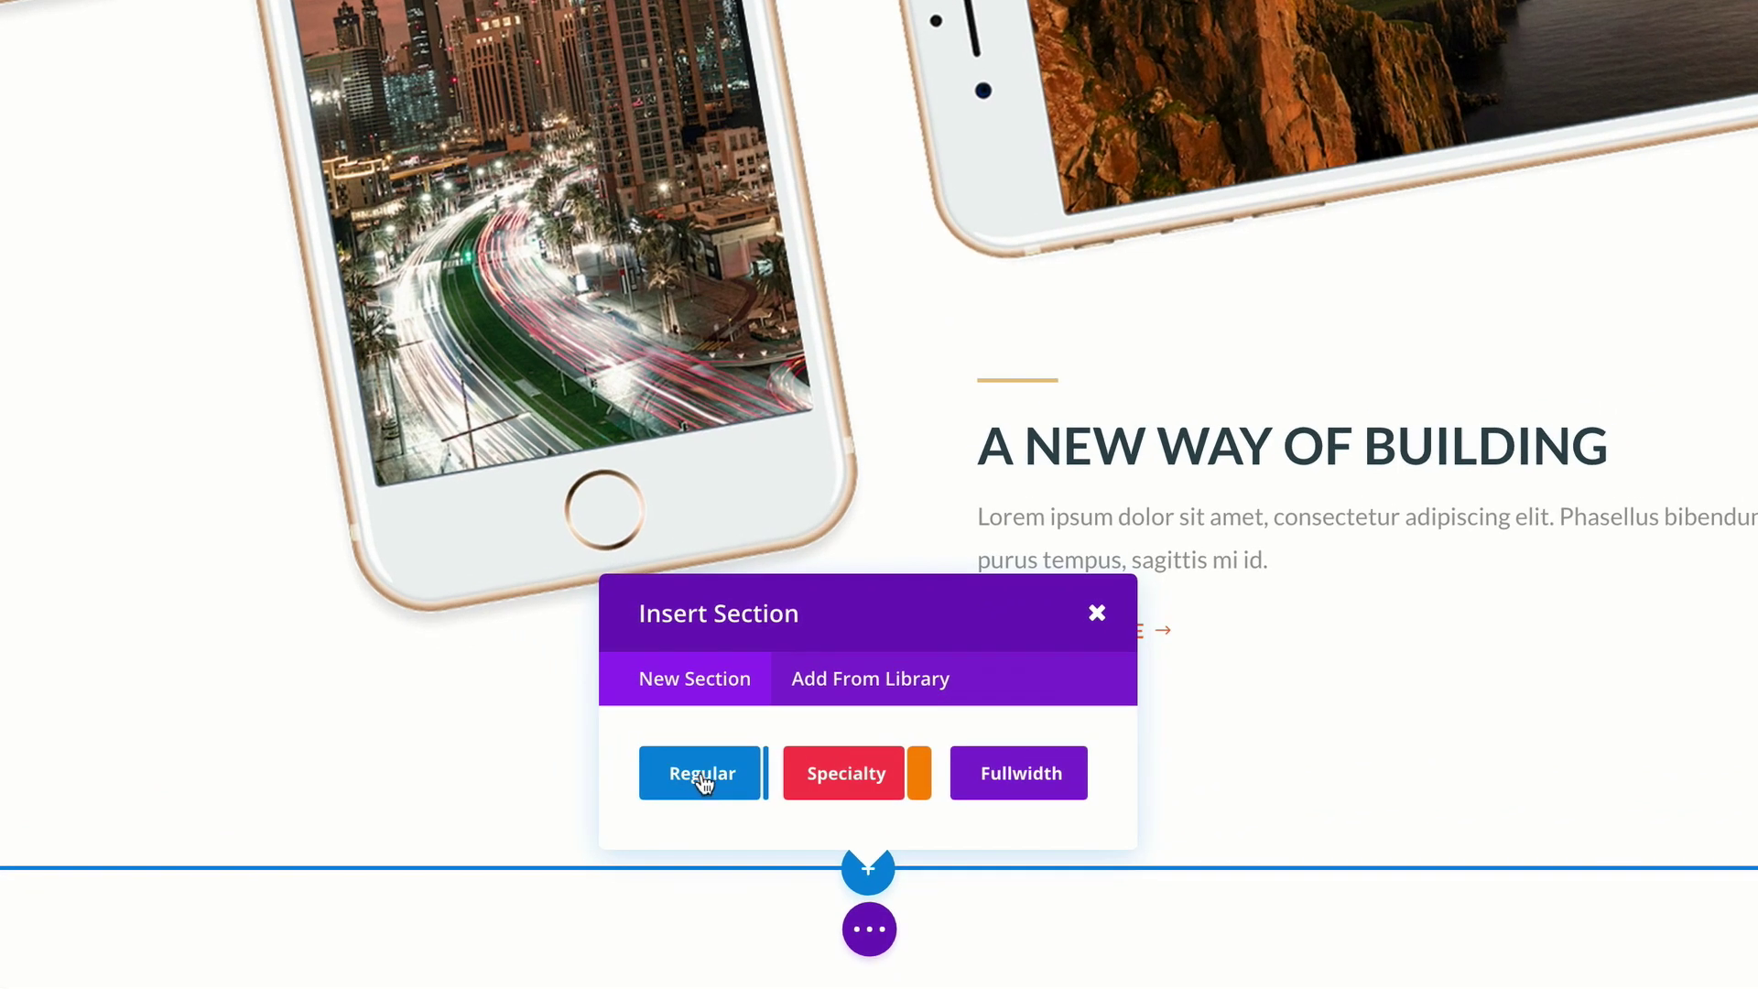
{"action": "left_click", "coordinate": [702, 778]}
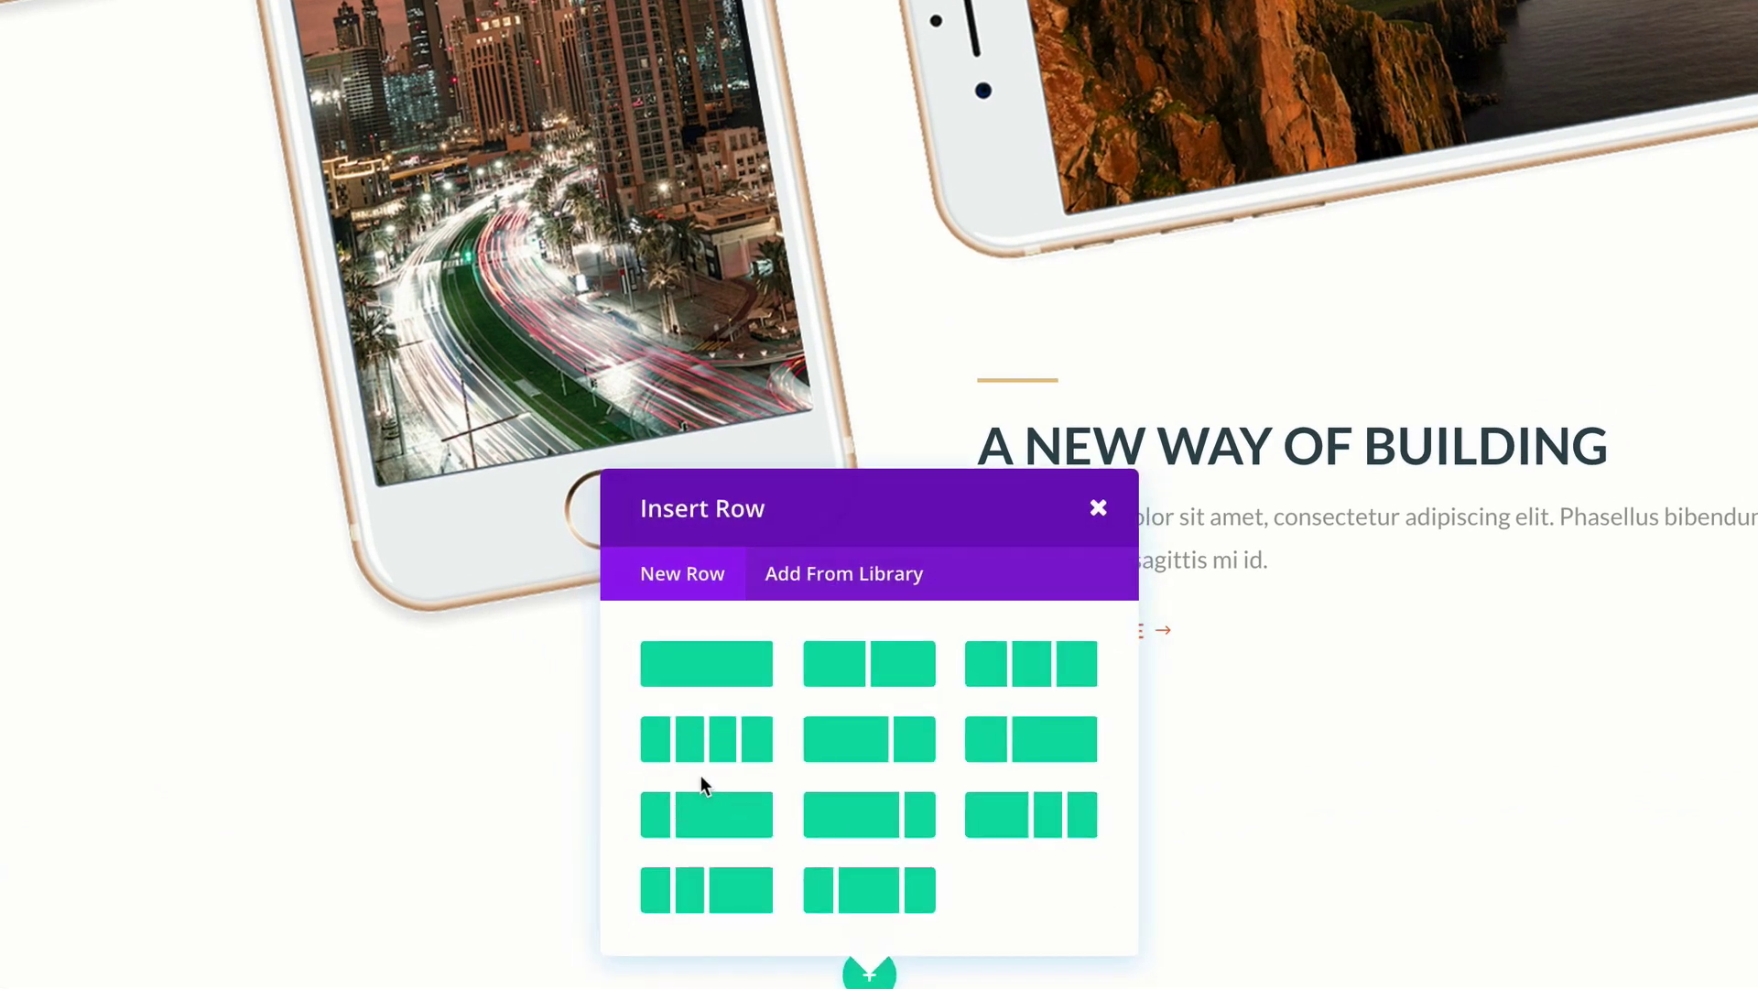
{"action": "left_click", "coordinate": [1033, 675]}
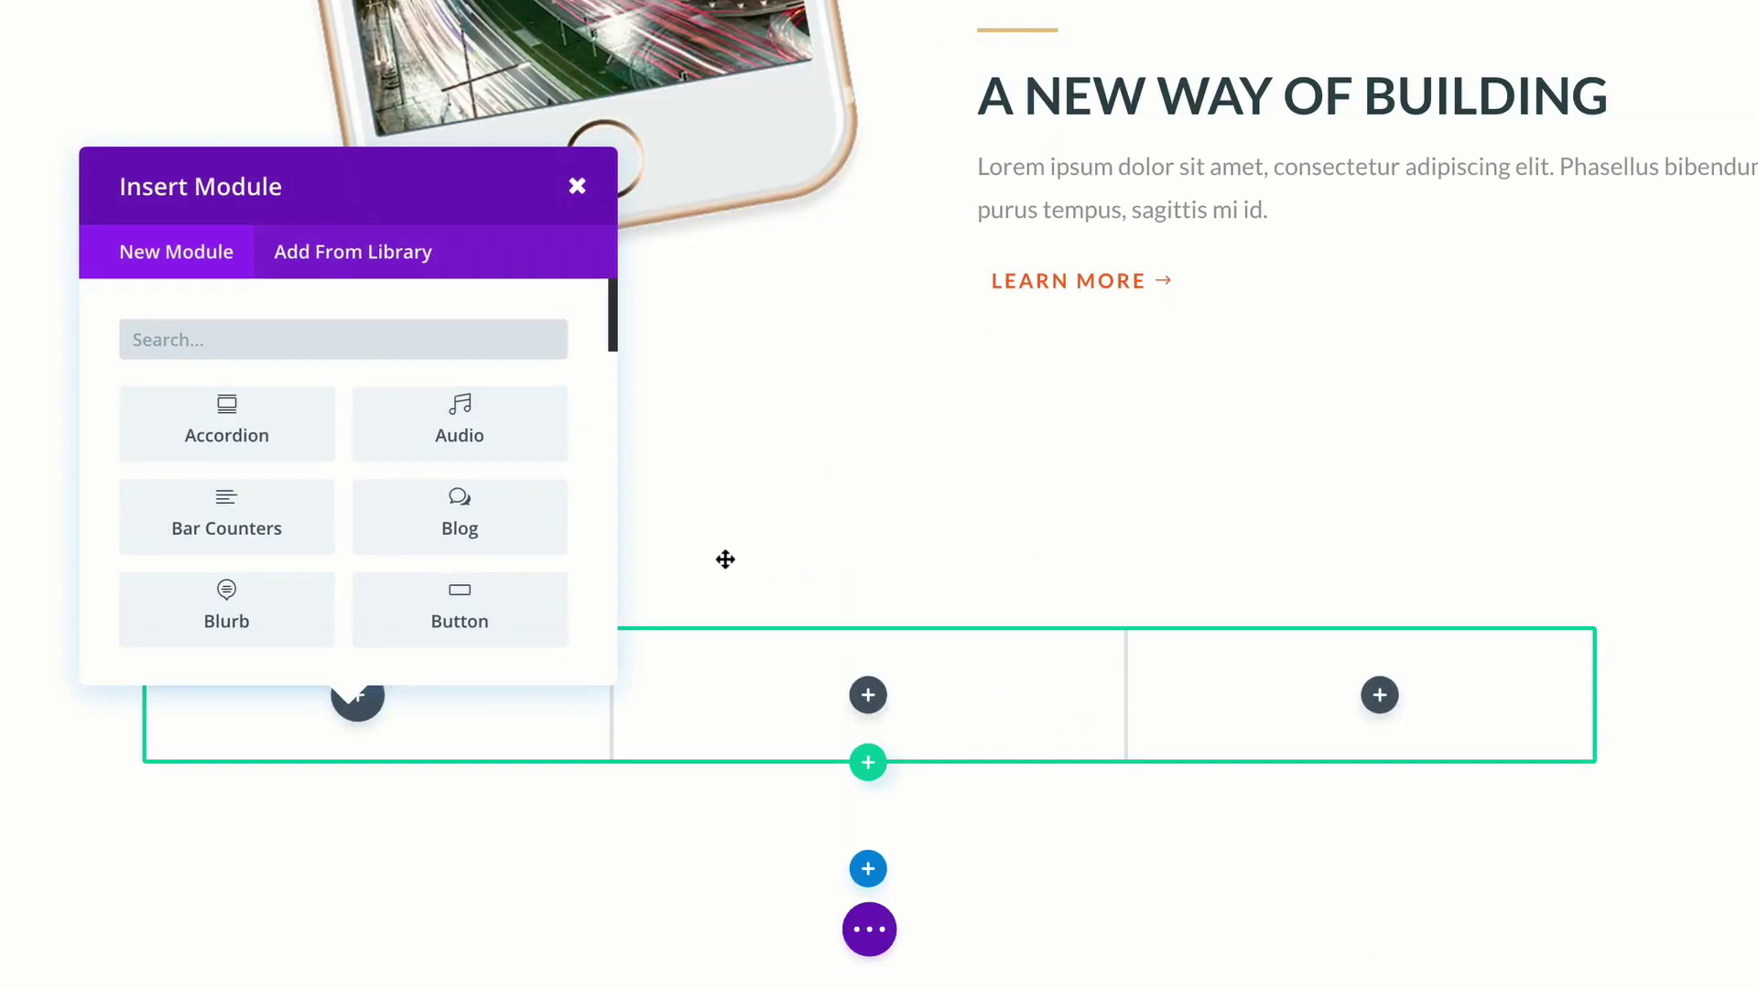
{"action": "left_click", "coordinate": [577, 186]}
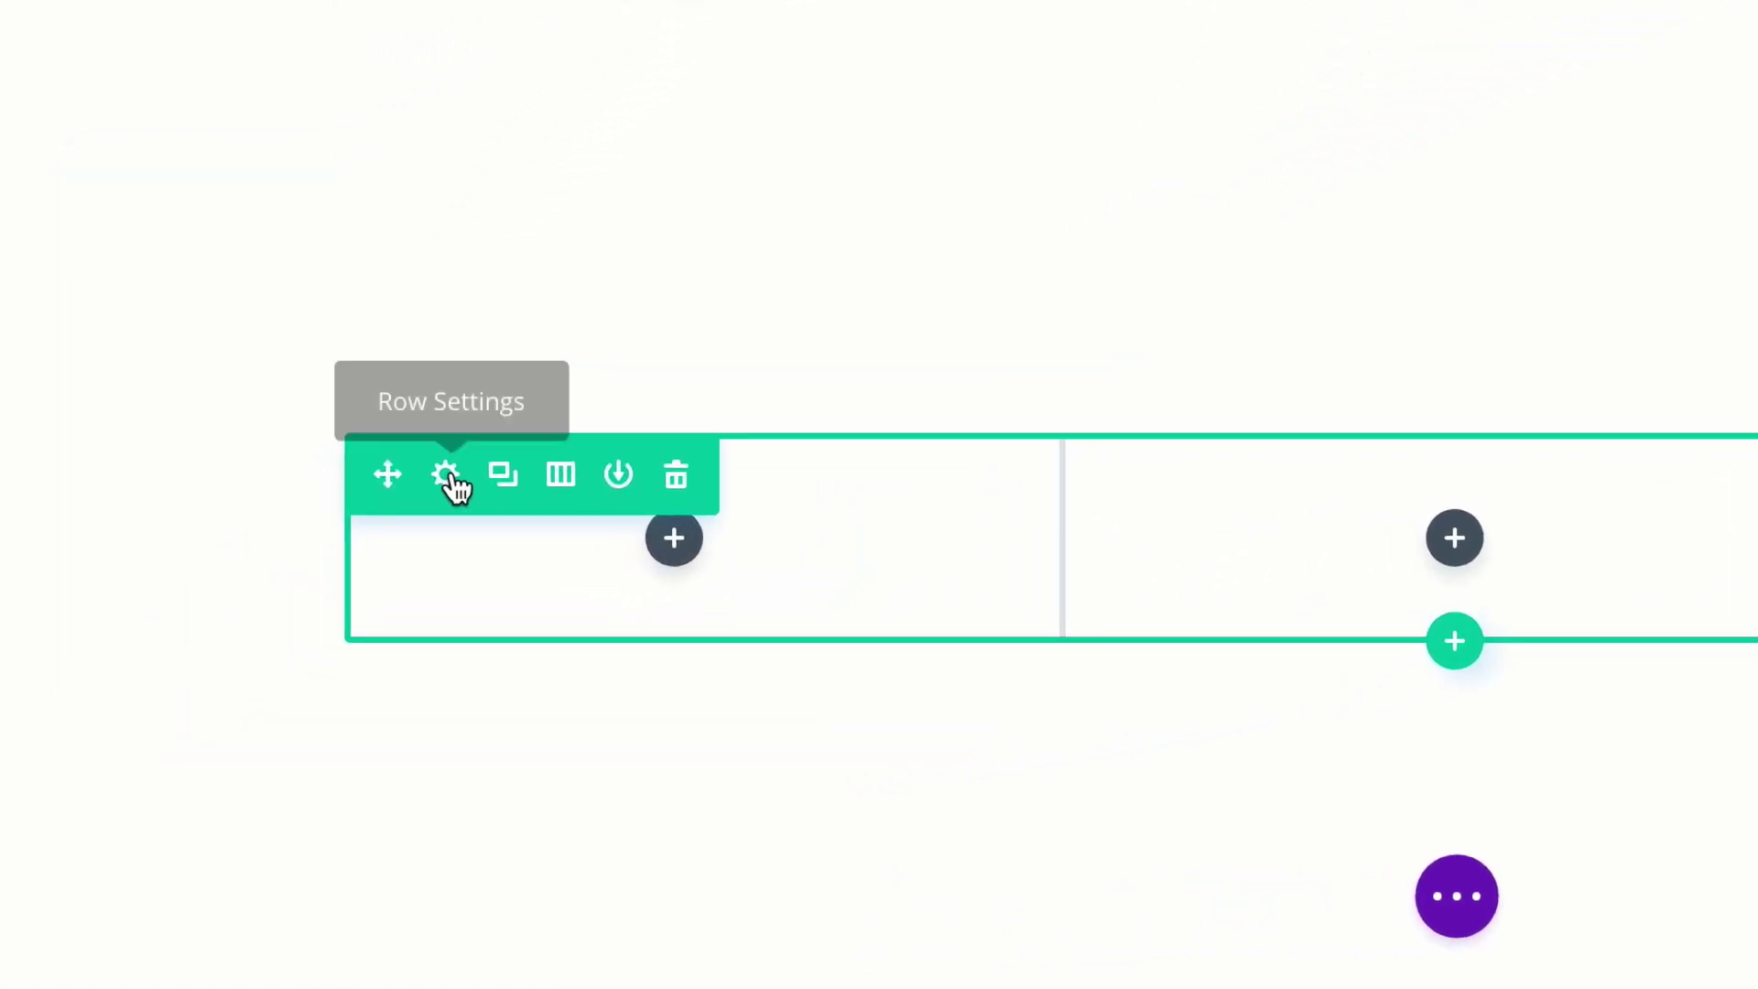
Give the new three-column row a custom width of 1366px and a custom gutter width of 1
{"action": "left_click", "coordinate": [448, 476]}
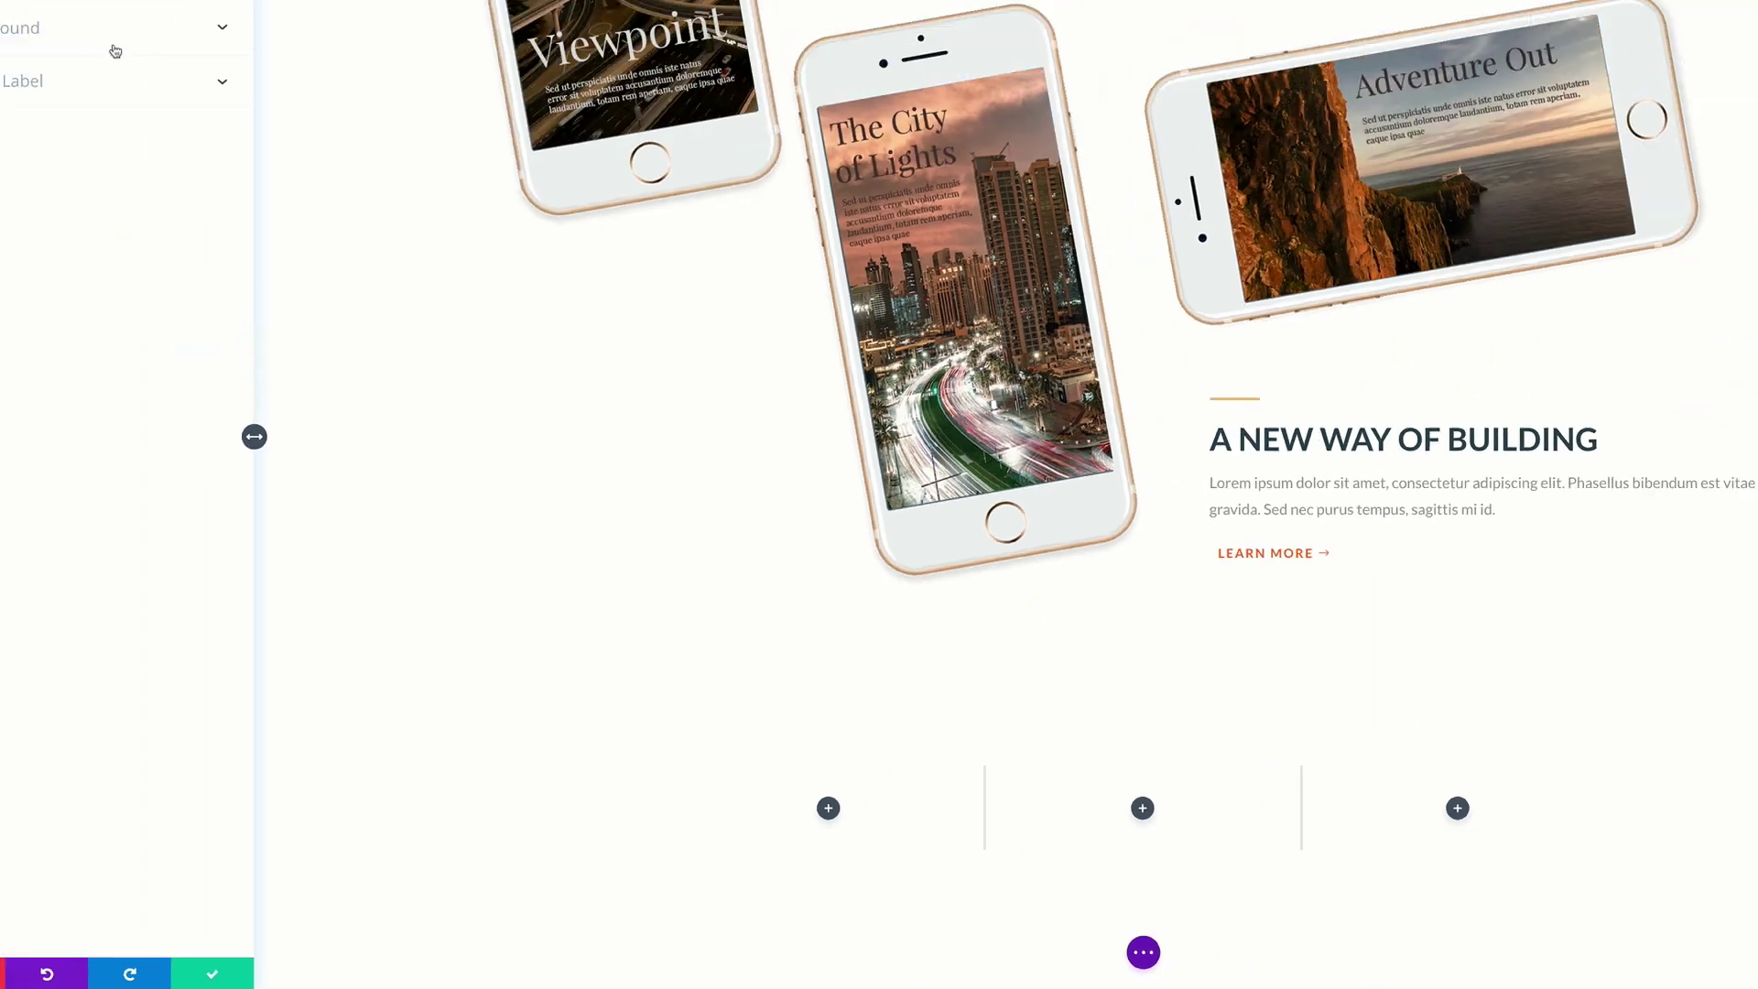
{"action": "left_click", "coordinate": [108, 58]}
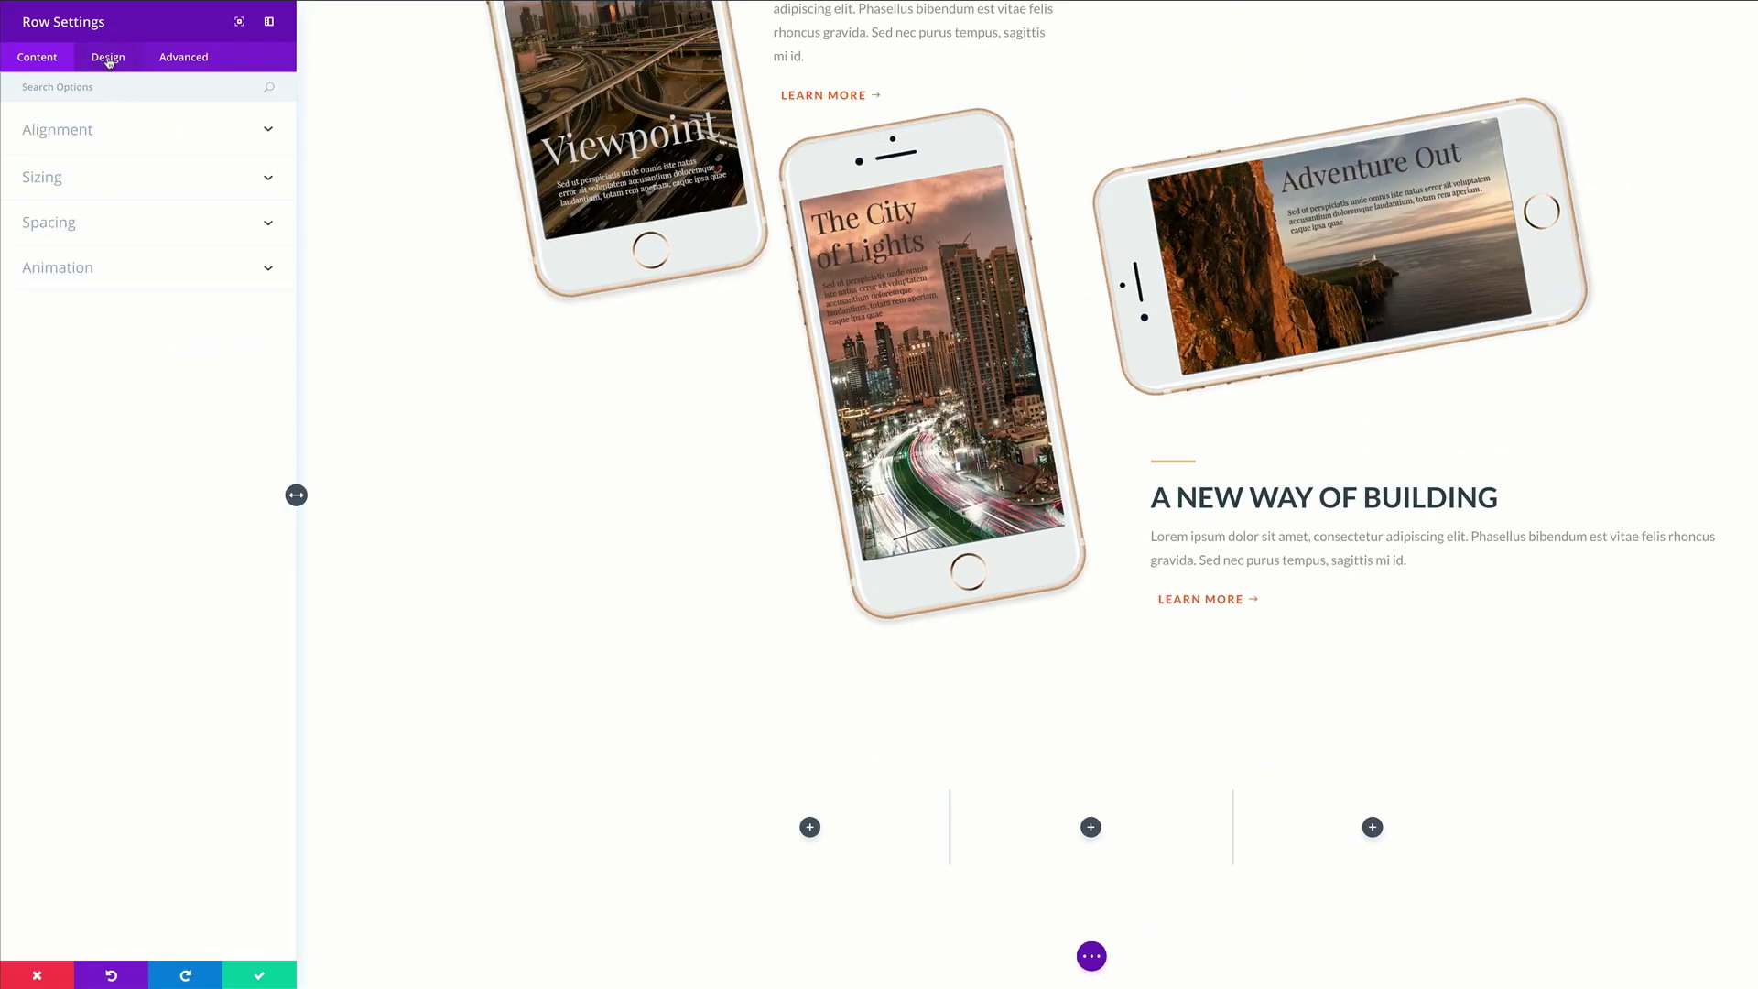
{"action": "left_click", "coordinate": [60, 180]}
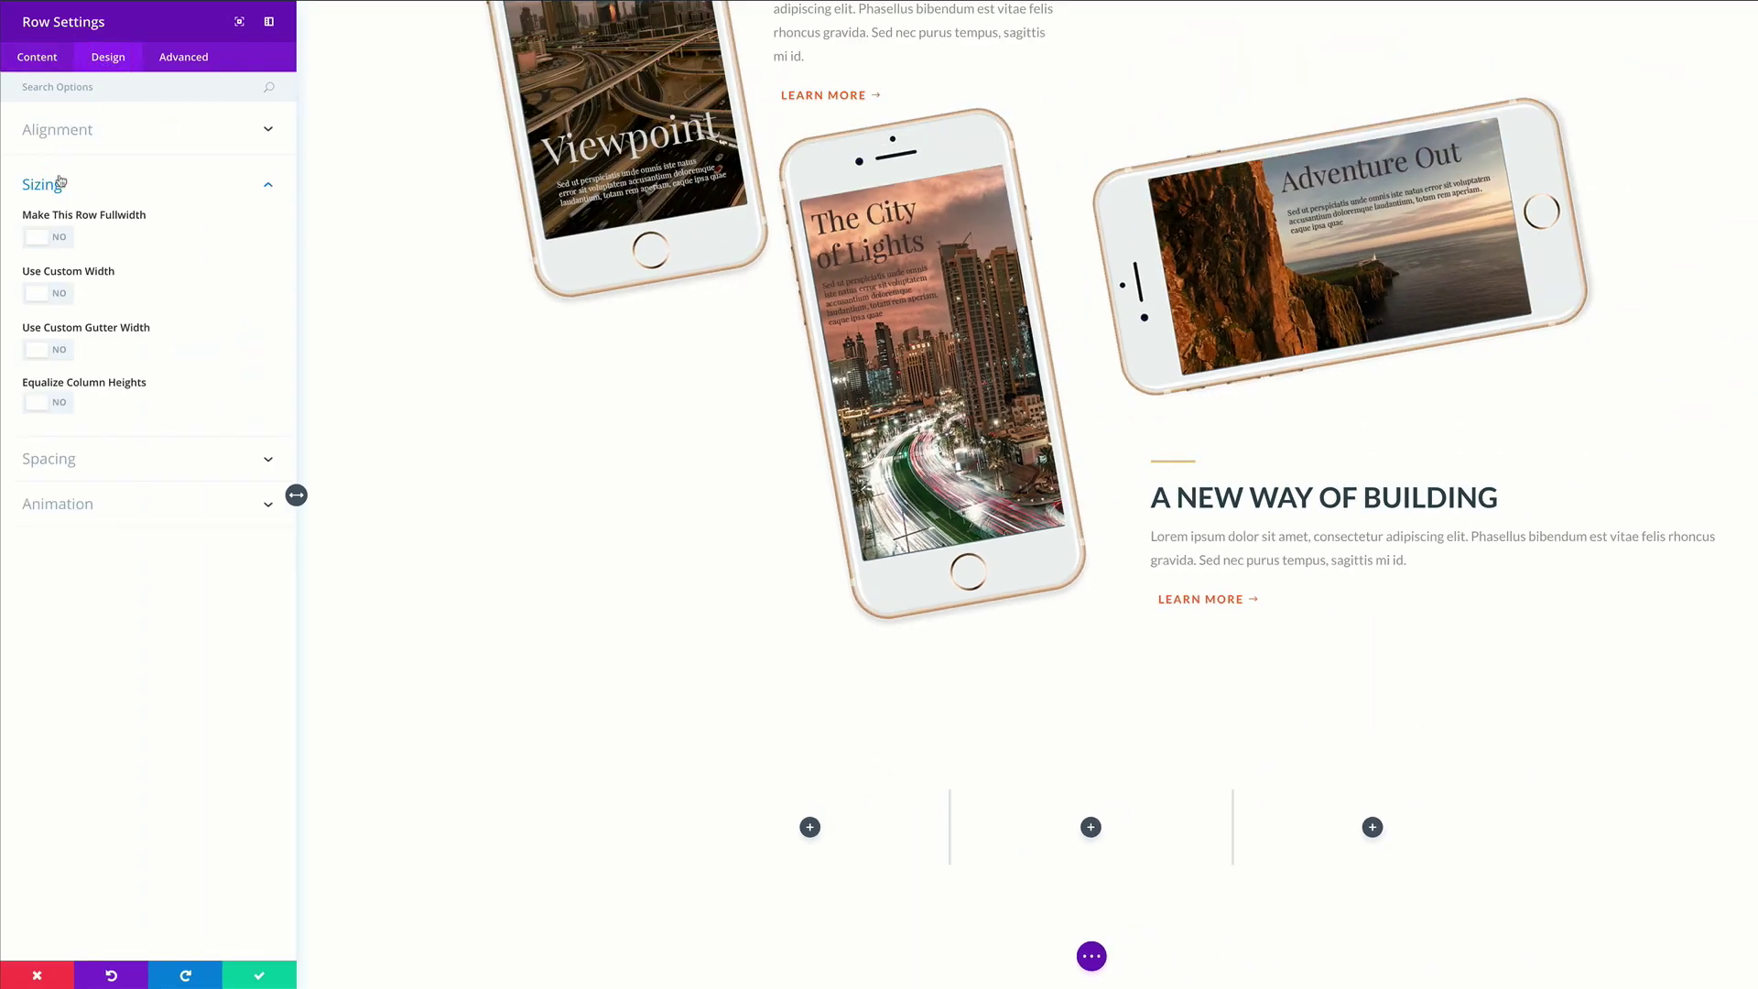
{"action": "left_click", "coordinate": [58, 297]}
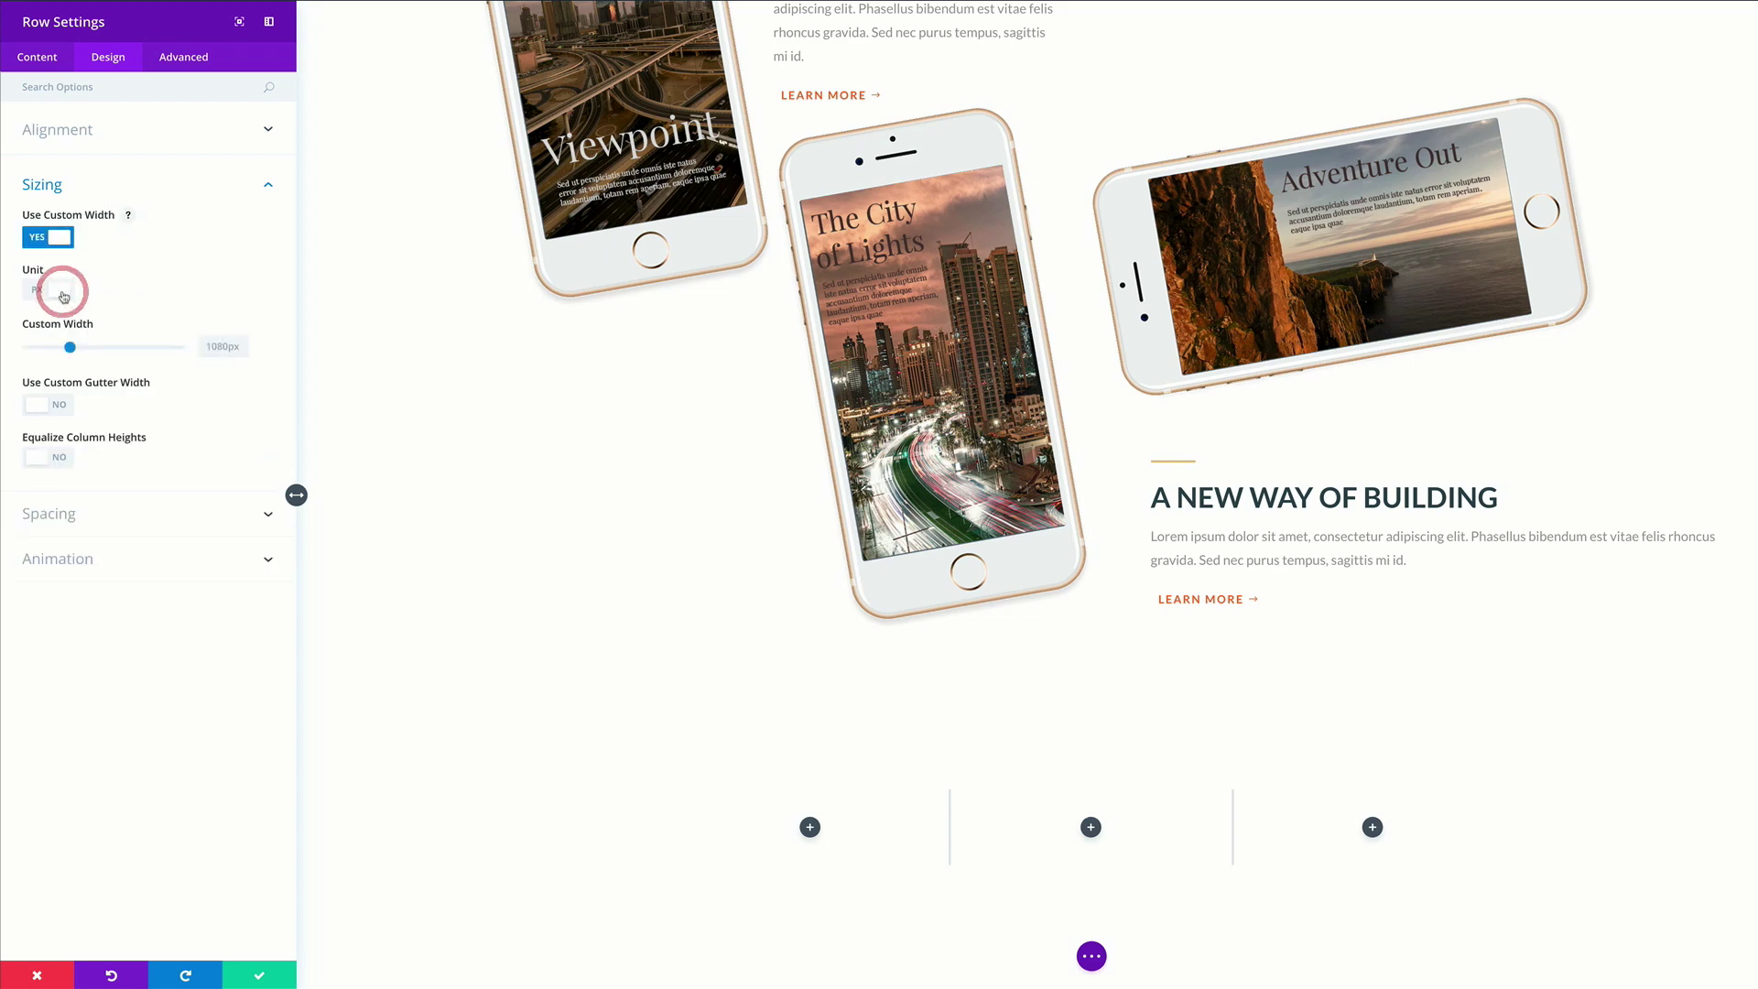
{"action": "left_click", "coordinate": [209, 345]}
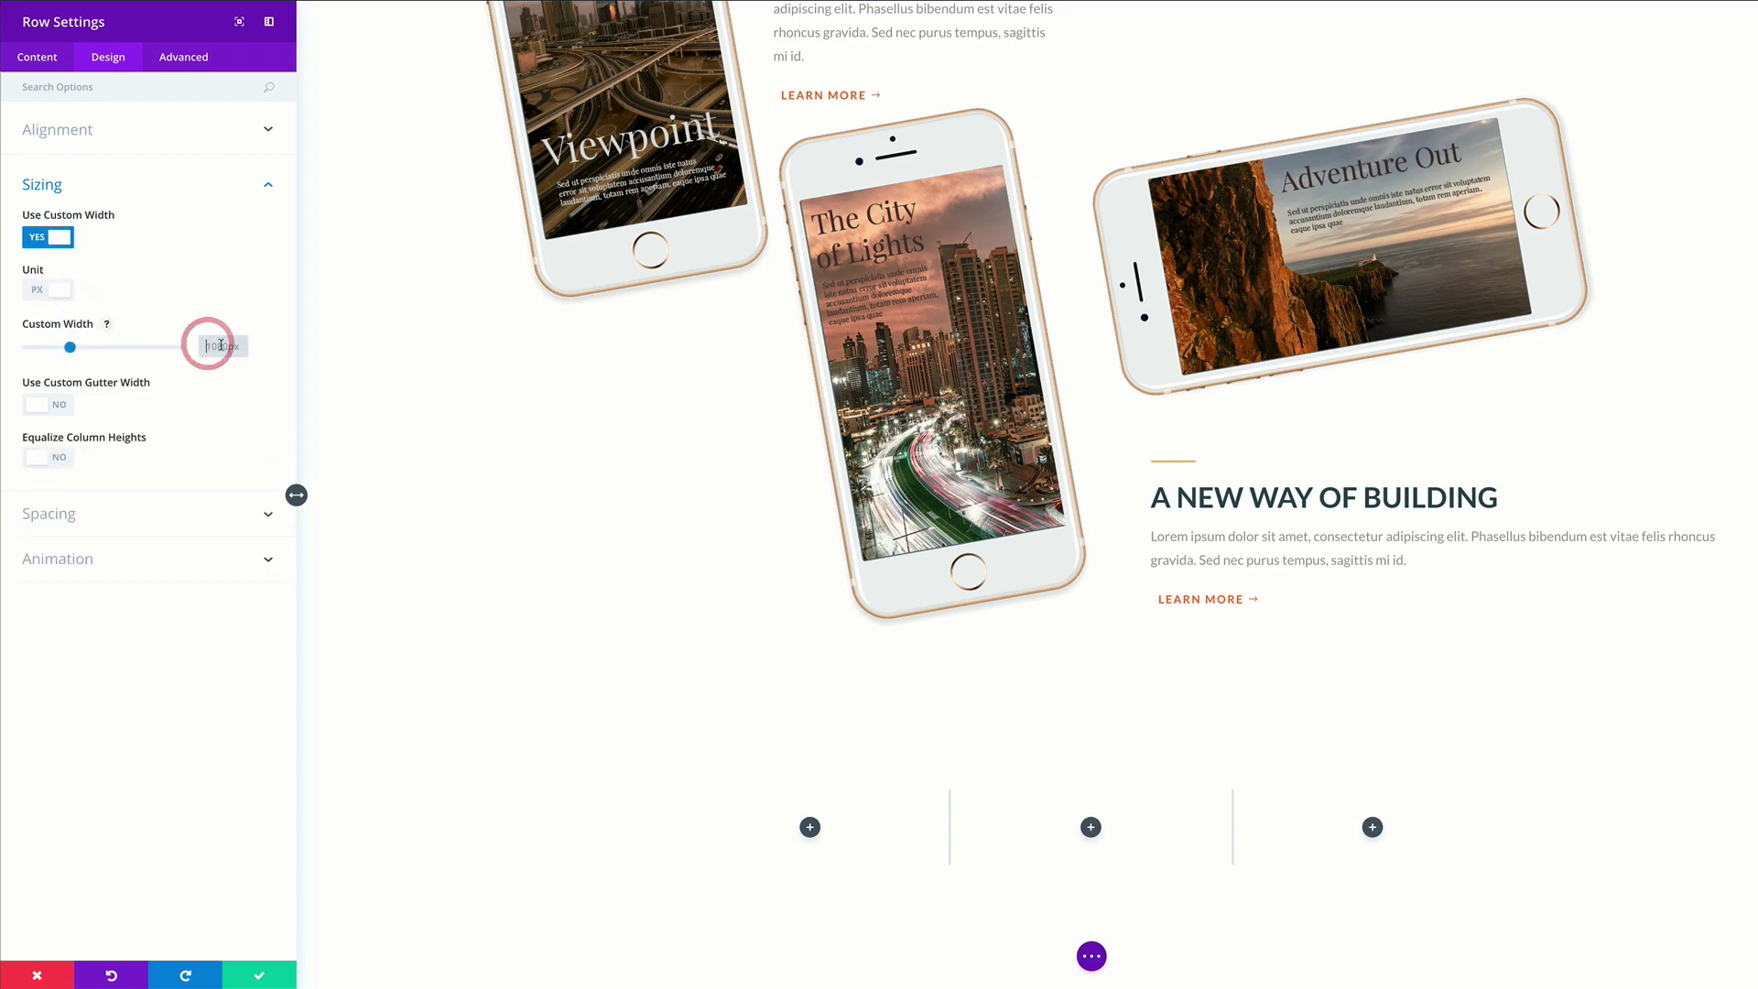
{"action": "type", "text": "1366"}
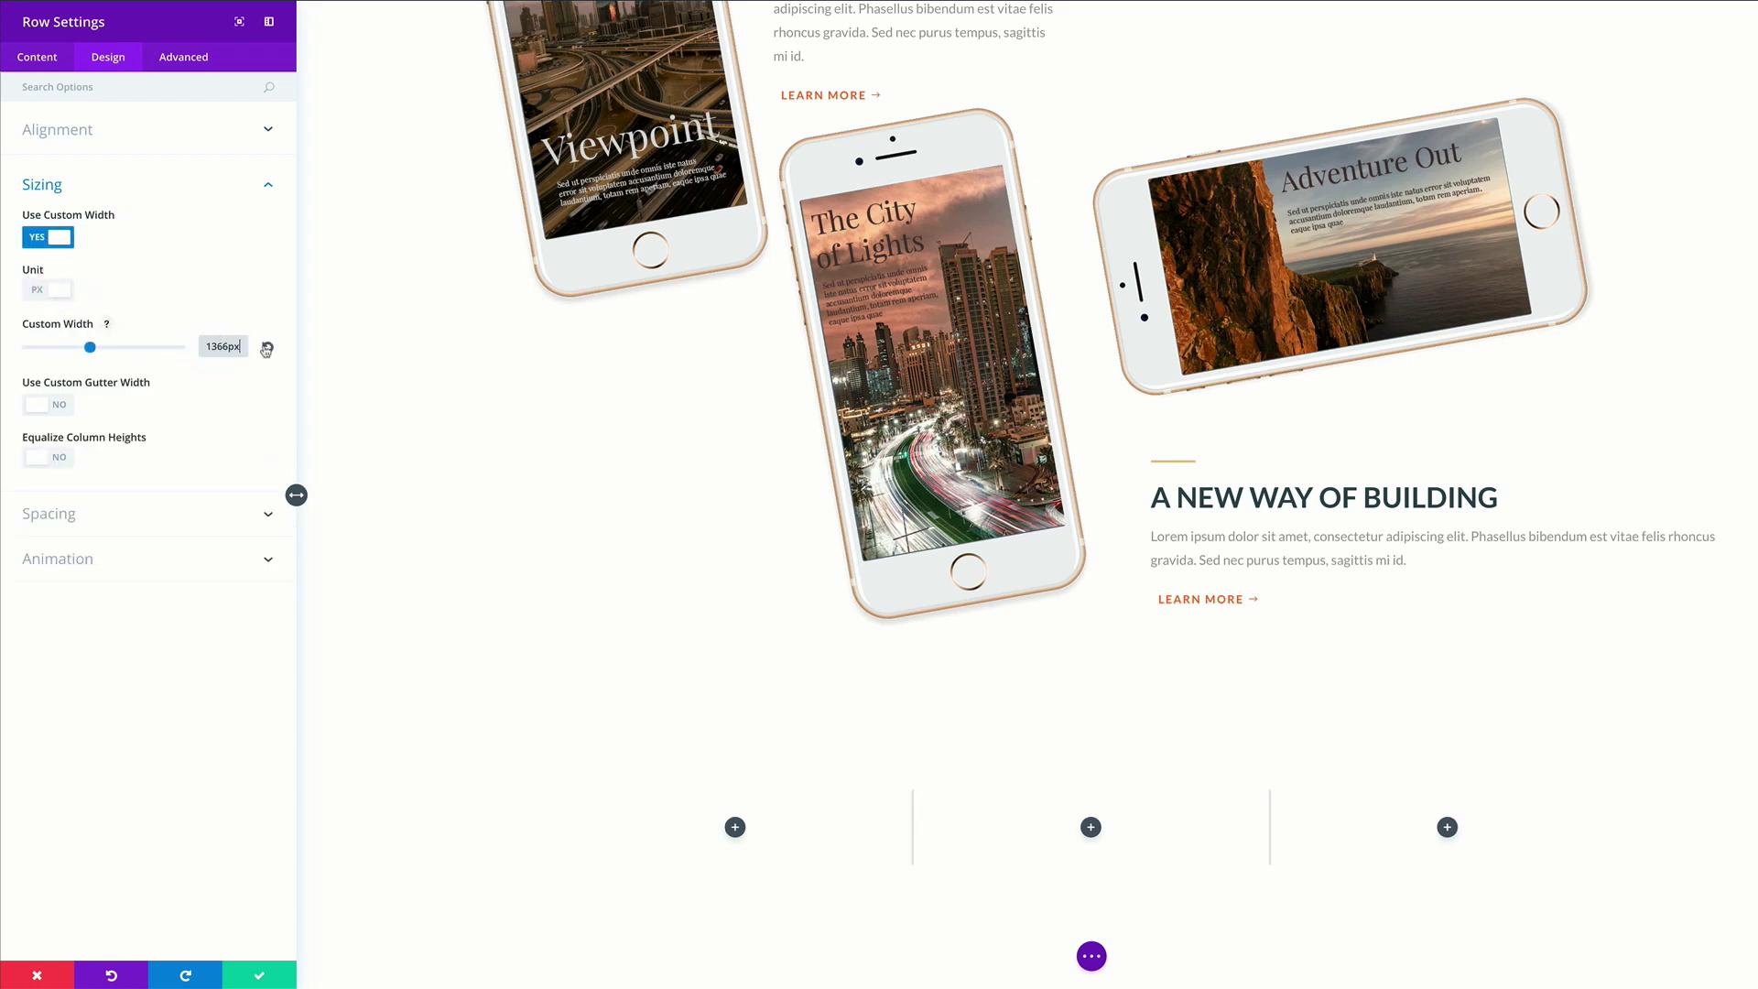
{"action": "double_click", "coordinate": [218, 346]}
{"action": "type", "text": "66px"}
{"action": "left_click", "coordinate": [177, 710]}
{"action": "left_click", "coordinate": [61, 408]}
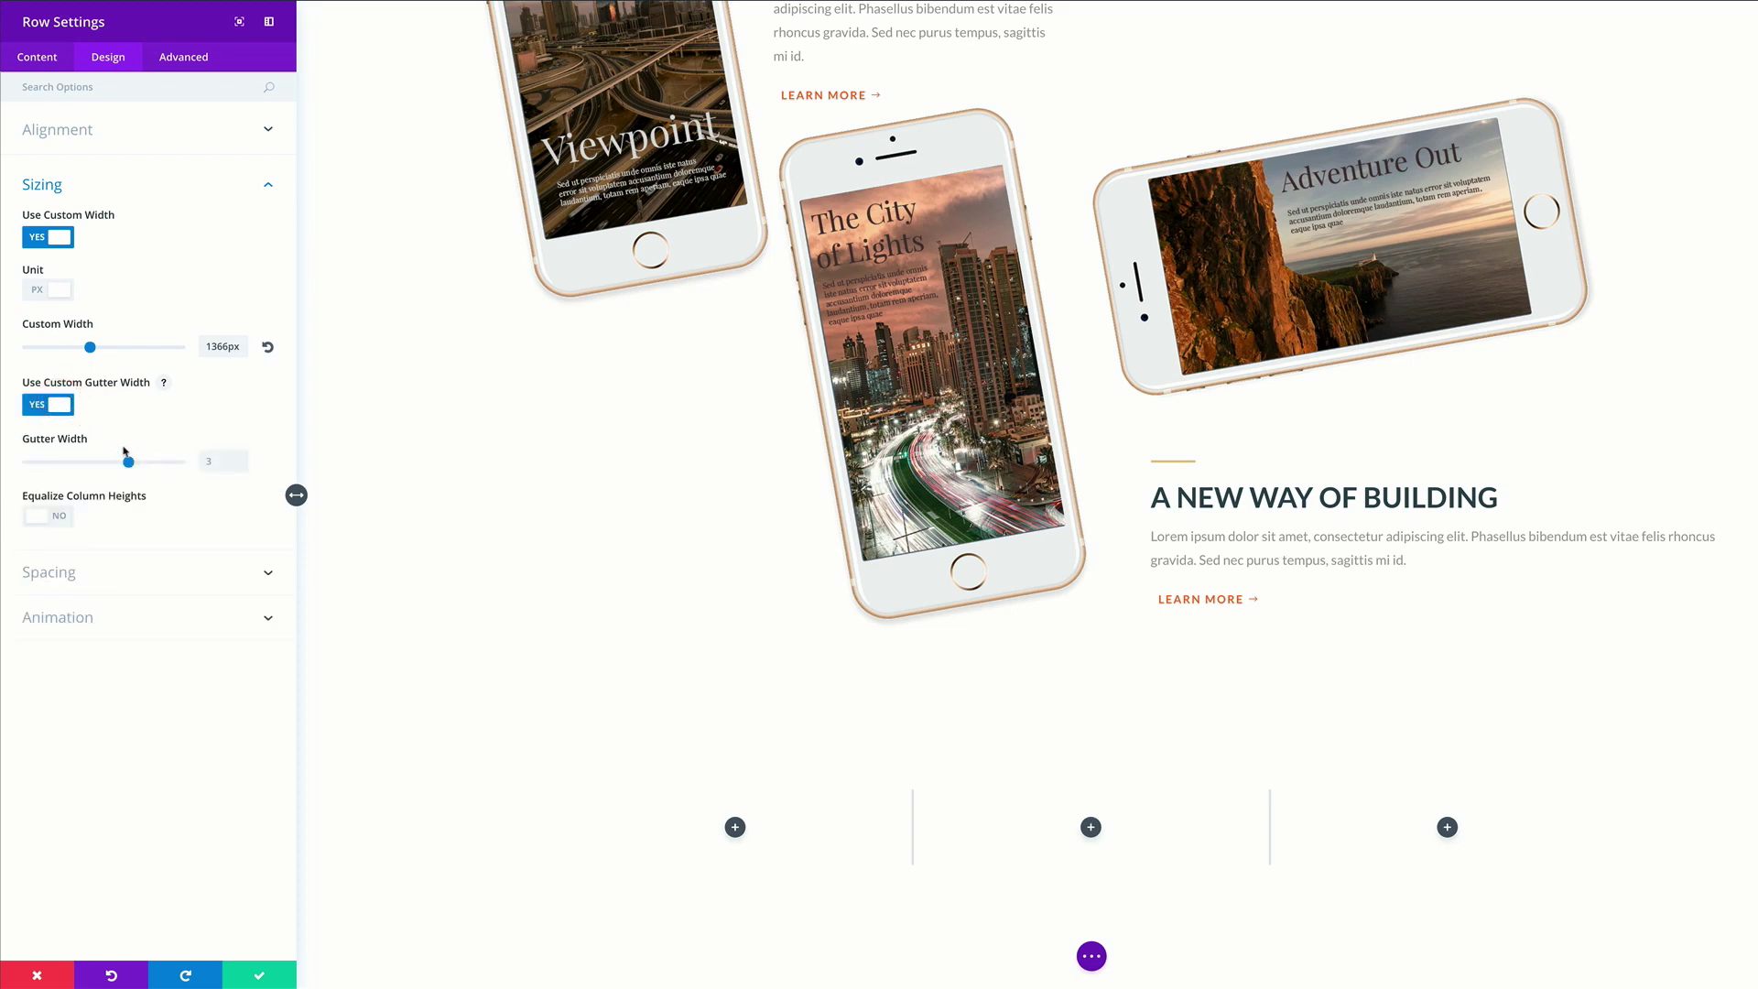
{"action": "left_click_drag", "start_coordinate": [128, 464], "coordinate": [45, 466]}
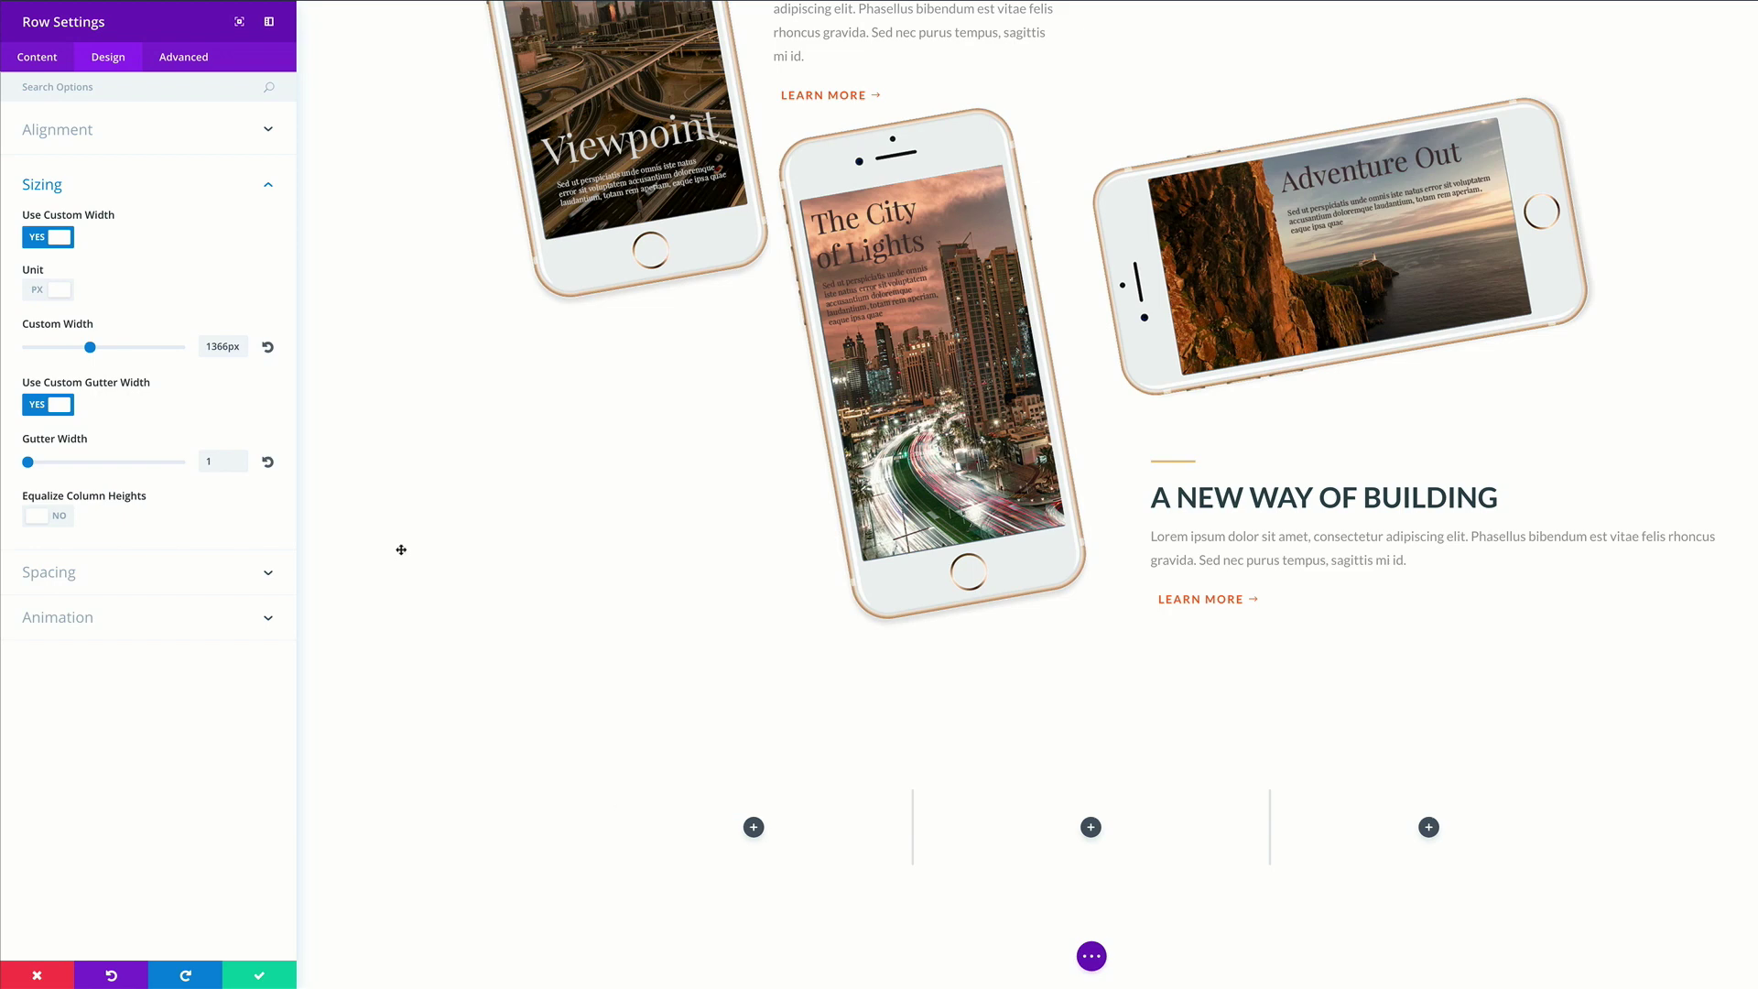
Set the row's column 1 right padding to 6% and column 3 left padding to 8%, and save the row settings
{"action": "left_click", "coordinate": [71, 573]}
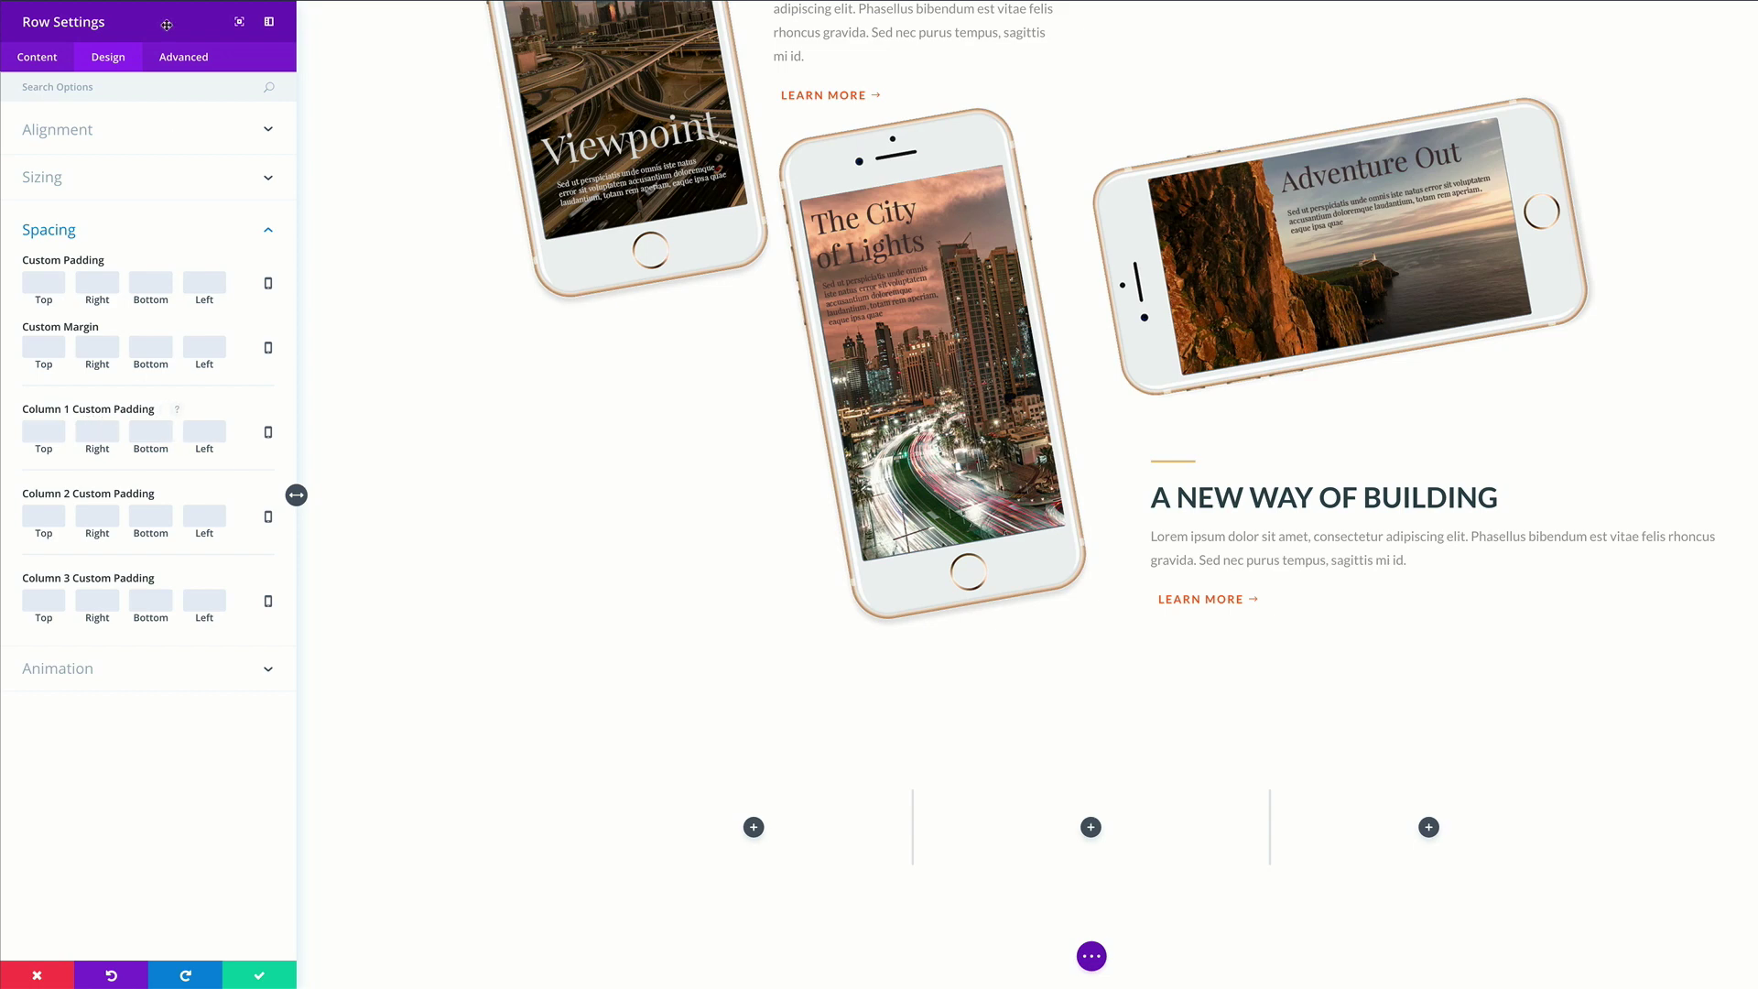
{"action": "left_click", "coordinate": [99, 434]}
{"action": "type", "text": "6%"}
{"action": "left_click", "coordinate": [212, 600]}
{"action": "type", "text": "8%"}
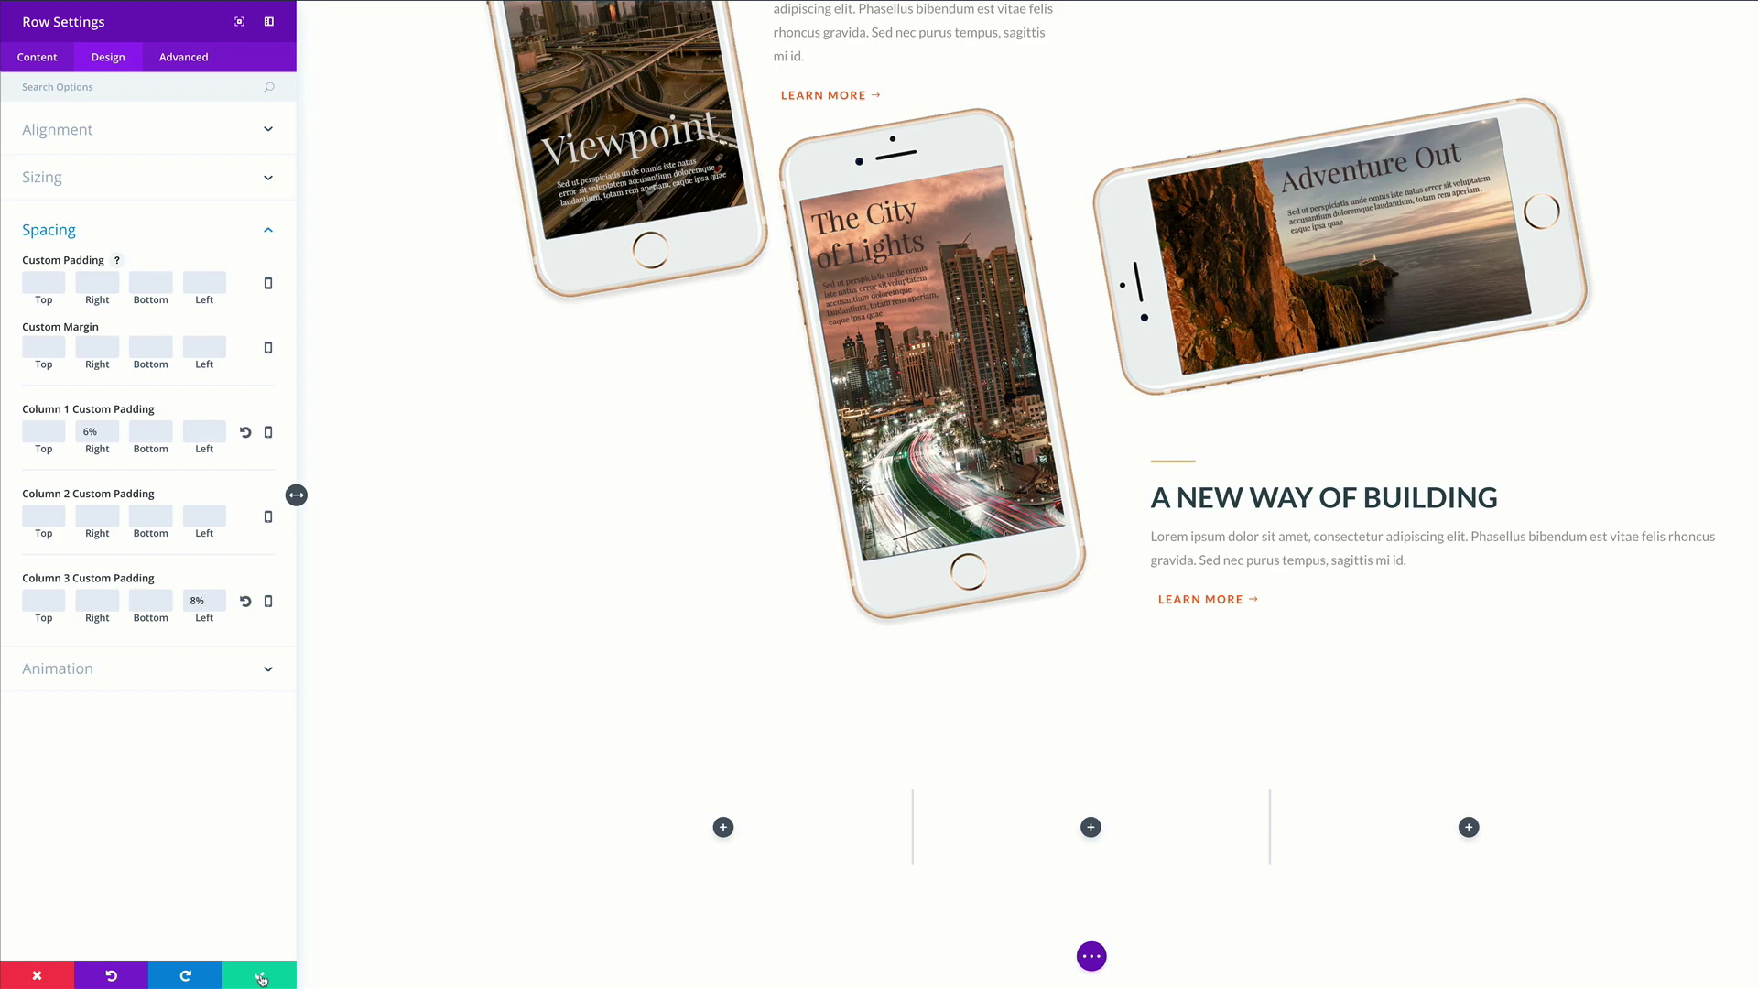
{"action": "left_click", "coordinate": [261, 976]}
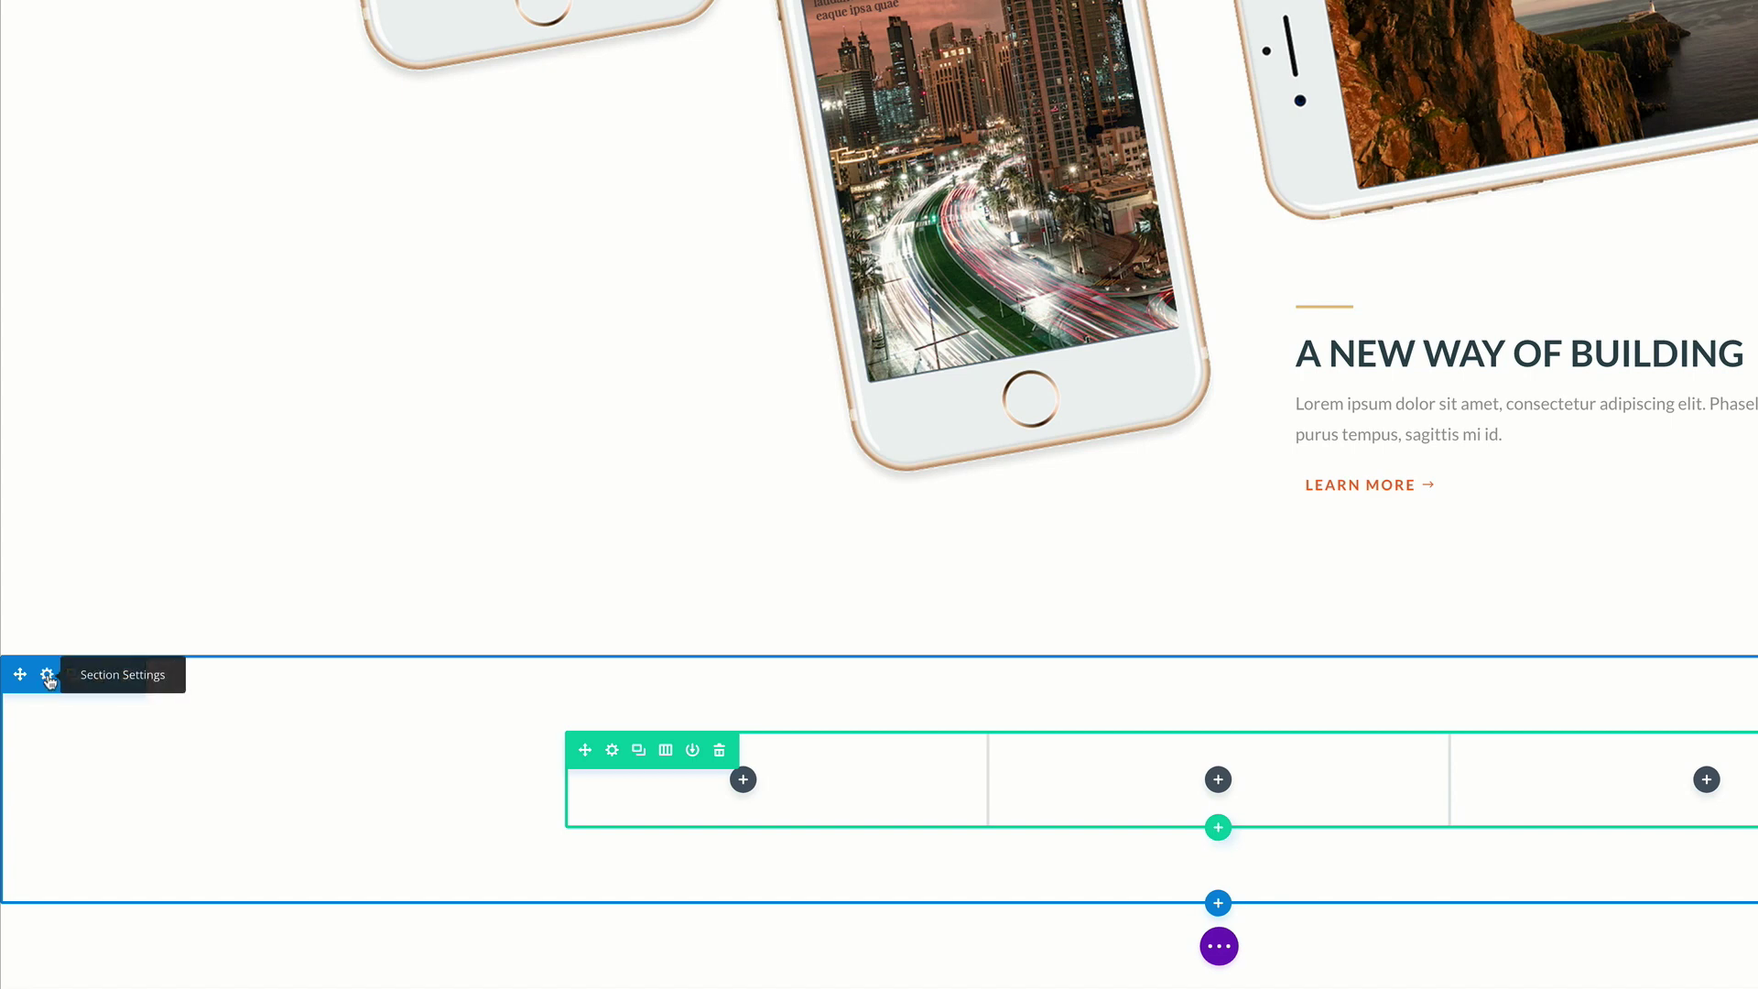
Give the new section the yellow article-card-bg background image with the parallax effect enabled, and save the section settings
{"action": "left_click", "coordinate": [47, 675]}
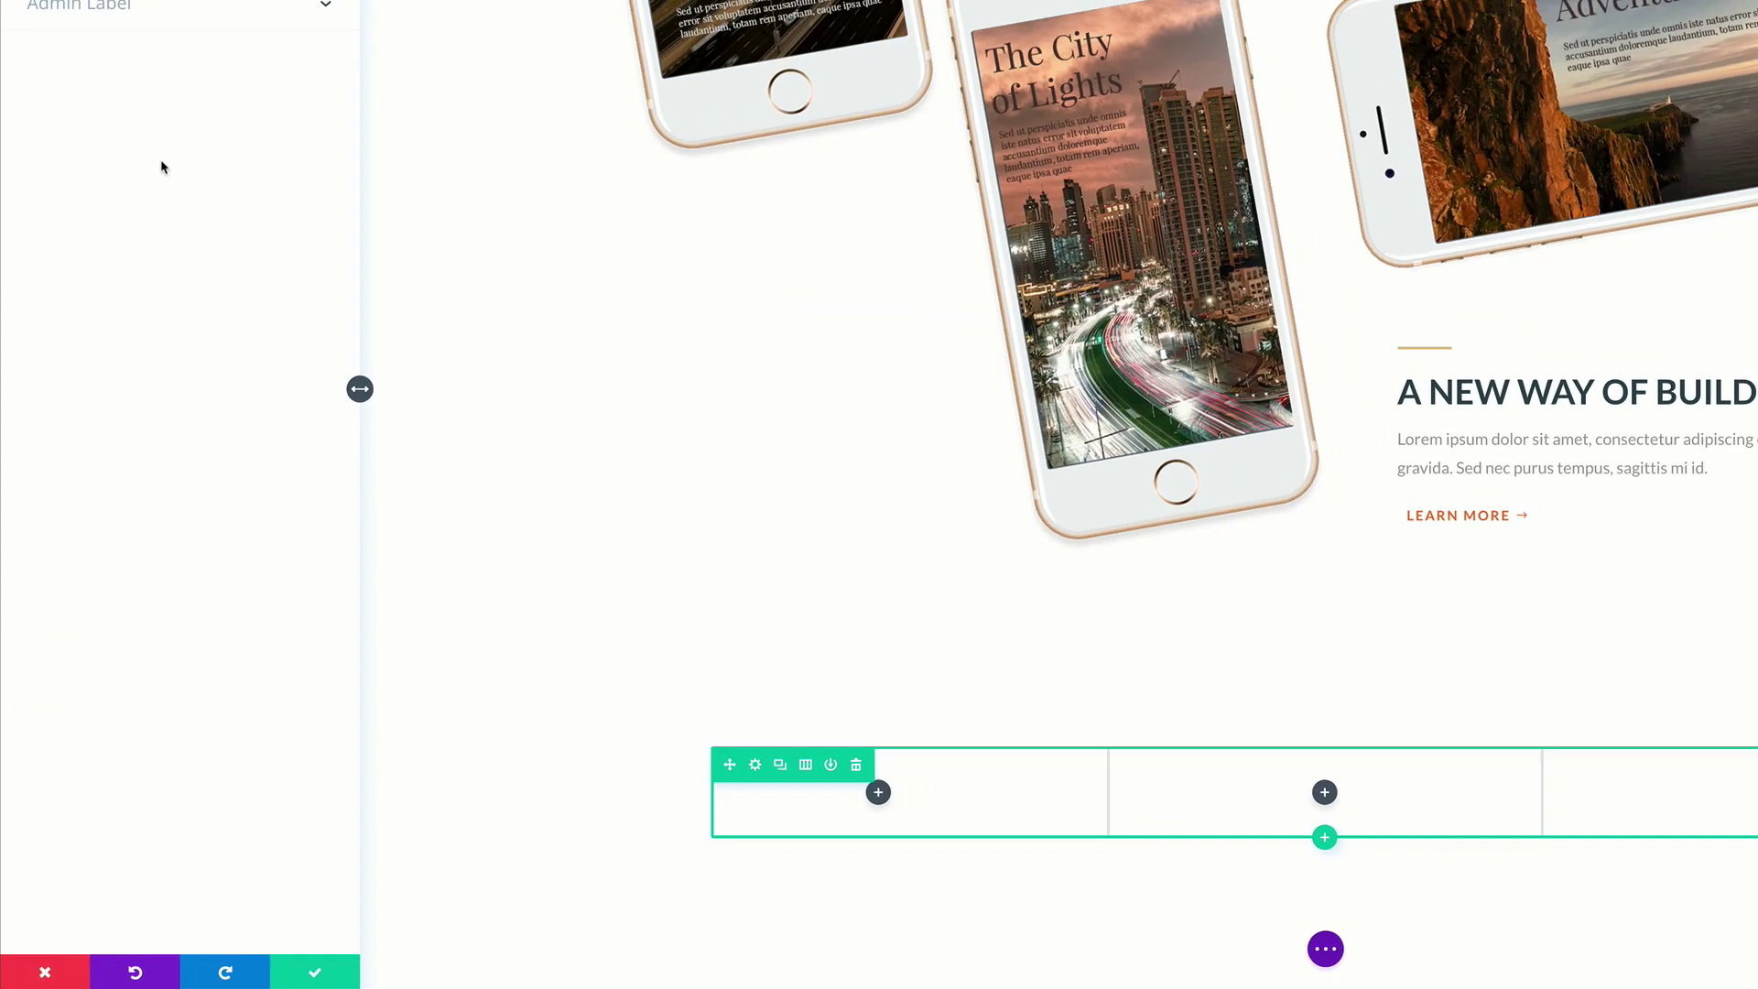
{"action": "left_click", "coordinate": [101, 75]}
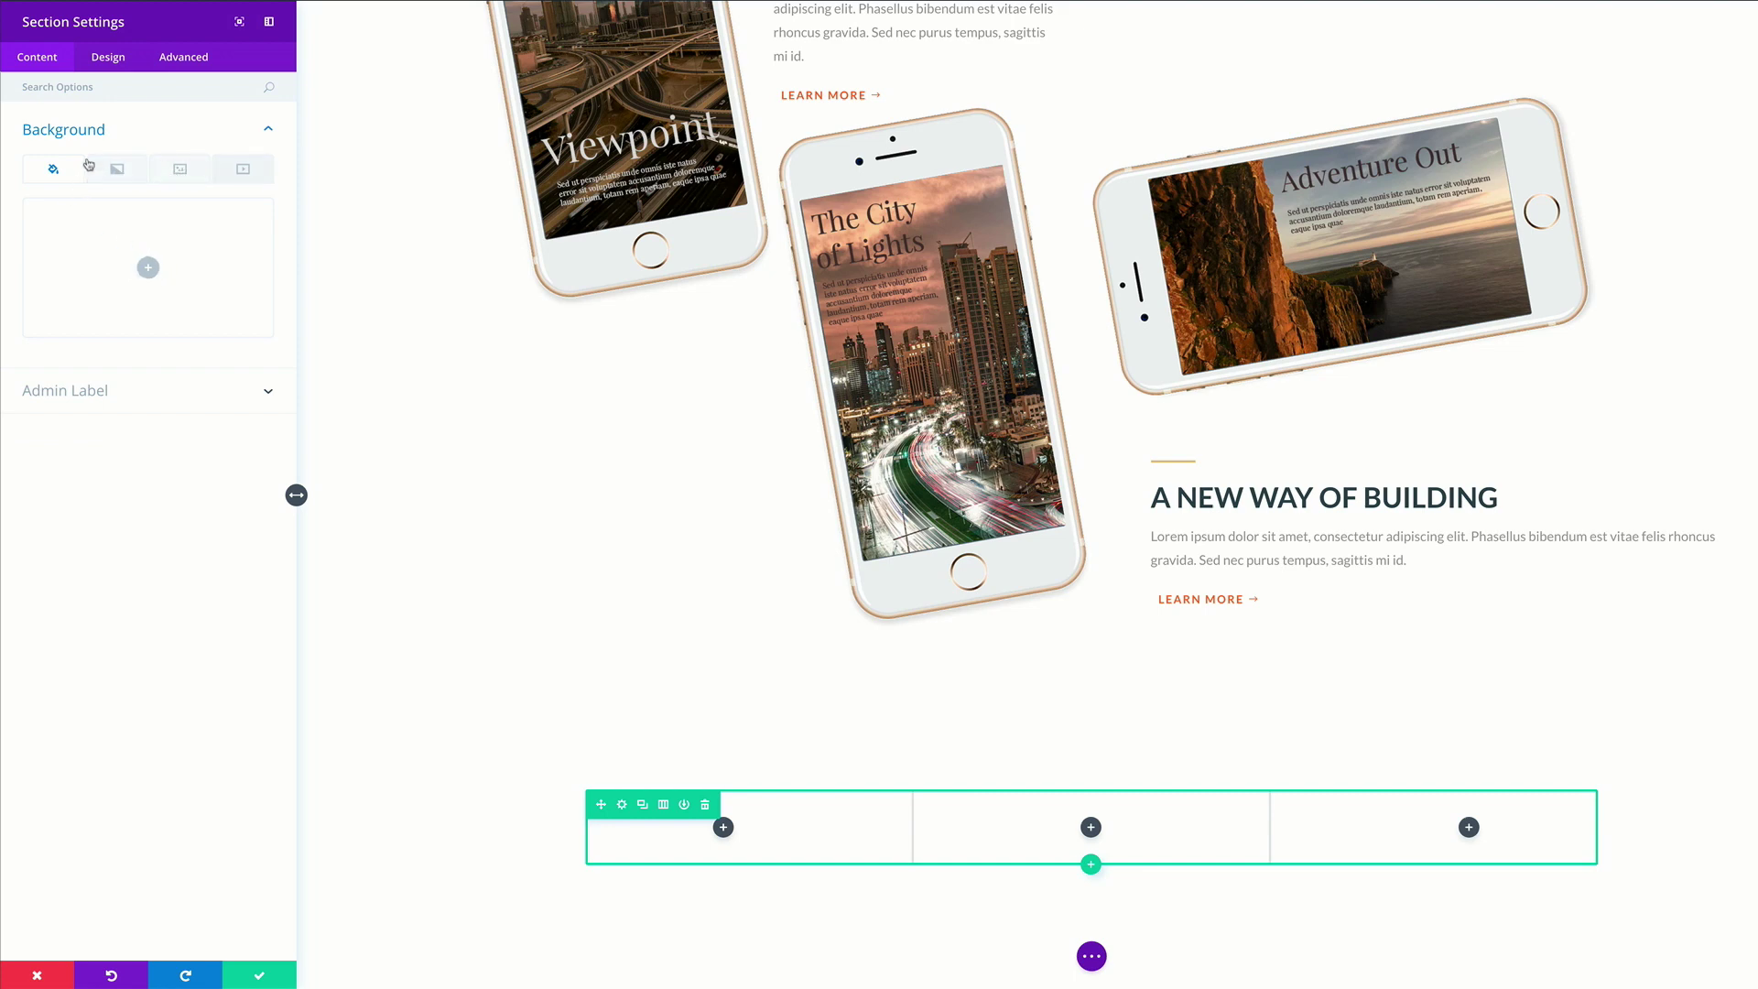
{"action": "left_click", "coordinate": [182, 174]}
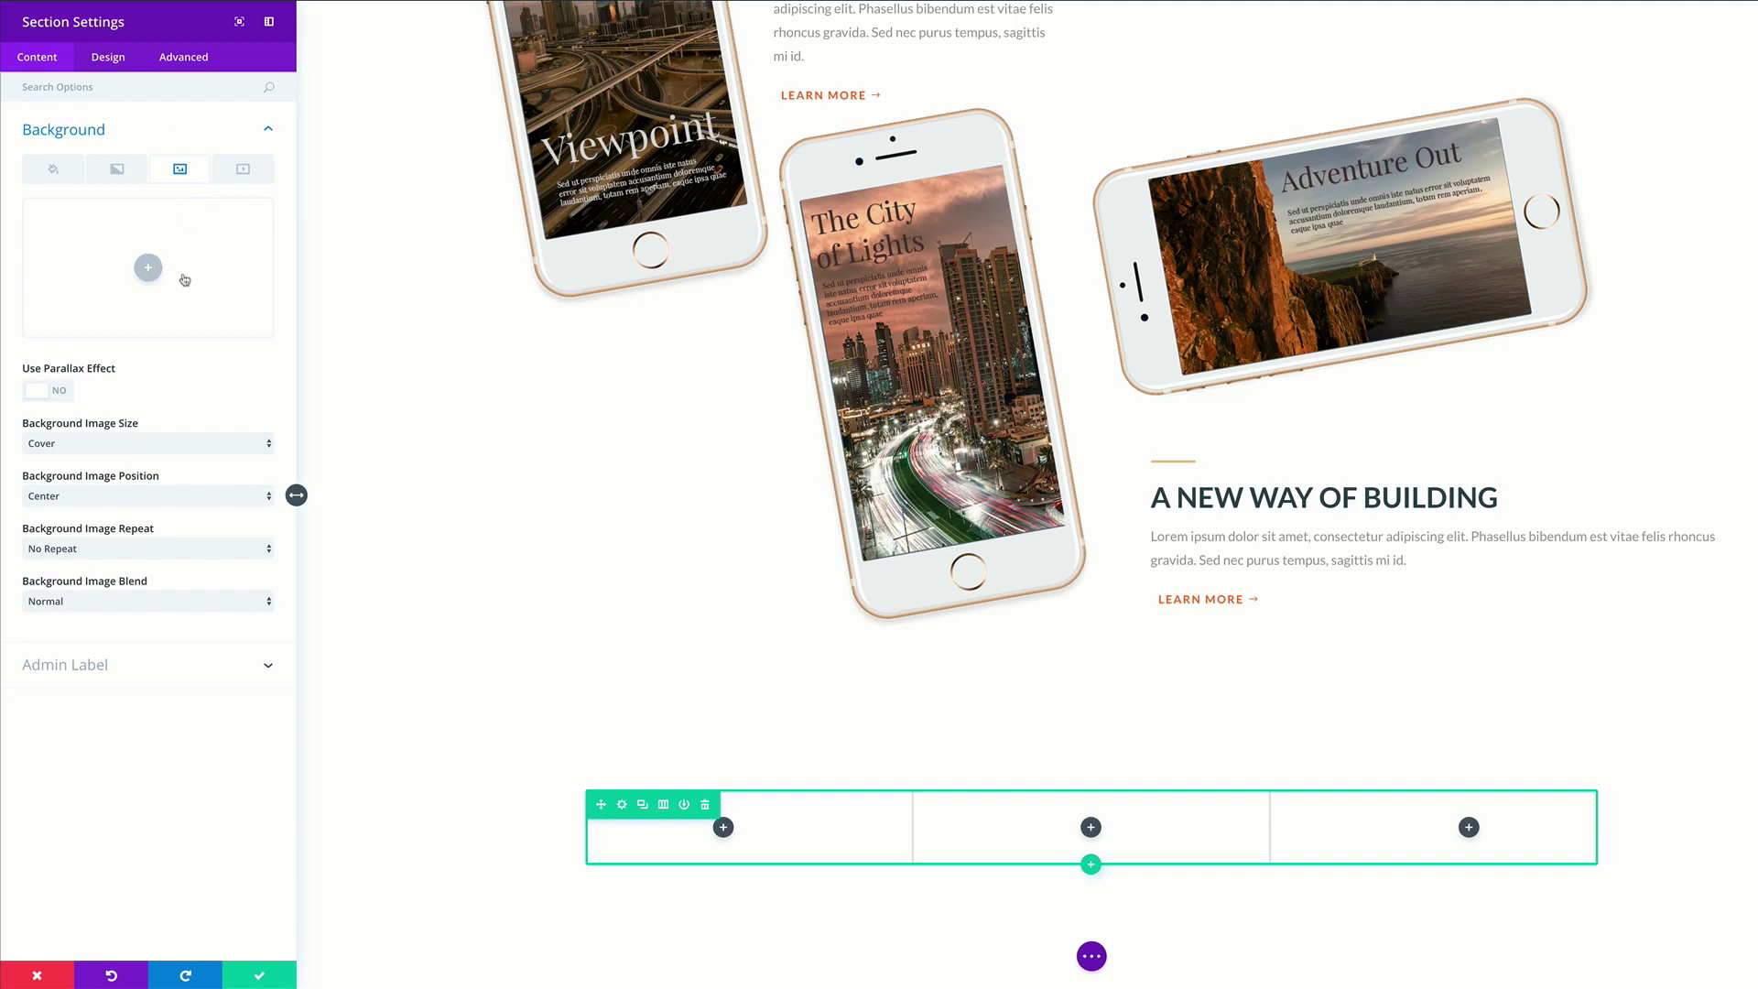
{"action": "left_click", "coordinate": [149, 268]}
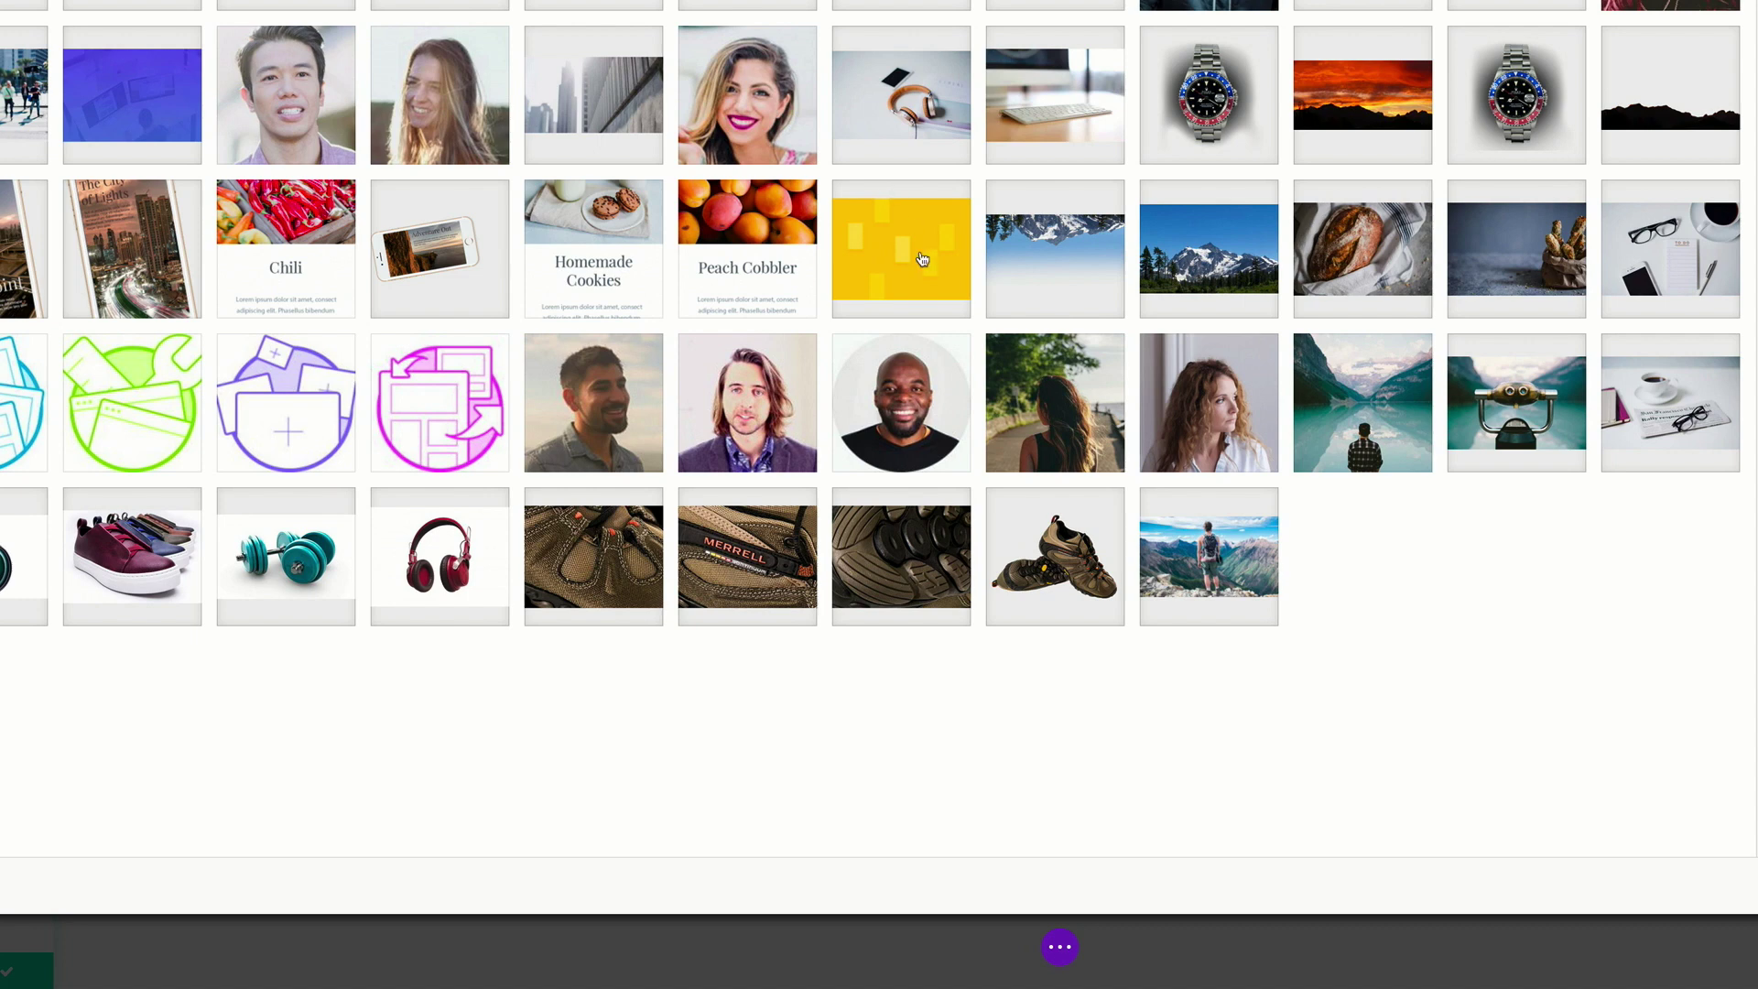
{"action": "left_click", "coordinate": [912, 251]}
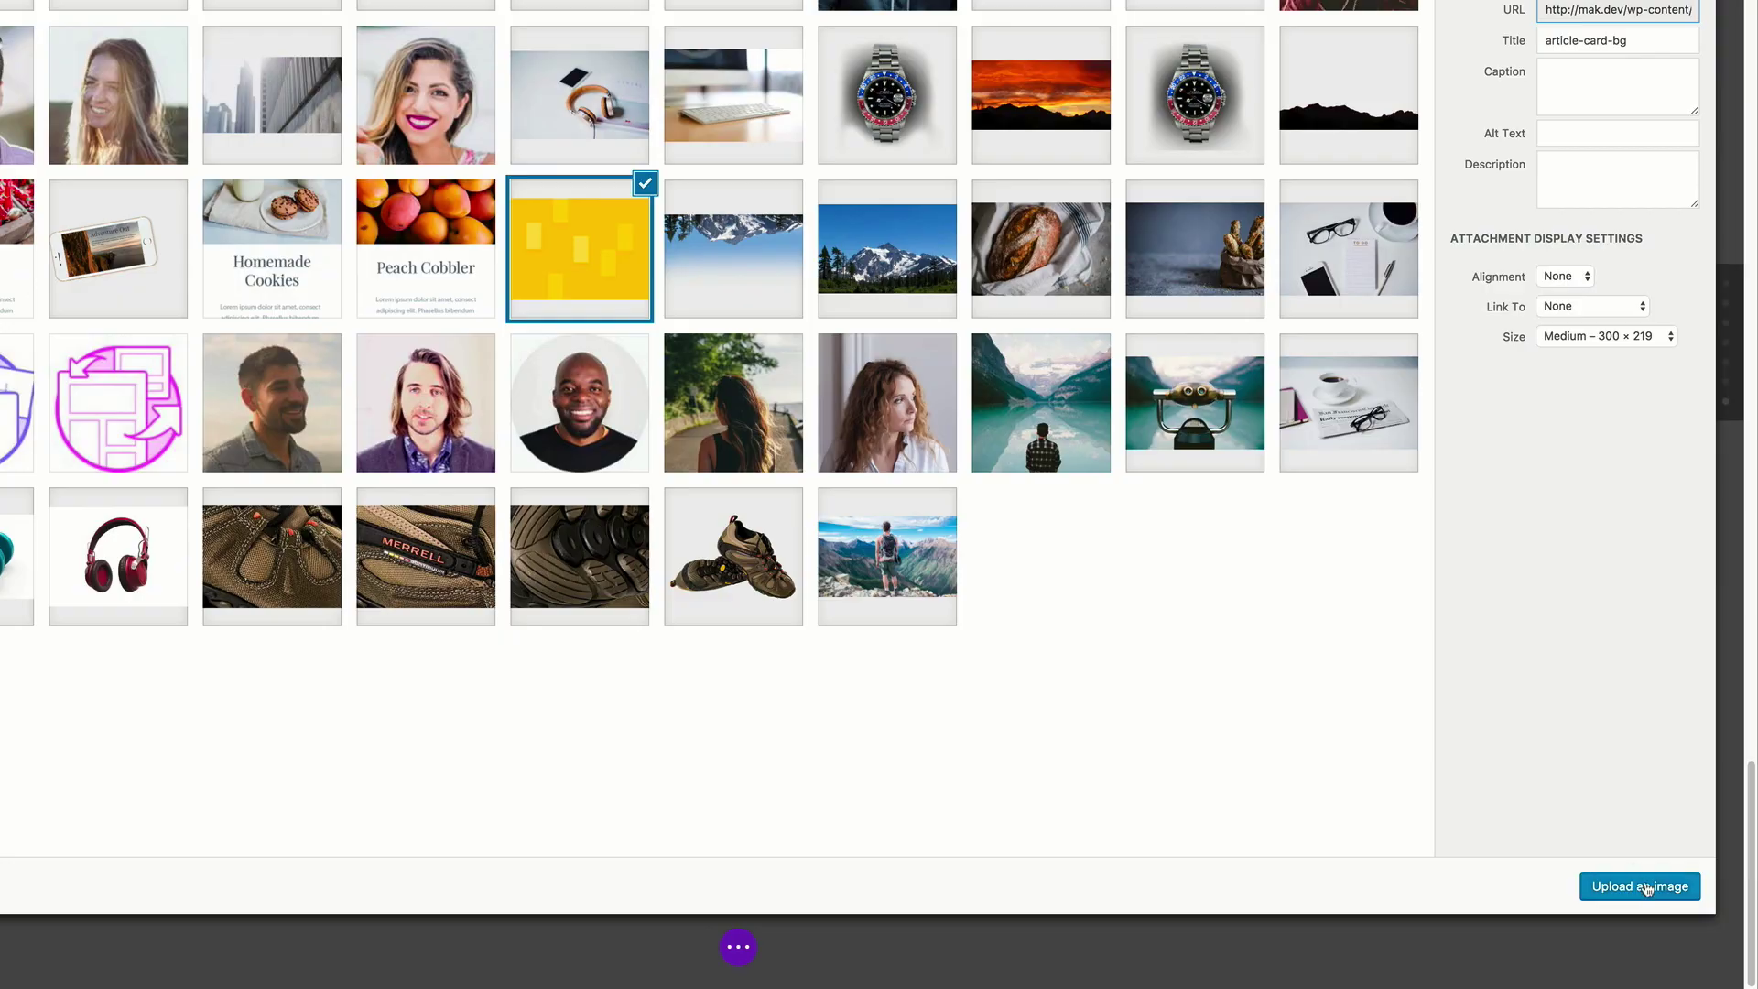
{"action": "left_click", "coordinate": [1642, 885]}
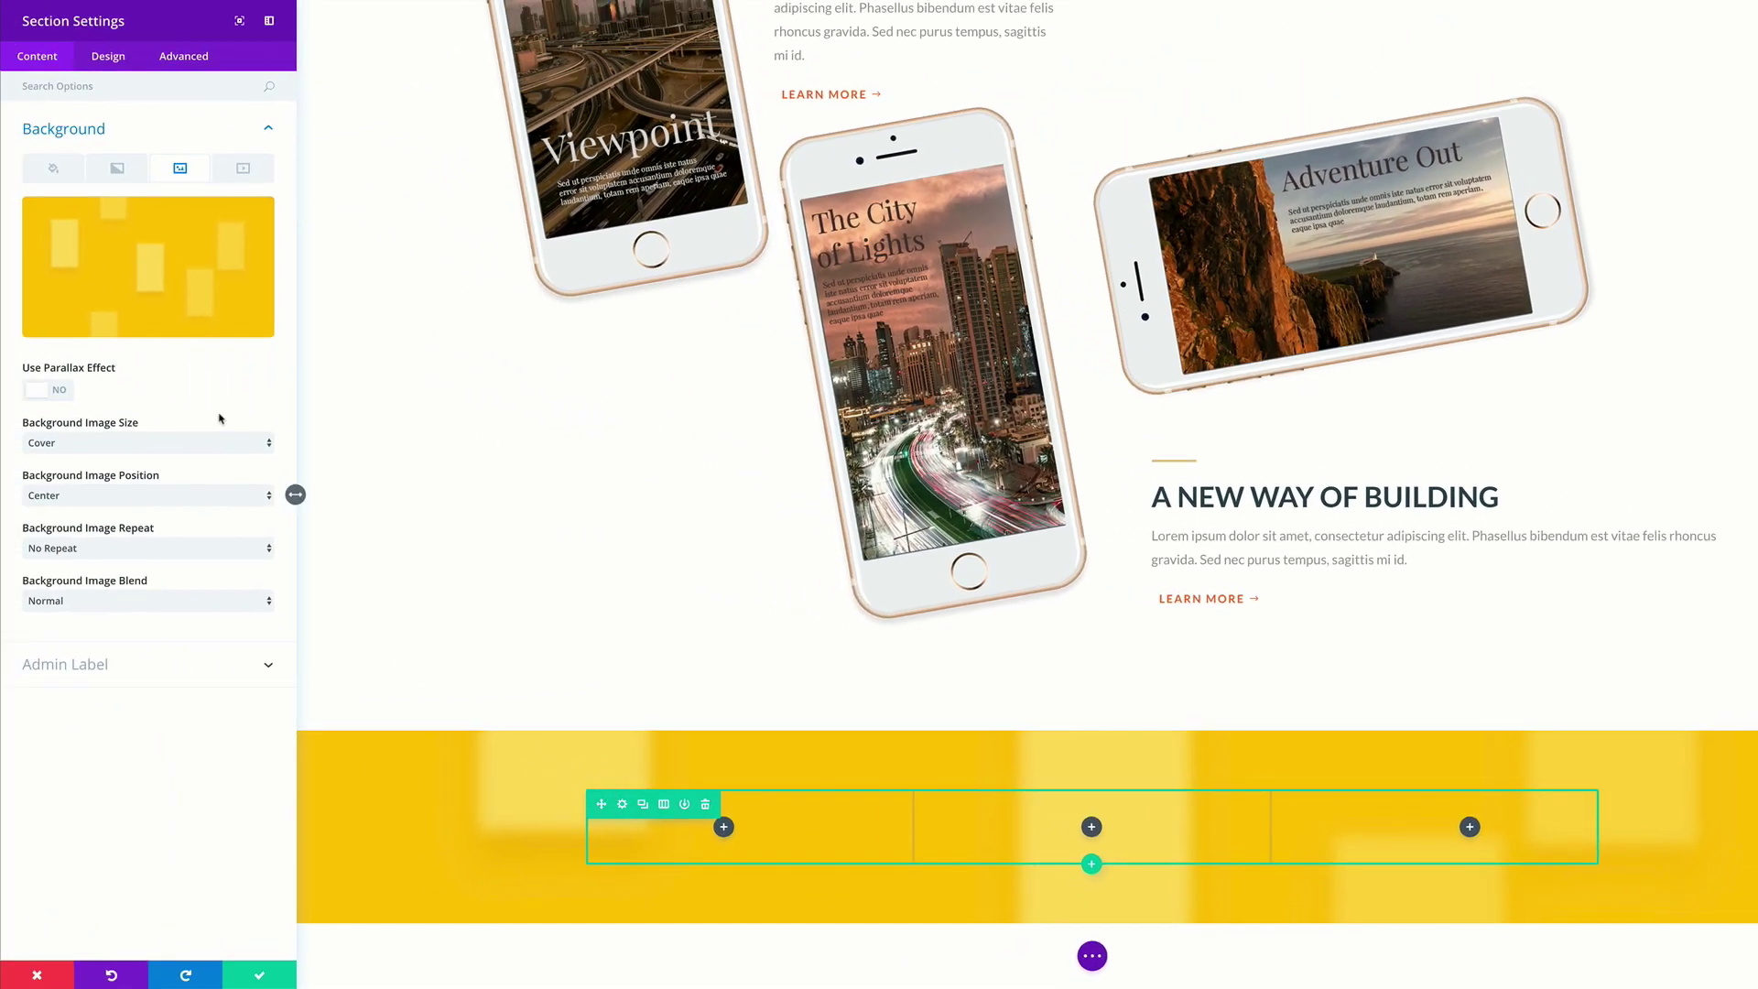
{"action": "left_click", "coordinate": [62, 392]}
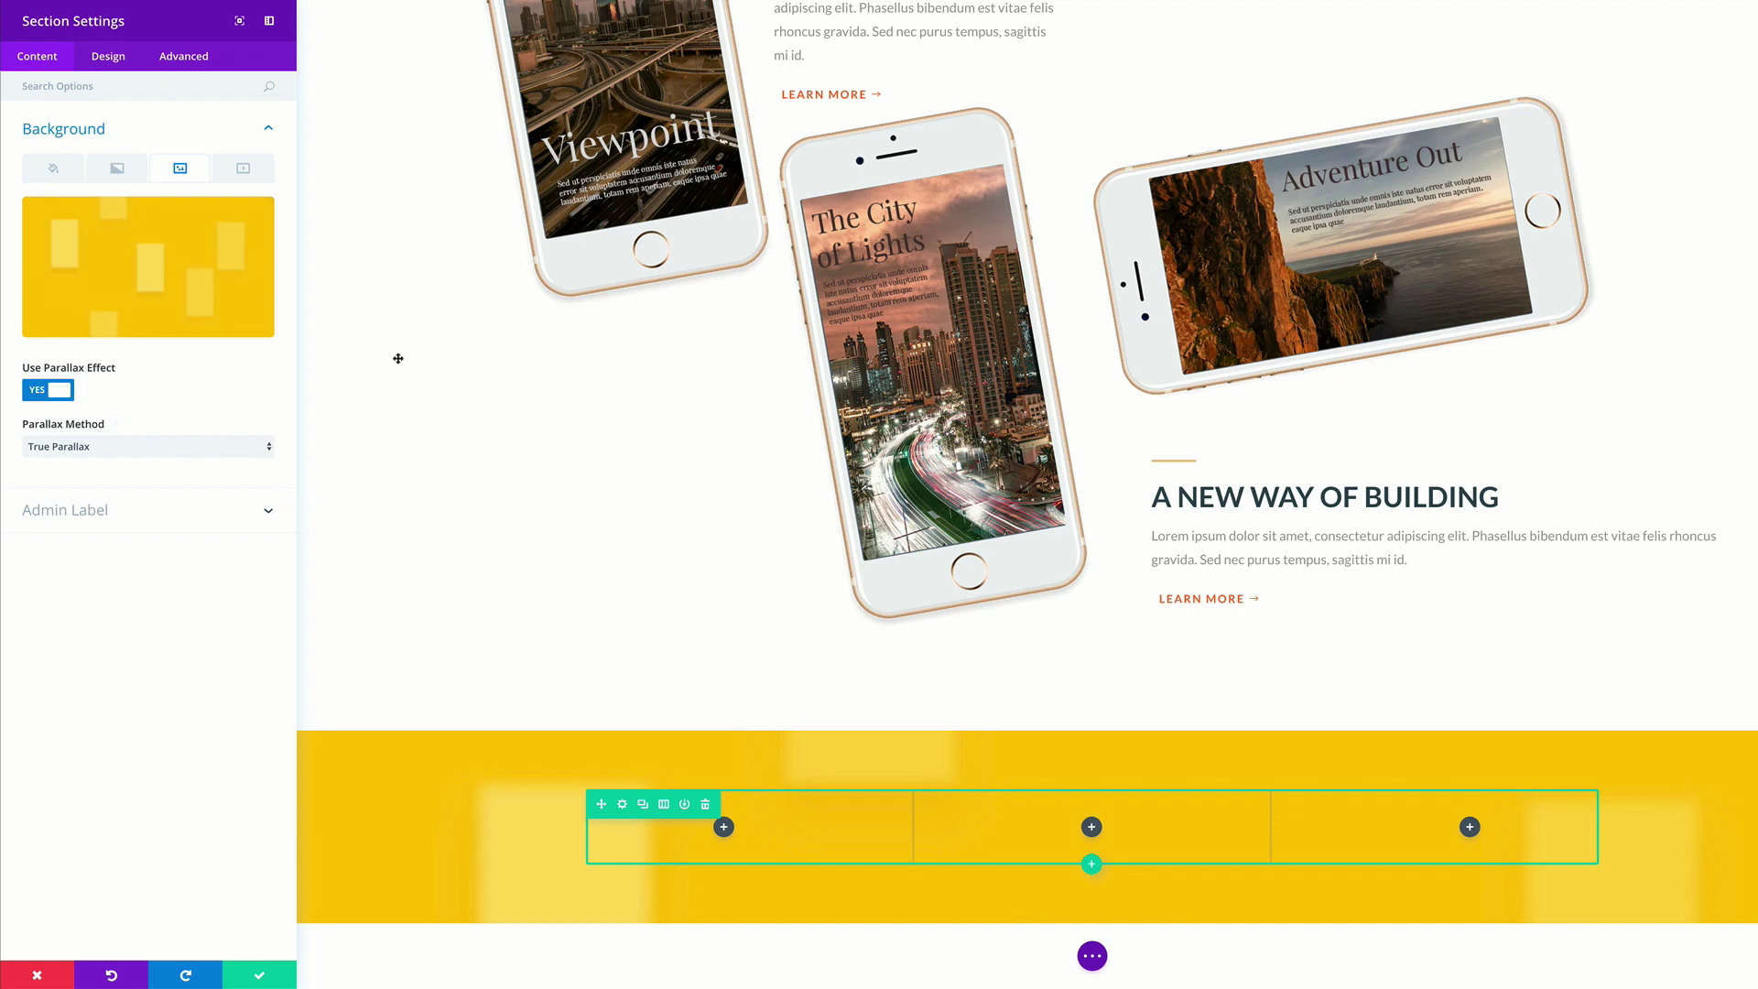
{"action": "left_click", "coordinate": [260, 974]}
Insert an Image module into the first column of the yellow section's row
{"action": "scroll", "coordinate": [529, 755], "scroll_direction": "down", "scroll_amount": 2}
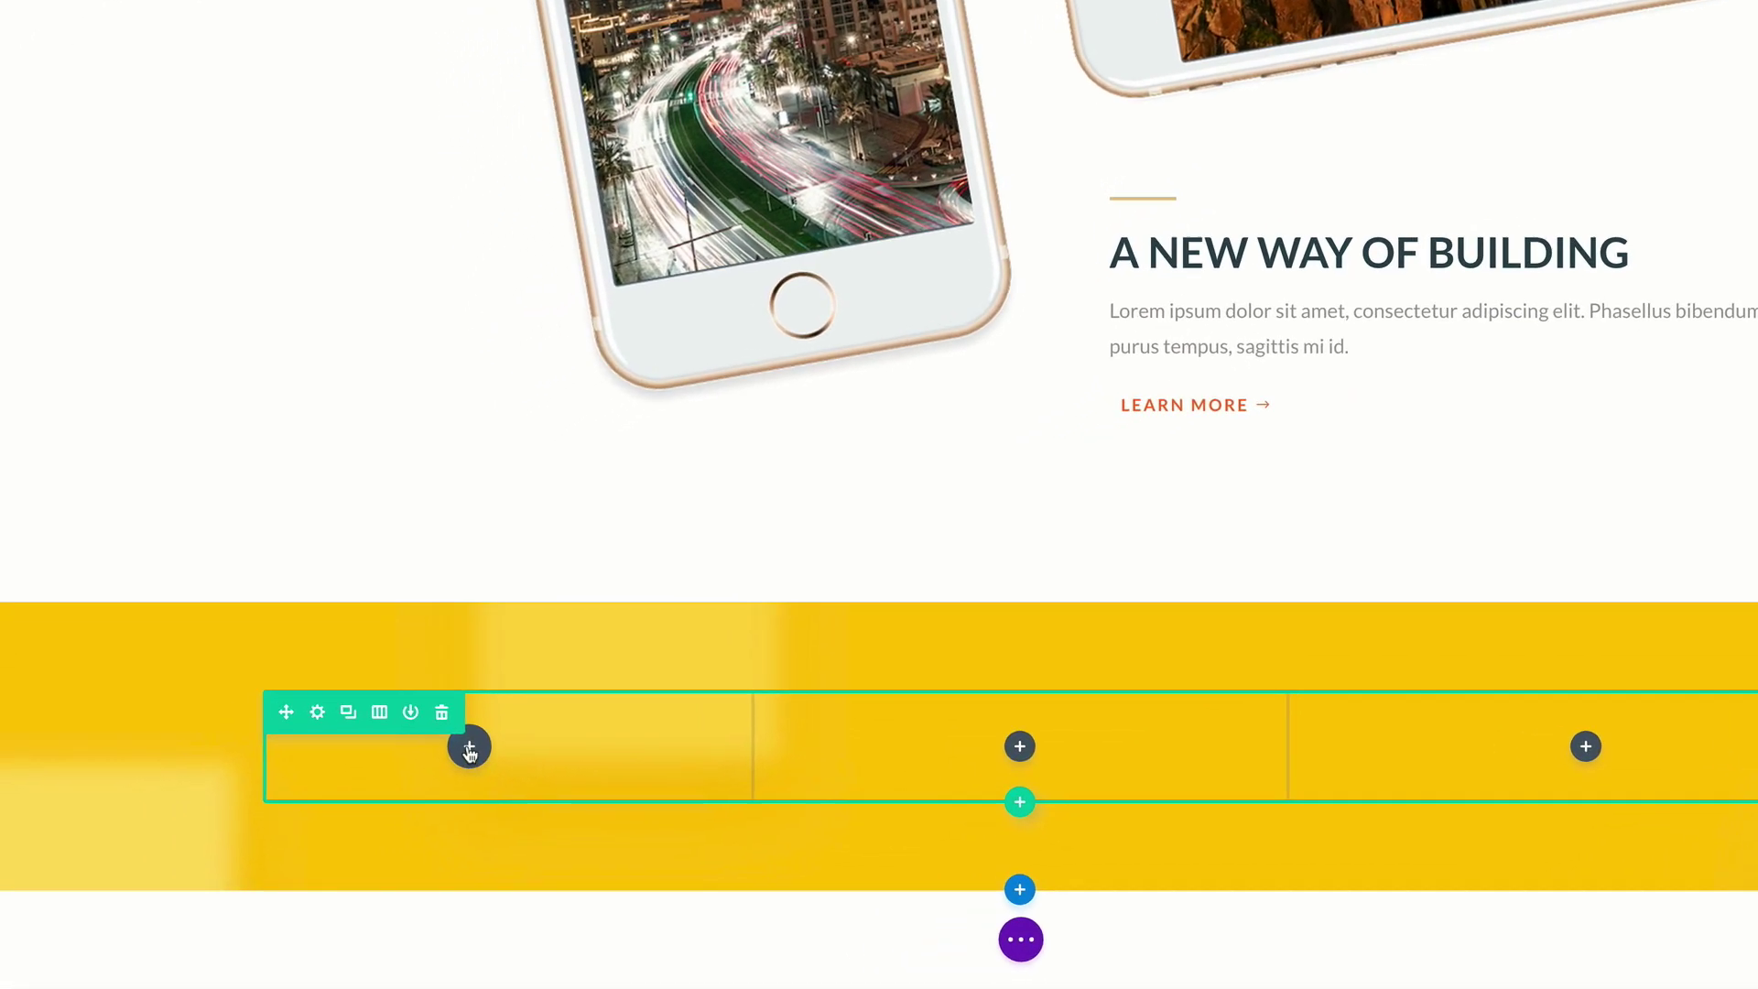
{"action": "left_click", "coordinate": [487, 742]}
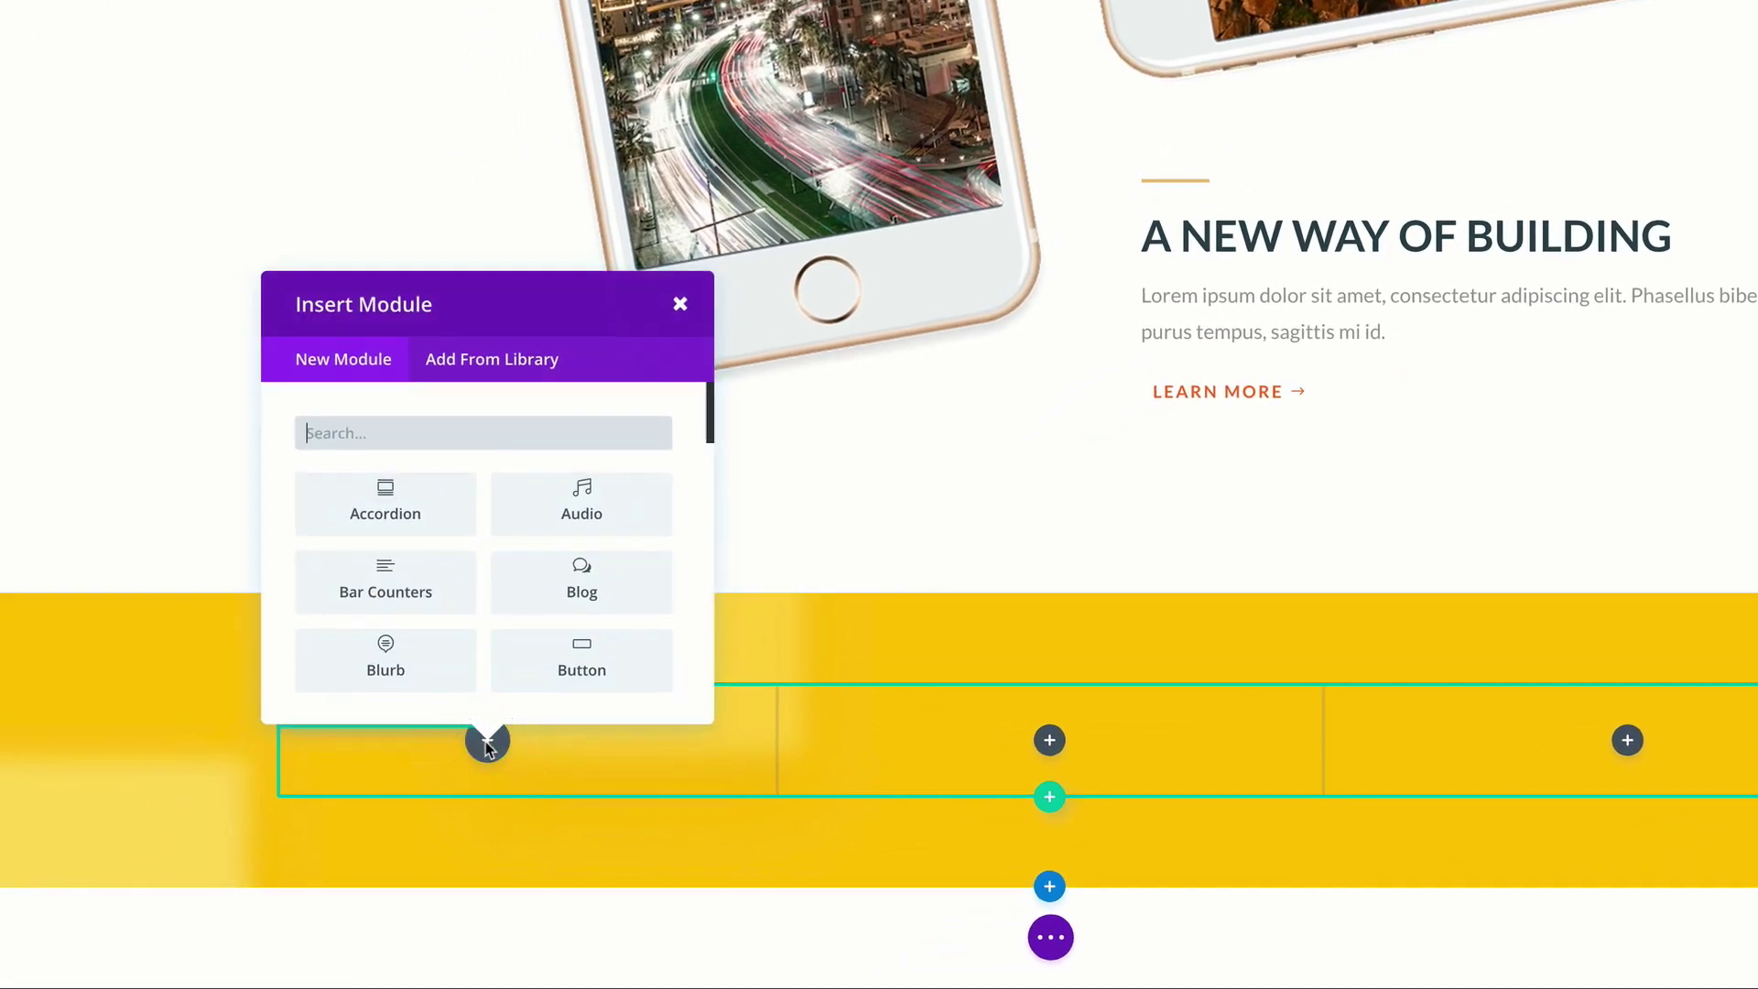
{"action": "left_click", "coordinate": [420, 434]}
{"action": "type", "text": "image"}
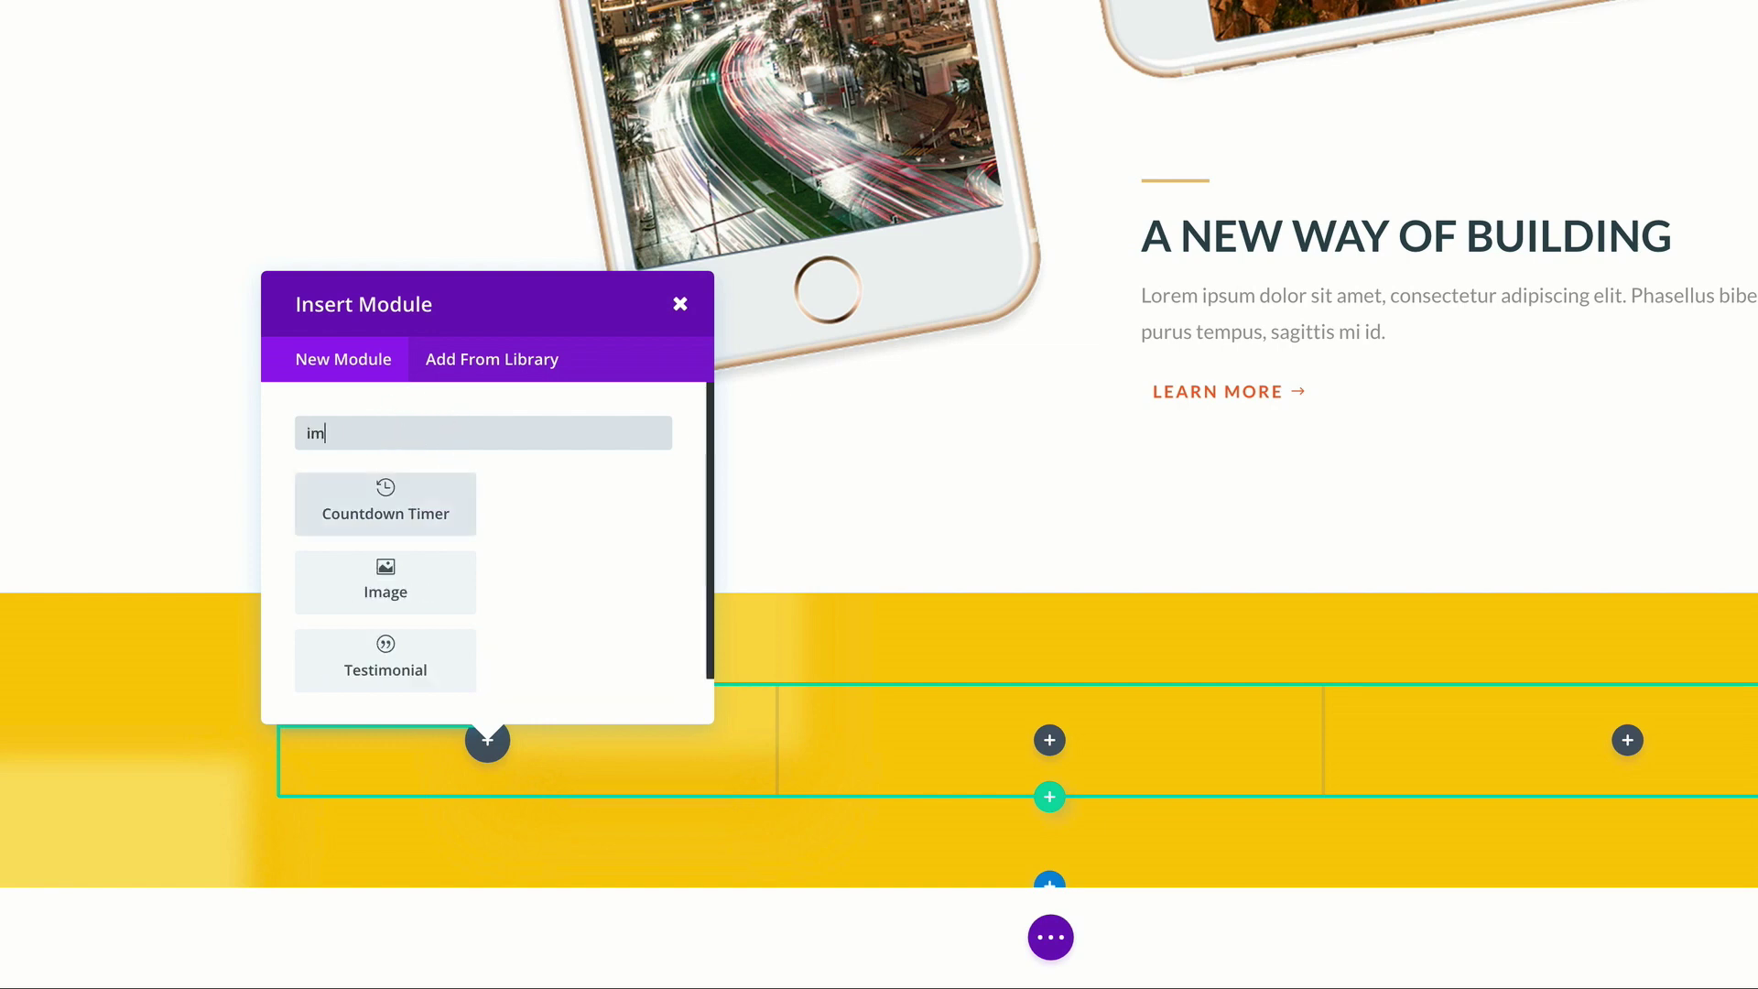
{"action": "left_click", "coordinate": [387, 499]}
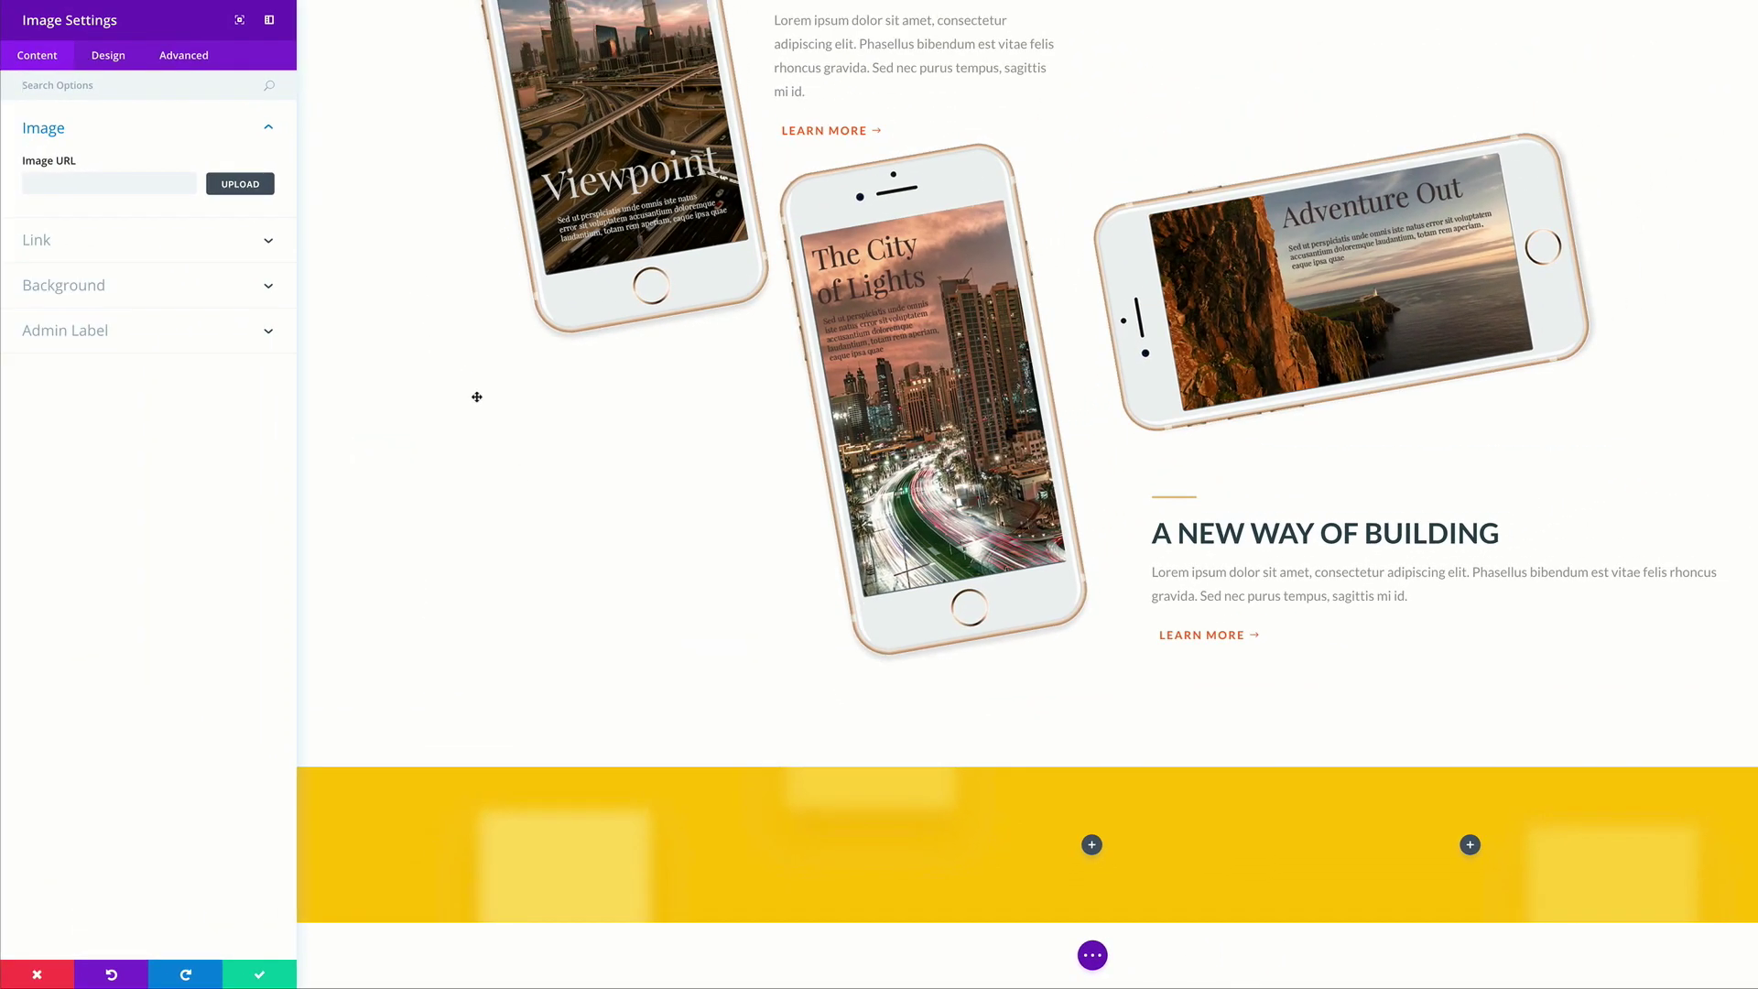
Load the Peach Cobbler card from the media library into the Image module
{"action": "left_click", "coordinate": [257, 187]}
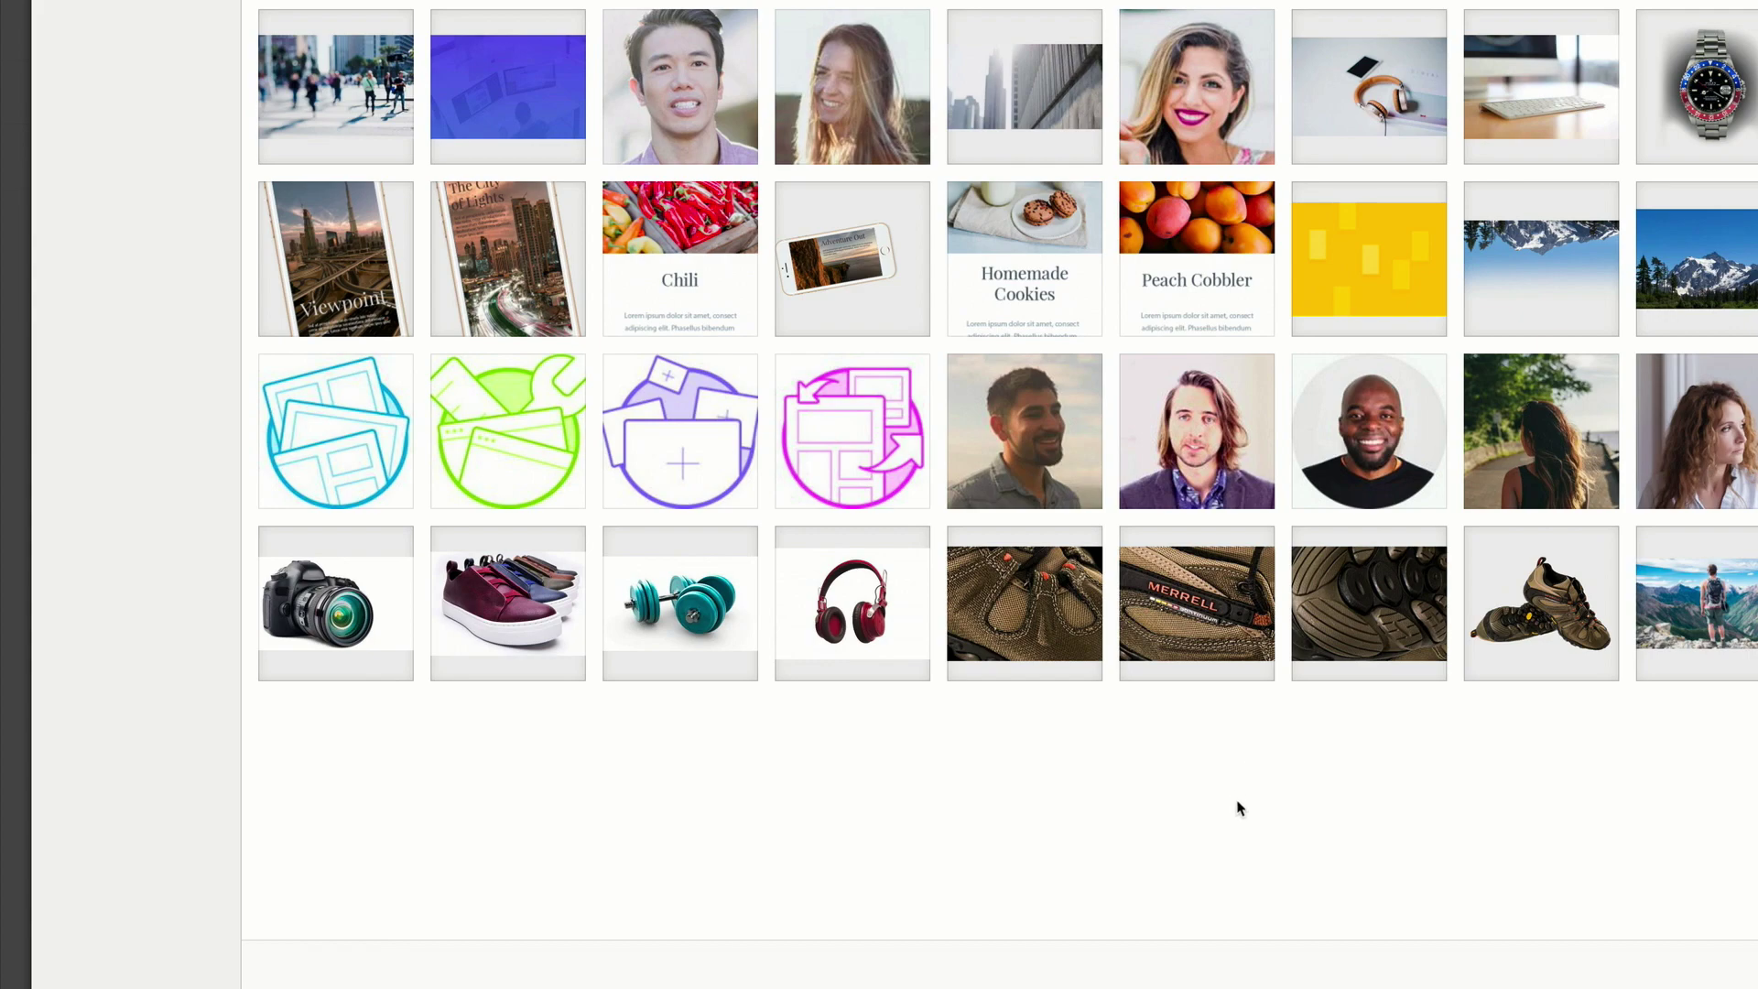
{"action": "left_click", "coordinate": [1194, 249]}
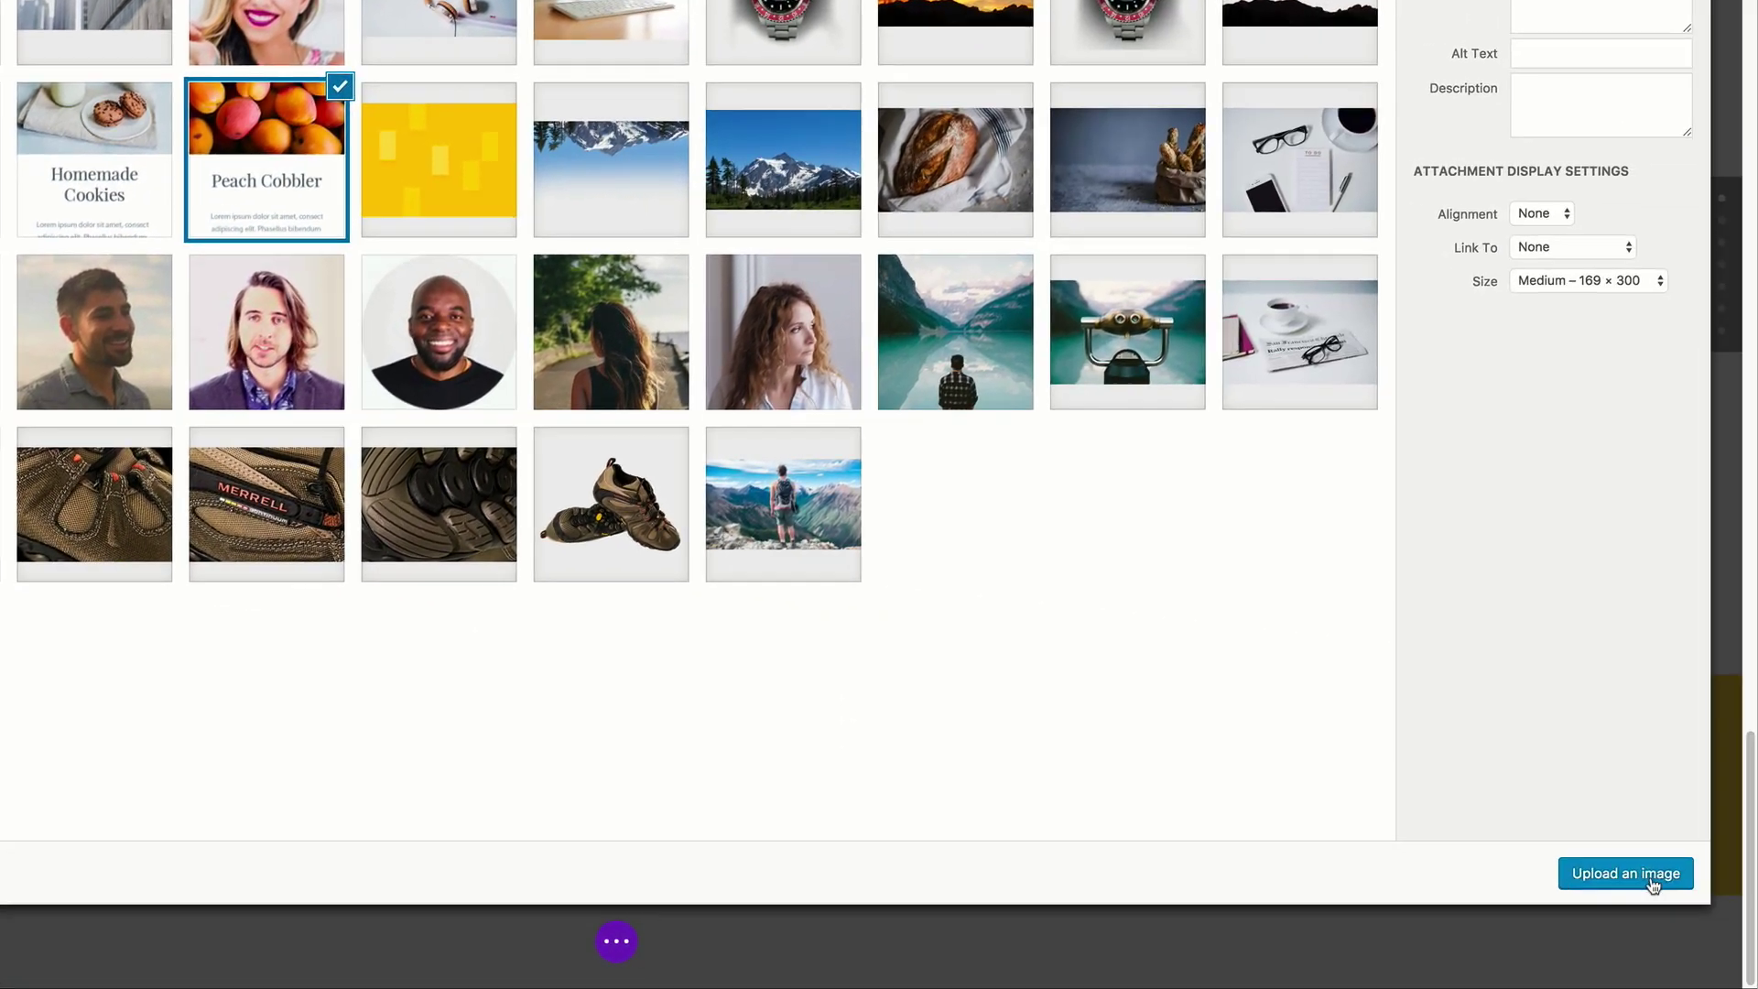
{"action": "left_click", "coordinate": [1625, 872]}
Enable Force Fullwidth in the sizing options of the Peach Cobbler image
{"action": "scroll", "coordinate": [716, 930], "scroll_direction": "down", "scroll_amount": 7}
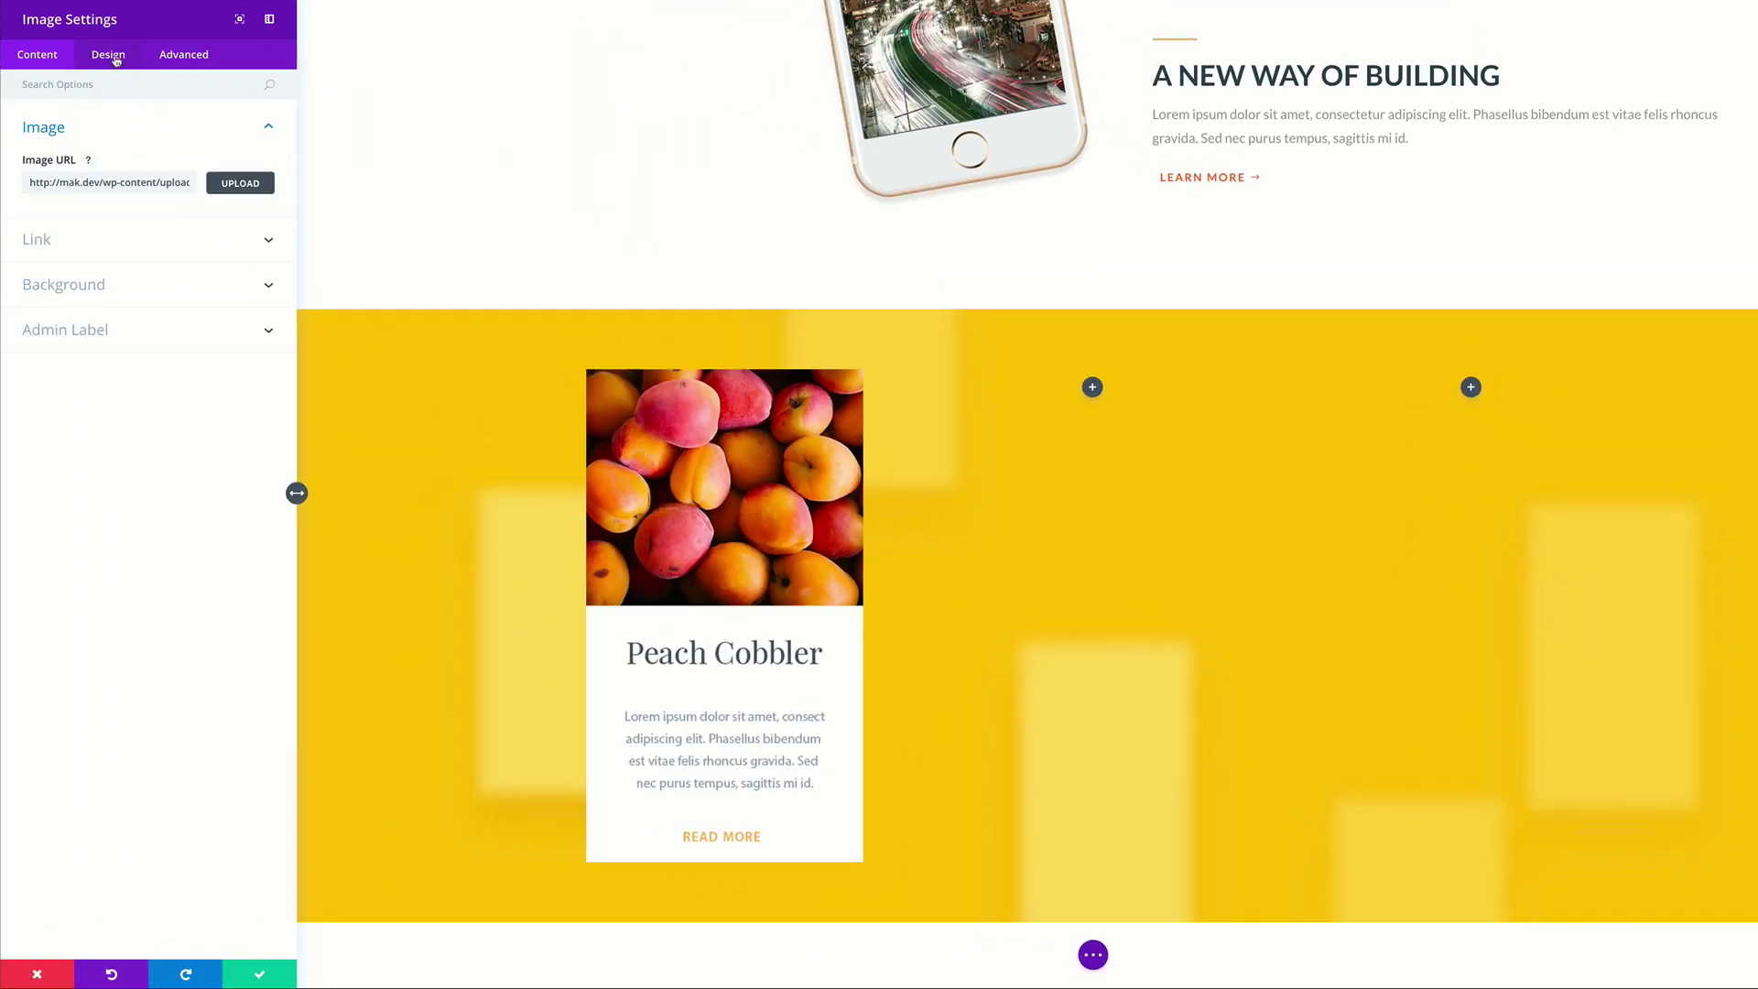
{"action": "left_click", "coordinate": [109, 57]}
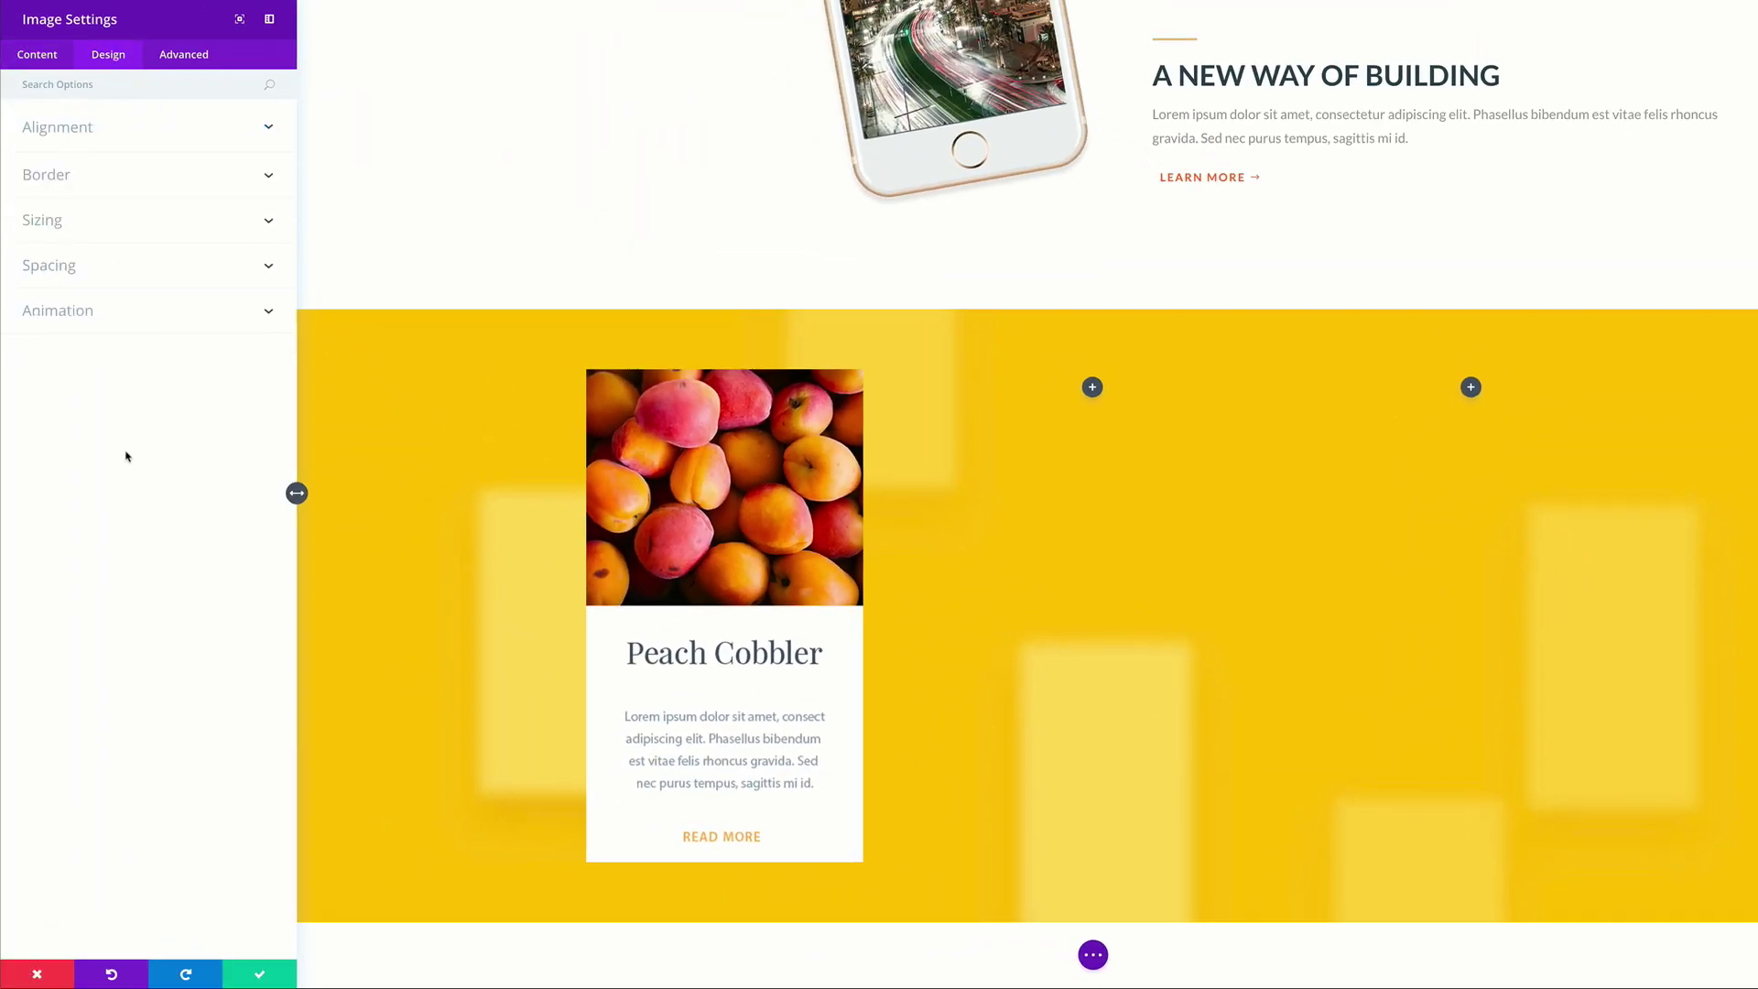
{"action": "left_click", "coordinate": [57, 222]}
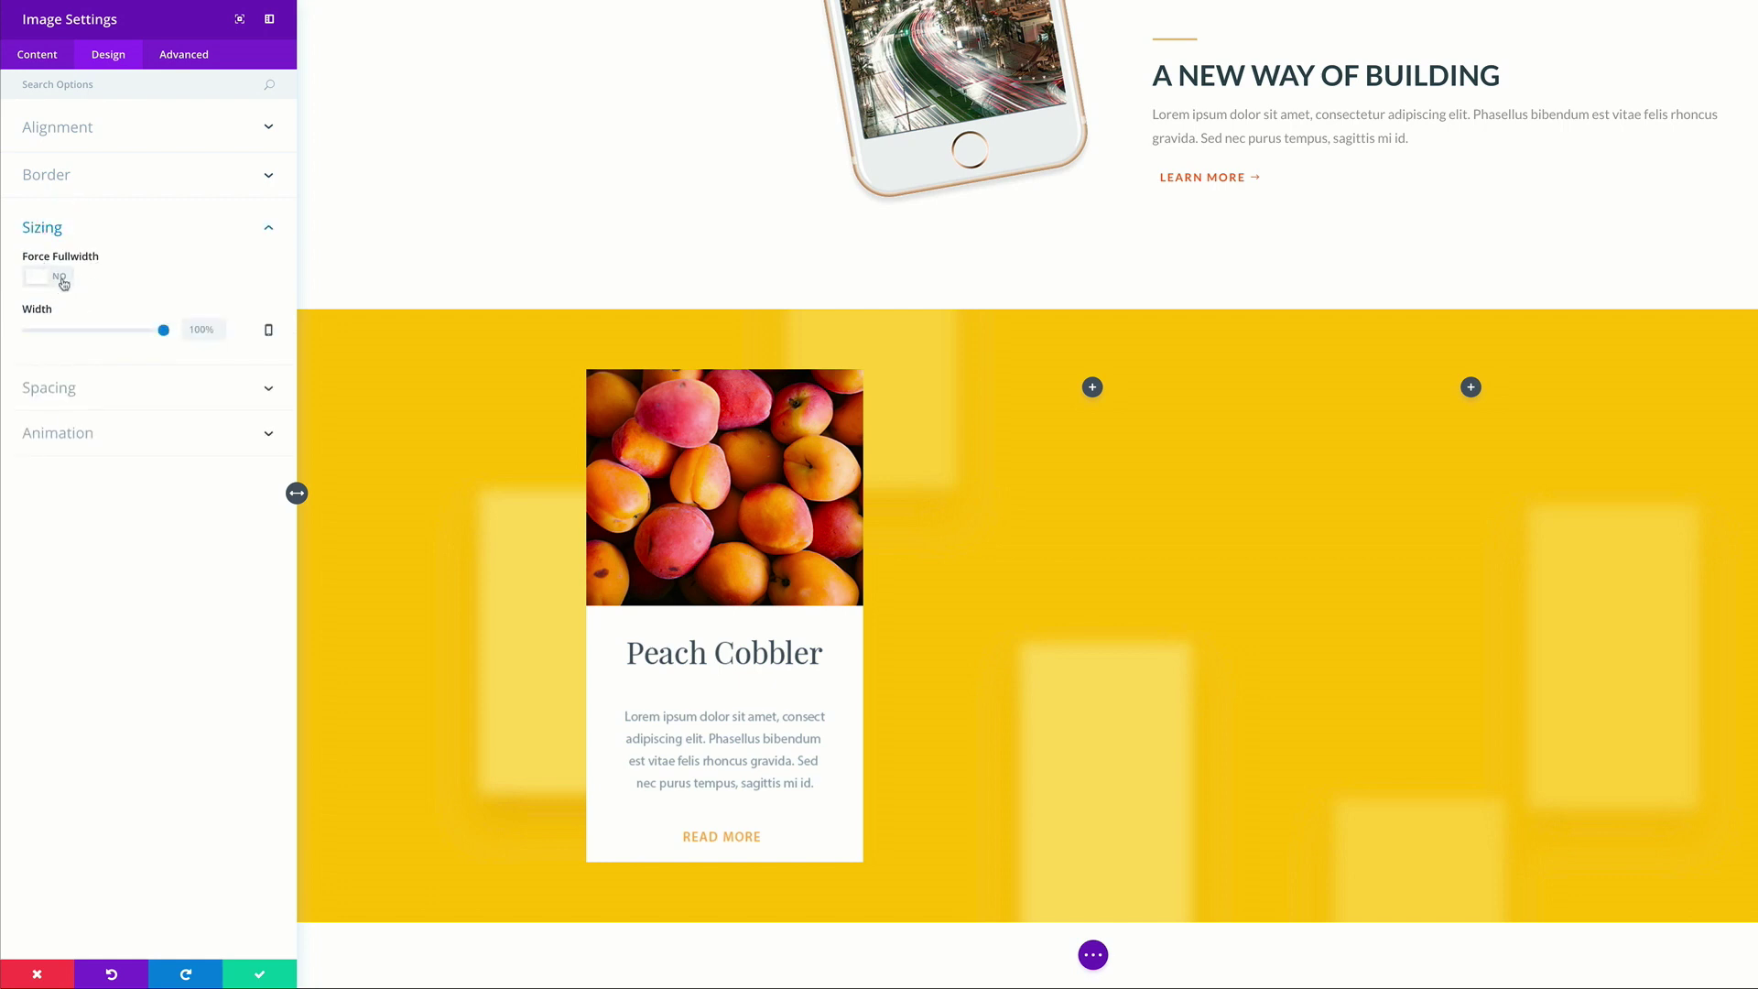
{"action": "left_click", "coordinate": [63, 282]}
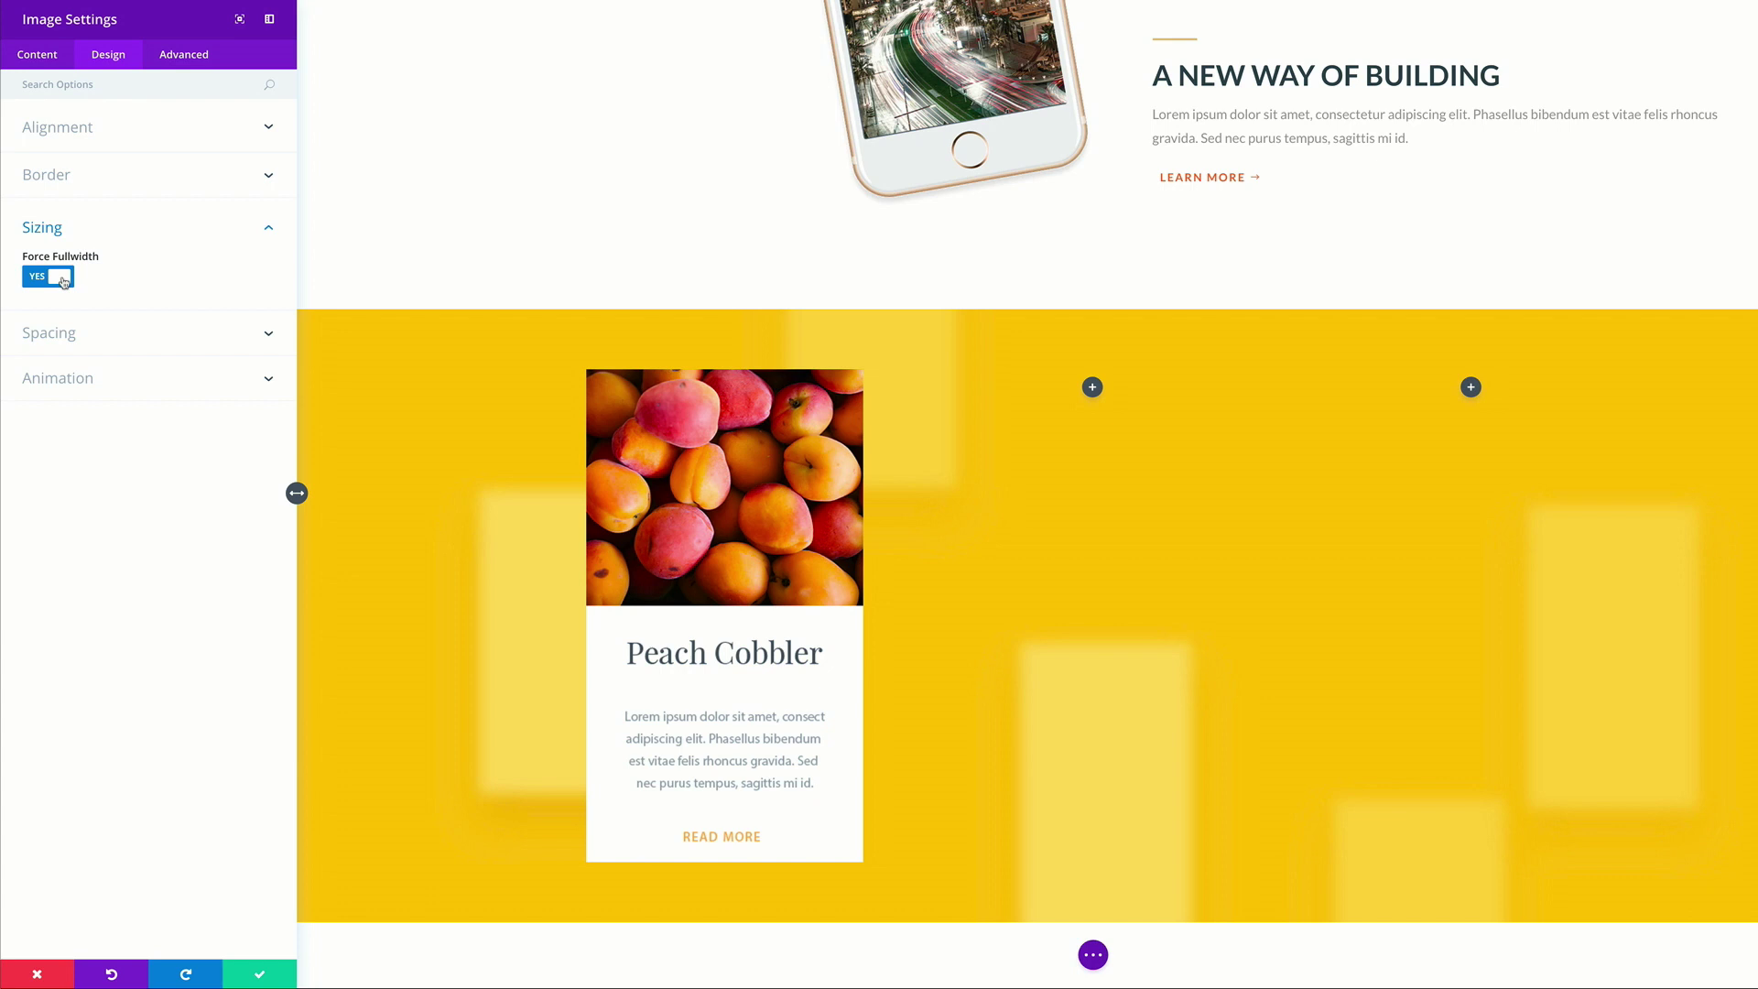
Give the Peach Cobbler image a Slide animation with direction Up and an intensity of 20%
{"action": "left_click", "coordinate": [72, 381]}
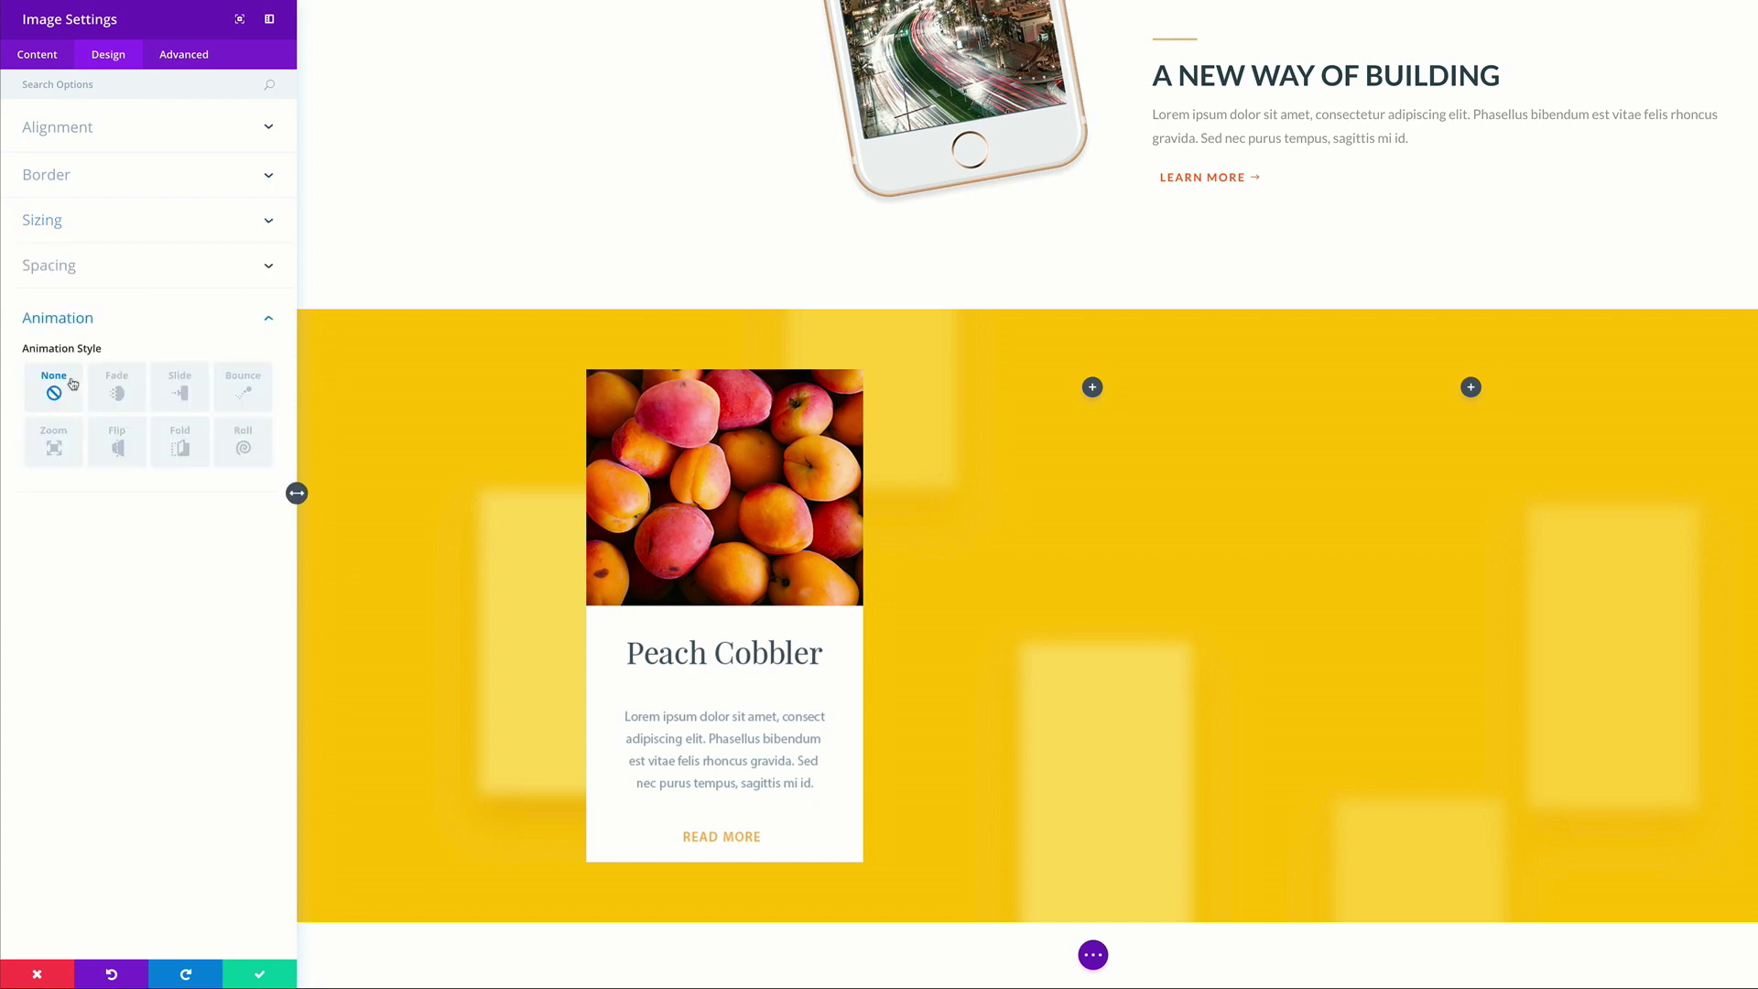
{"action": "left_click", "coordinate": [184, 394]}
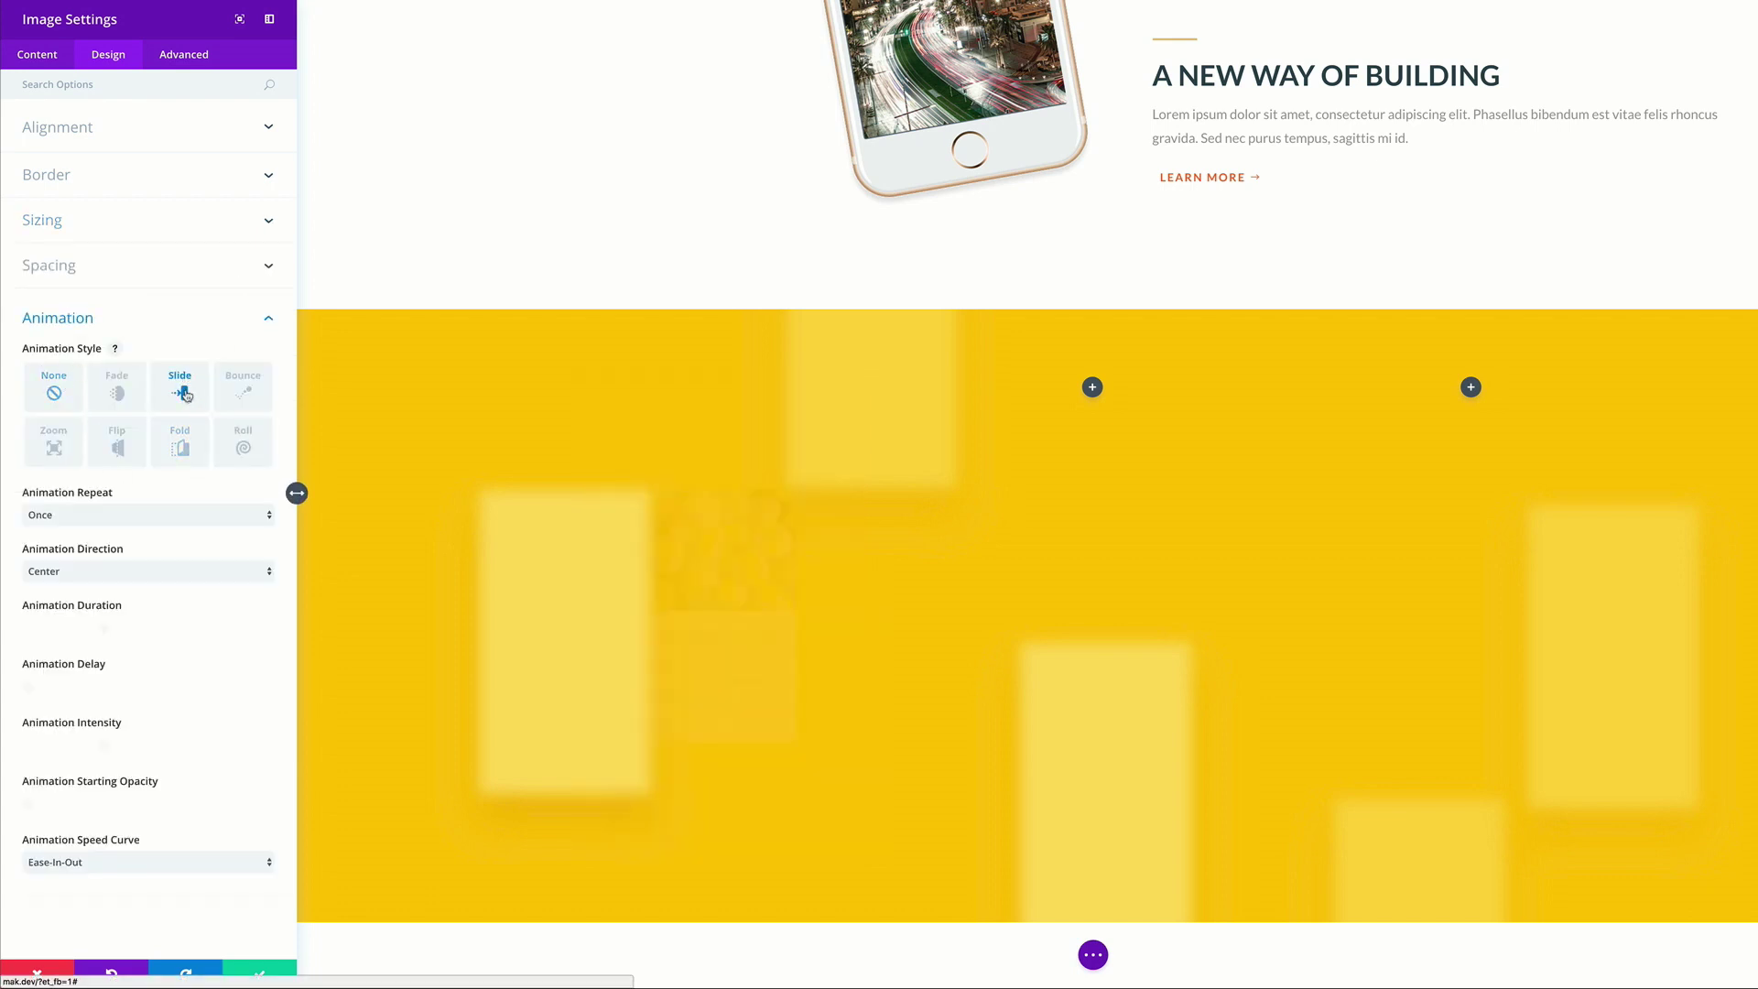
{"action": "left_click", "coordinate": [93, 575]}
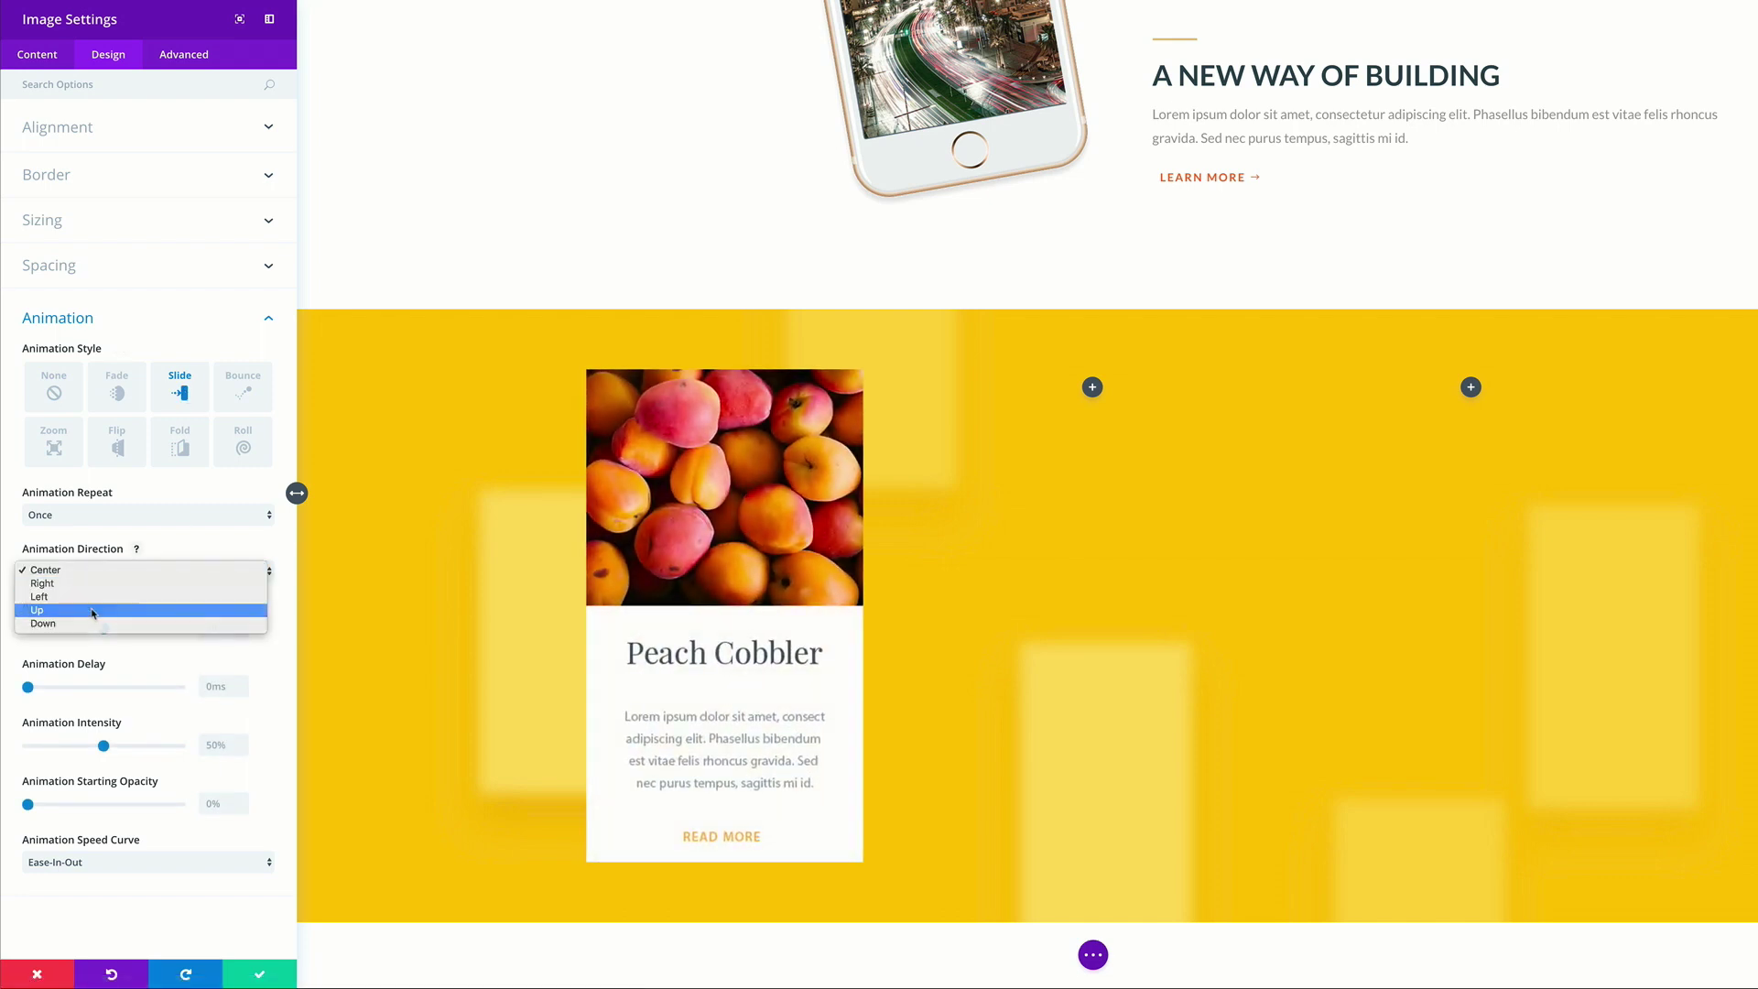
{"action": "left_click", "coordinate": [93, 612]}
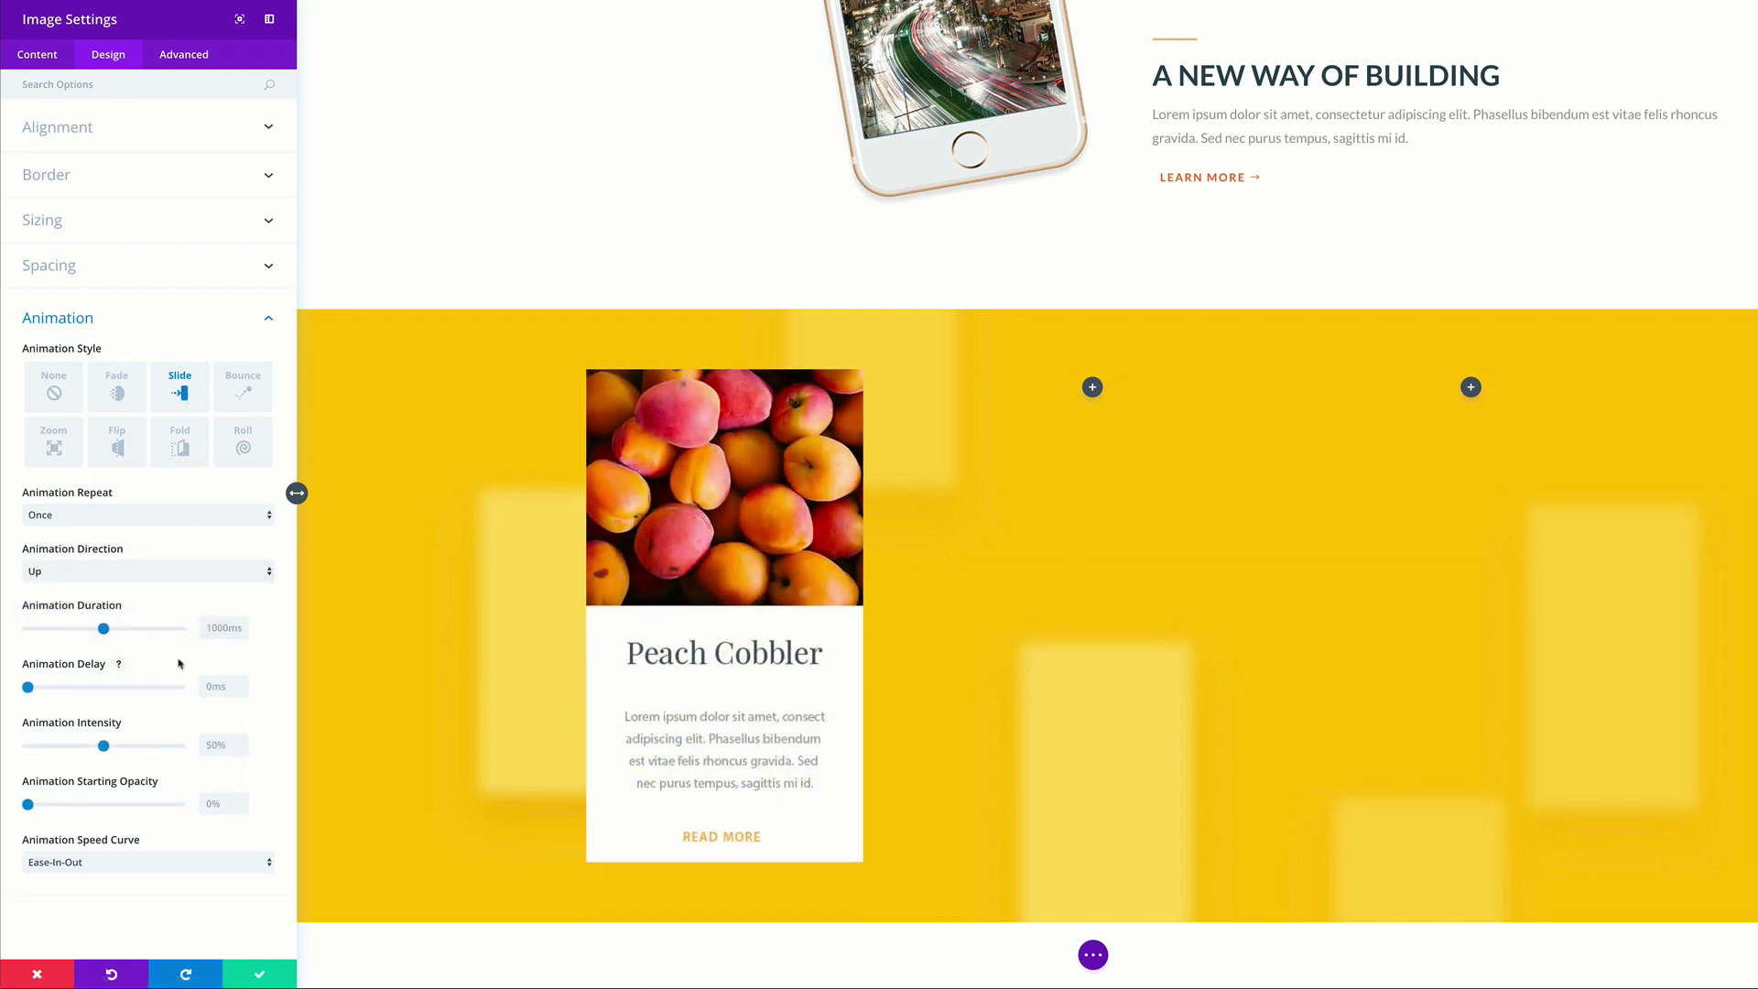
{"action": "left_click", "coordinate": [206, 746]}
{"action": "double_click", "coordinate": [206, 745]}
{"action": "type", "text": "20"}
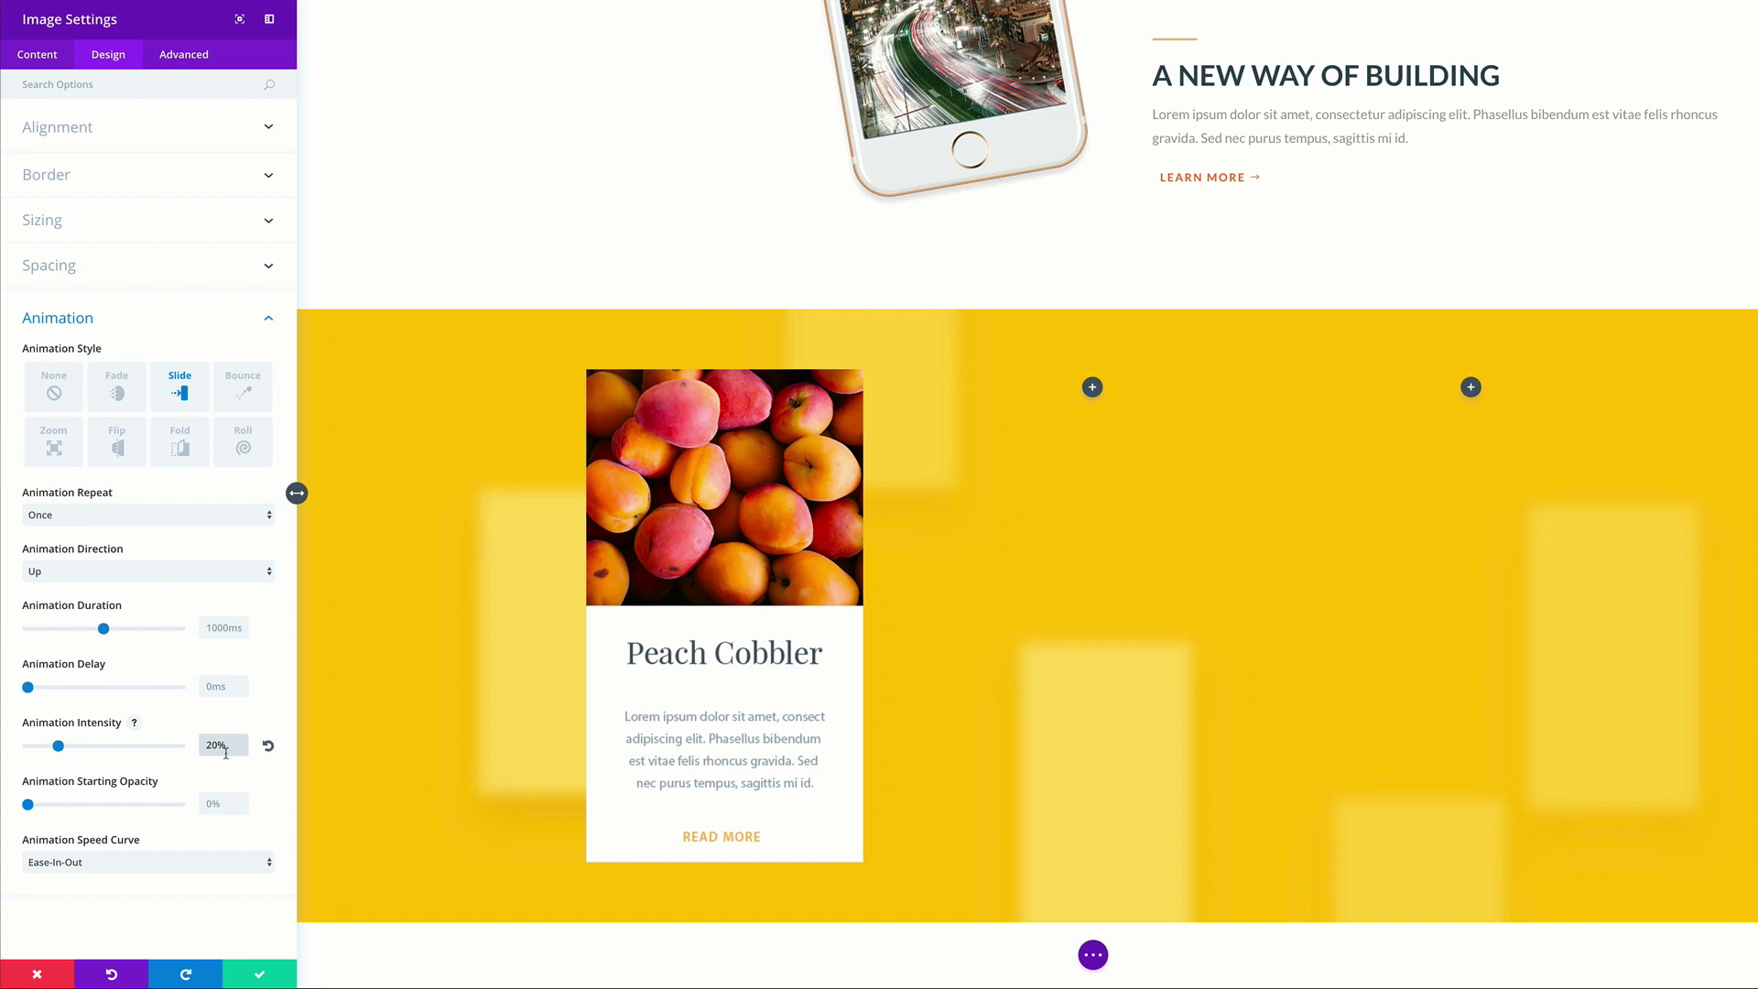
Add main element CSS to the image: border-radius: 10px; overflow: hidden; box-shadow: 0 40px 40px 0 rgba(232,170,0,0.7); filter: blur(2px) opacity(.75); and save
{"action": "left_click", "coordinate": [182, 61]}
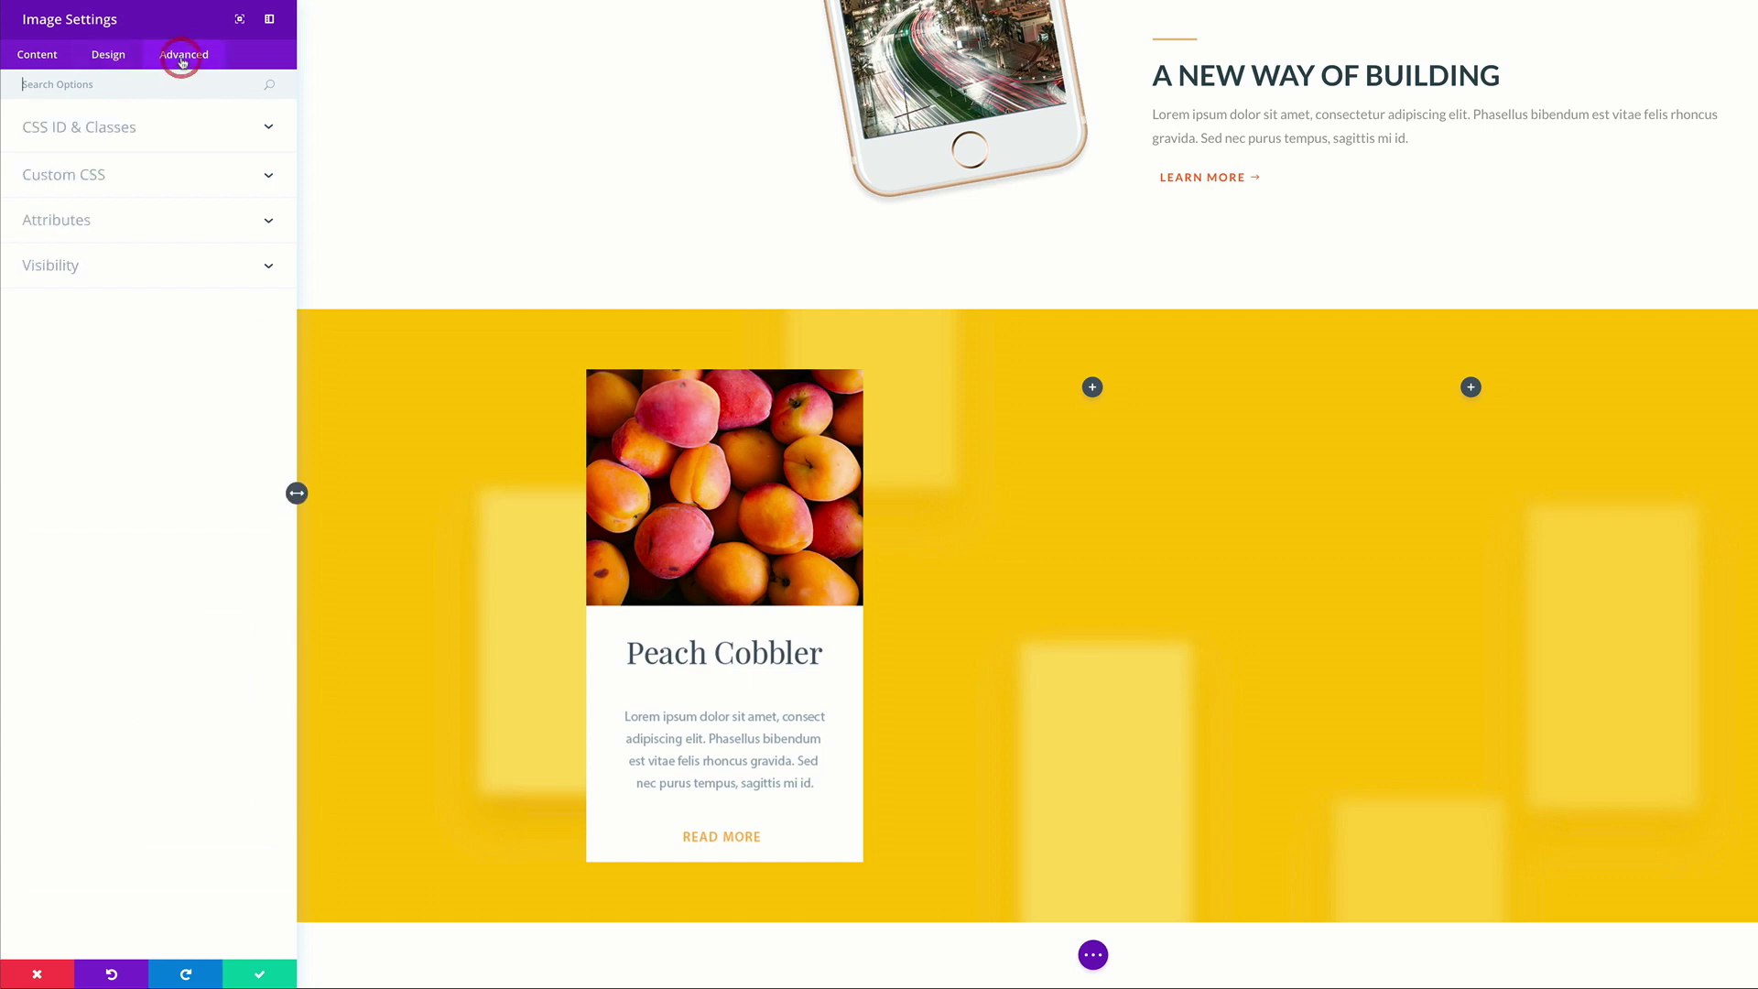
{"action": "left_click", "coordinate": [95, 181]}
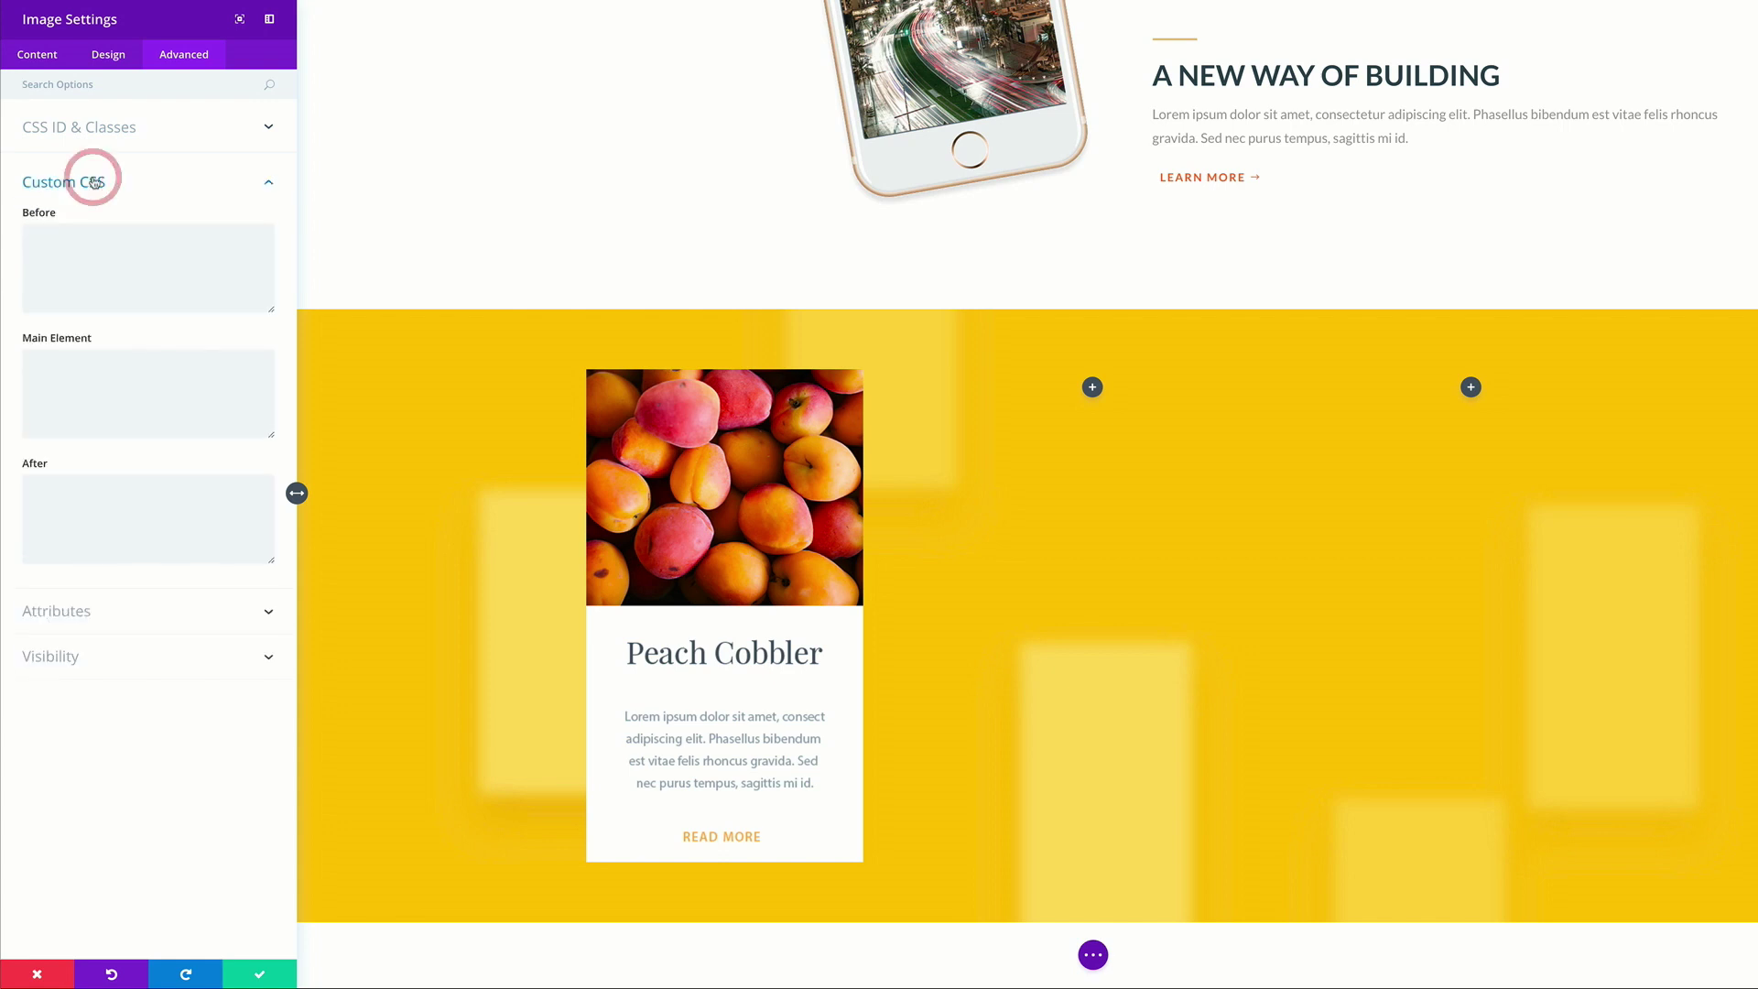
{"action": "left_click", "coordinate": [77, 363]}
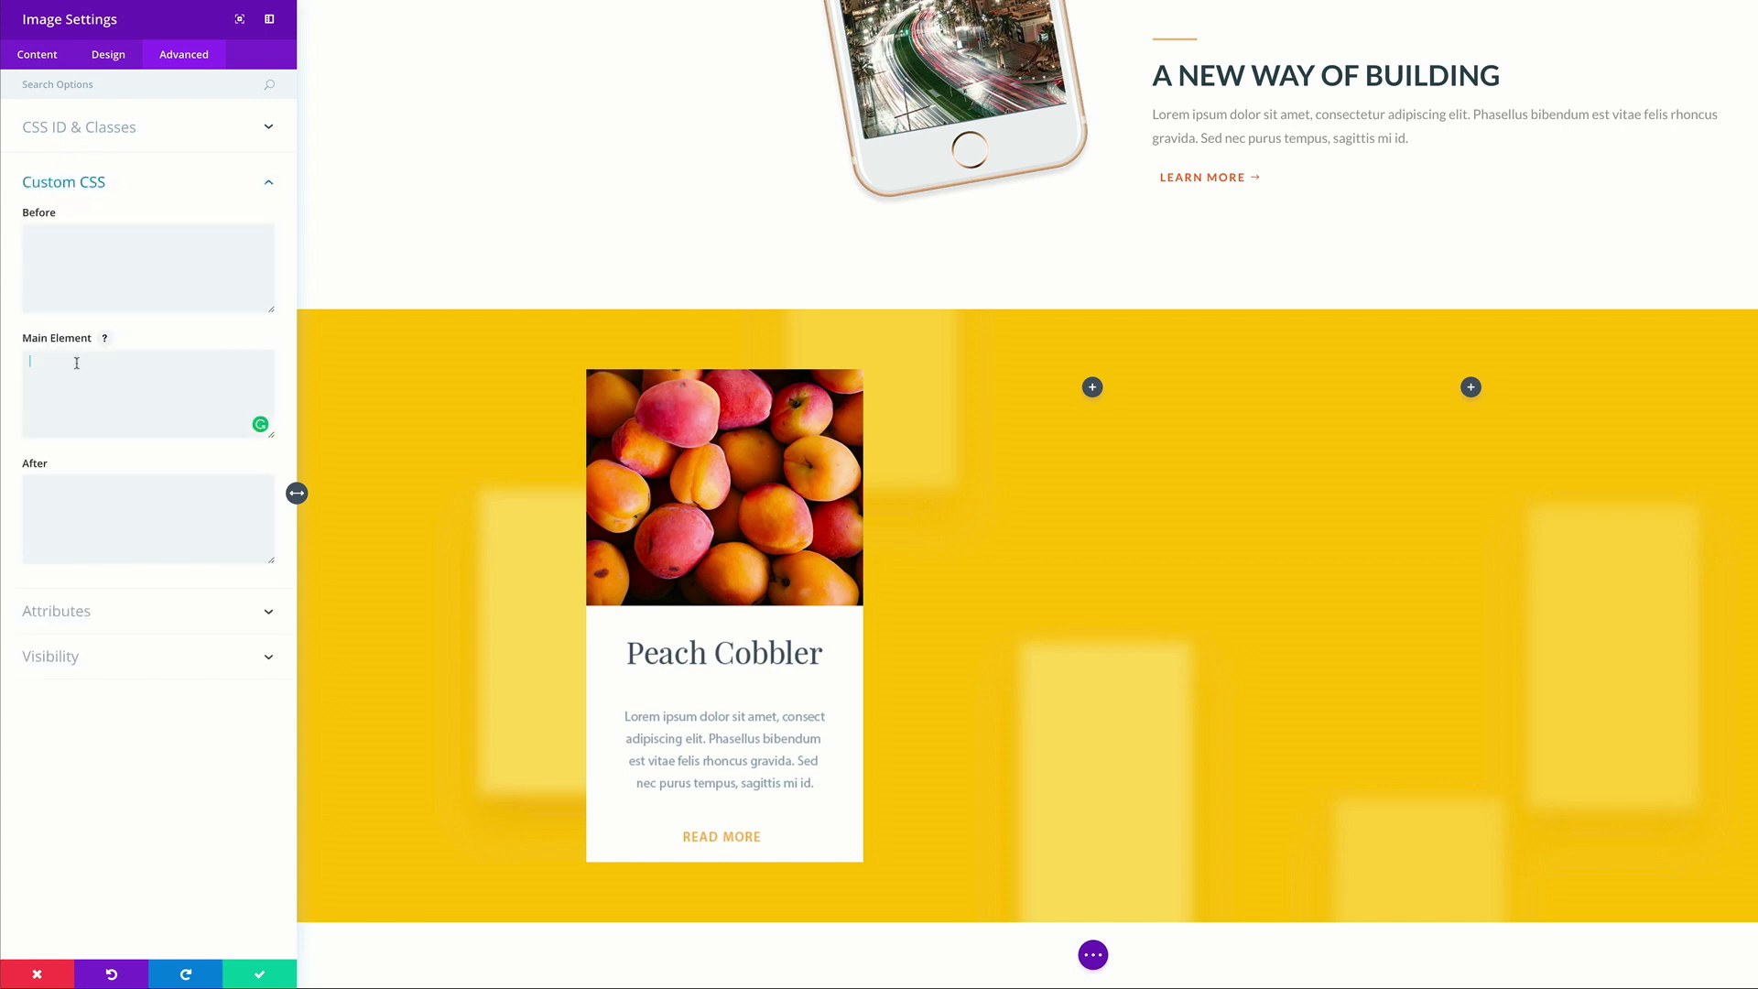
{"action": "type", "text": "border-radius: 10px; overflow: hidden; box-shadow: 0 40px 40px 0 rgba(232,170,0,0.7); filter: blur(2px) opacity(.75);"}
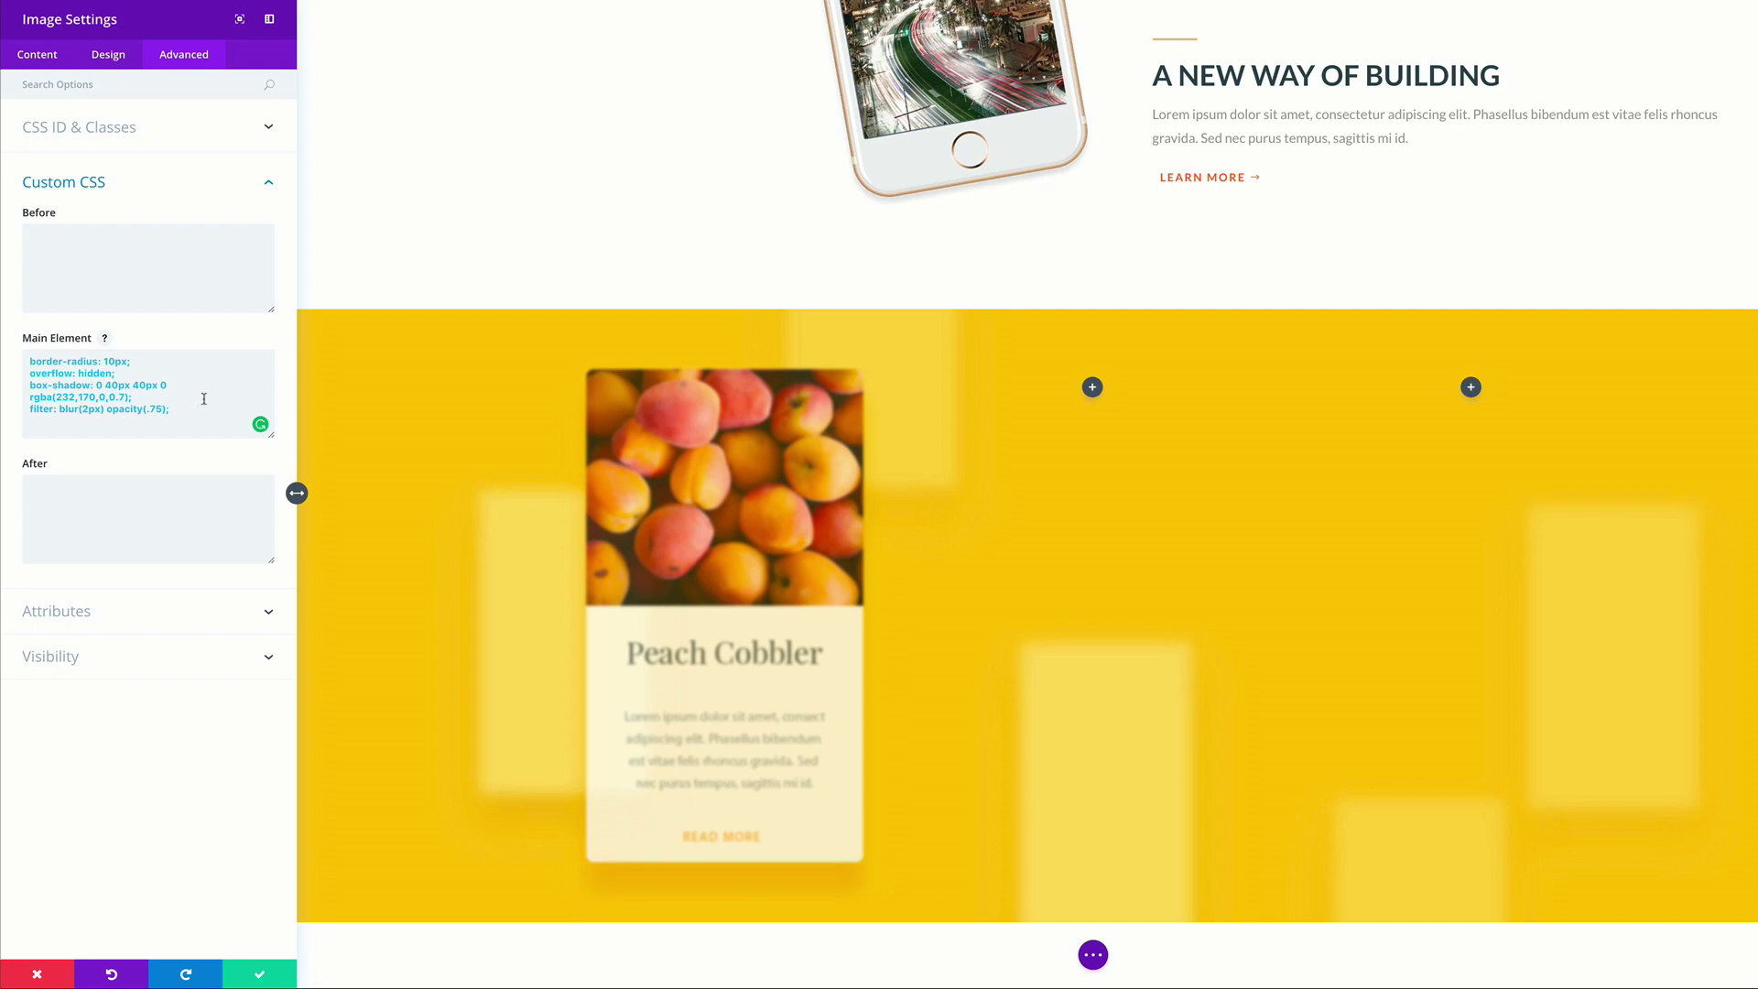
{"action": "left_click", "coordinate": [257, 978]}
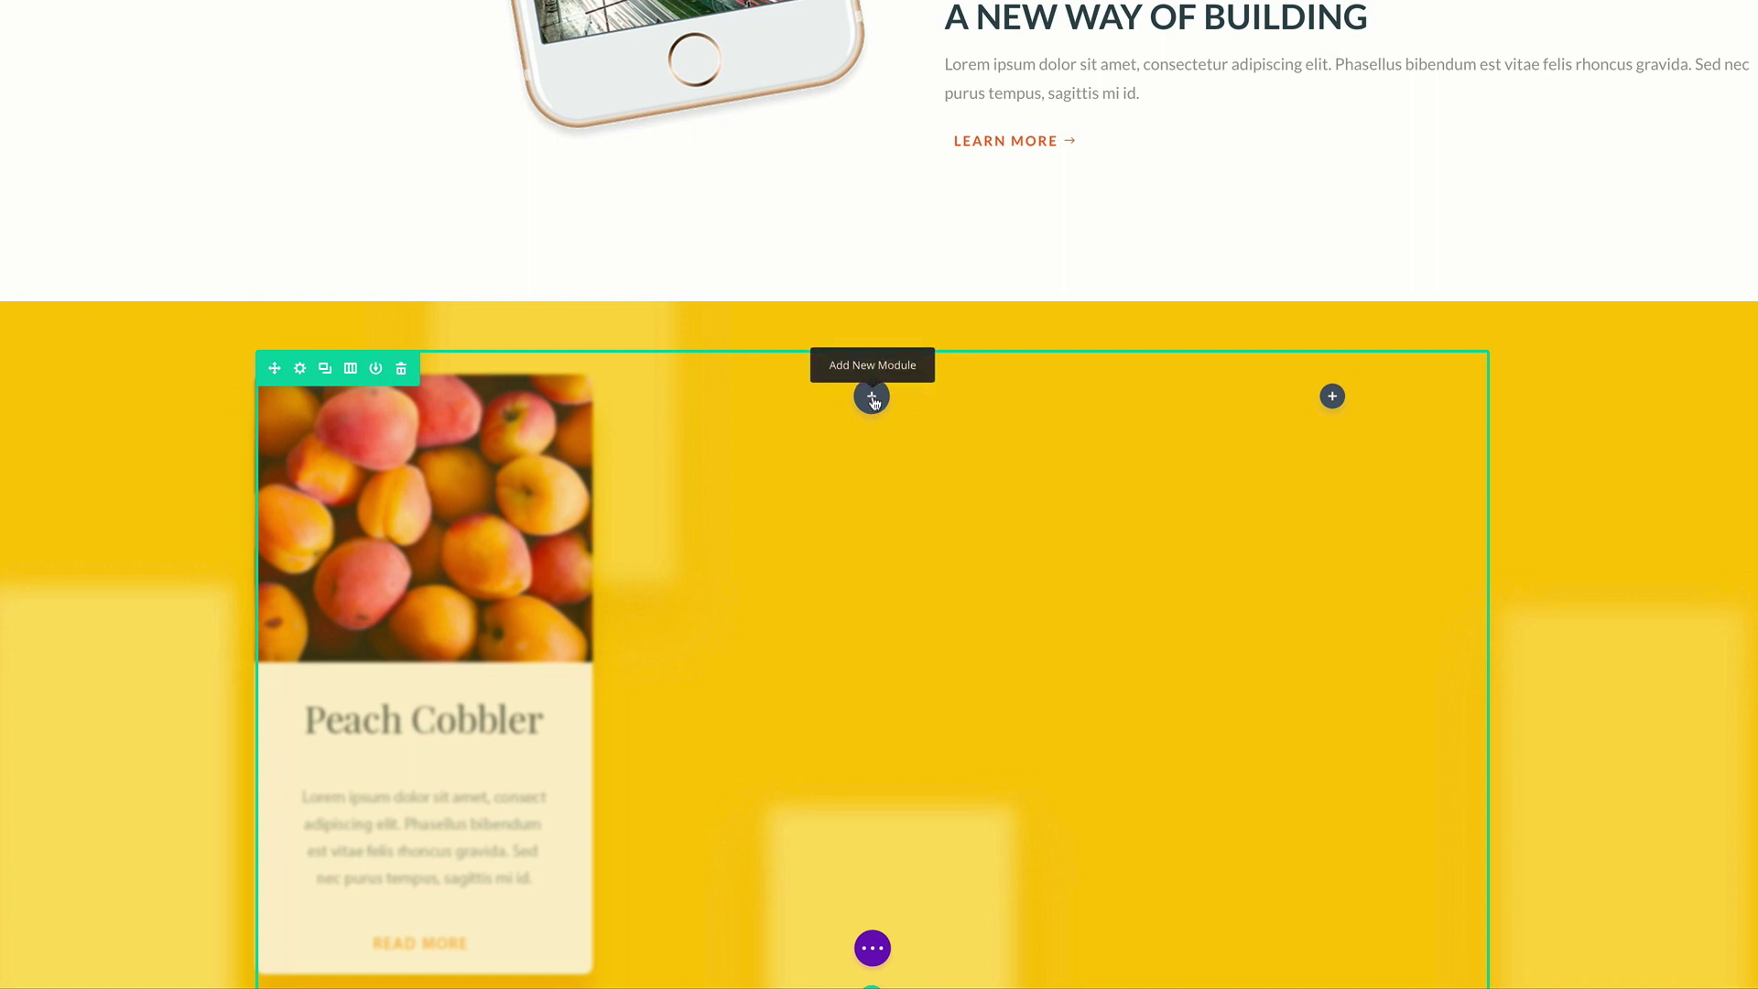
Insert a Text module into the middle column of the yellow section's row
{"action": "left_click", "coordinate": [872, 398]}
{"action": "left_click", "coordinate": [834, 146]}
{"action": "type", "text": "text"}
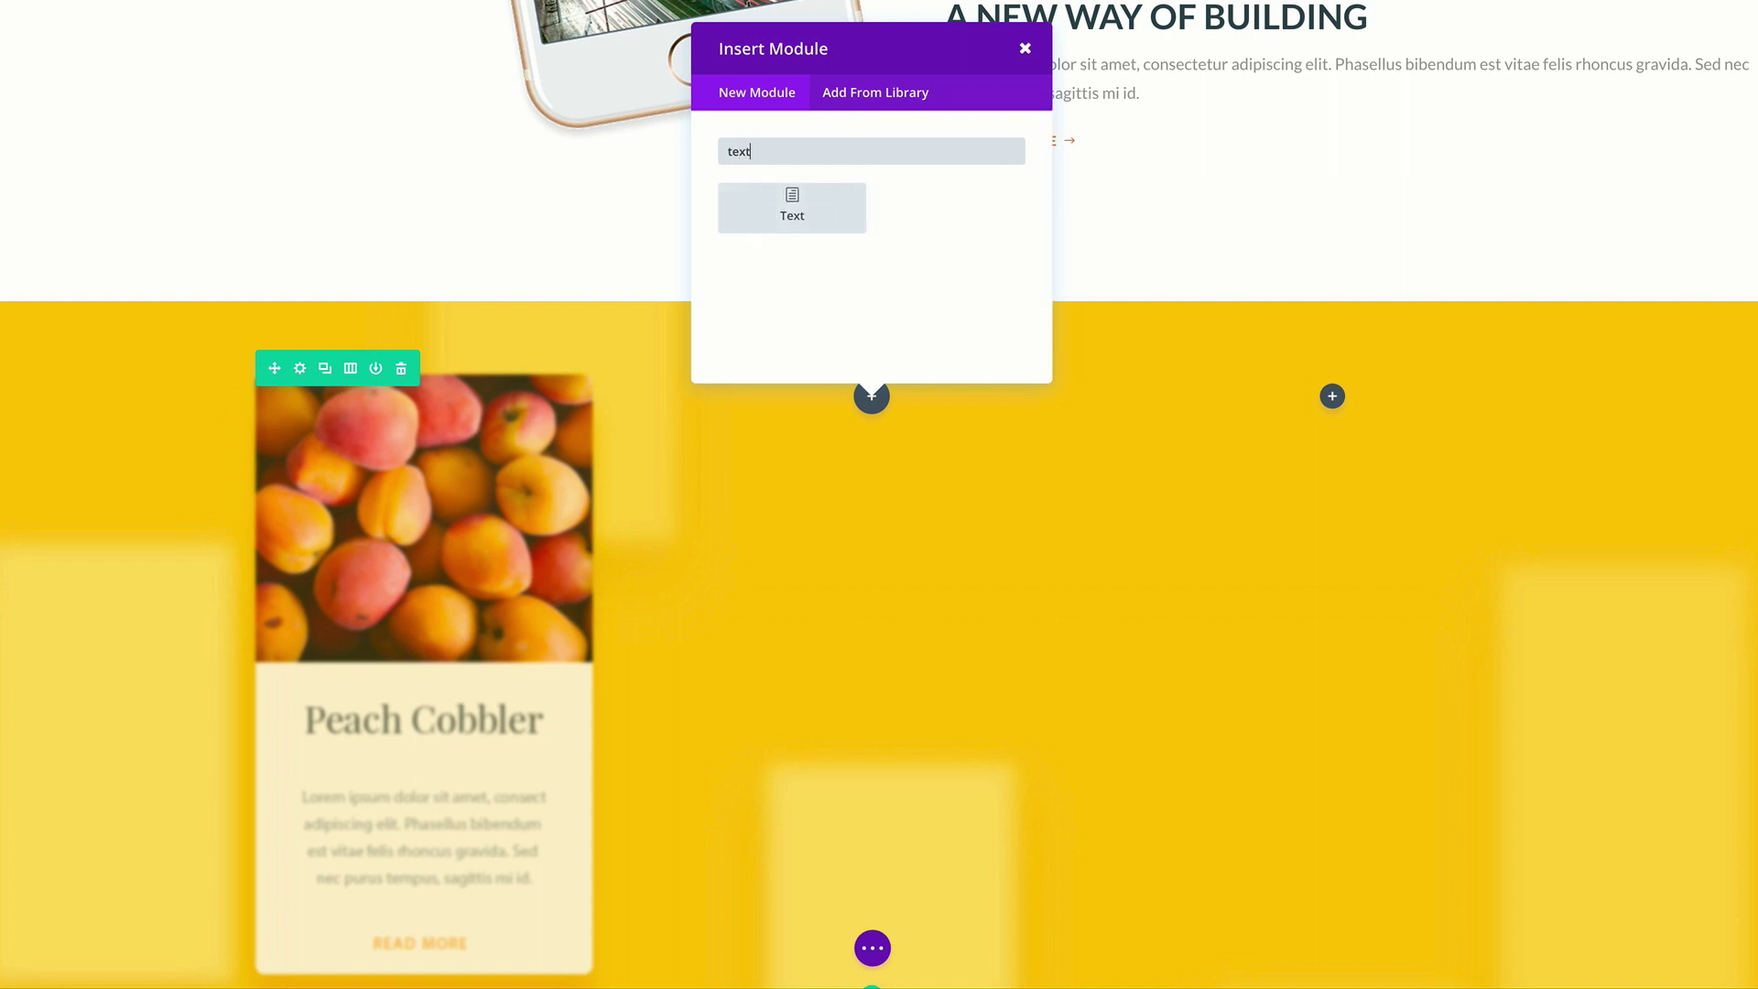
{"action": "left_click", "coordinate": [829, 211]}
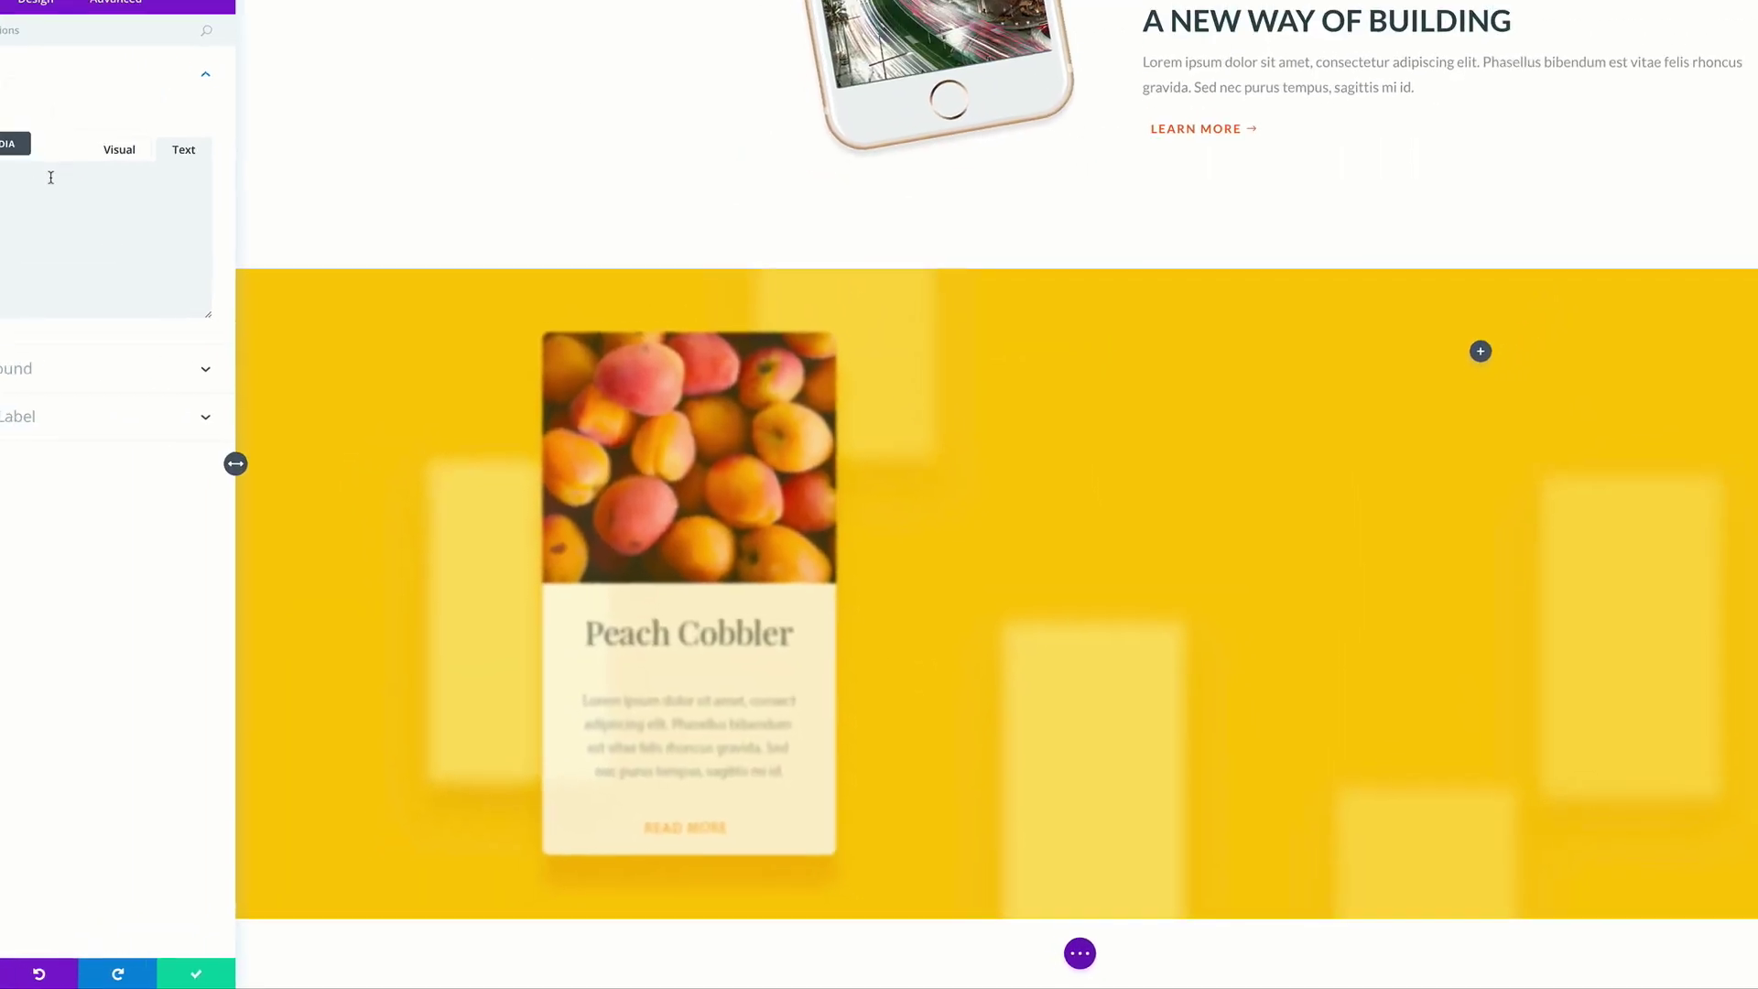
Enter "<h1>The Best Recipes for Success</h1>" as the HTML content of the Text module
{"action": "left_click", "coordinate": [99, 230]}
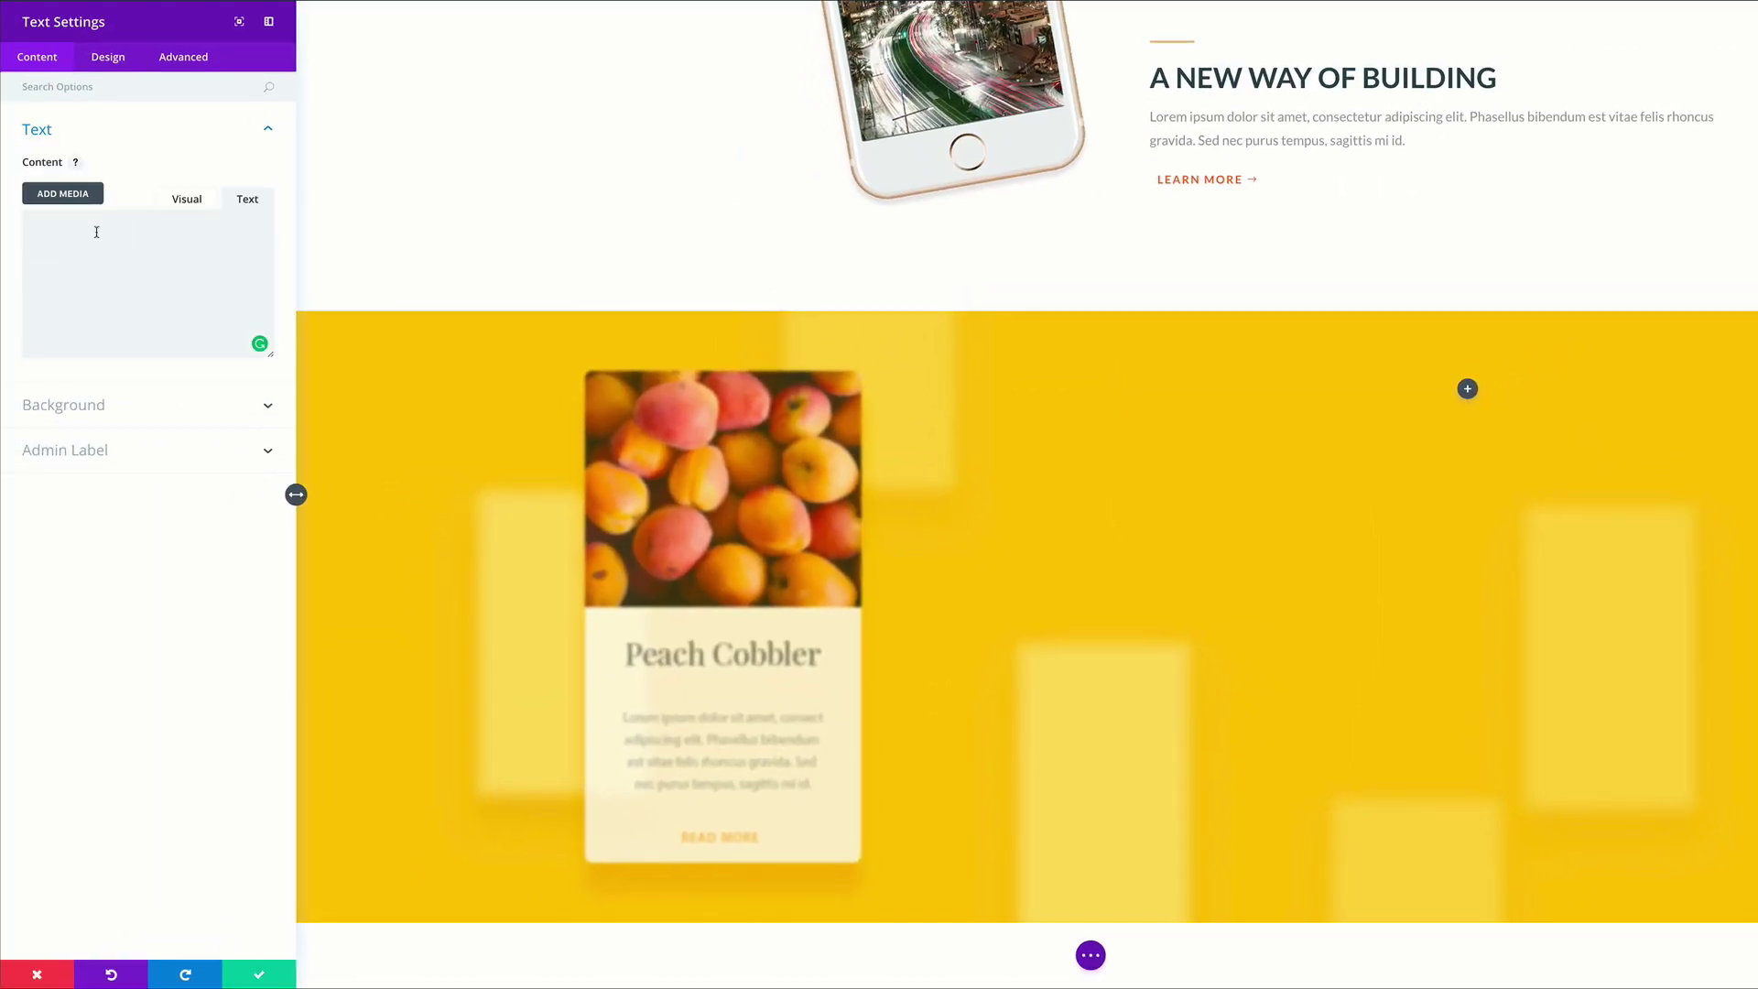
{"action": "type", "text": "<h1>The Best Recipes for Success</h1>"}
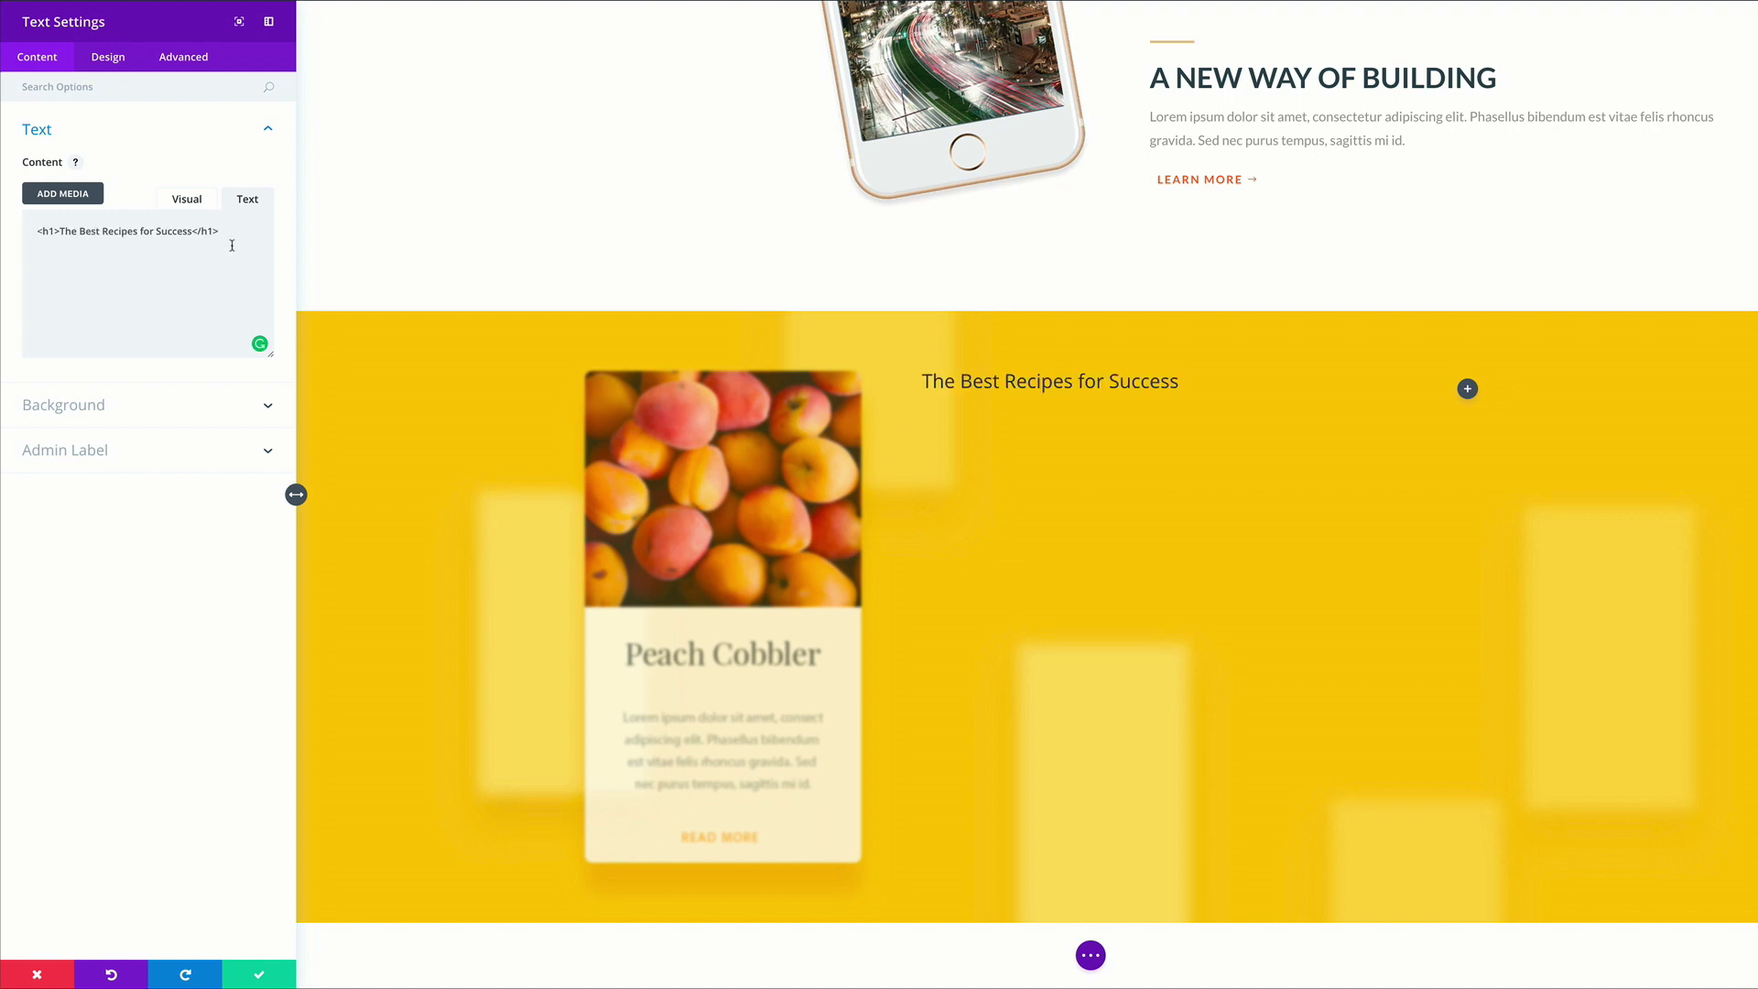
{"action": "left_click_drag", "start_coordinate": [193, 231], "coordinate": [216, 231]}
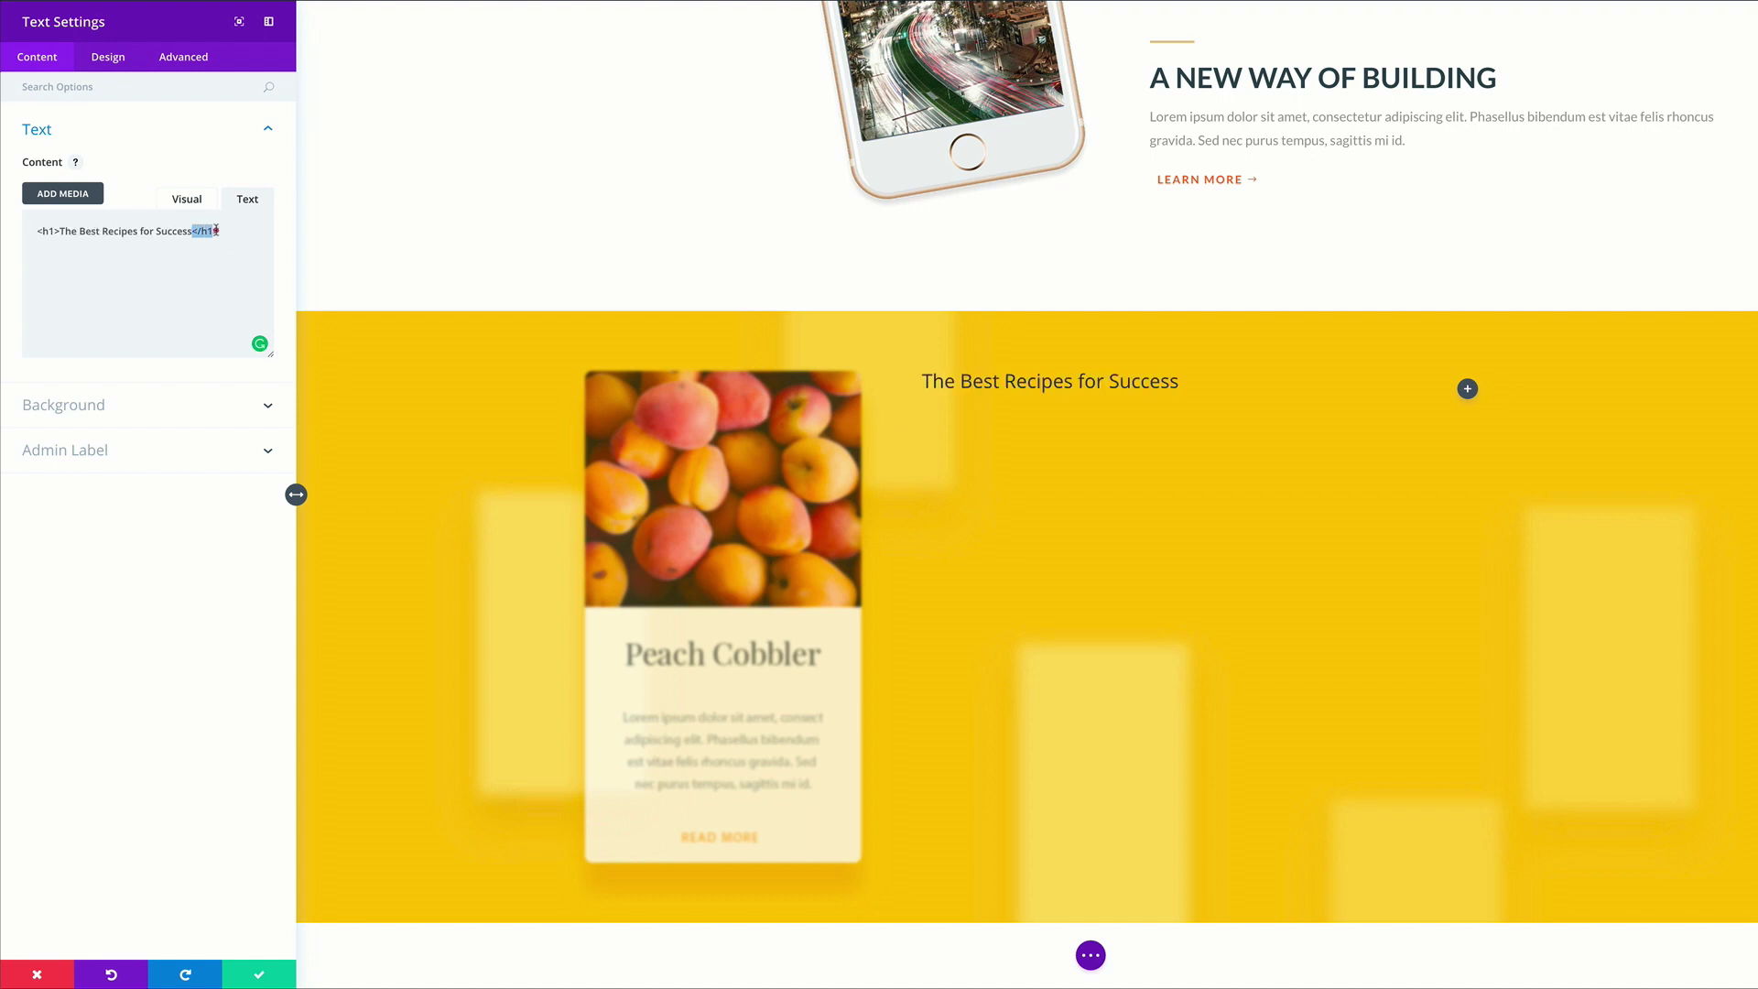
{"action": "double_click", "coordinate": [47, 232]}
{"action": "left_click_drag", "start_coordinate": [61, 231], "coordinate": [192, 231]}
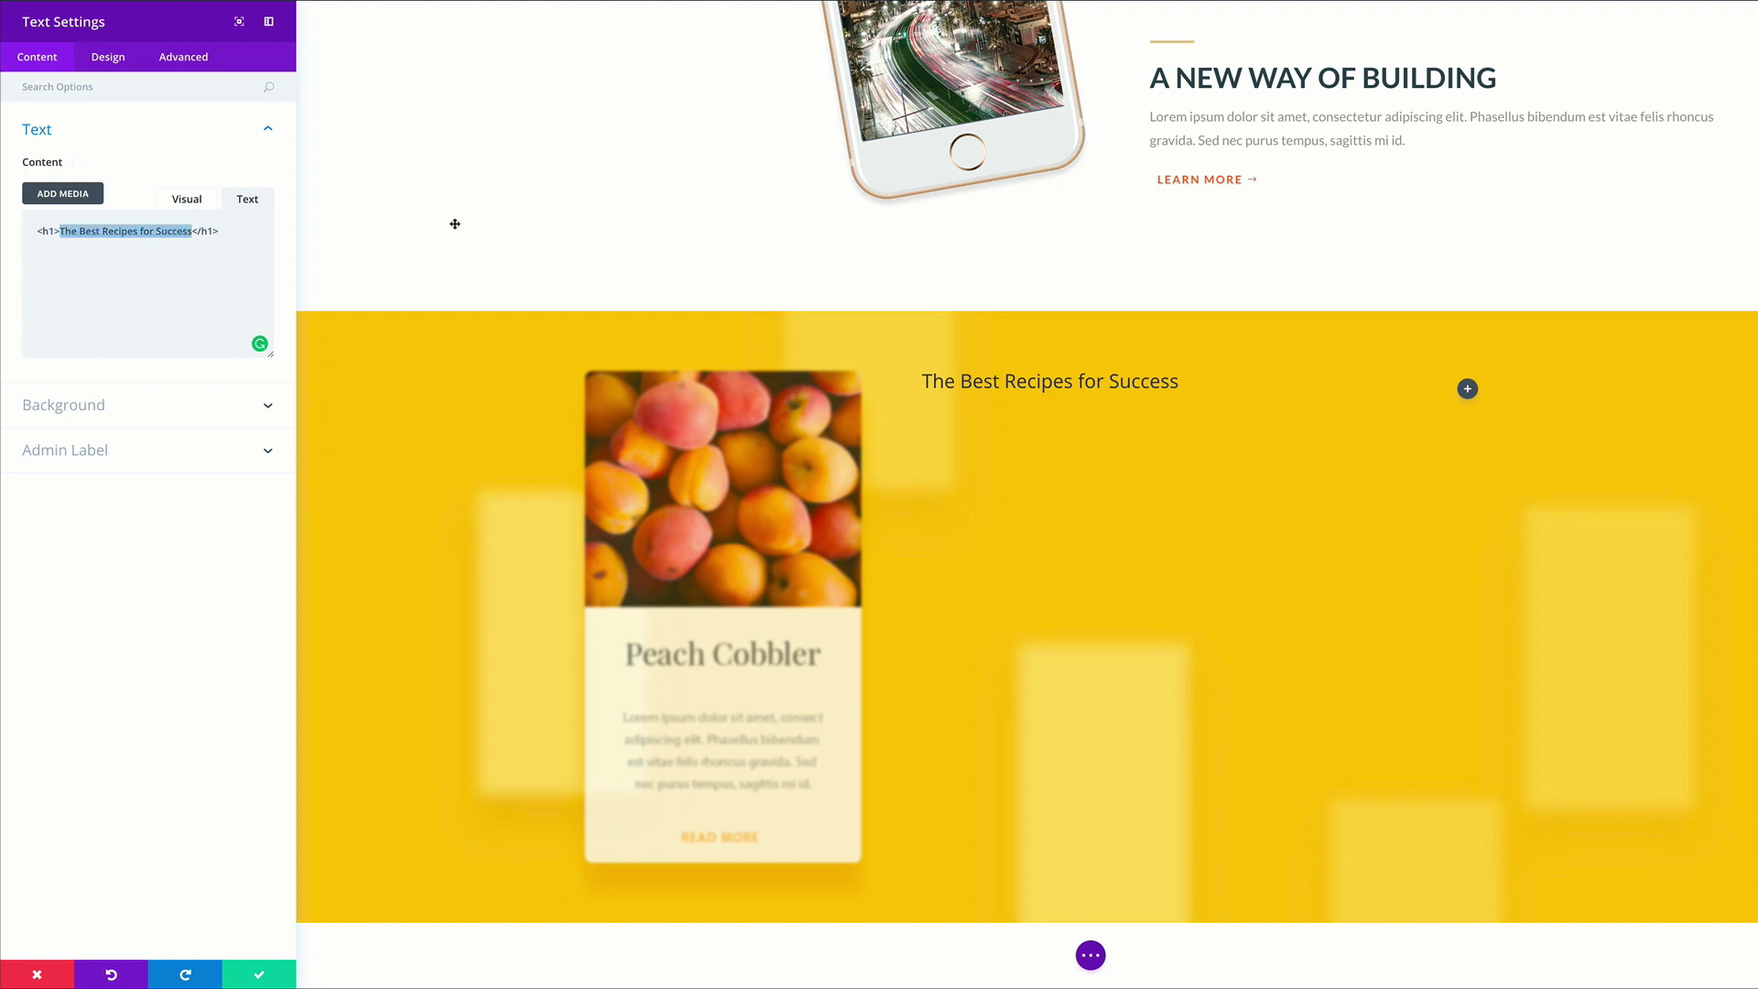
Style the header text in bold Playfair Display at 60px with a line height of 1.3em
{"action": "left_click", "coordinate": [113, 56]}
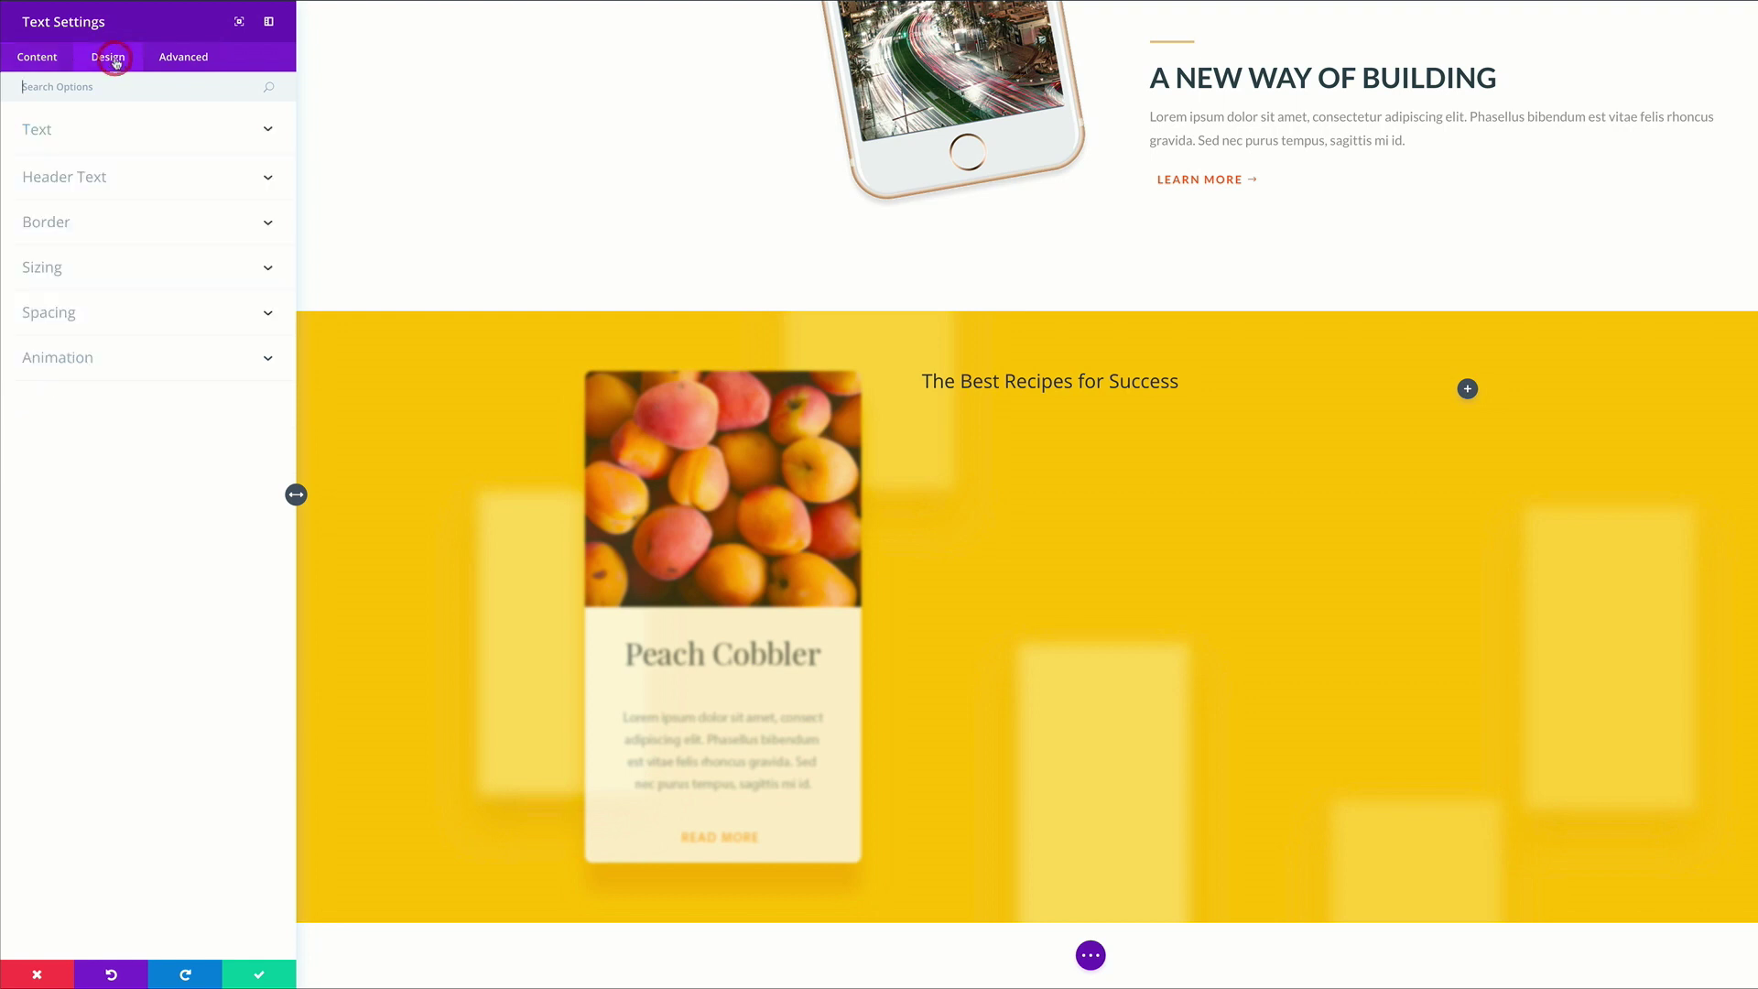
{"action": "left_click", "coordinate": [108, 181]}
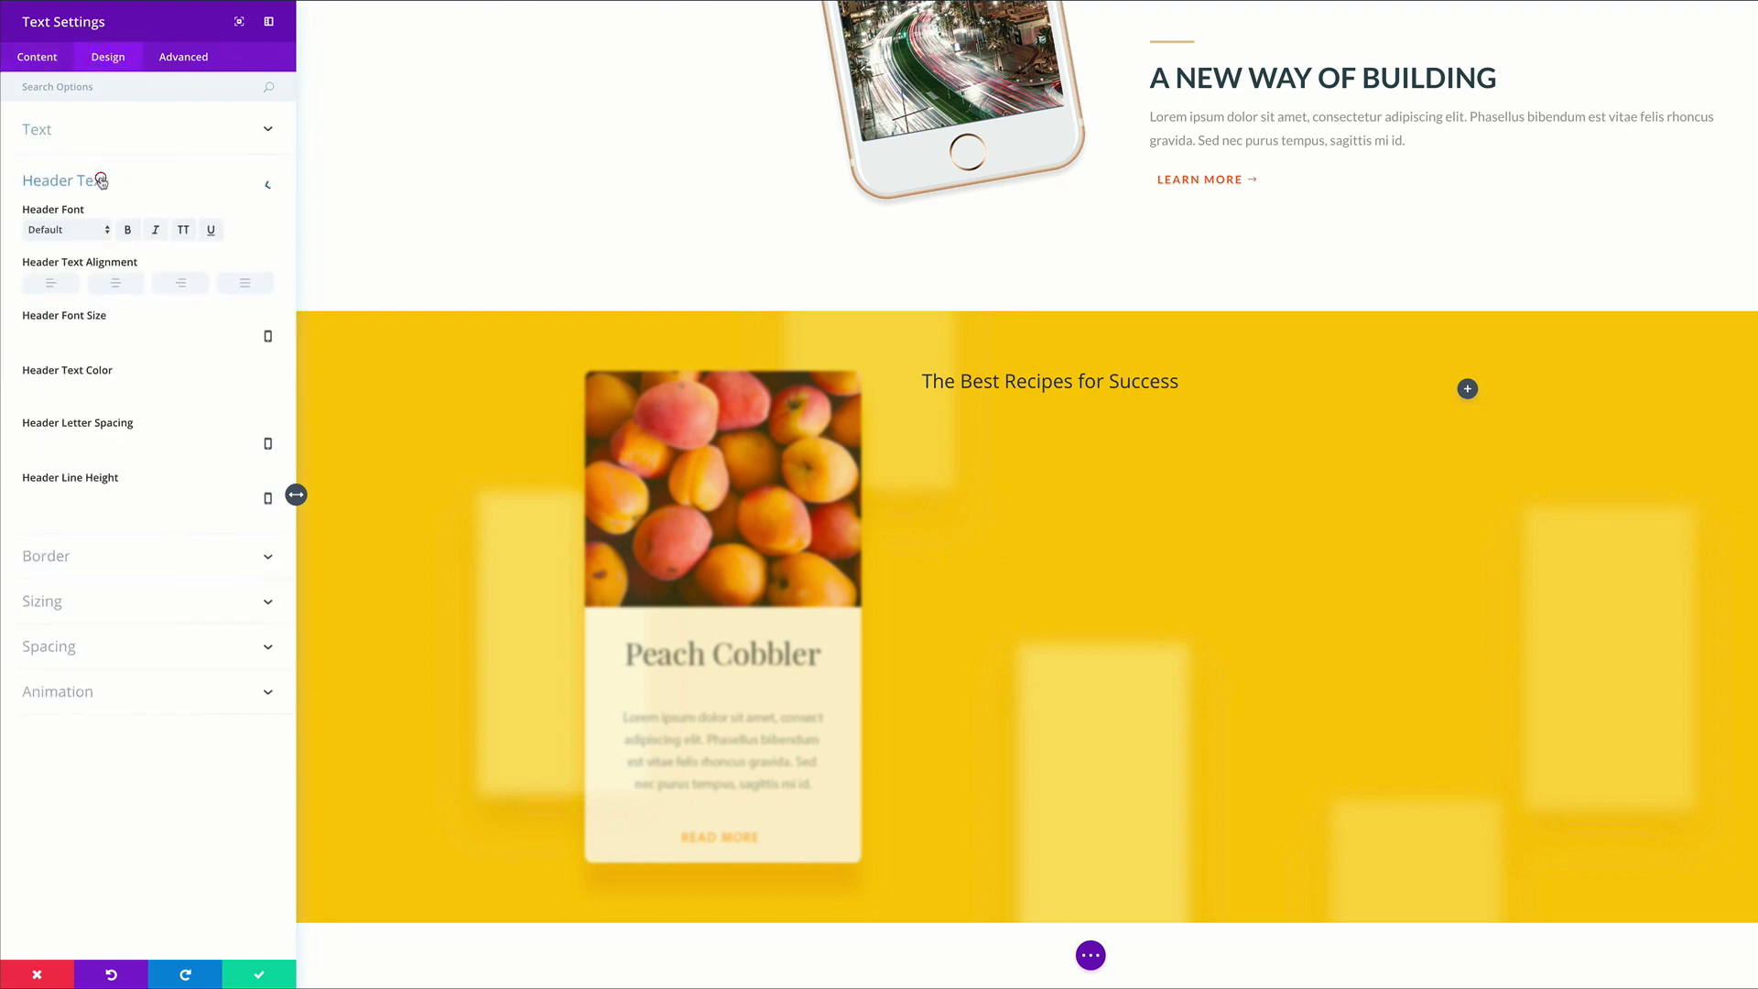
{"action": "left_click", "coordinate": [98, 234]}
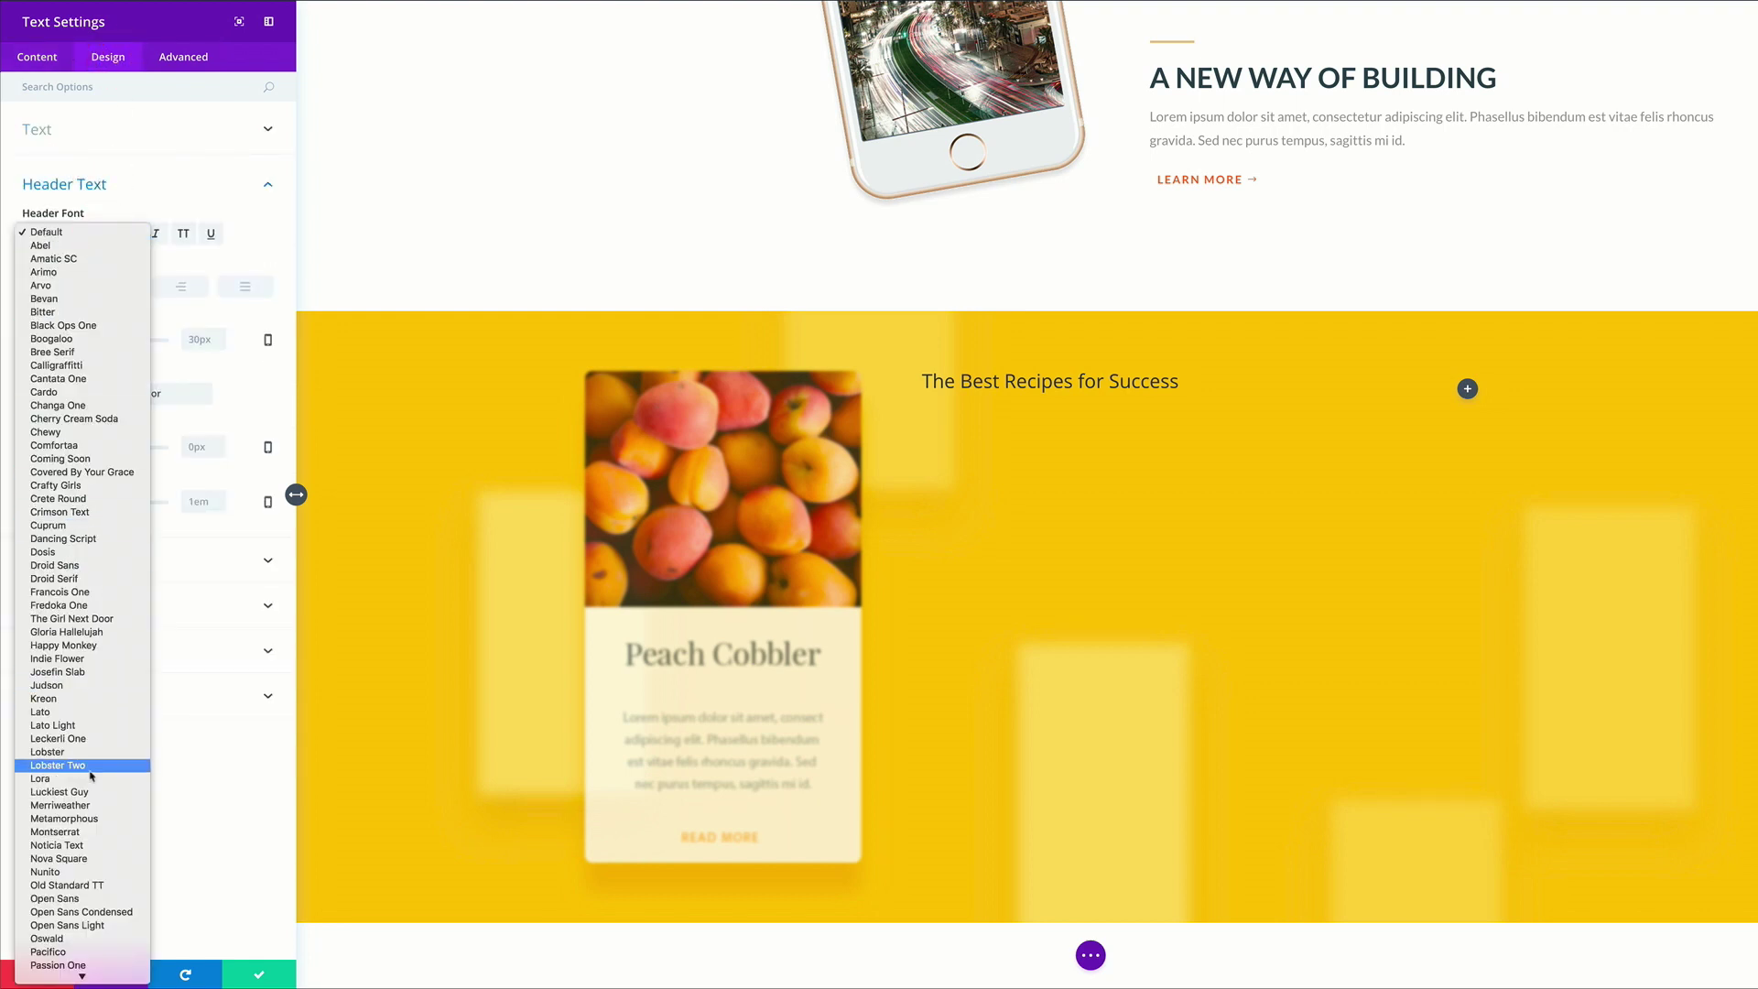
{"action": "left_click", "coordinate": [110, 900]}
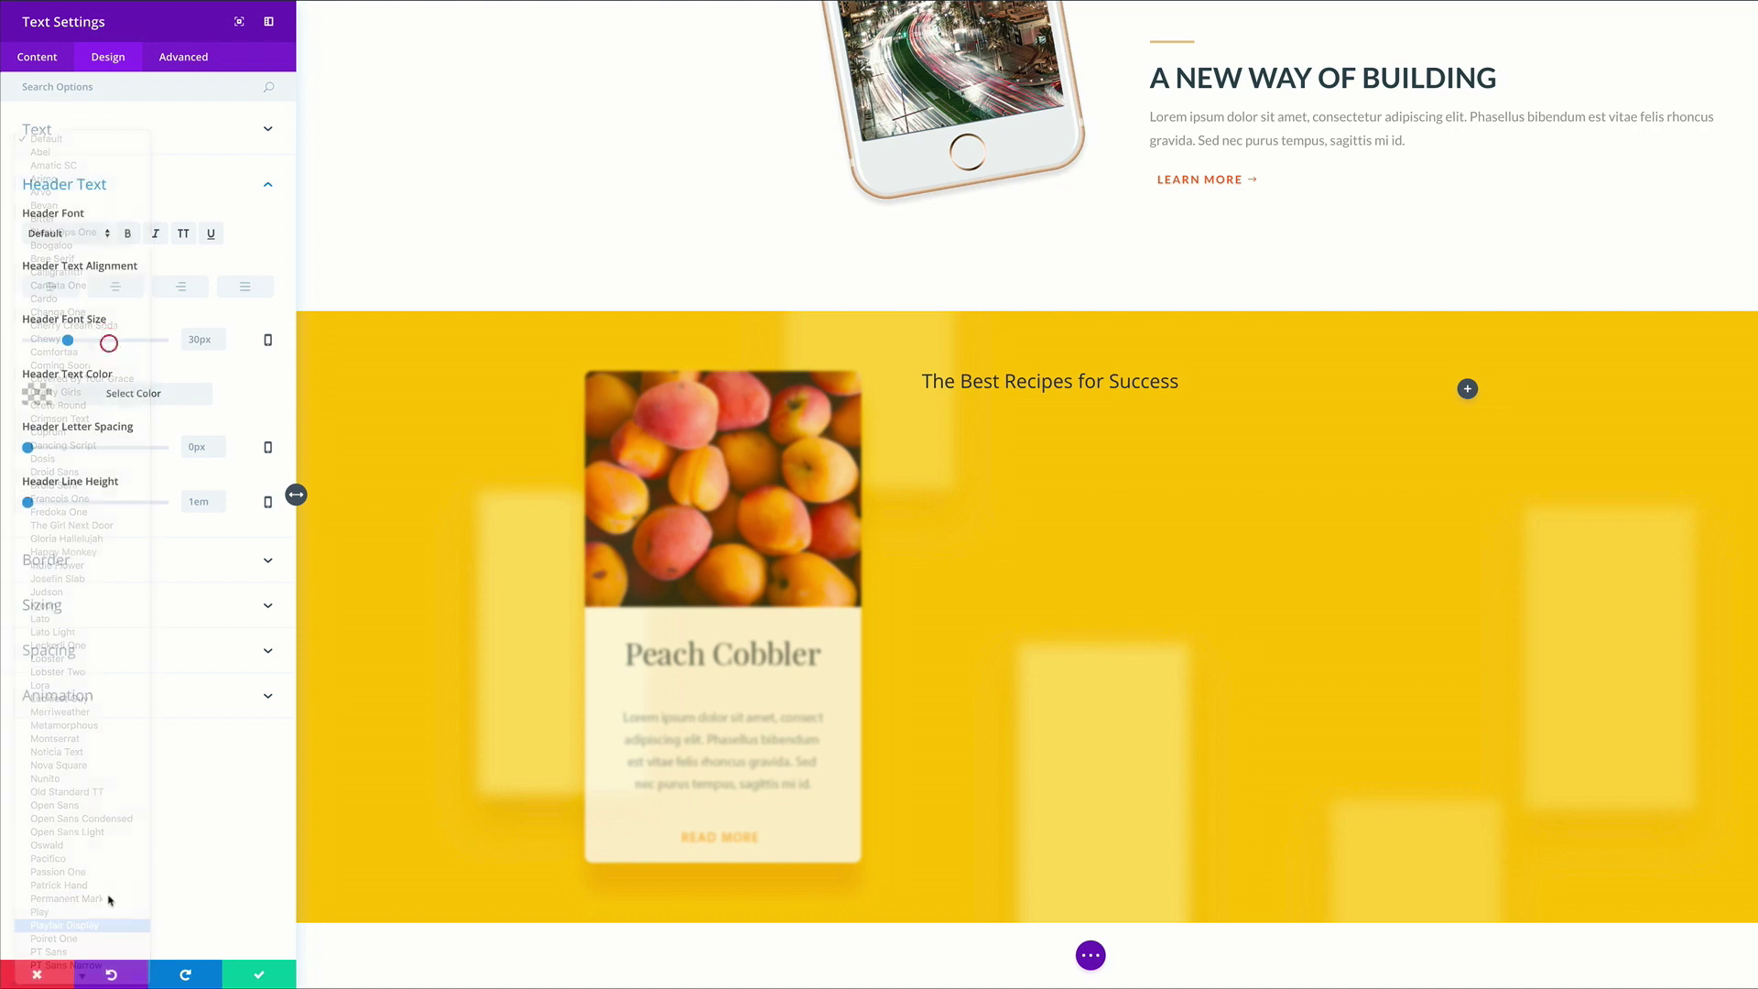
{"action": "left_click", "coordinate": [129, 235]}
{"action": "left_click_drag", "start_coordinate": [67, 339], "coordinate": [109, 345]}
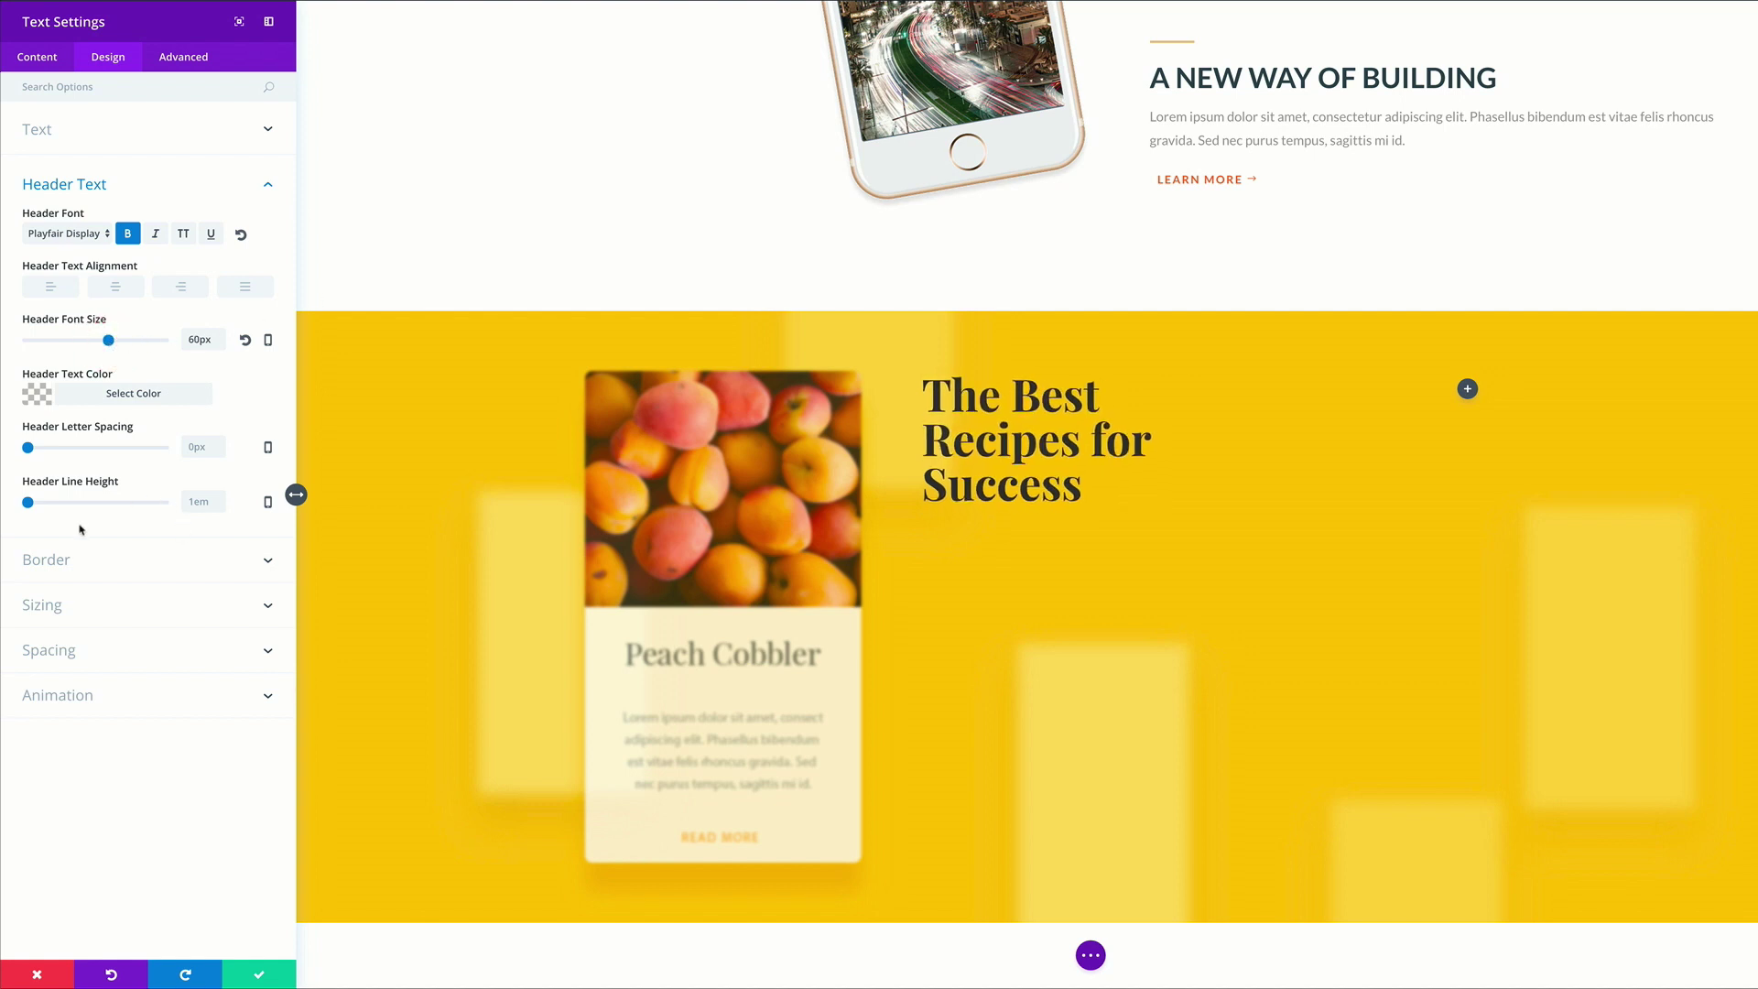
{"action": "left_click_drag", "start_coordinate": [29, 503], "coordinate": [48, 503]}
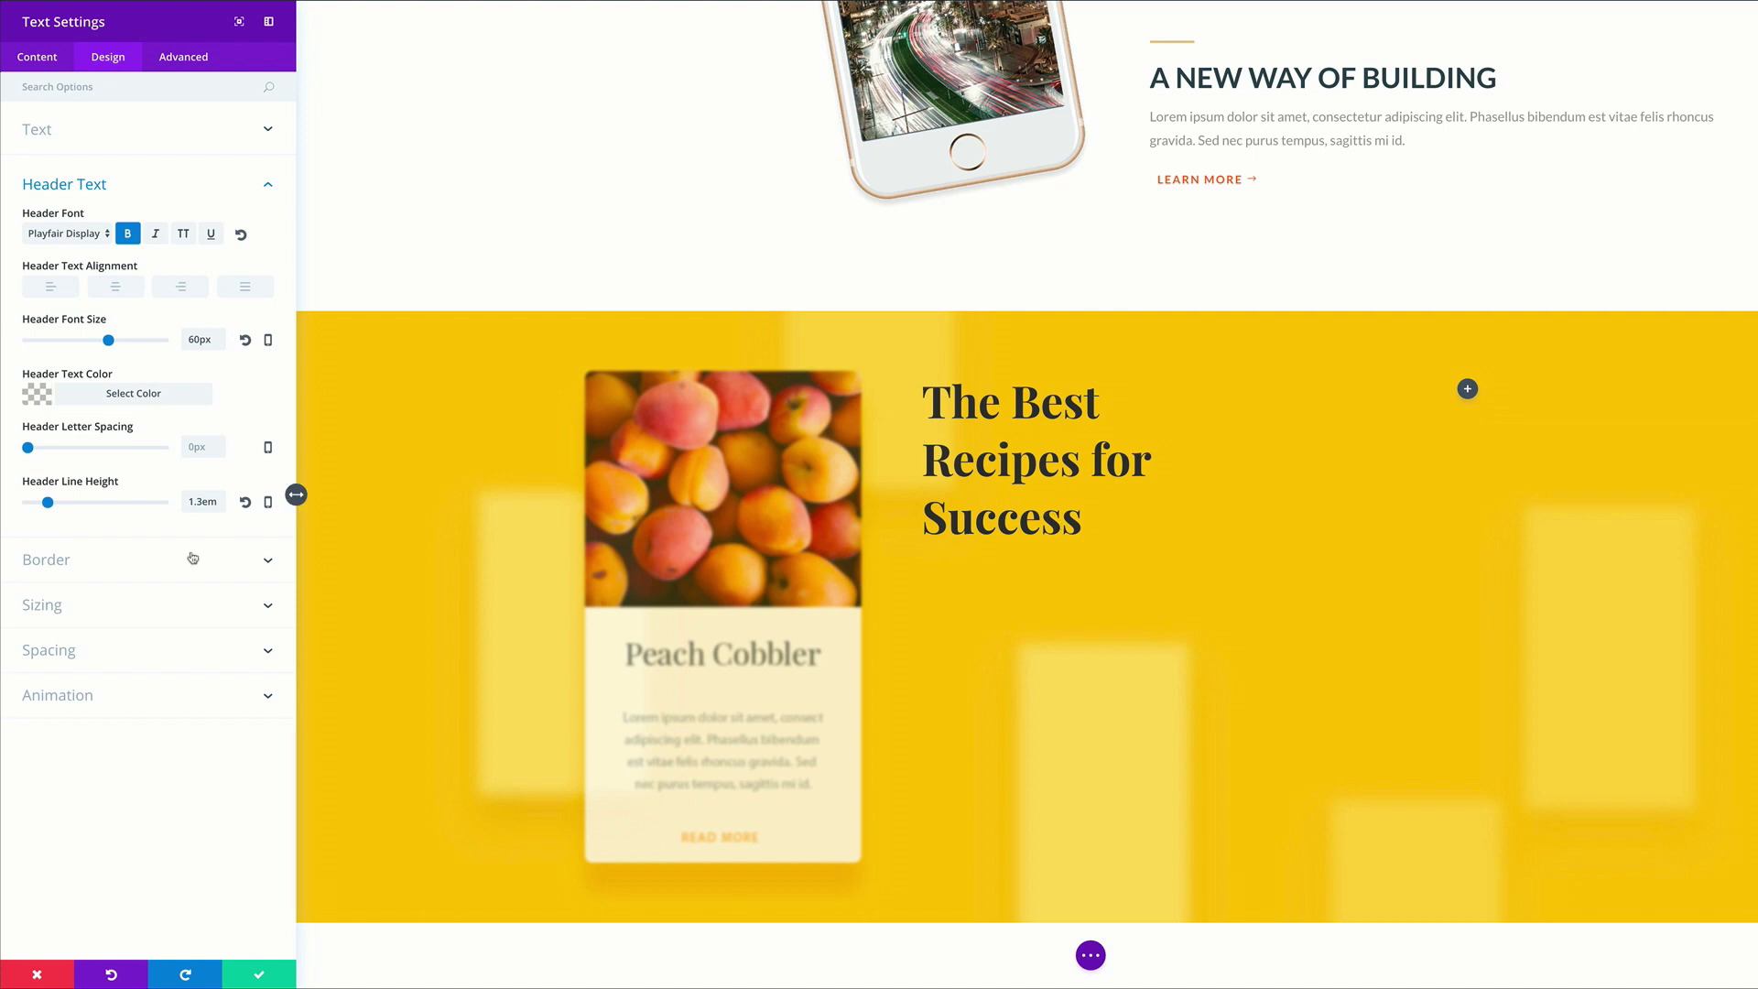
Give the heading module a 20px bottom margin and a Fold animation with direction Up, and save it
{"action": "left_click", "coordinate": [48, 652]}
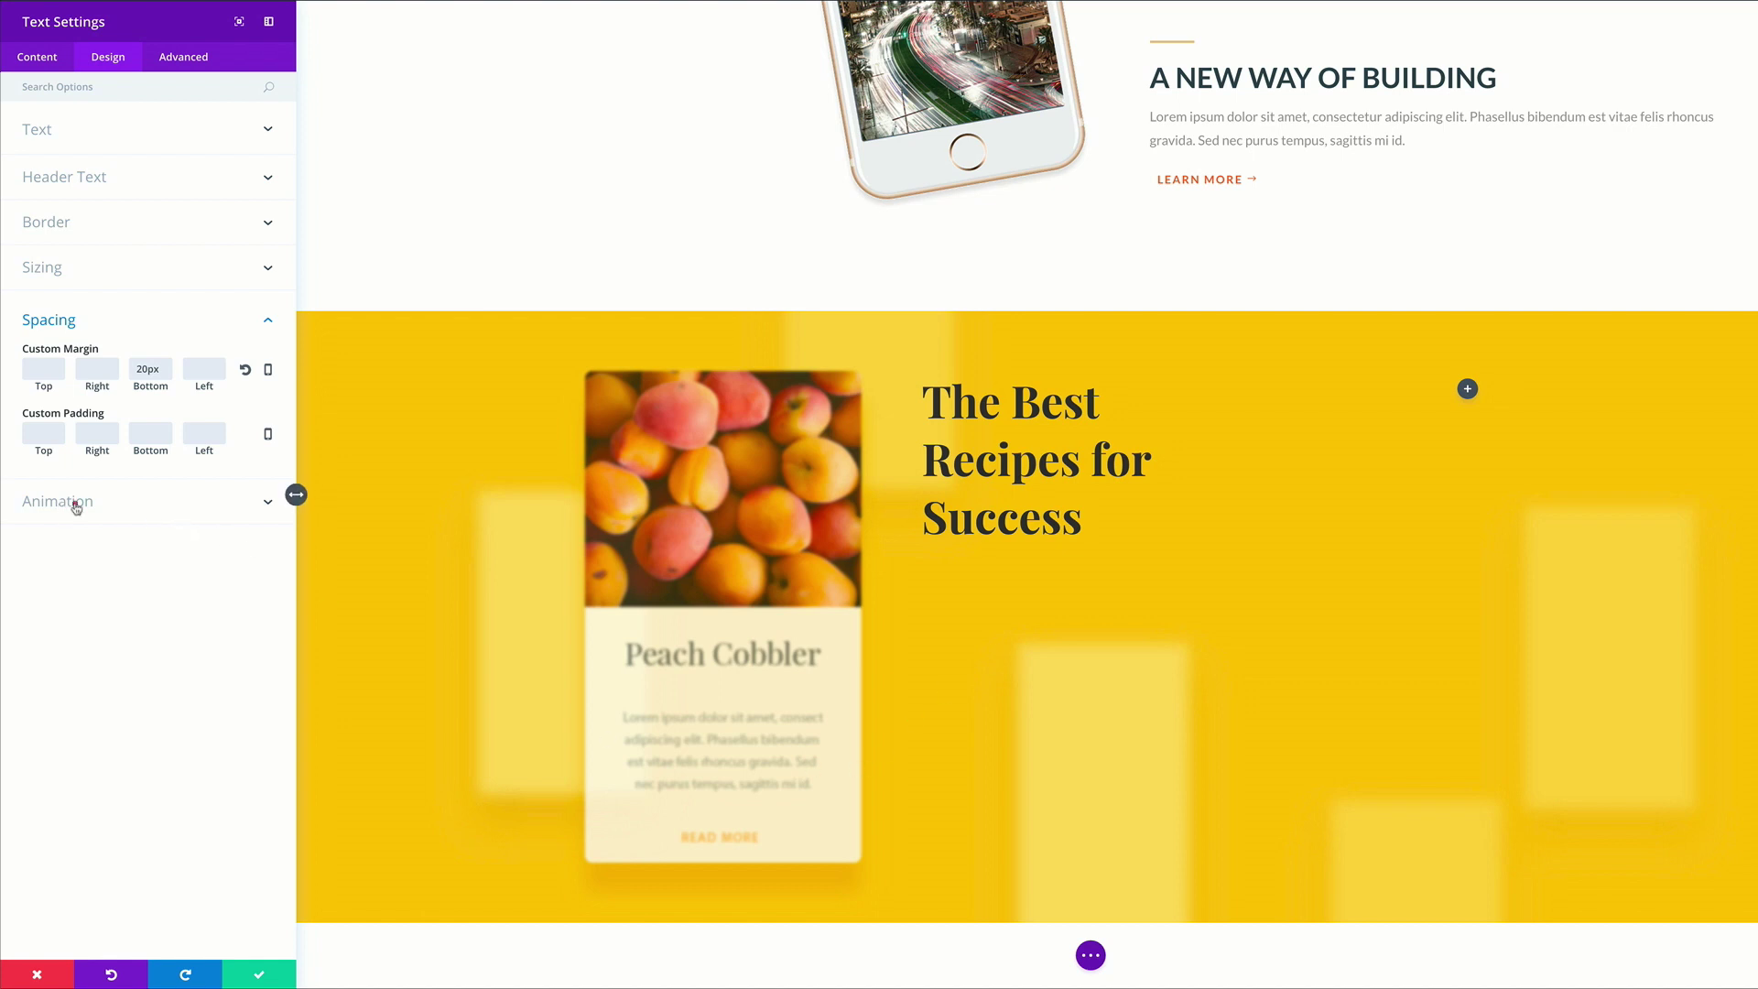
{"action": "left_click", "coordinate": [66, 502]}
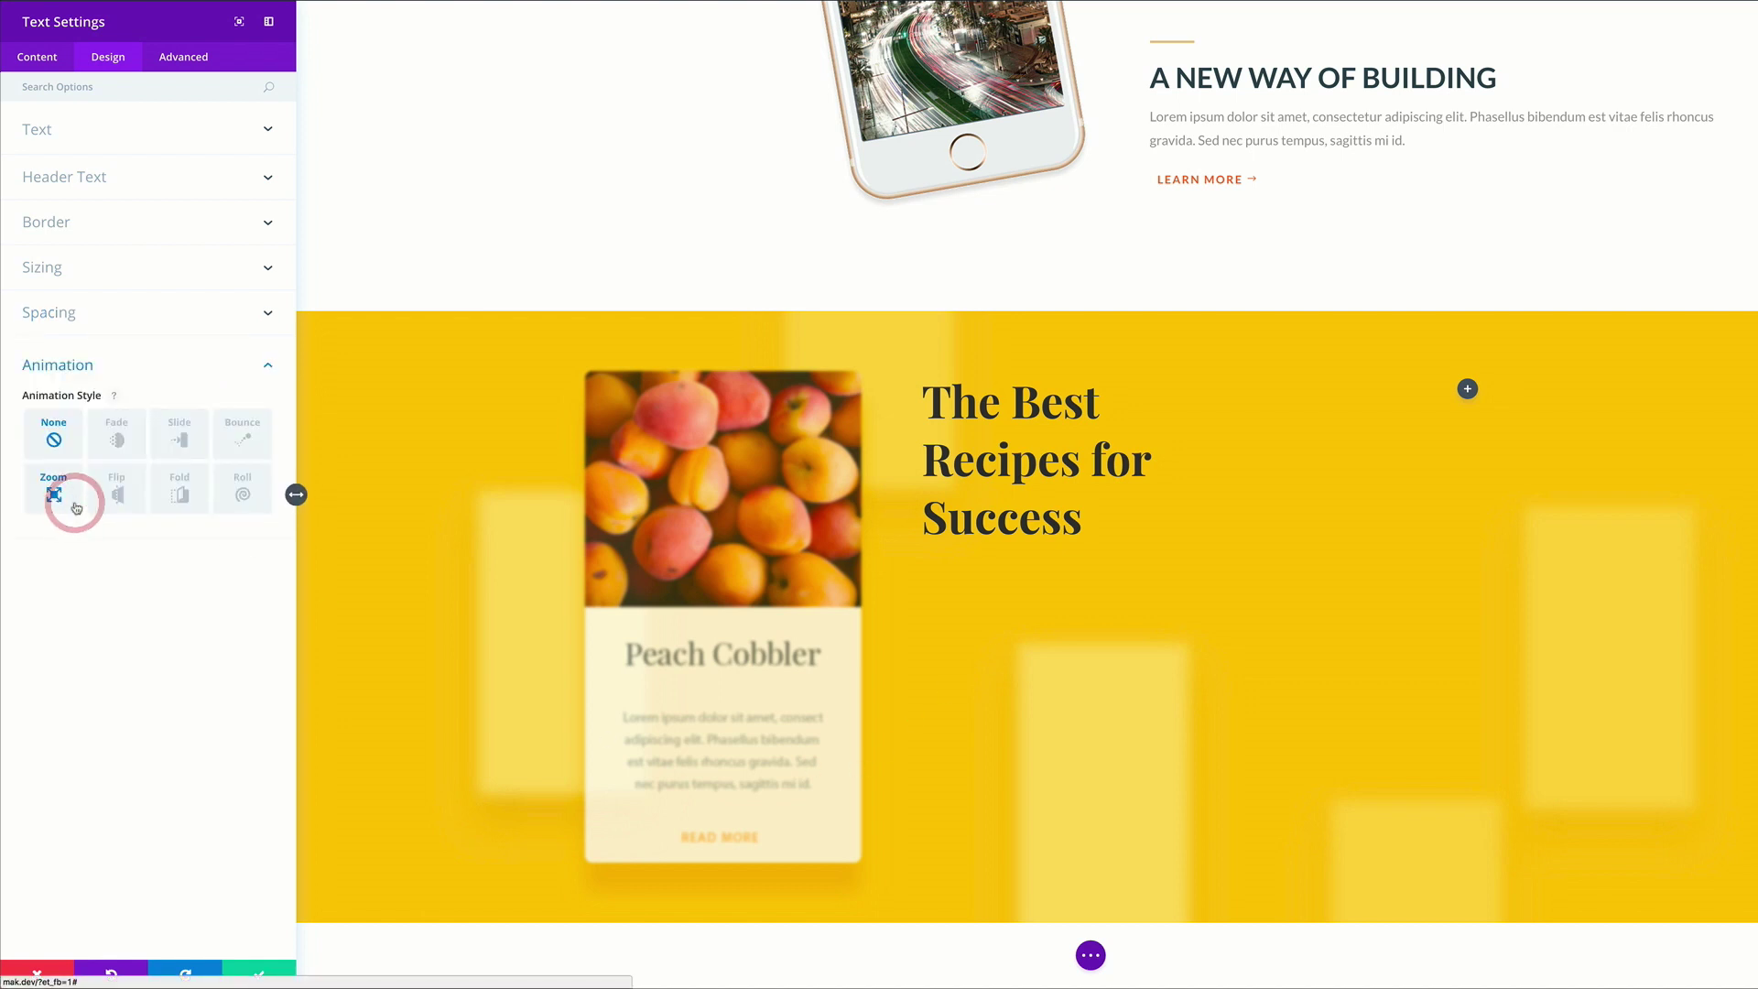
{"action": "left_click", "coordinate": [182, 495]}
{"action": "left_click", "coordinate": [77, 615]}
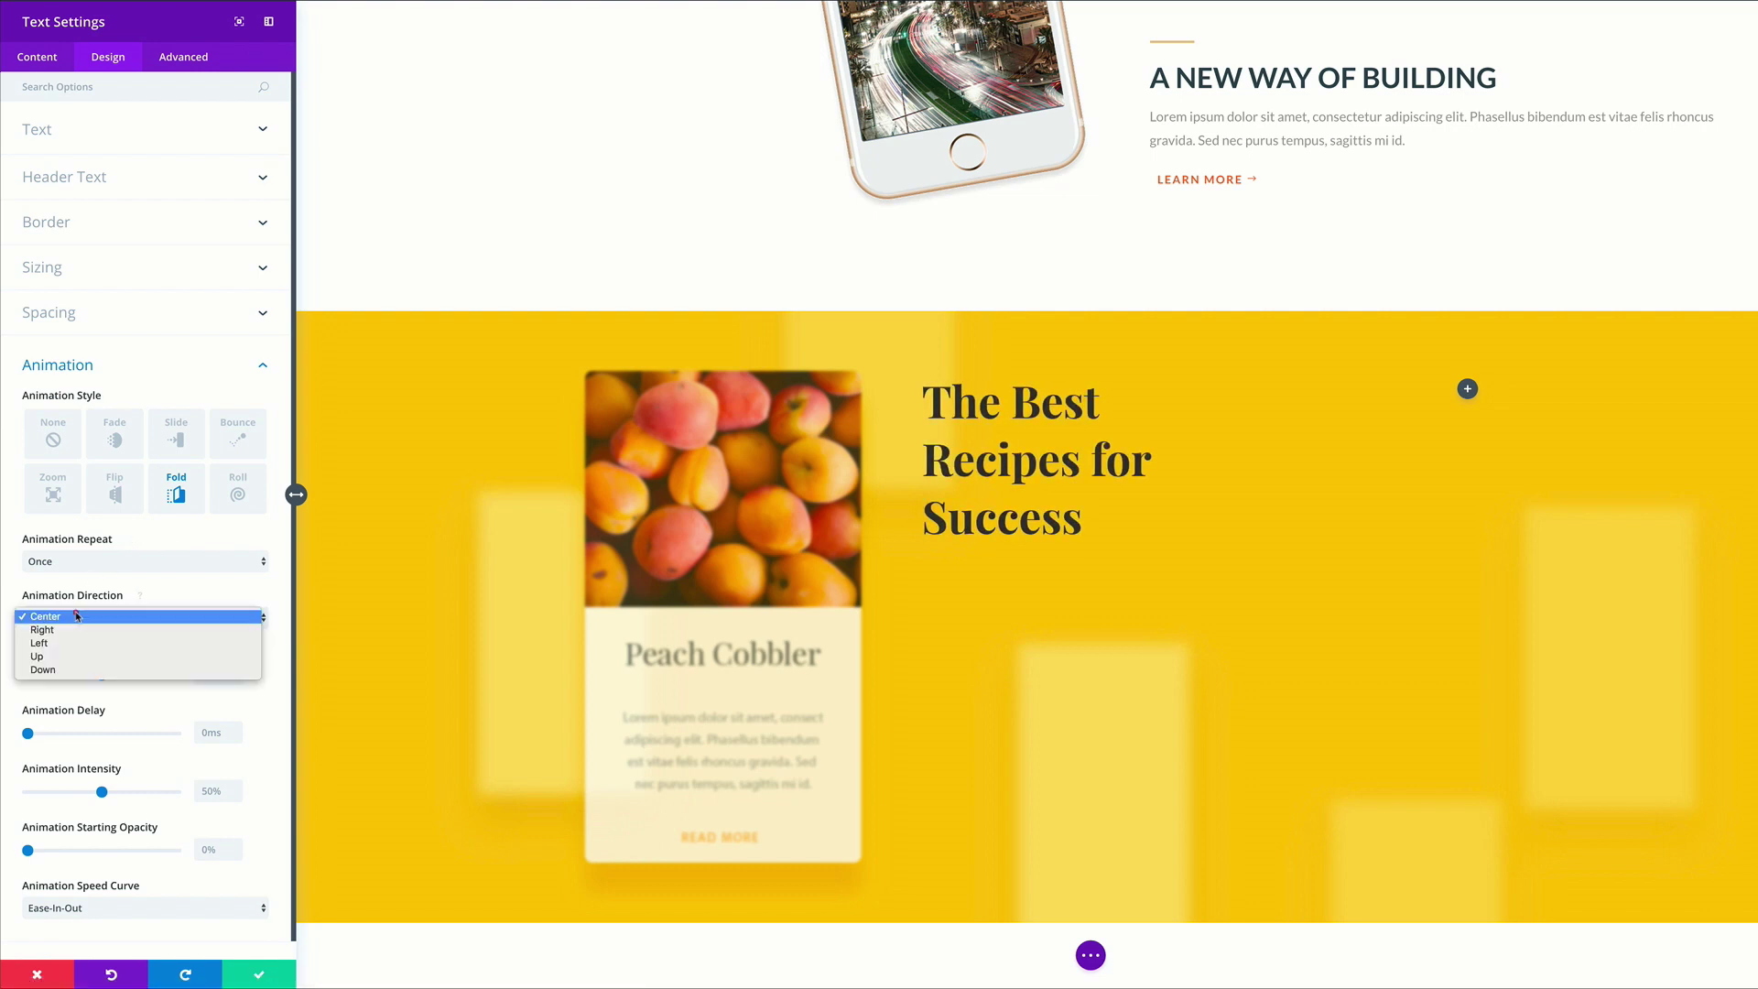
{"action": "left_click", "coordinate": [87, 658]}
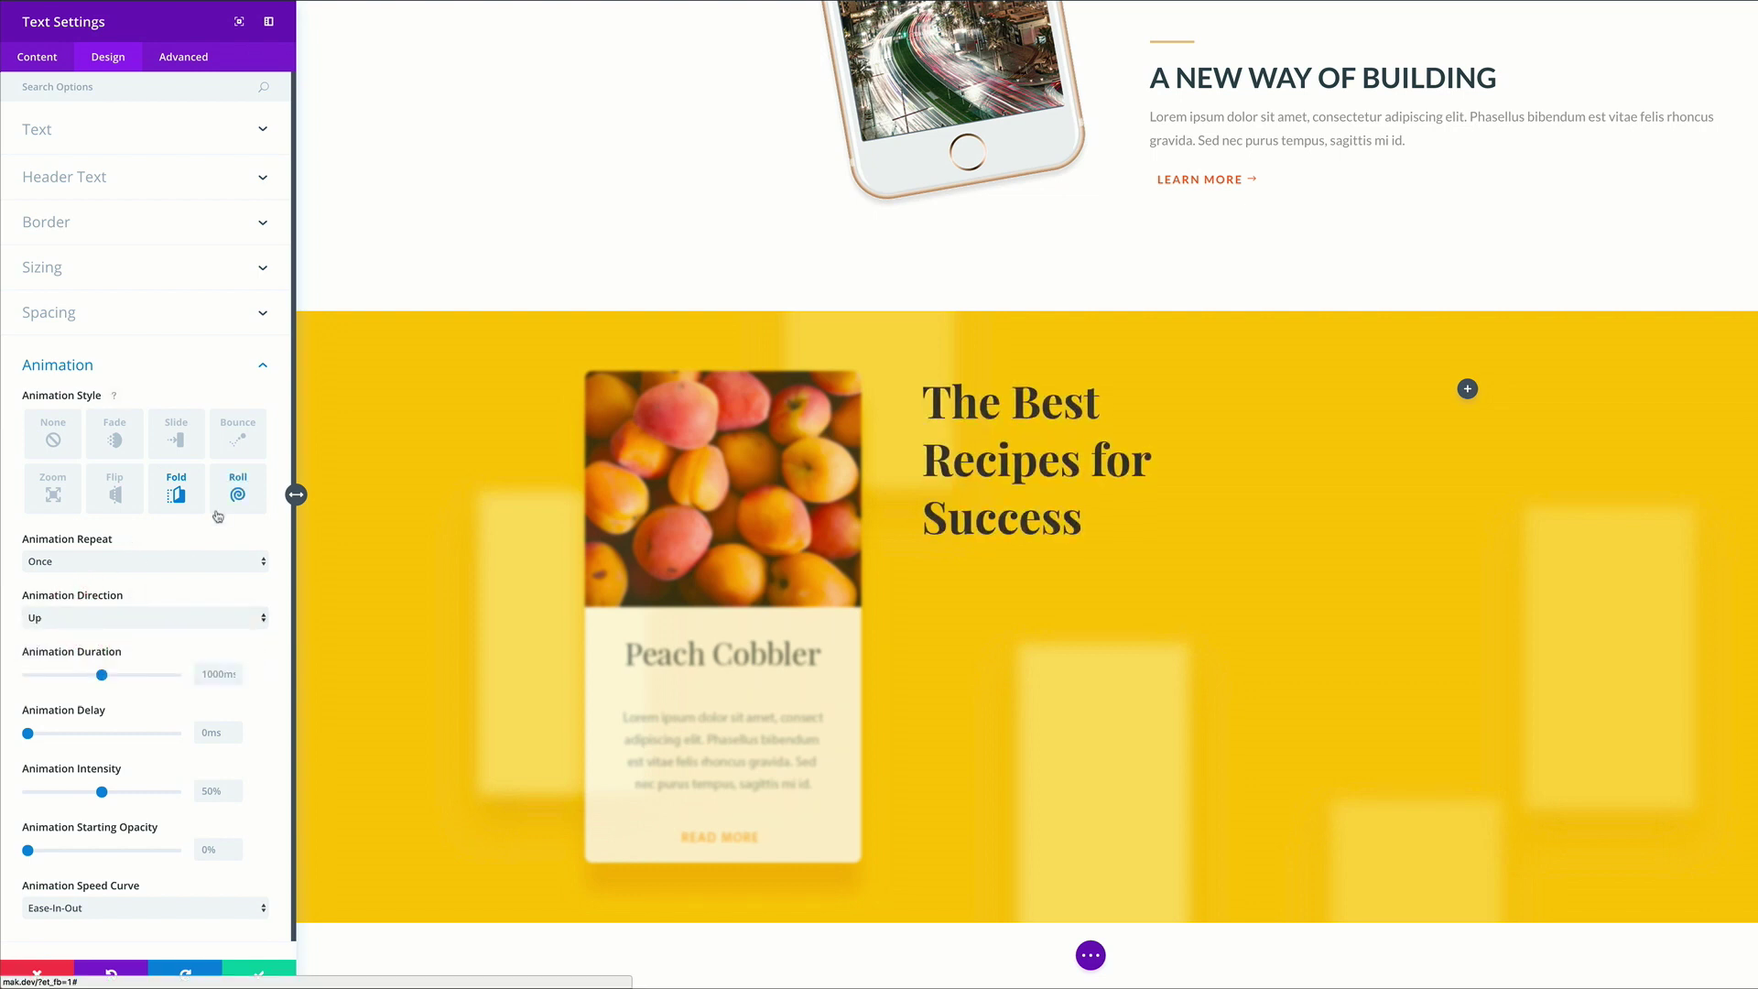
{"action": "left_click", "coordinate": [259, 975]}
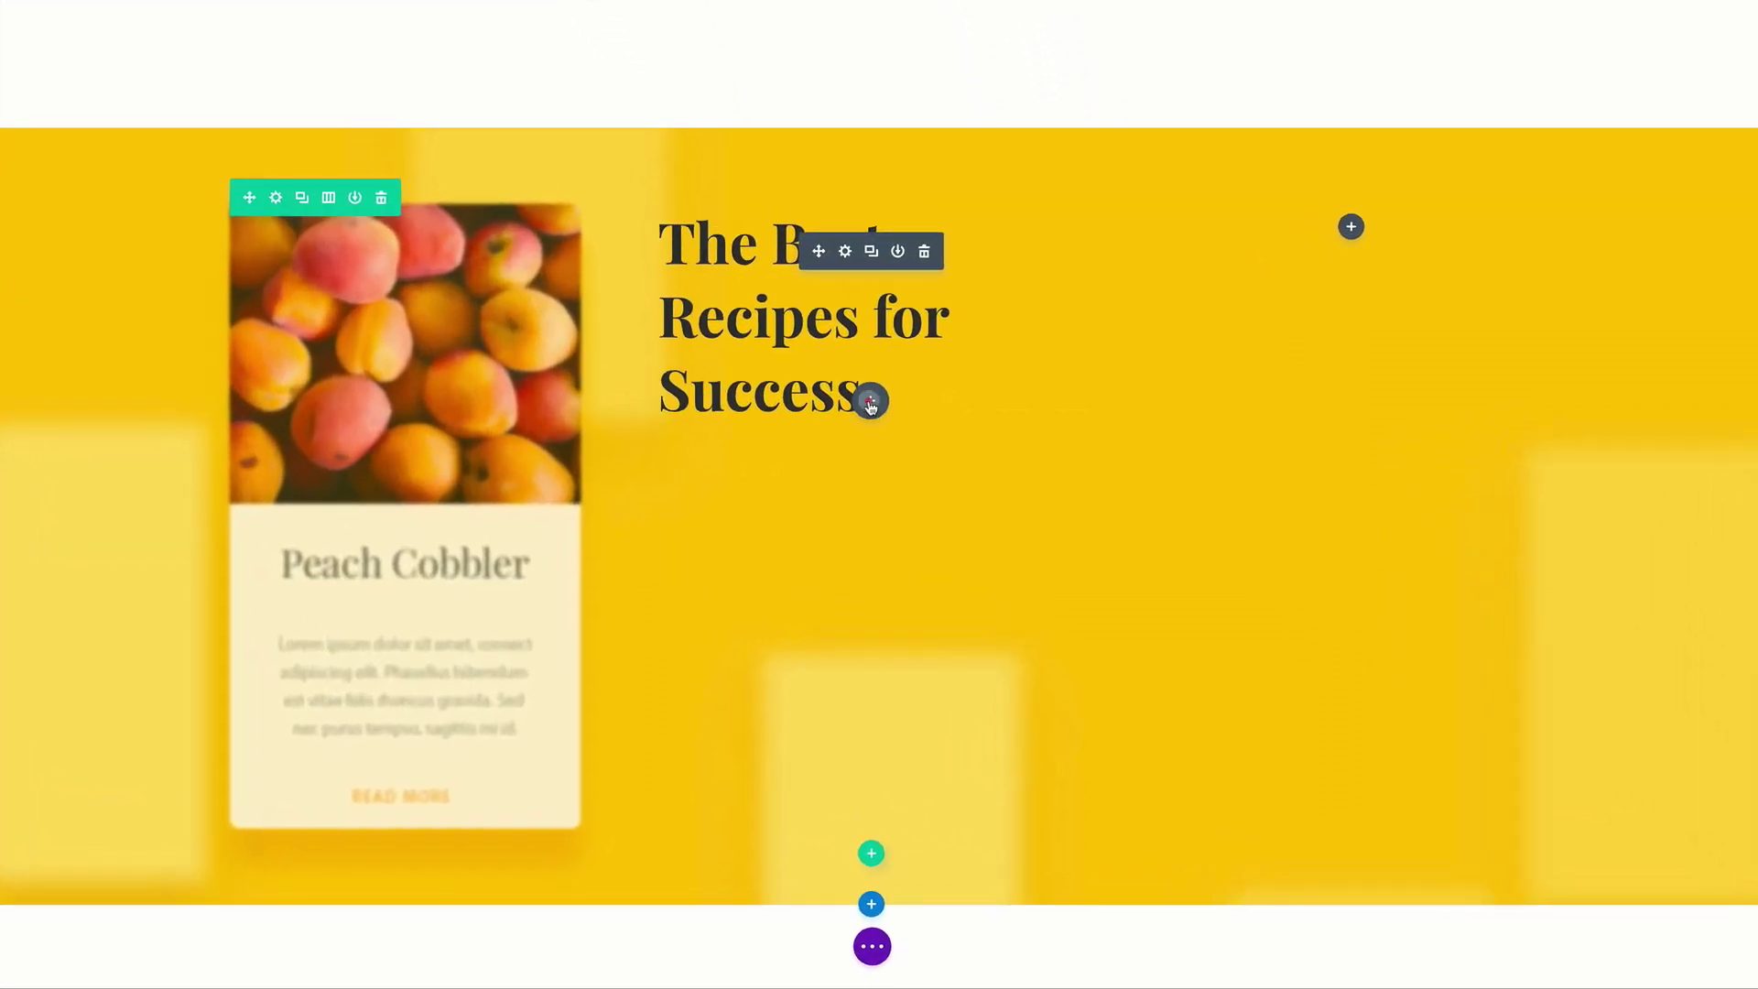
Insert a Text module below the heading, filled with the "Lorem ipsum dolor sit amet" paragraph ending in "sagittis mi id, efficitur."
{"action": "left_click", "coordinate": [871, 403]}
{"action": "left_click", "coordinate": [808, 151]}
{"action": "type", "text": "text"}
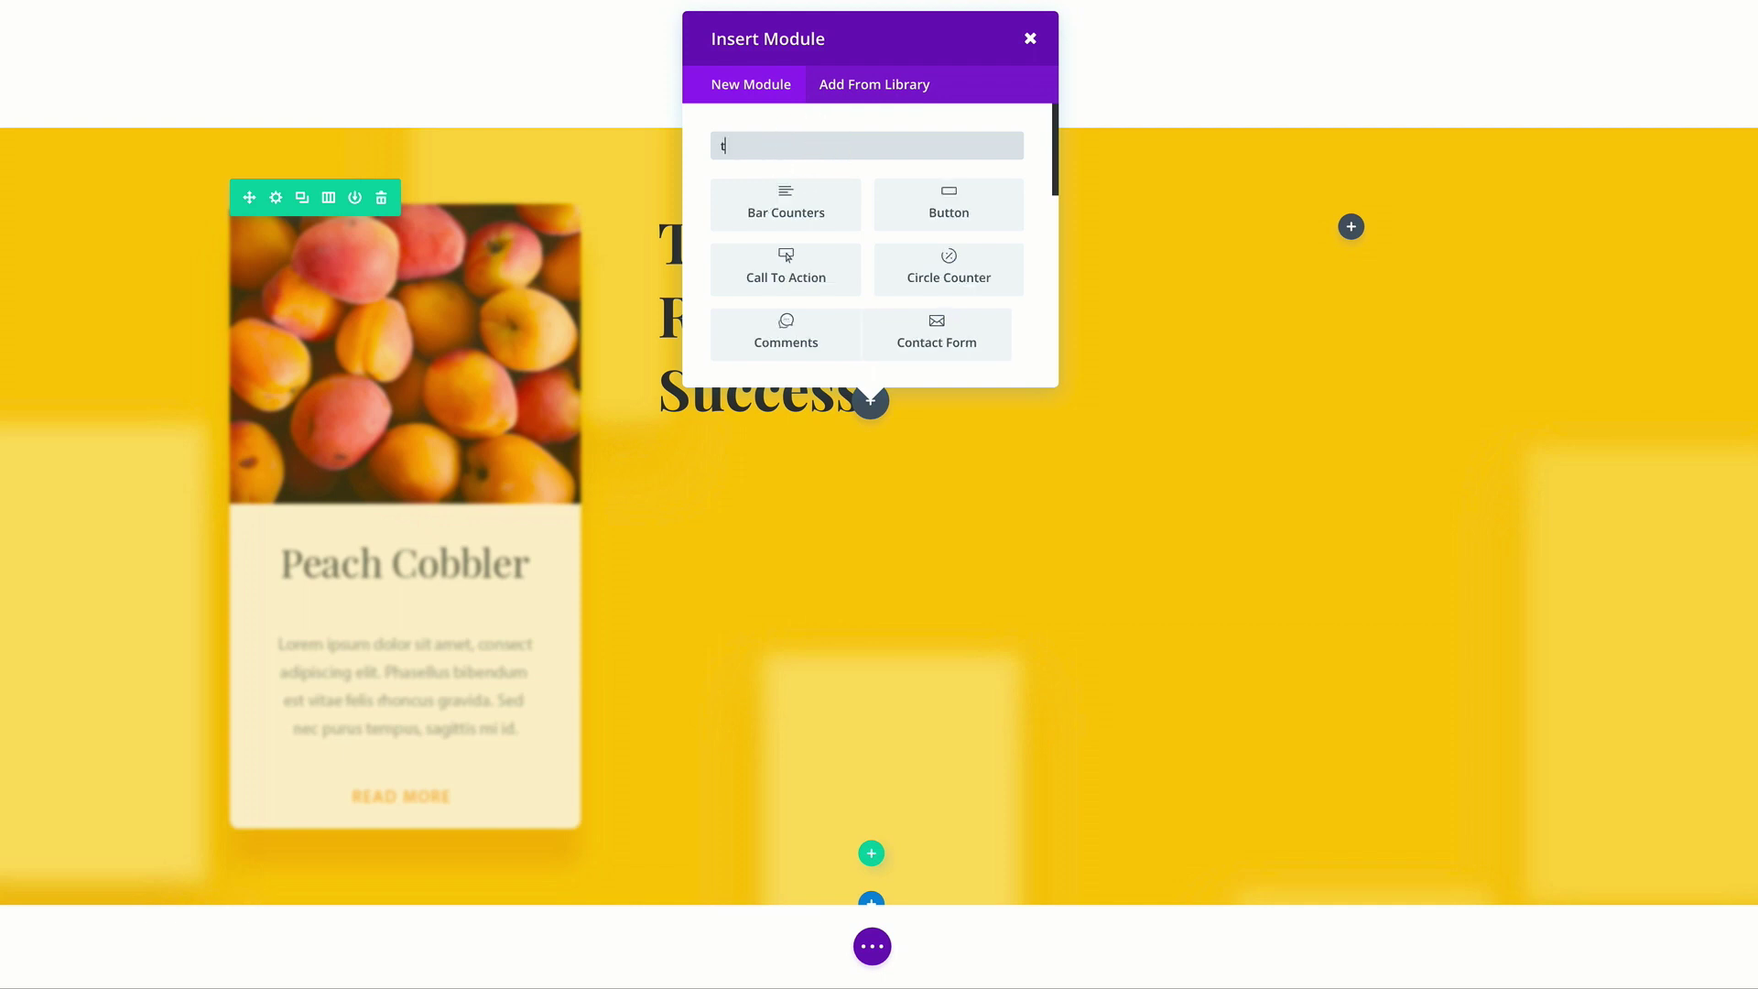
{"action": "left_click", "coordinate": [766, 220]}
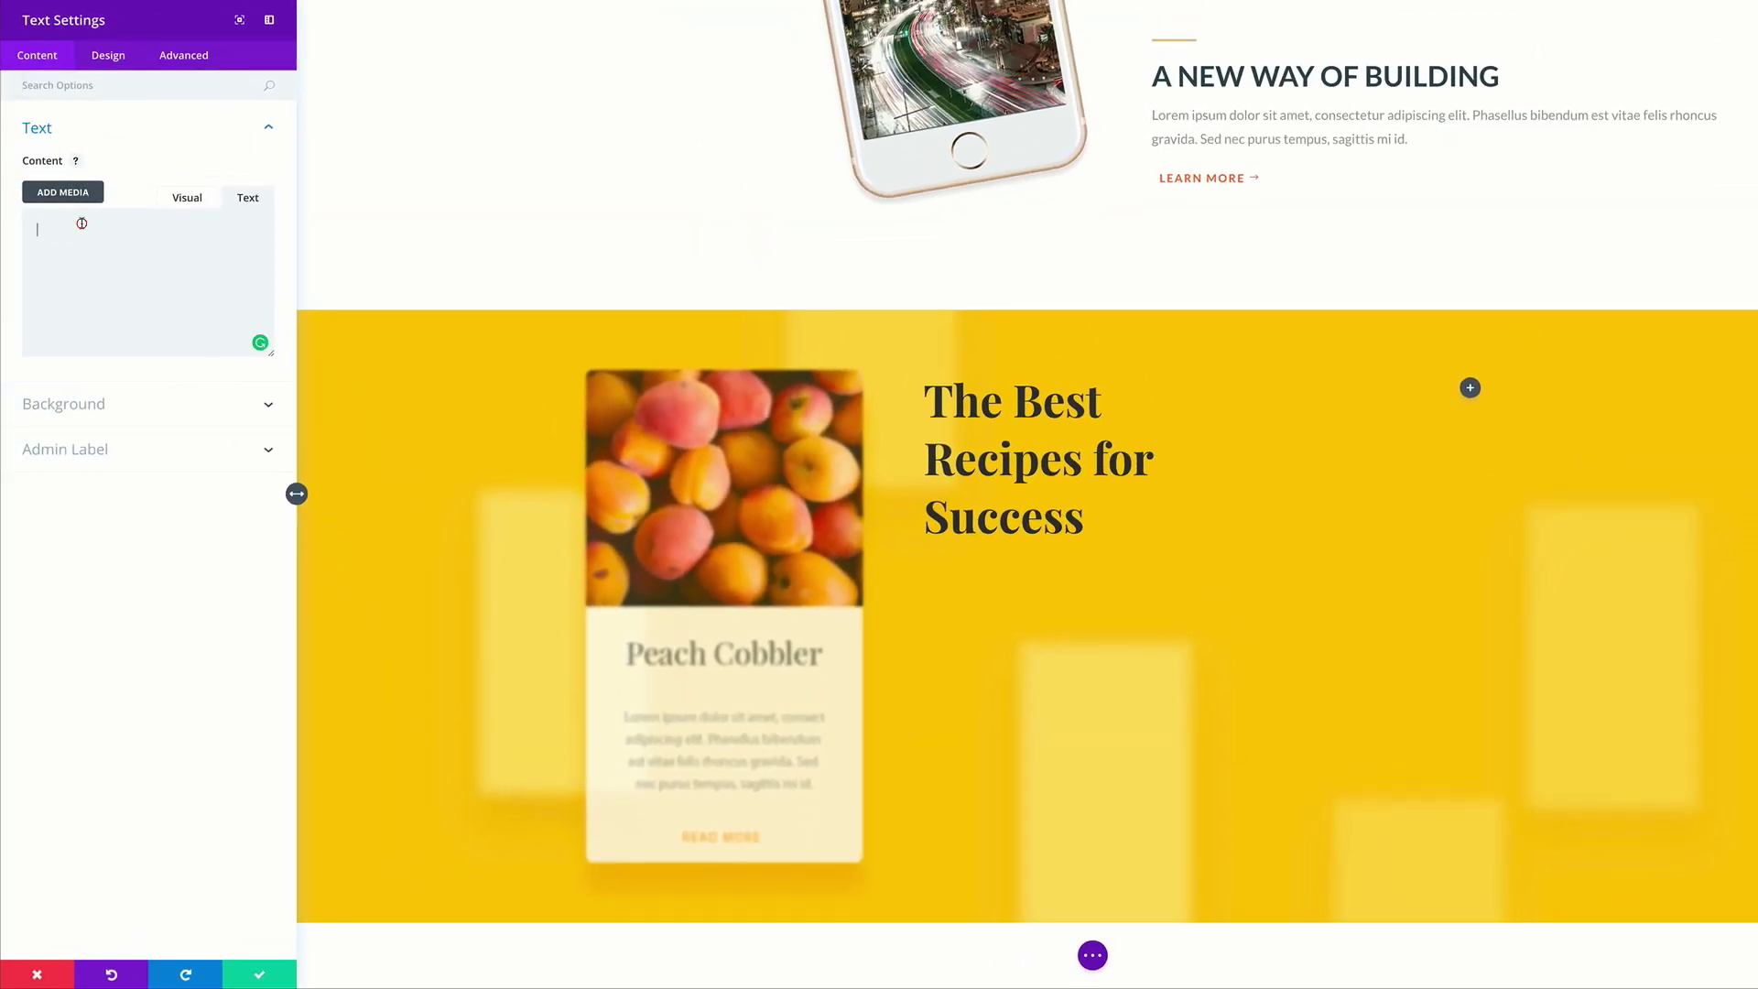
{"action": "left_click", "coordinate": [81, 223]}
{"action": "type", "text": "Lorem ipsum dolor sit amet, consectetur adipiscing elit. Phasellus bibendum est vitae felis rhoncus gravida. Sed nec purus tempus, sagittis mi id, efficitur."}
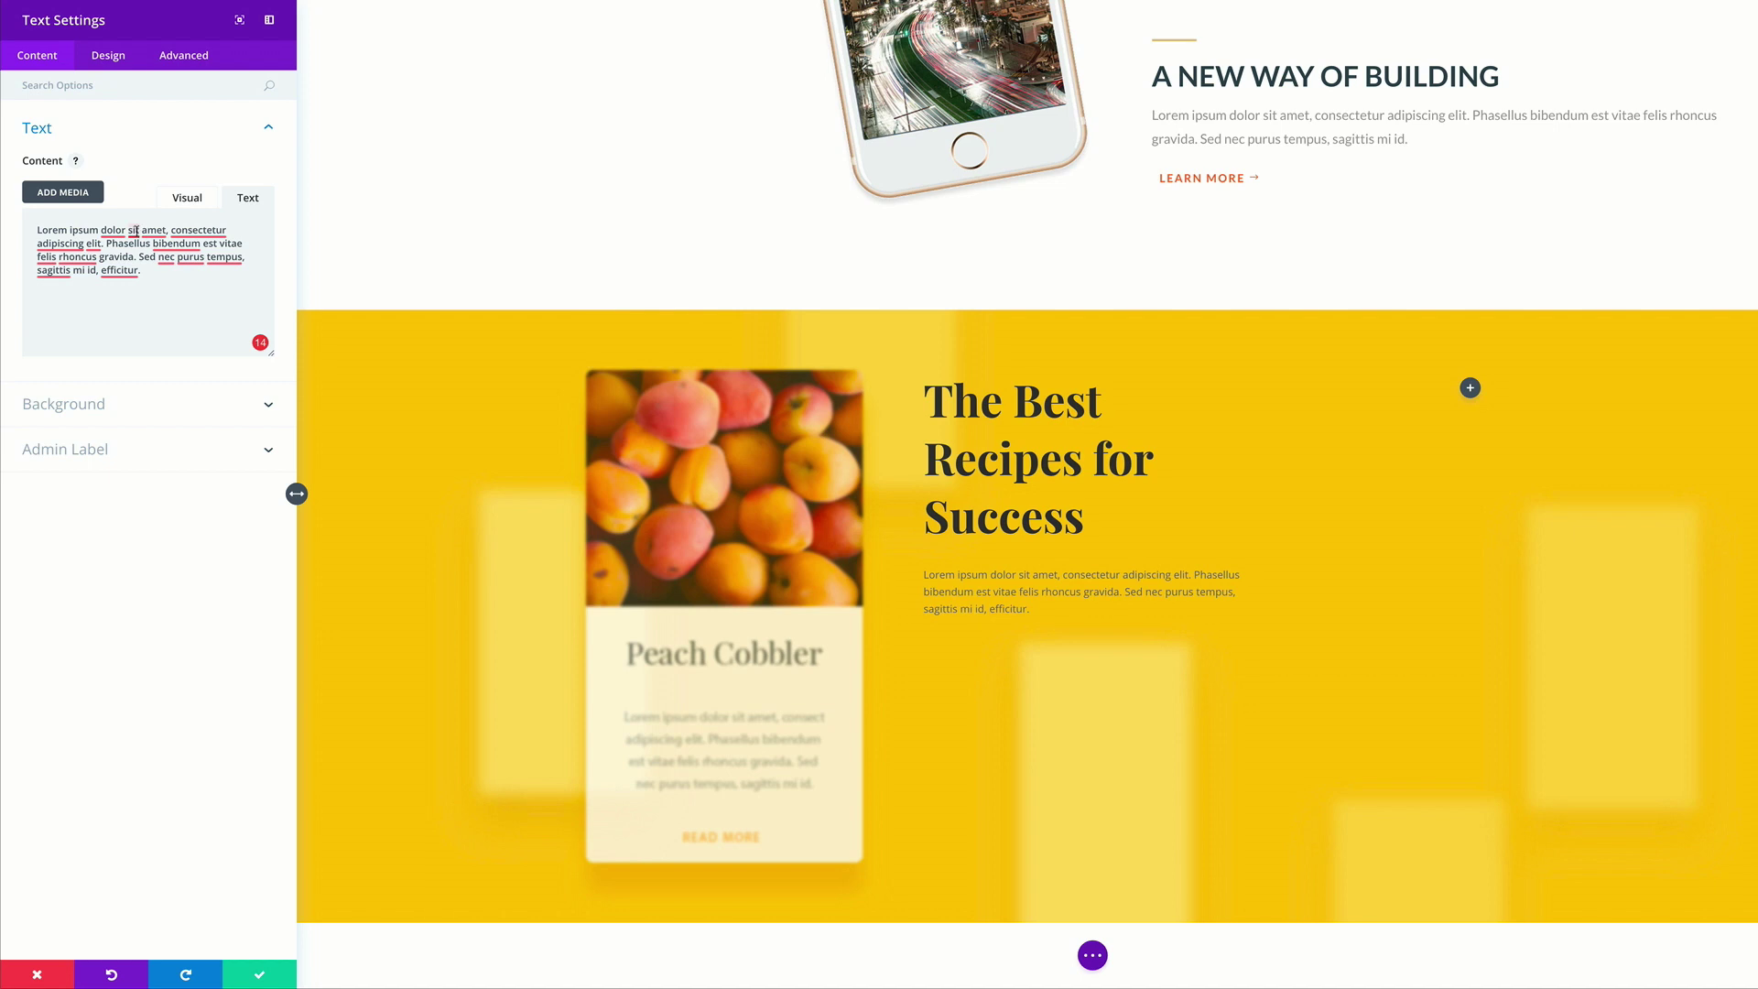
Set the paragraph's text font to Lato at 18px
{"action": "left_click", "coordinate": [111, 58]}
{"action": "left_click", "coordinate": [54, 137]}
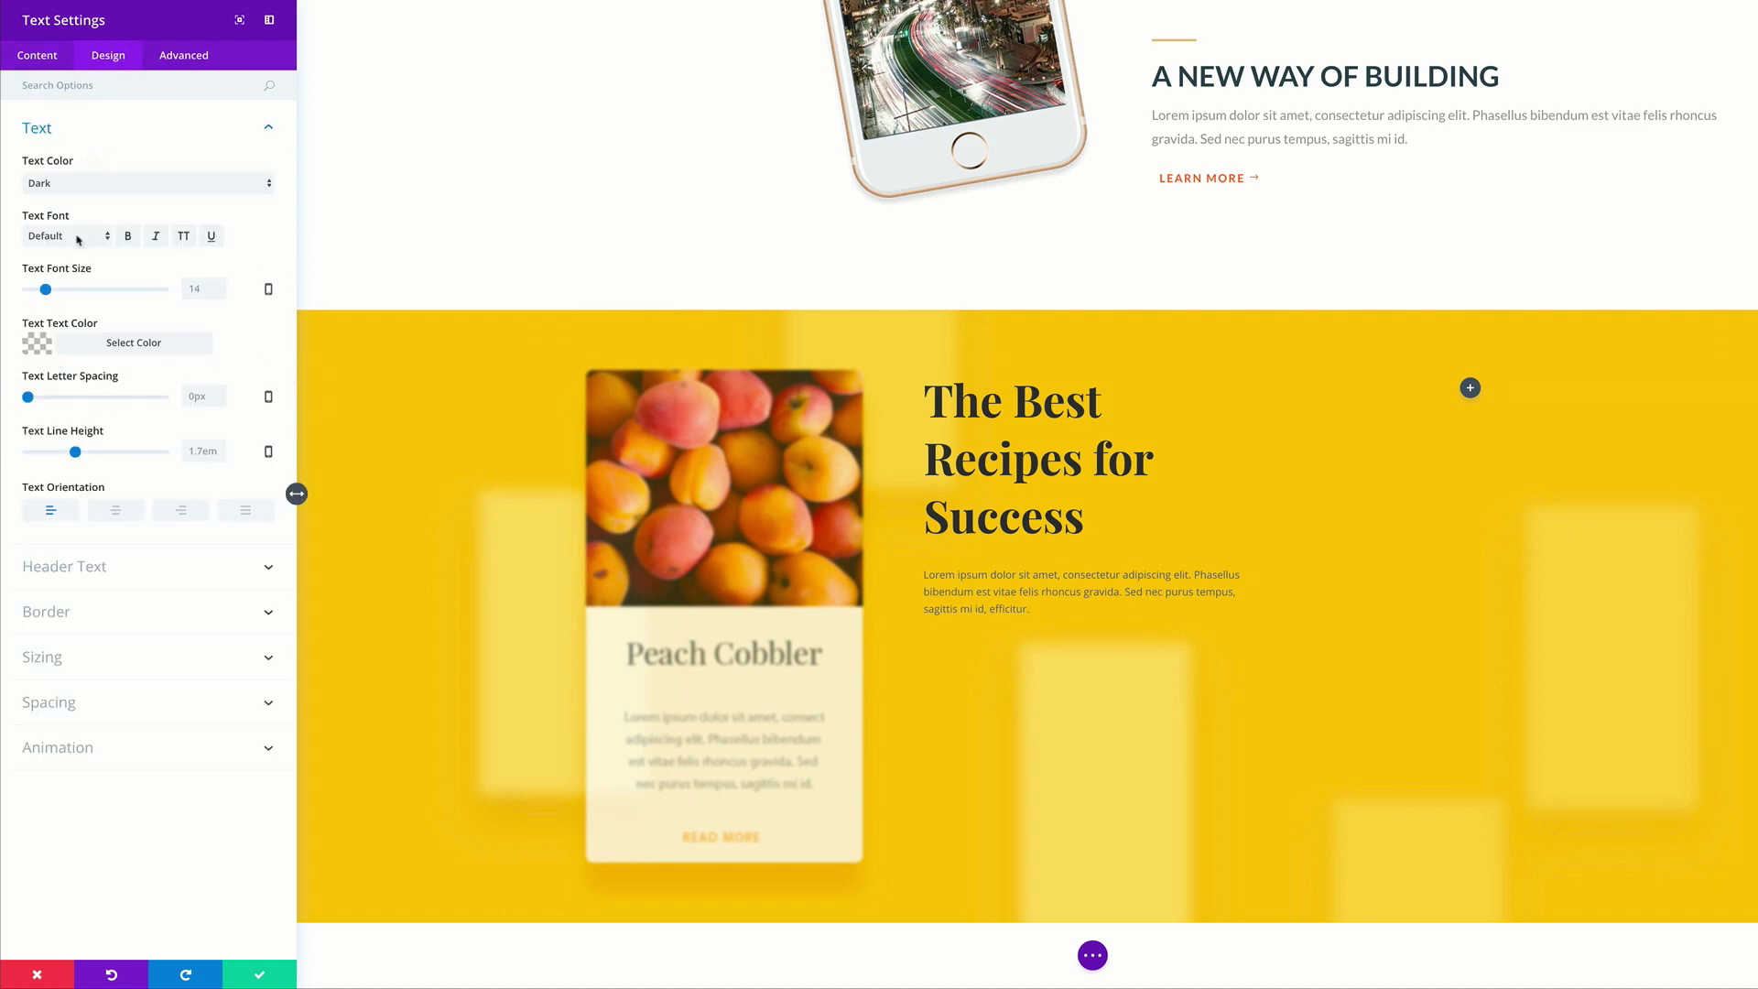
{"action": "left_click", "coordinate": [79, 239]}
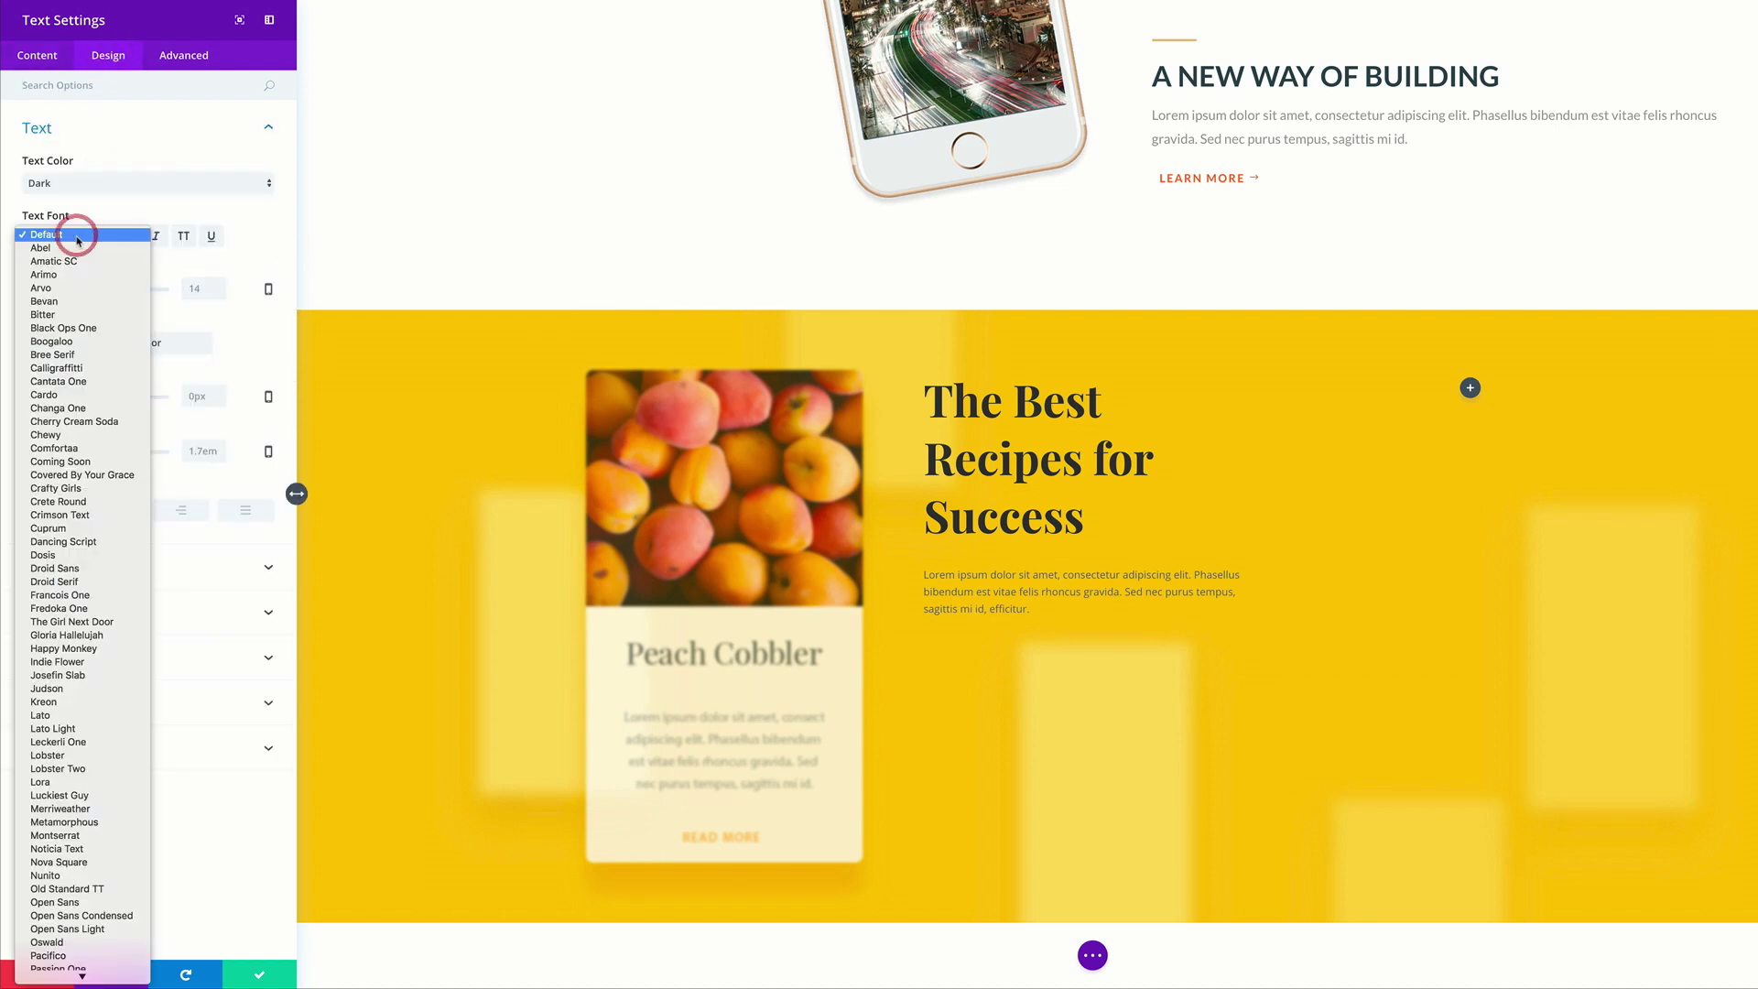
{"action": "left_click", "coordinate": [93, 717]}
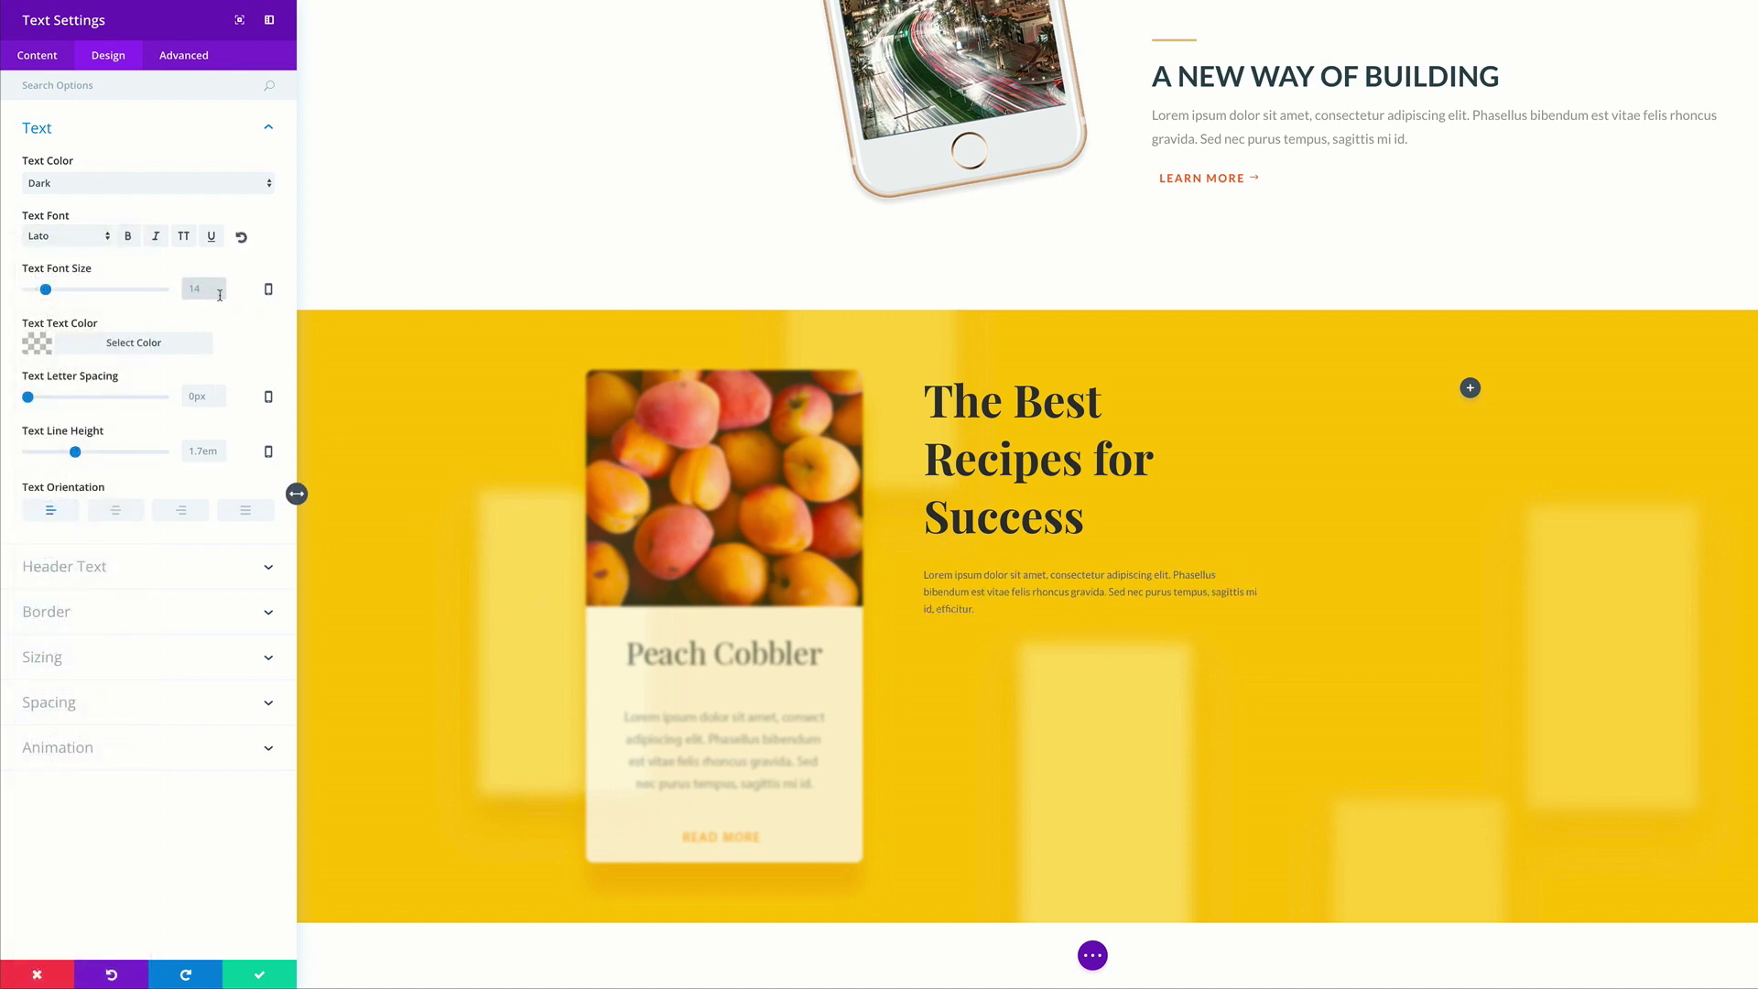
{"action": "type", "text": "18px"}
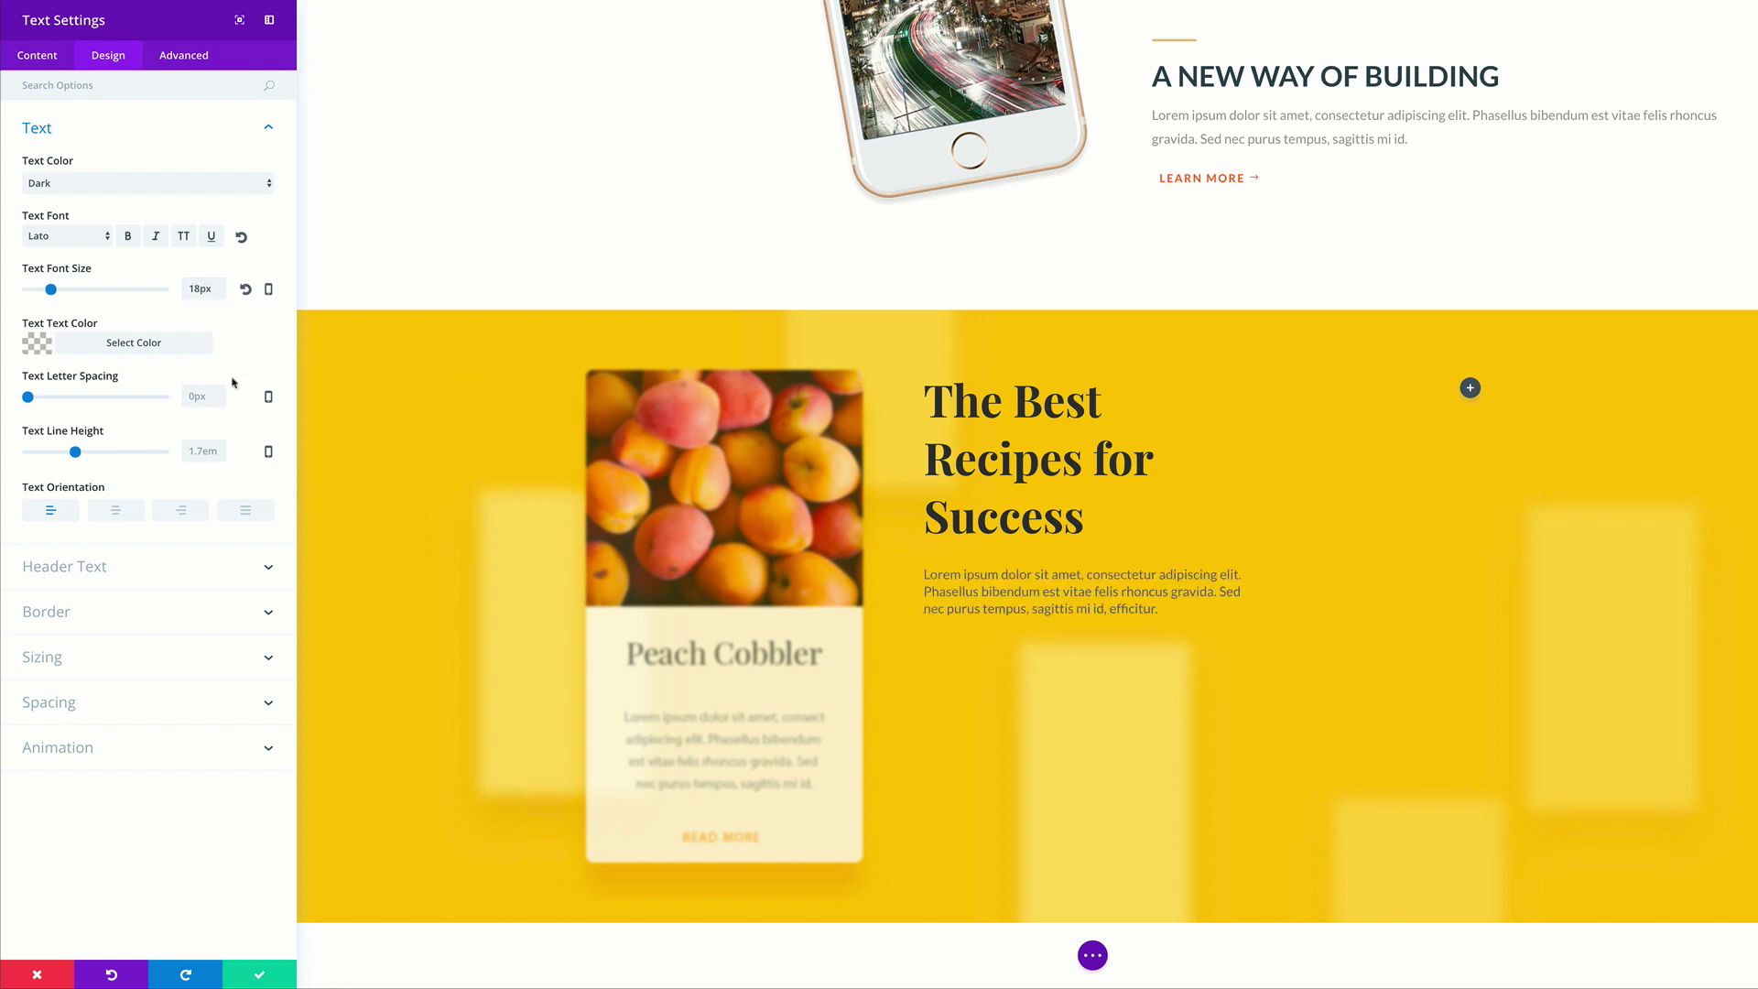
Color the paragraph text rgba(0,0,0,0.56) and set its line height to 1.9em
{"action": "left_click", "coordinate": [37, 345]}
{"action": "left_click_drag", "start_coordinate": [251, 383], "coordinate": [251, 395]}
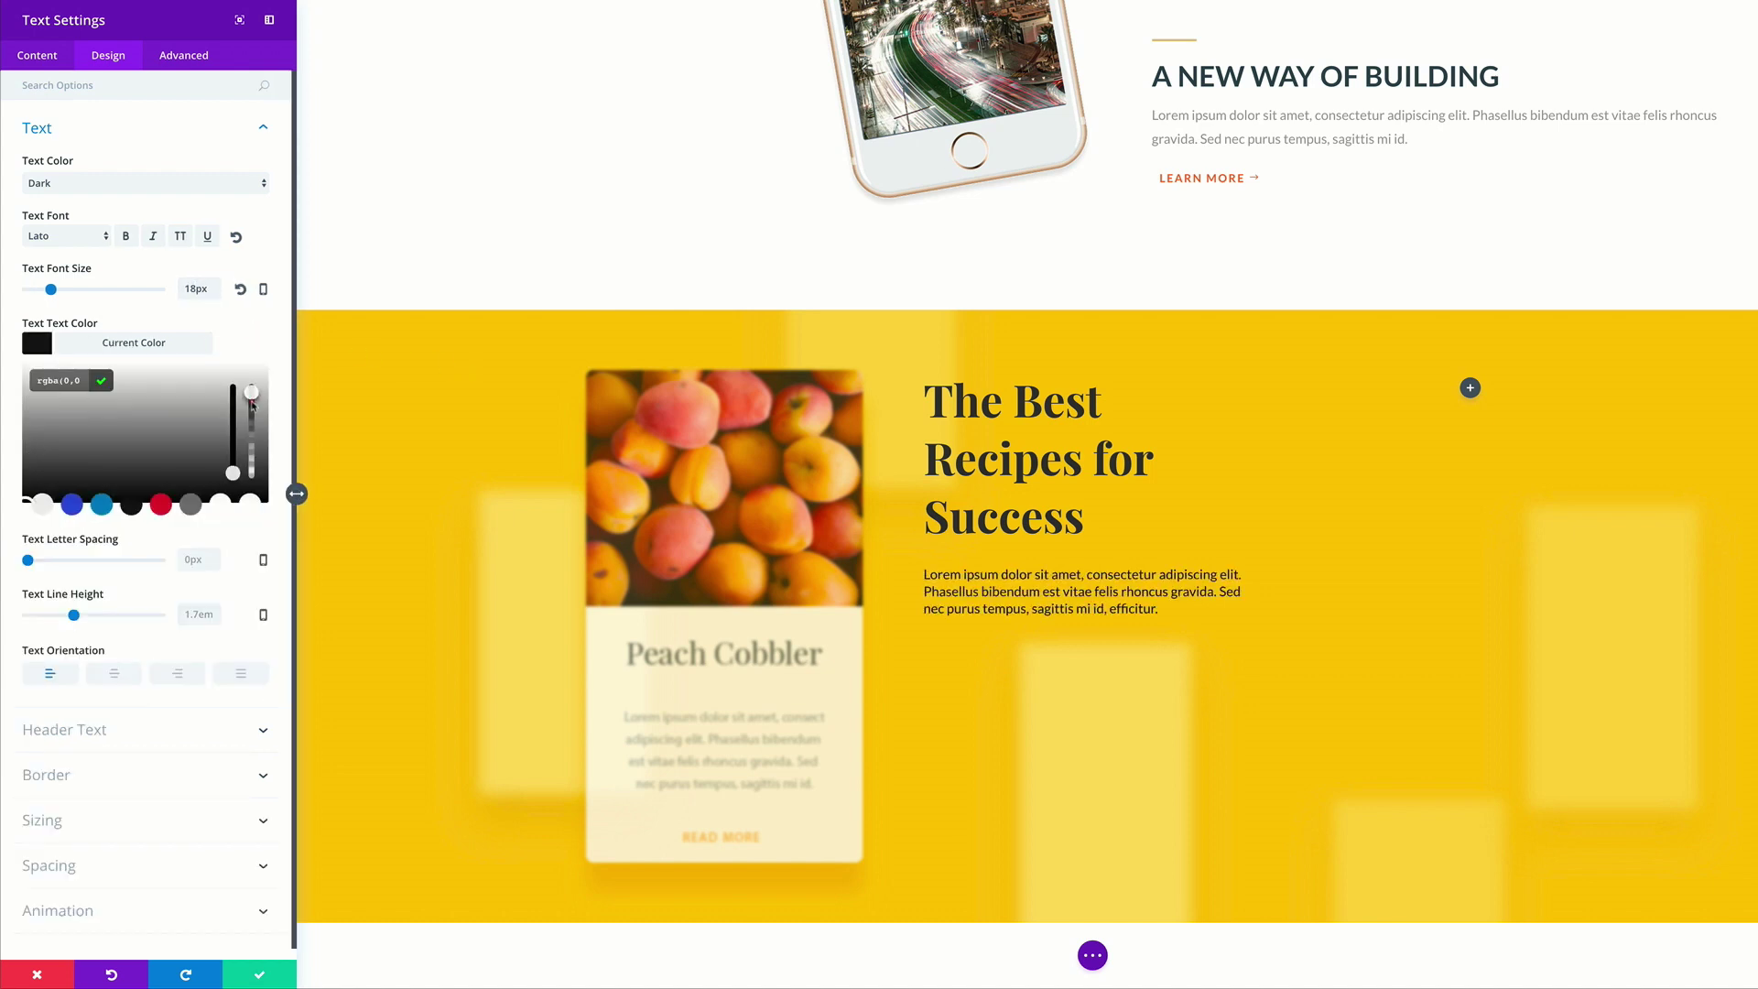
{"action": "left_click_drag", "start_coordinate": [77, 380], "coordinate": [58, 380]}
{"action": "type", "text": "rgba(0,0,0,0.56)"}
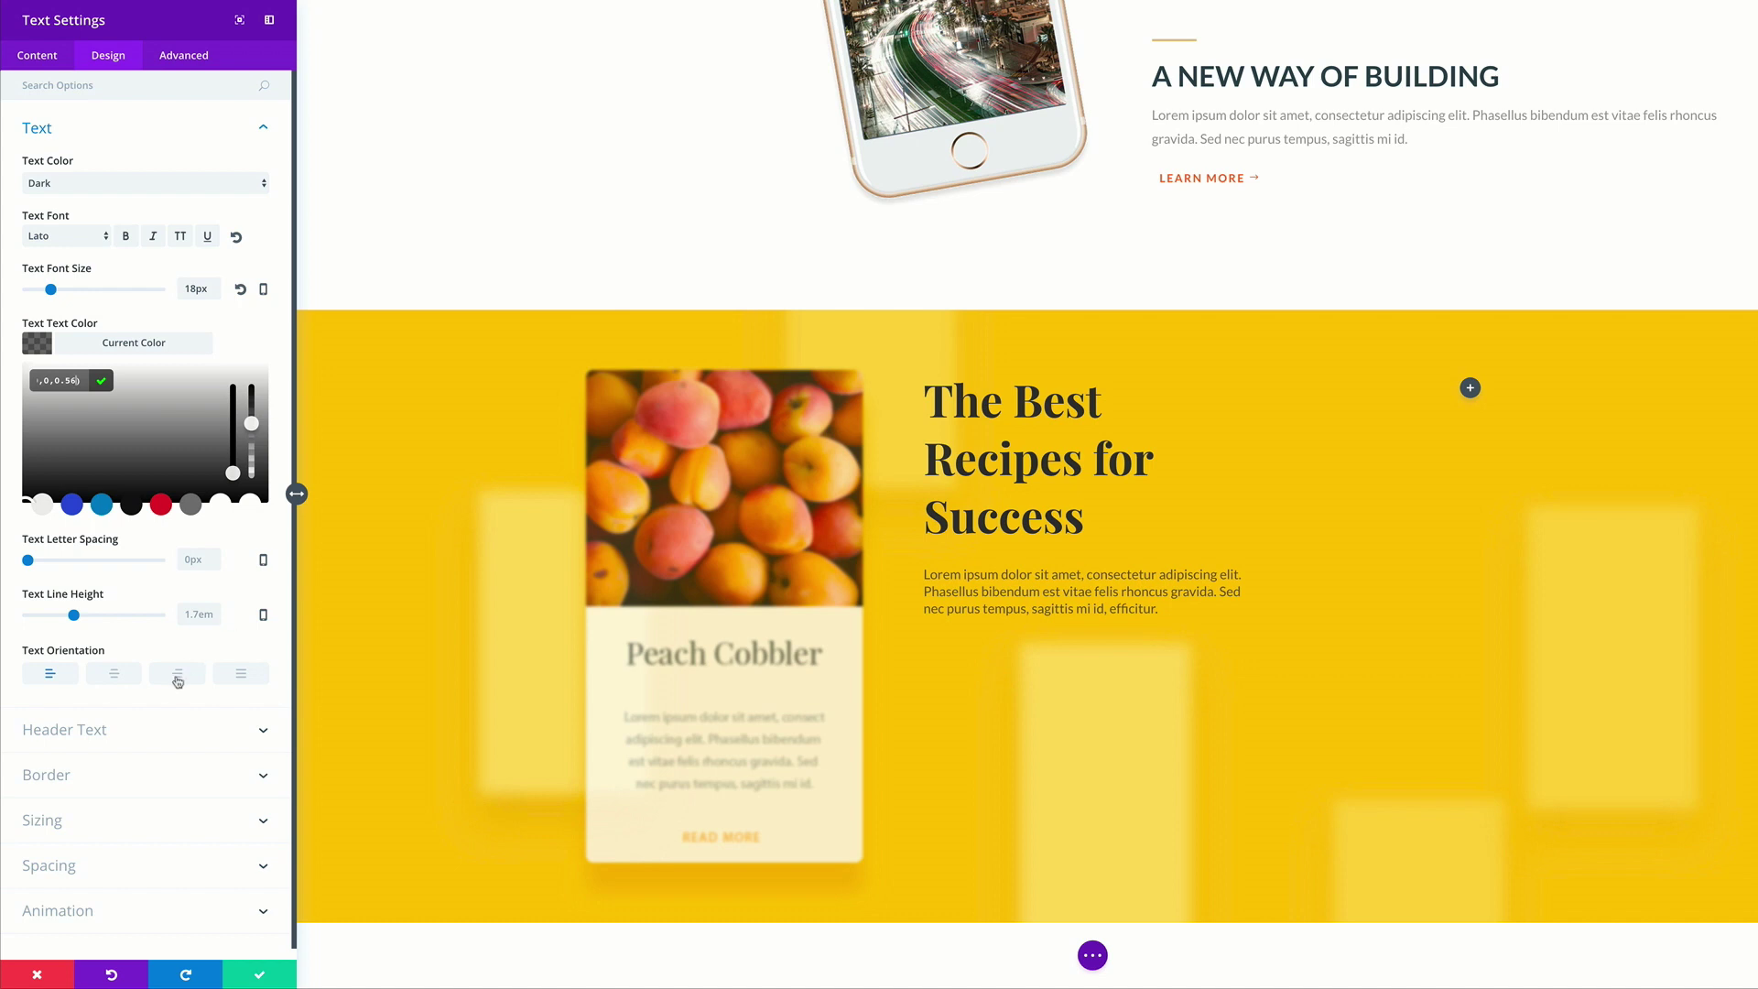
{"action": "left_click_drag", "start_coordinate": [75, 616], "coordinate": [89, 617]}
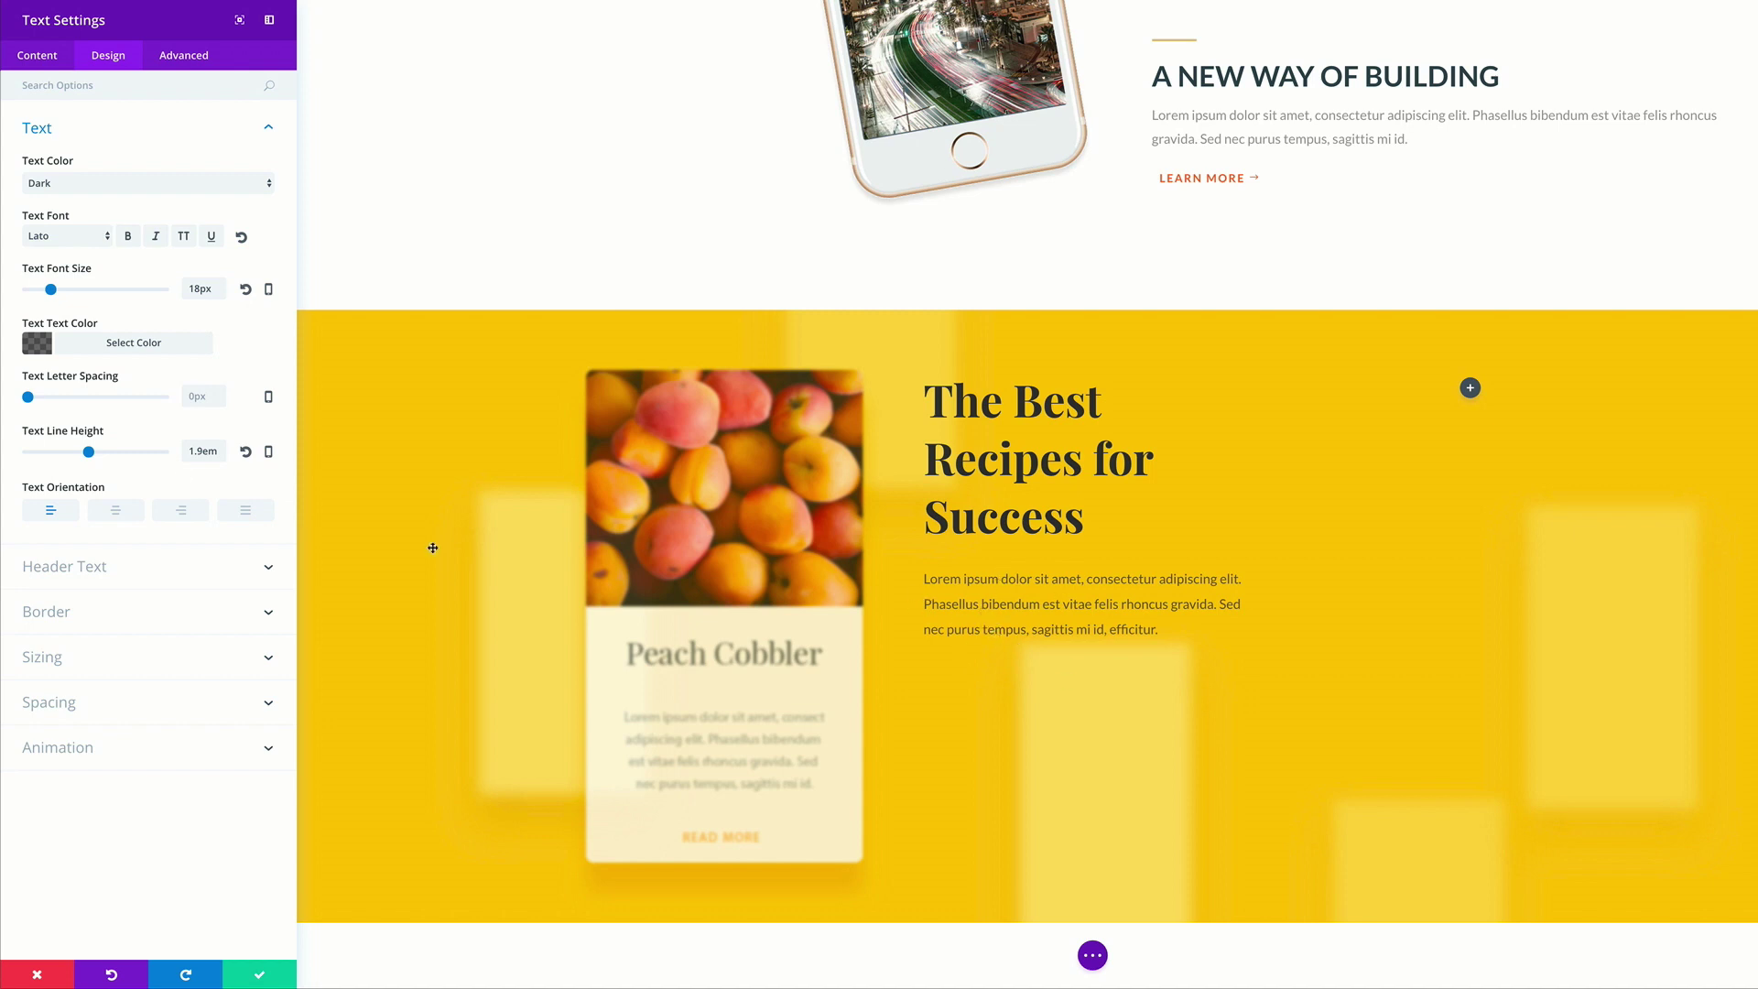
Give the paragraph module a Fold animation with direction Down and a 150 ms delay, and save it
{"action": "left_click", "coordinate": [73, 748]}
{"action": "left_click", "coordinate": [178, 495]}
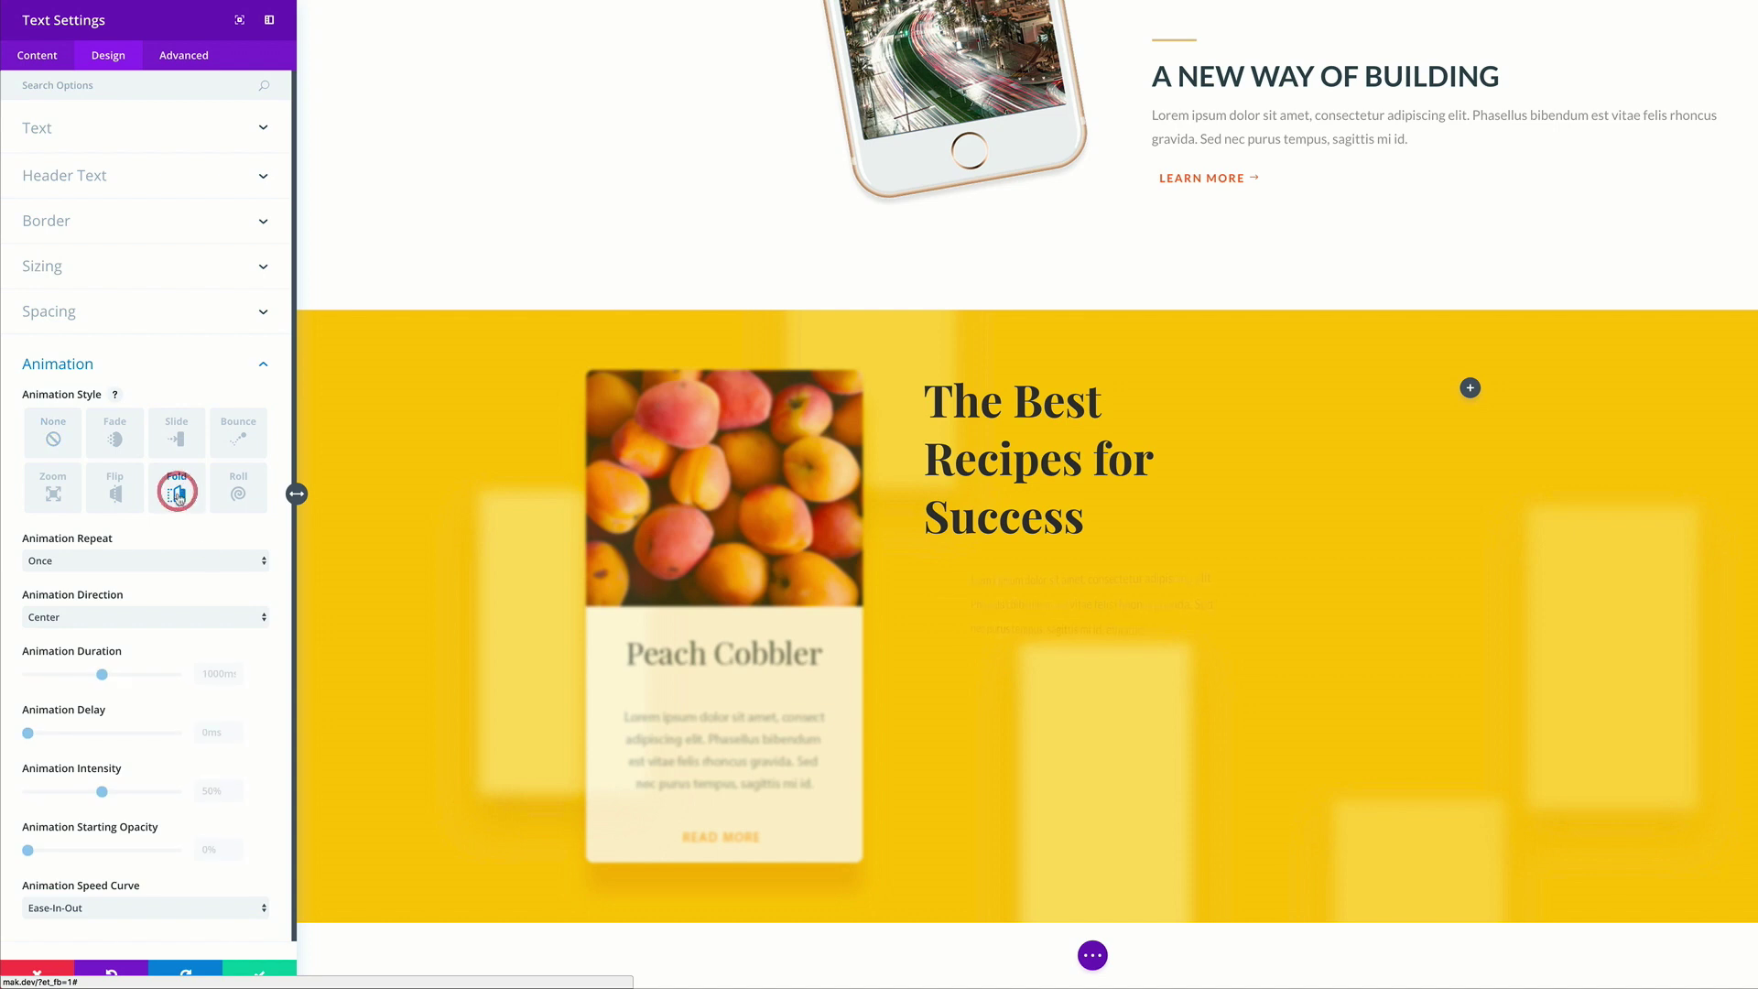
{"action": "left_click", "coordinate": [101, 618]}
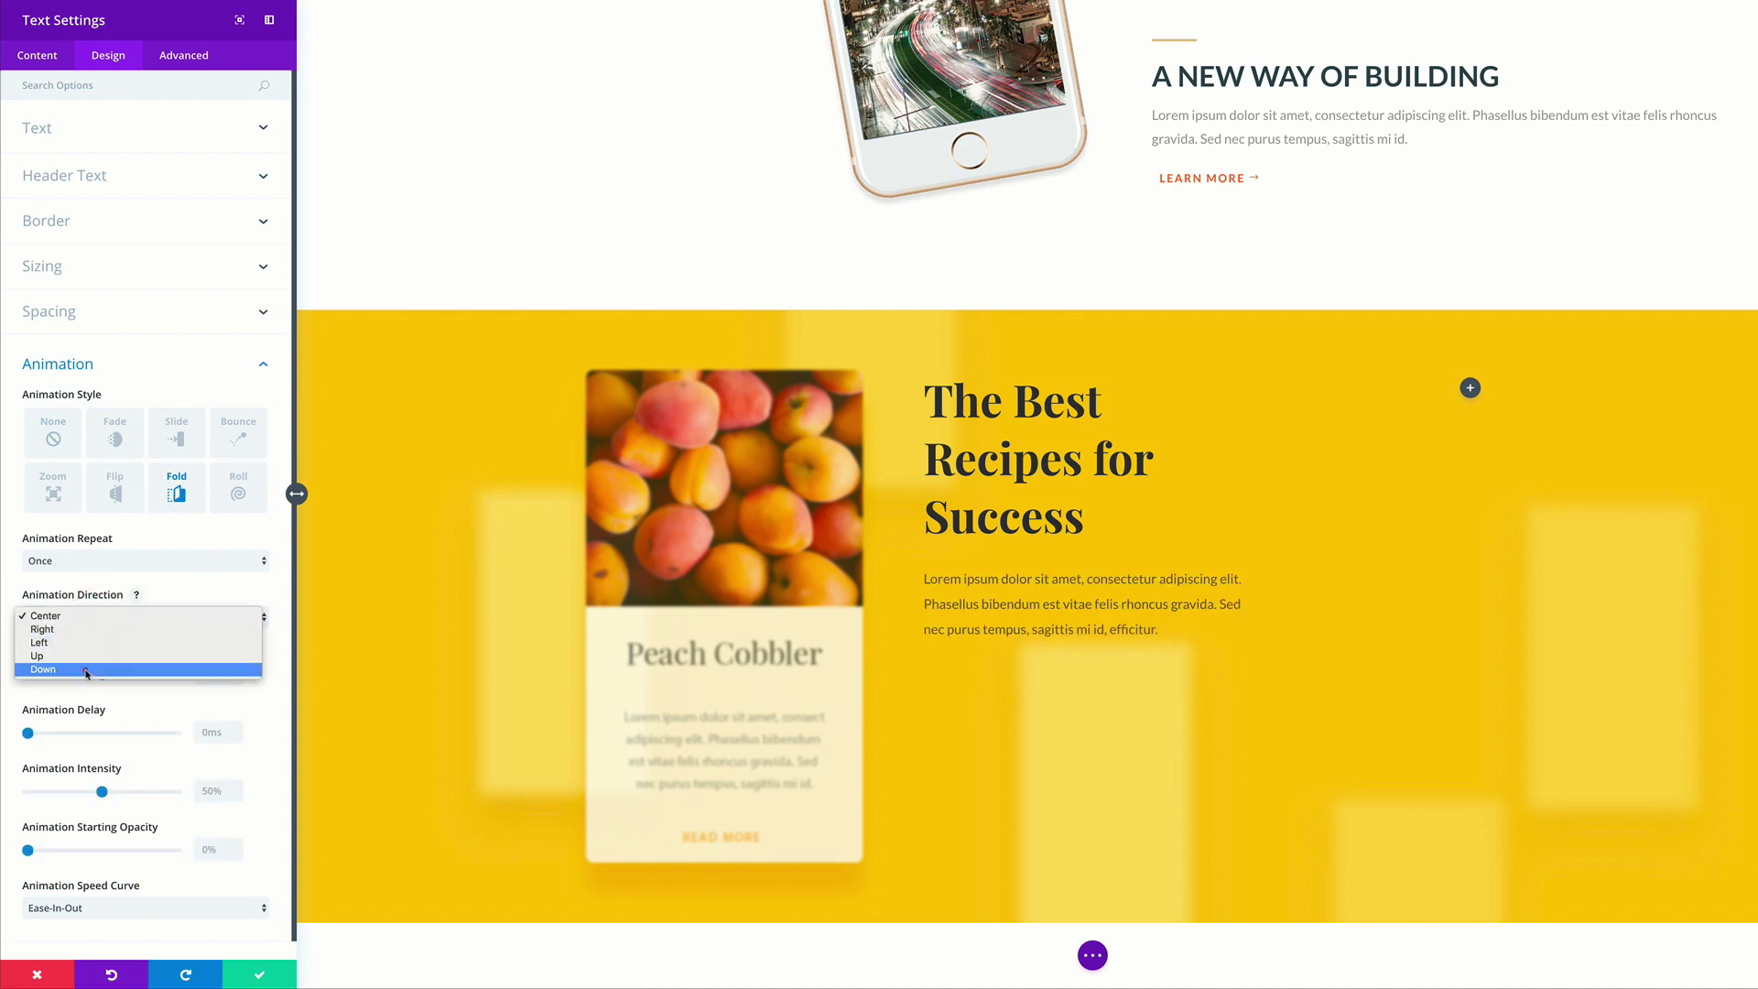
{"action": "left_click", "coordinate": [86, 669]}
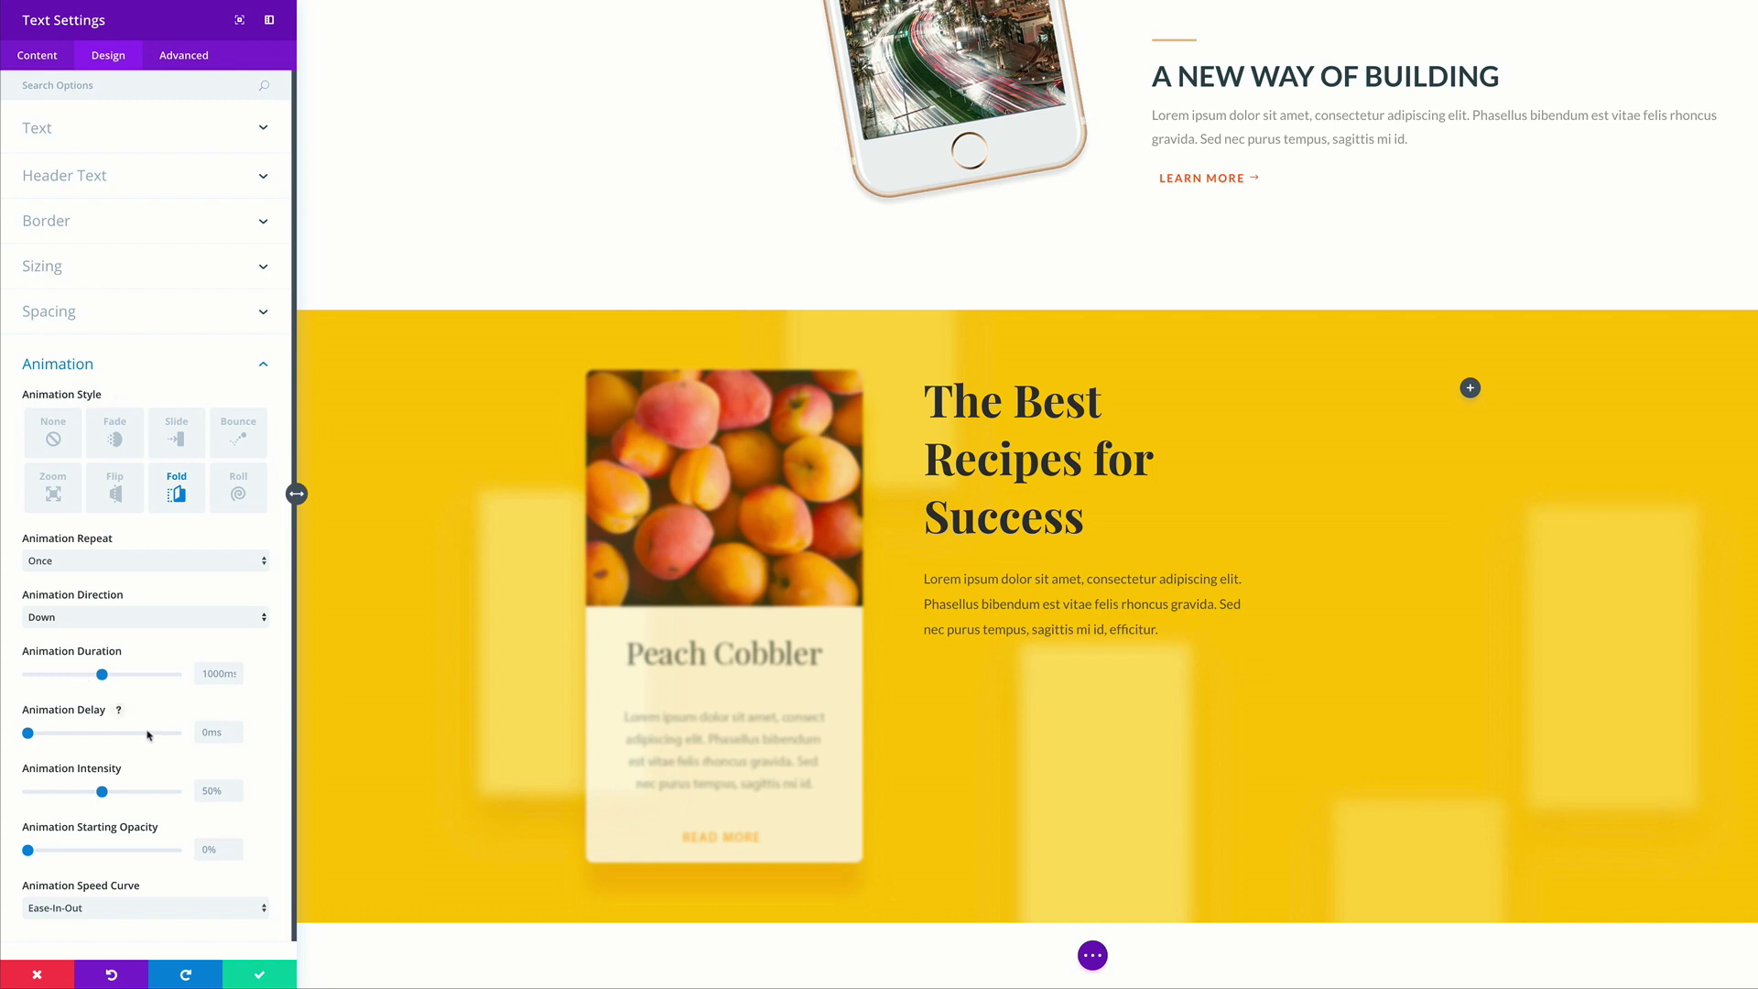
{"action": "left_click", "coordinate": [204, 730]}
{"action": "type", "text": "150"}
{"action": "left_click", "coordinate": [259, 974]}
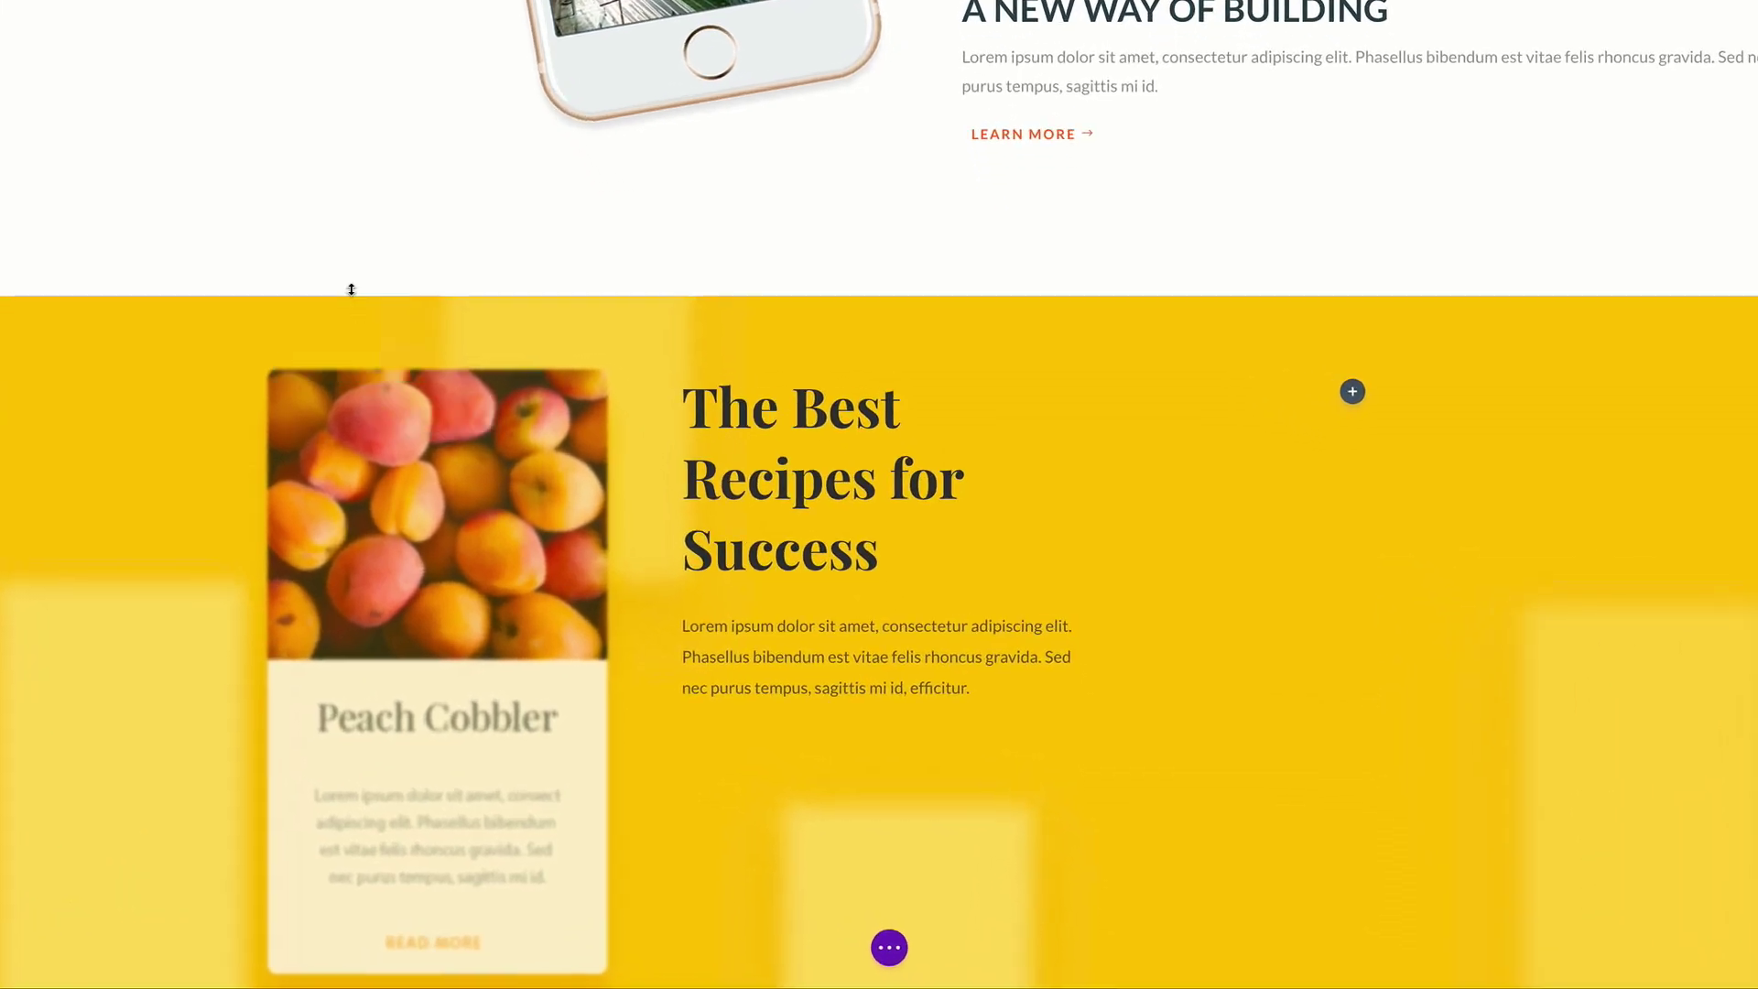
Insert an Image module below the paragraph, using the Homemade Cookies card from the media library
{"action": "scroll", "coordinate": [350, 289], "scroll_direction": "down", "scroll_amount": 2}
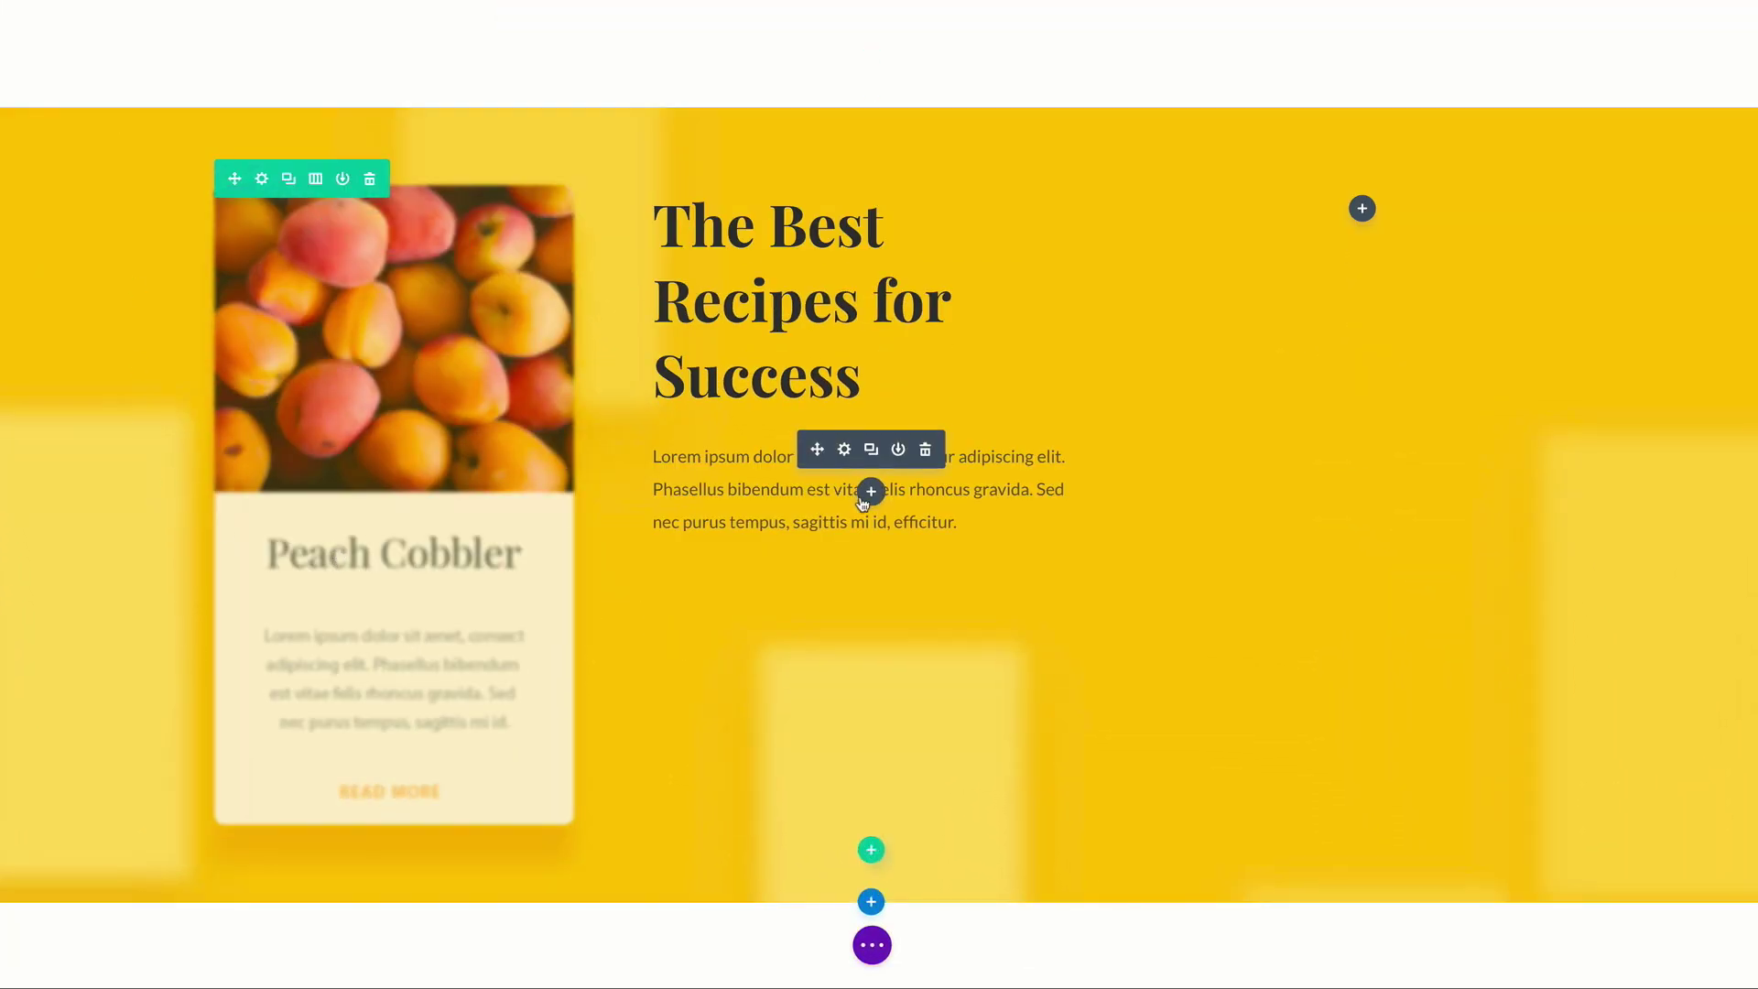
{"action": "left_click", "coordinate": [870, 492]}
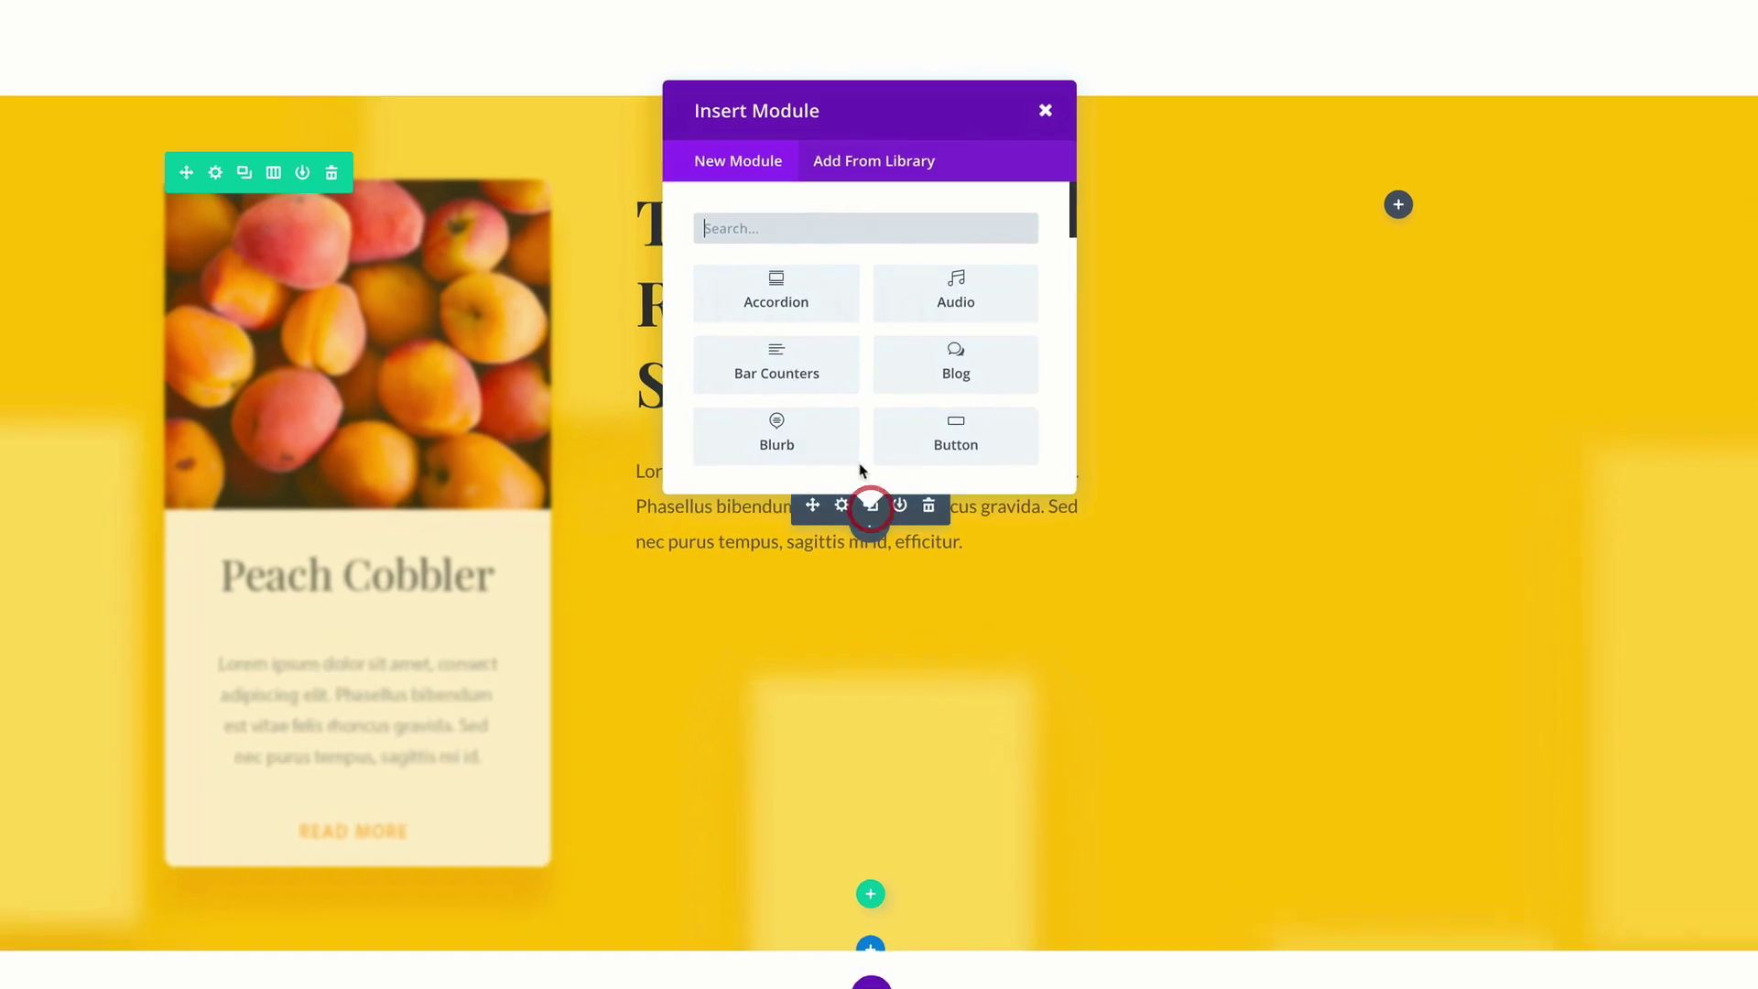
{"action": "left_click", "coordinate": [835, 230]}
{"action": "type", "text": "i"}
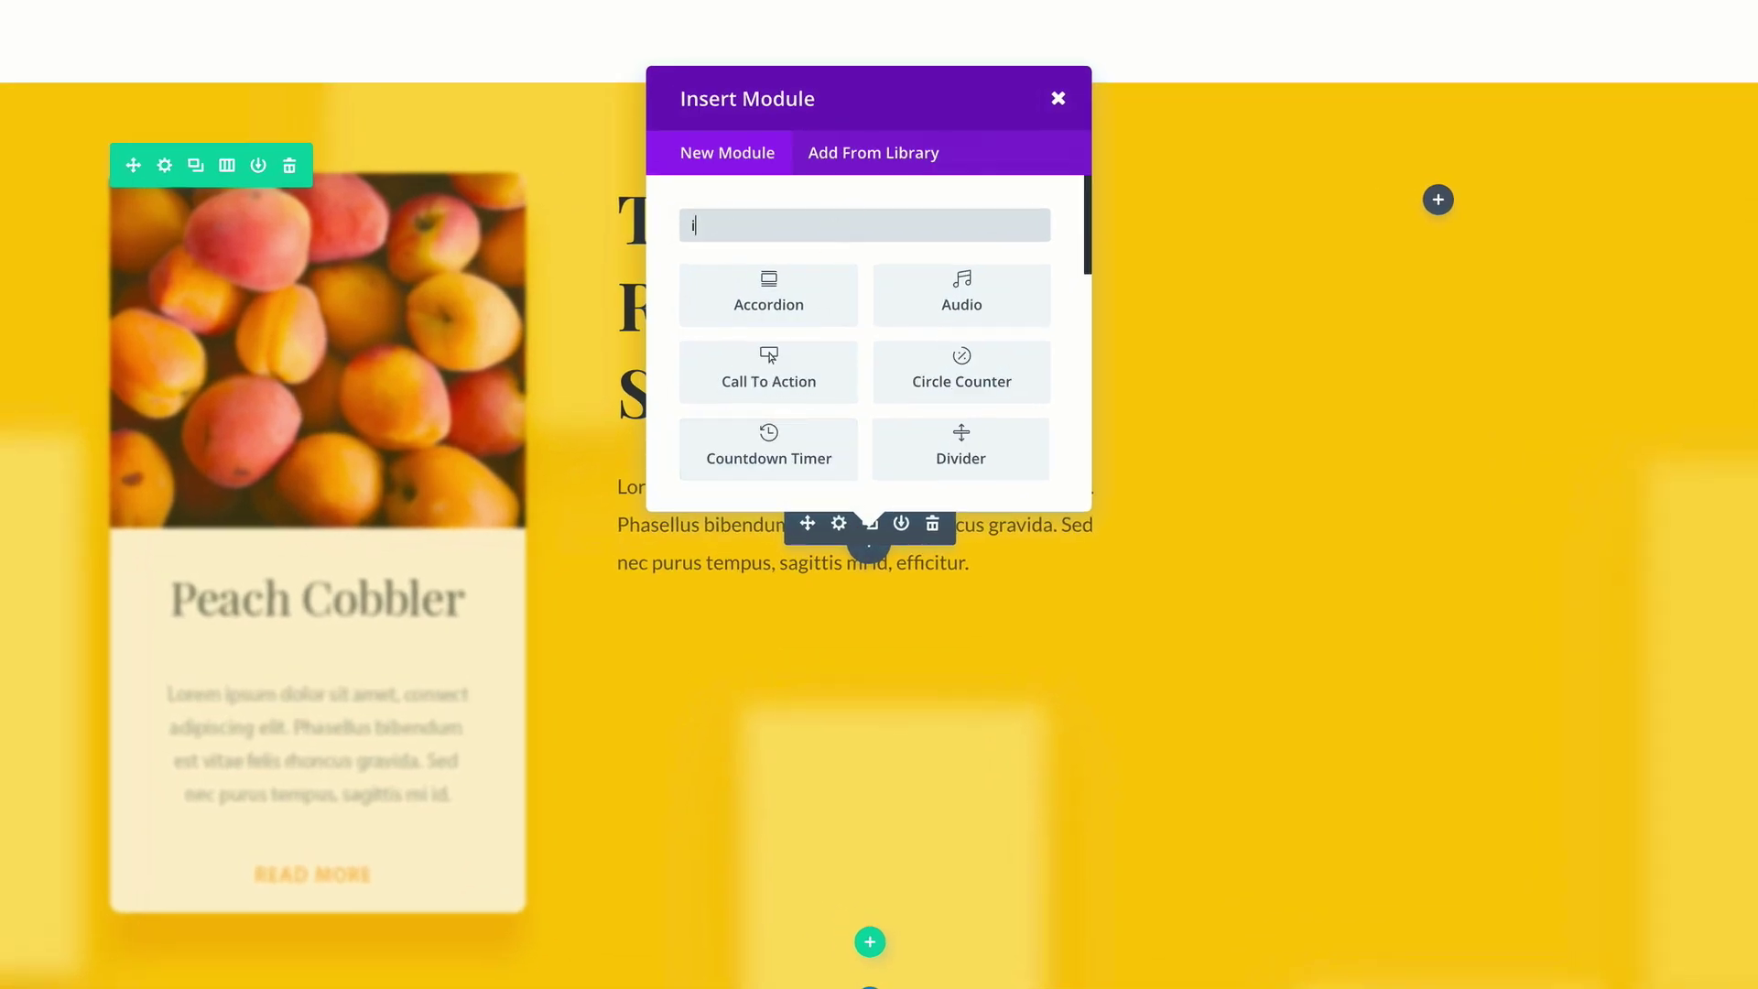
{"action": "type", "text": "mag"}
{"action": "left_click", "coordinate": [769, 302]}
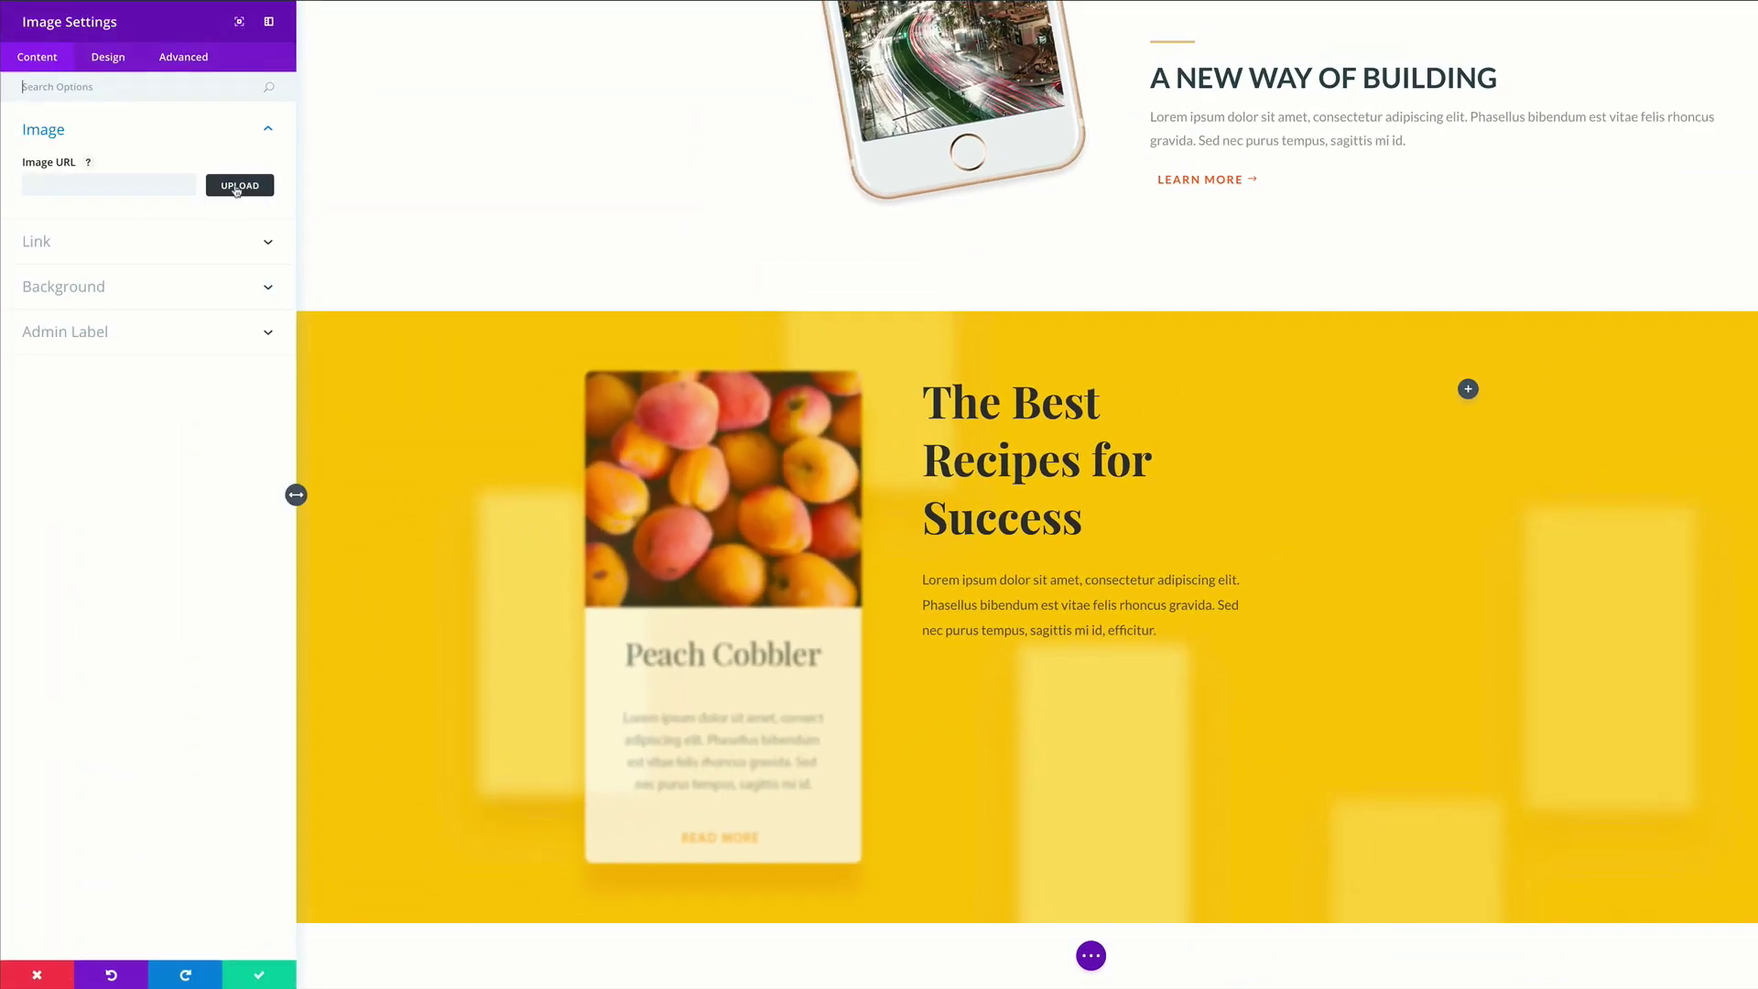
{"action": "left_click", "coordinate": [238, 185]}
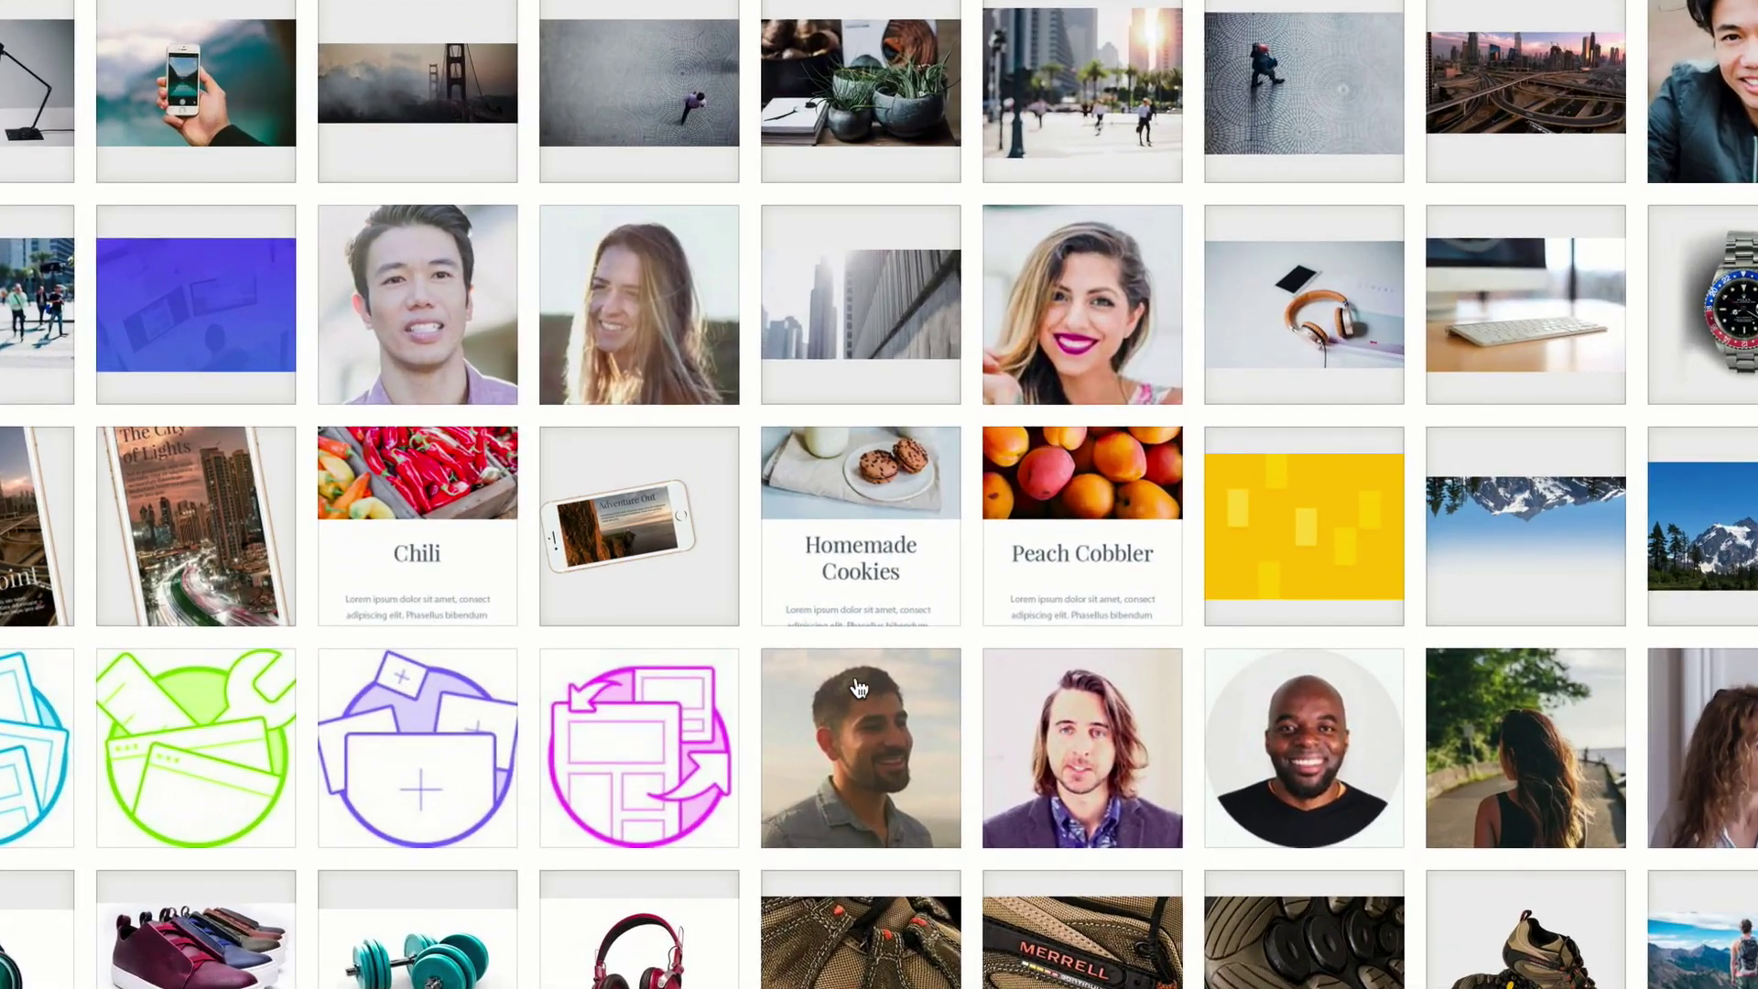
{"action": "left_click", "coordinate": [860, 478]}
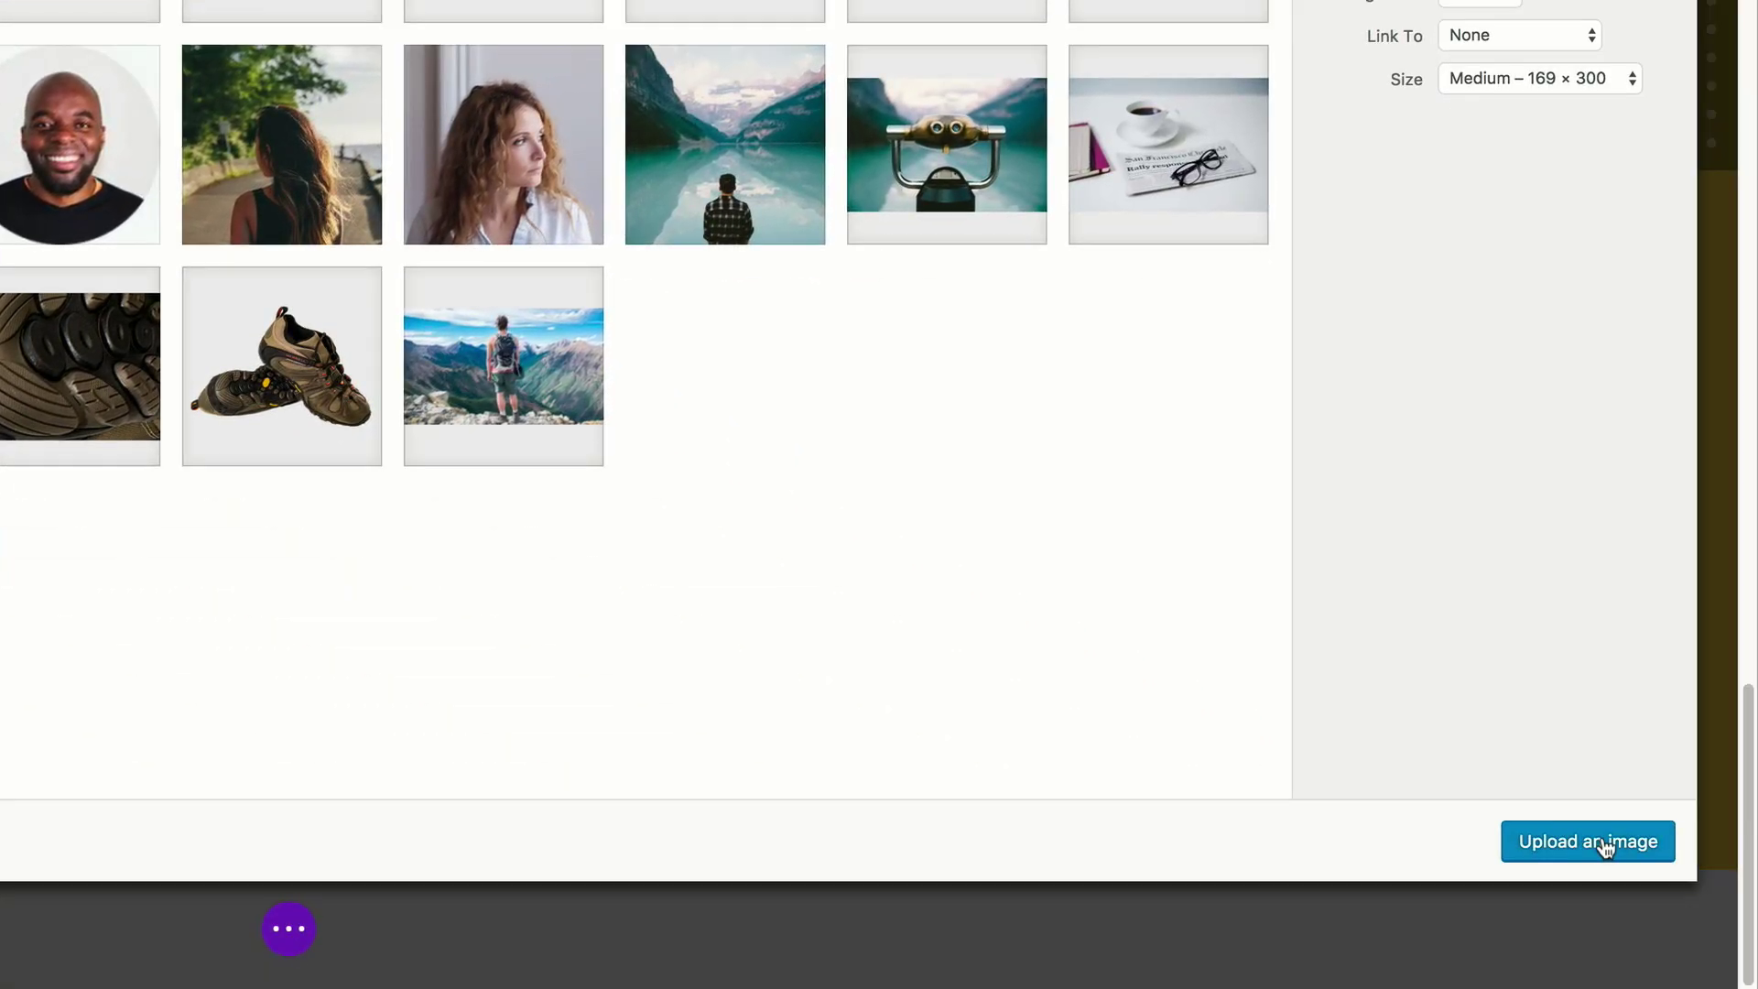
{"action": "left_click", "coordinate": [1602, 840]}
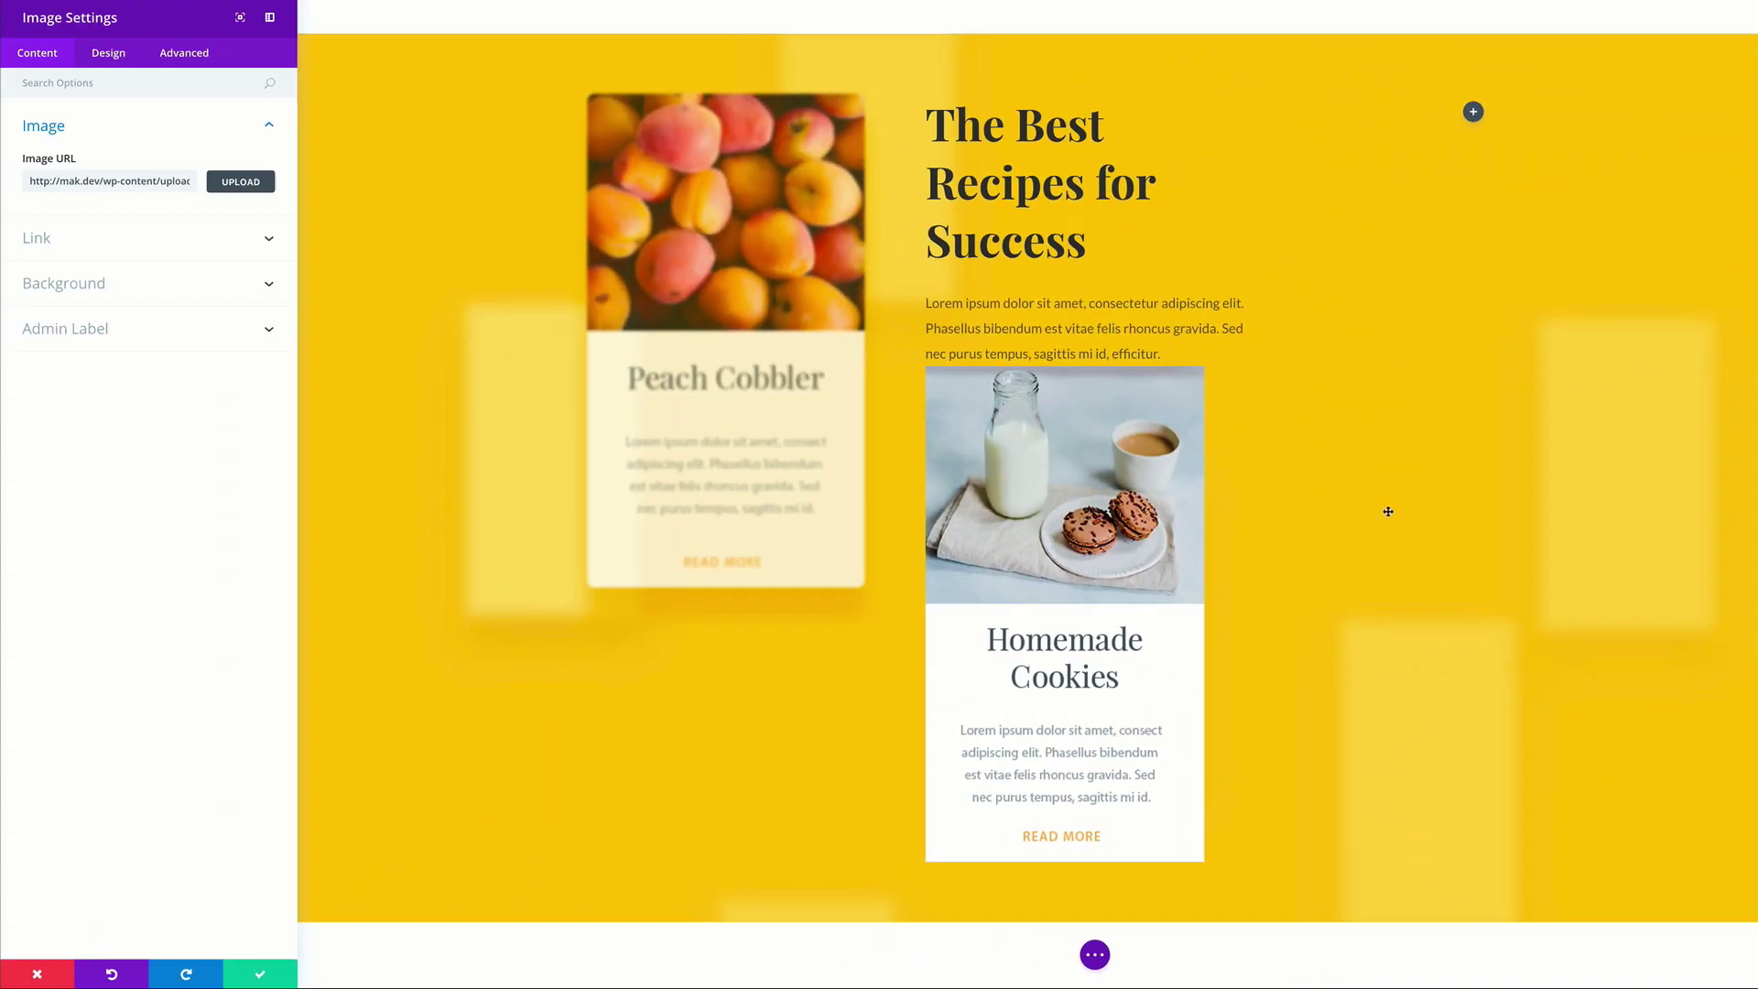
Force the Homemade Cookies image to the full width of its column
{"action": "left_click", "coordinate": [117, 56]}
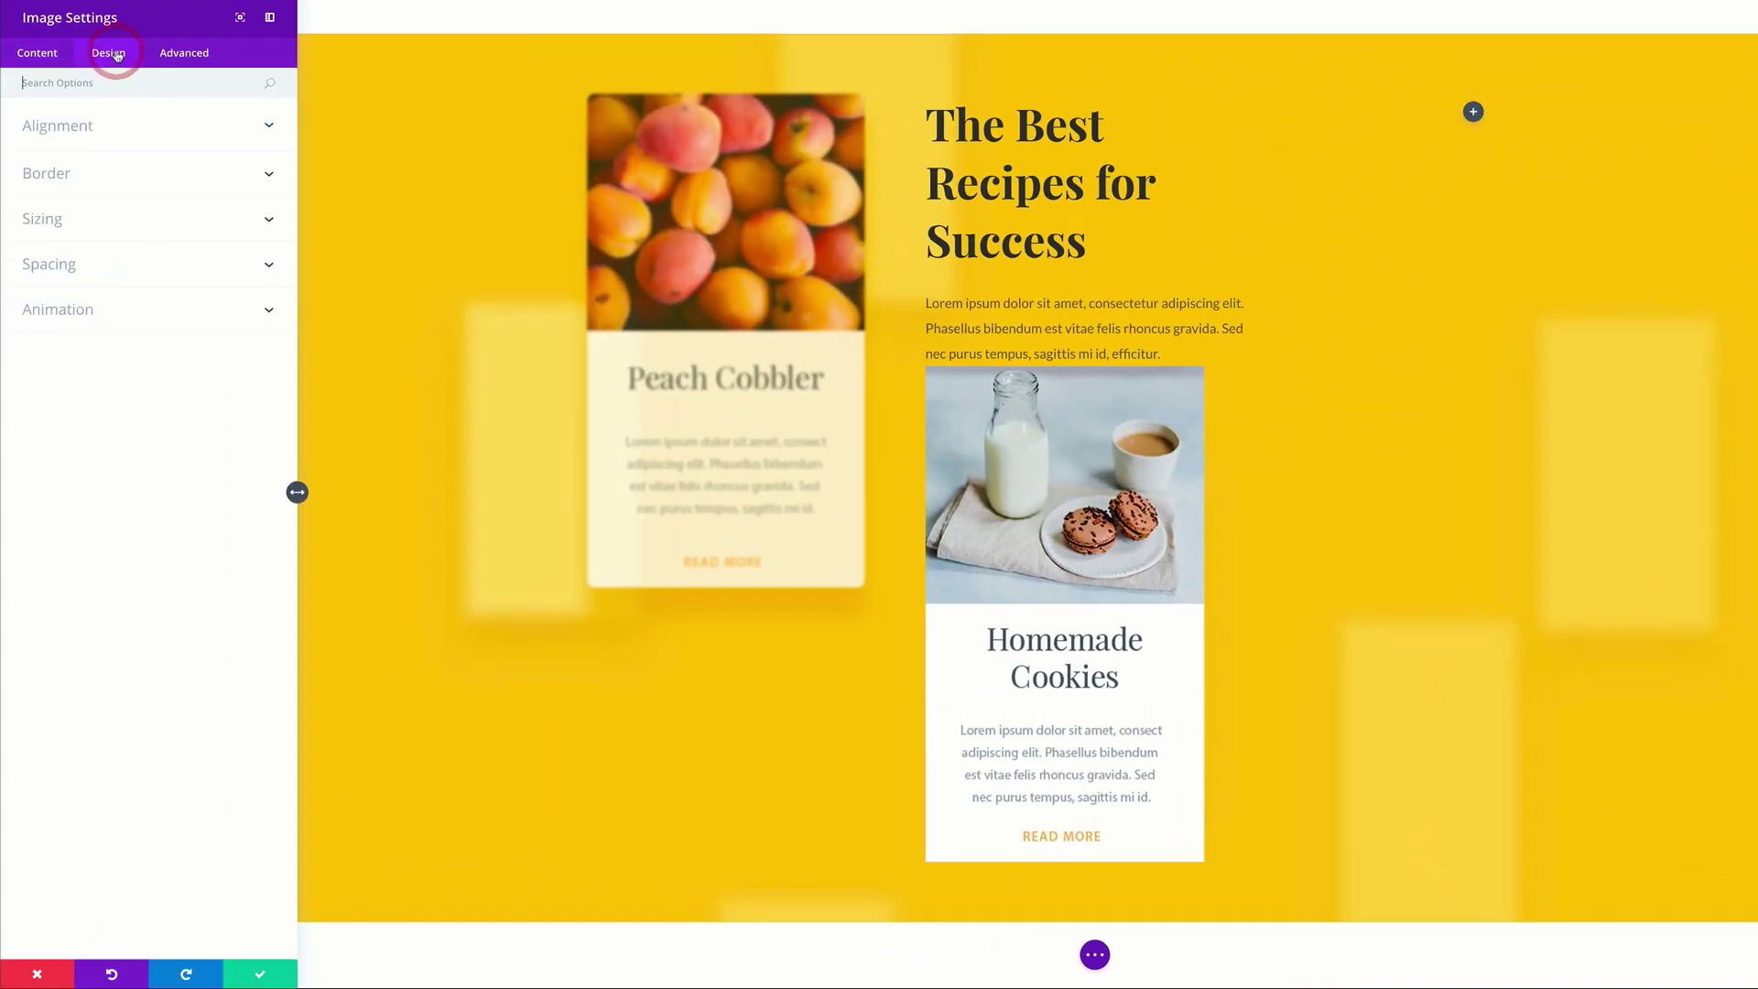
{"action": "left_click", "coordinate": [60, 221]}
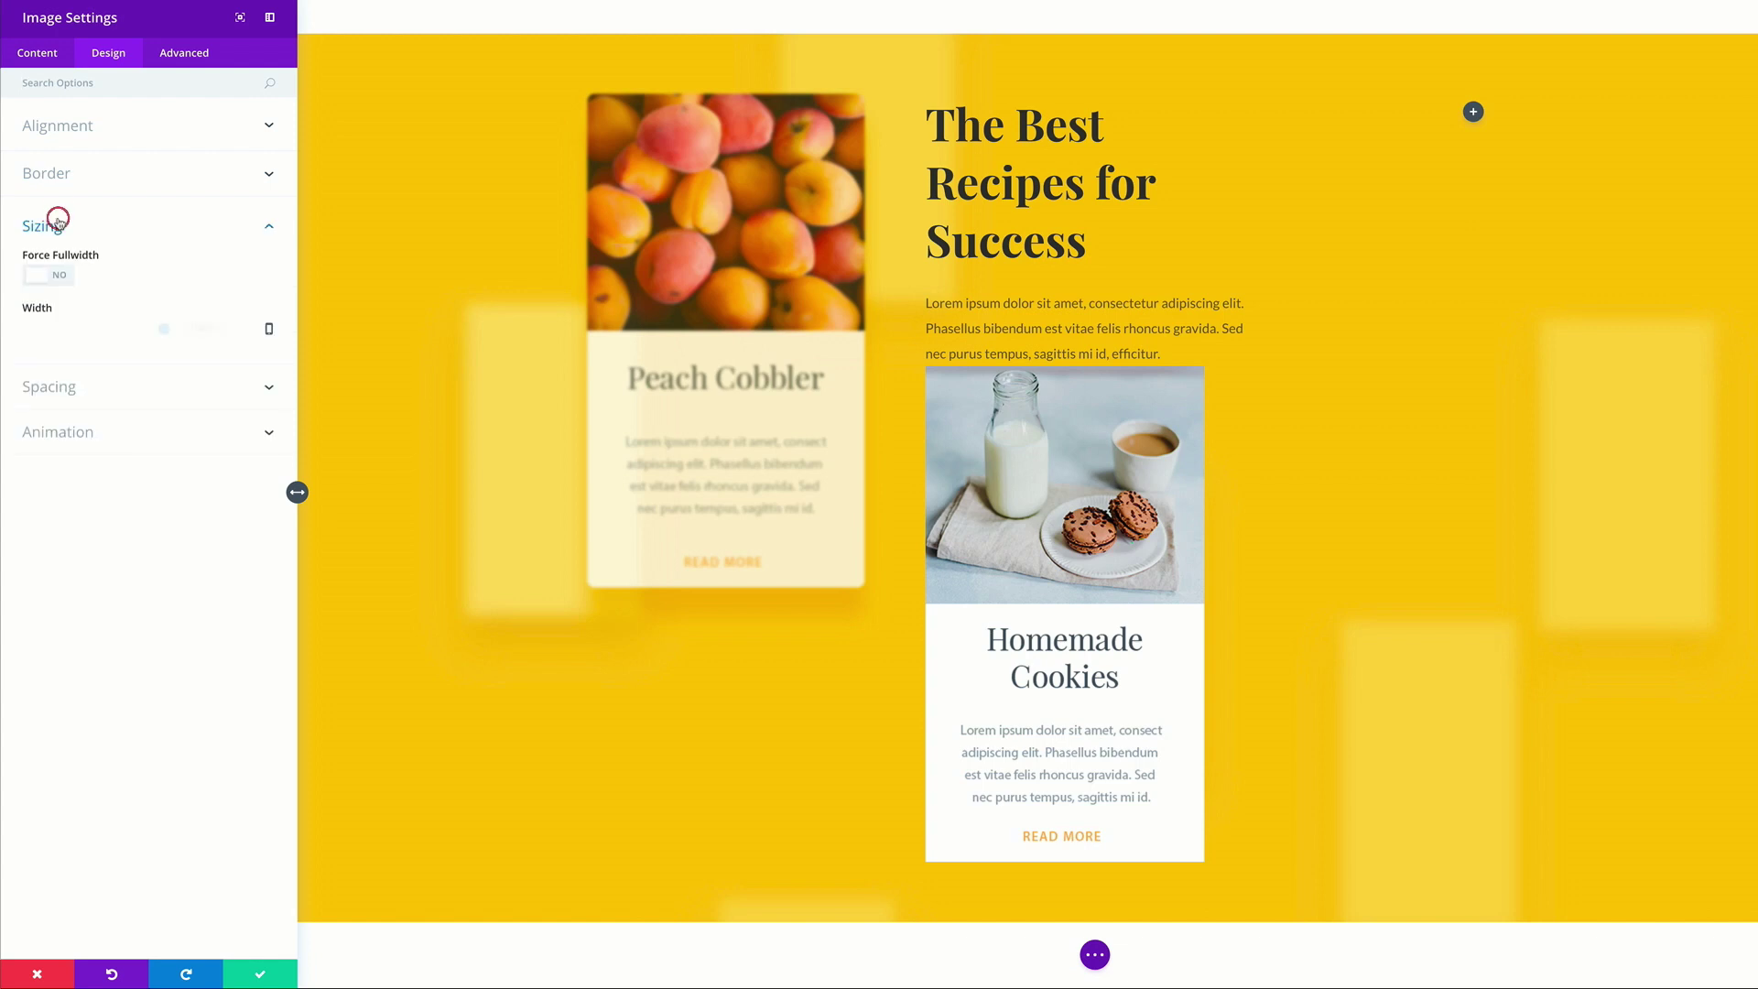
{"action": "left_click", "coordinate": [62, 279]}
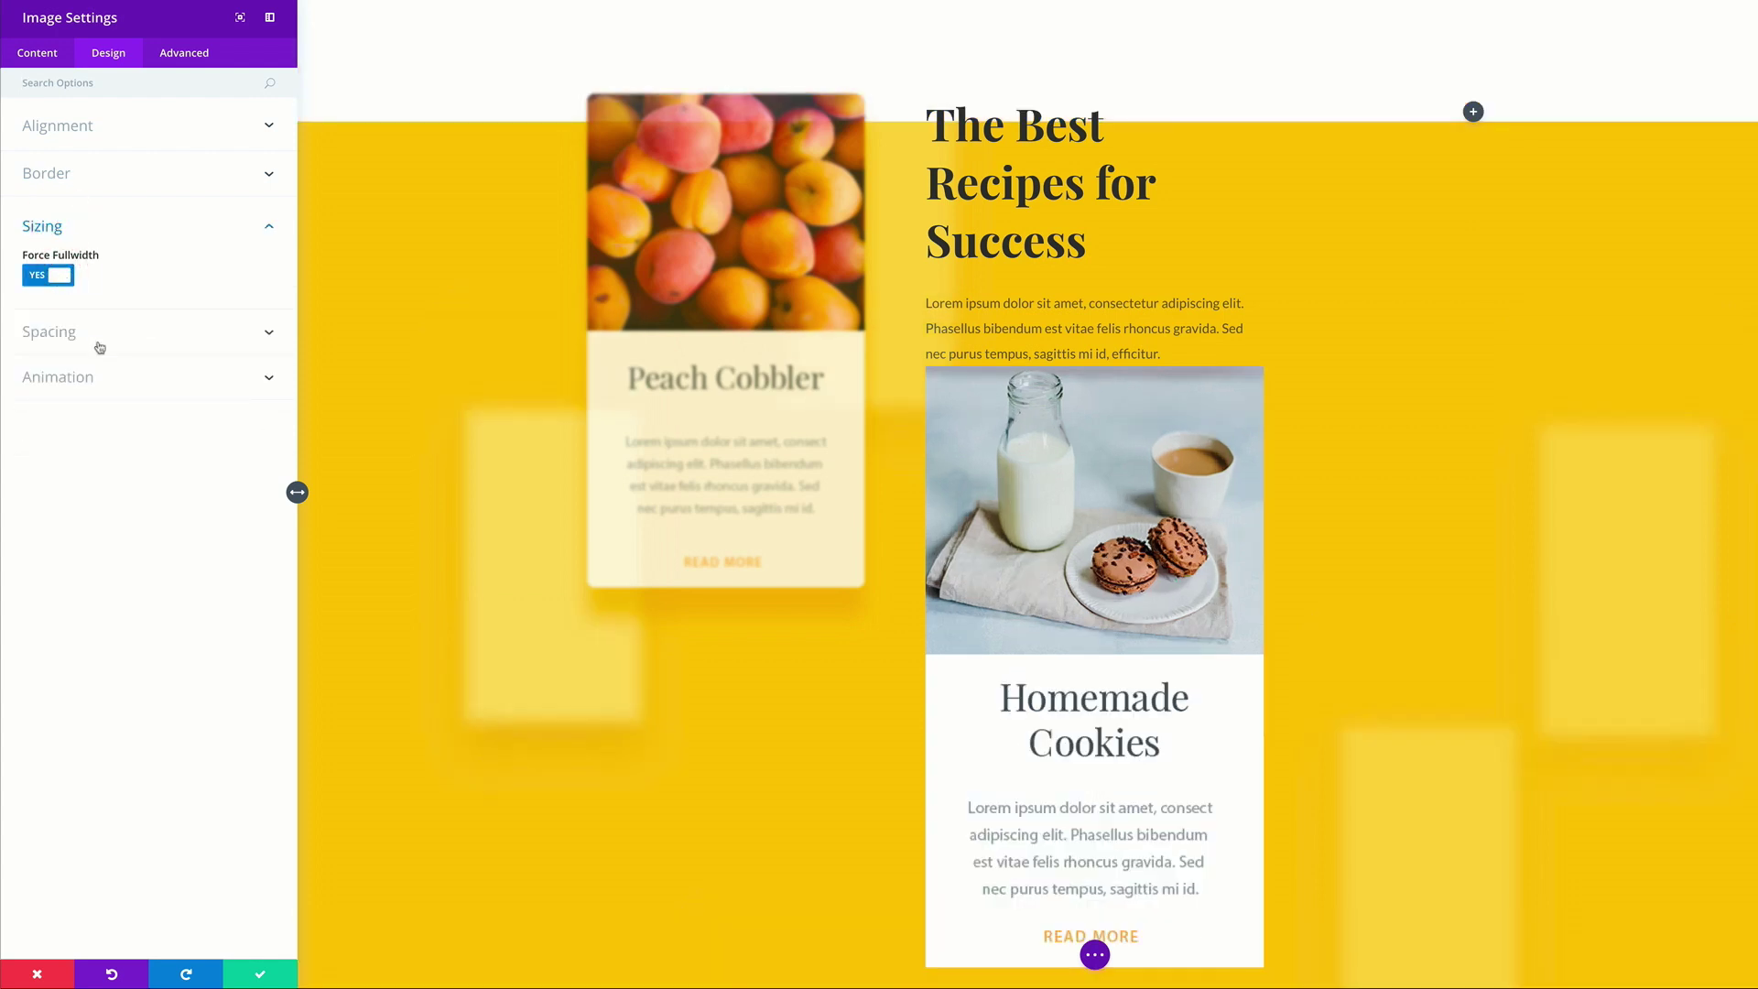
Give the Homemade Cookies image a Slide animation with direction Up and 10% intensity
{"action": "left_click", "coordinate": [74, 379]}
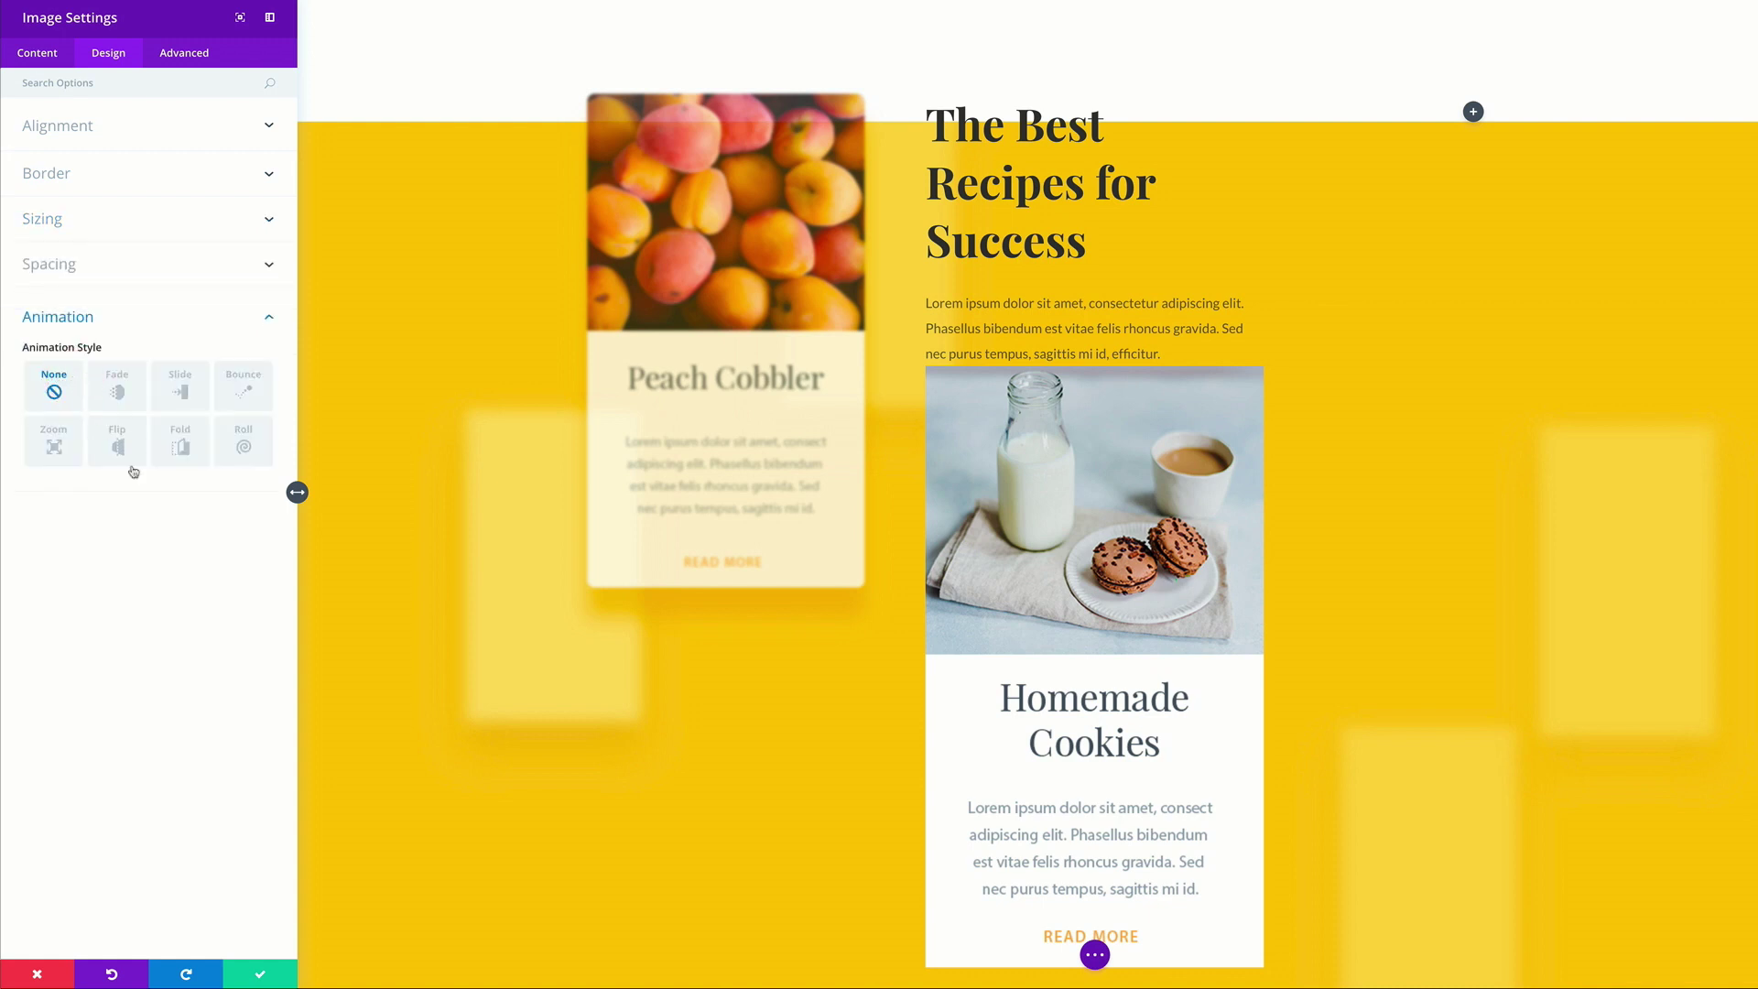
{"action": "left_click", "coordinate": [180, 386]}
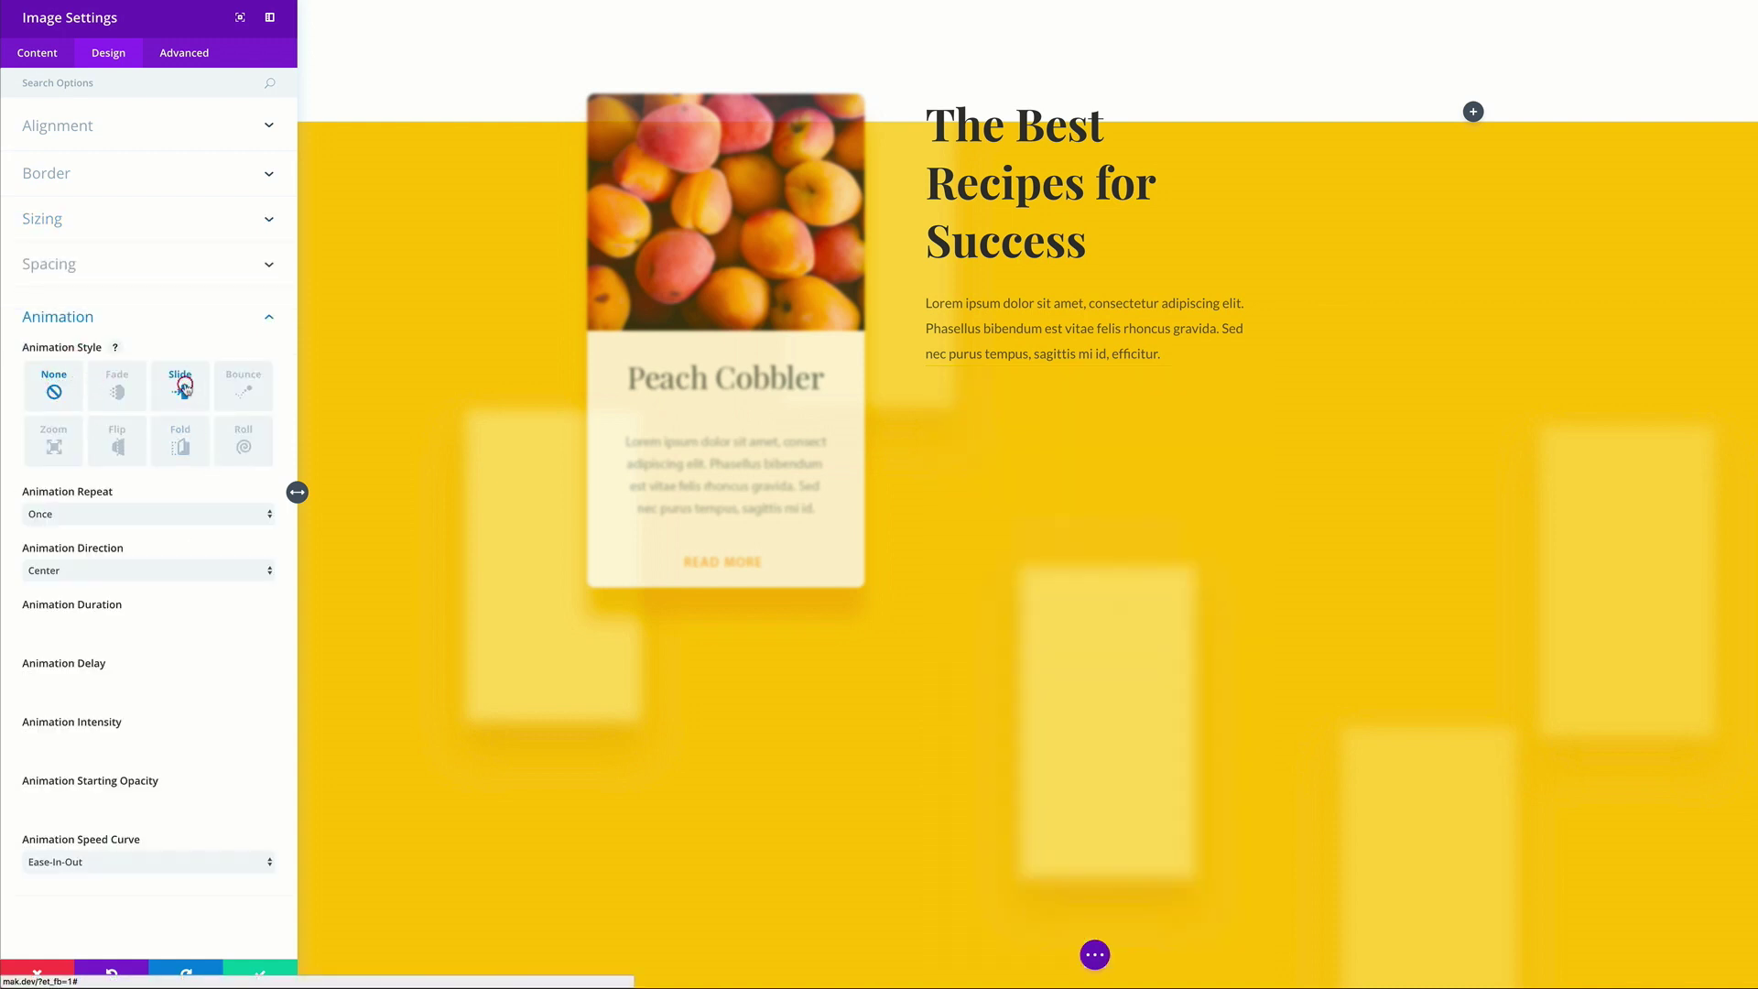
{"action": "left_click", "coordinate": [76, 570]}
{"action": "left_click", "coordinate": [74, 609]}
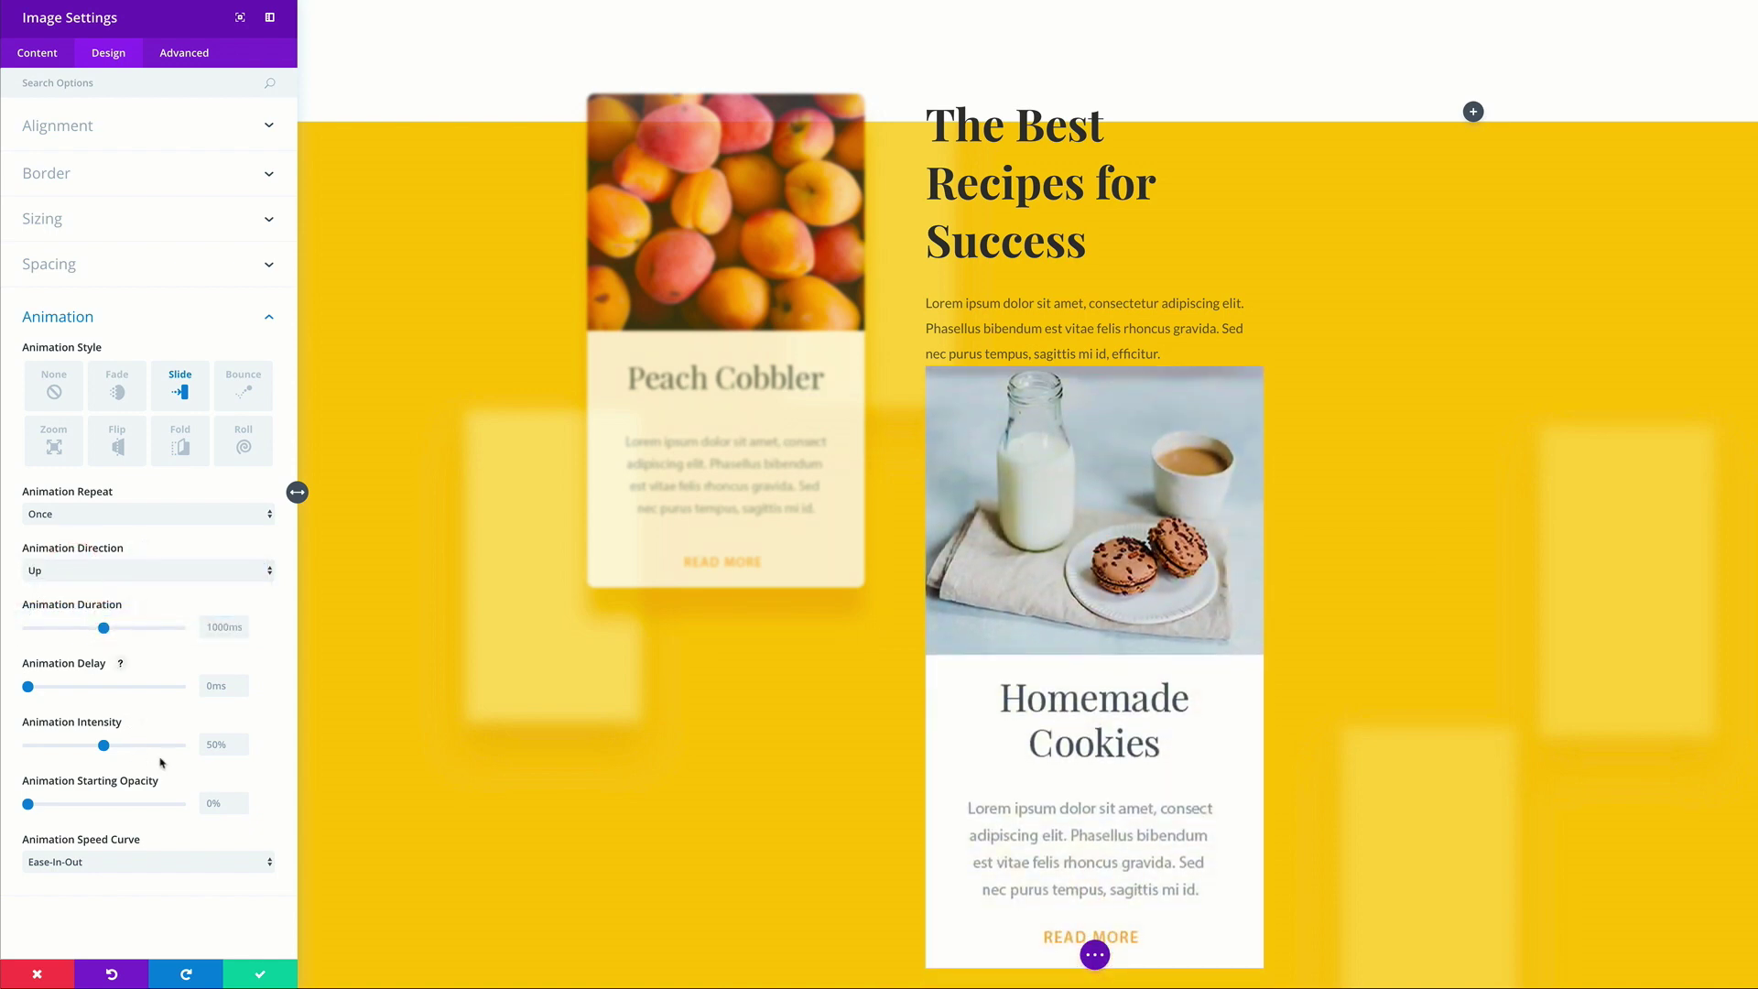
{"action": "left_click", "coordinate": [208, 743]}
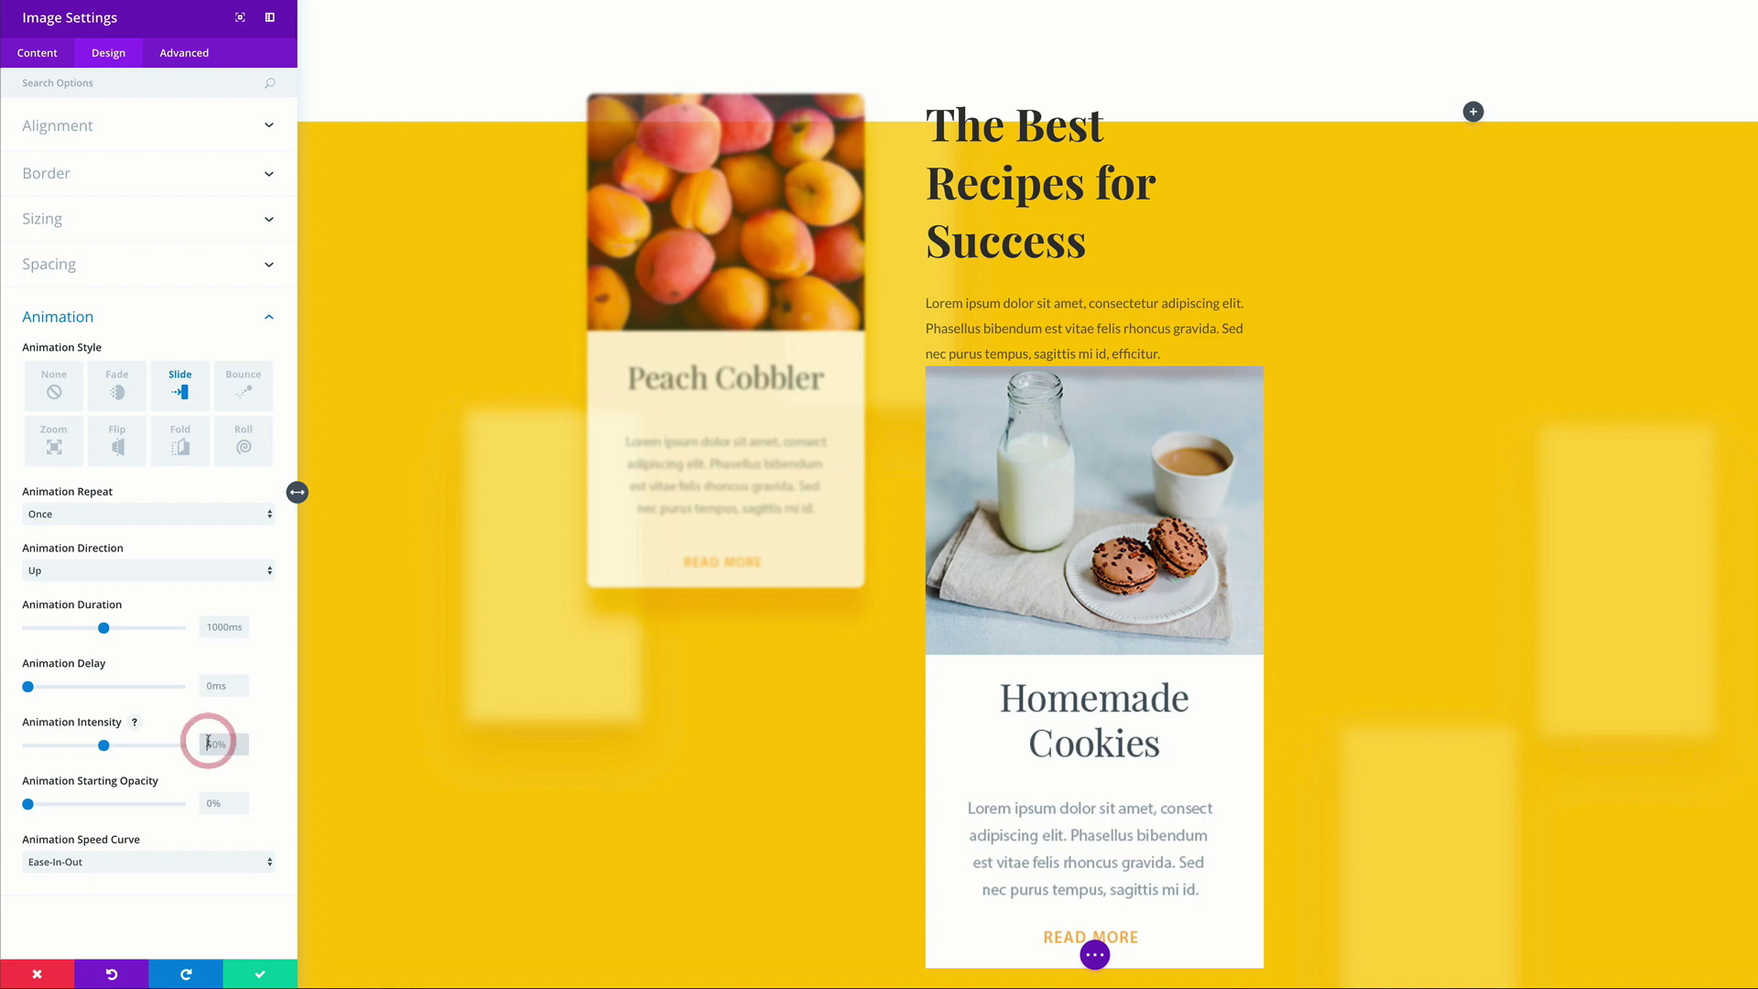
{"action": "type", "text": "10"}
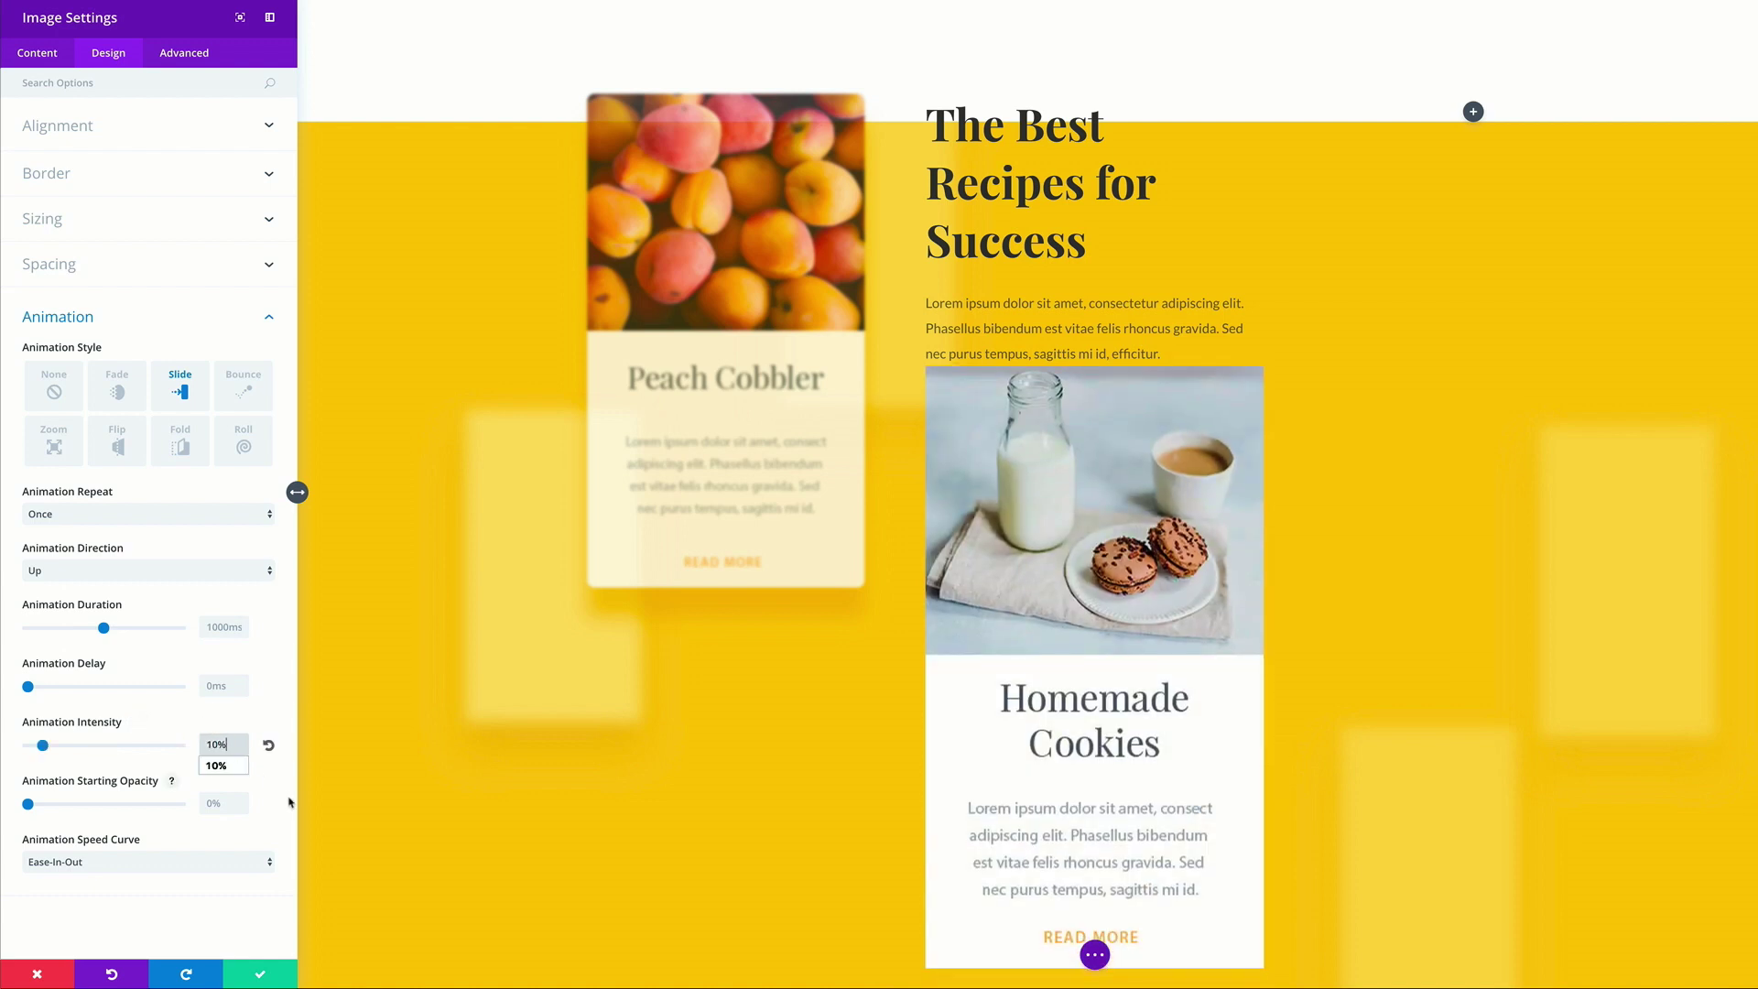
{"action": "key", "text": "Return"}
Add Main Element CSS "border-radius: 10px; overflow: hidden; box-shadow: 0 40px 40px 0 rgba(232,170,0,0.7);" to the Homemade Cookies image and save it
{"action": "left_click", "coordinate": [187, 57]}
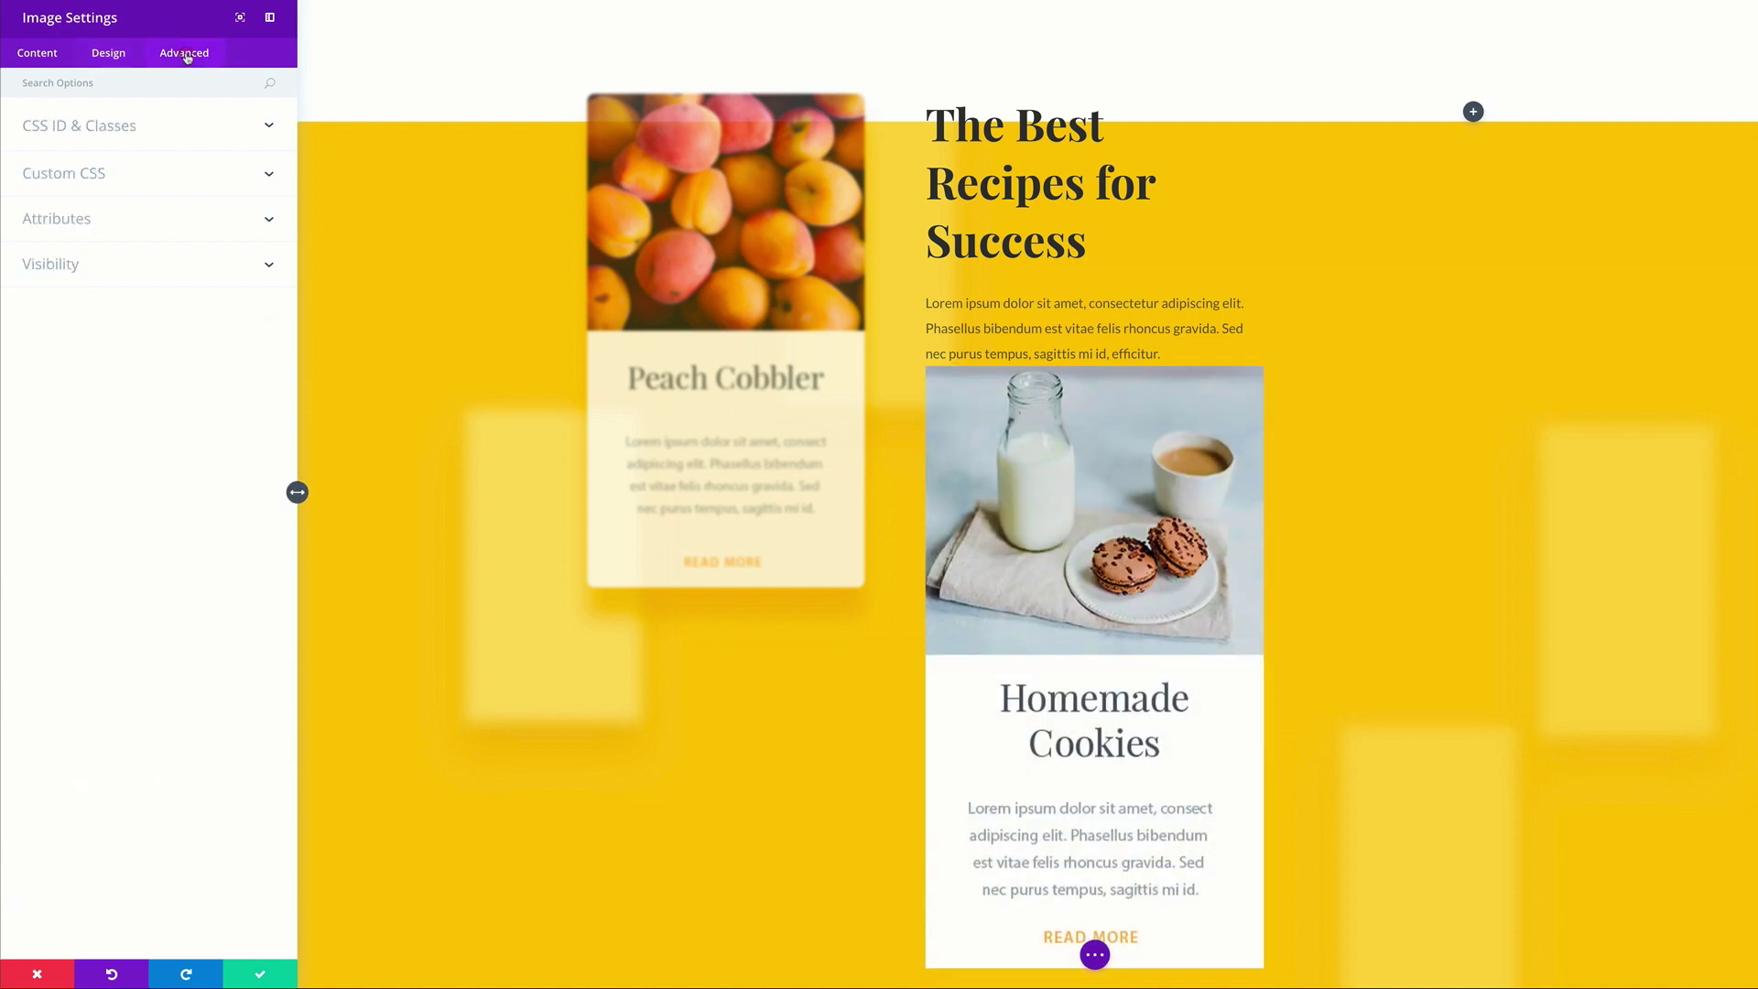
{"action": "left_click", "coordinate": [91, 171]}
{"action": "left_click", "coordinate": [75, 367]}
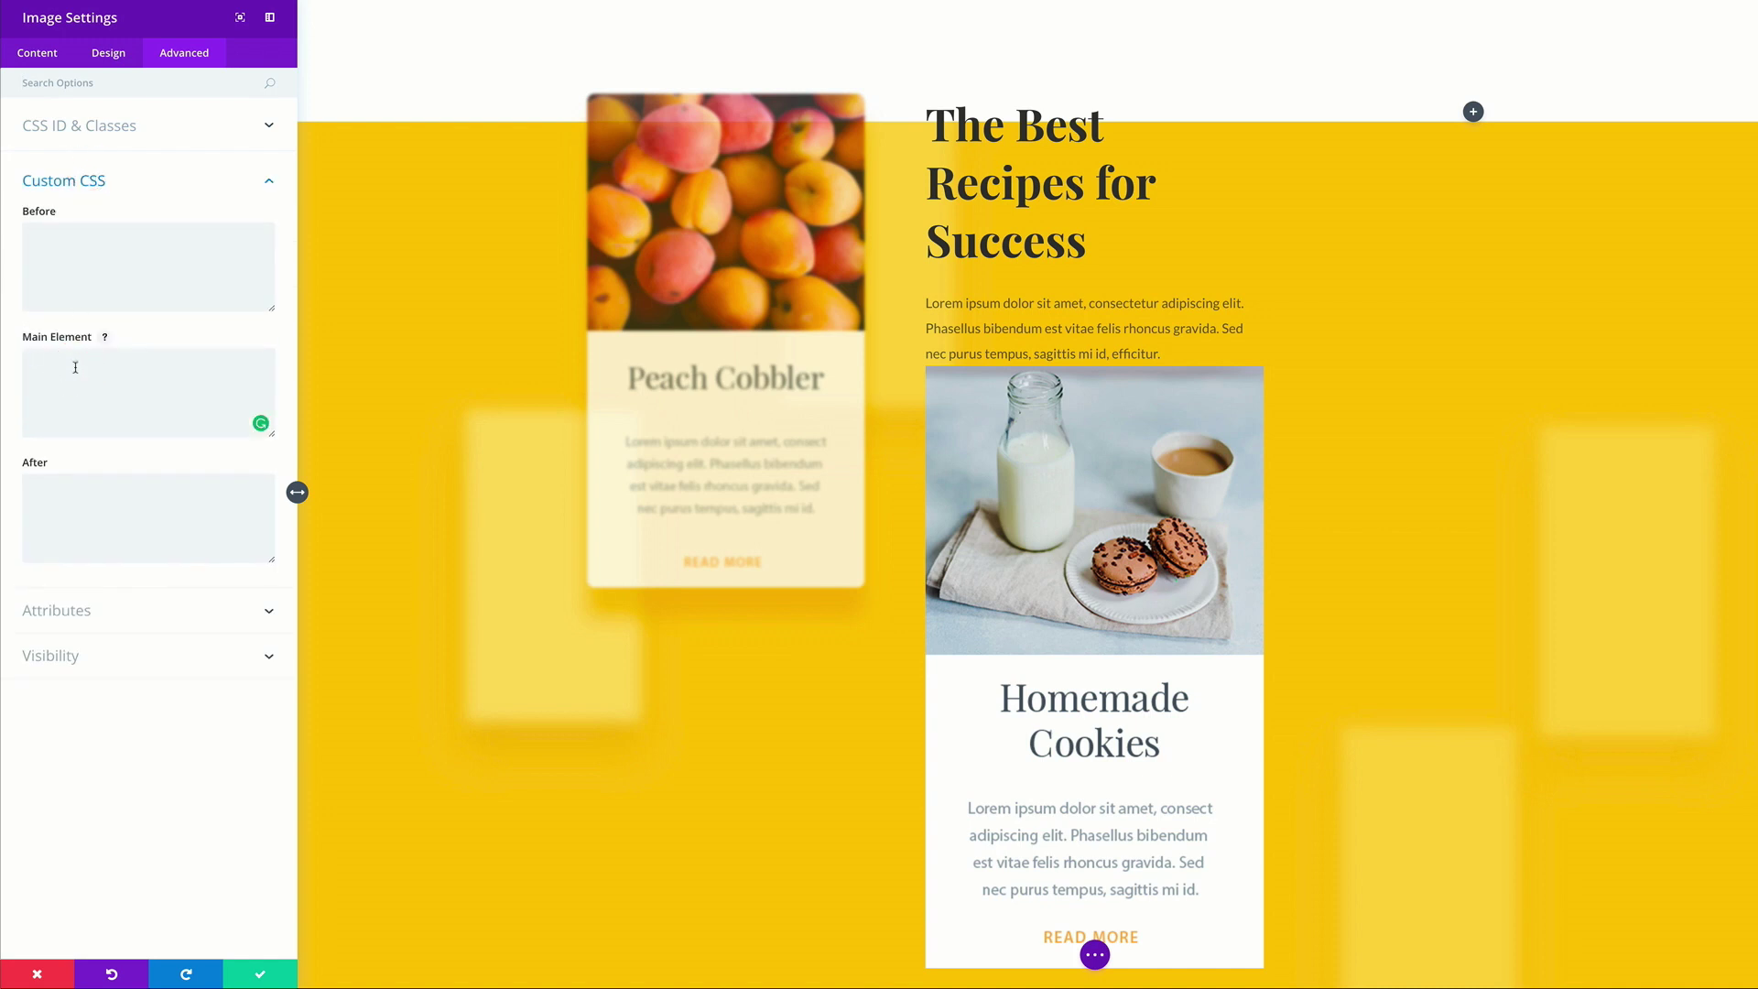
{"action": "type", "text": "border-radius: 10px; overflow: hidden; box-shadow: 0 40px 40px 0 rgba(232,170,0,0.7);"}
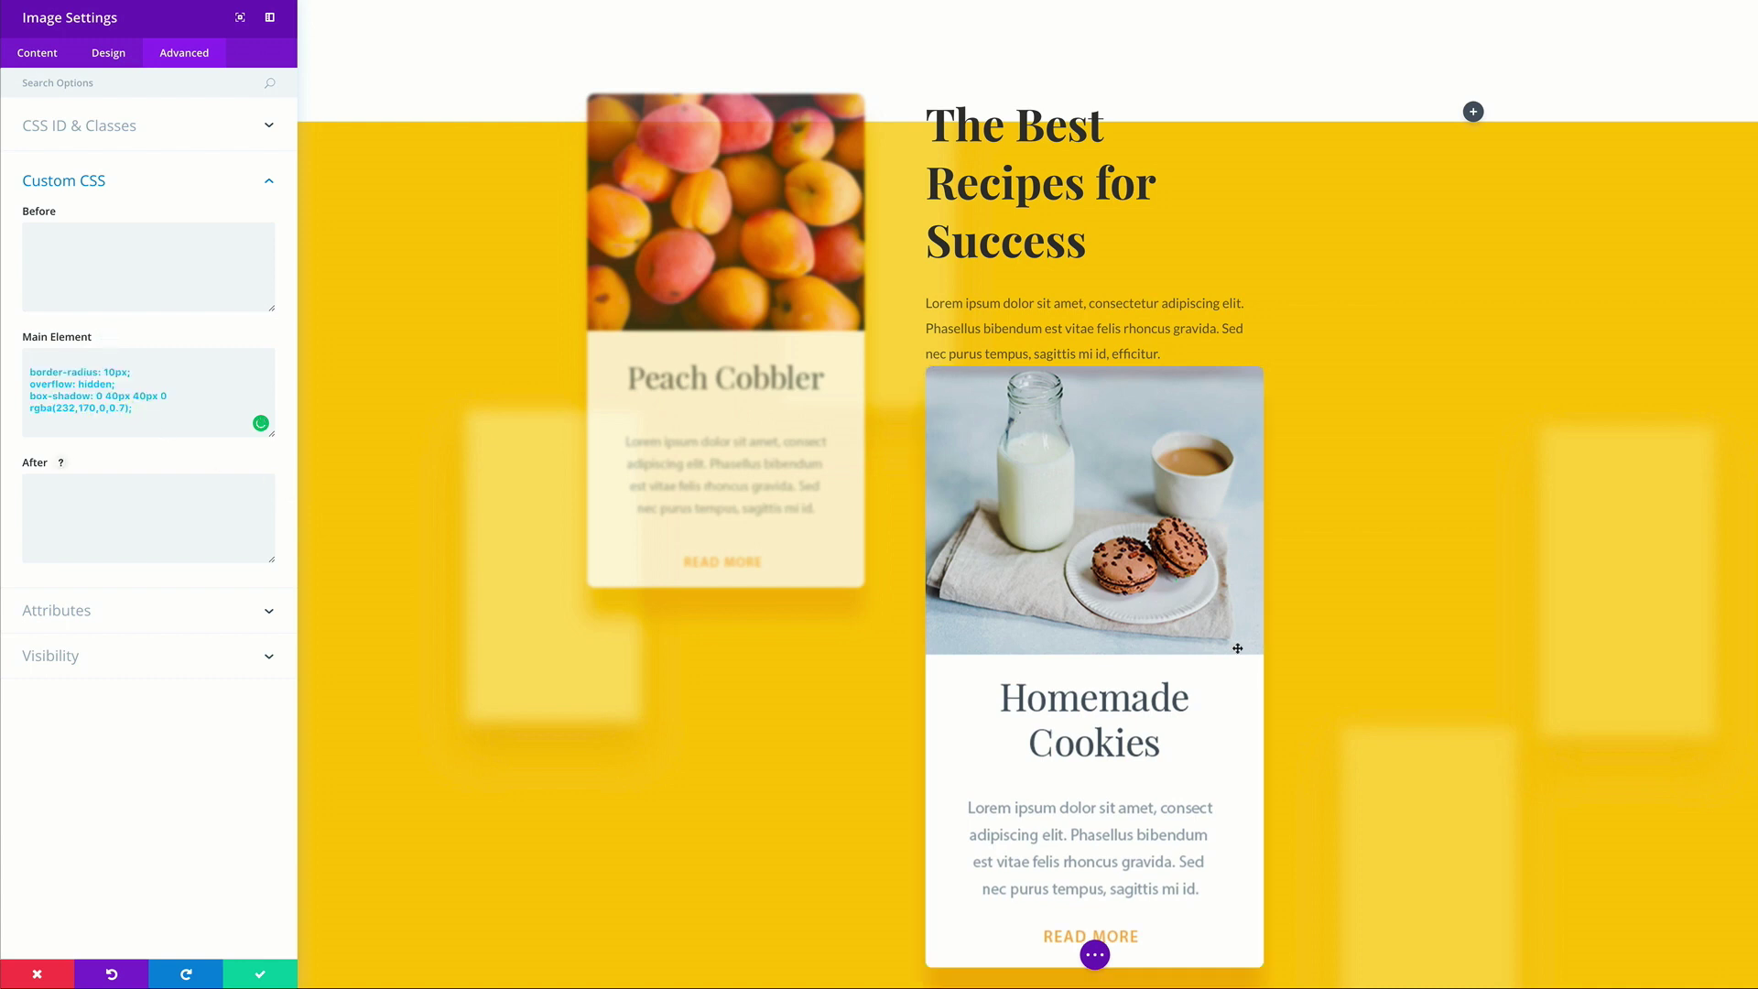
{"action": "scroll", "coordinate": [1237, 648], "scroll_direction": "down", "scroll_amount": 1}
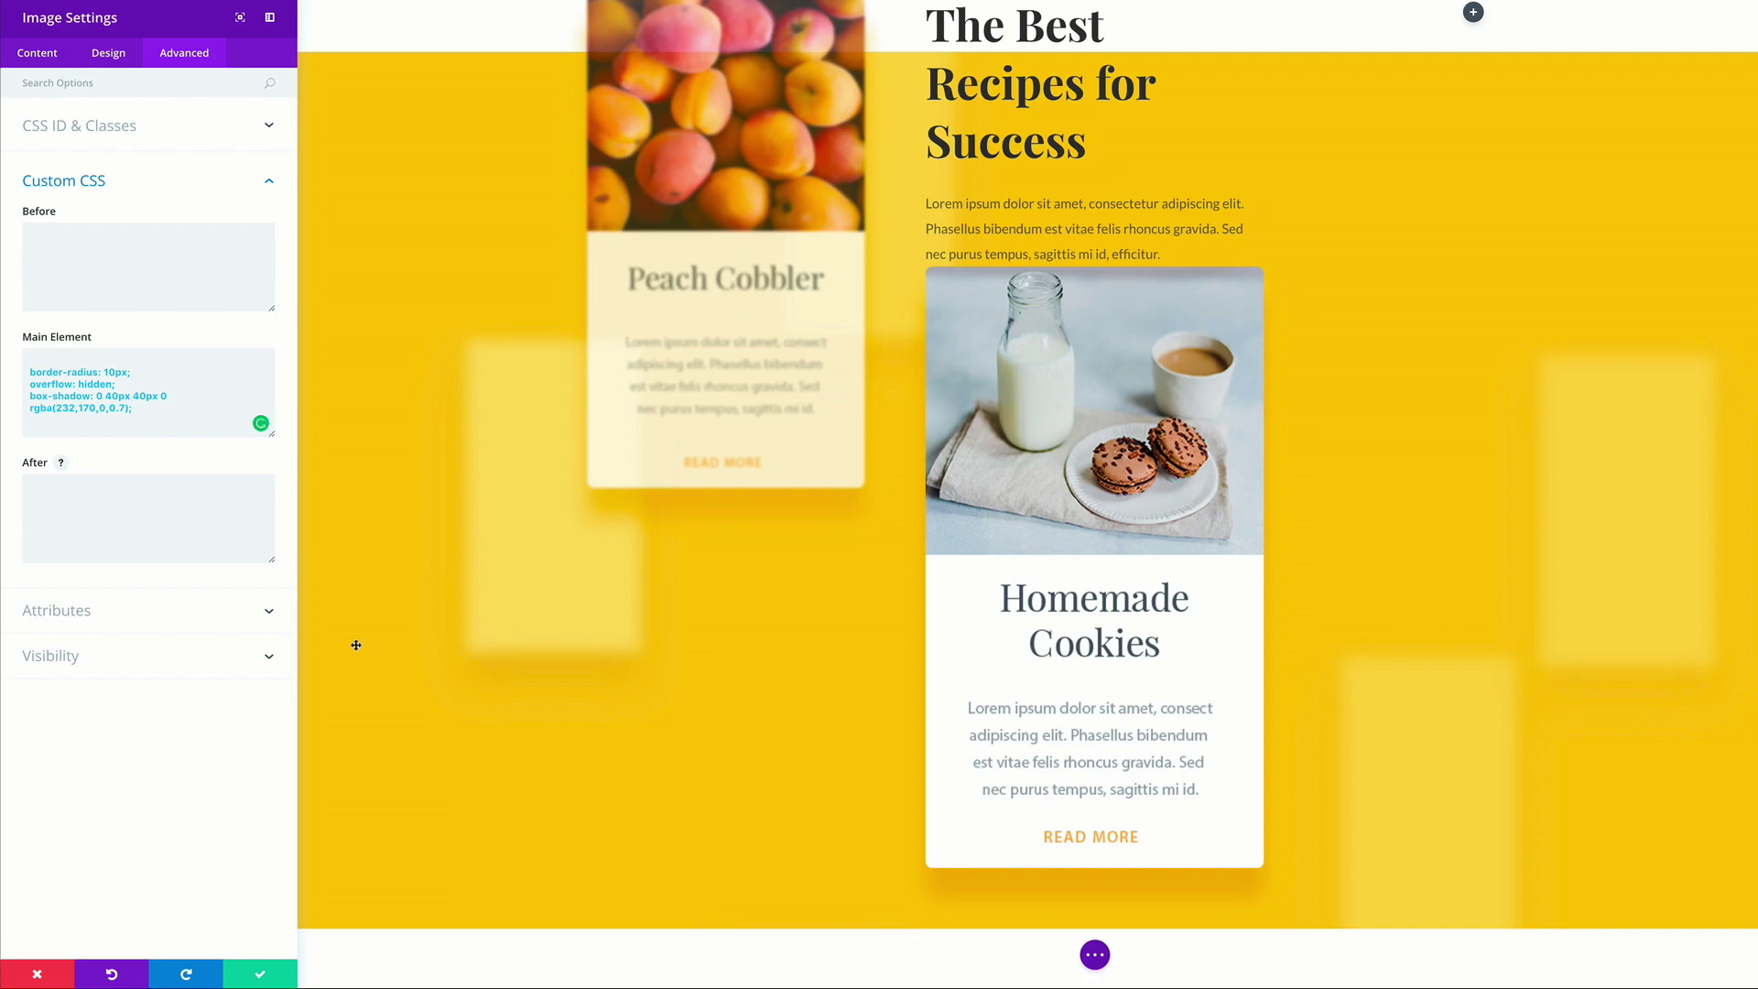
{"action": "left_click", "coordinate": [260, 975]}
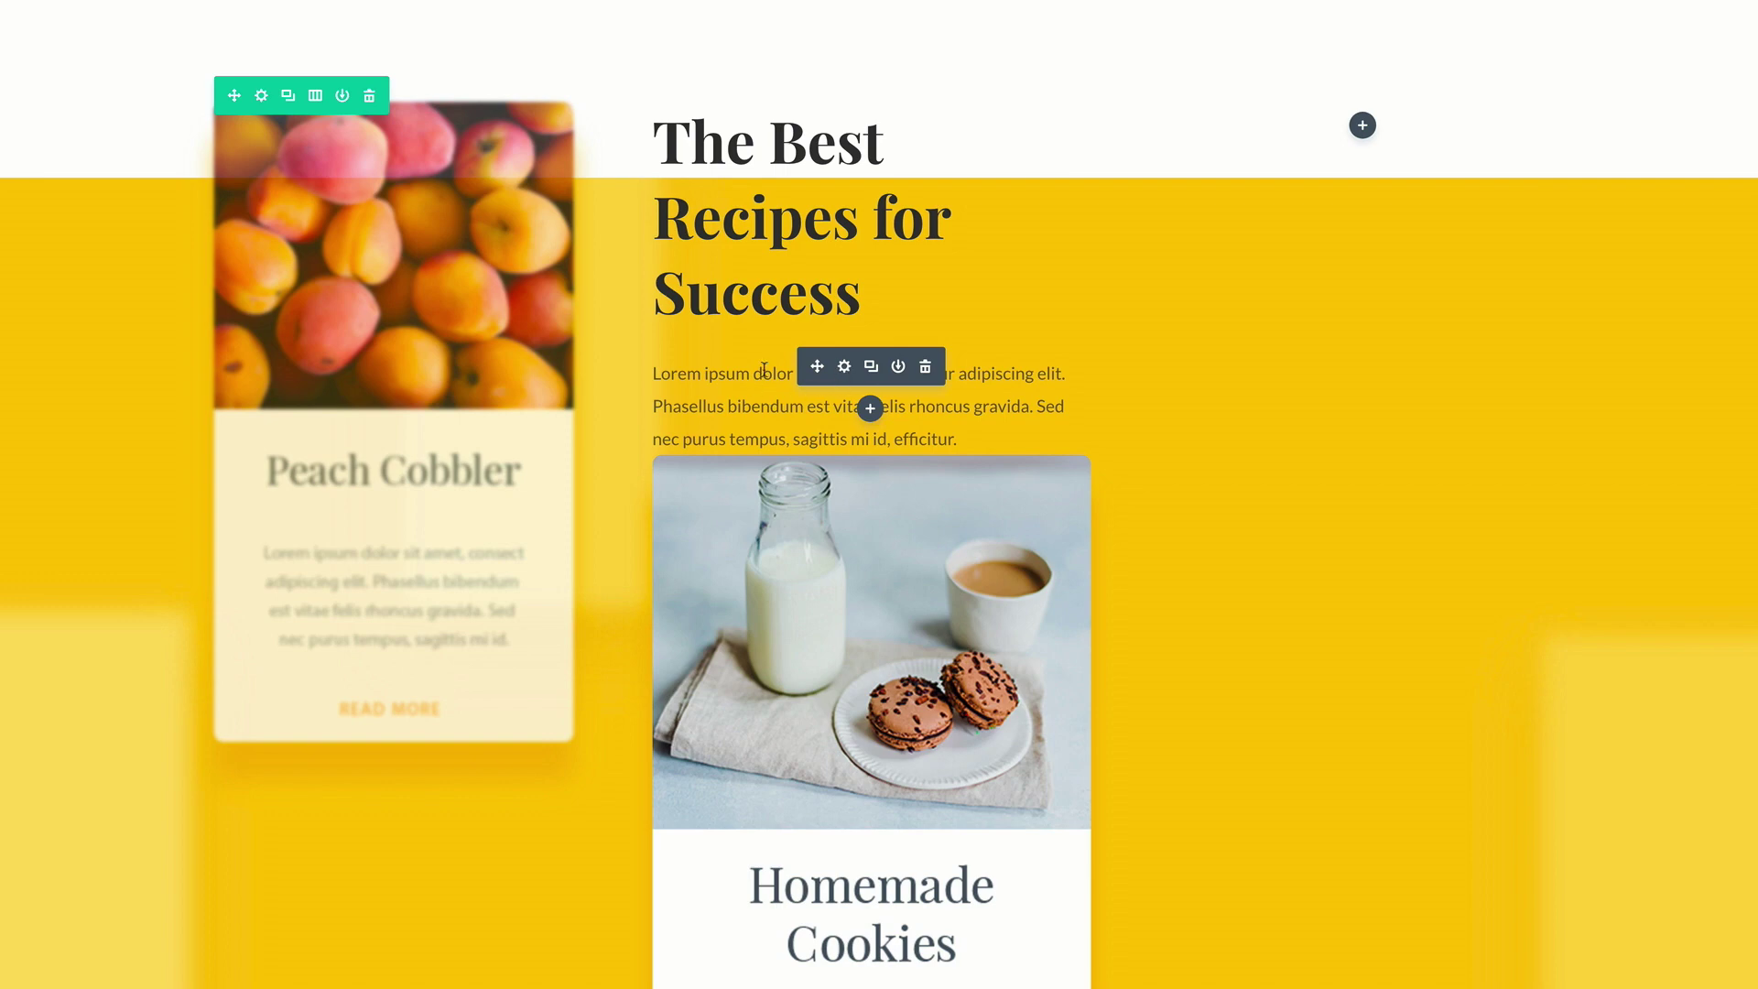
Set a 40px bottom margin on the paragraph module above the Homemade Cookies image
{"action": "left_click", "coordinate": [845, 367]}
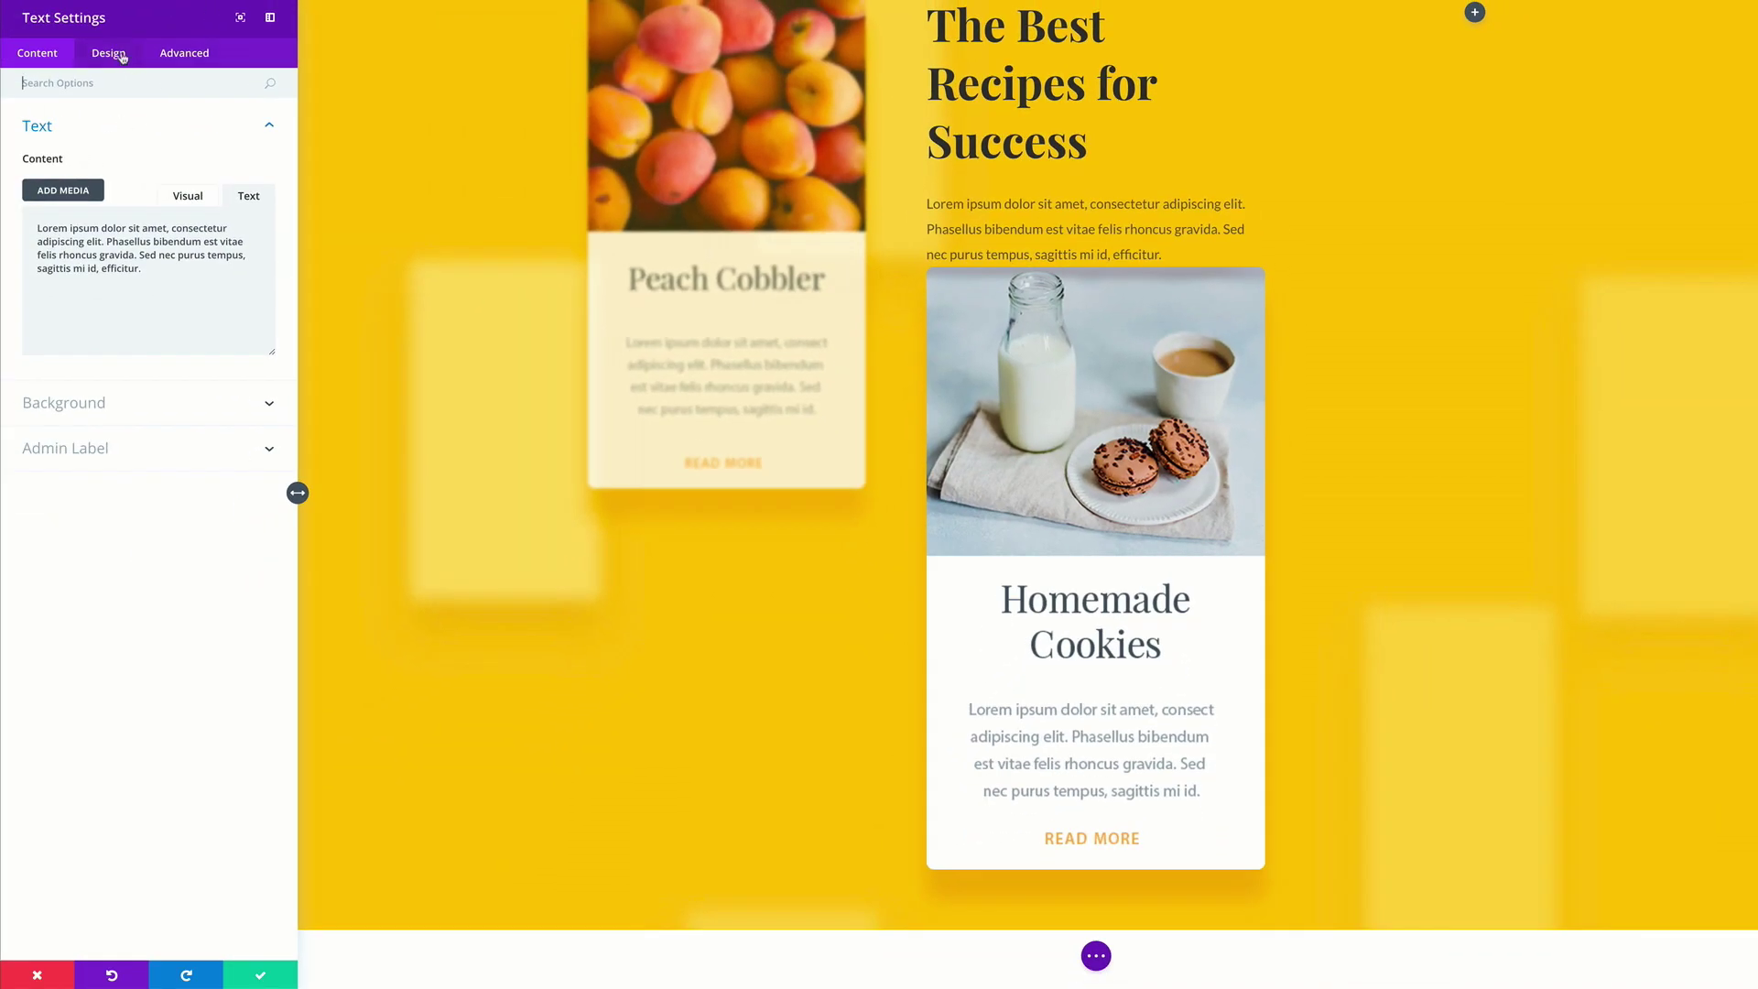
{"action": "left_click", "coordinate": [110, 53]}
{"action": "left_click", "coordinate": [71, 313]}
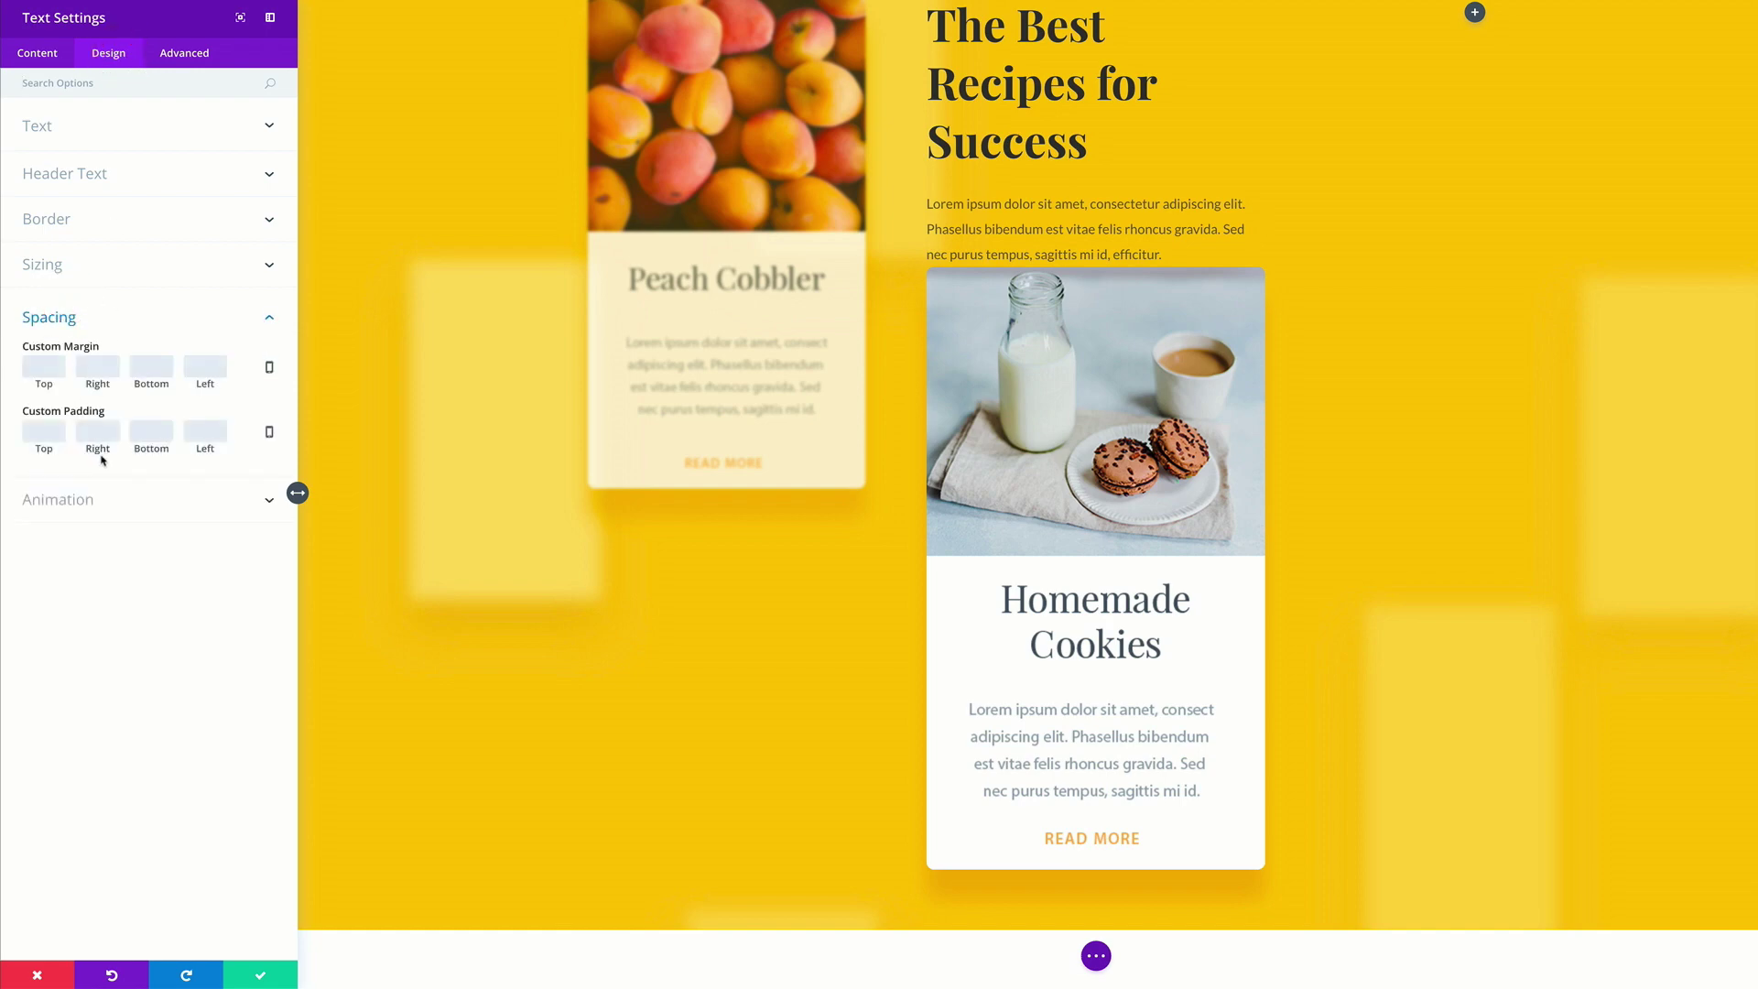
{"action": "left_click", "coordinate": [162, 366]}
{"action": "type", "text": "40"}
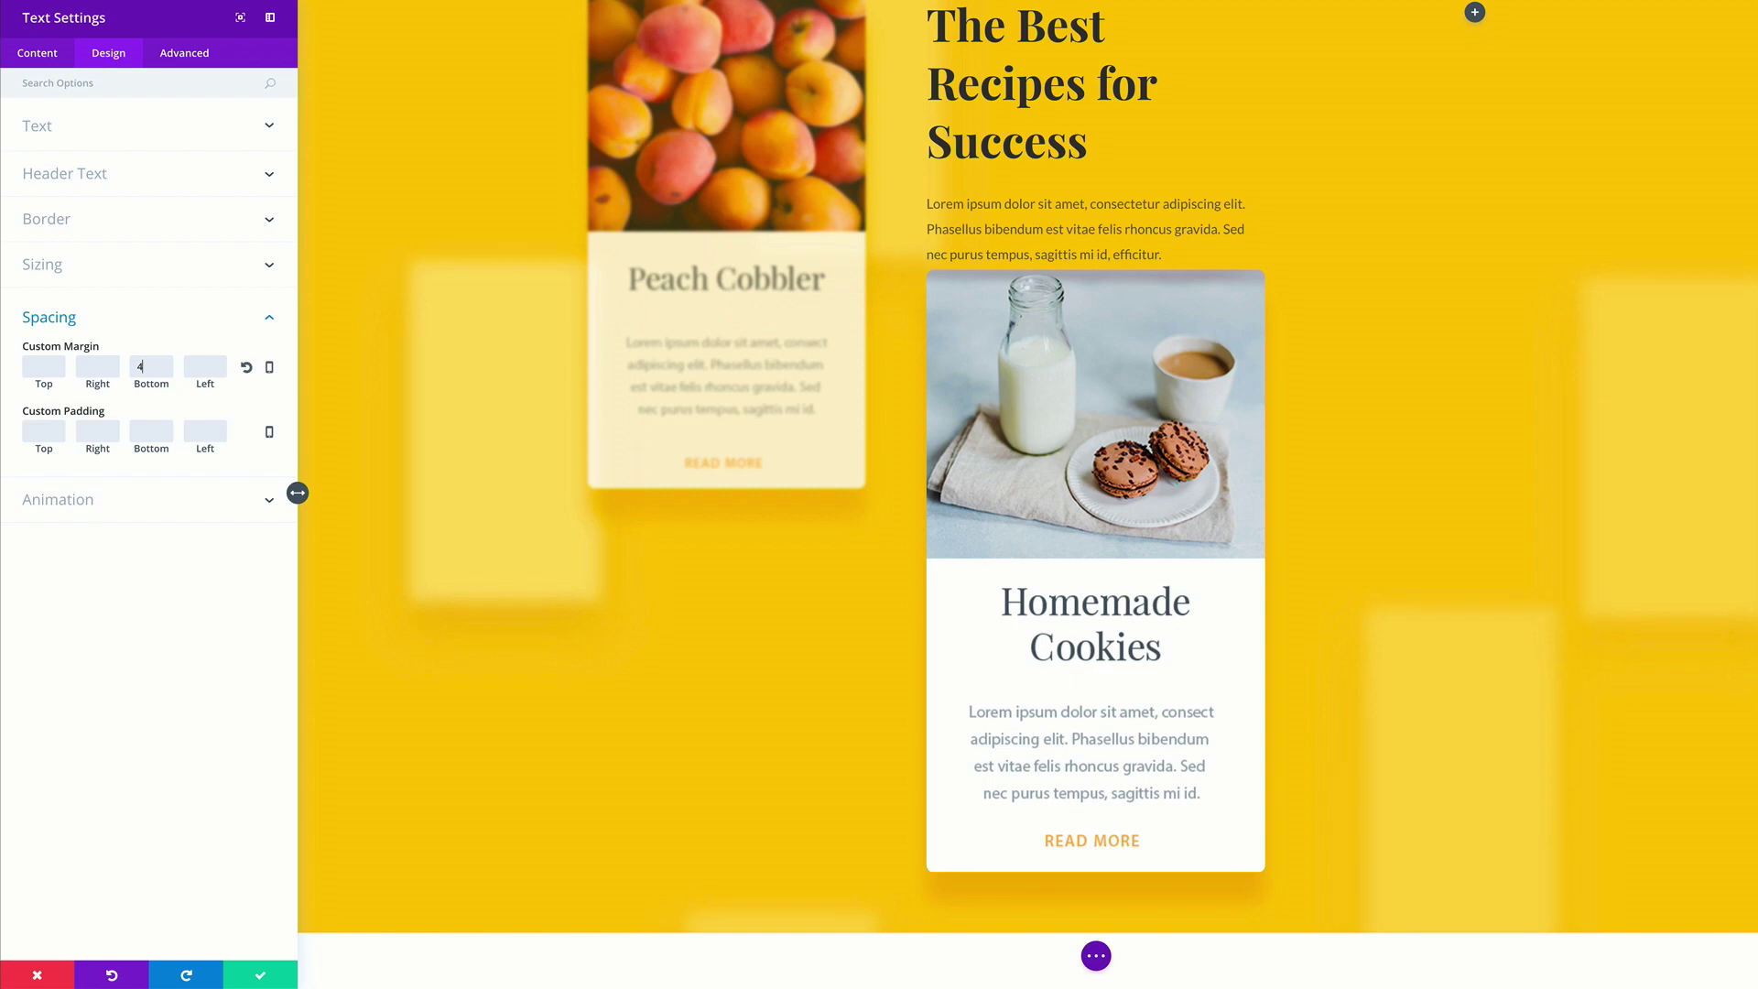
{"action": "left_click", "coordinate": [168, 655]}
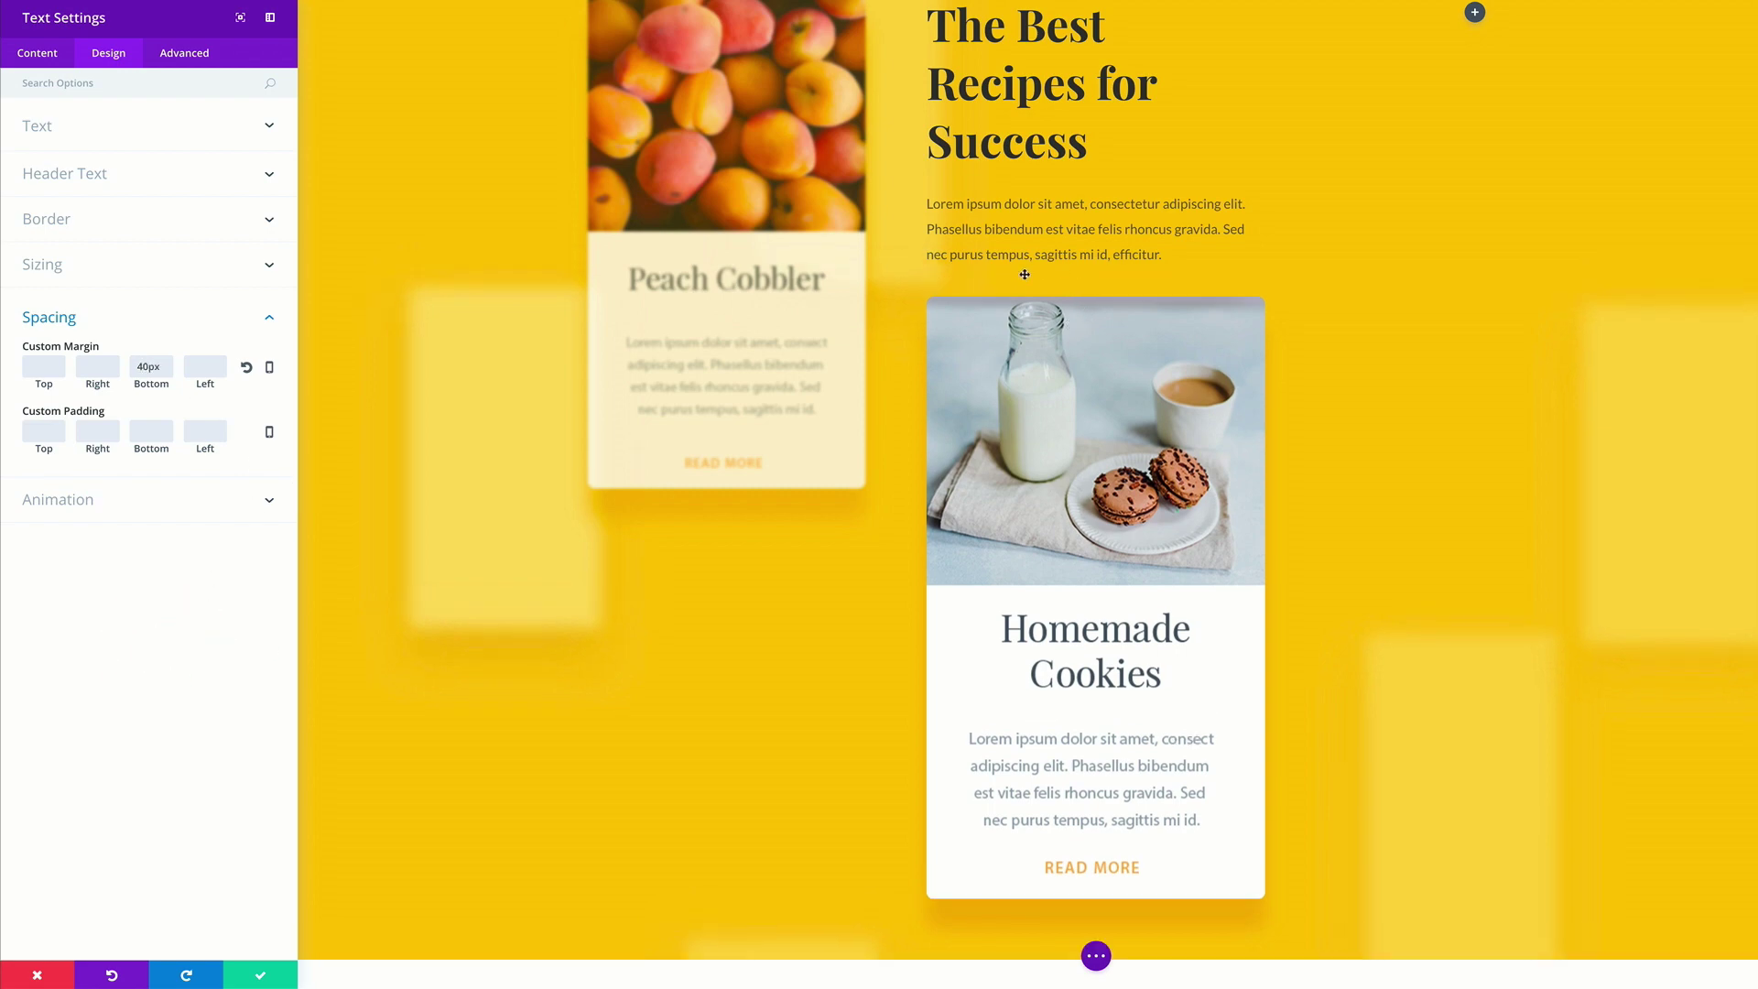
Save the paragraph module's settings and add an Image module to the empty third column
{"action": "scroll", "coordinate": [1095, 425], "scroll_direction": "up", "scroll_amount": 2}
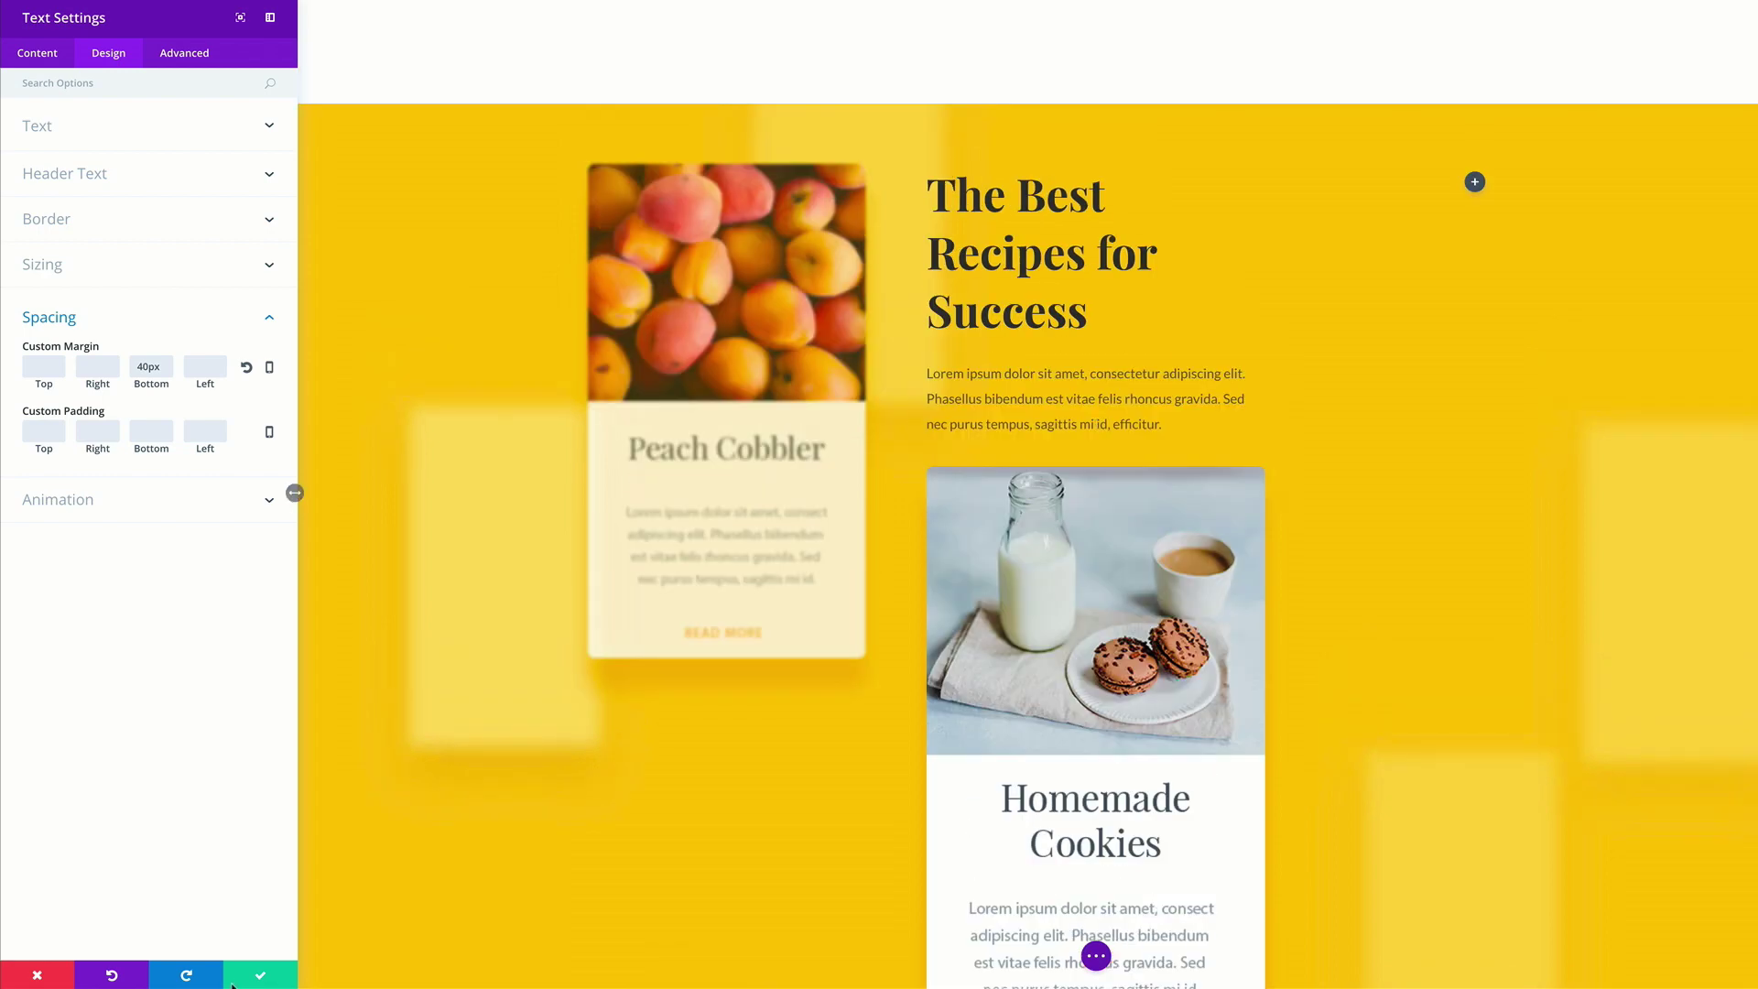
{"action": "left_click", "coordinate": [263, 976]}
{"action": "scroll", "coordinate": [278, 365], "scroll_direction": "up", "scroll_amount": 1}
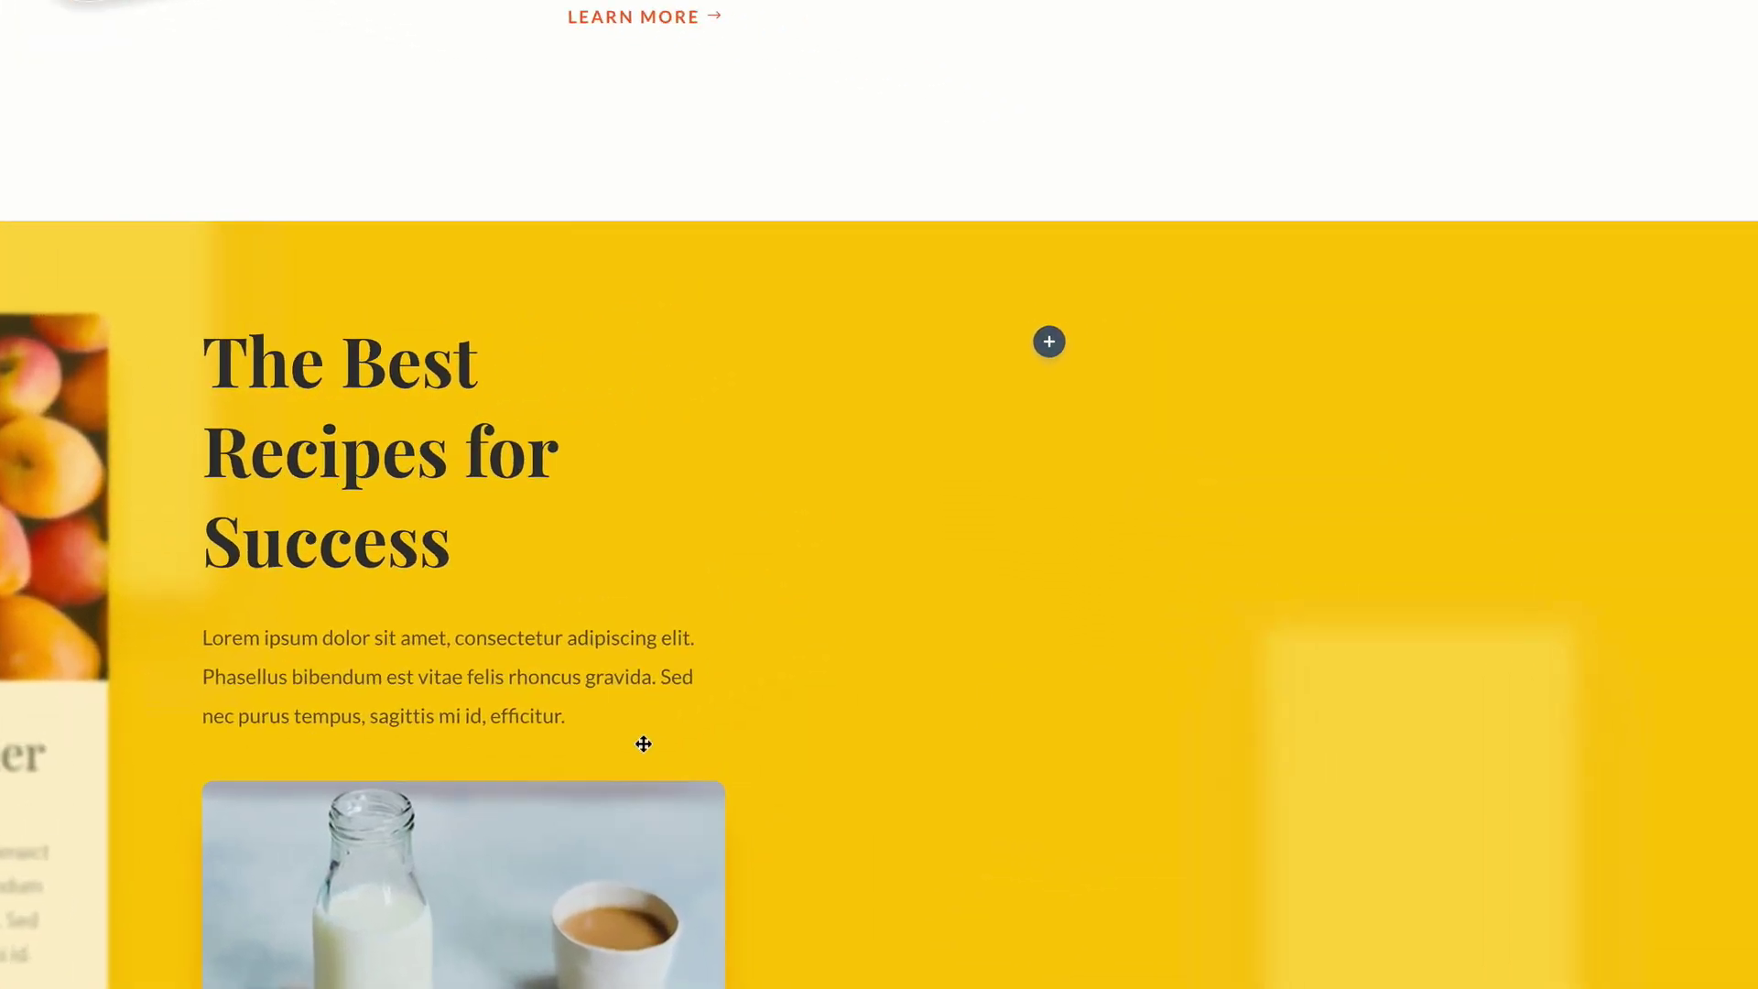
{"action": "left_click", "coordinate": [1048, 343]}
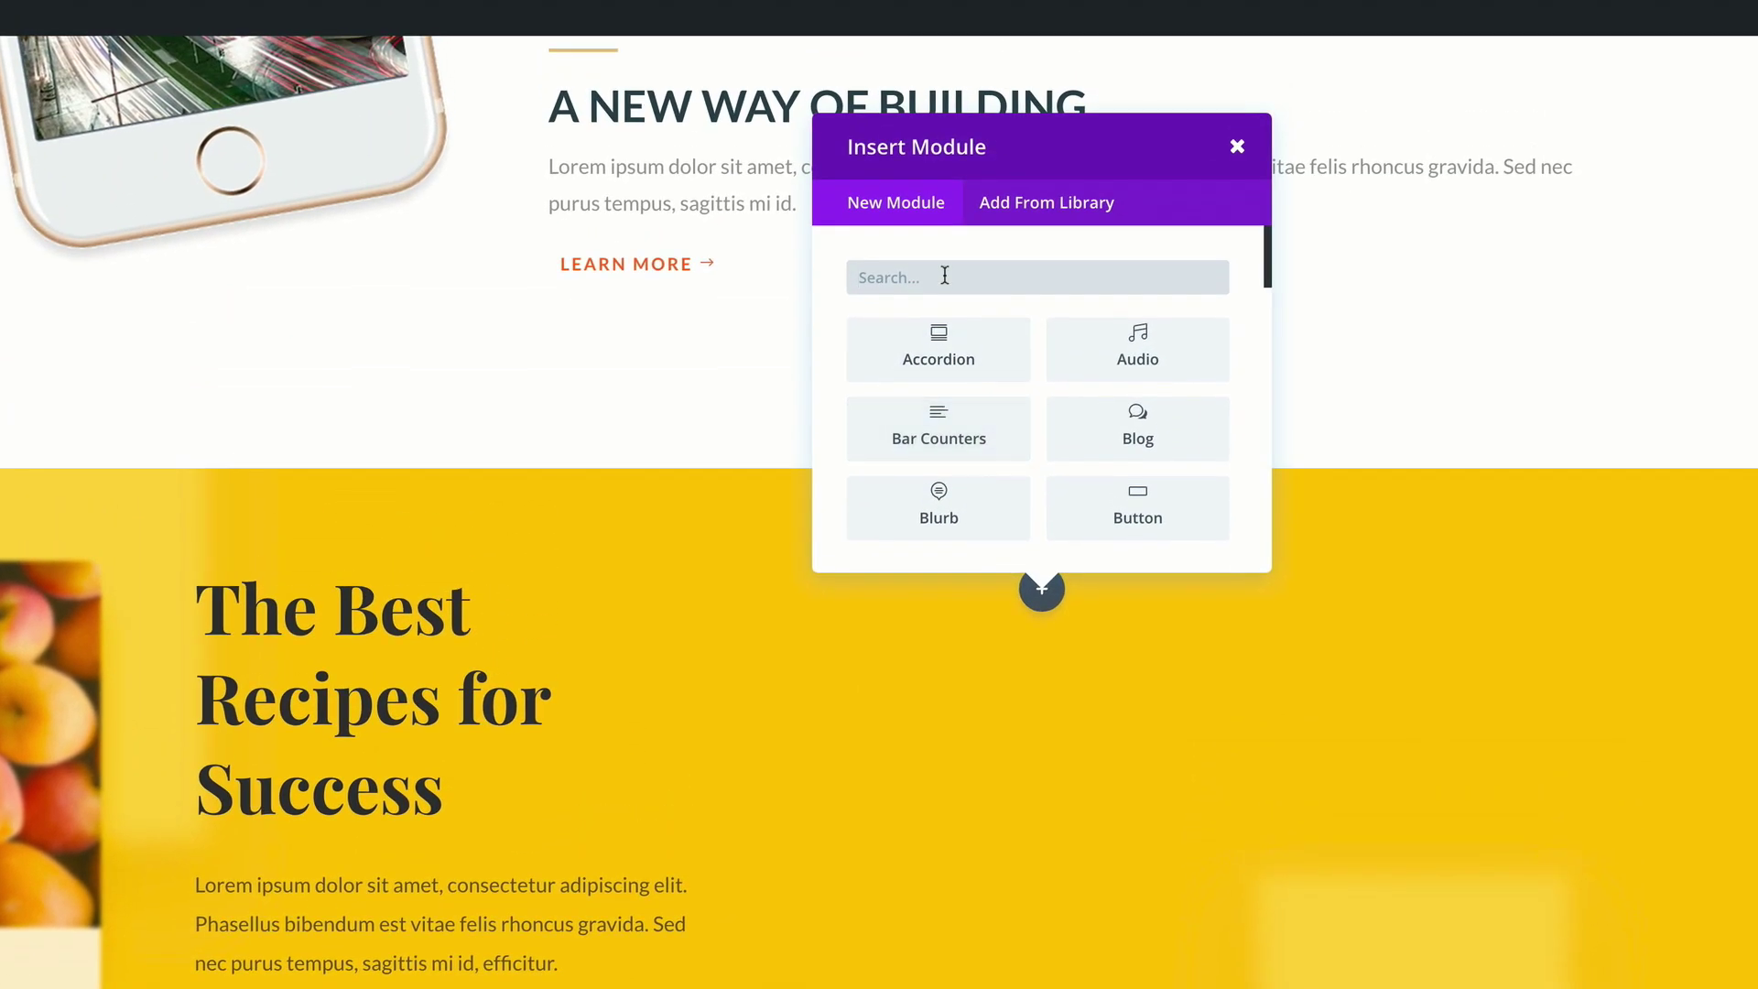
{"action": "type", "text": "ima"}
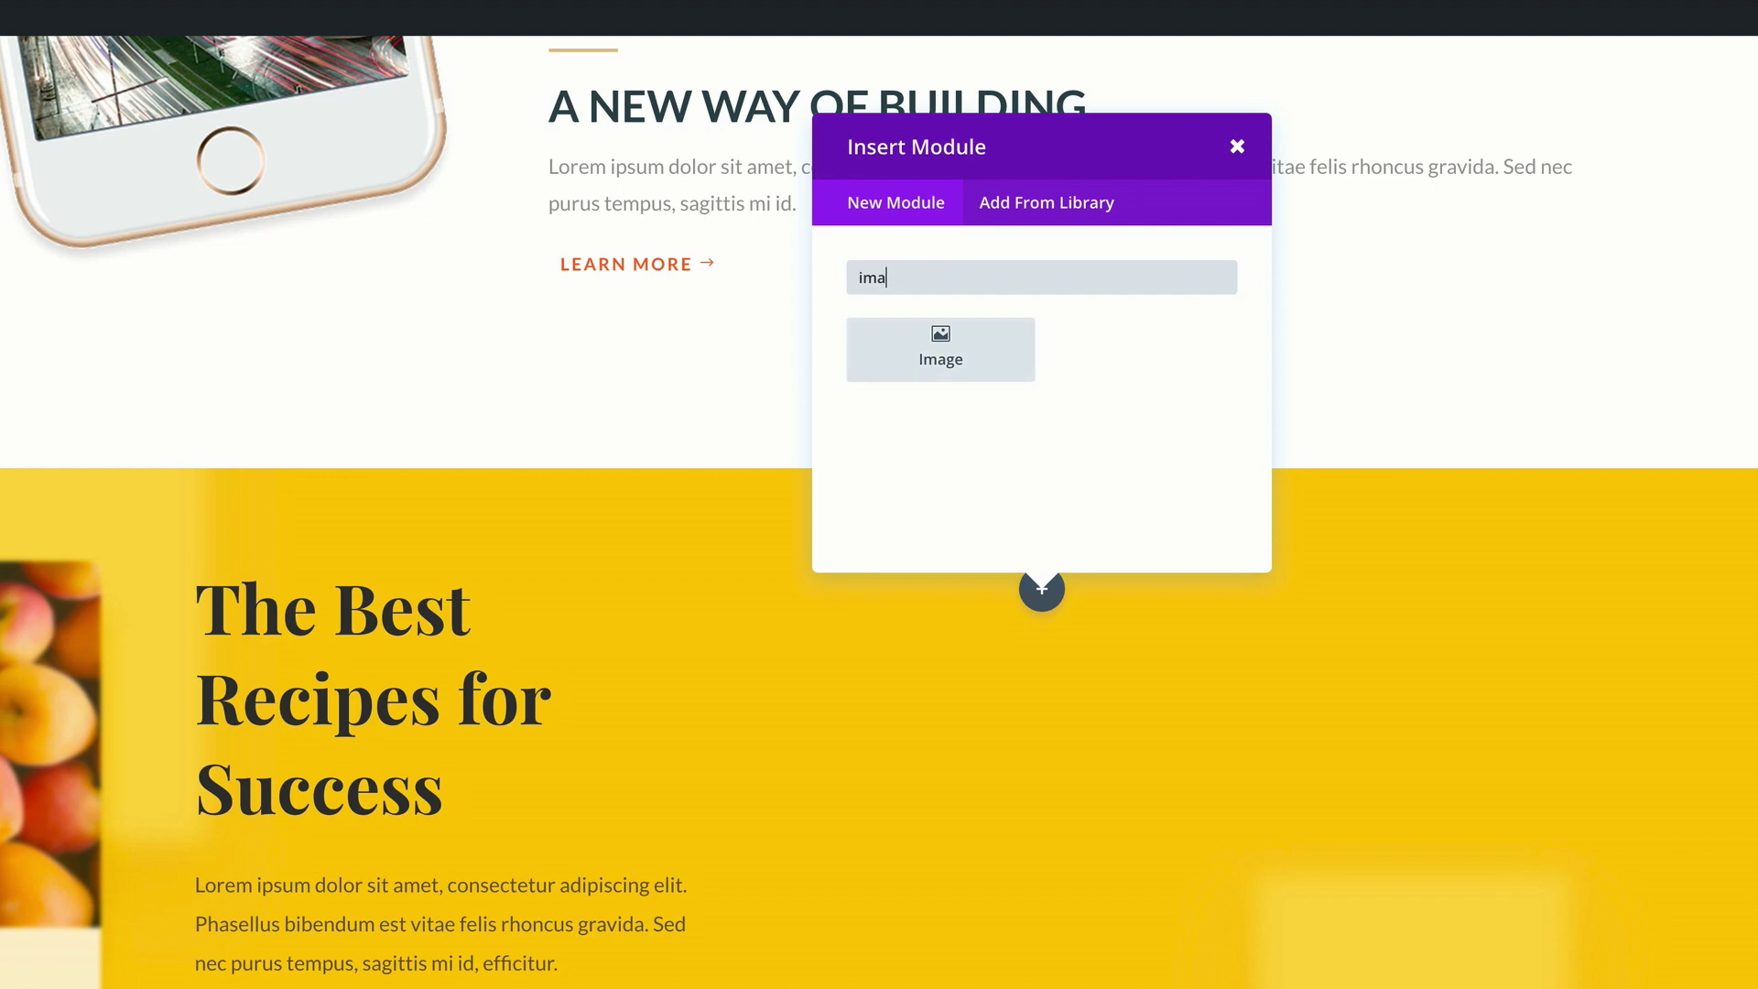
{"action": "left_click", "coordinate": [941, 355]}
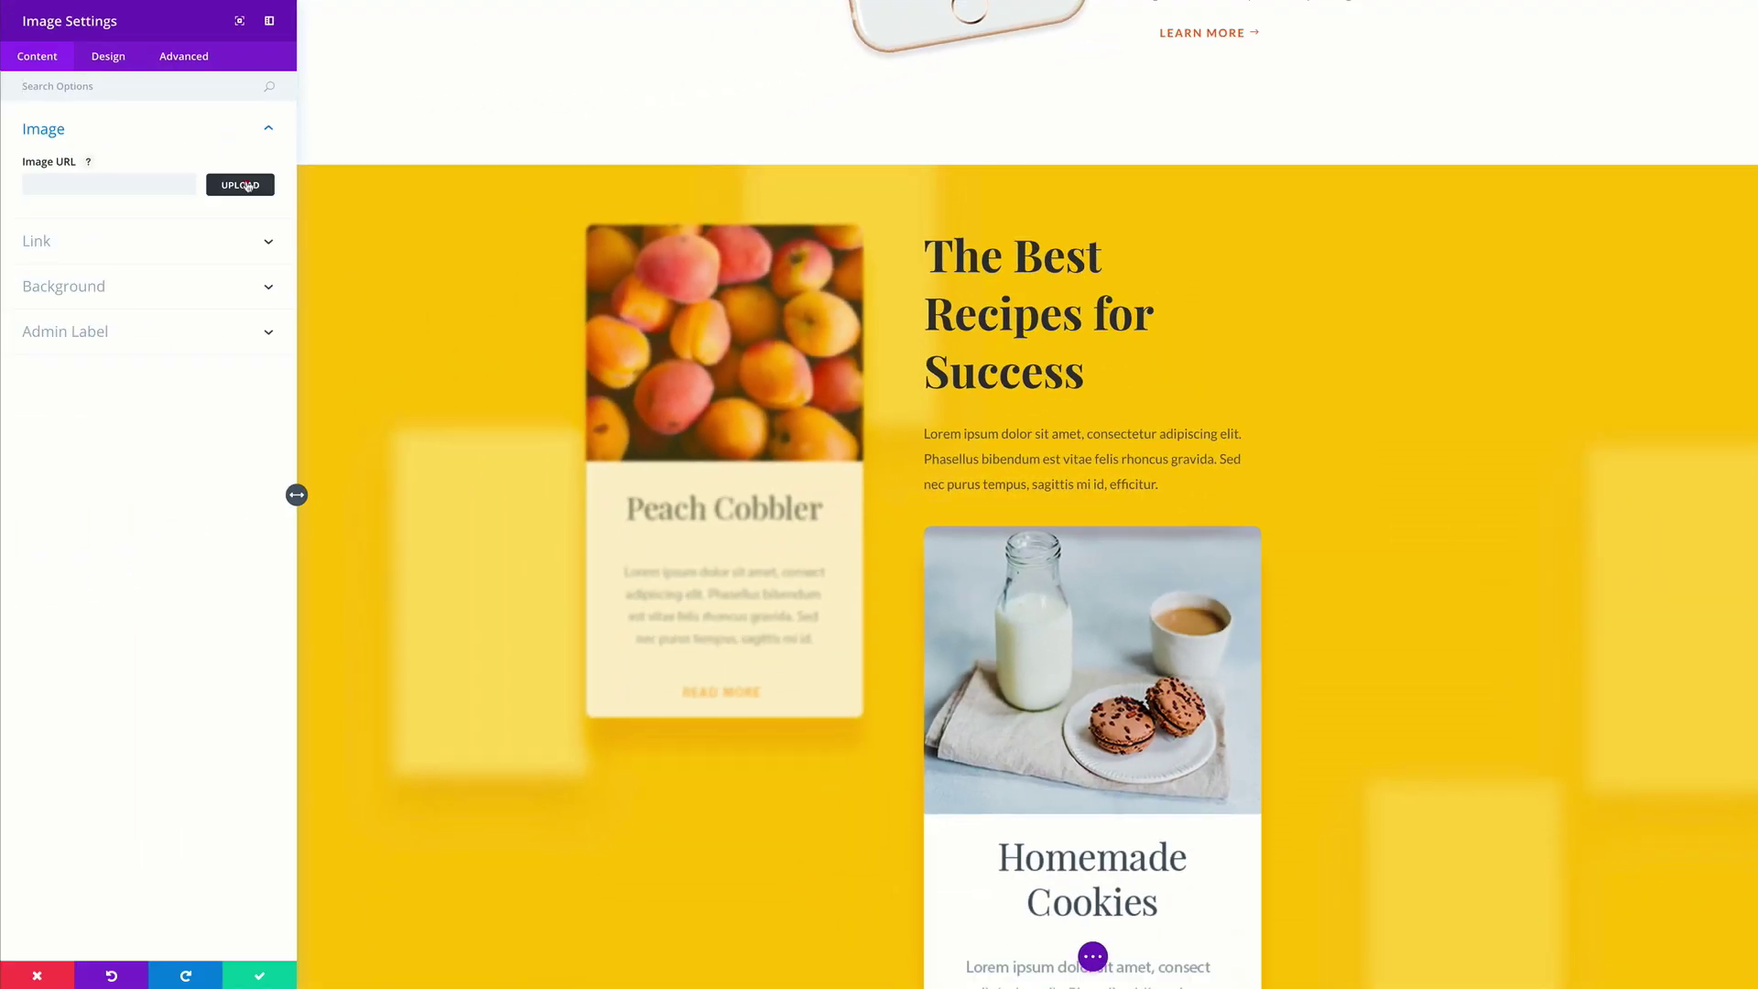
Use the Chili recipe card from the media library as the third column's image
{"action": "left_click", "coordinate": [247, 186]}
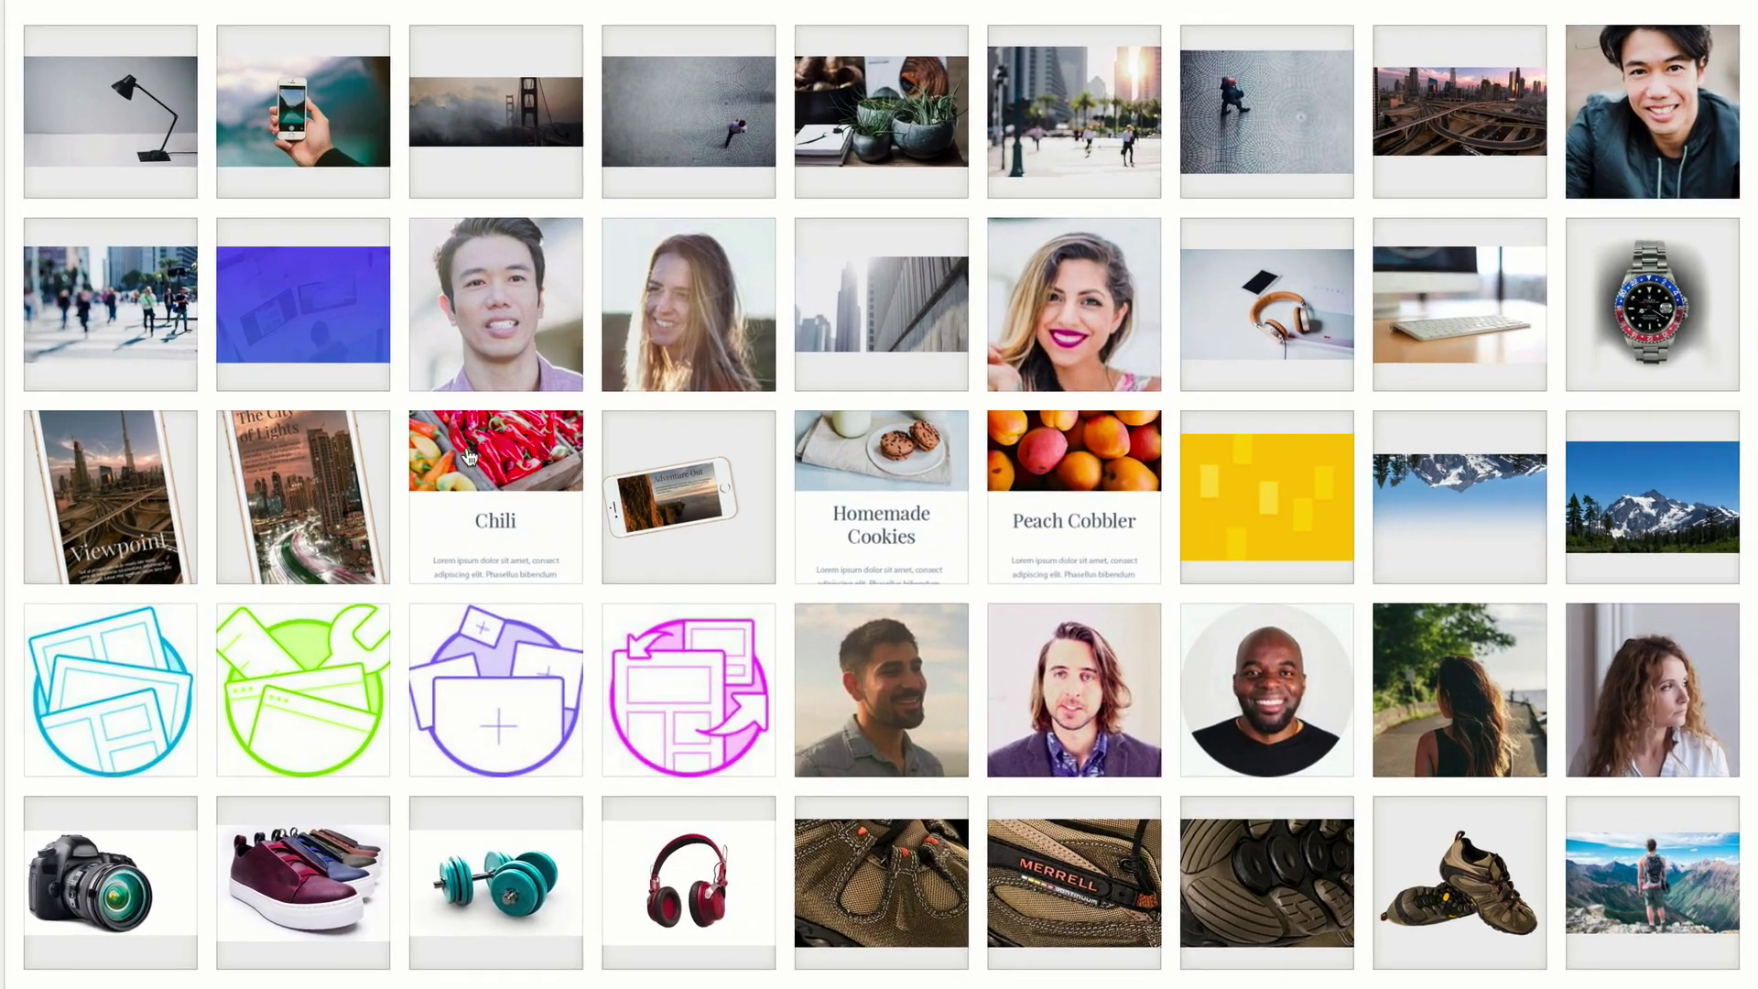
{"action": "left_click", "coordinate": [501, 460]}
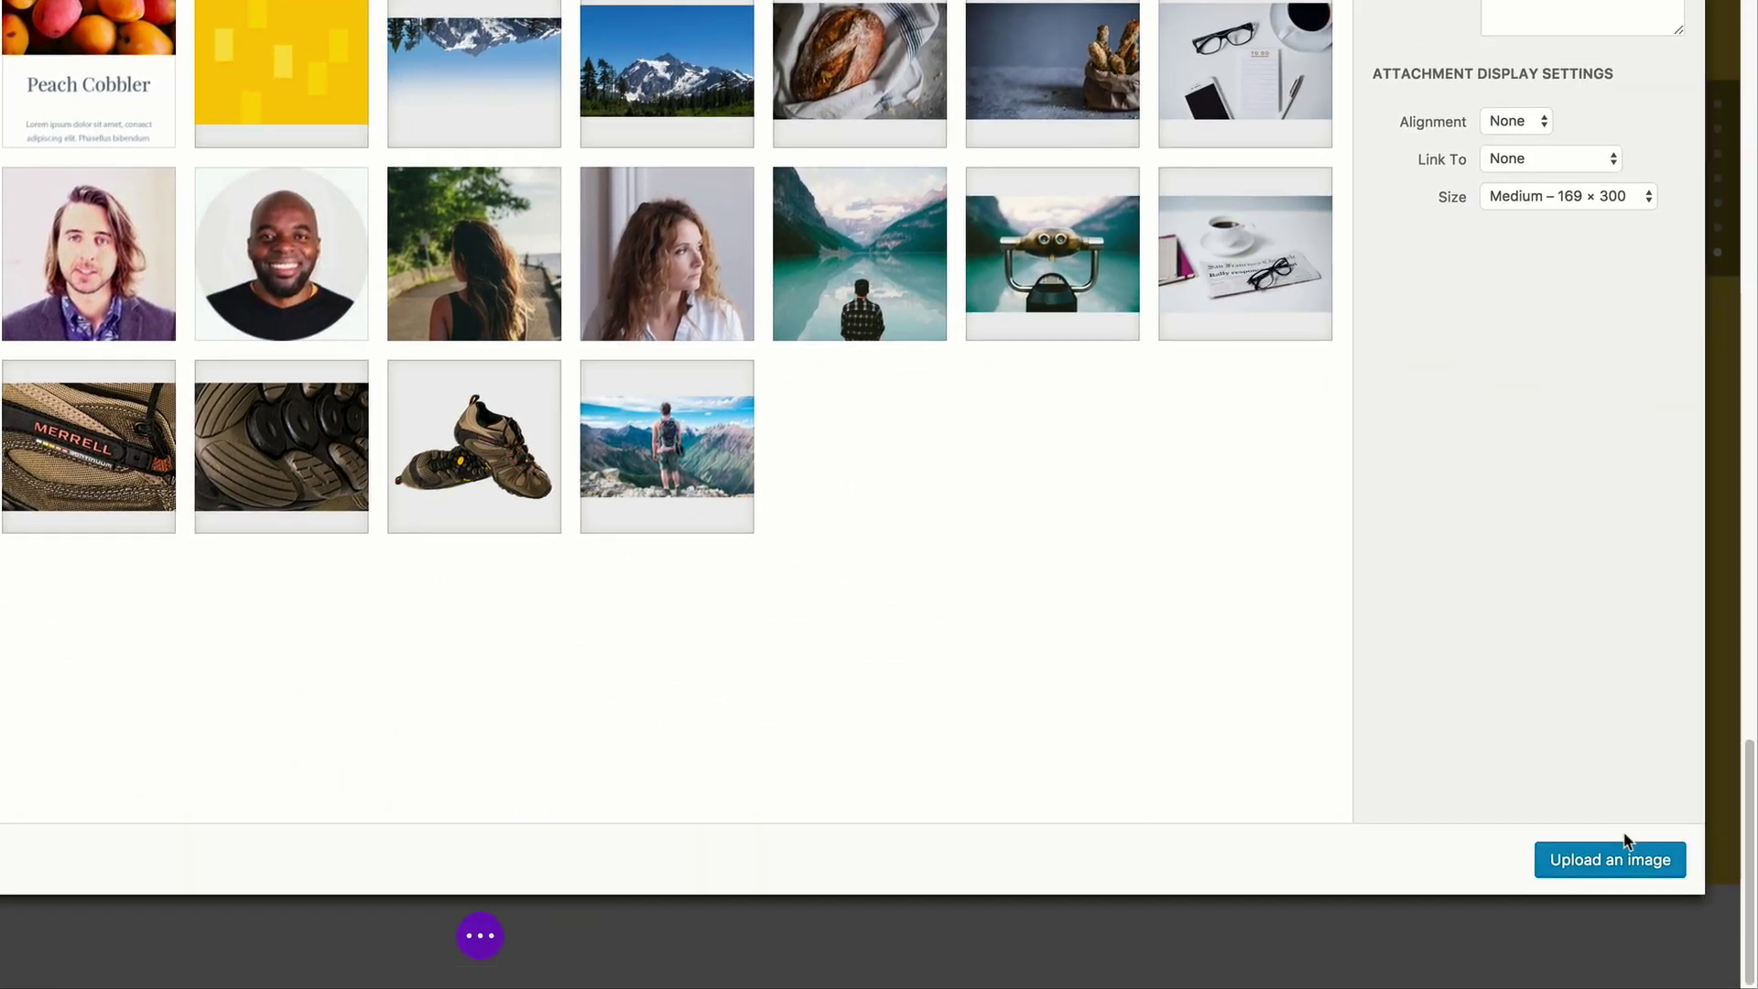
{"action": "left_click", "coordinate": [1621, 861]}
{"action": "scroll", "coordinate": [1401, 641], "scroll_direction": "down", "scroll_amount": 1}
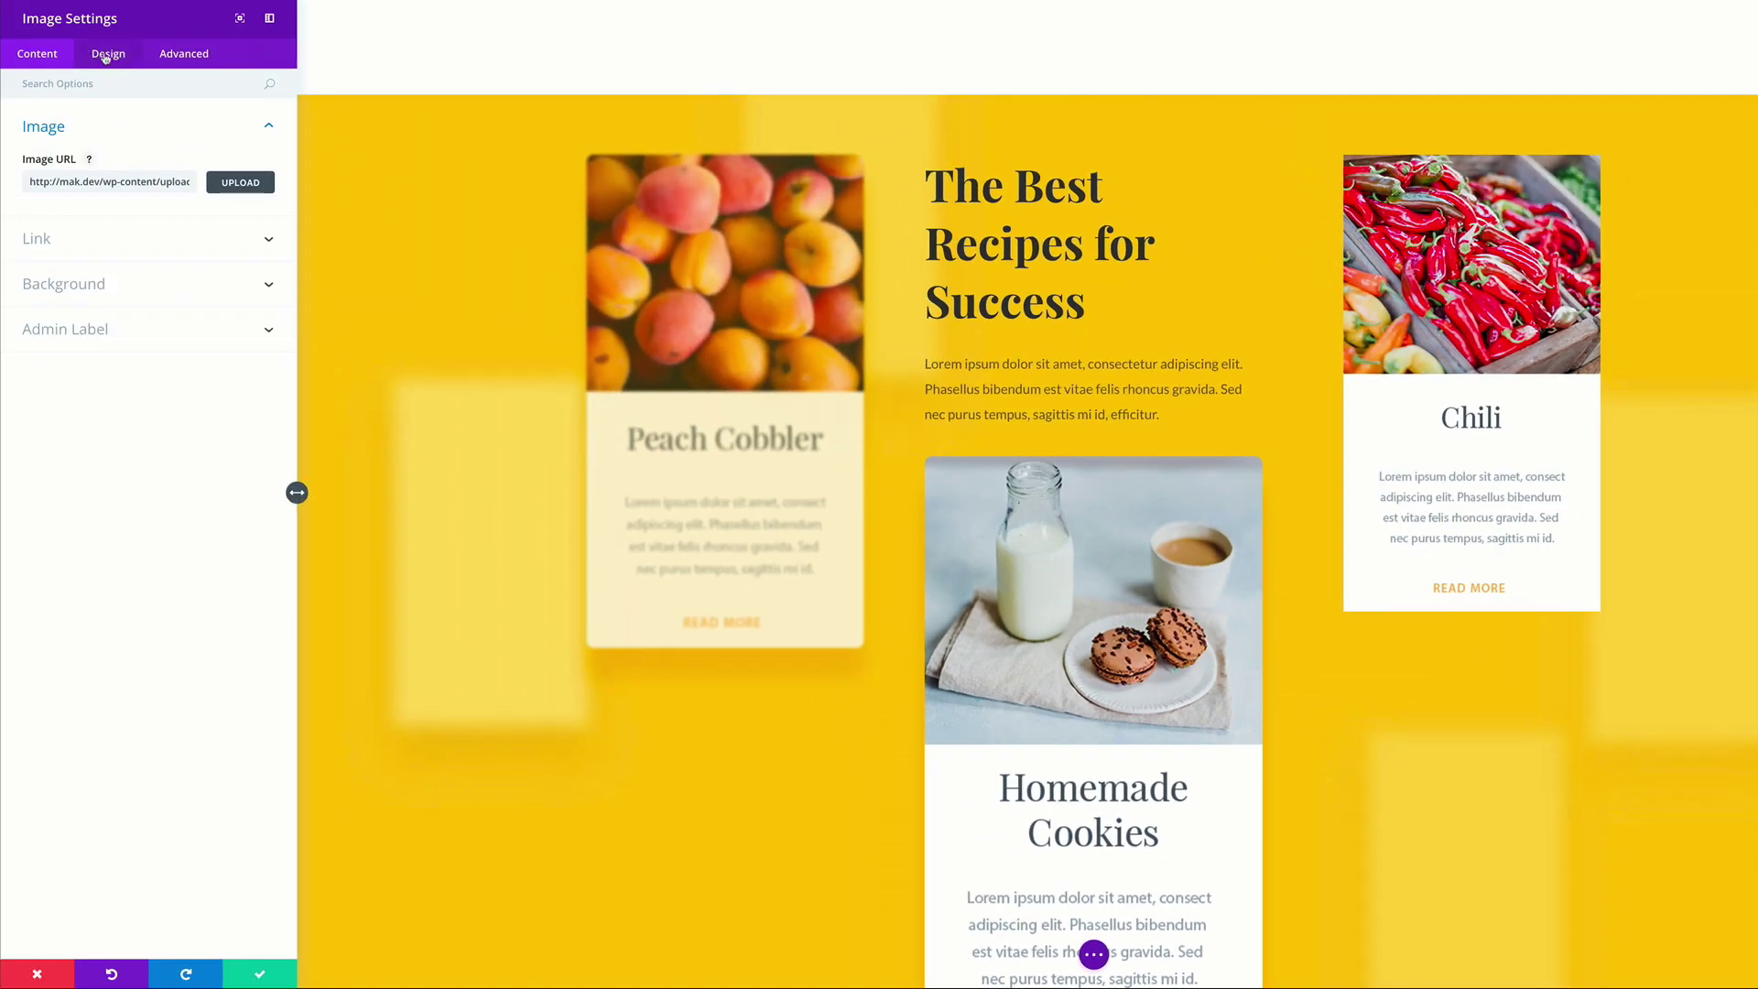
Force the Chili image to the full width of its column
{"action": "left_click", "coordinate": [107, 55]}
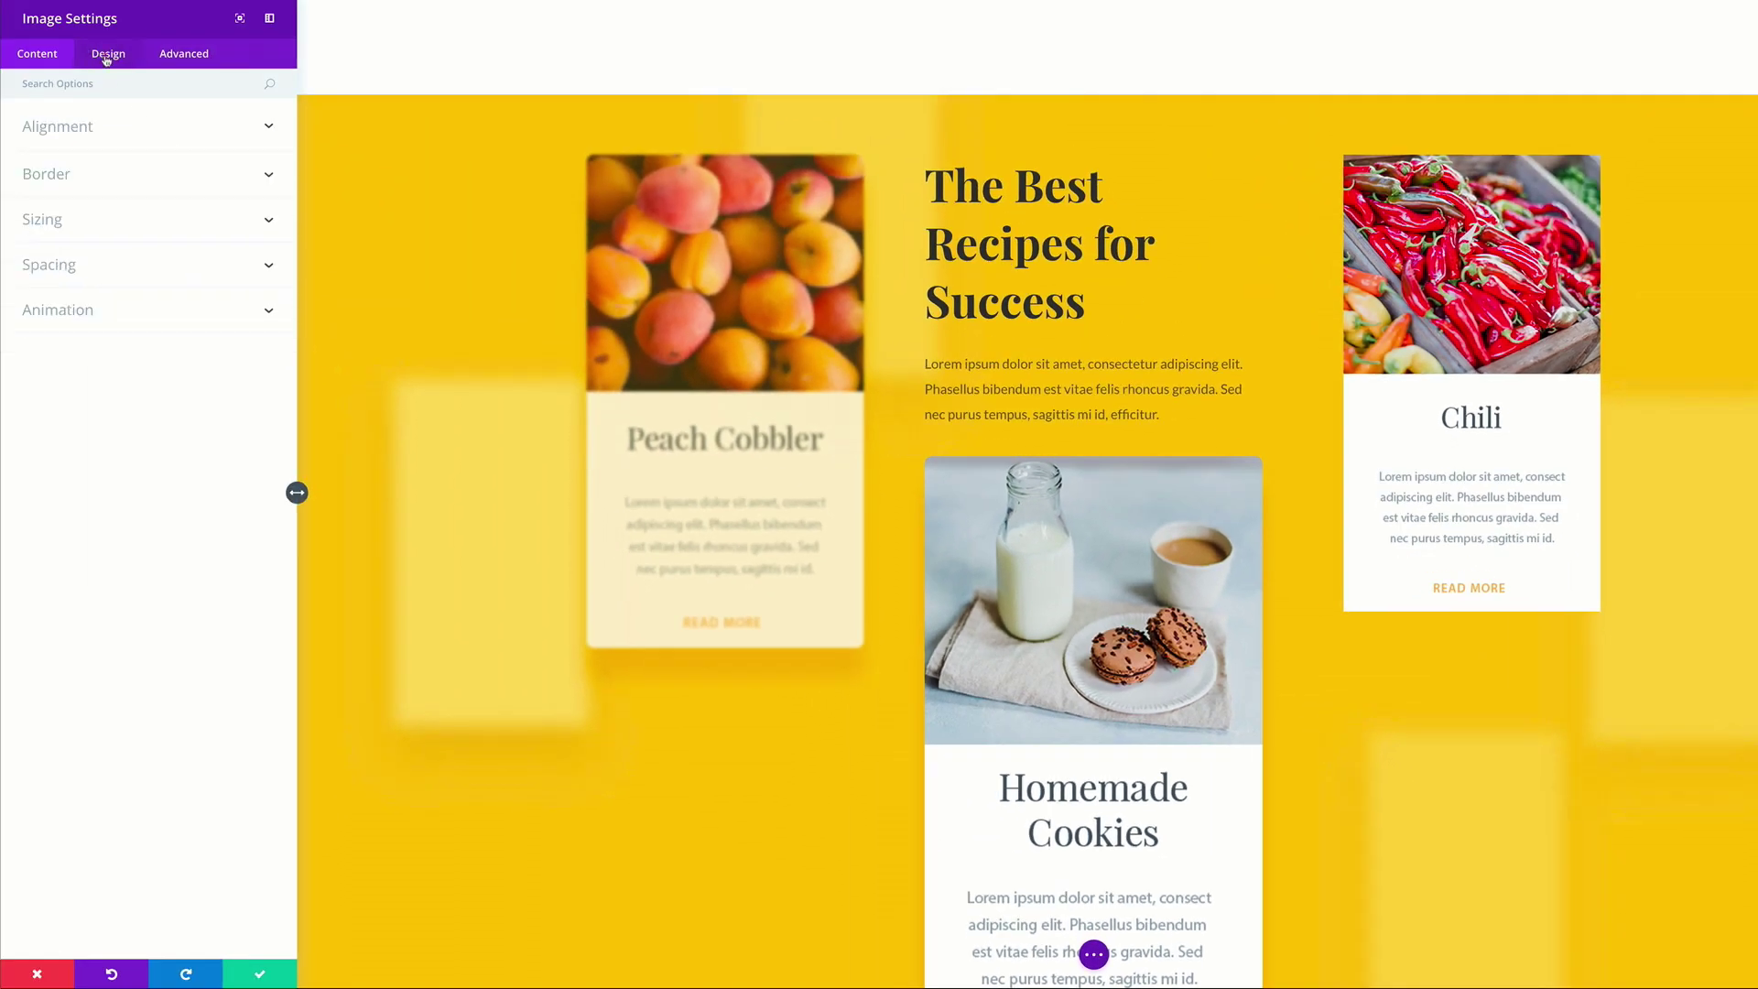
{"action": "left_click", "coordinate": [53, 222]}
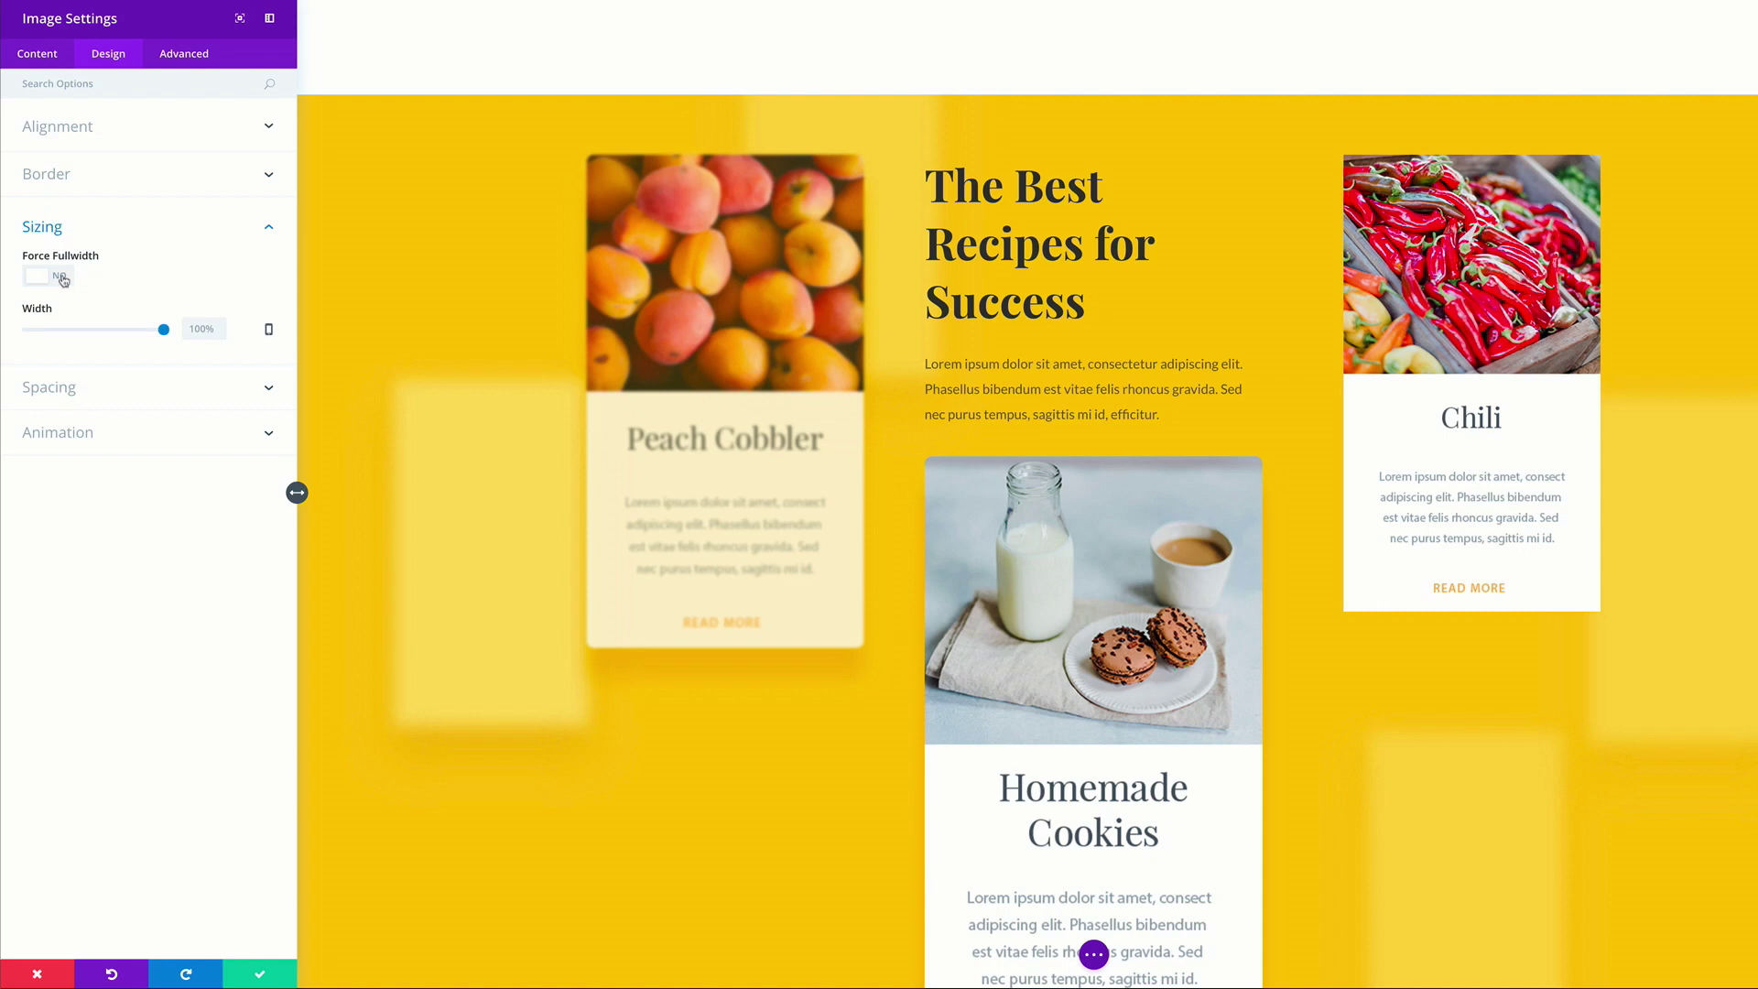
{"action": "left_click", "coordinate": [63, 280]}
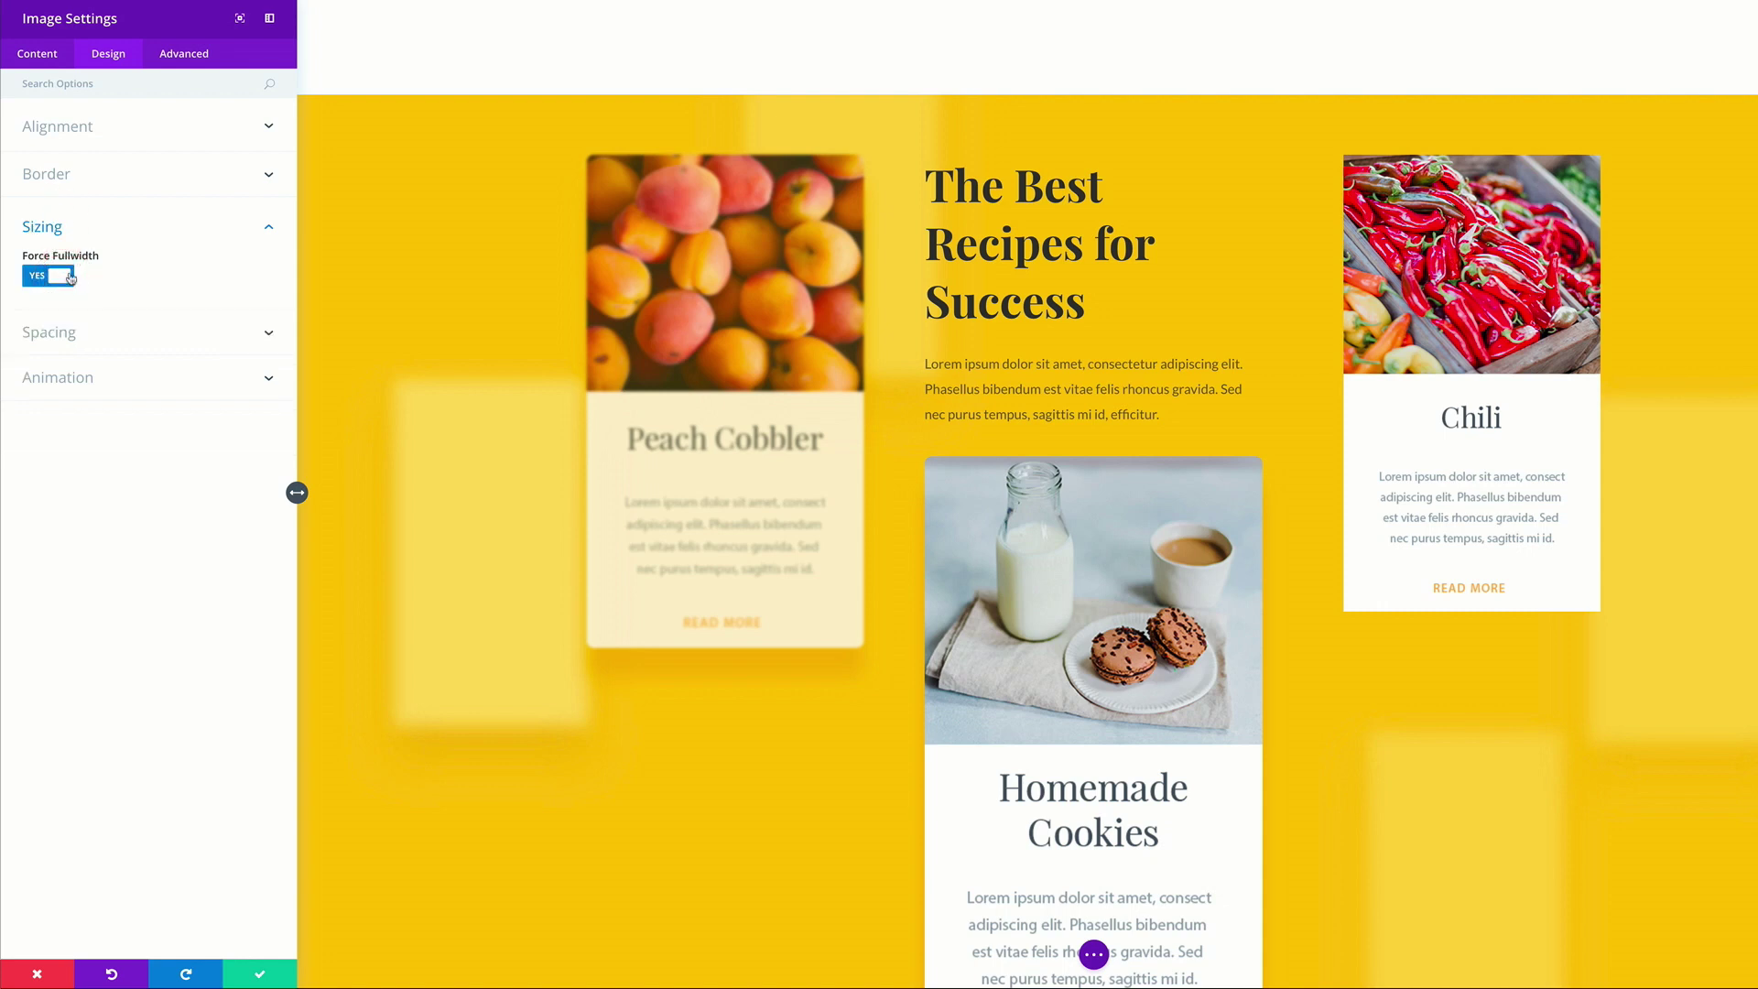
Set a 20% custom top margin on the Chili image
{"action": "left_click", "coordinate": [73, 336]}
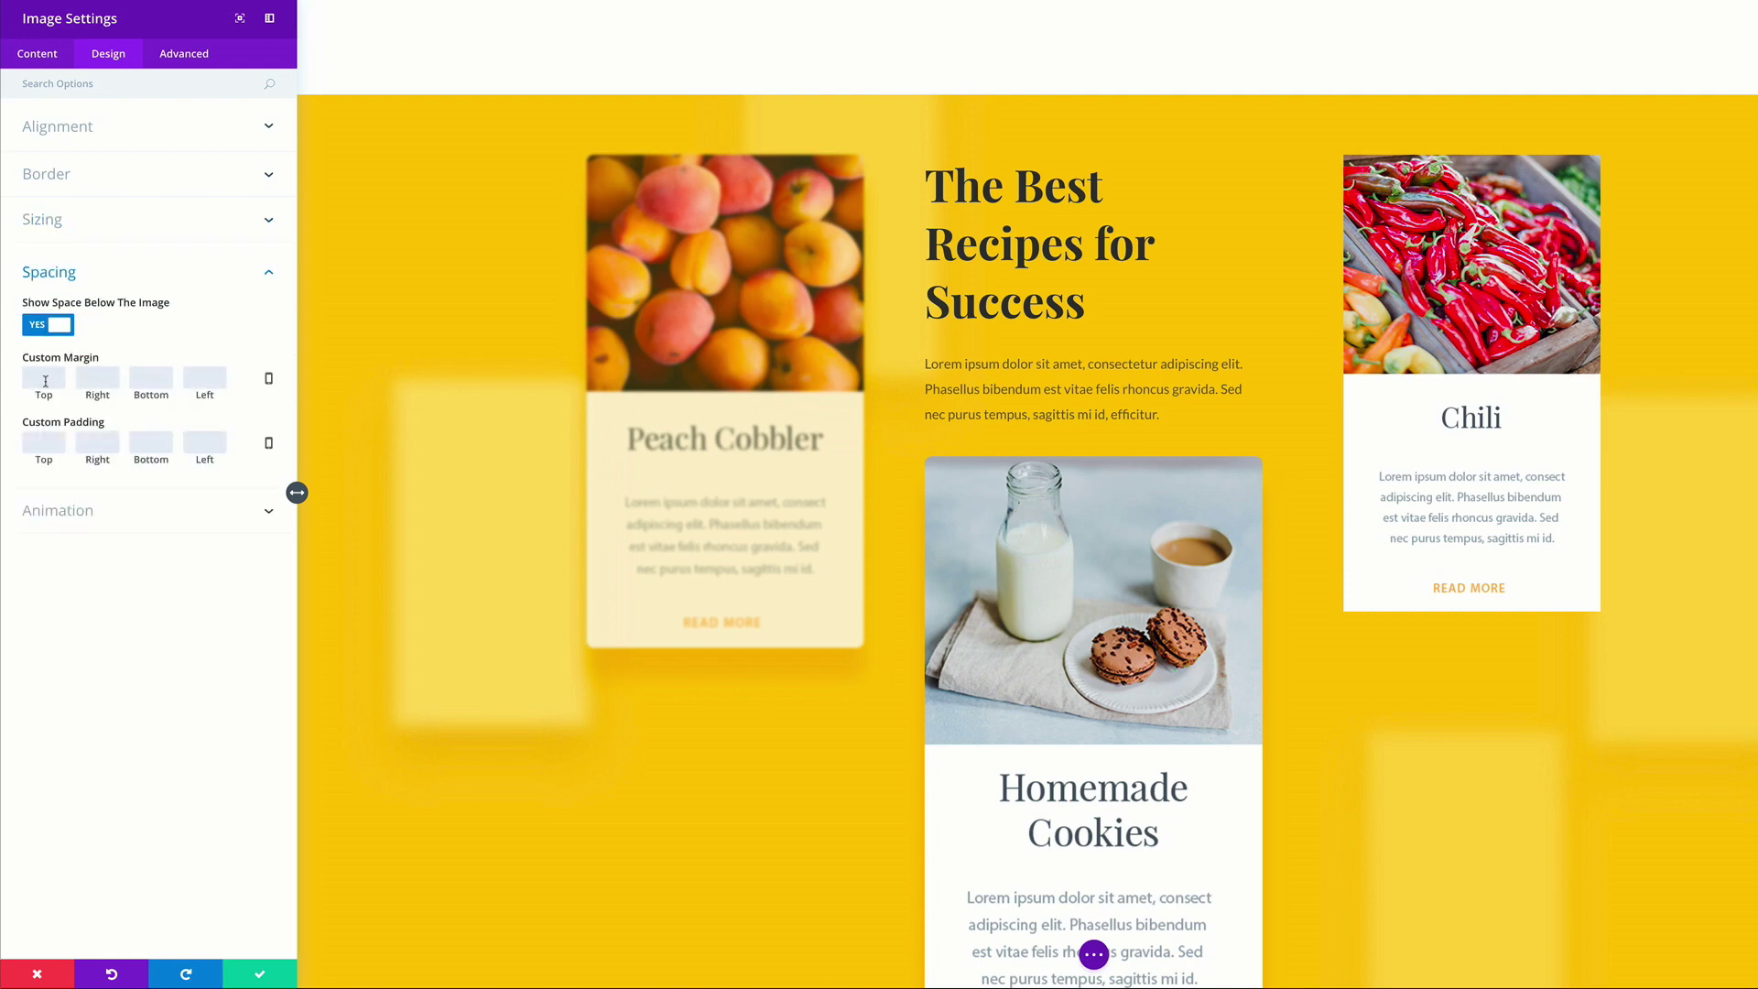
{"action": "left_click", "coordinate": [44, 379]}
{"action": "type", "text": "20%"}
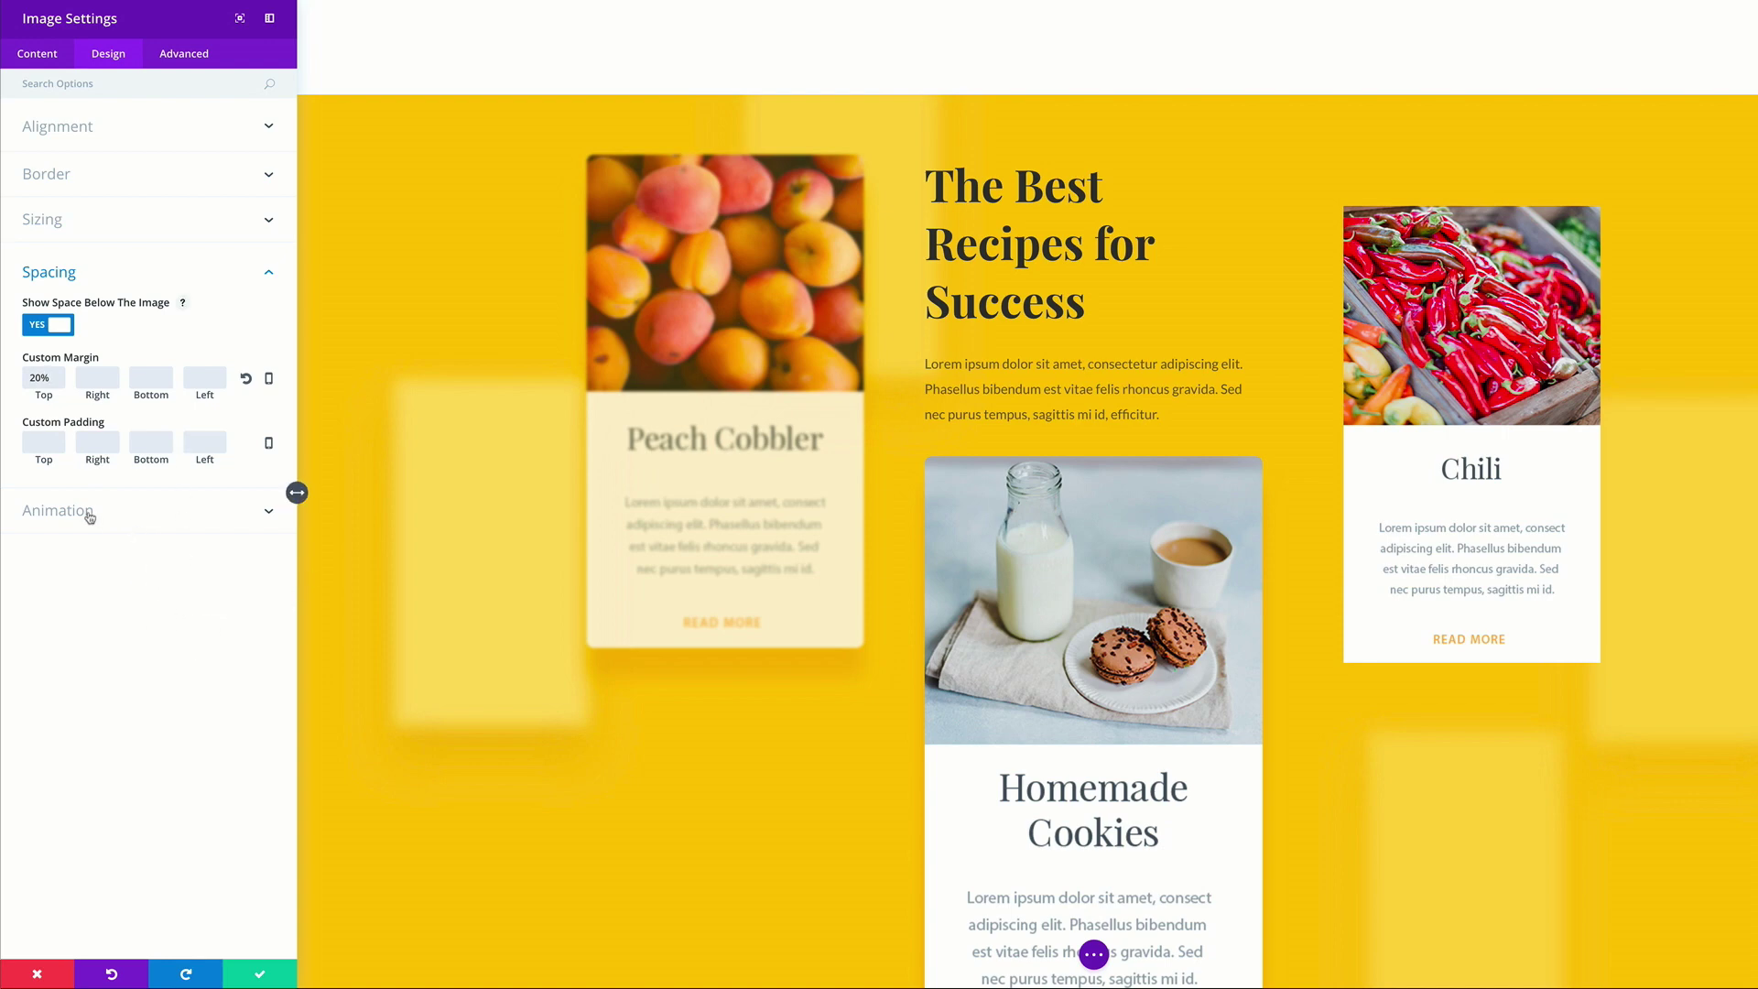
Give the Chili image a Slide animation with direction Up and 30% intensity
{"action": "left_click", "coordinate": [89, 517]}
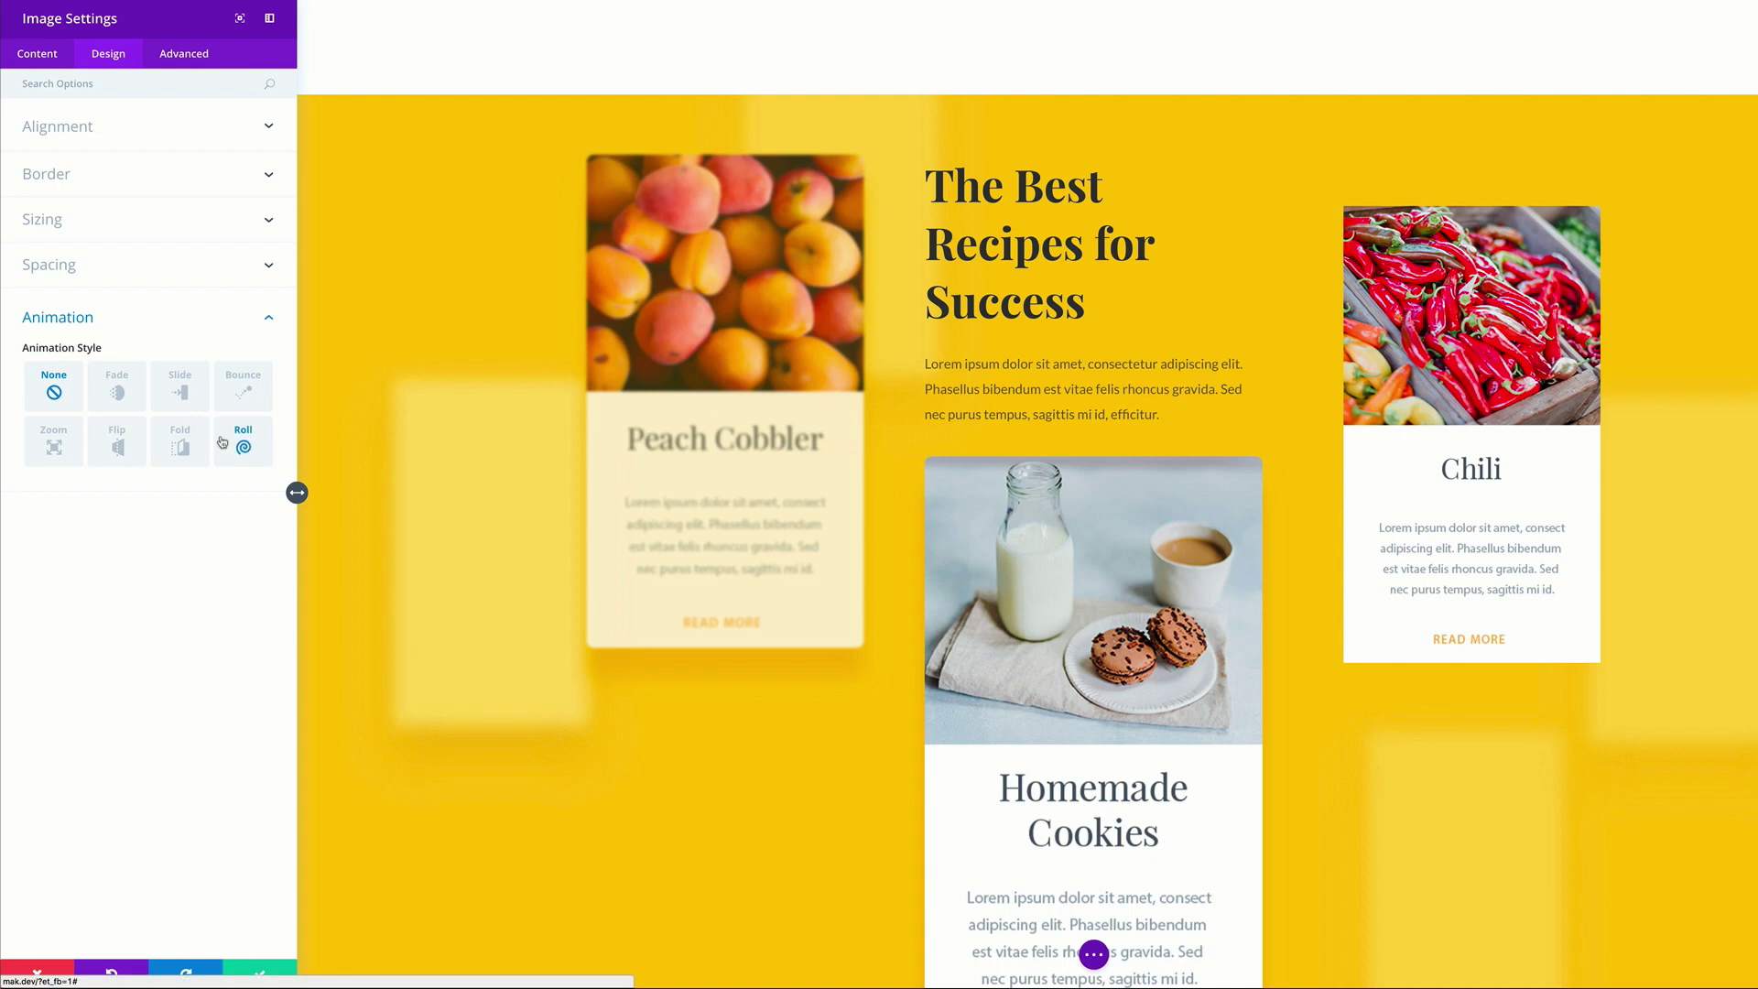
{"action": "left_click", "coordinate": [182, 391]}
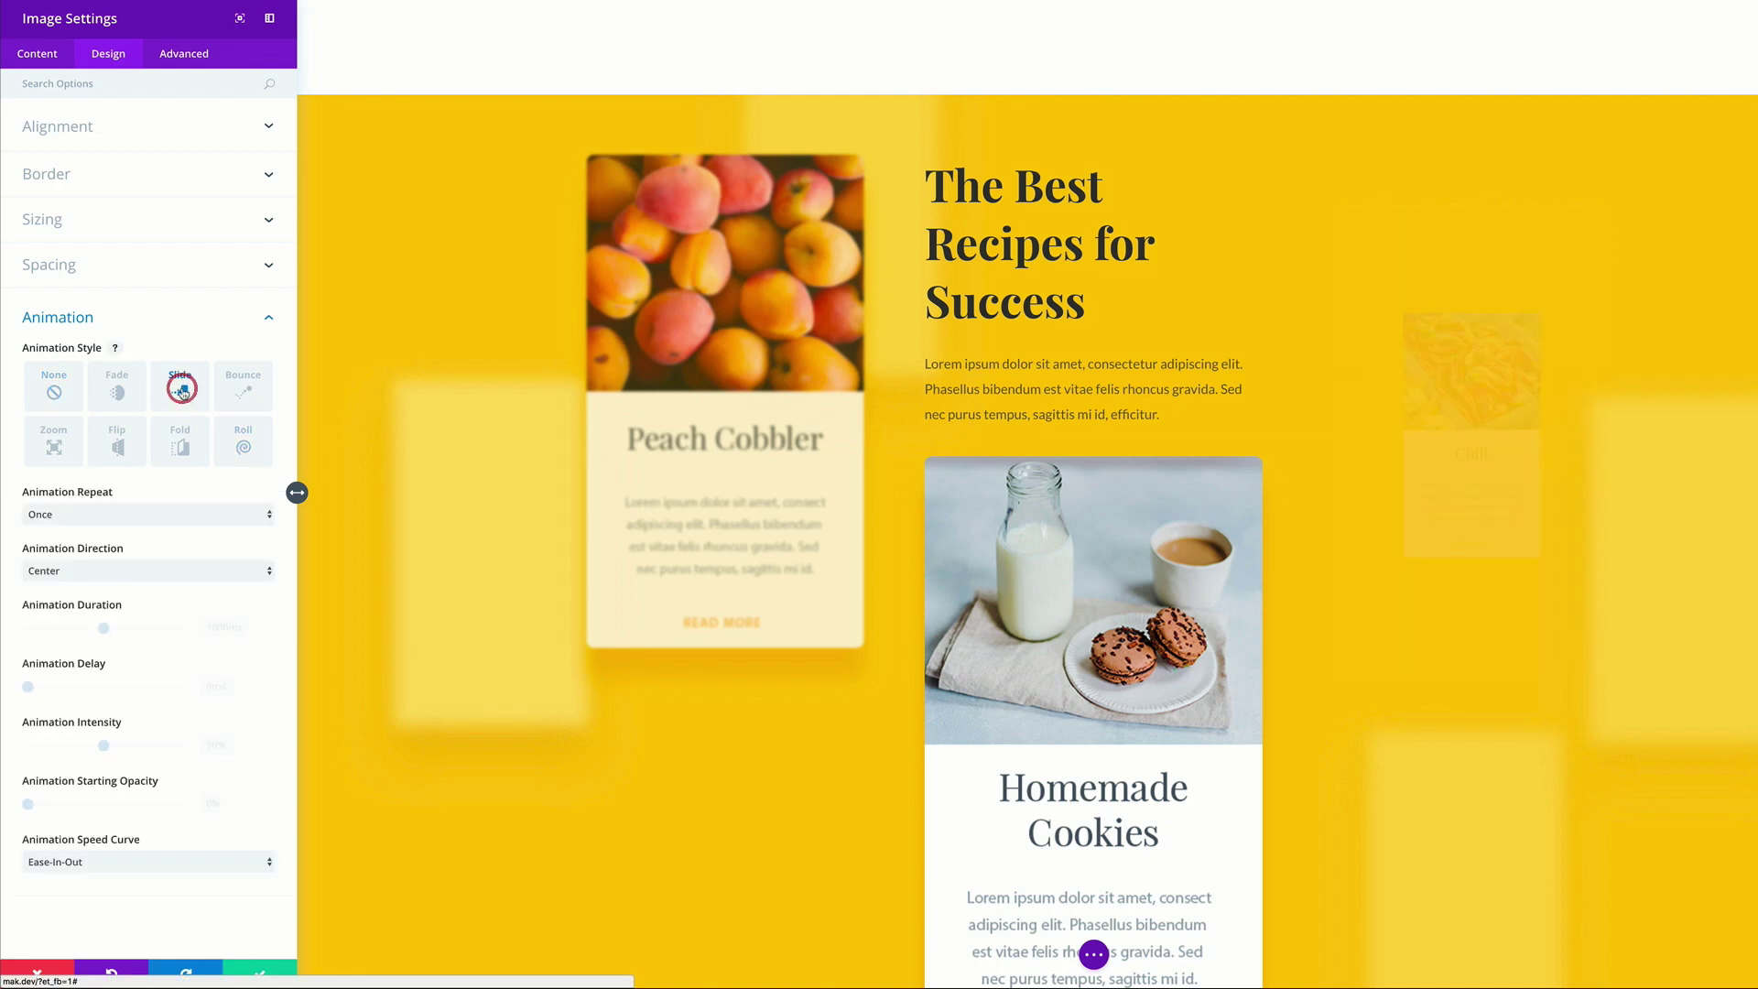
{"action": "left_click", "coordinate": [92, 570]}
{"action": "left_click", "coordinate": [87, 608]}
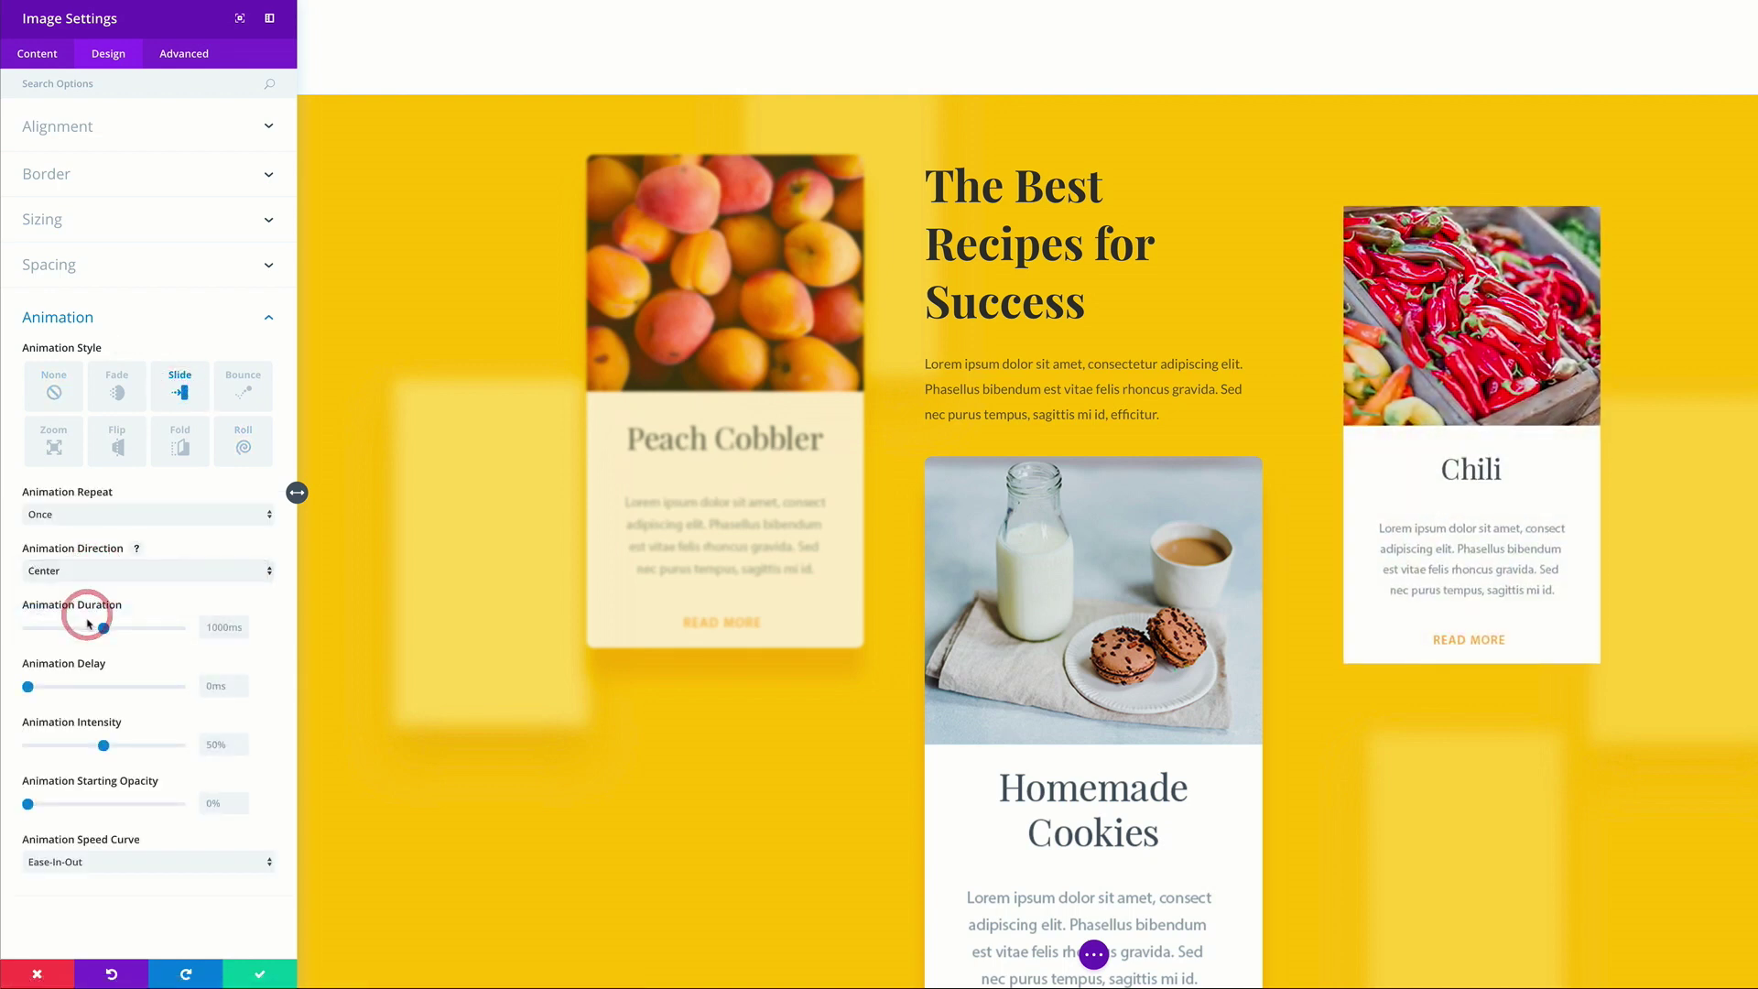
{"action": "left_click", "coordinate": [209, 744]}
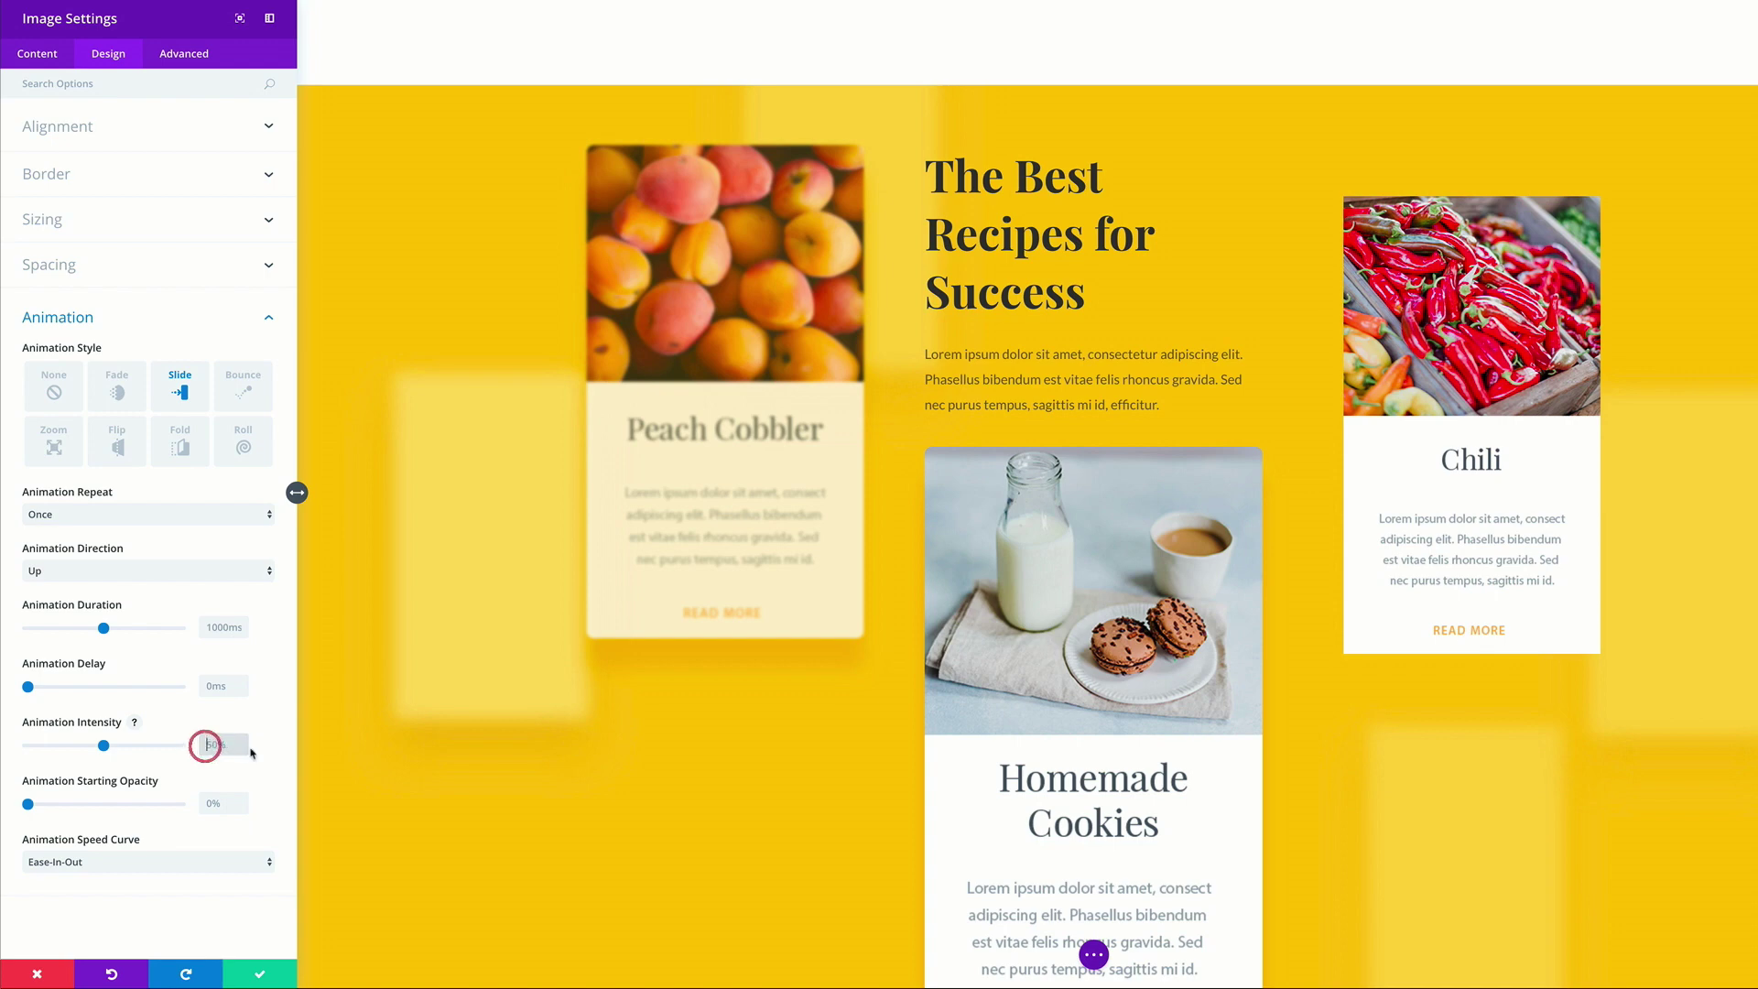
{"action": "type", "text": "30"}
Add Main Element CSS "border-radius: 10px; overflow: hidden; box-shadow: 0 40px 40px 0 rgba(232,170,0,0.7); filter: blur(8px) opacity(.4);" to the Chili image and save it
{"action": "left_click", "coordinate": [192, 55]}
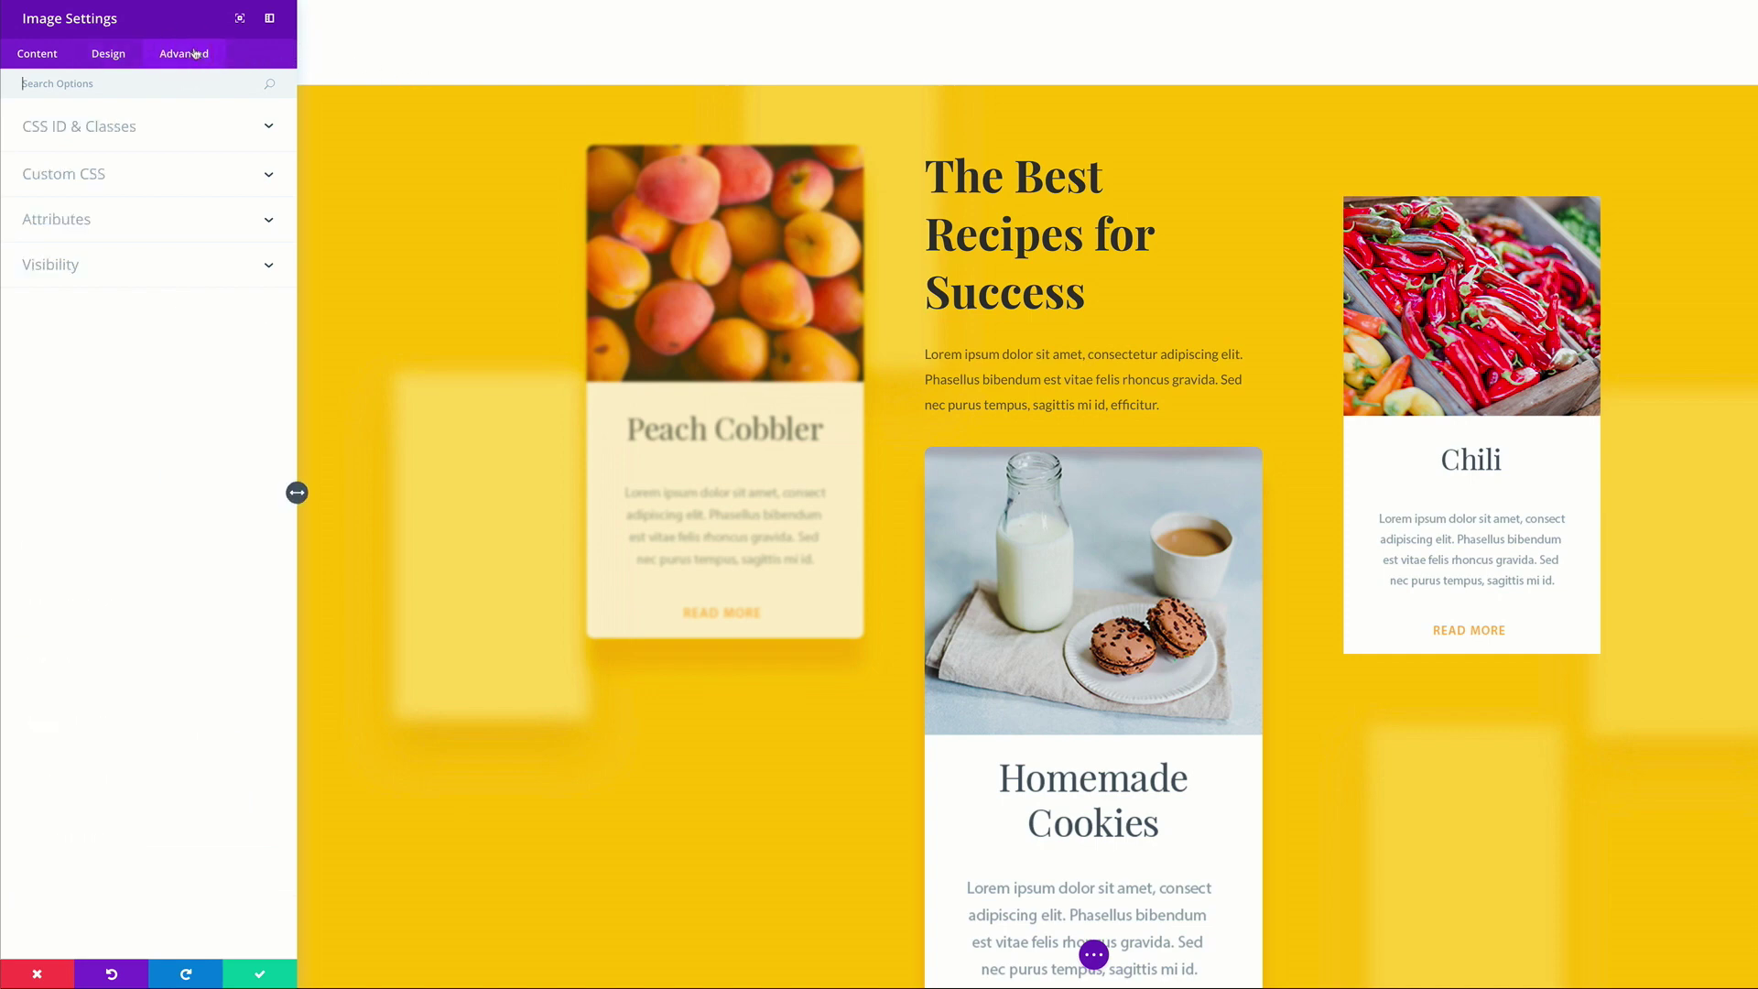
{"action": "left_click", "coordinate": [94, 178]}
{"action": "left_click", "coordinate": [82, 362]}
{"action": "type", "text": "border-radius: 10px; overflow: hidden; box-shadow: 0 40px 40px 0 rgba(232,170,0,0.7); filter: blur(8px) opacity(.4);"}
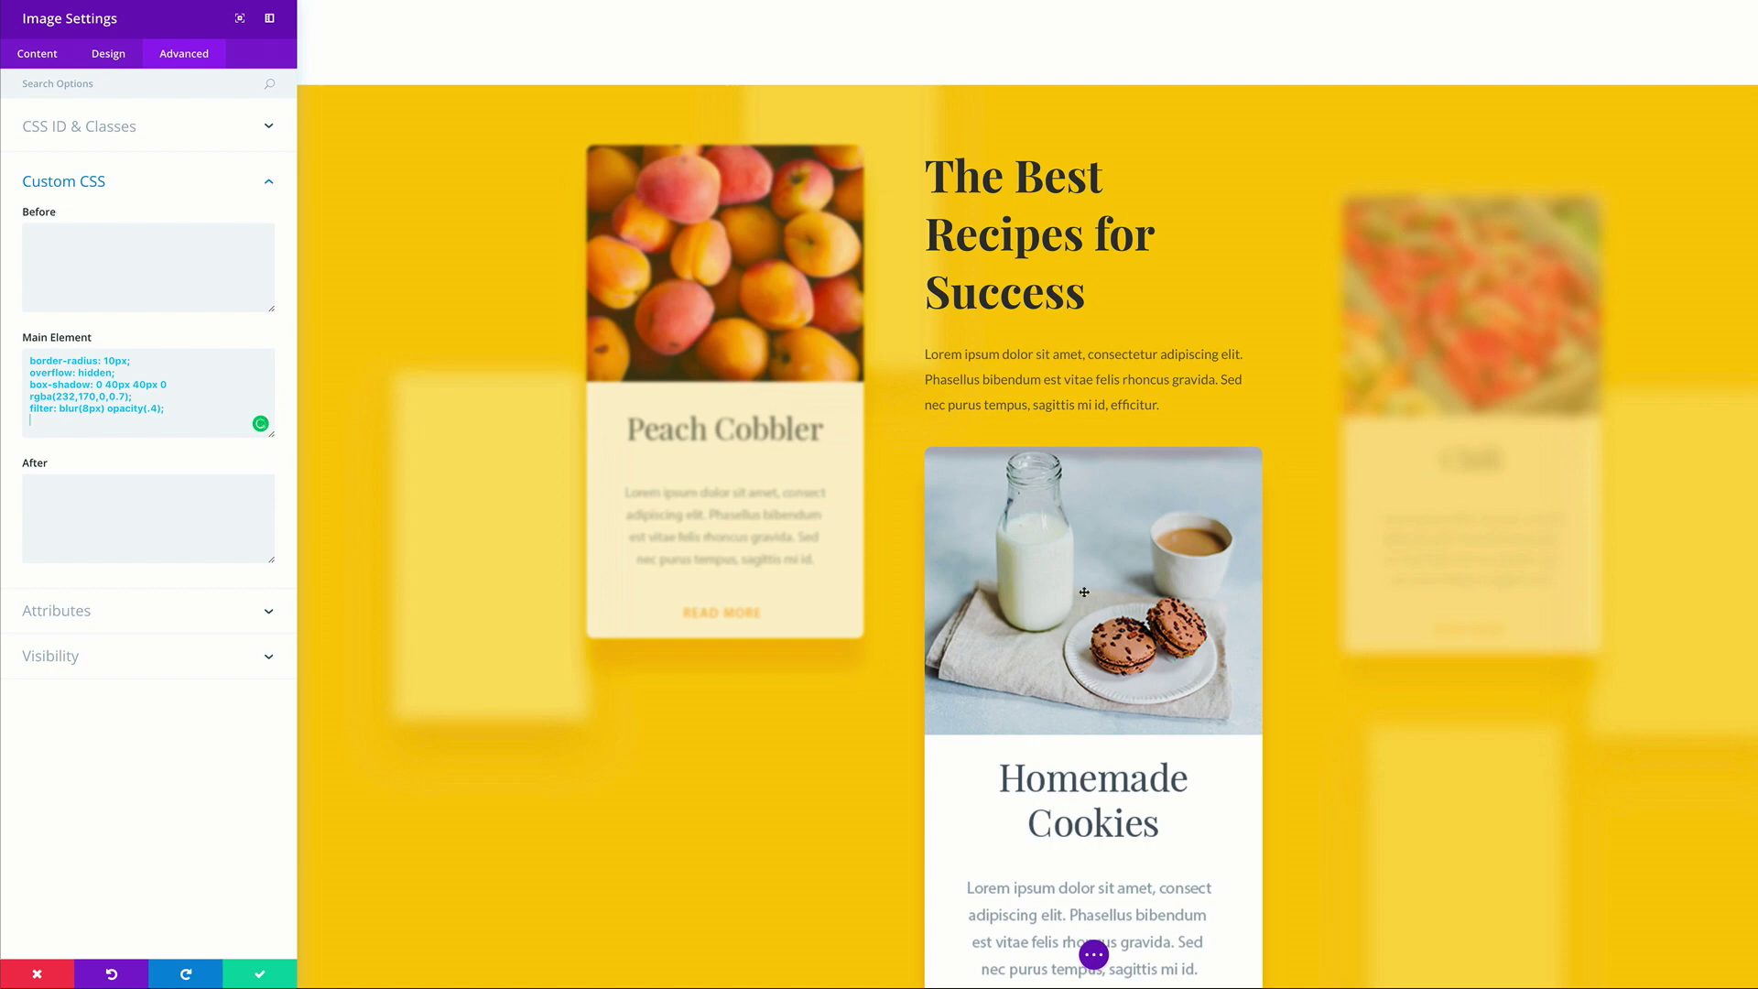
{"action": "scroll", "coordinate": [1084, 593], "scroll_direction": "down", "scroll_amount": 3}
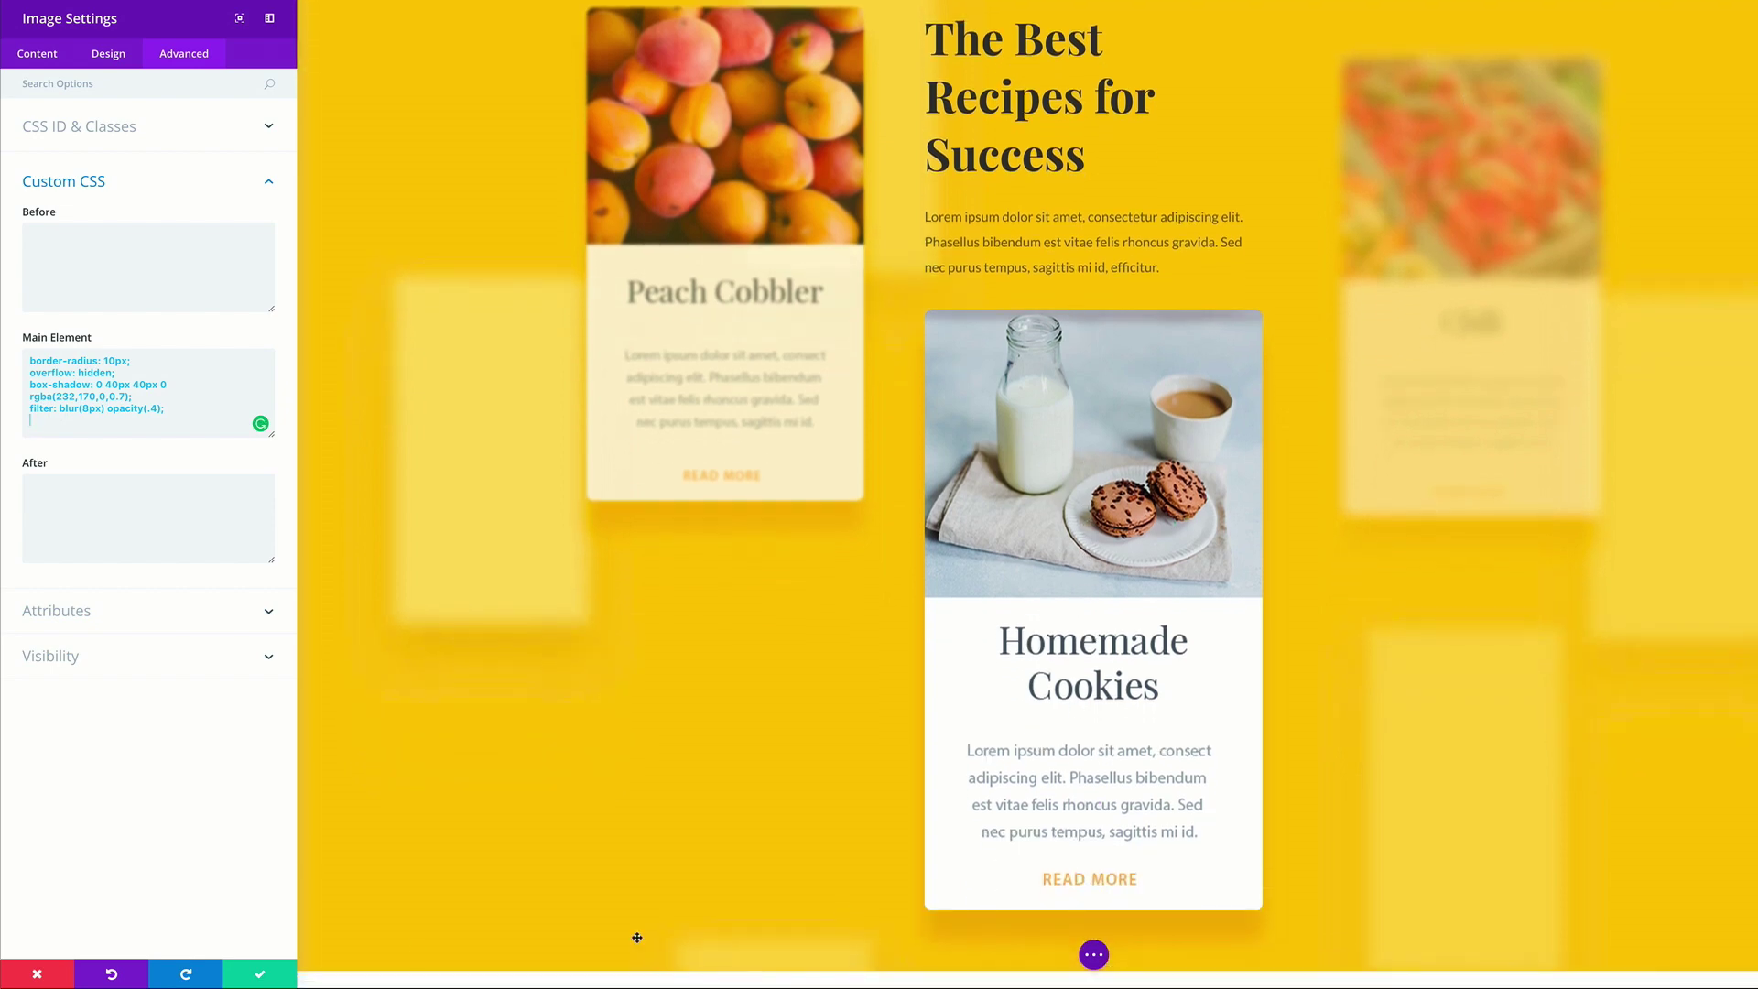
{"action": "left_click", "coordinate": [261, 974]}
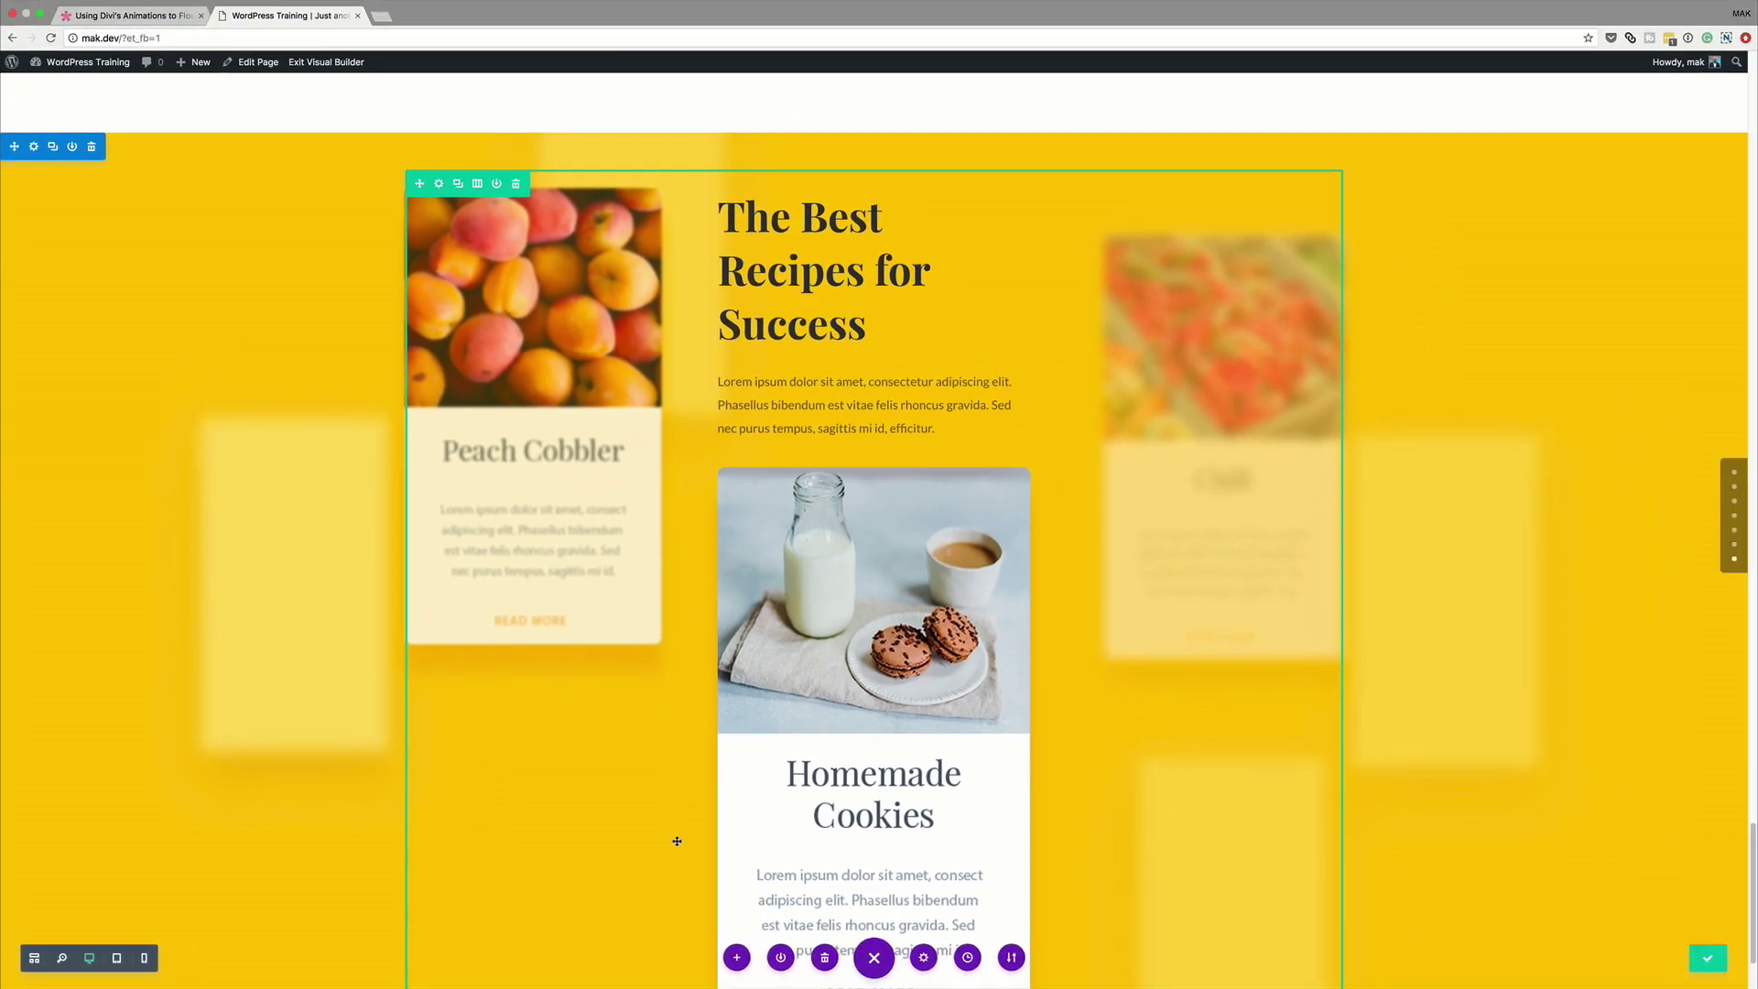
Preview the recipe section on the live page outside the visual builder, and re-enable the builder
{"action": "left_click", "coordinate": [347, 66]}
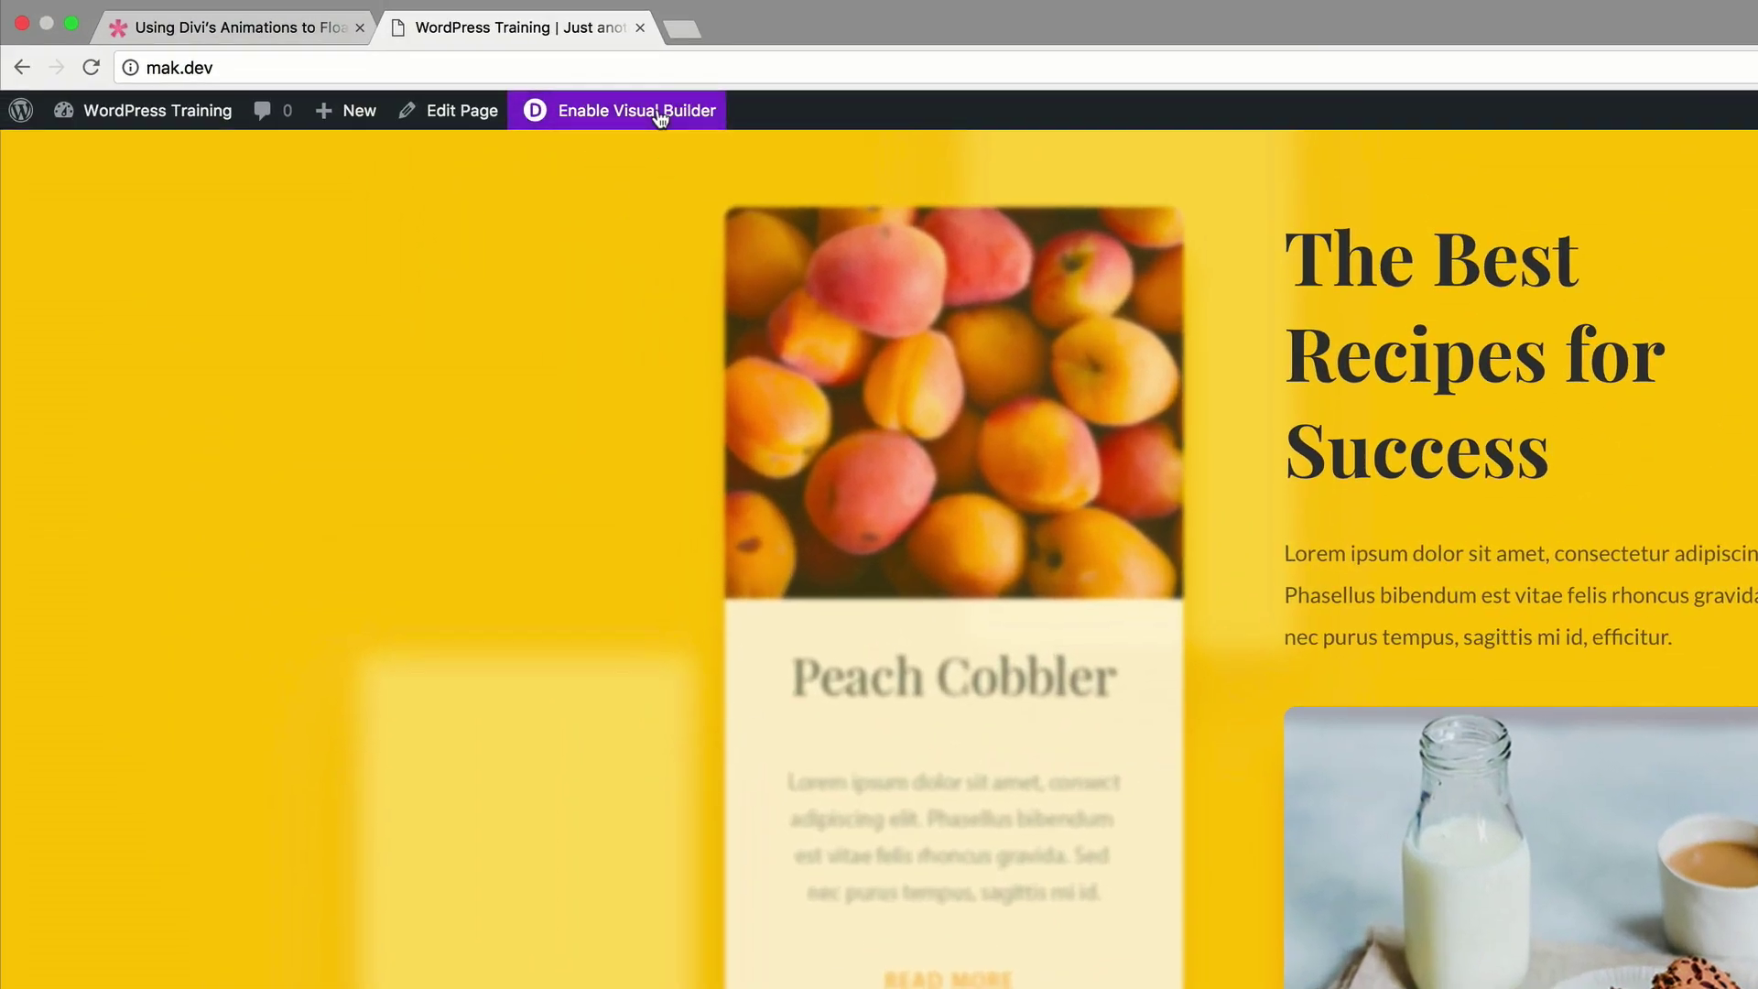
{"action": "left_click", "coordinate": [659, 114]}
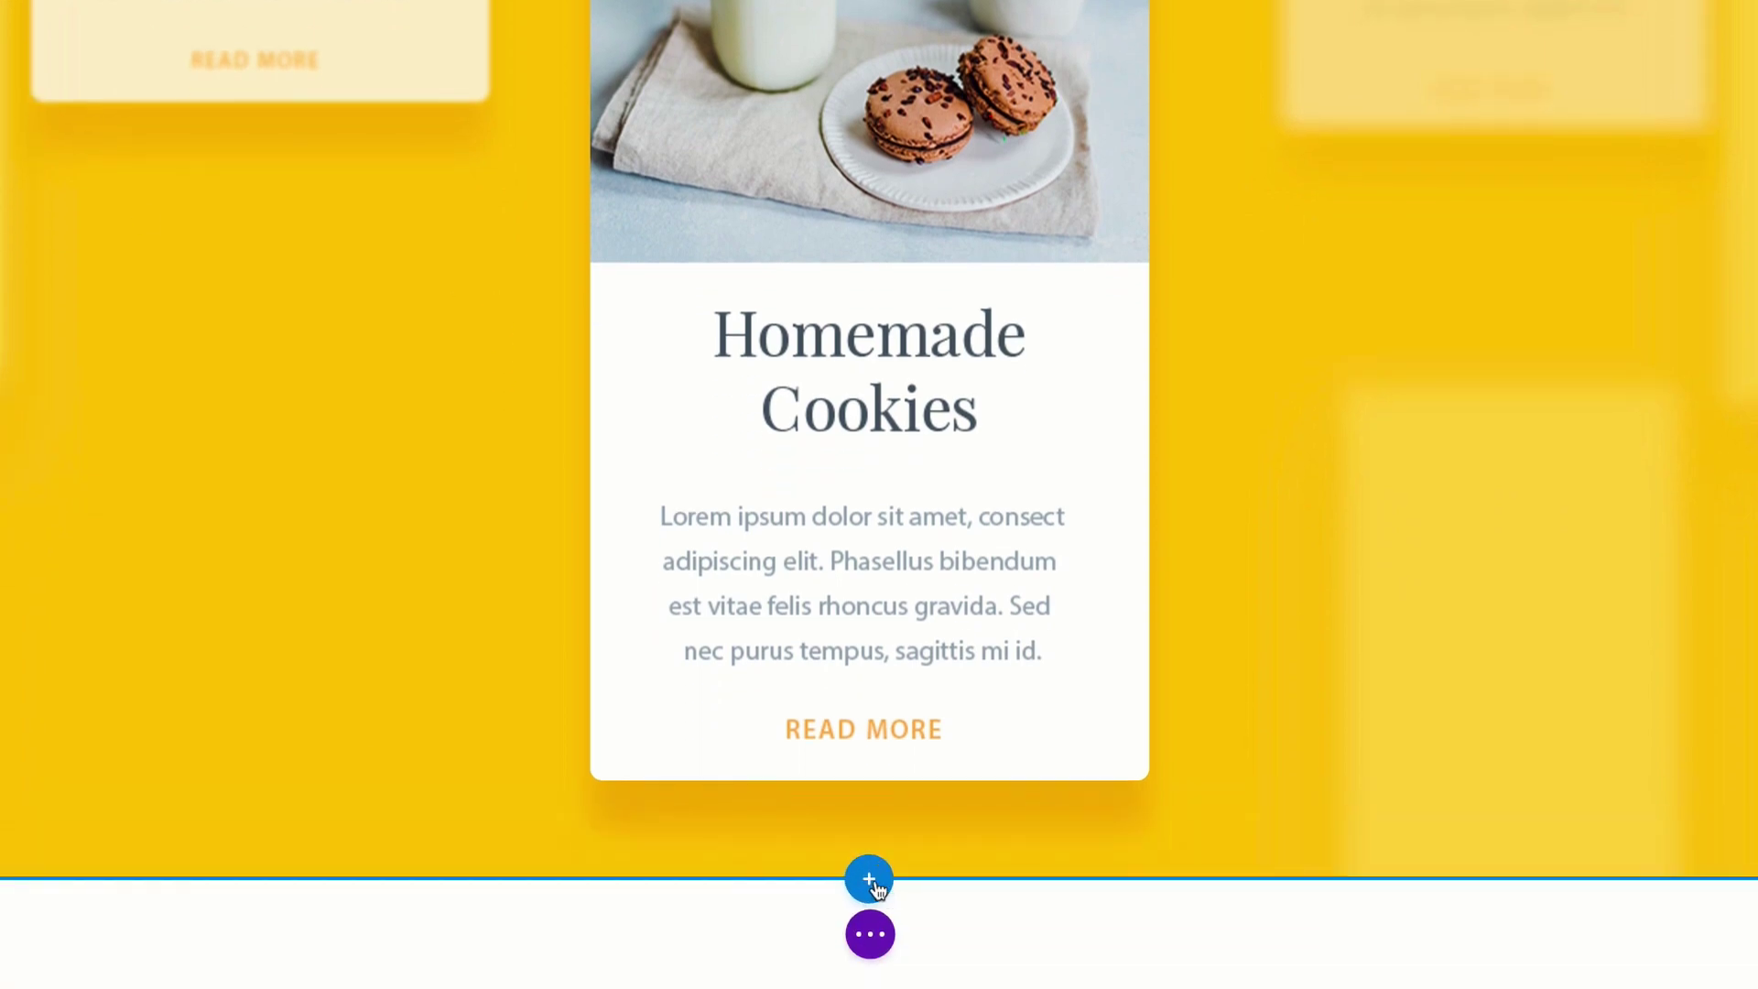
Add a regular section with a single-column row below the yellow recipe section, and dismiss the module chooser
{"action": "left_click", "coordinate": [870, 881]}
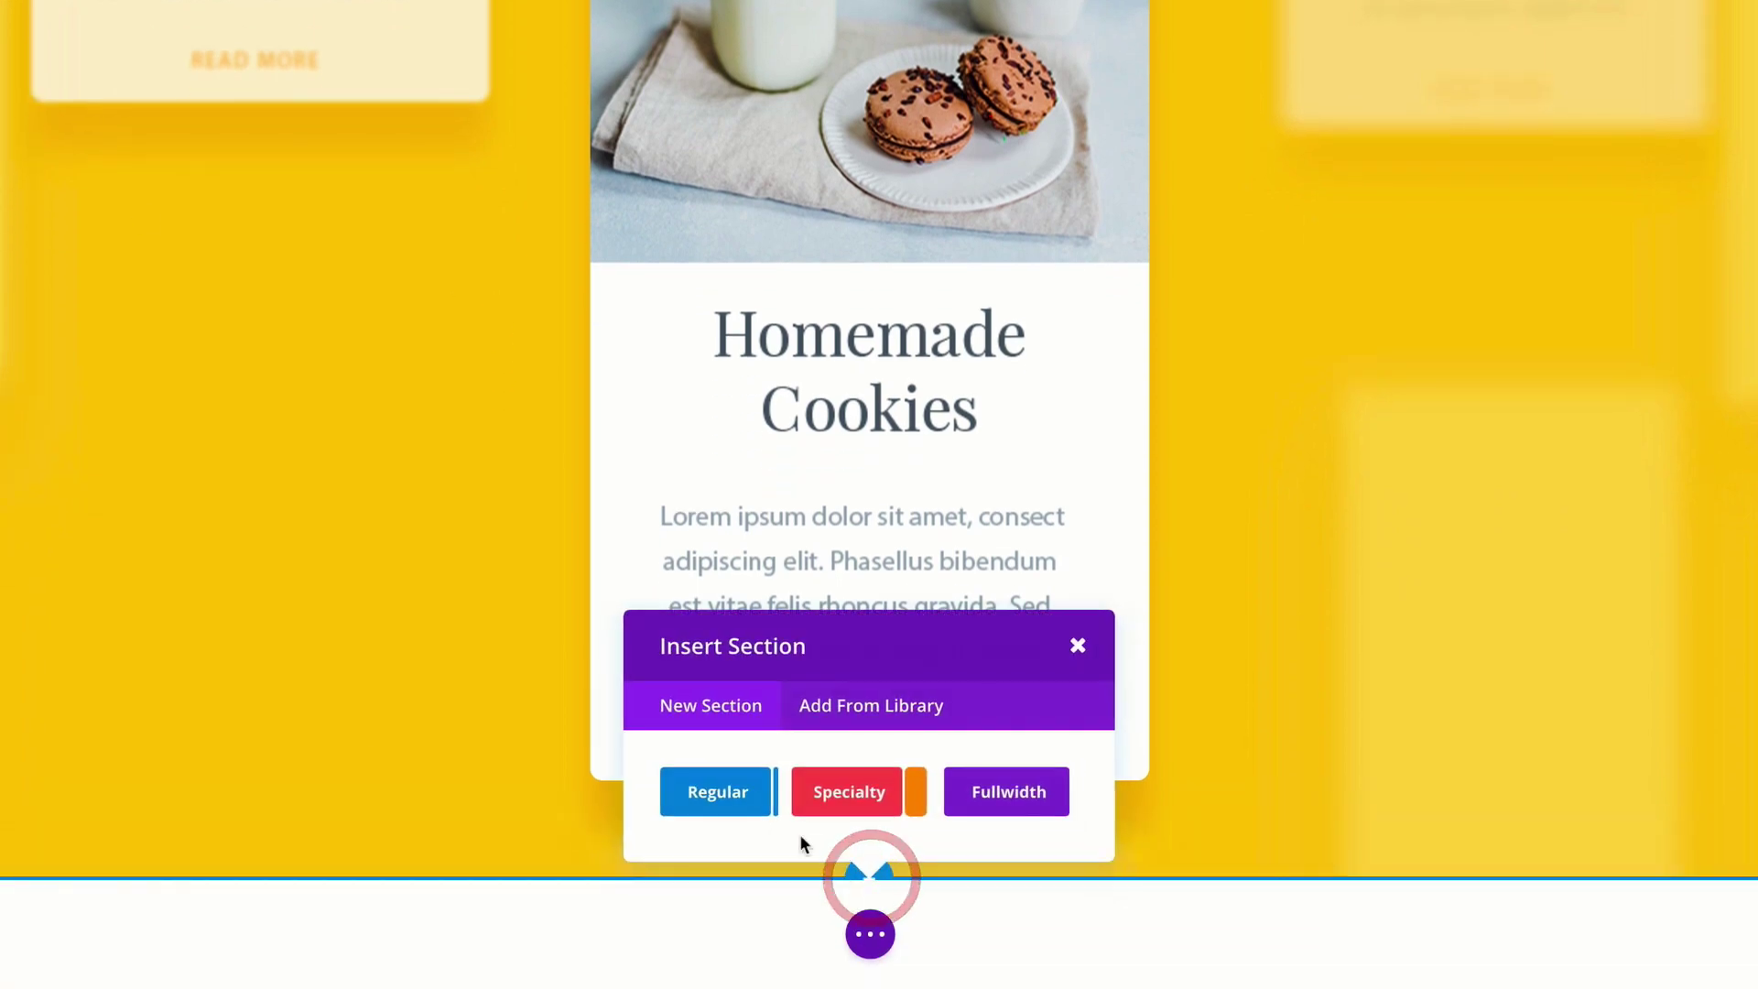
{"action": "left_click", "coordinate": [717, 796]}
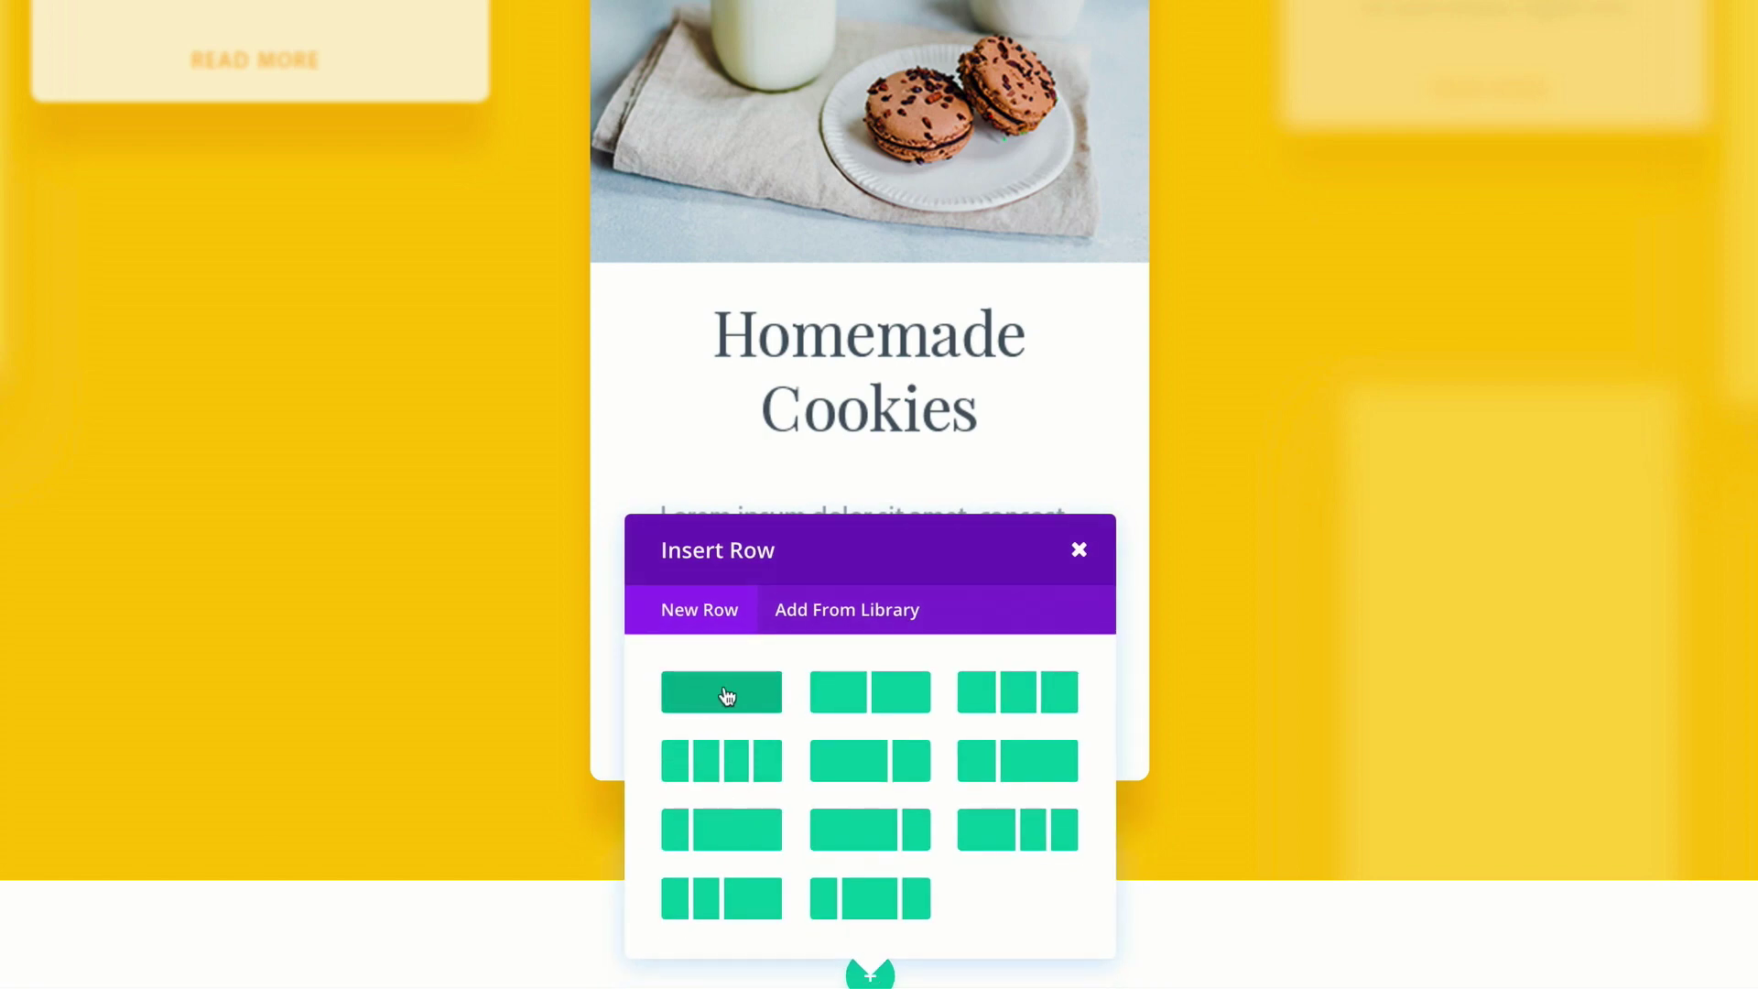
{"action": "left_click", "coordinate": [726, 696]}
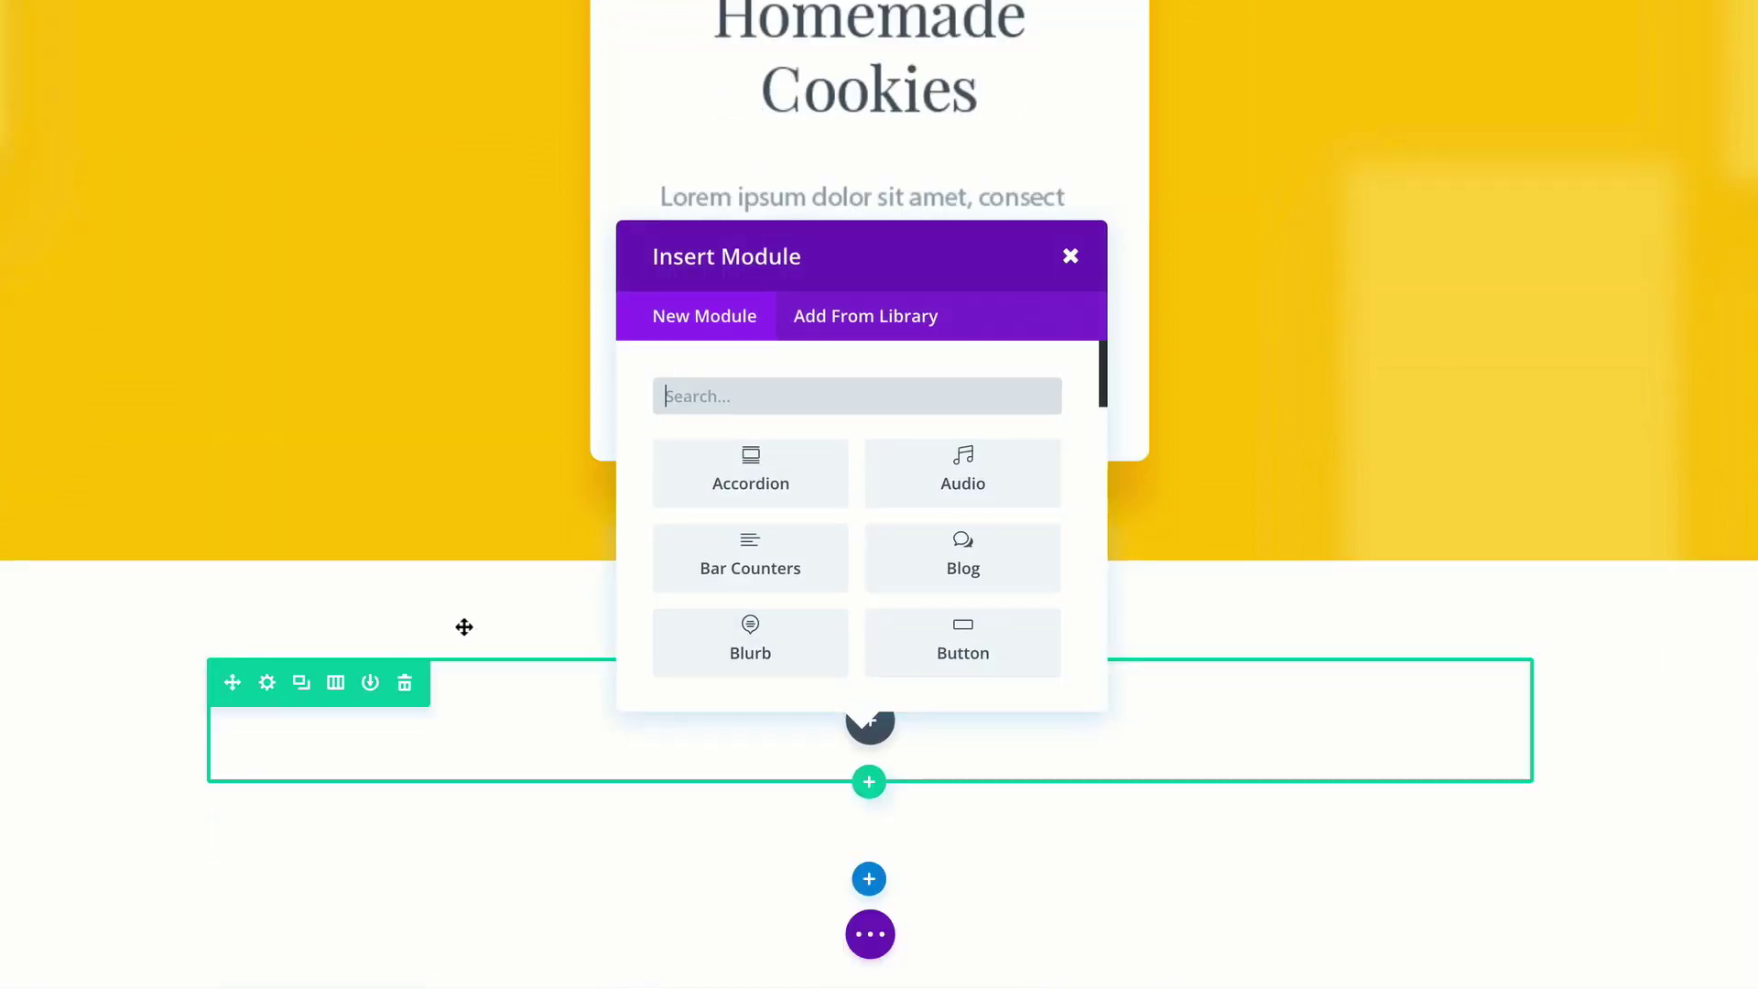
{"action": "left_click", "coordinate": [1071, 258]}
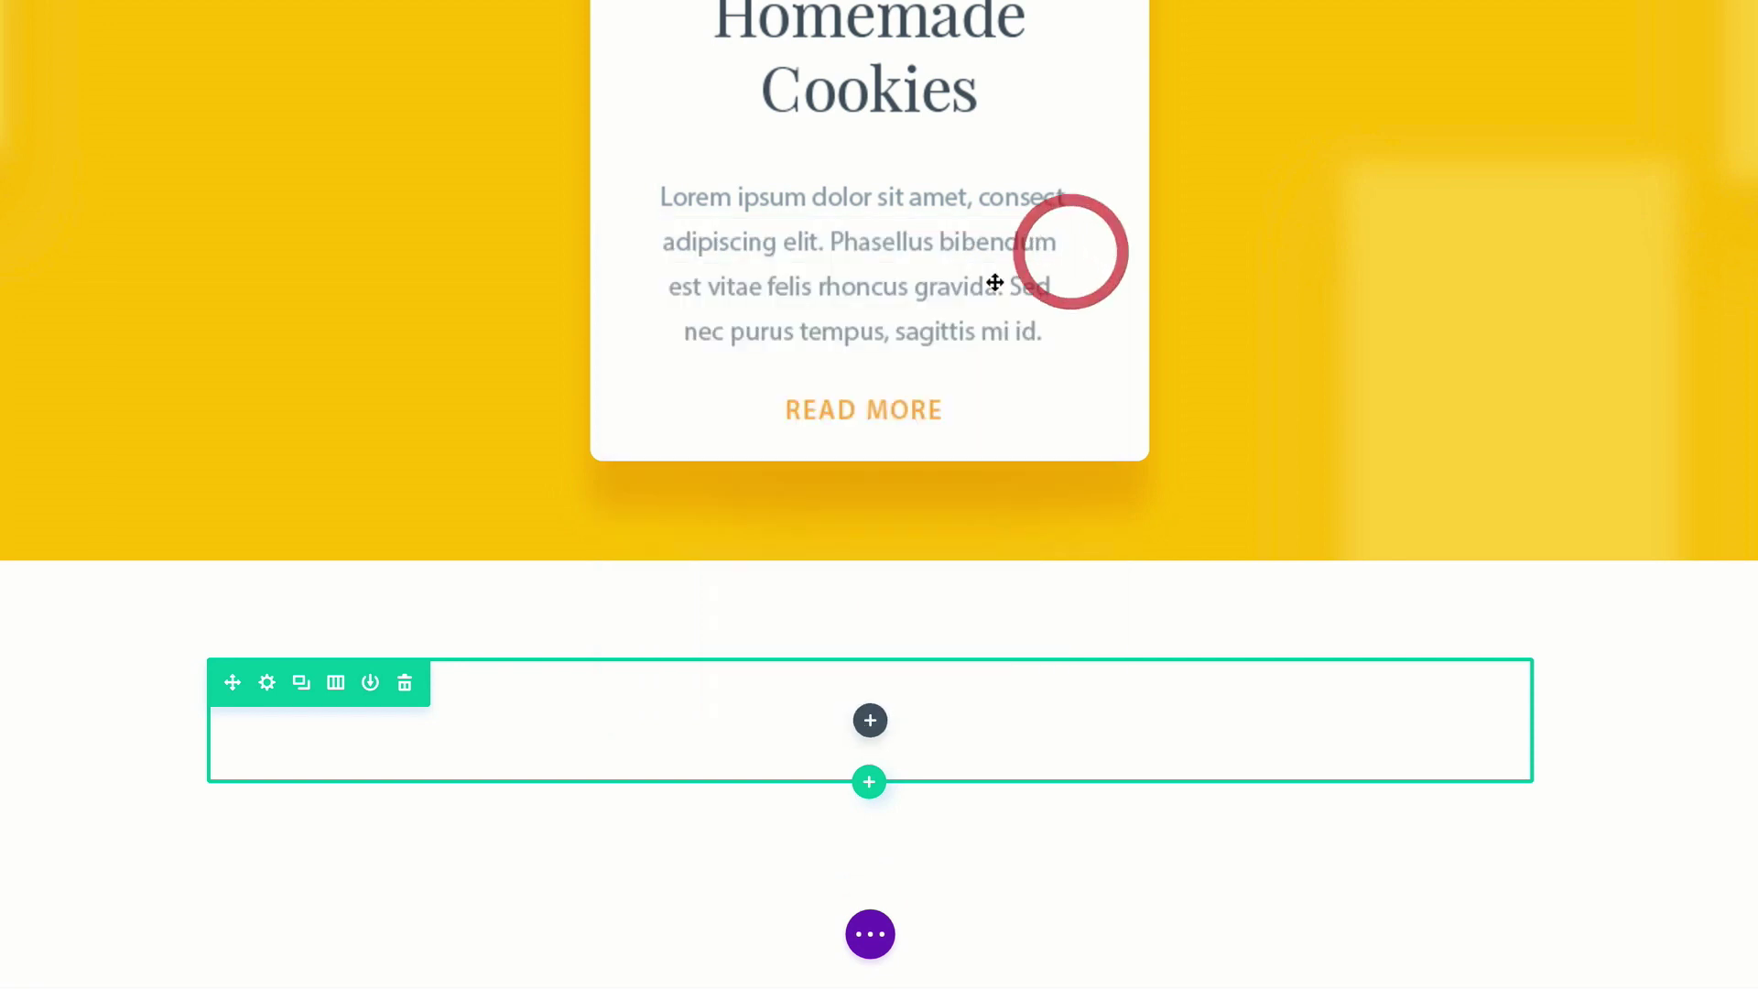
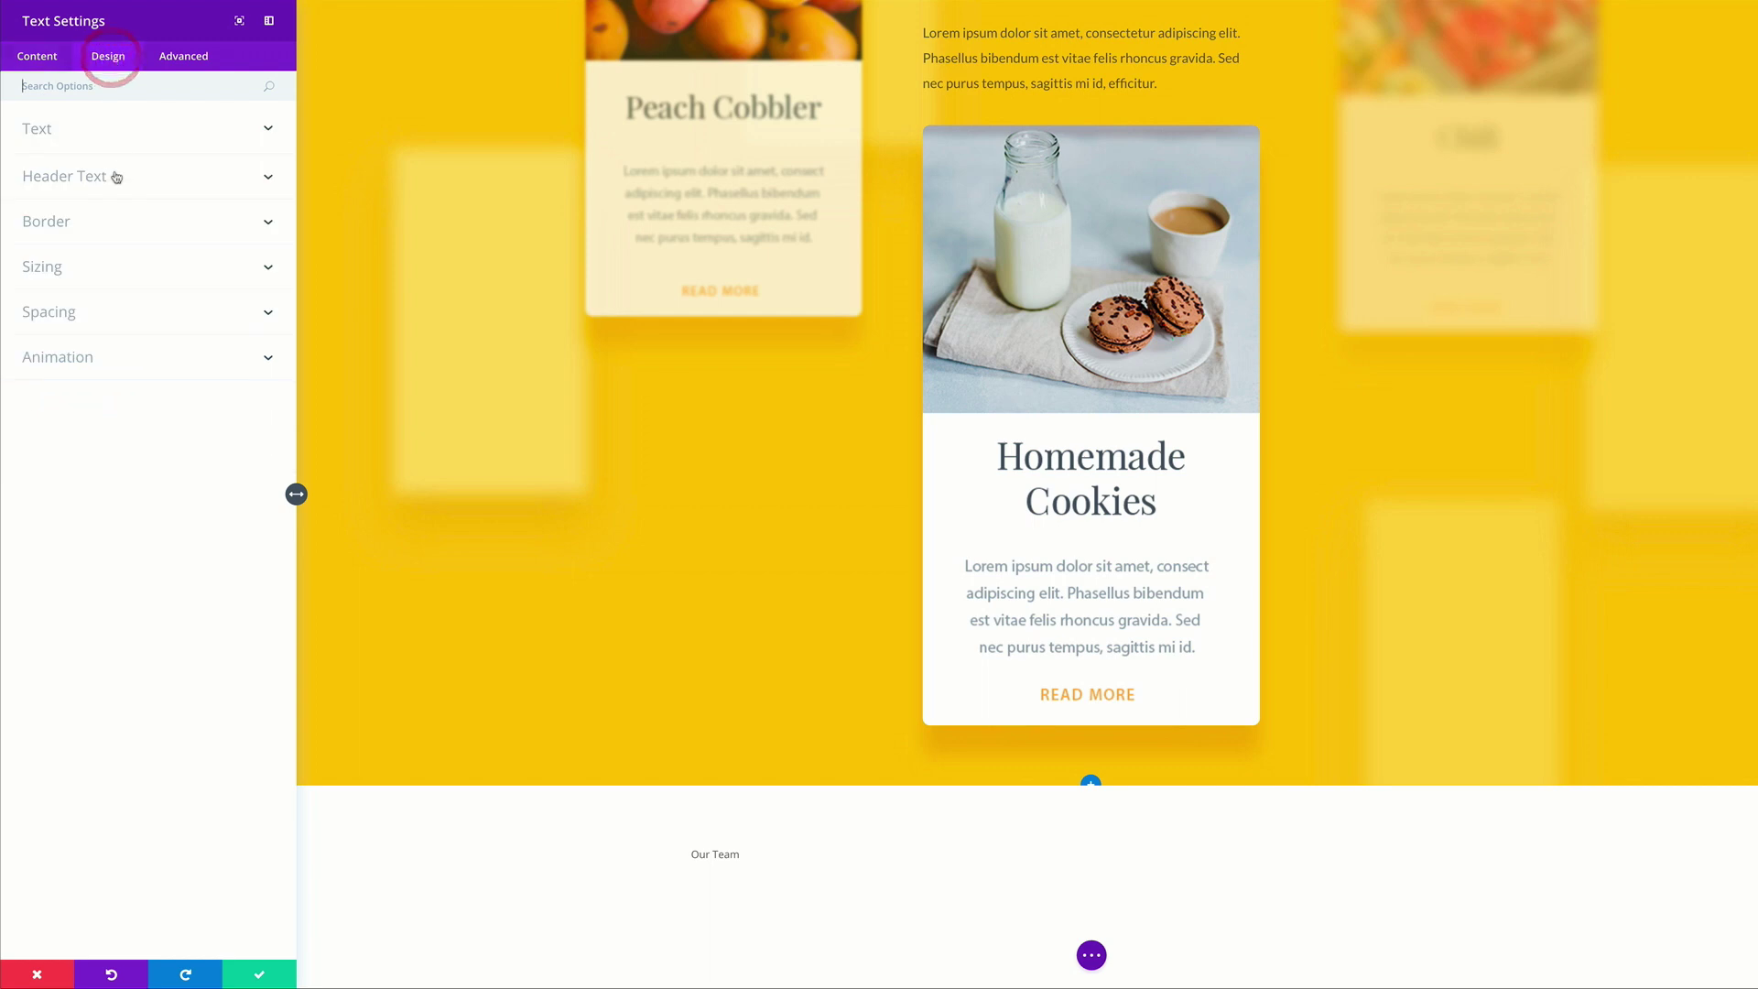
Make the "Our Team" text bold and uppercase with a 15px font size
{"action": "left_click", "coordinate": [45, 133]}
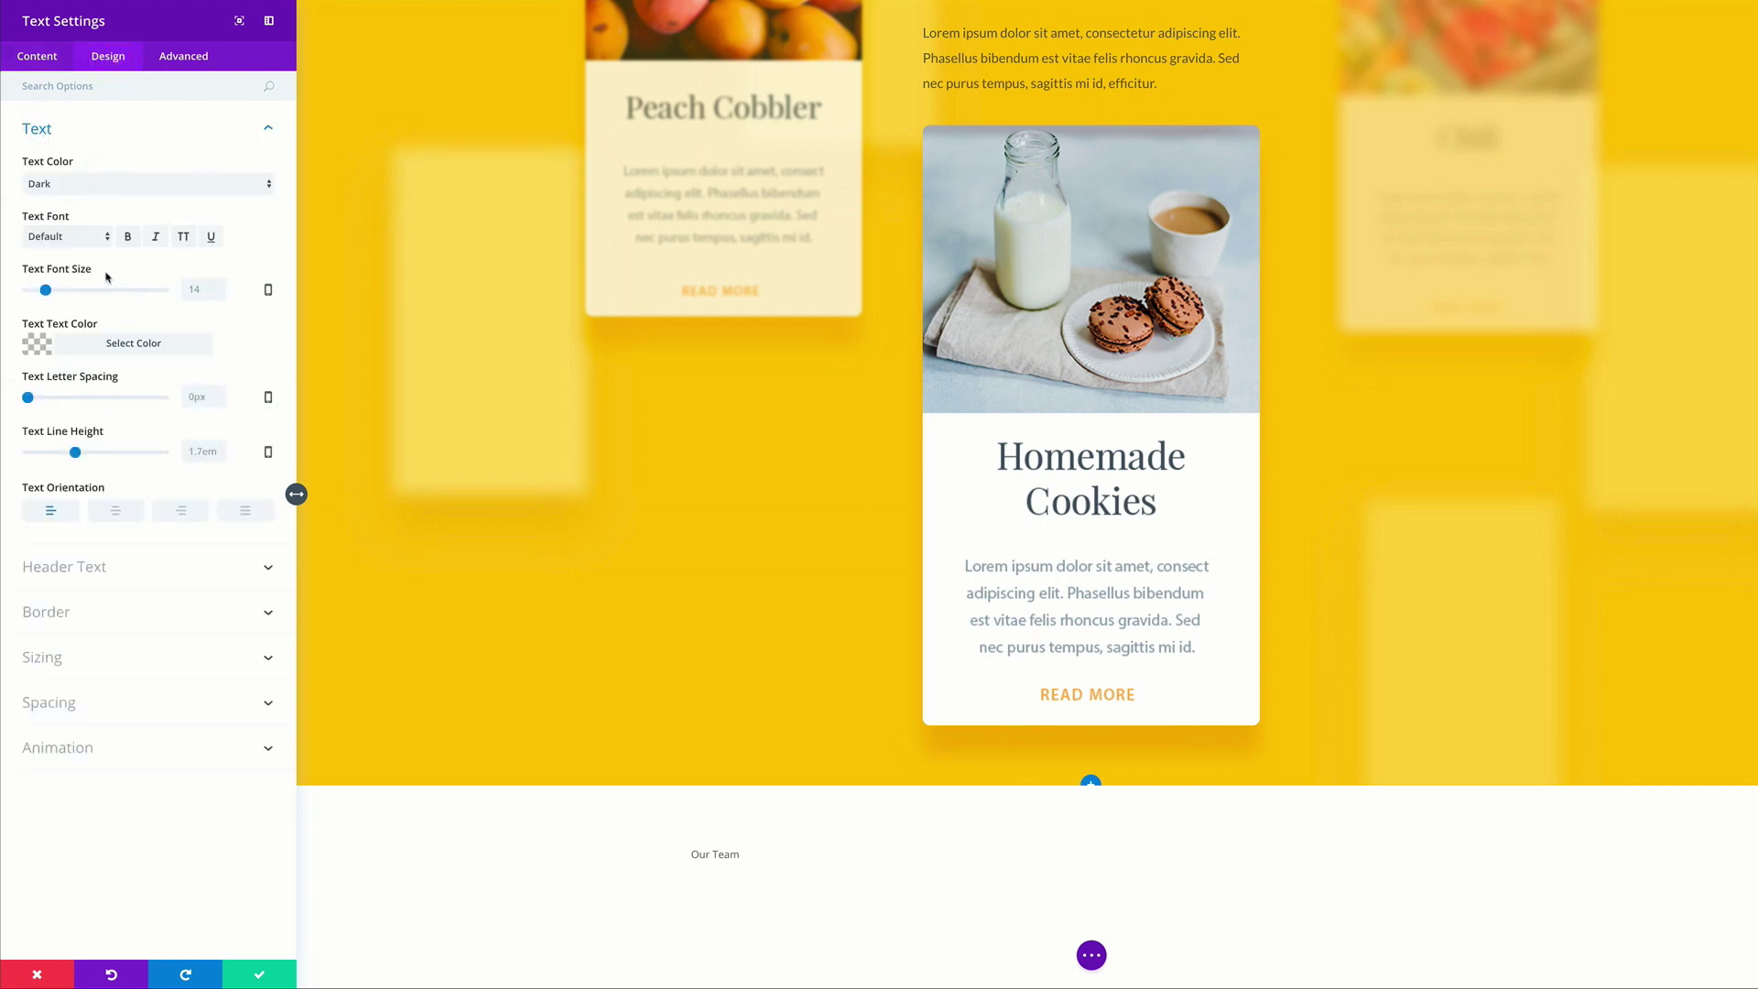
{"action": "left_click", "coordinate": [128, 238]}
{"action": "left_click", "coordinate": [184, 238]}
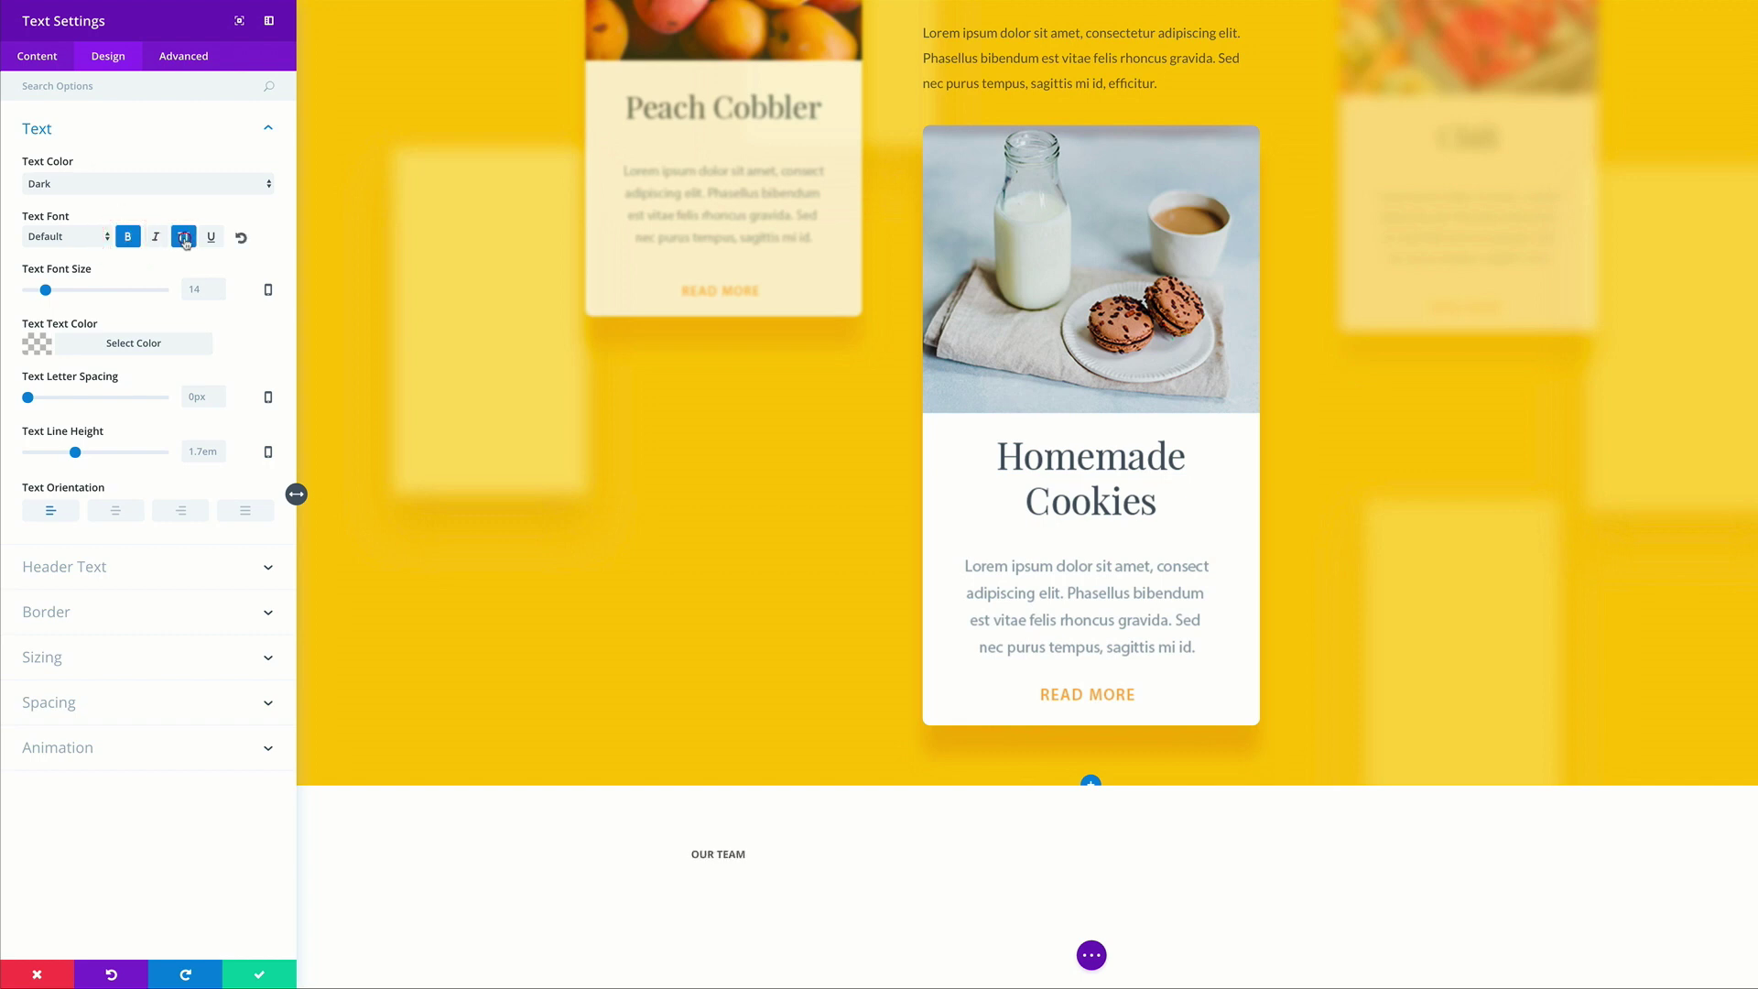
{"action": "left_click", "coordinate": [206, 289]}
{"action": "key", "text": "BackSpace"}
{"action": "type", "text": "5"}
Set the "Our Team" text colour to black at 0.32 opacity (0,0,0,0.32)
{"action": "left_click", "coordinate": [38, 346]}
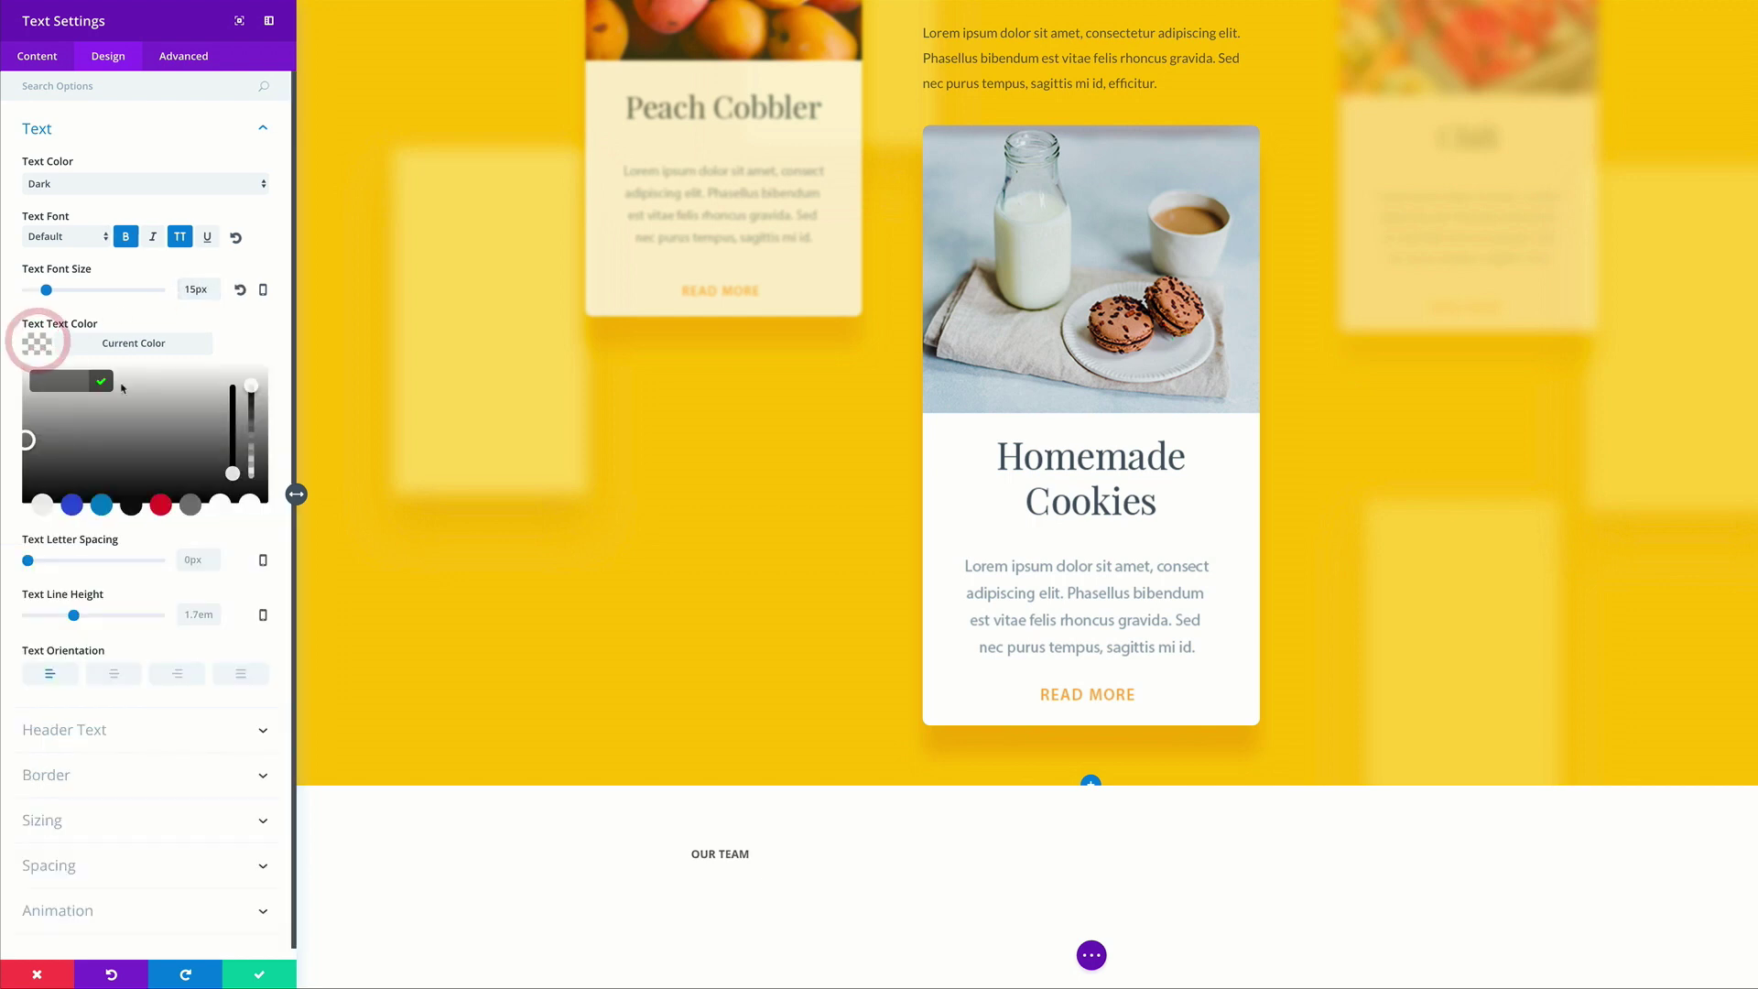
{"action": "left_click_drag", "start_coordinate": [251, 396], "coordinate": [251, 398]}
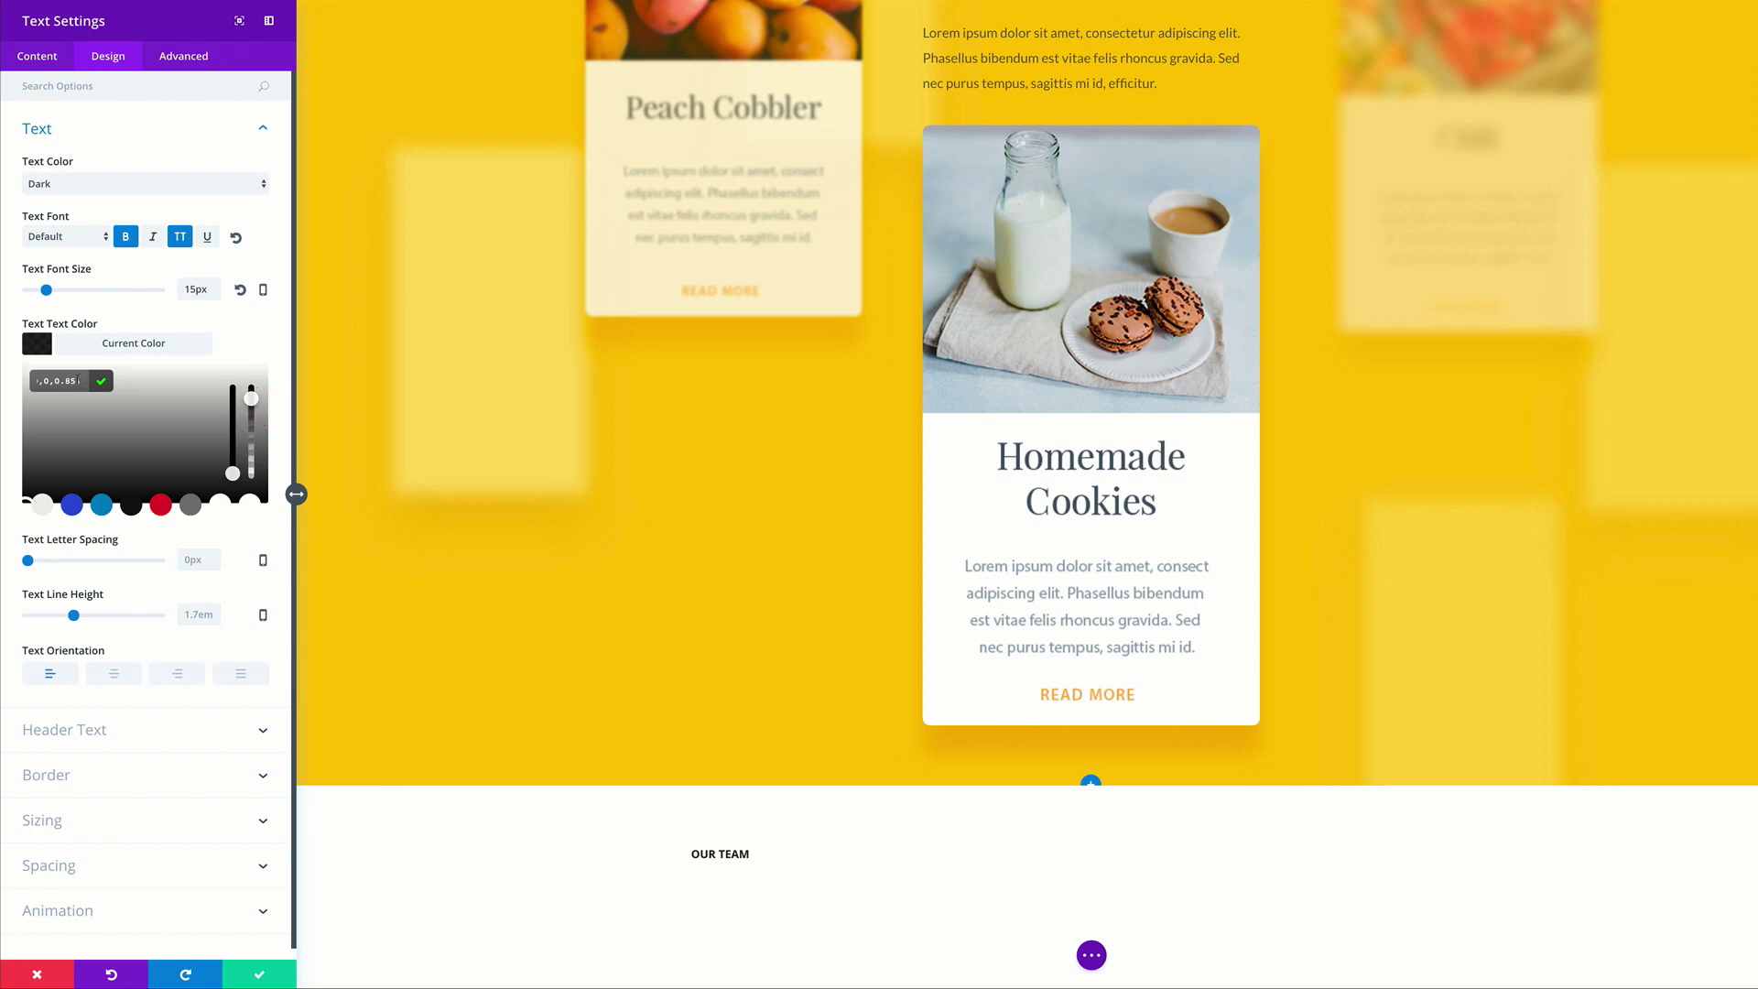
{"action": "left_click_drag", "start_coordinate": [75, 381], "coordinate": [43, 382]}
{"action": "type", "text": "0,0,0,0.32"}
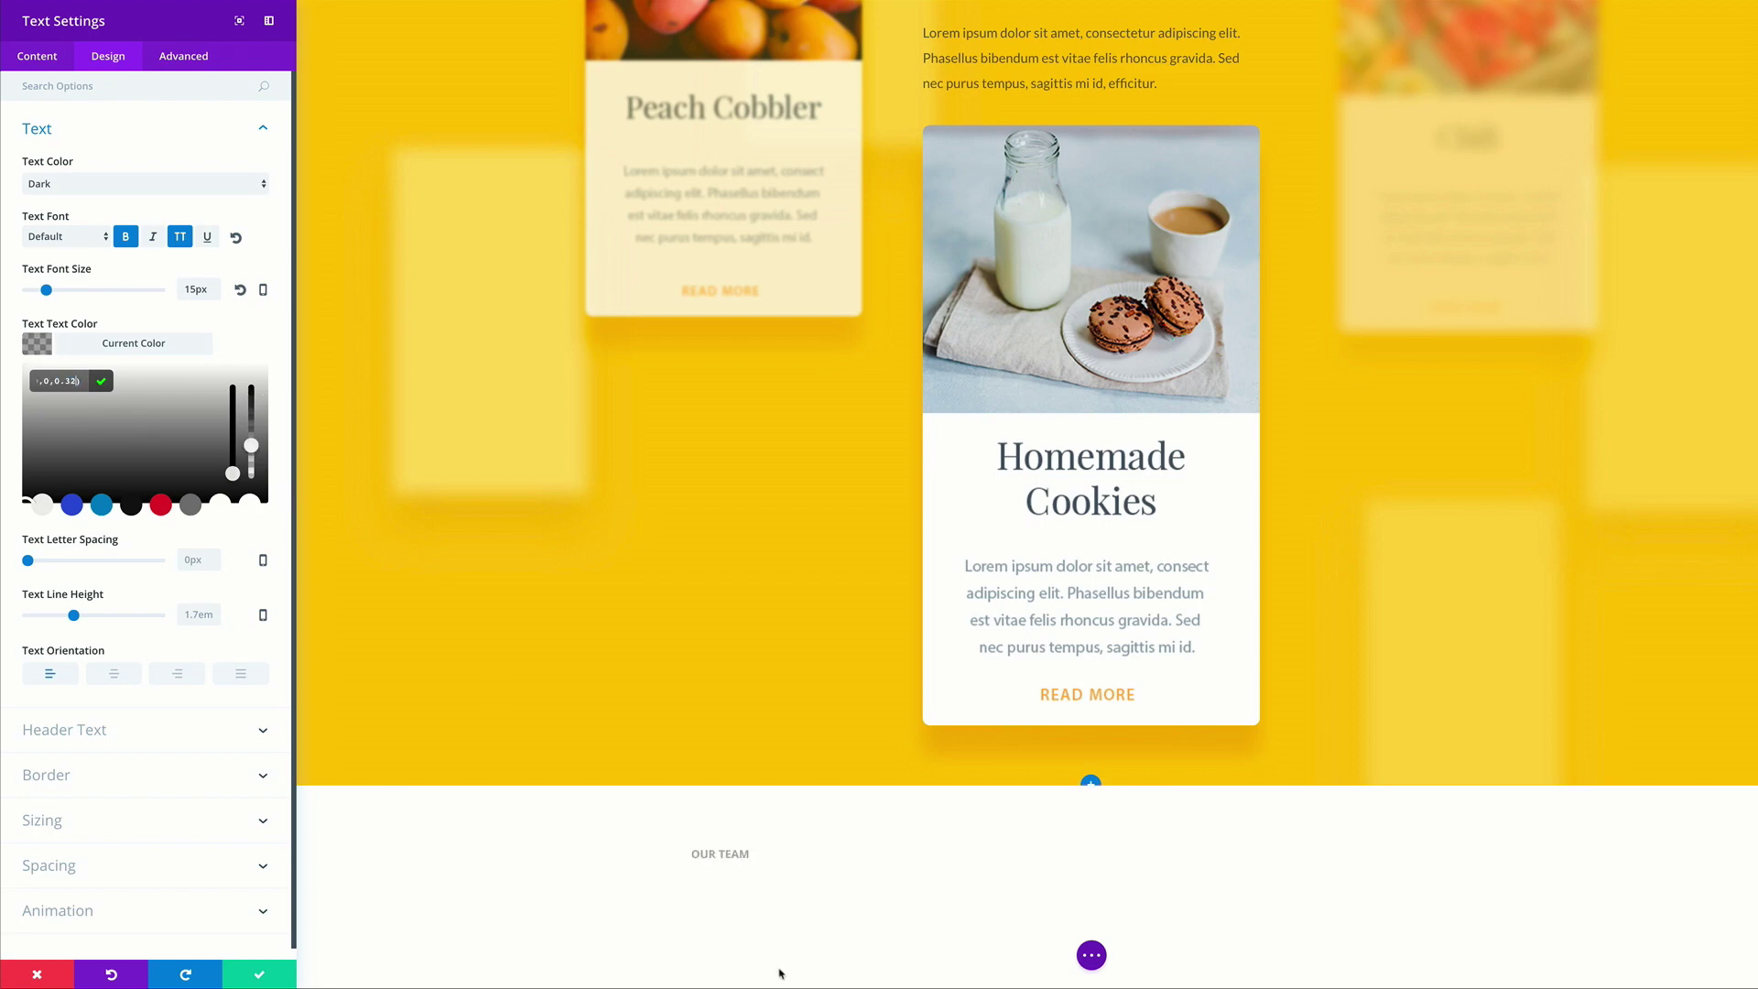
Center the "Our Team" text and set its letter spacing to 5px and line height to 1.9em
{"action": "left_click", "coordinate": [116, 678]}
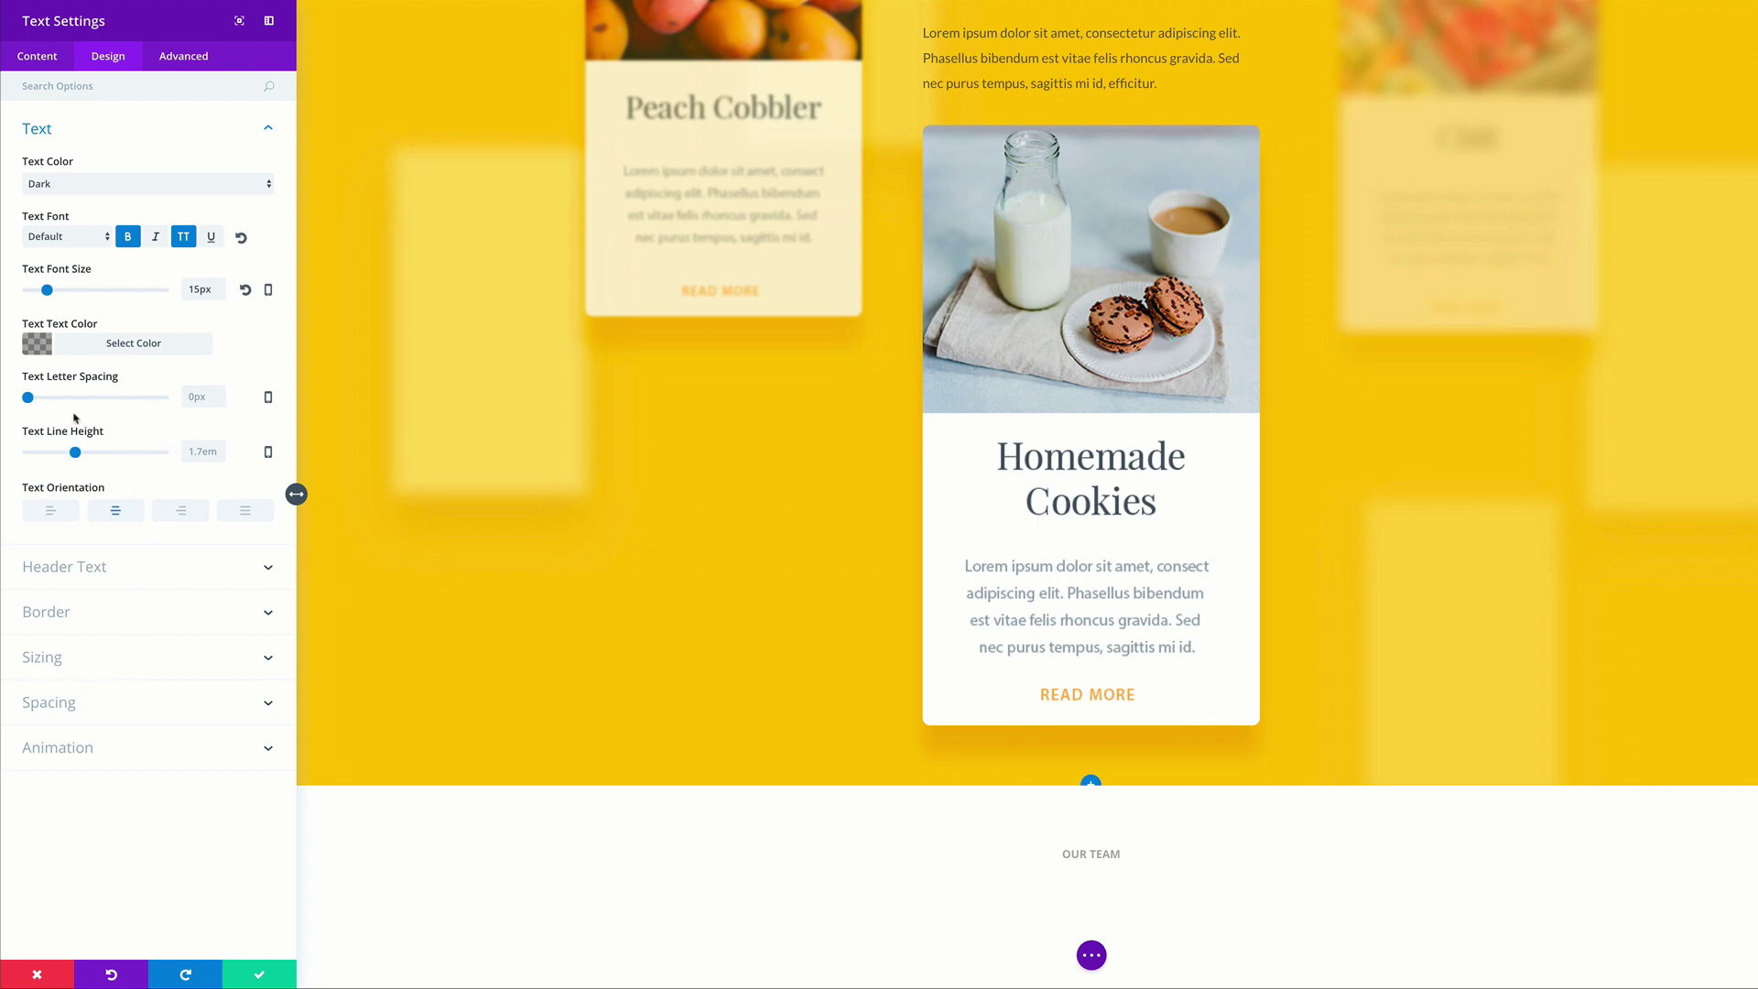
{"action": "left_click_drag", "start_coordinate": [30, 400], "coordinate": [34, 401]}
{"action": "left_click_drag", "start_coordinate": [78, 455], "coordinate": [89, 455]}
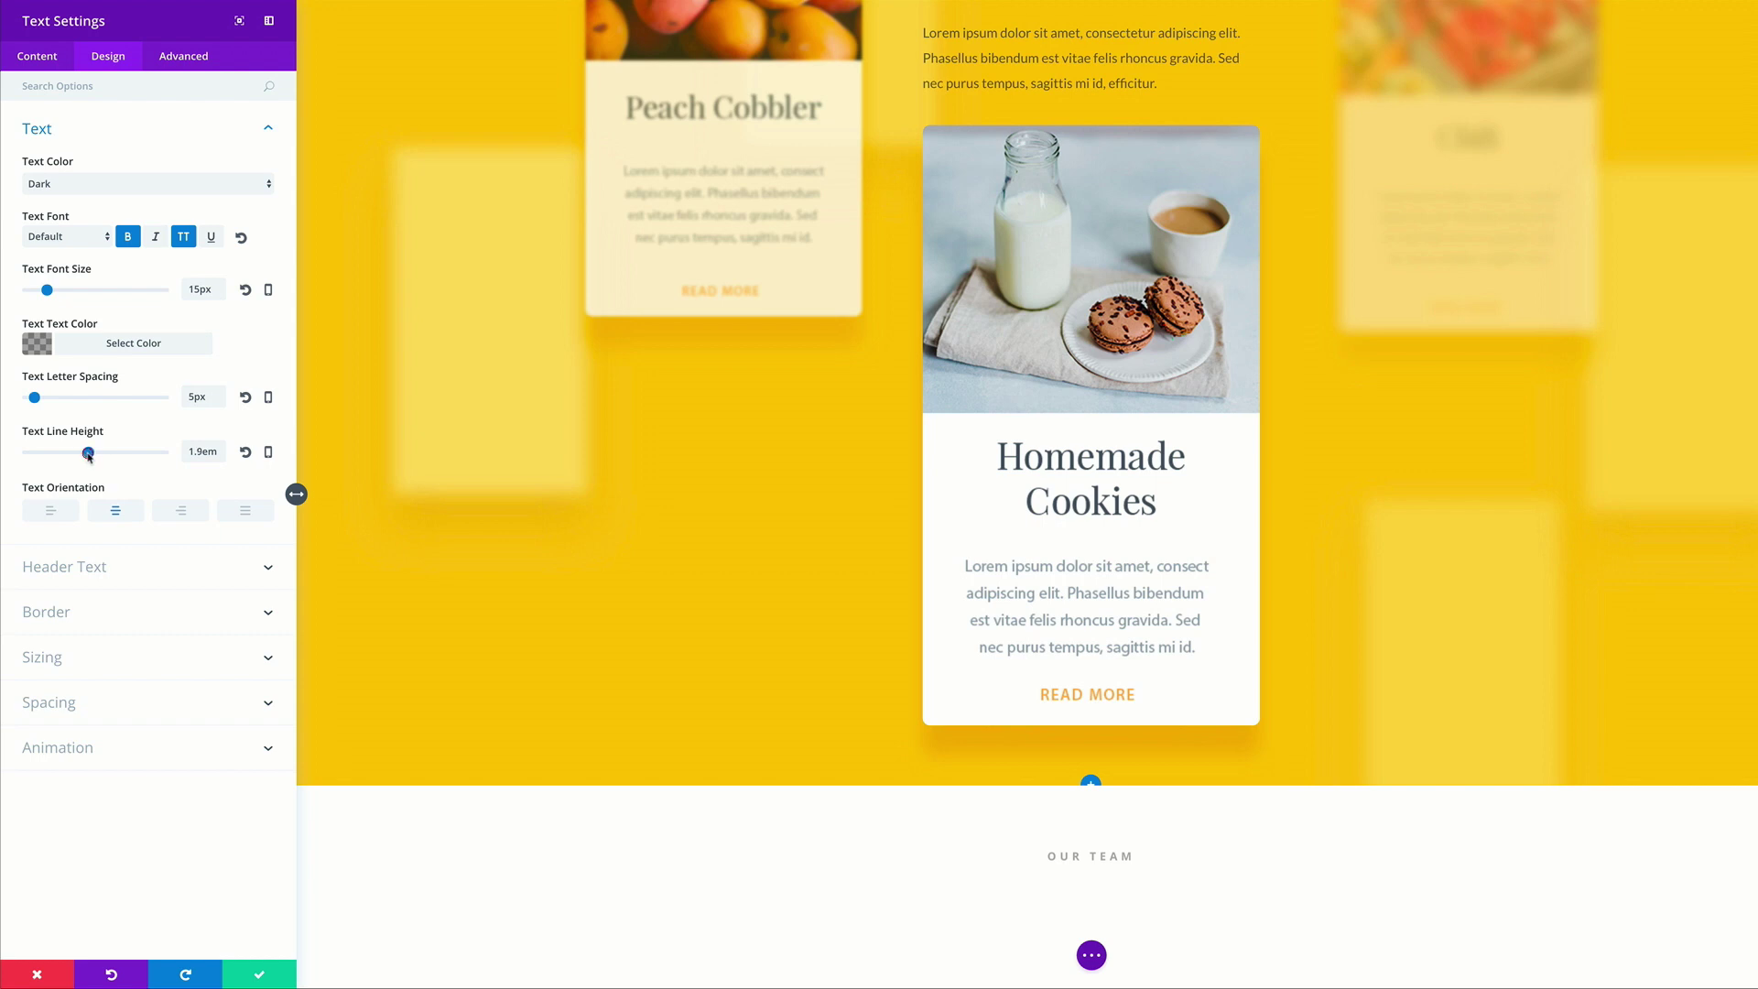
Set the "Our Team" text module's bottom margin to 20px and apply a Slide animation with direction Up
{"action": "left_click", "coordinate": [69, 706]}
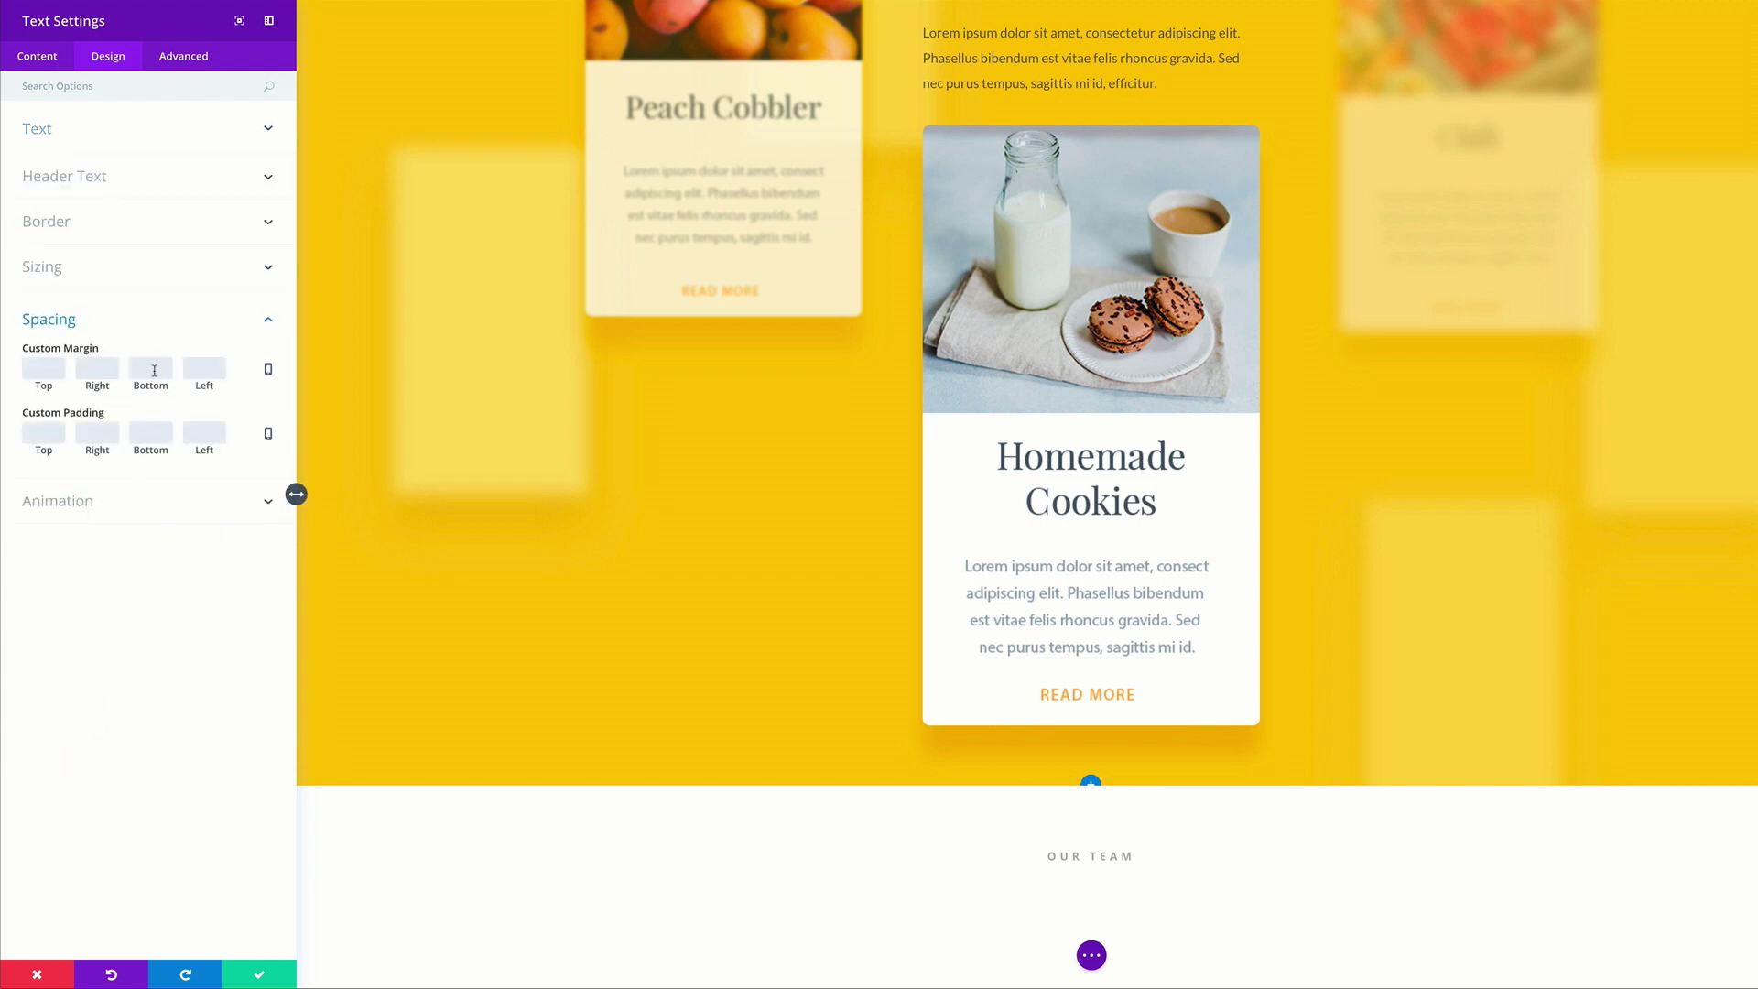
{"action": "type", "text": "20px"}
{"action": "left_click", "coordinate": [78, 504]}
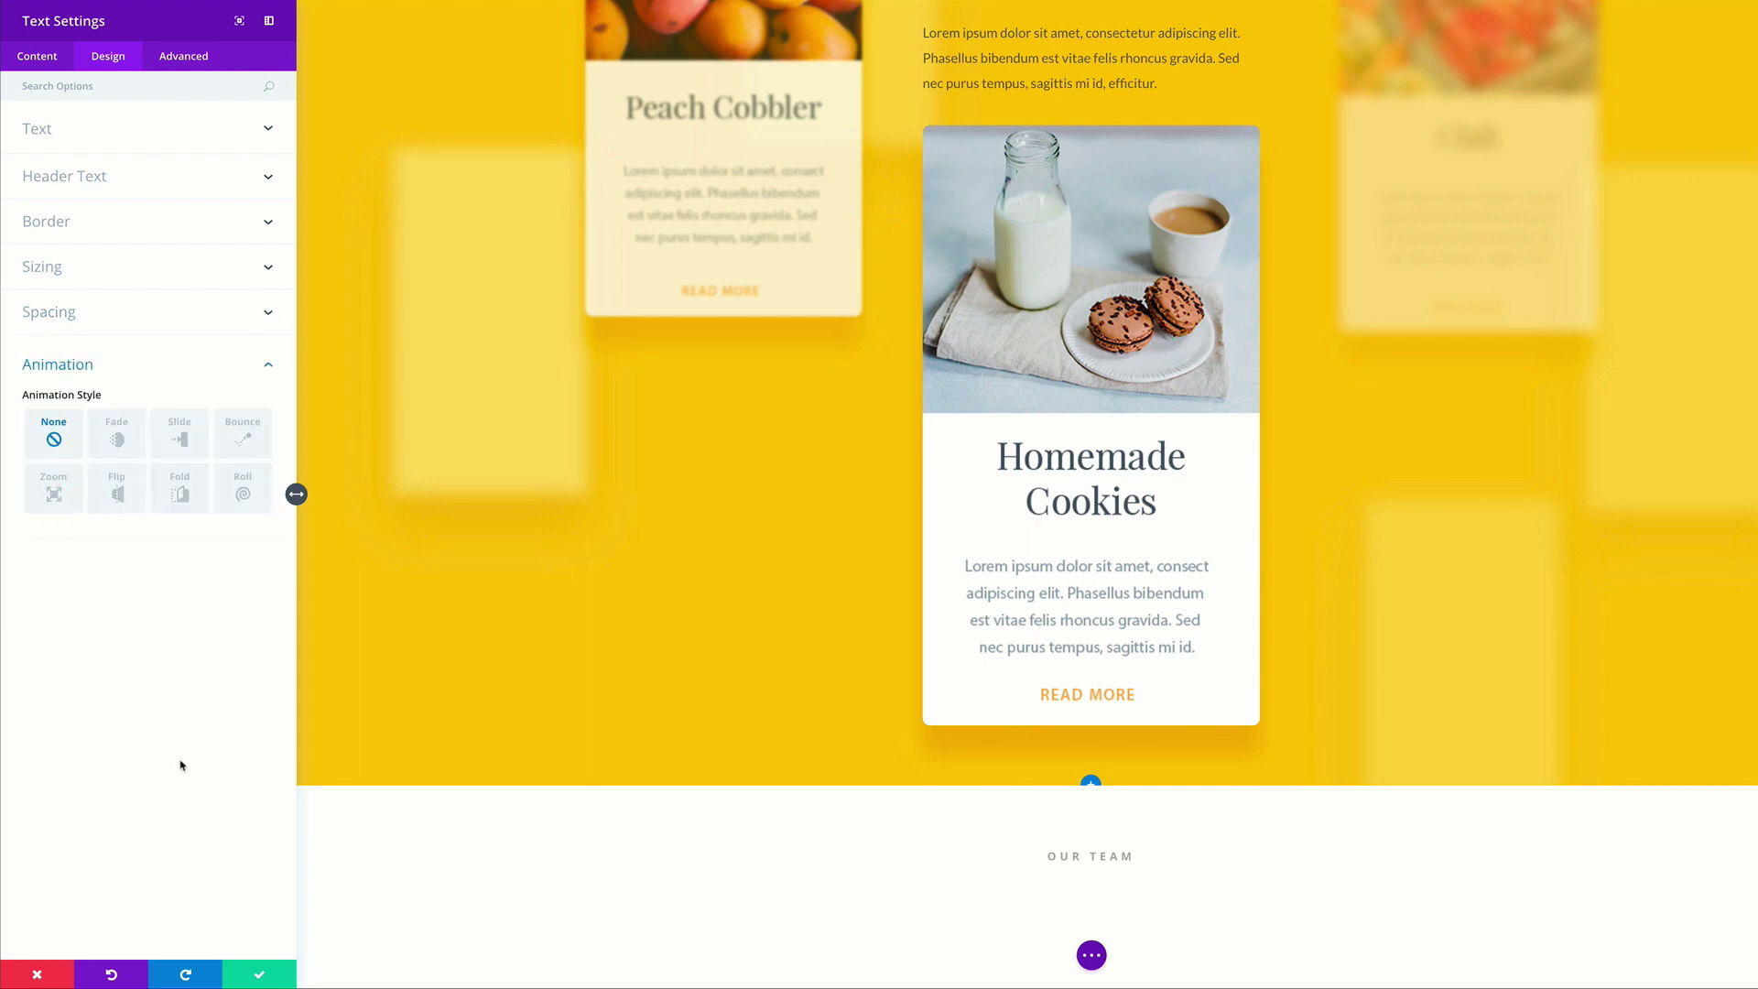
{"action": "left_click", "coordinate": [179, 440]}
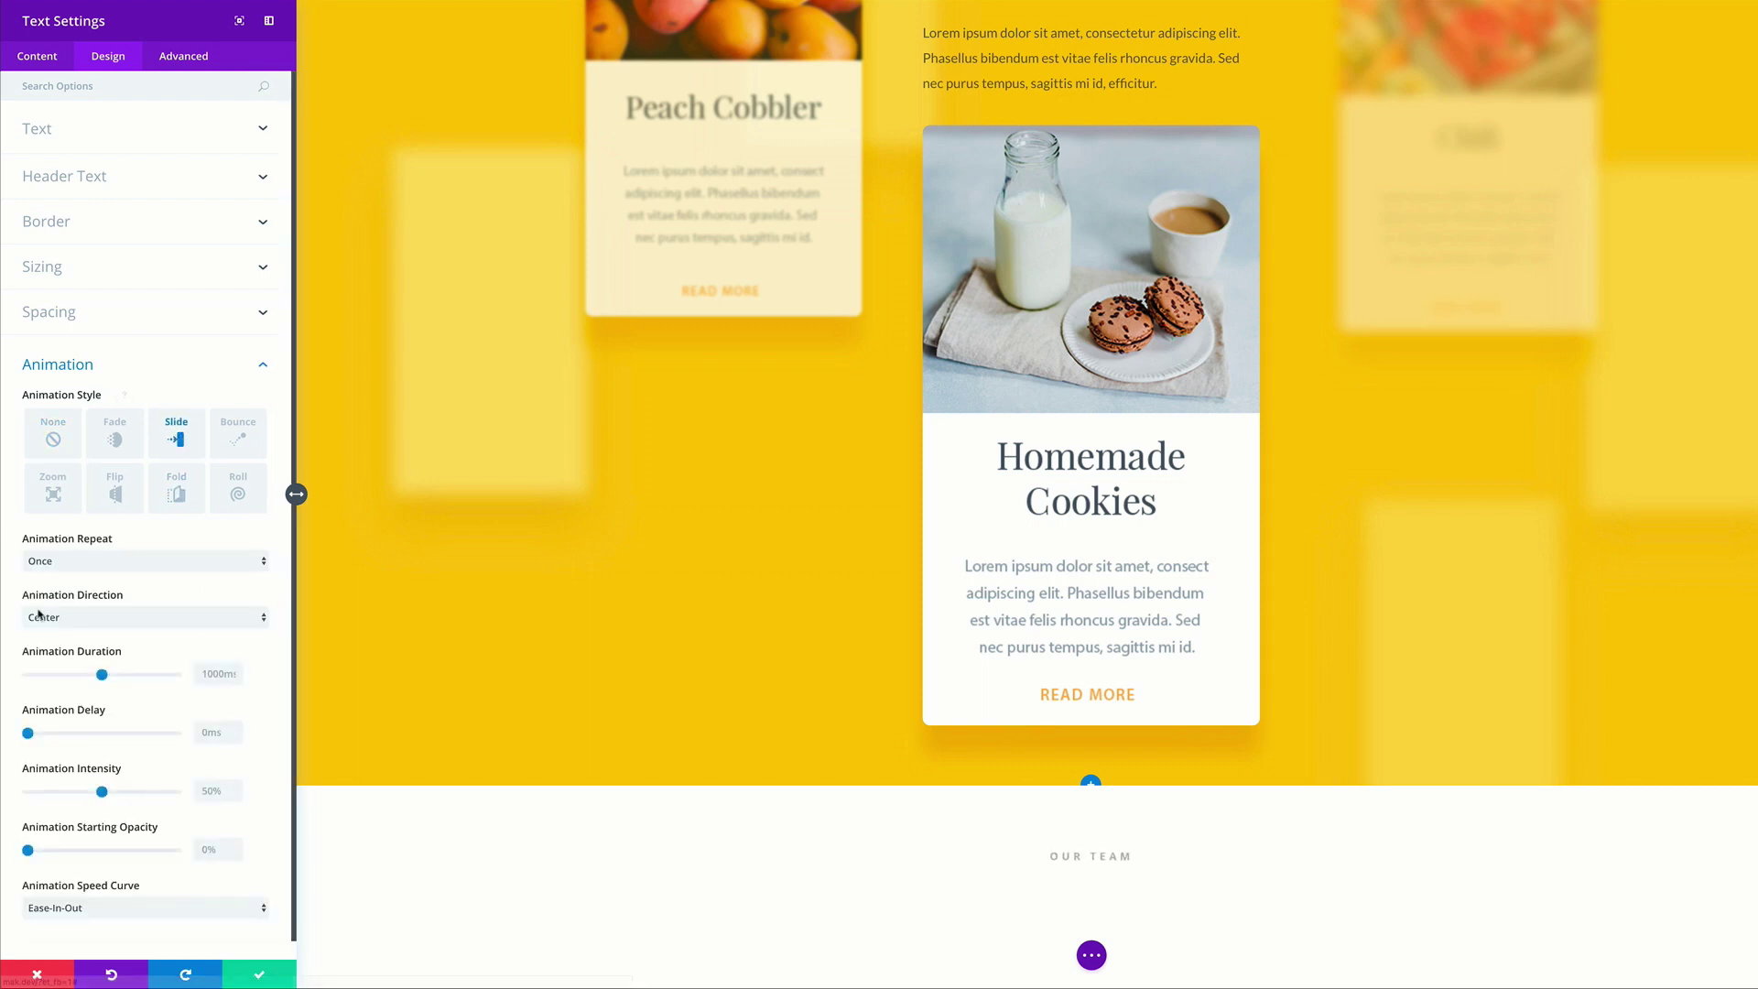
{"action": "left_click", "coordinate": [98, 618]}
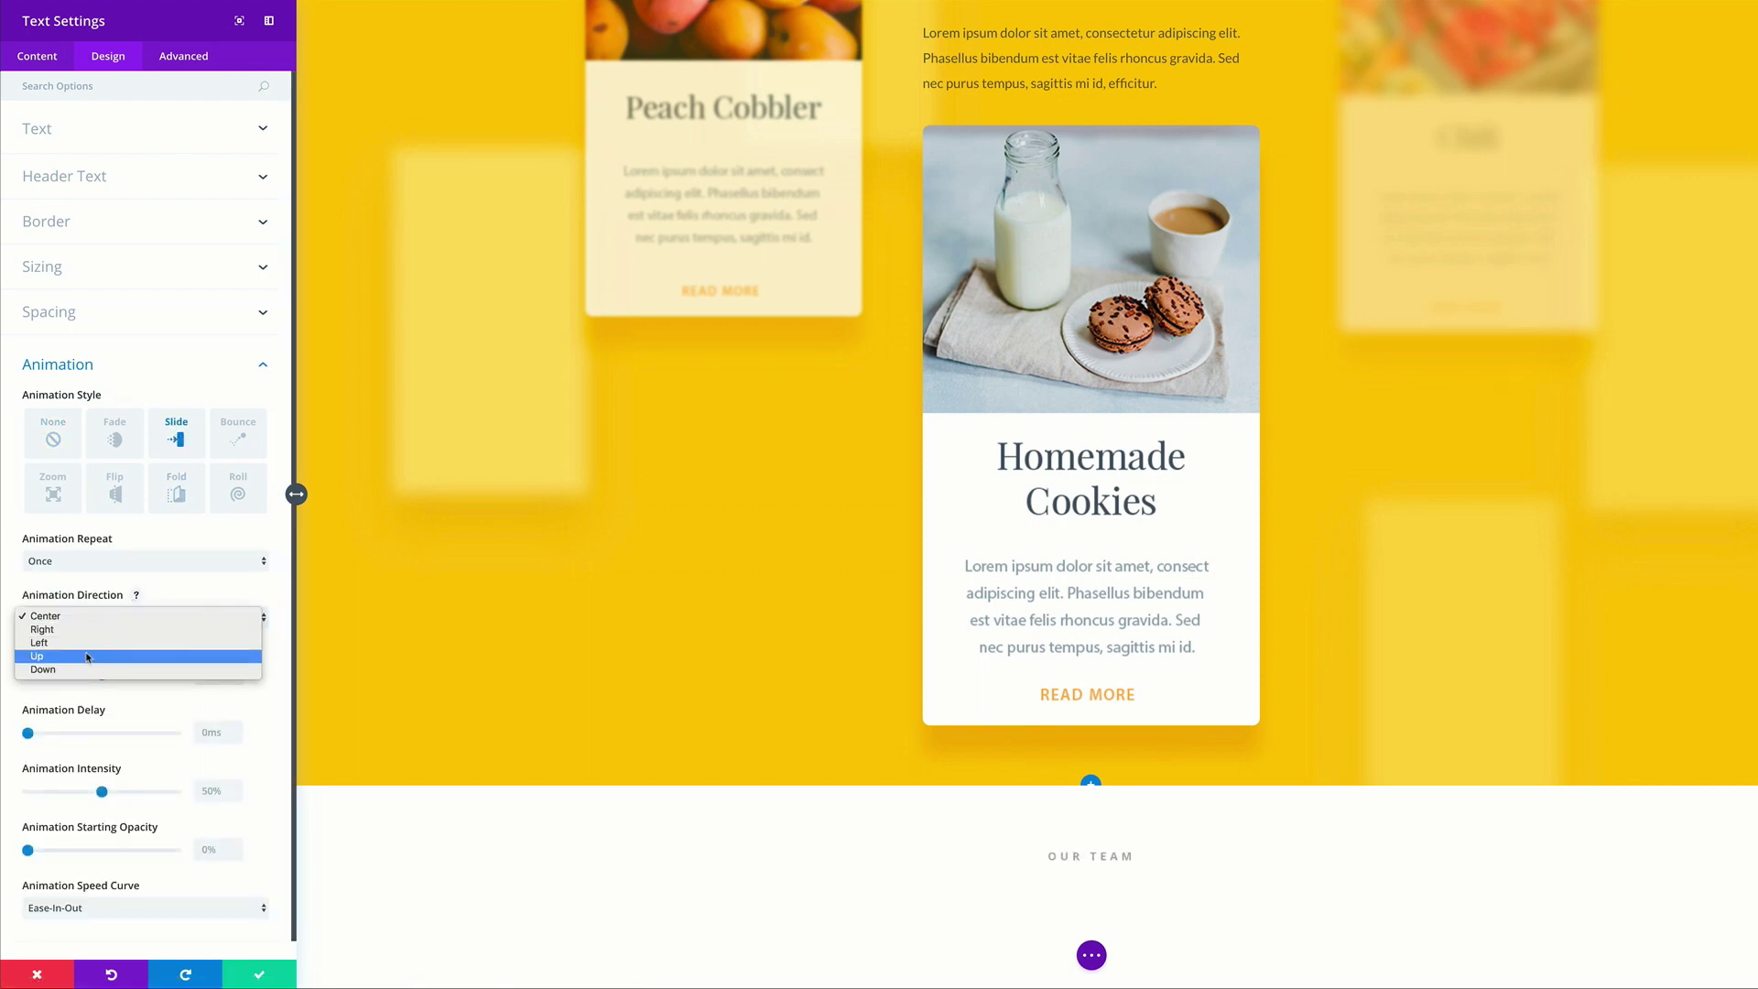
{"action": "left_click", "coordinate": [87, 655]}
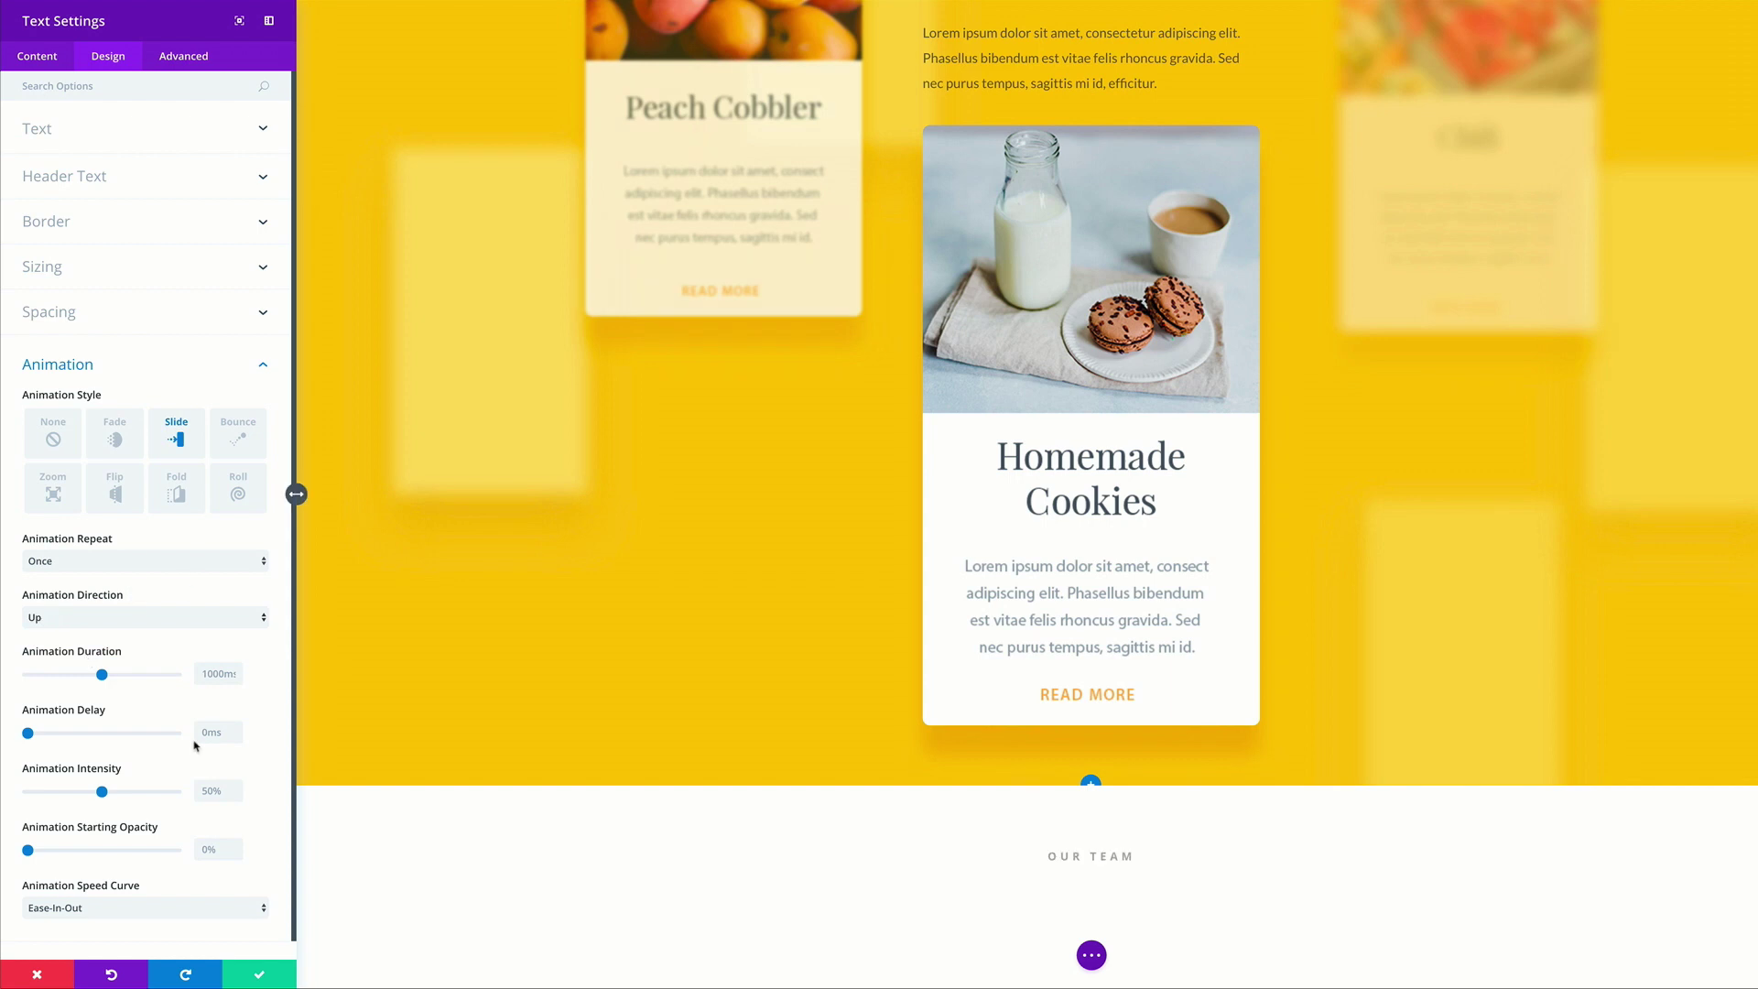
Set the "Our Team" animation duration to 500ms and its delay to 1000ms, and save the module
{"action": "double_click", "coordinate": [217, 673]}
{"action": "type", "text": "500ms"}
{"action": "double_click", "coordinate": [215, 732]}
{"action": "type", "text": "1"}
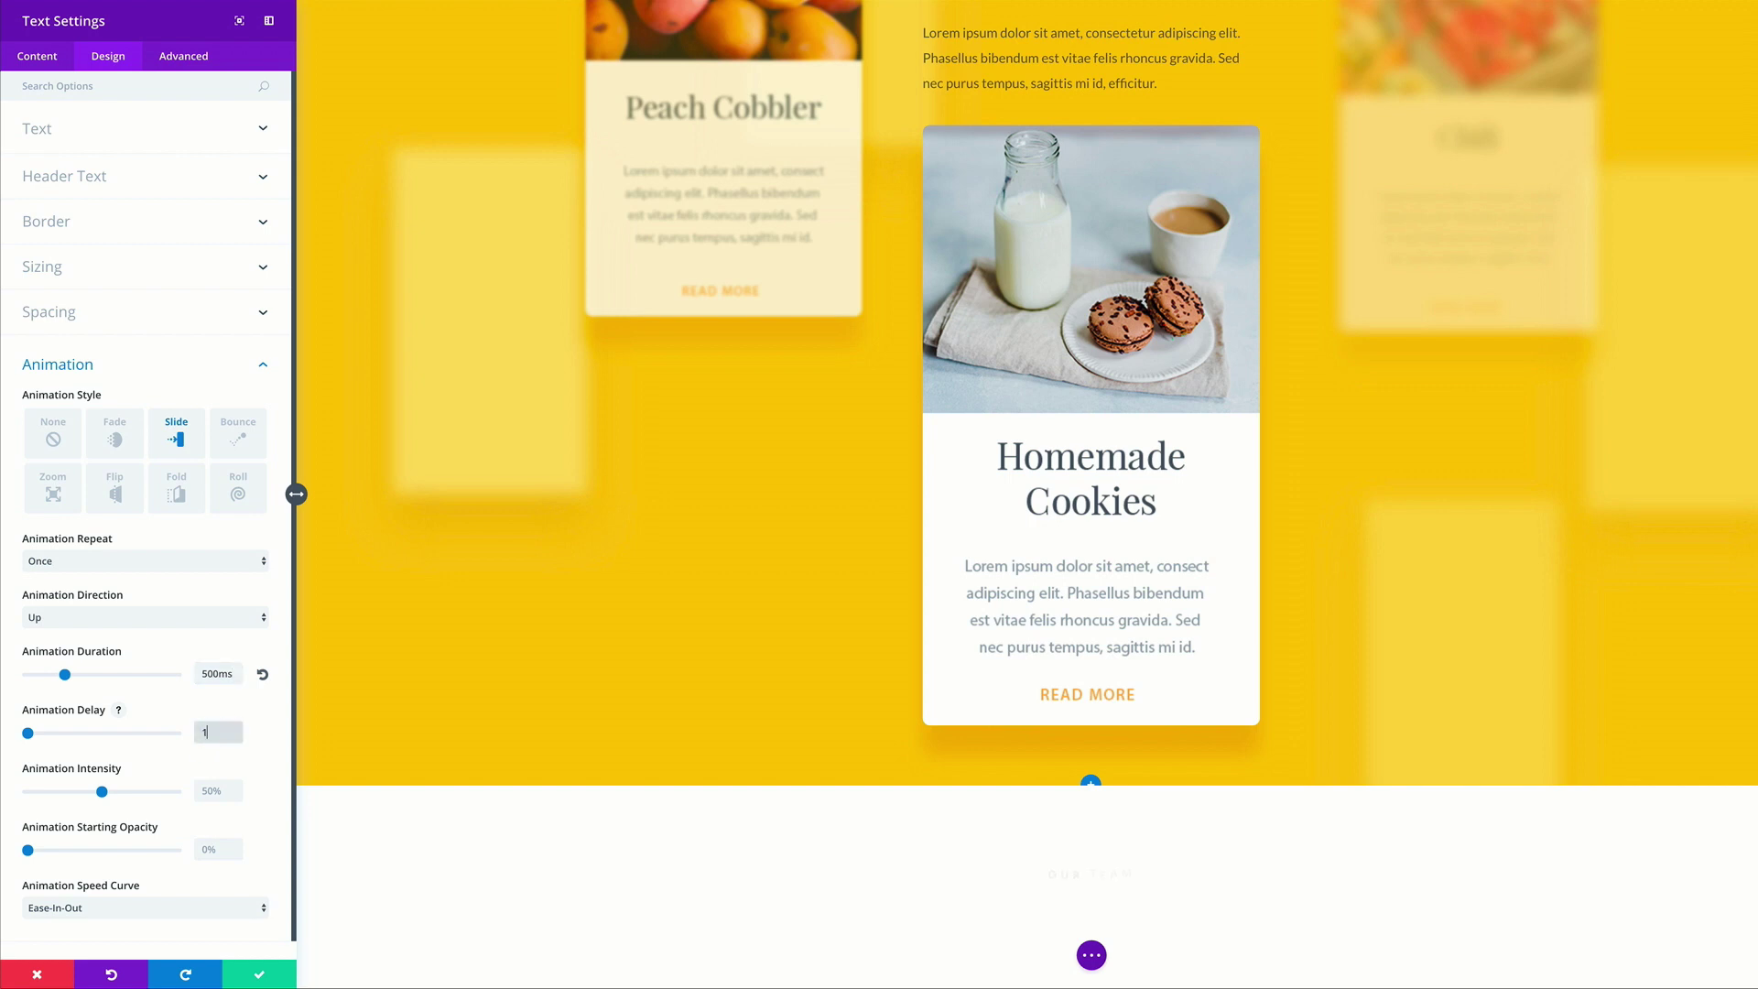
{"action": "type", "text": "000ms"}
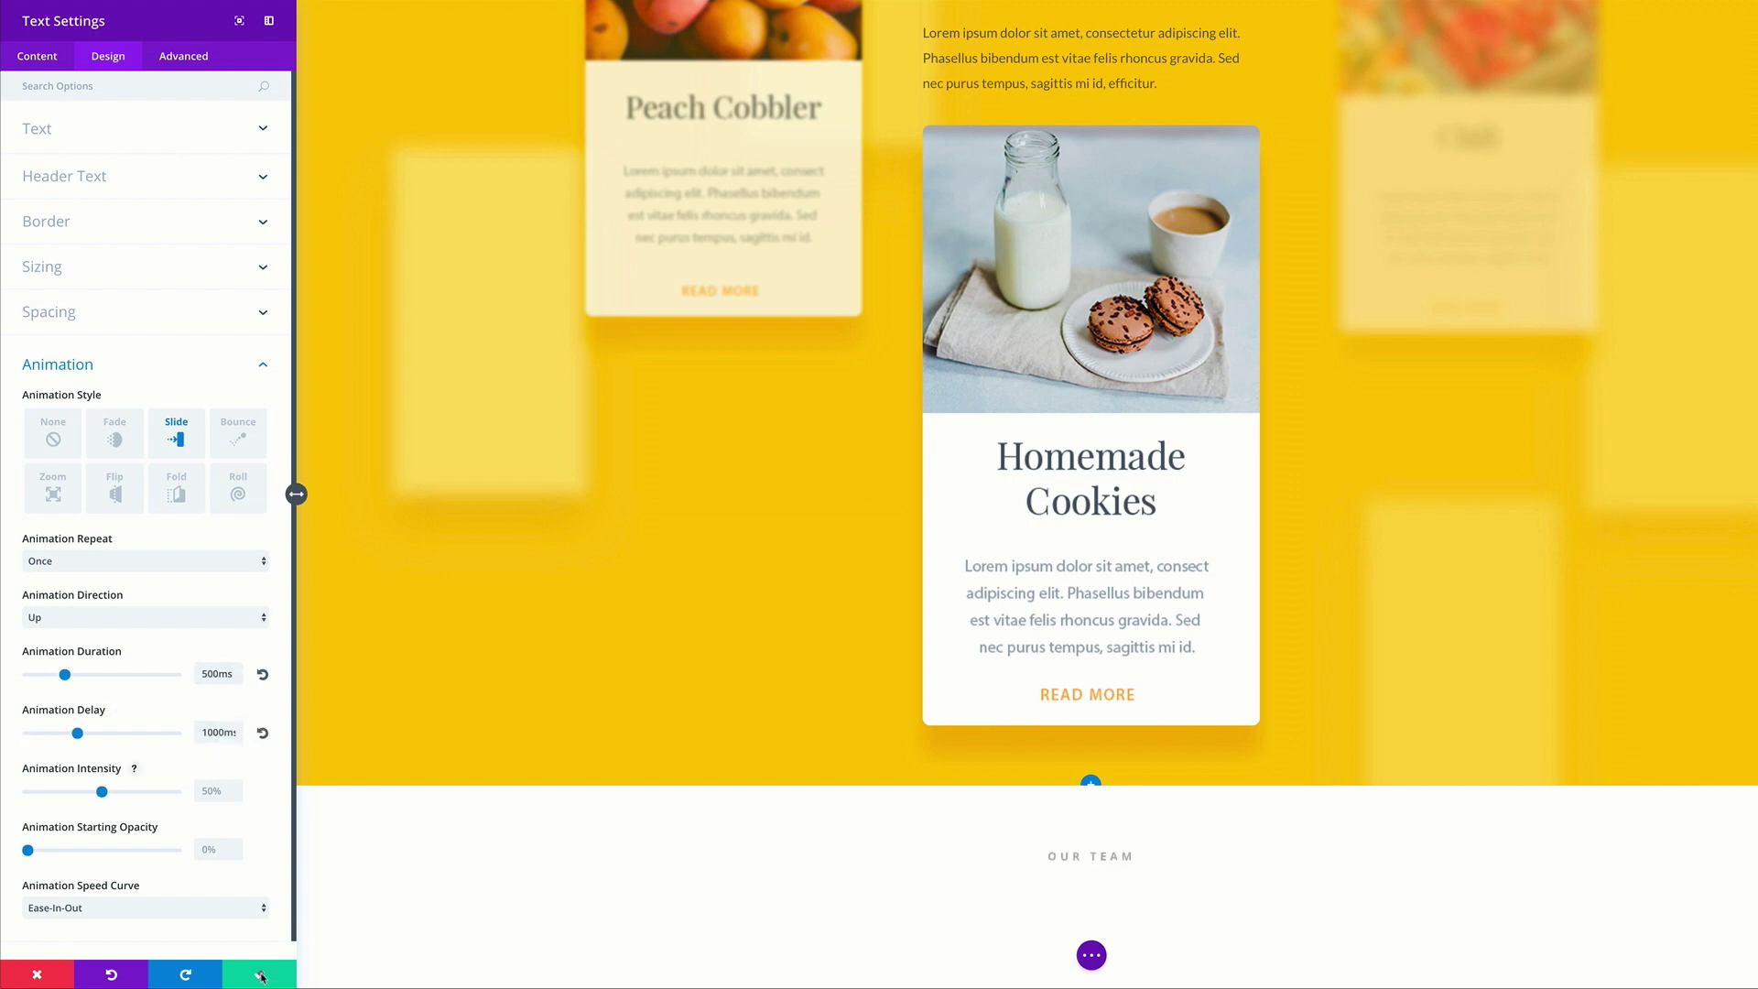
{"action": "left_click", "coordinate": [261, 976]}
Add a text module below "Our Team" containing the H1 heading "Highly Skilled Ninjas"
{"action": "scroll", "coordinate": [412, 745], "scroll_direction": "down", "scroll_amount": 2}
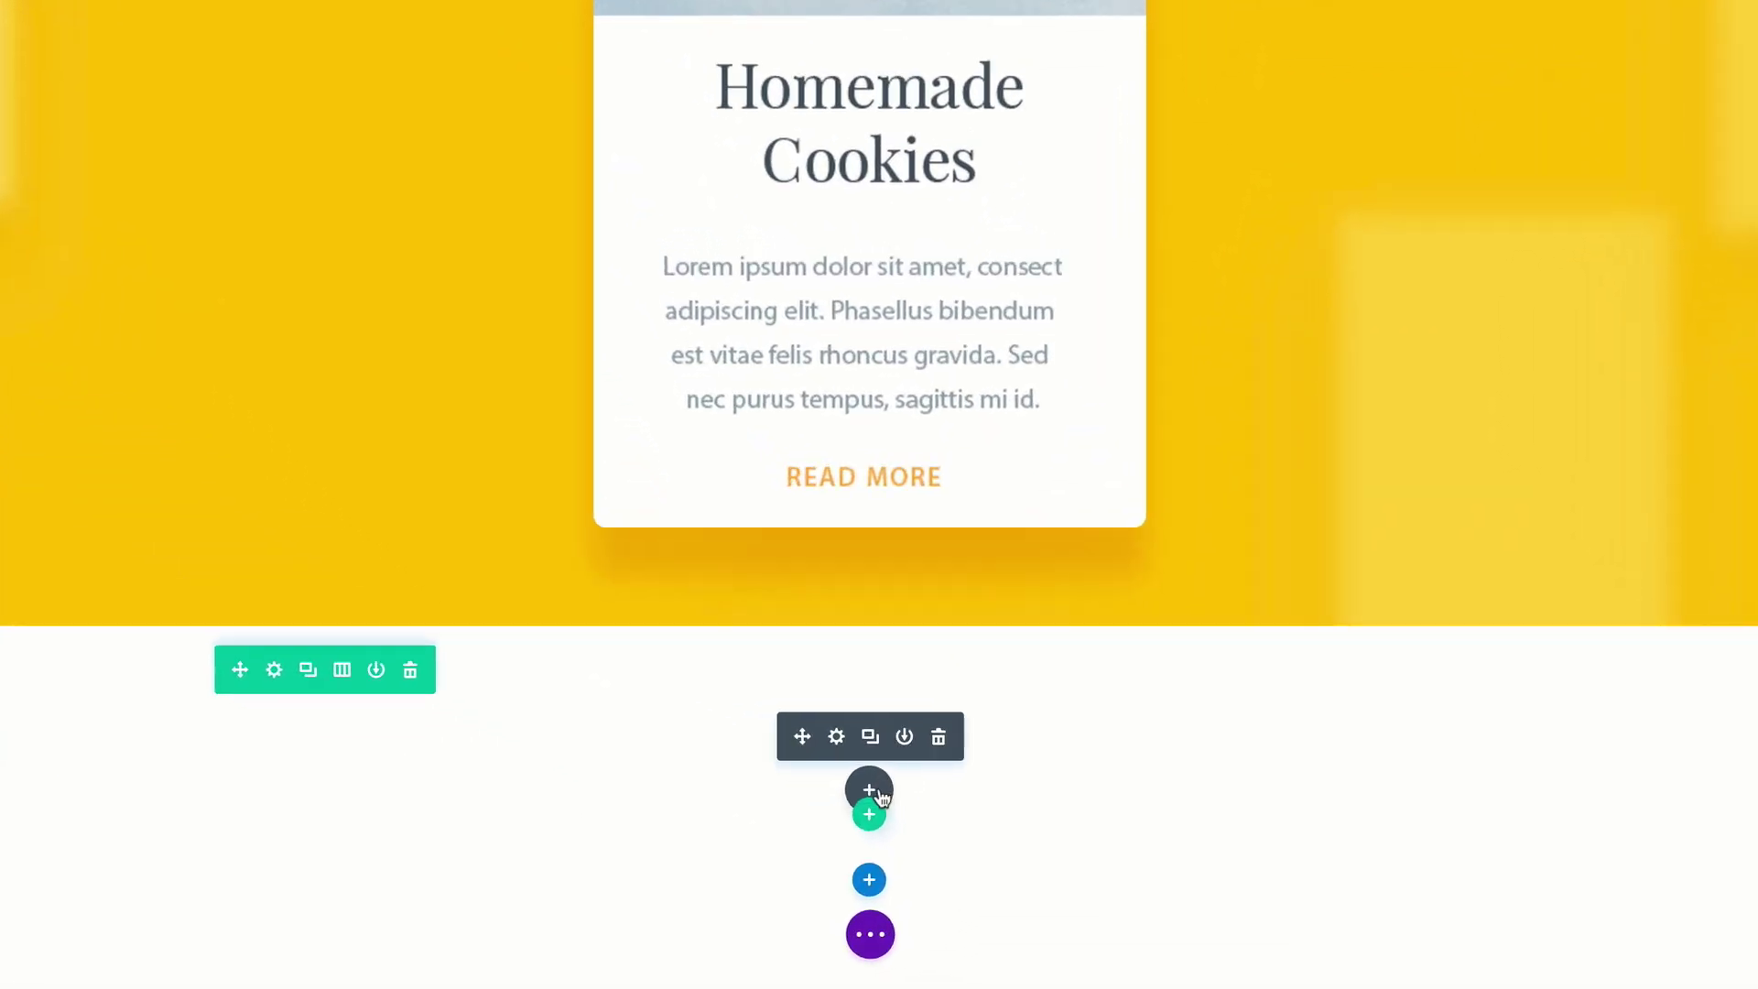
{"action": "left_click", "coordinate": [869, 789]}
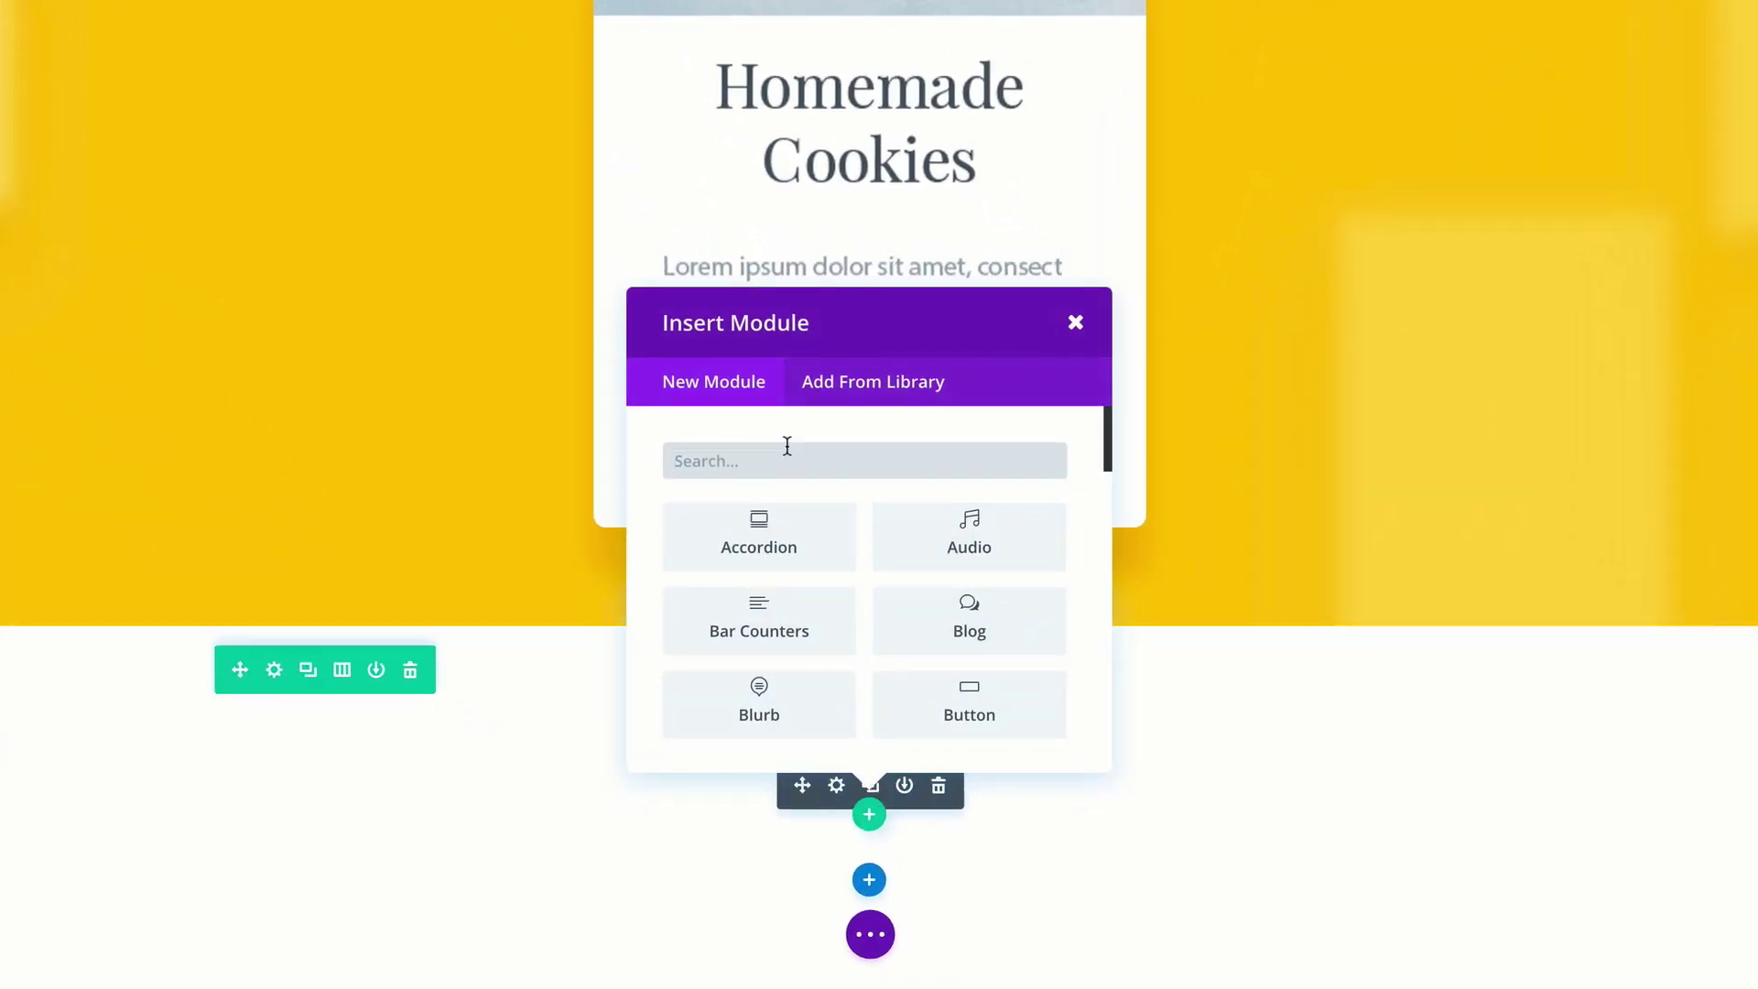
{"action": "type", "text": "text"}
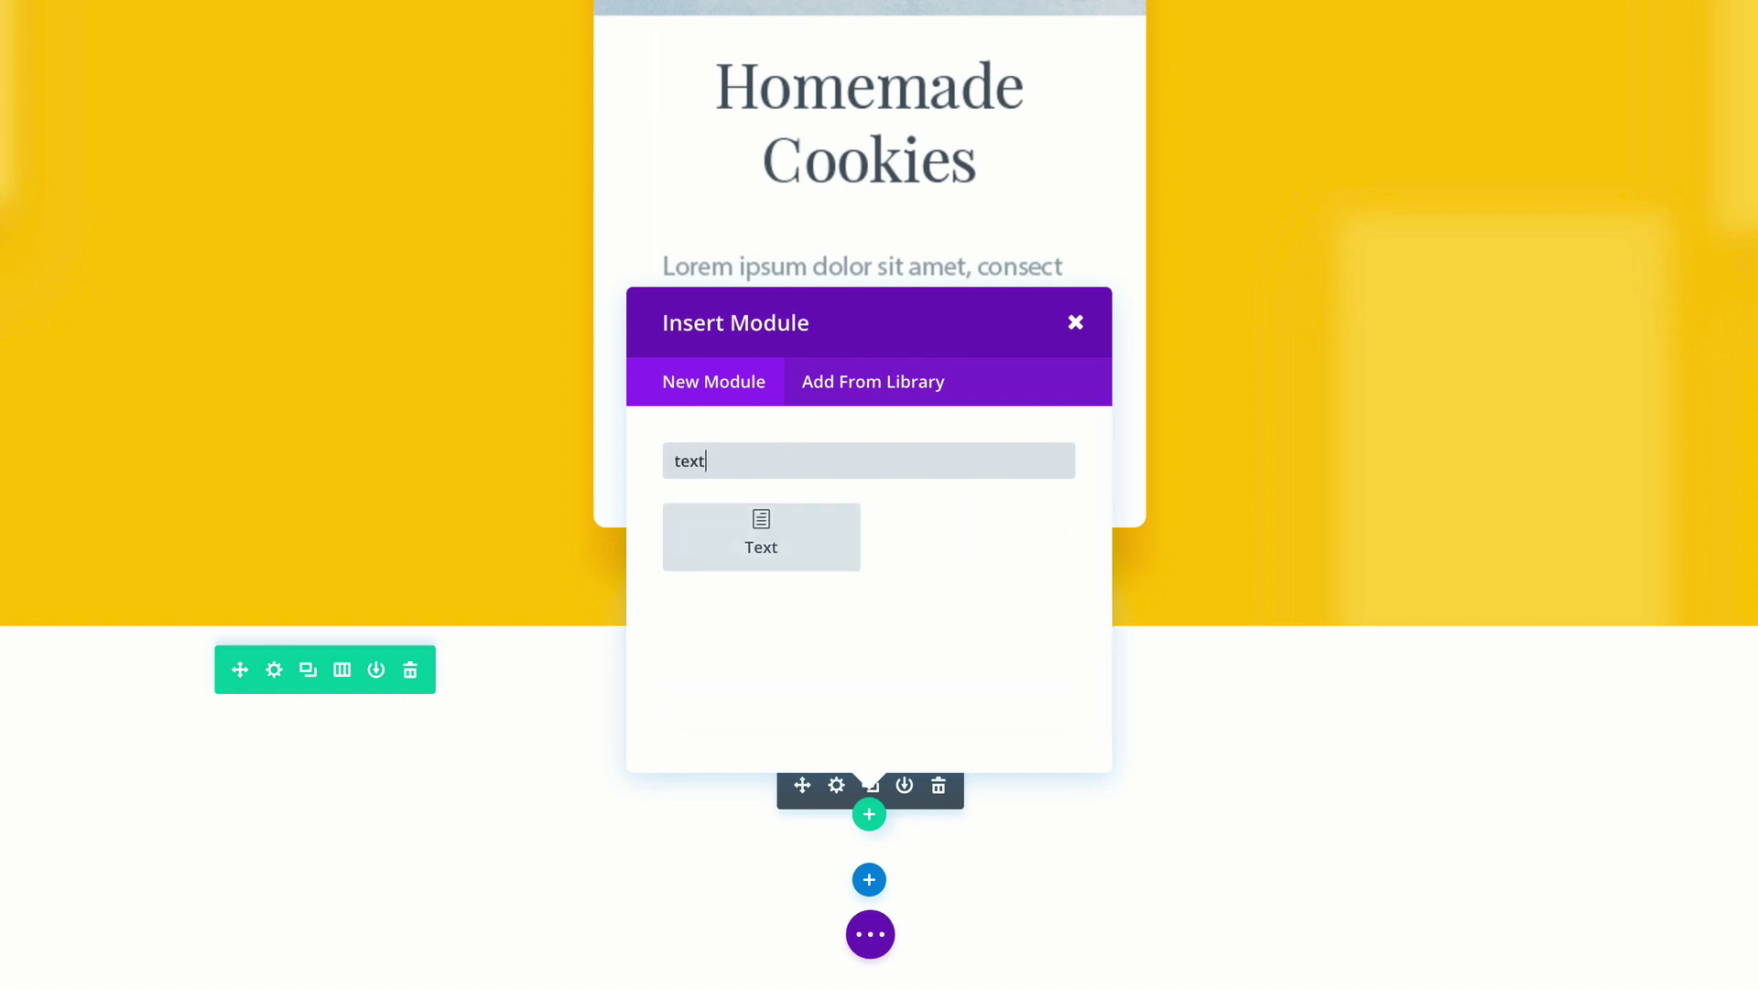
{"action": "left_click", "coordinate": [763, 531]}
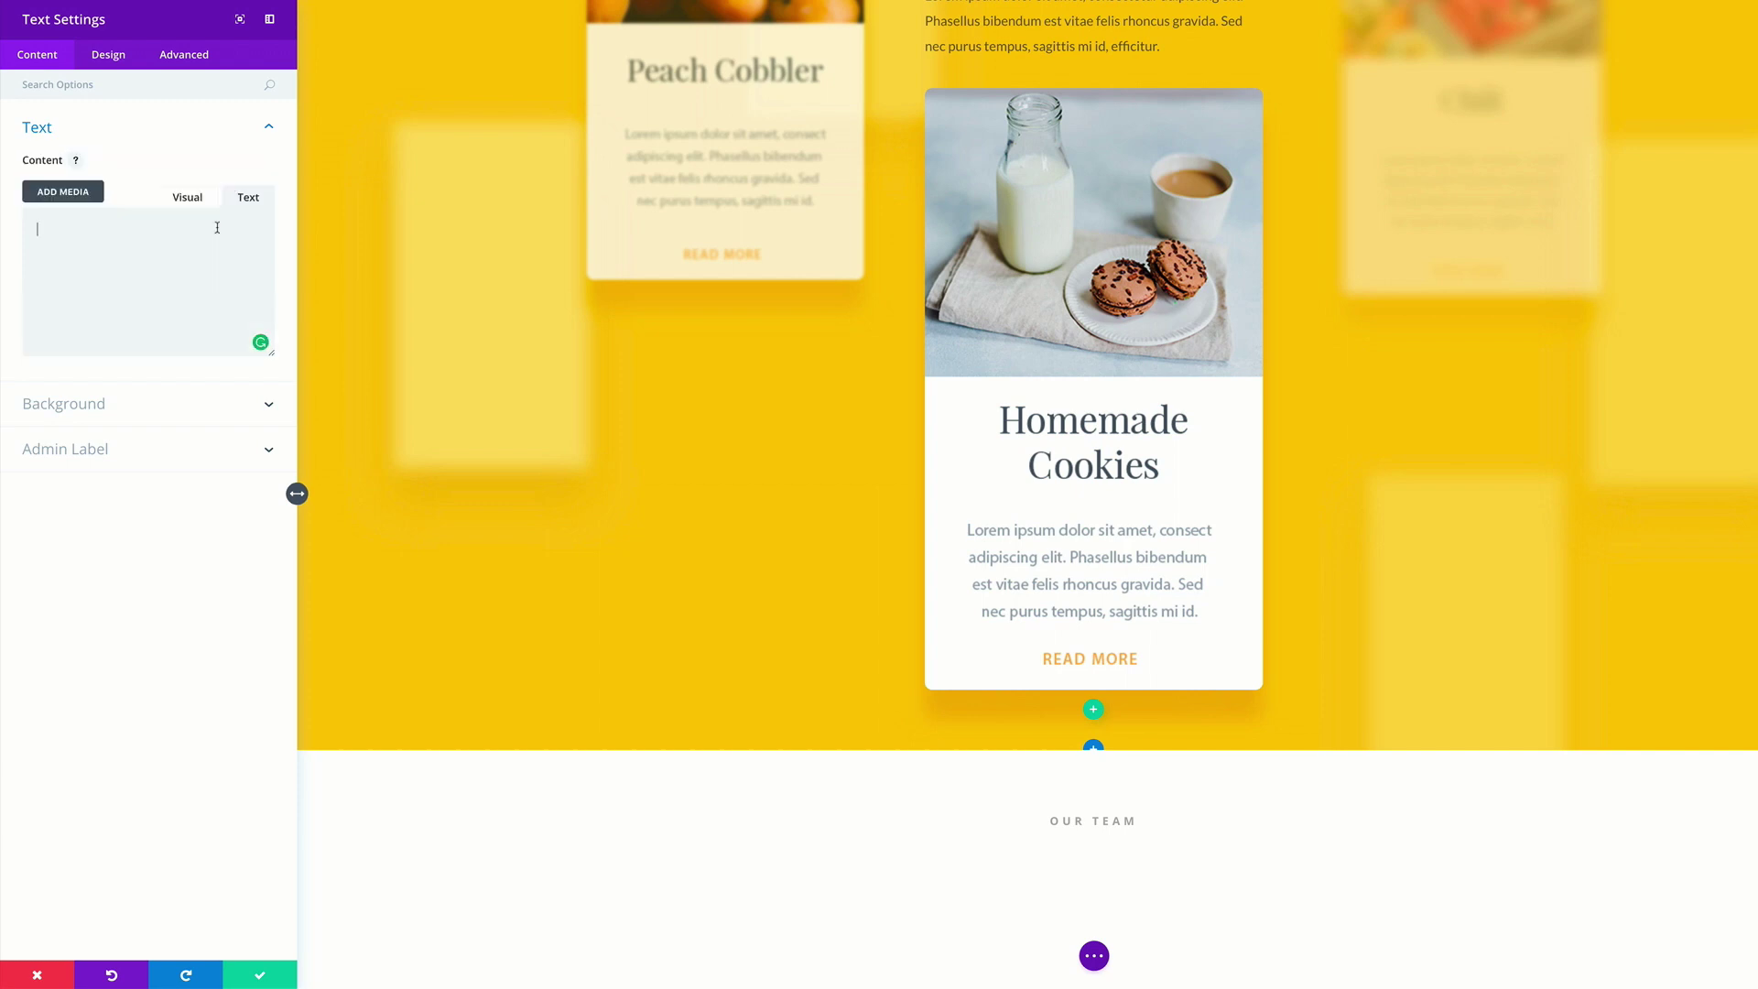
{"action": "left_click", "coordinate": [217, 228]}
{"action": "type", "text": "<h1>Highly Skilled Ninjas</h1>"}
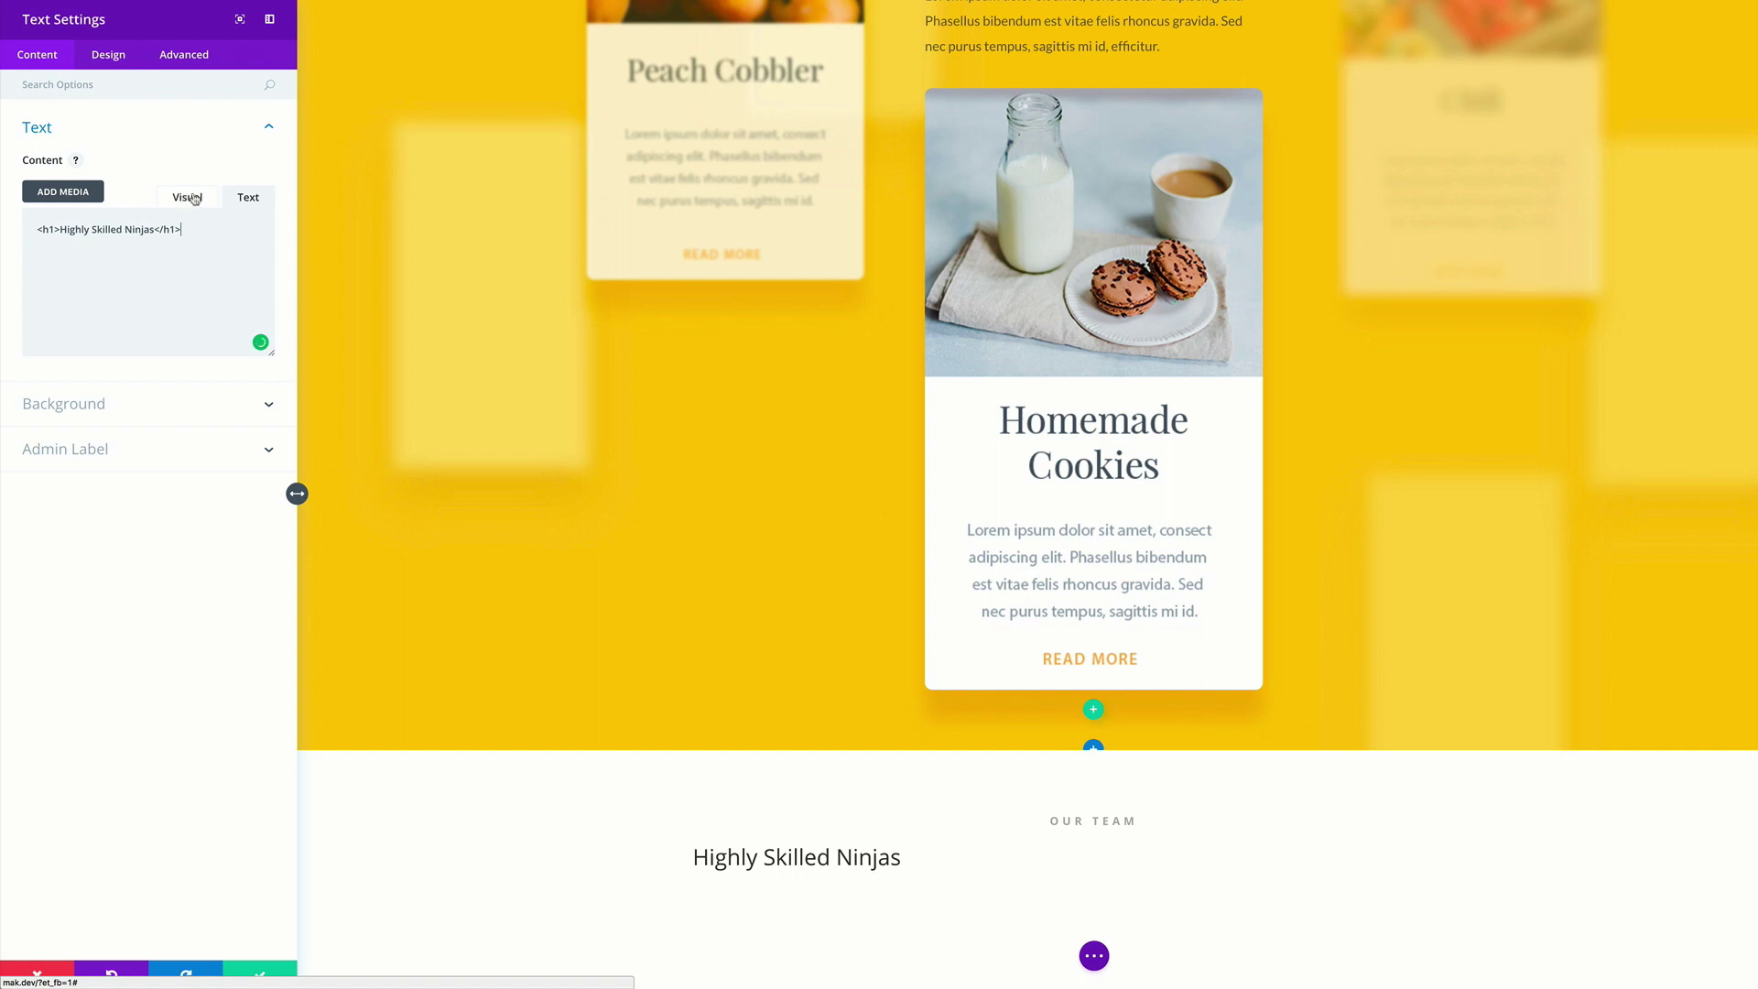
{"action": "left_click_drag", "start_coordinate": [155, 229], "coordinate": [190, 229]}
{"action": "left_click", "coordinate": [203, 227]}
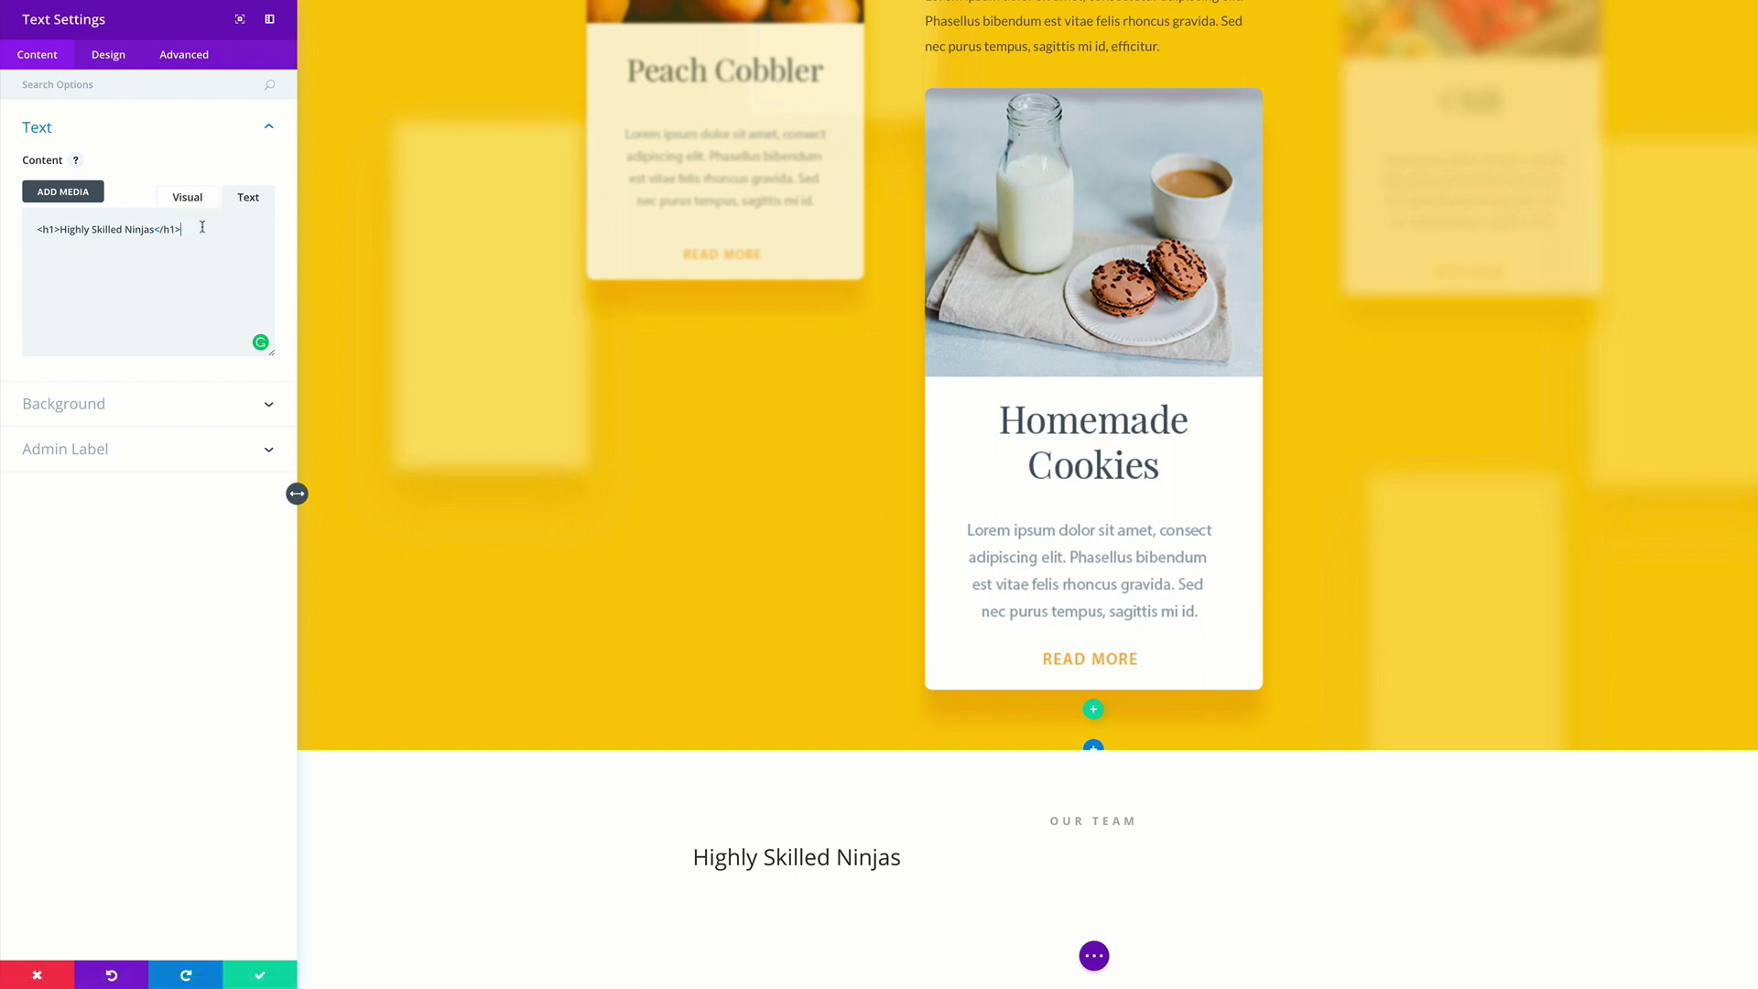
Center the "Highly Skilled Ninjas" header text and set its font size to 48px
{"action": "left_click", "coordinate": [116, 60]}
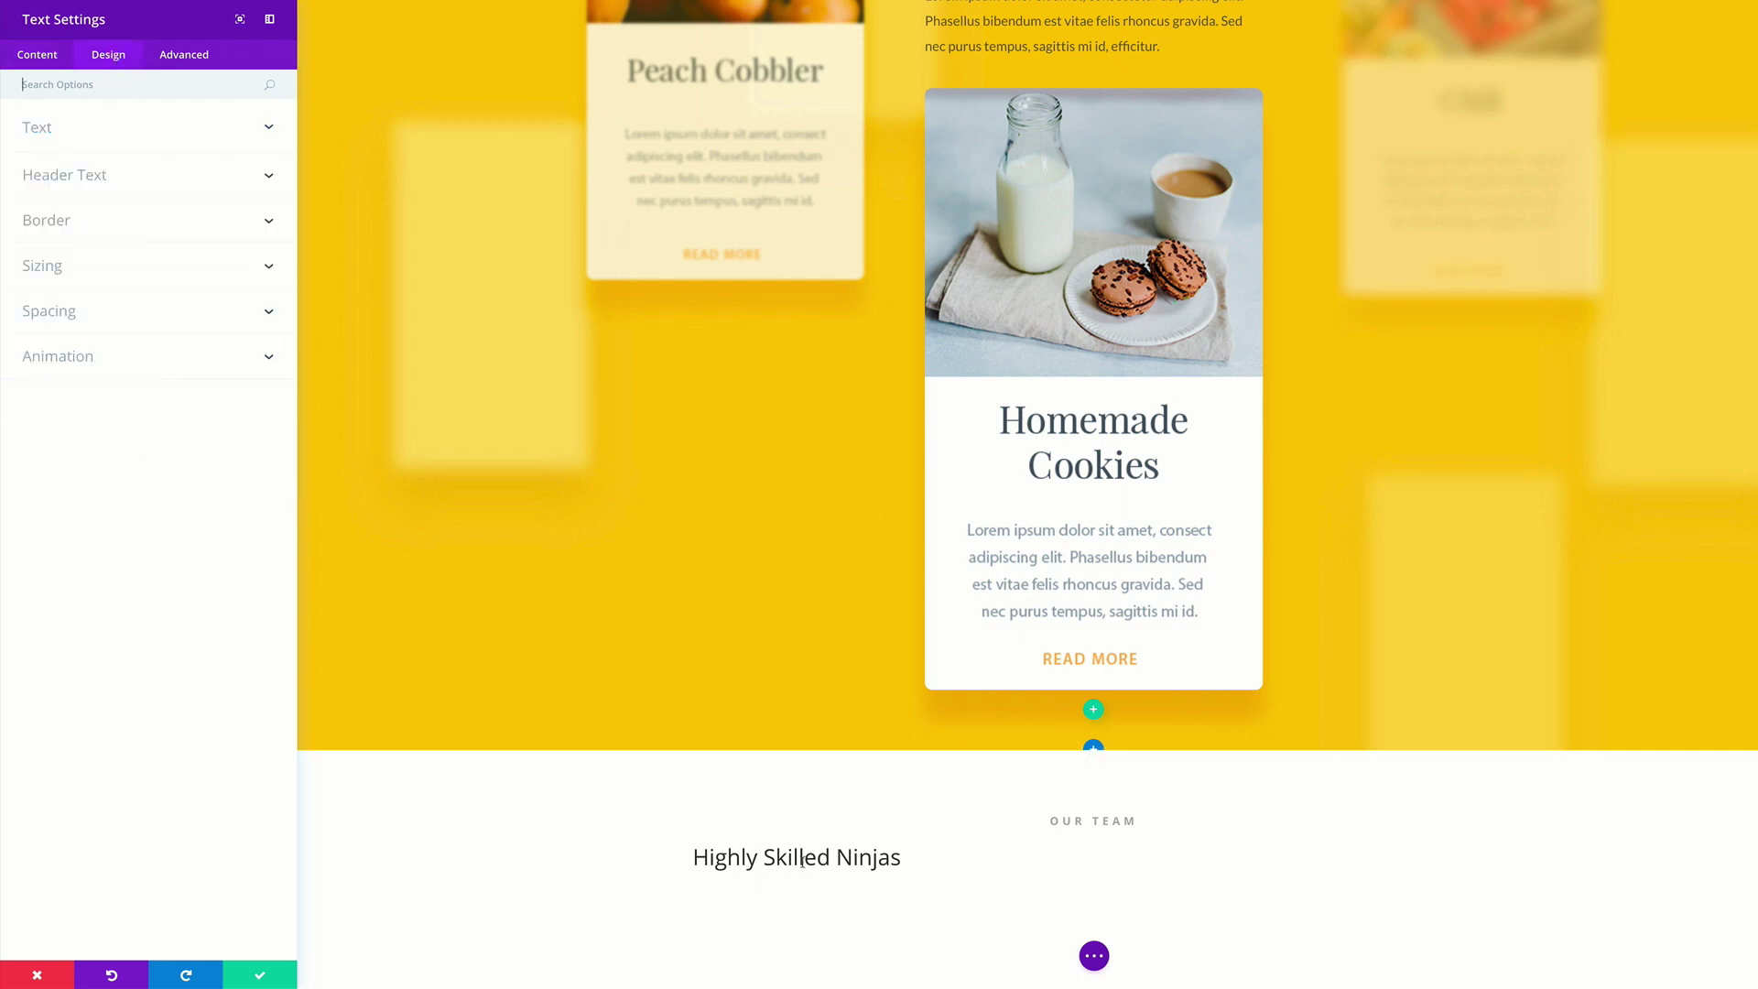
{"action": "left_click", "coordinate": [92, 179]}
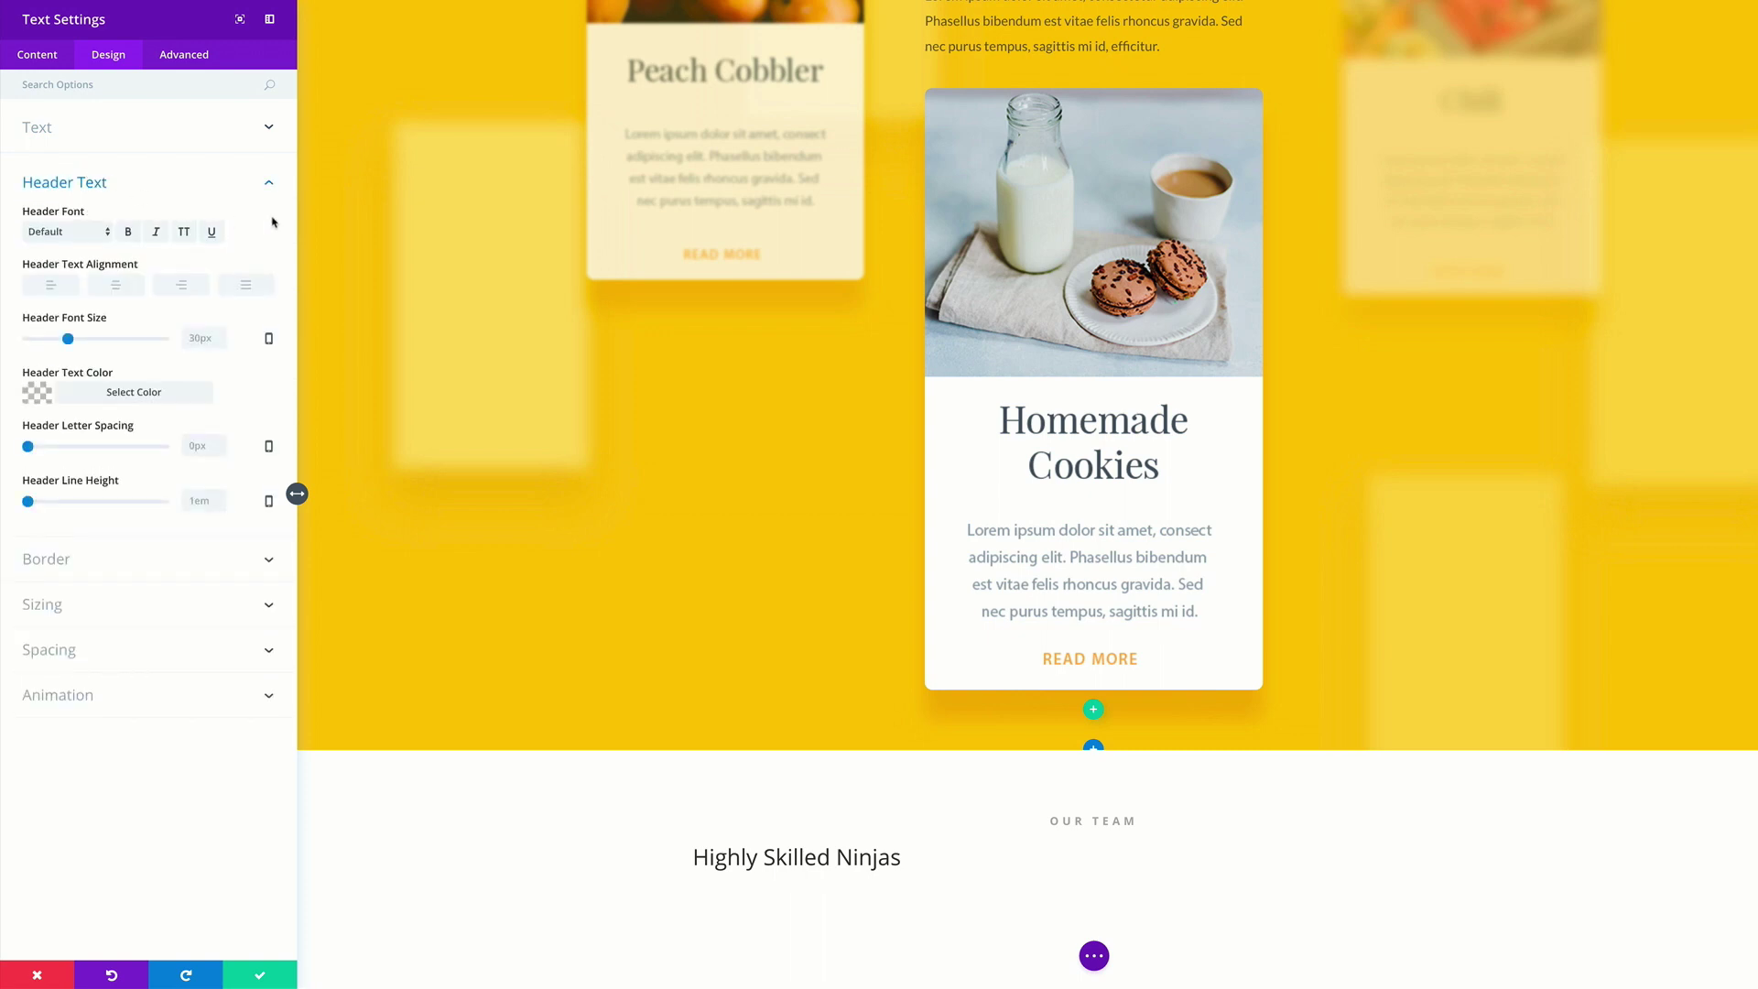
{"action": "left_click", "coordinate": [115, 285]}
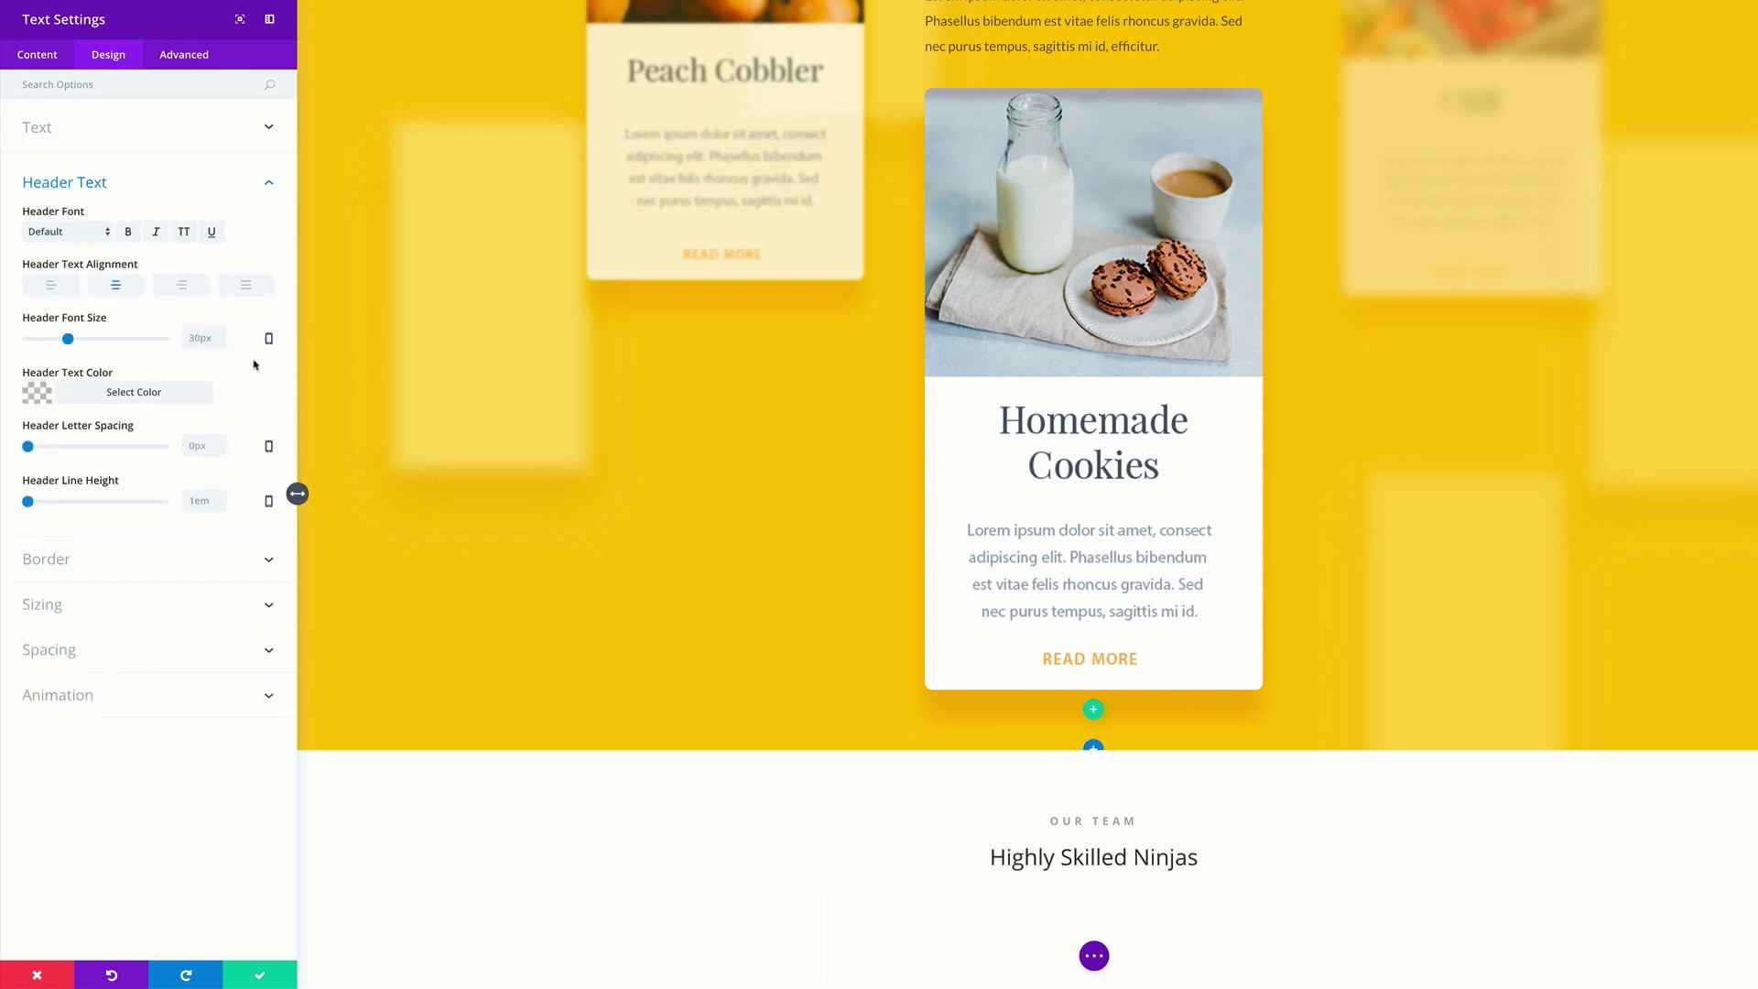
{"action": "left_click_drag", "start_coordinate": [67, 339], "coordinate": [93, 344]}
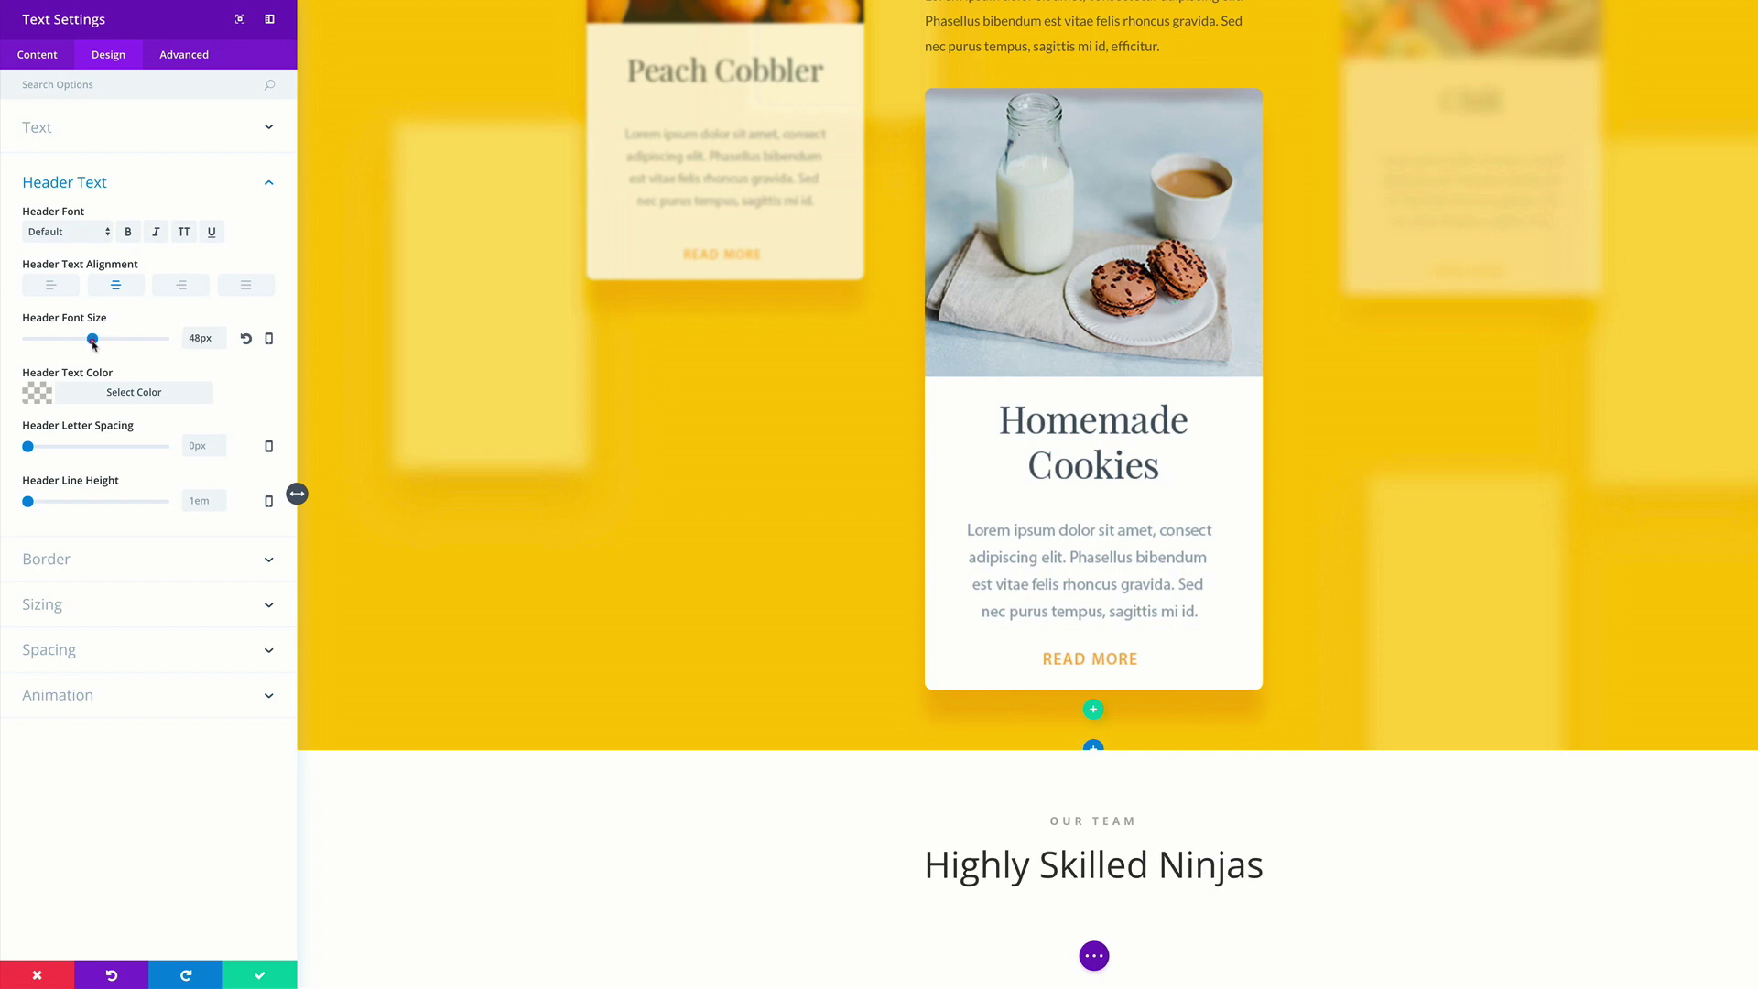
Change the "Highly Skilled Ninjas" header font to Raleway Light
{"action": "left_click", "coordinate": [65, 234]}
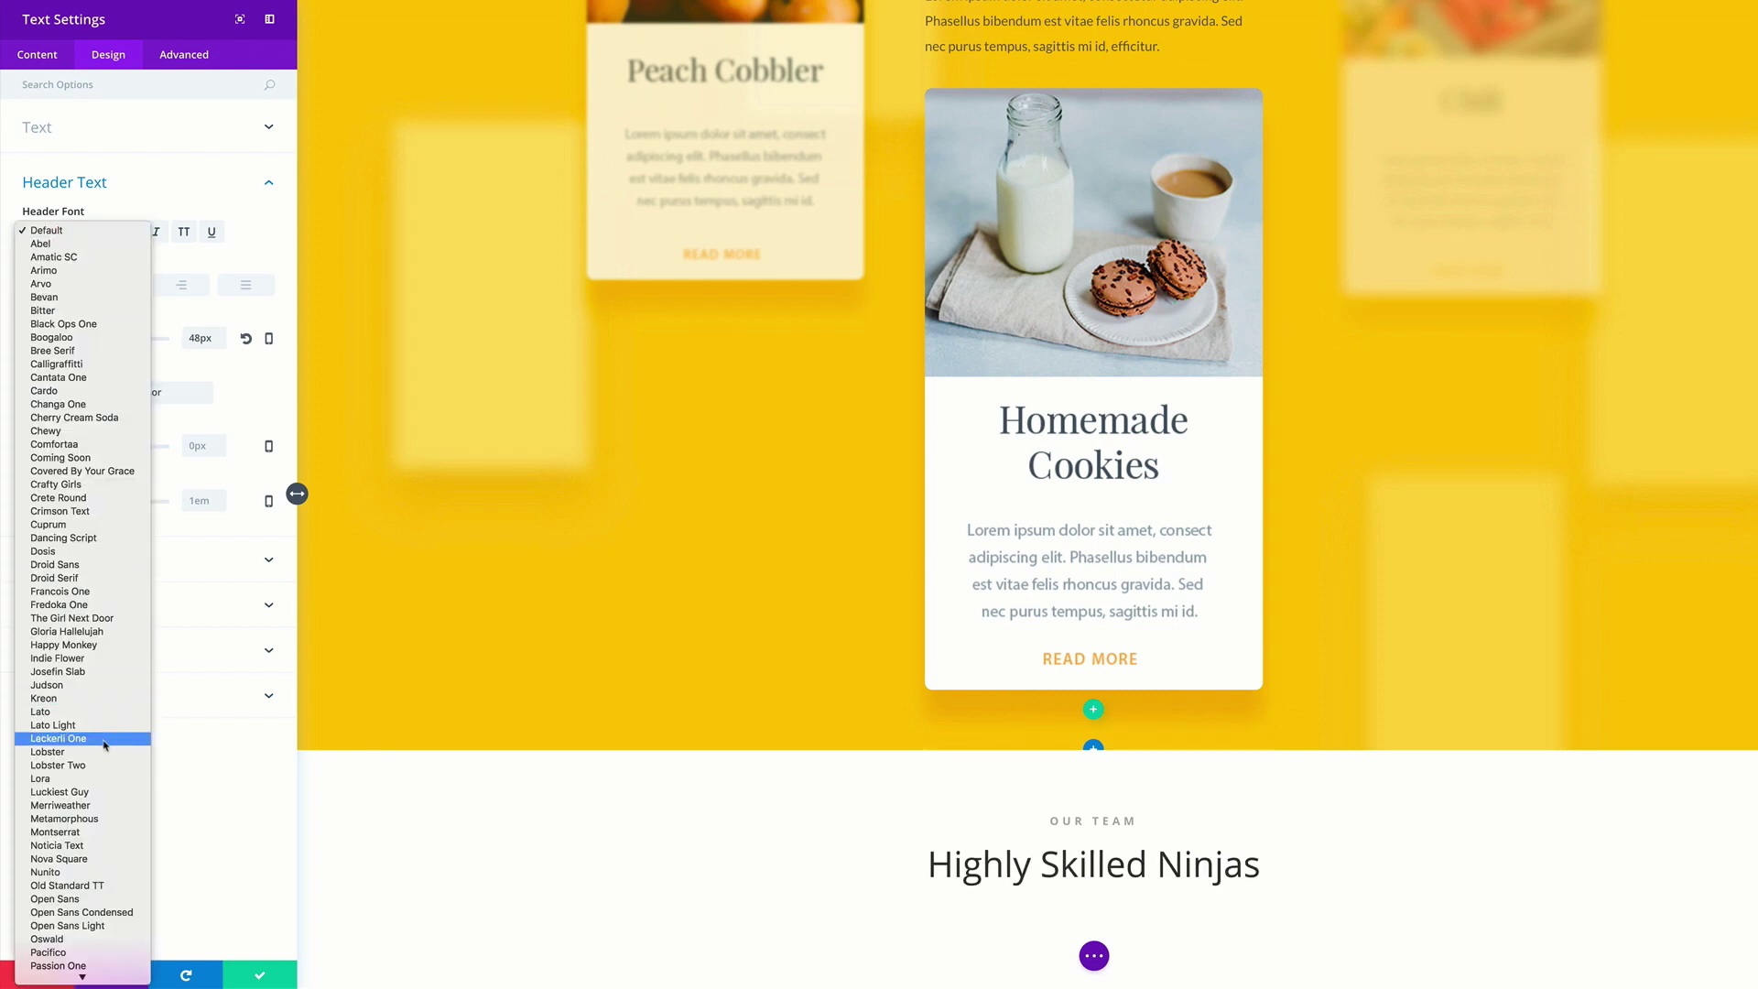
{"action": "scroll", "coordinate": [101, 755], "scroll_direction": "down", "scroll_amount": 5}
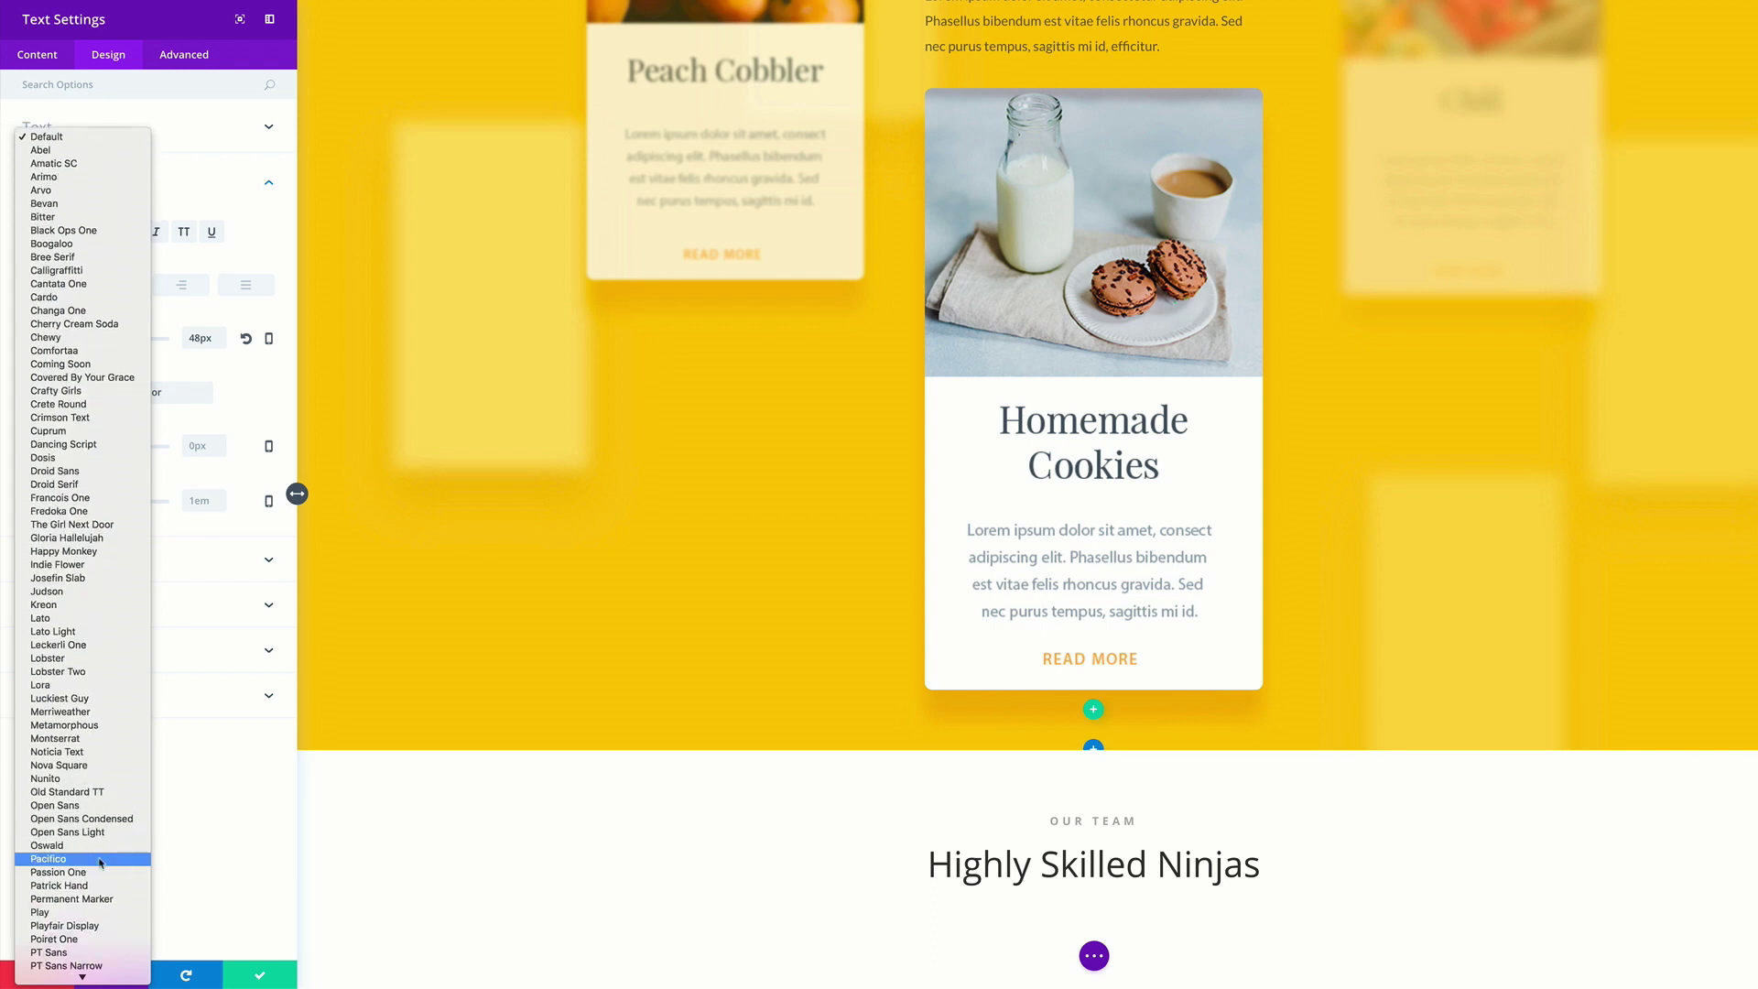
{"action": "scroll", "coordinate": [101, 862], "scroll_direction": "down", "scroll_amount": 3}
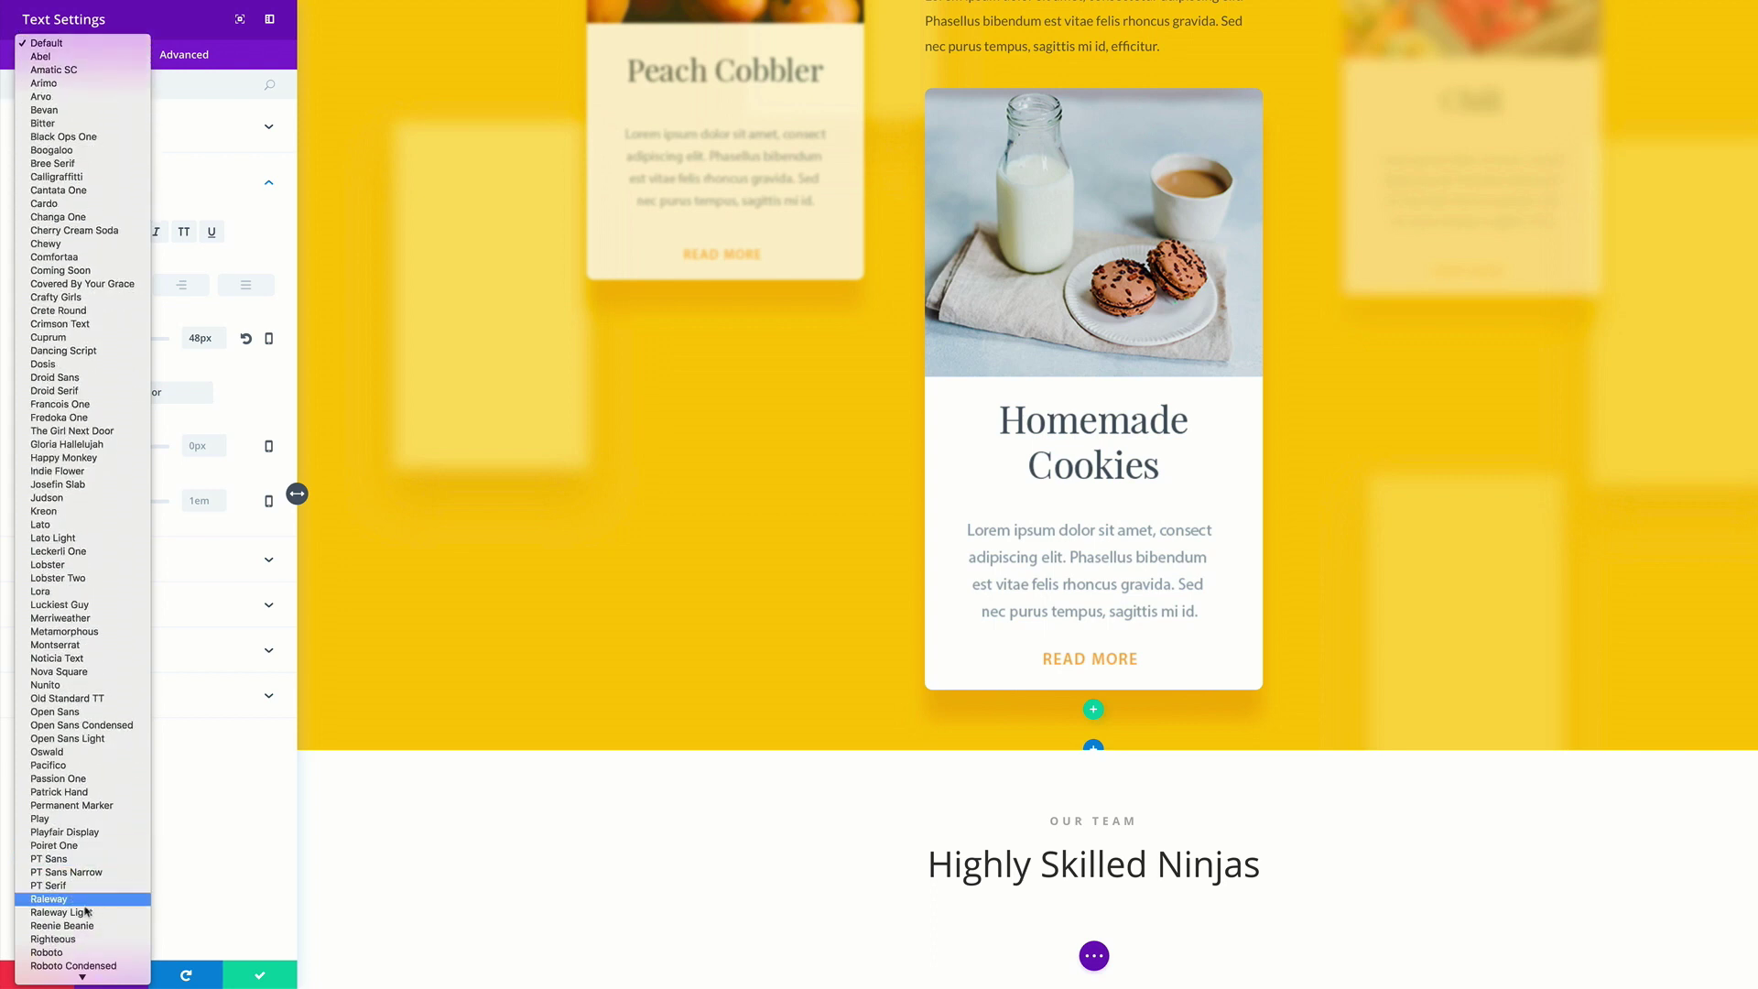
{"action": "left_click", "coordinate": [87, 913]}
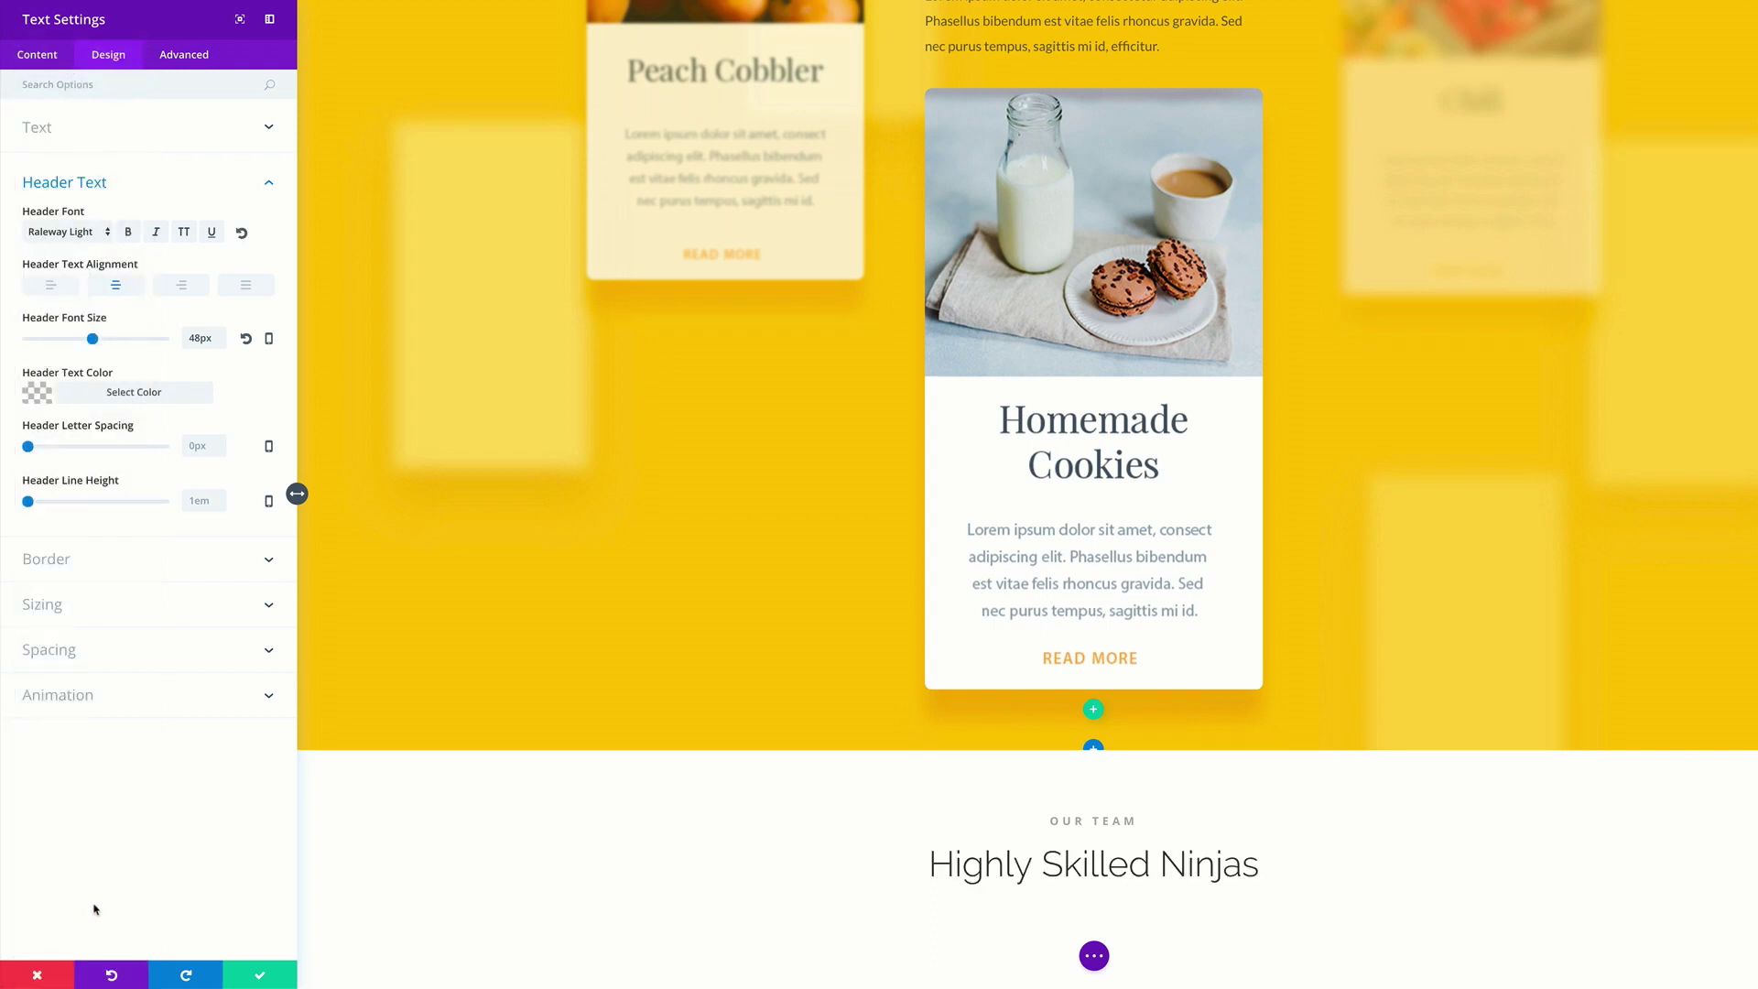
Set the "Highly Skilled Ninjas" header colour to #3a3830 and its line height to 1.3em
{"action": "left_click", "coordinate": [38, 393]}
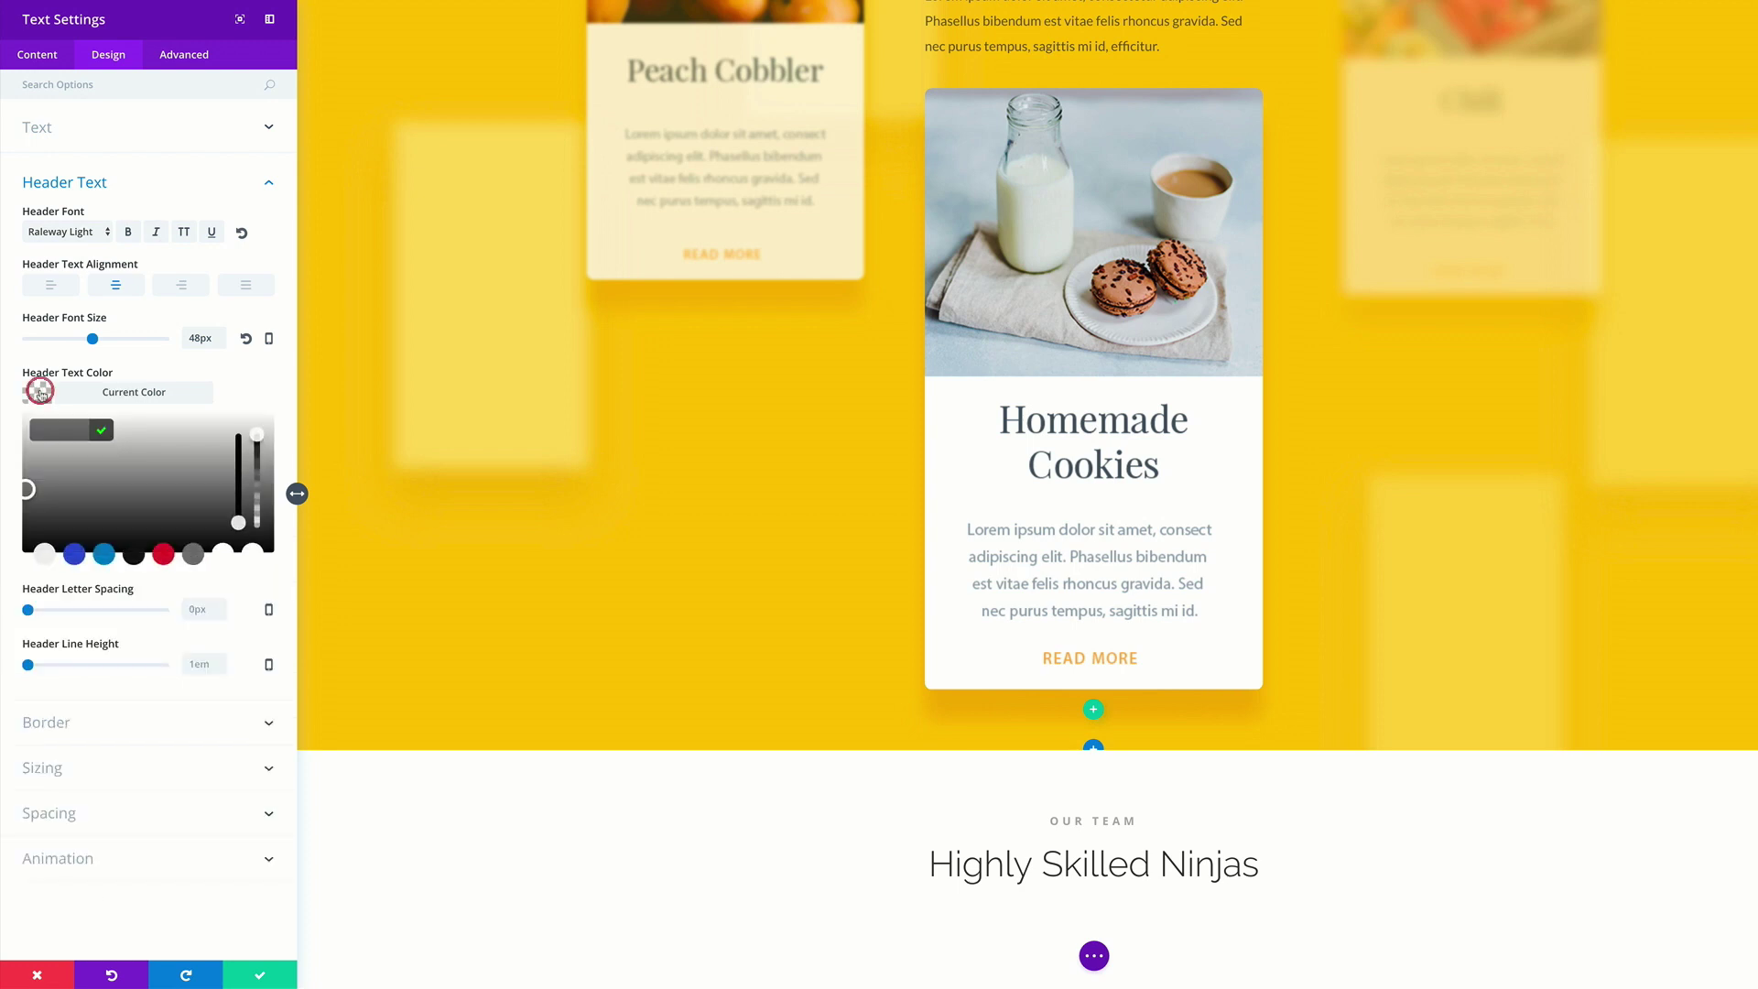
{"action": "type", "text": "#3a383d"}
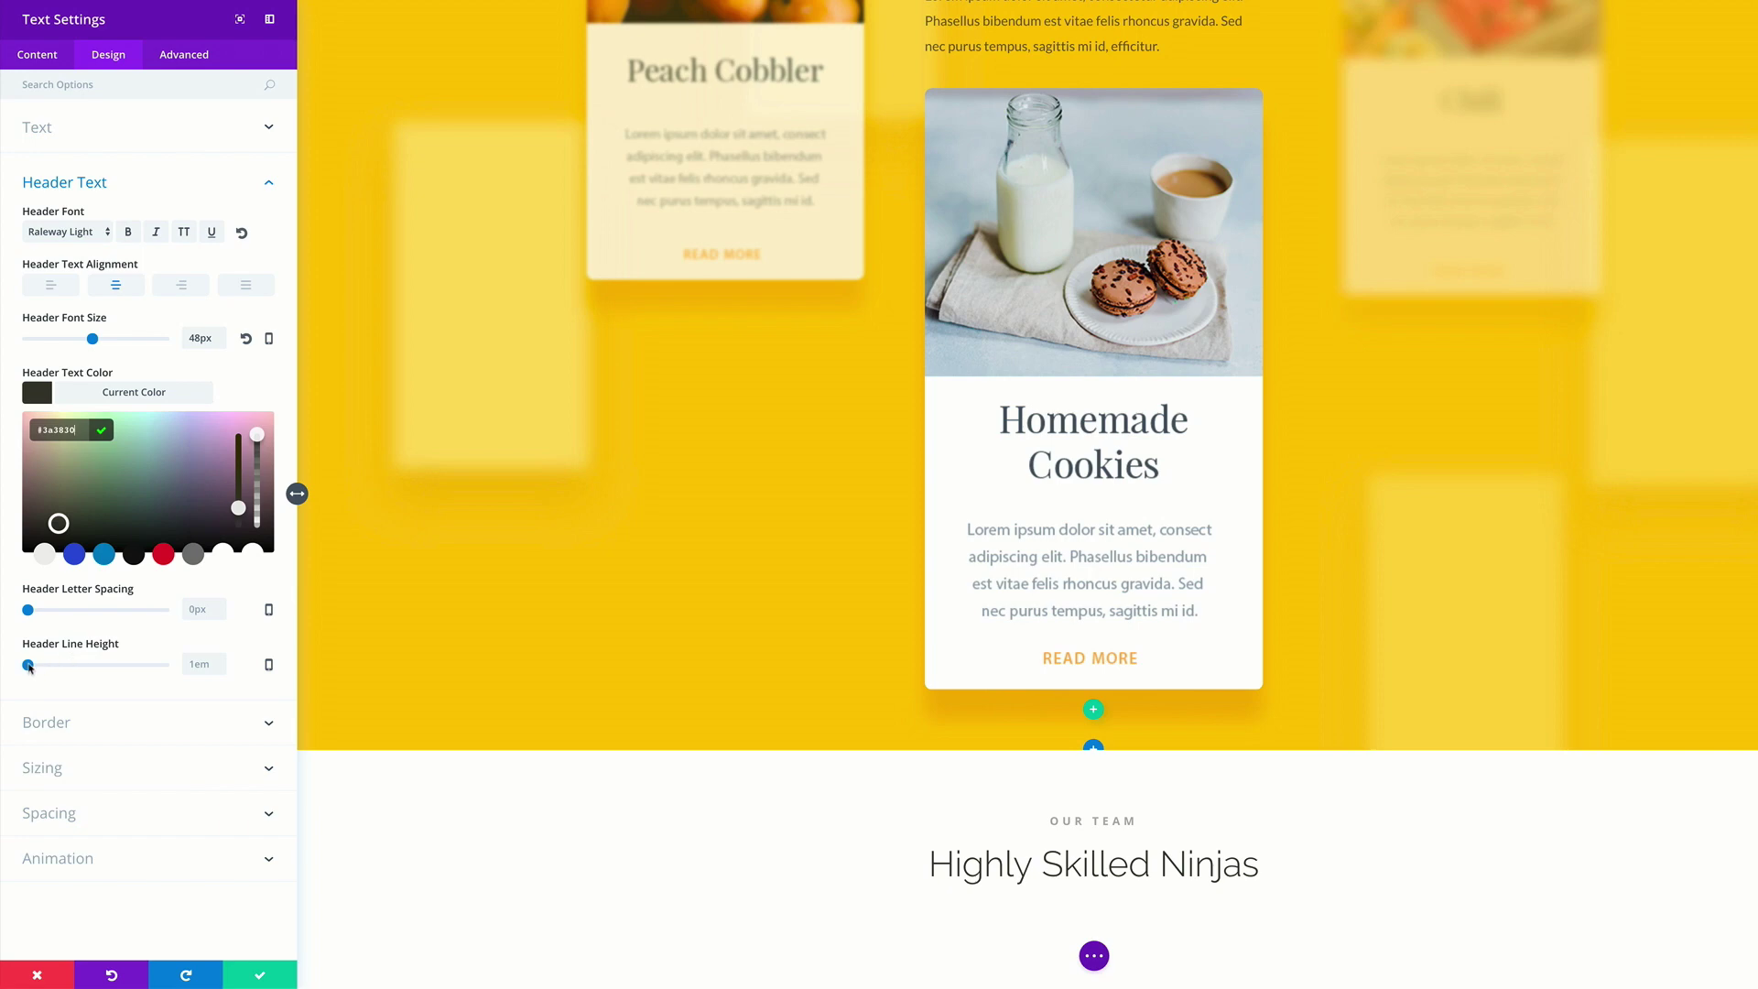
{"action": "left_click_drag", "start_coordinate": [28, 666], "coordinate": [47, 668]}
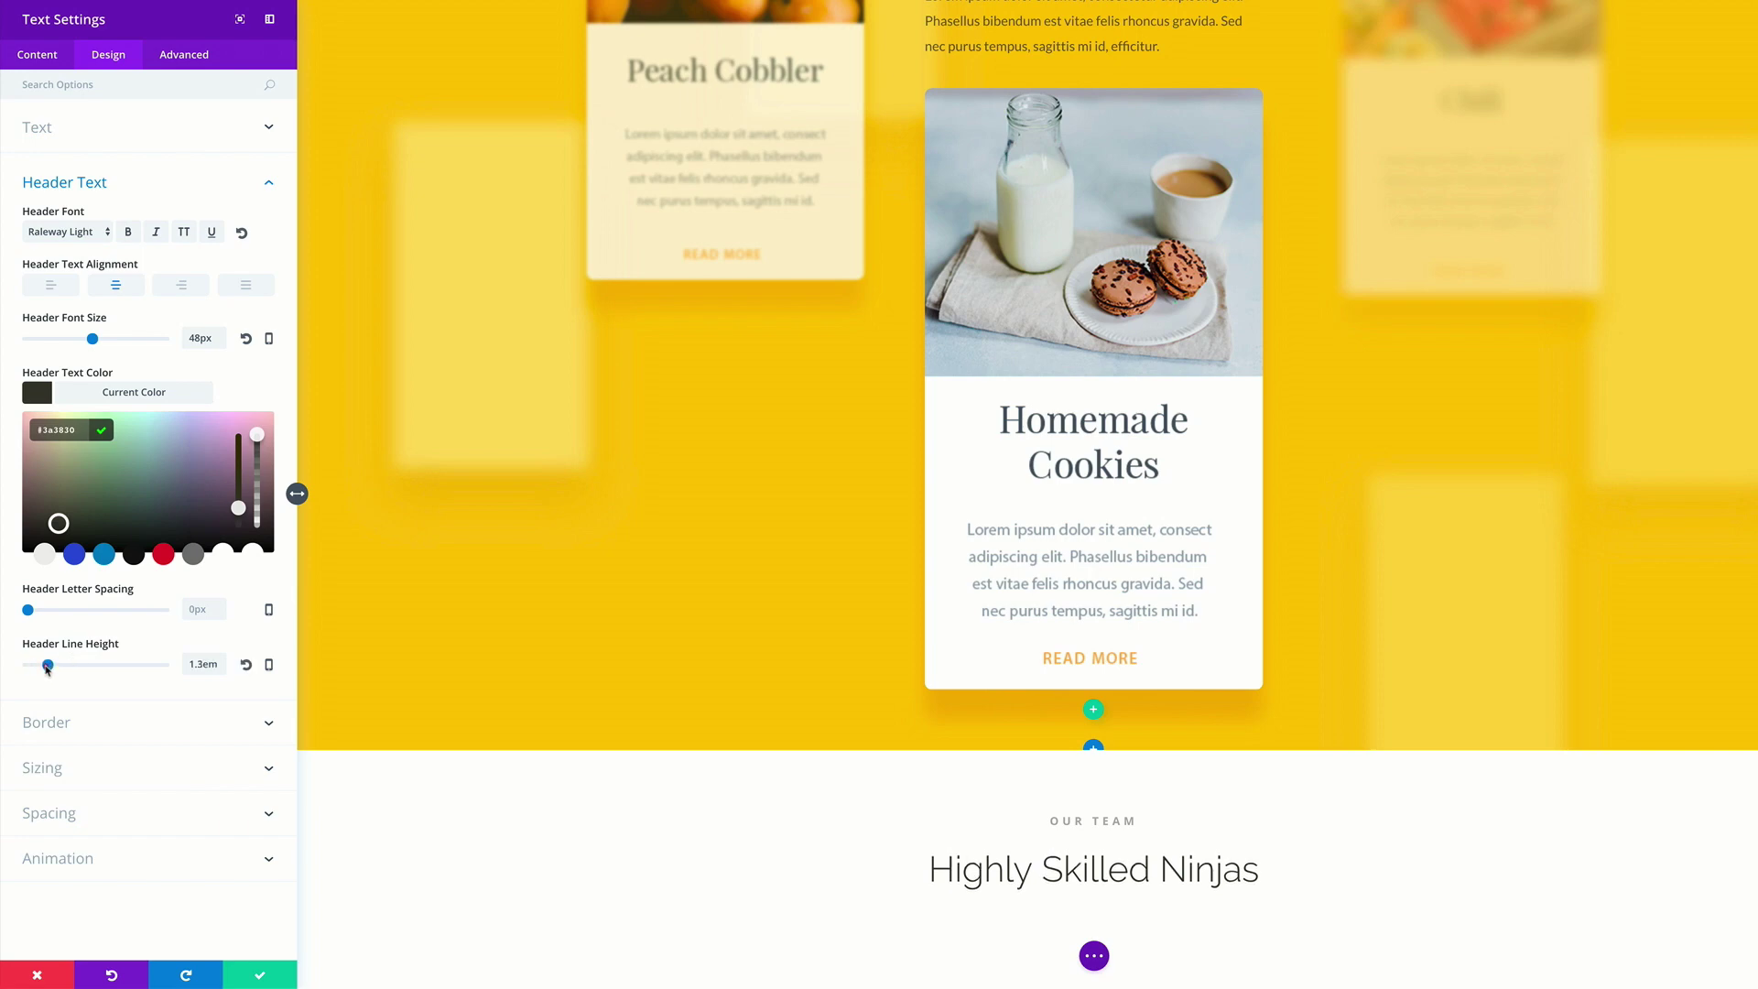
{"action": "left_click", "coordinate": [48, 667]}
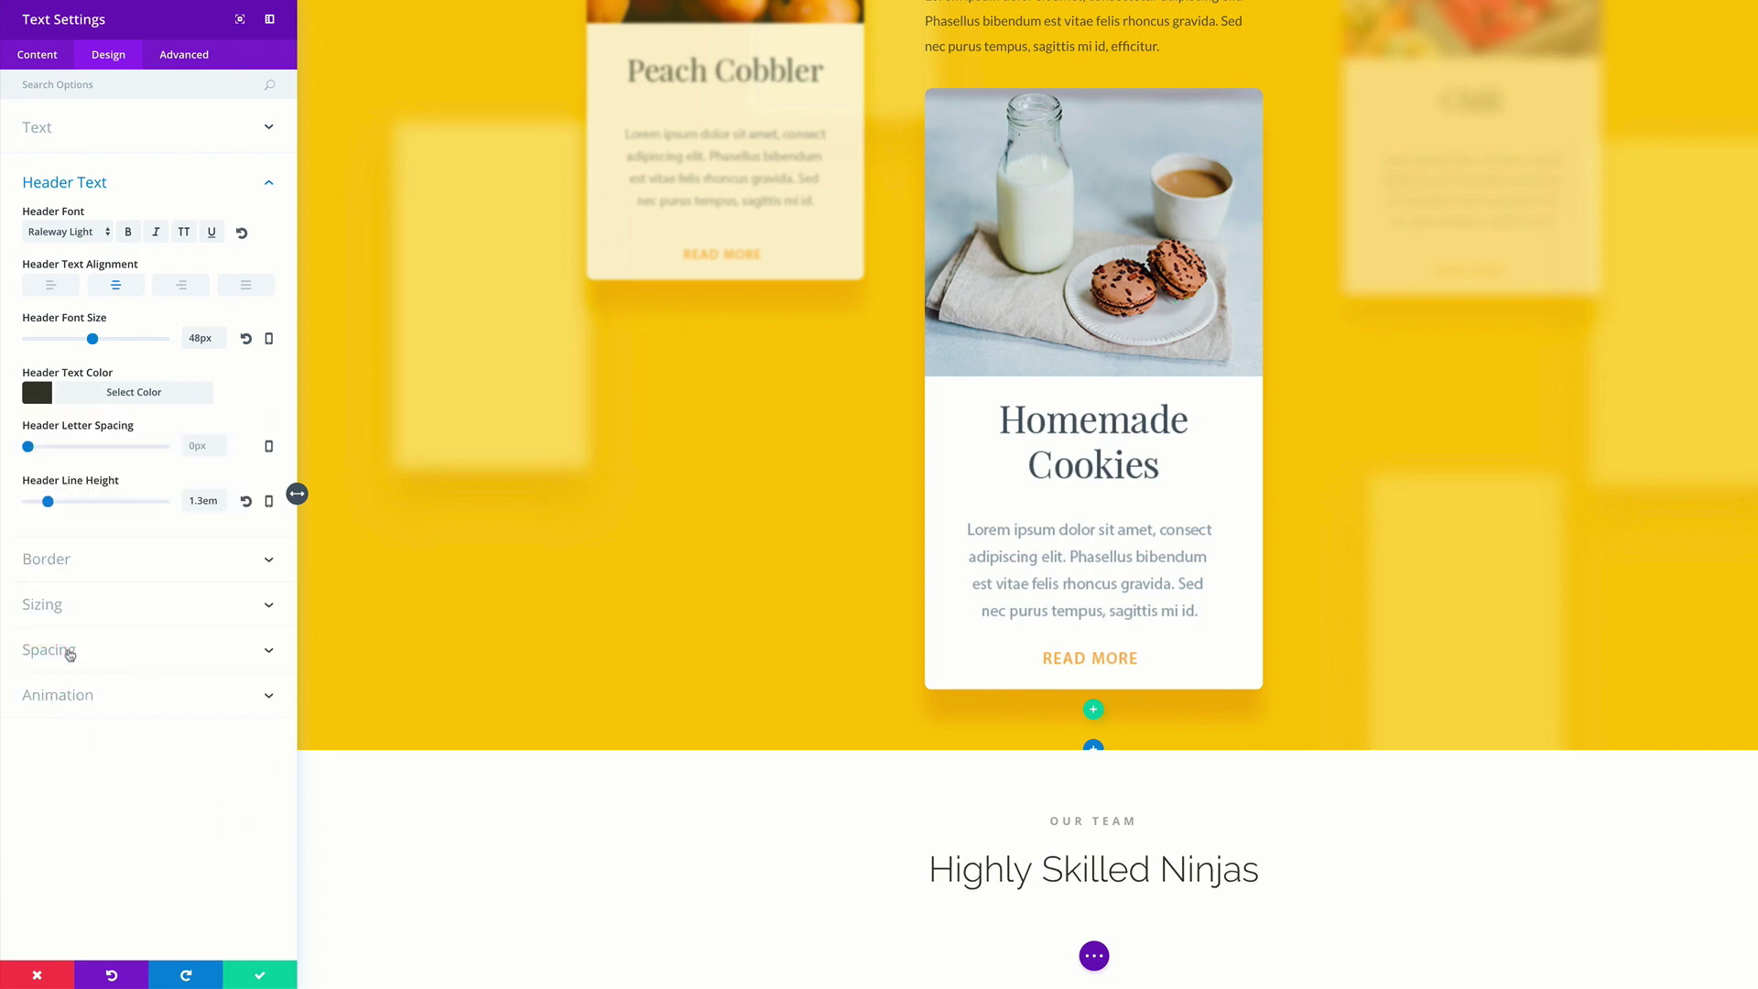
Set the "Highly Skilled Ninjas" module's bottom margin to 20px
{"action": "left_click", "coordinate": [70, 652]}
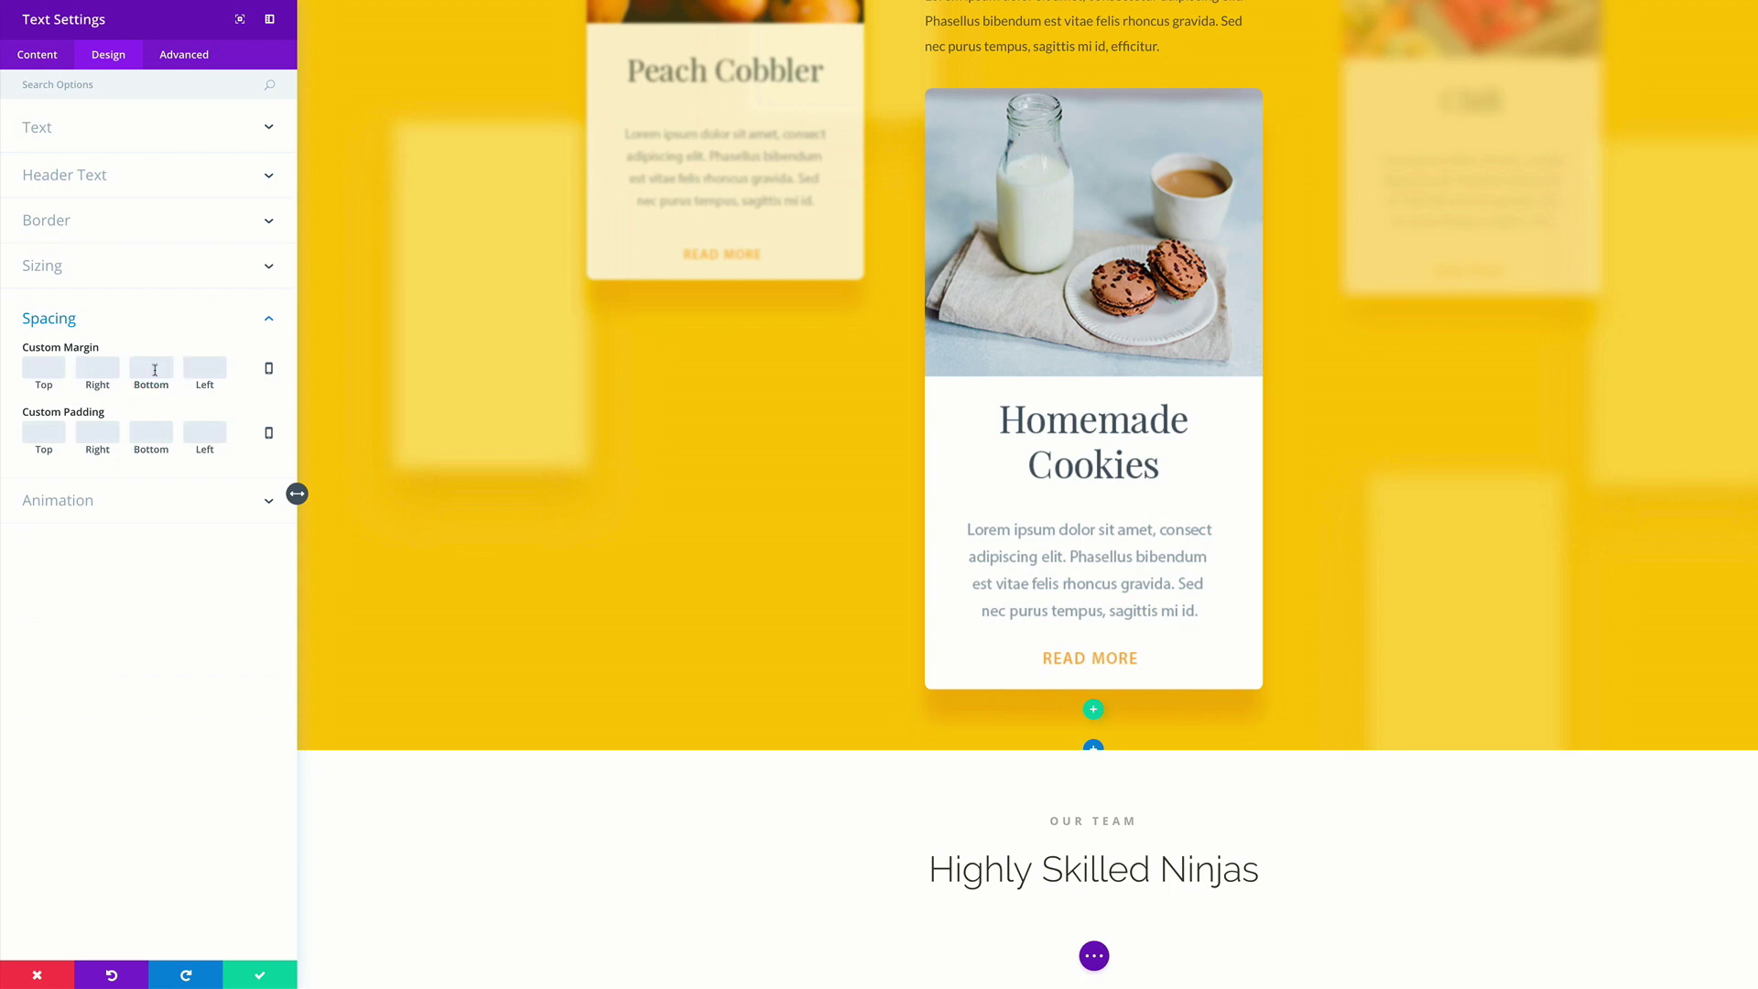
{"action": "type", "text": "20px"}
{"action": "left_click", "coordinate": [158, 626]}
Apply a Slide animation with direction Right and 12% intensity to the "Highly Skilled Ninjas" module, and save it
{"action": "left_click", "coordinate": [81, 502]}
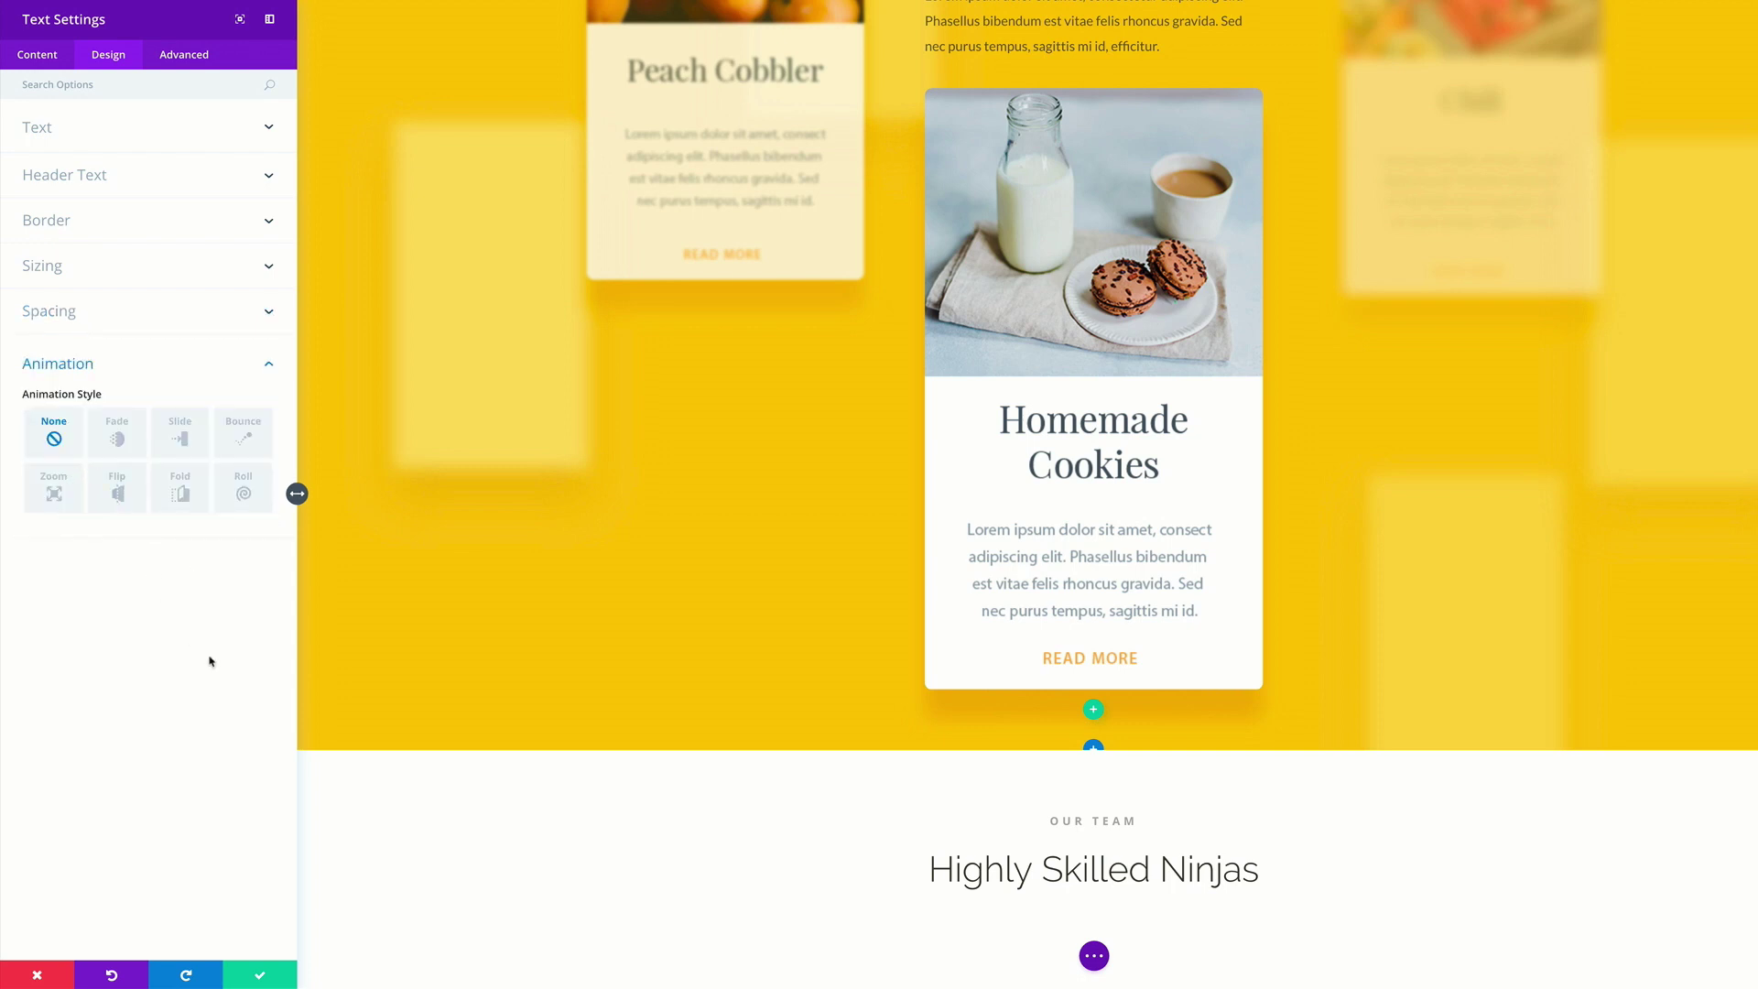
{"action": "left_click", "coordinate": [185, 450]}
{"action": "left_click", "coordinate": [75, 617]}
{"action": "left_click", "coordinate": [73, 629]}
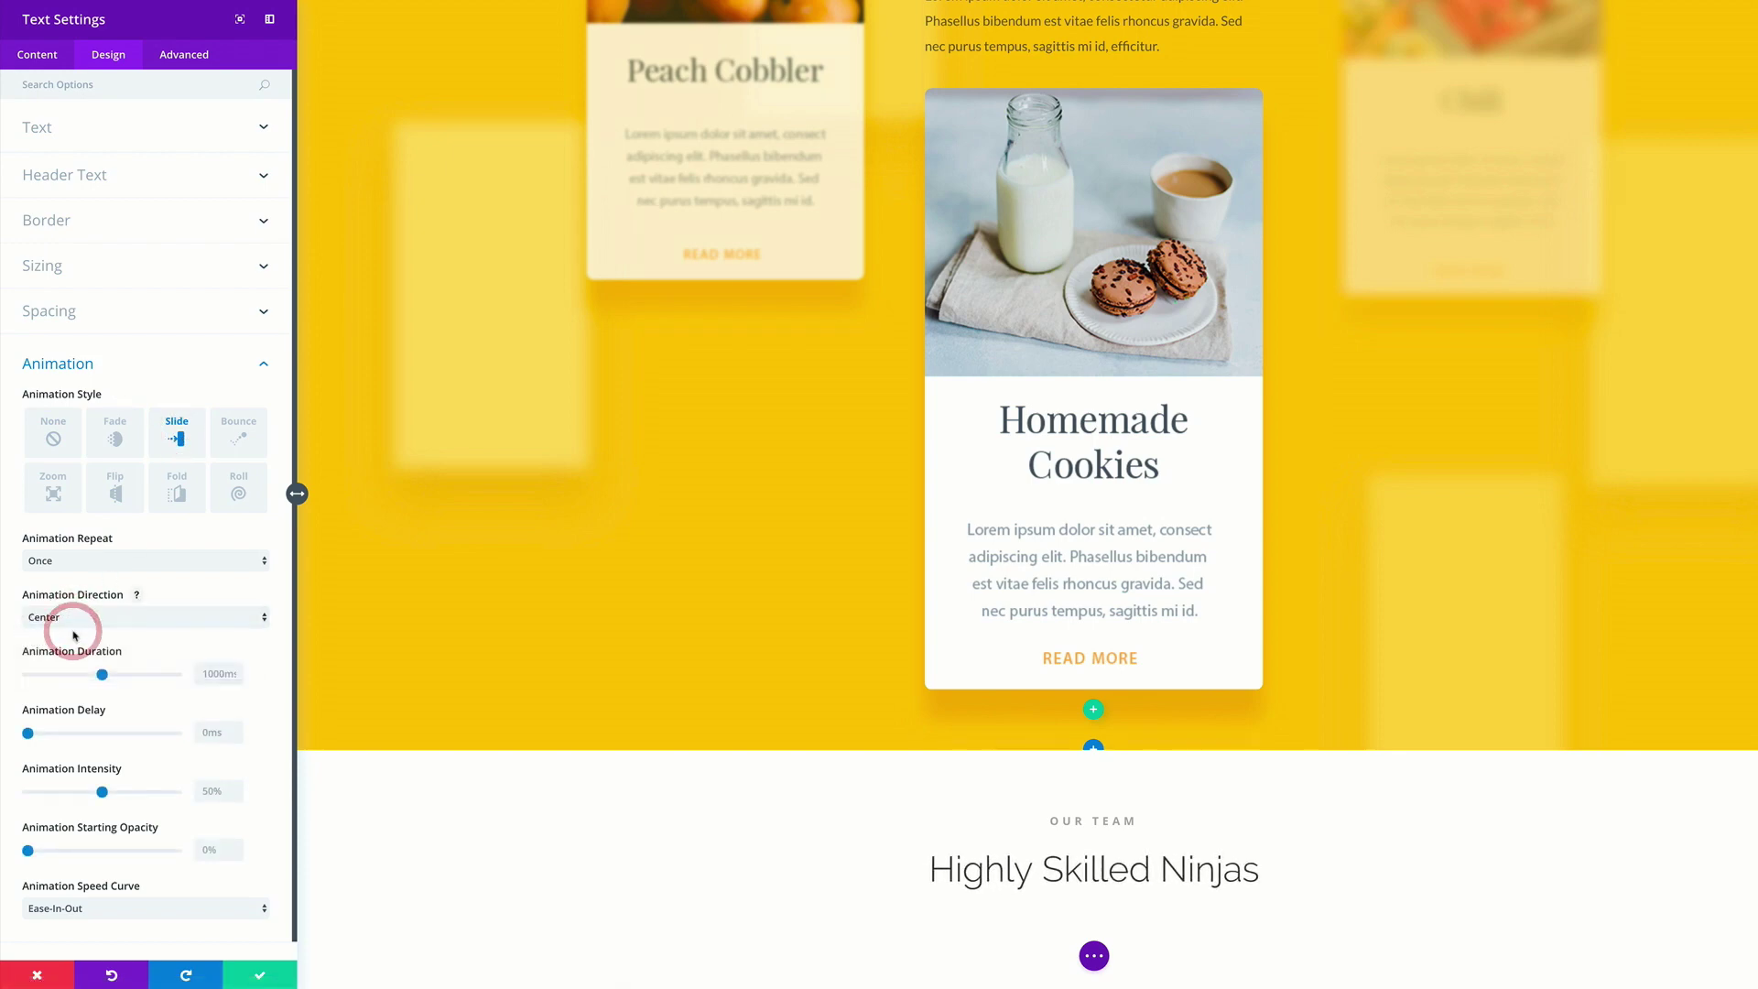
{"action": "left_click", "coordinate": [196, 790]}
{"action": "type", "text": "12"}
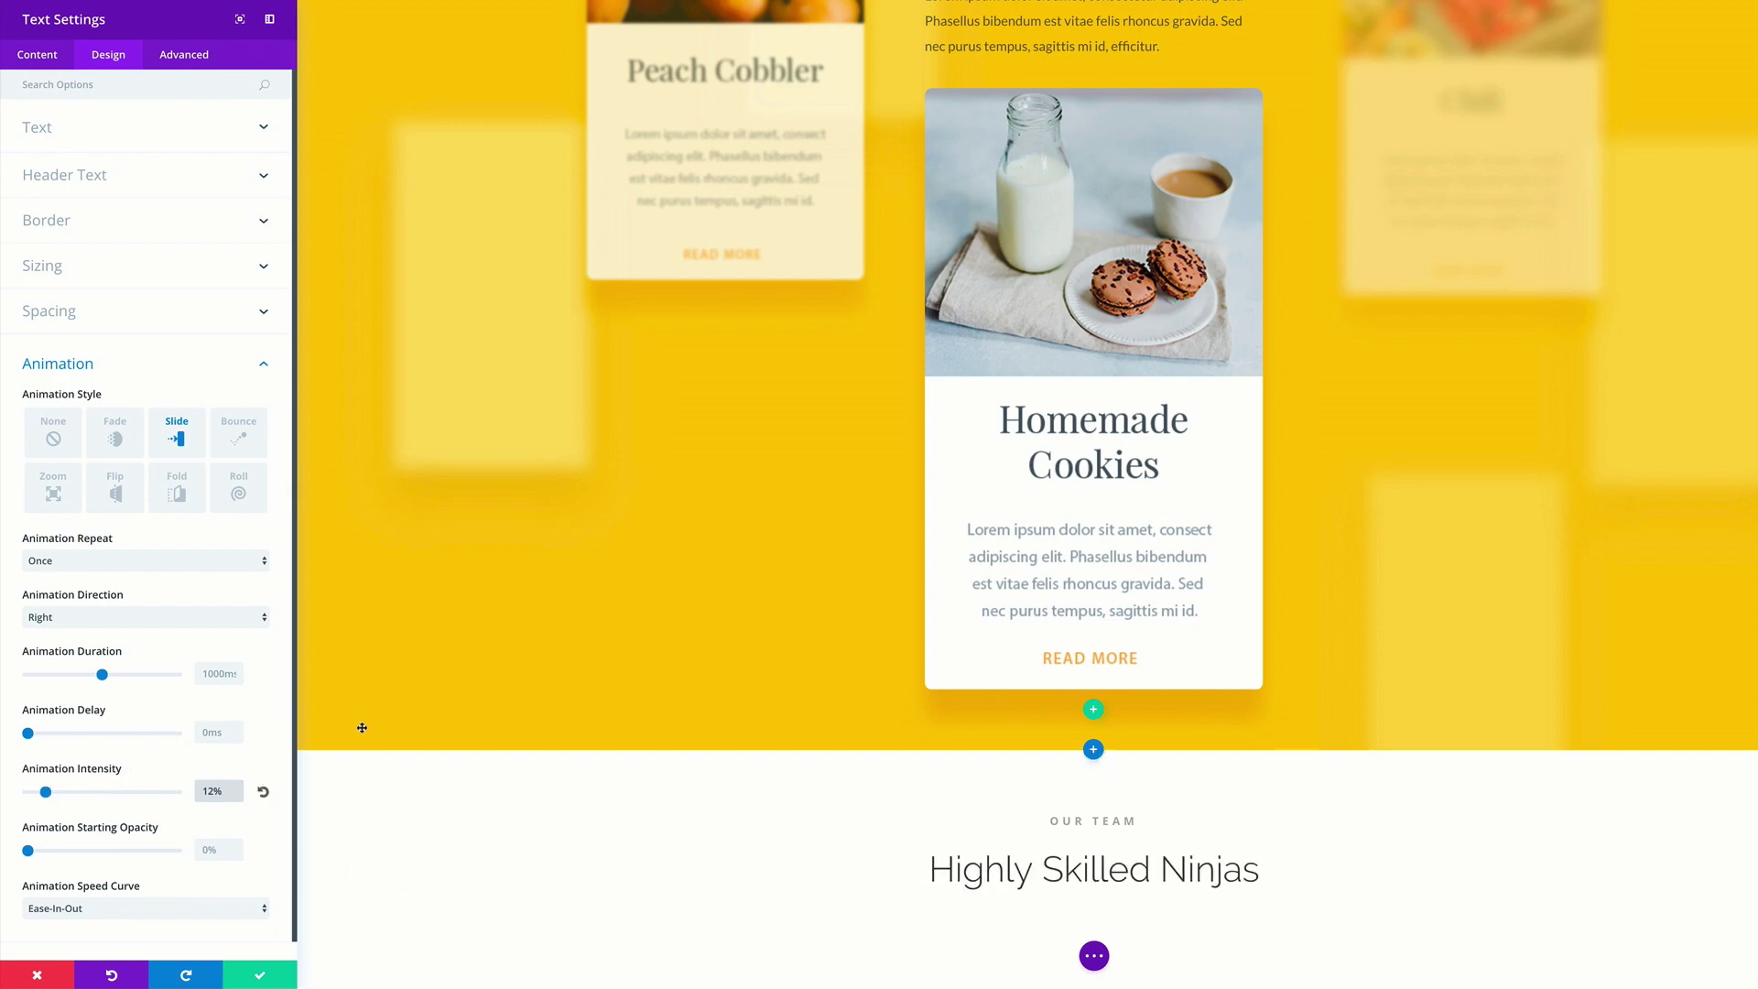
{"action": "left_click", "coordinate": [264, 967]}
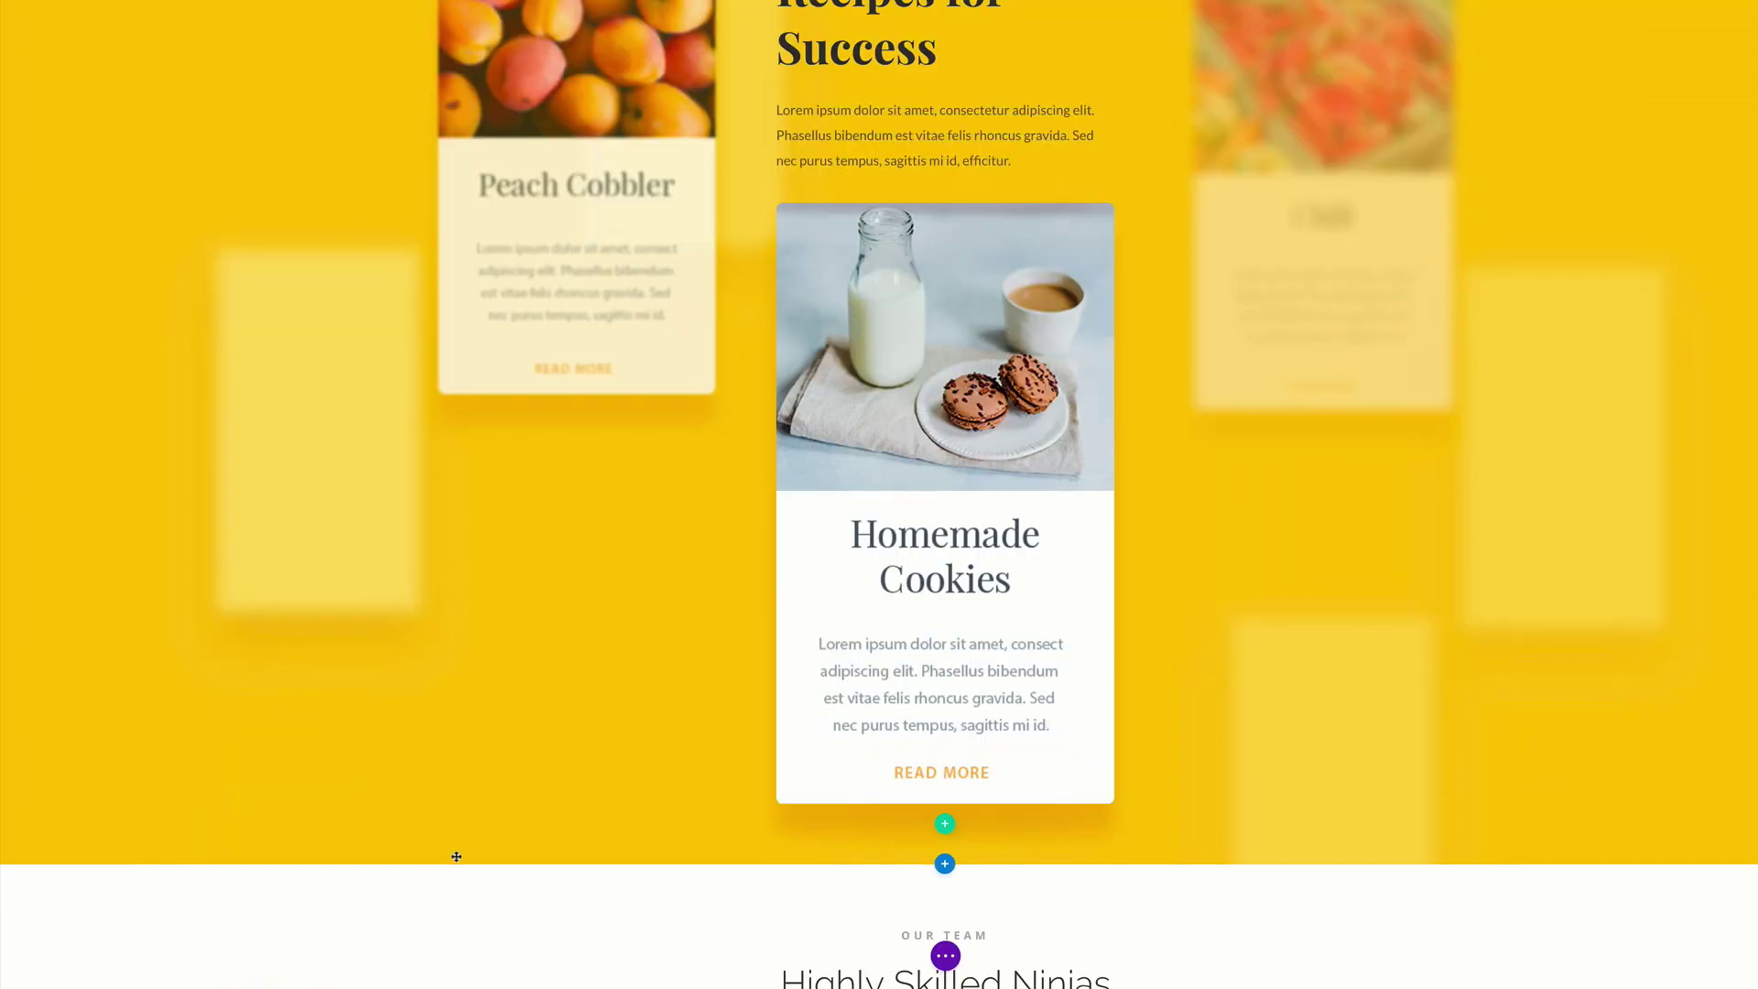
Add a divider module below the "Highly Skilled Ninjas" heading, make the divider visible, and open its design settings
{"action": "scroll", "coordinate": [459, 855], "scroll_direction": "down", "scroll_amount": 2}
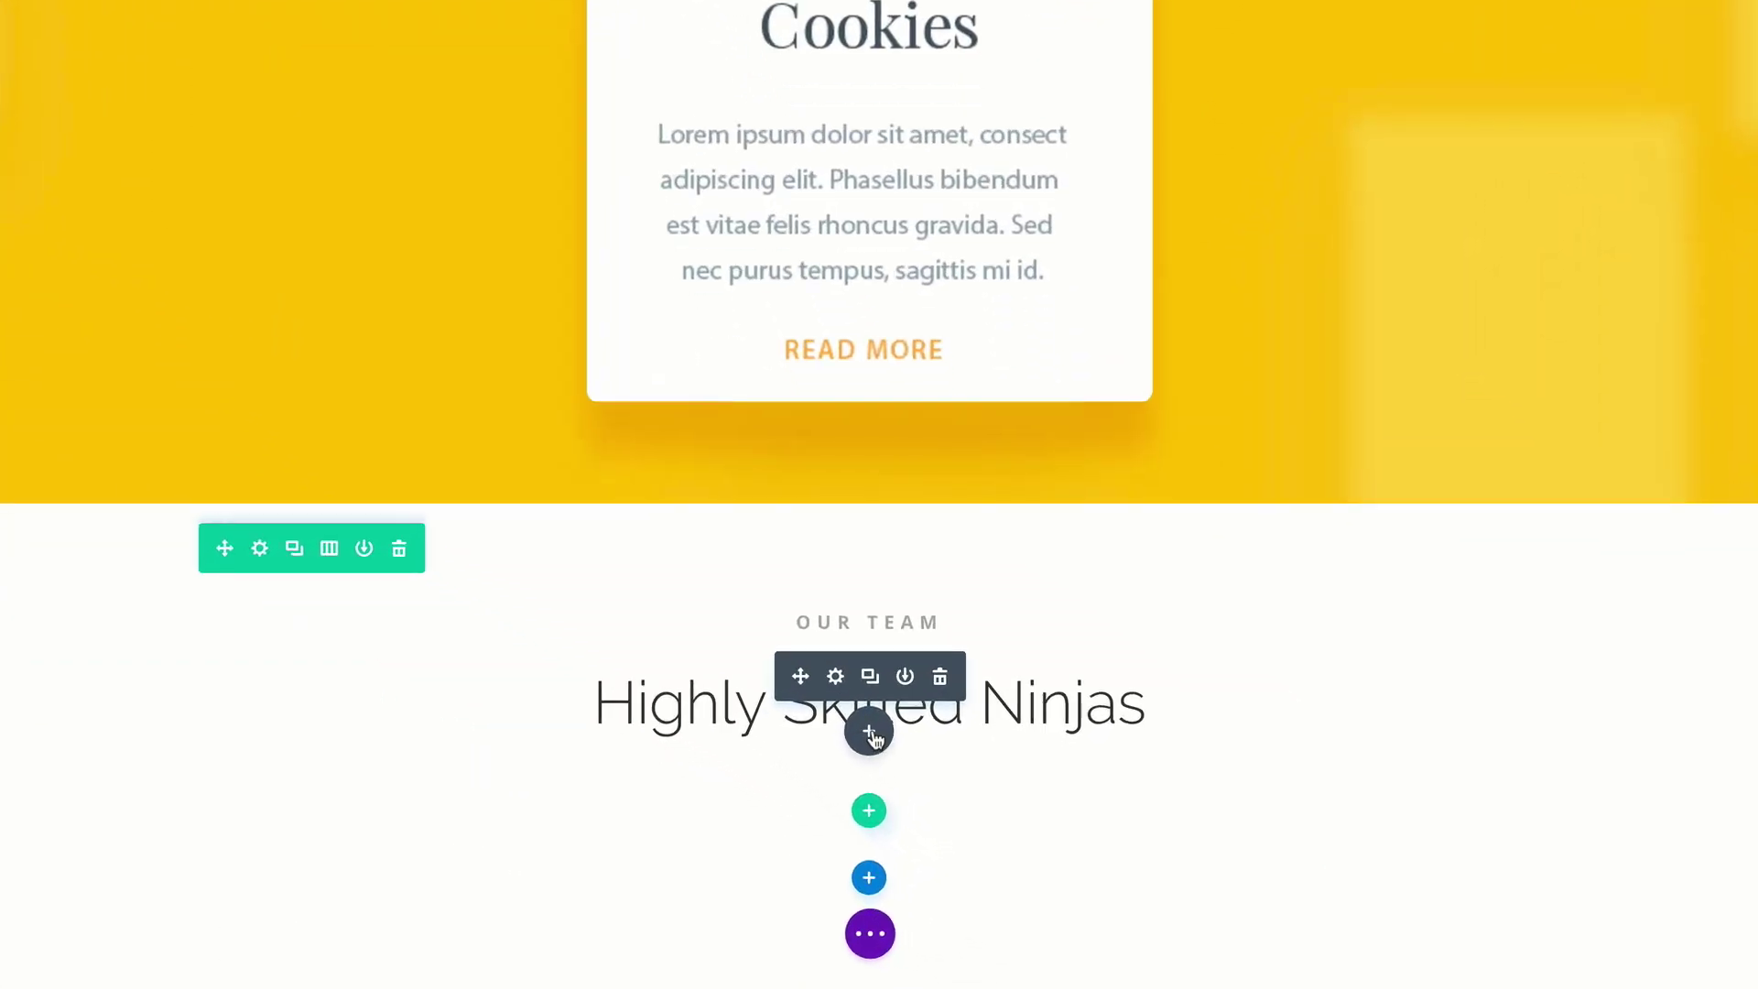
{"action": "left_click", "coordinate": [869, 732]}
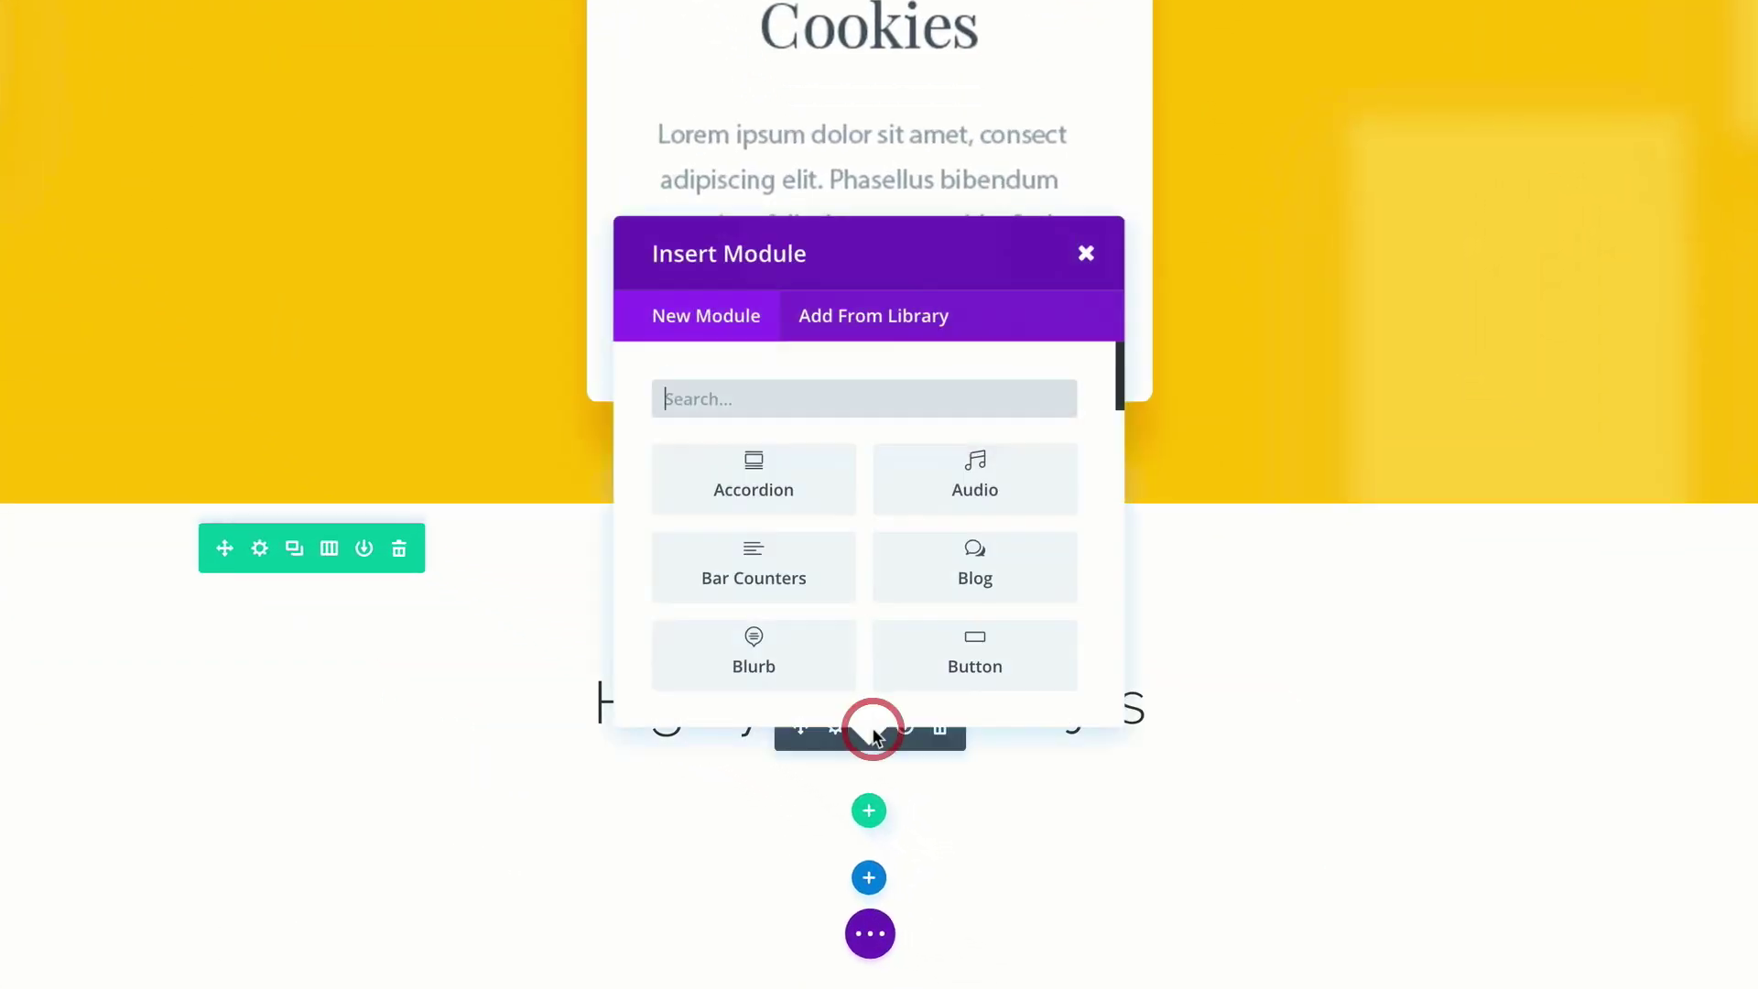
{"action": "left_click", "coordinate": [862, 399]}
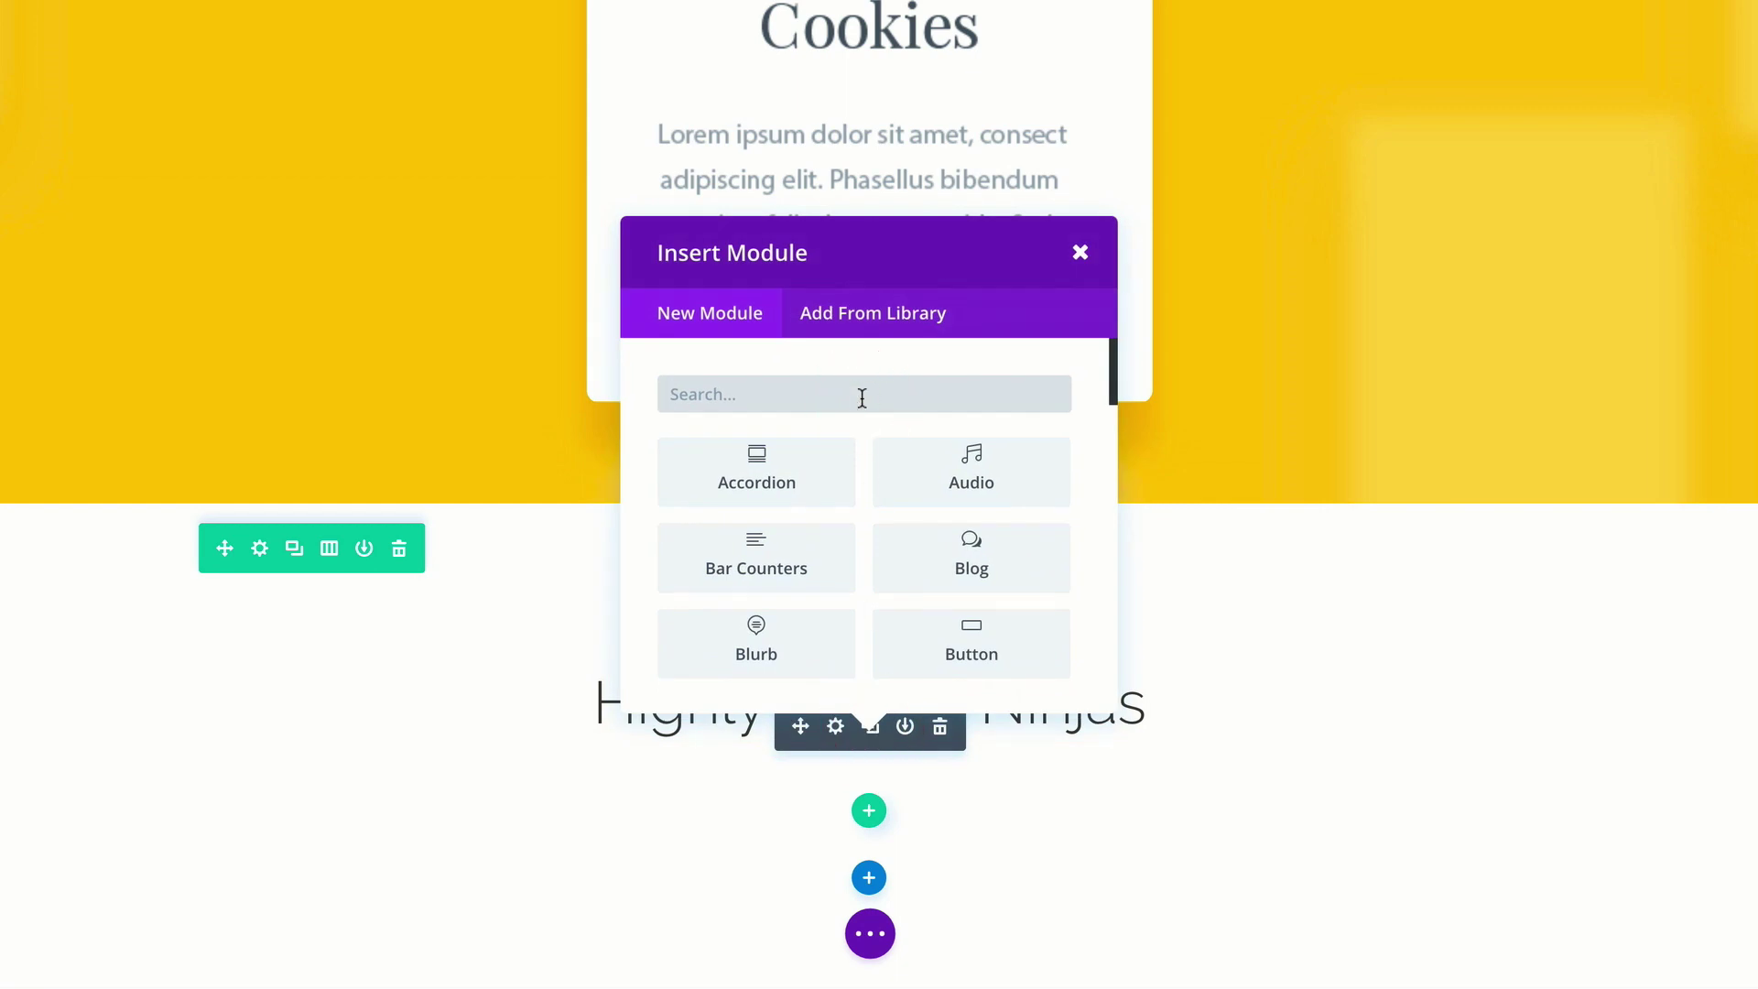
{"action": "type", "text": "div"}
{"action": "left_click", "coordinate": [844, 474]}
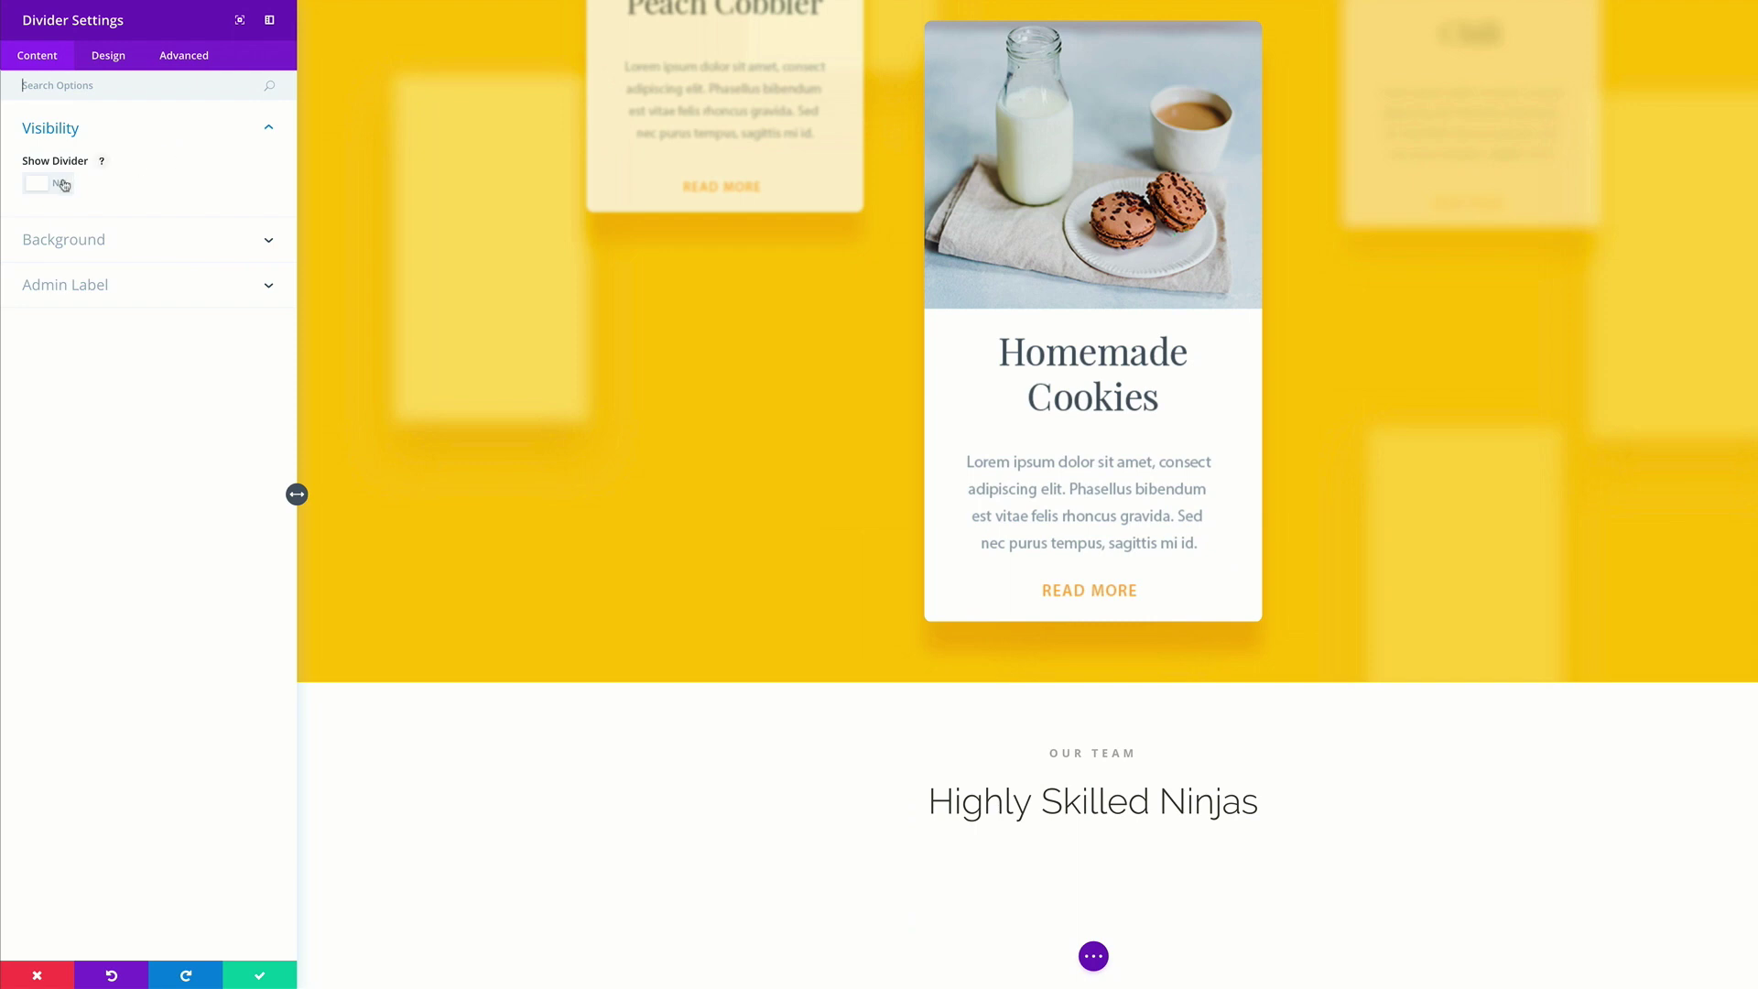
{"action": "left_click", "coordinate": [63, 184]}
{"action": "left_click", "coordinate": [110, 57]}
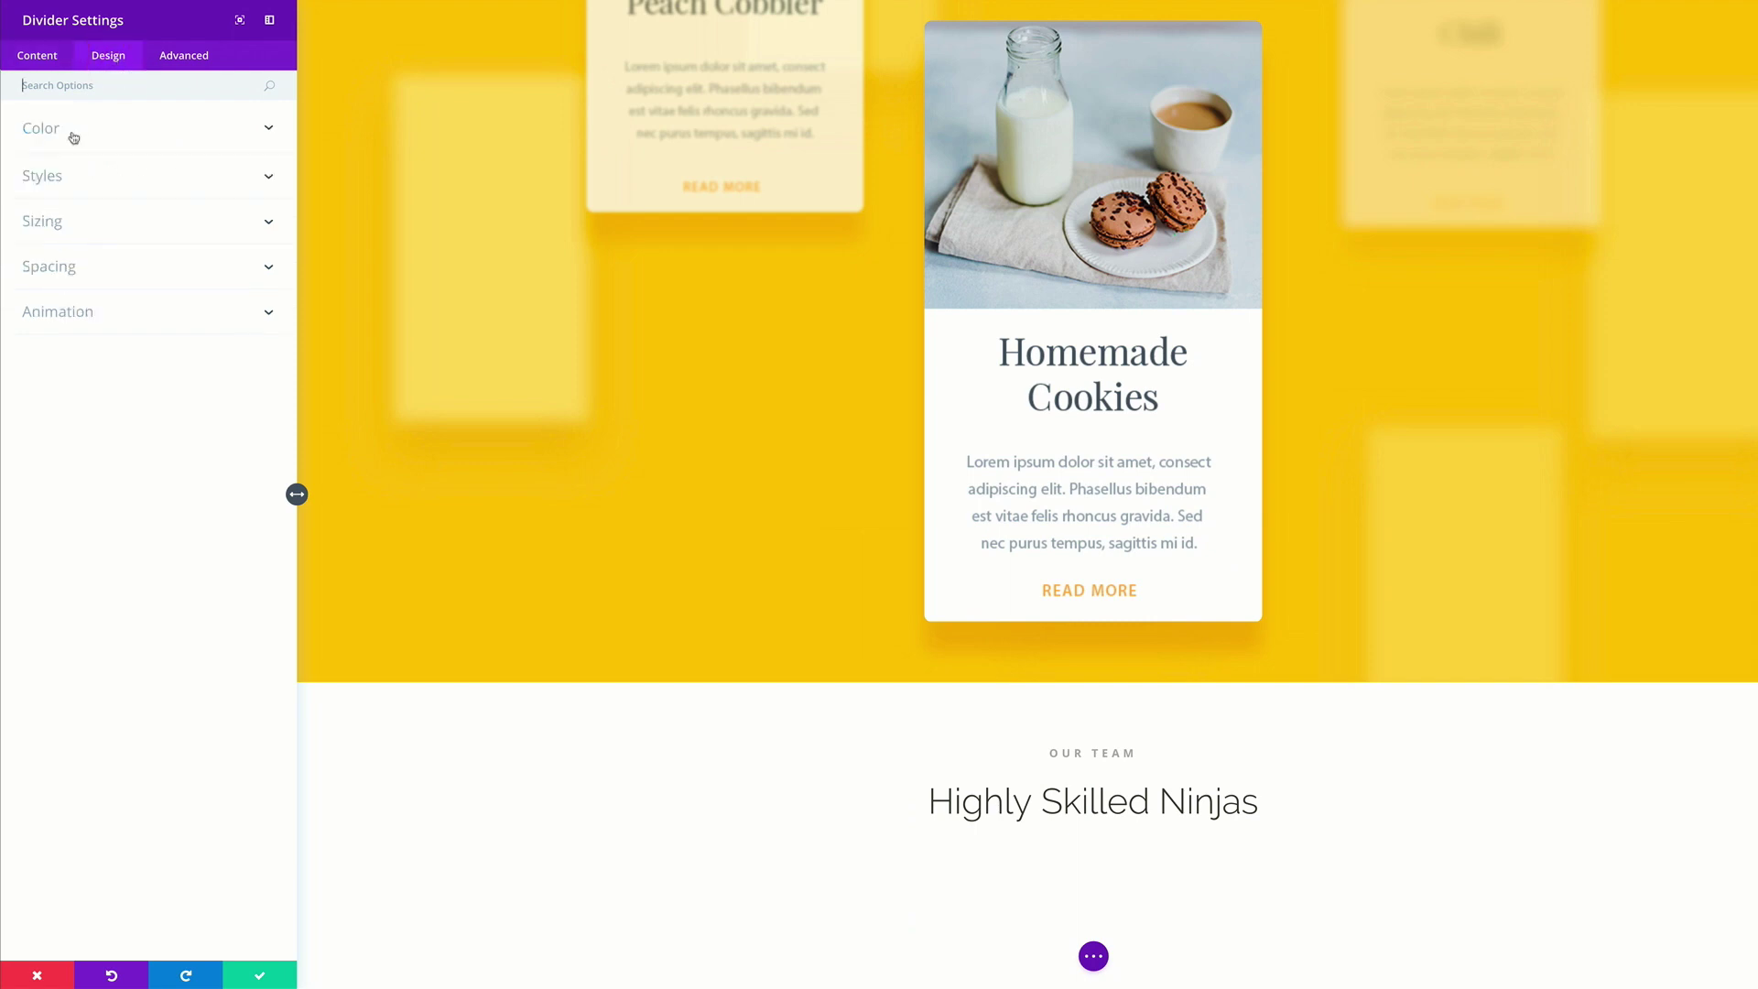
Set the divider's colour to #7cda24
{"action": "left_click", "coordinate": [54, 132]}
{"action": "left_click", "coordinate": [41, 183]}
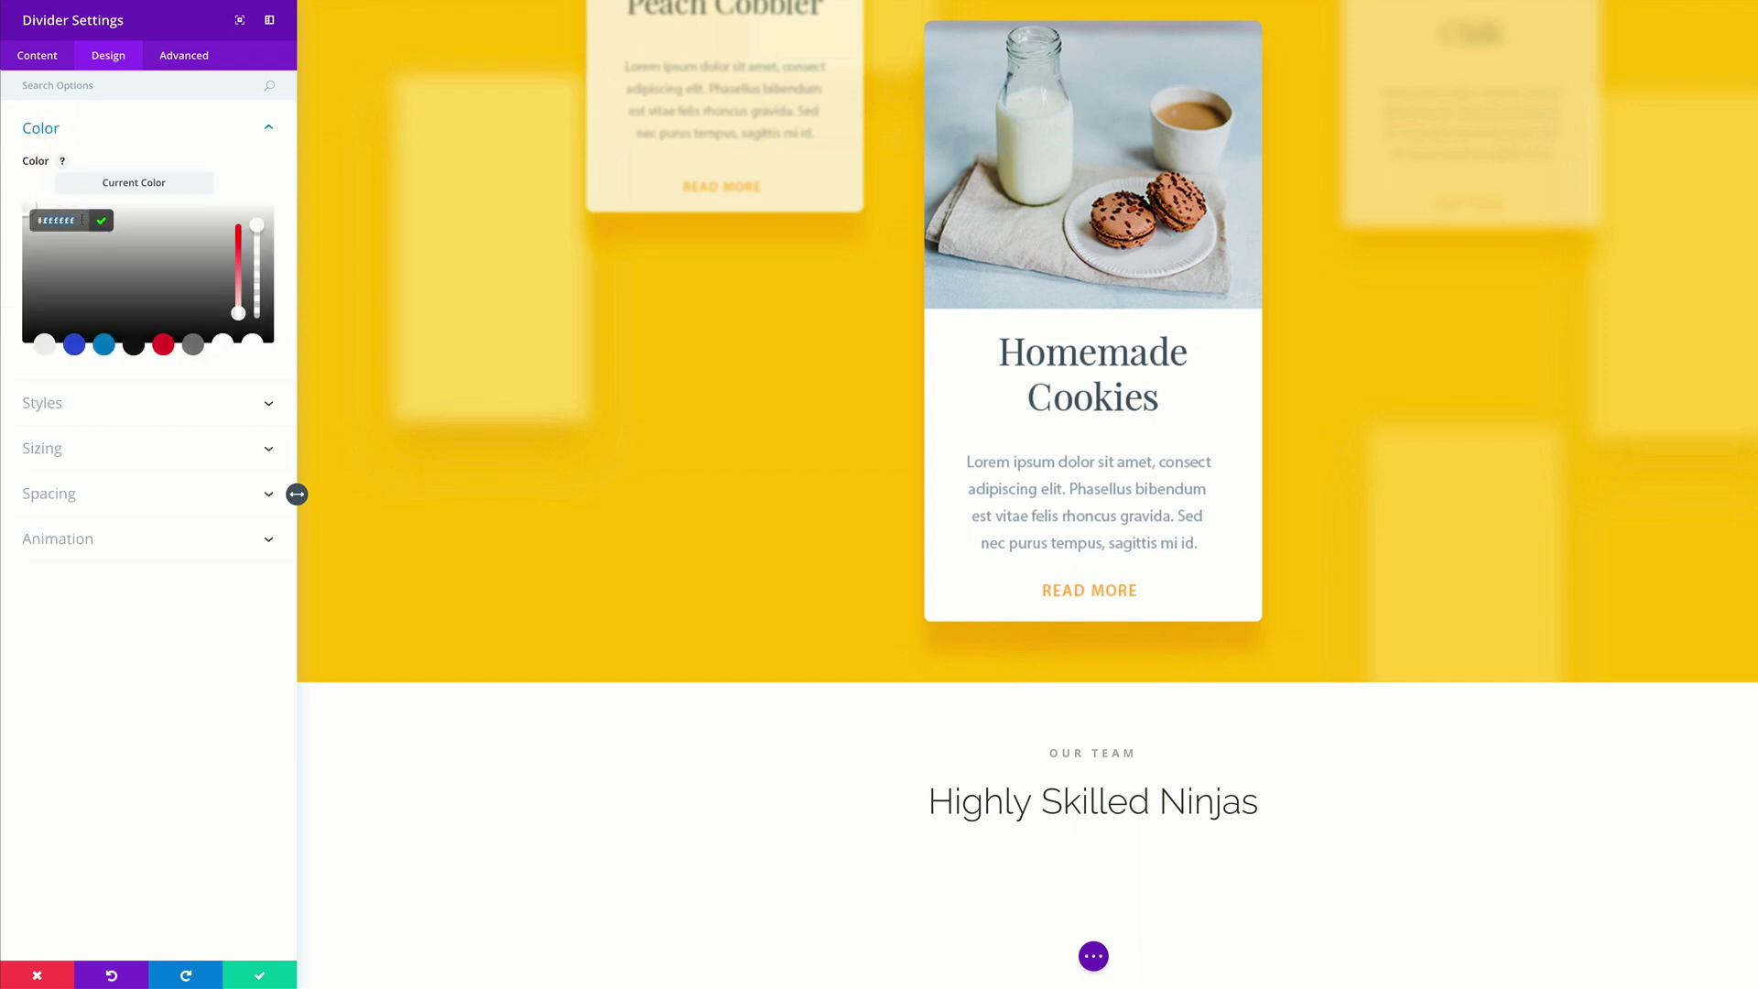
{"action": "type", "text": "#7cda24"}
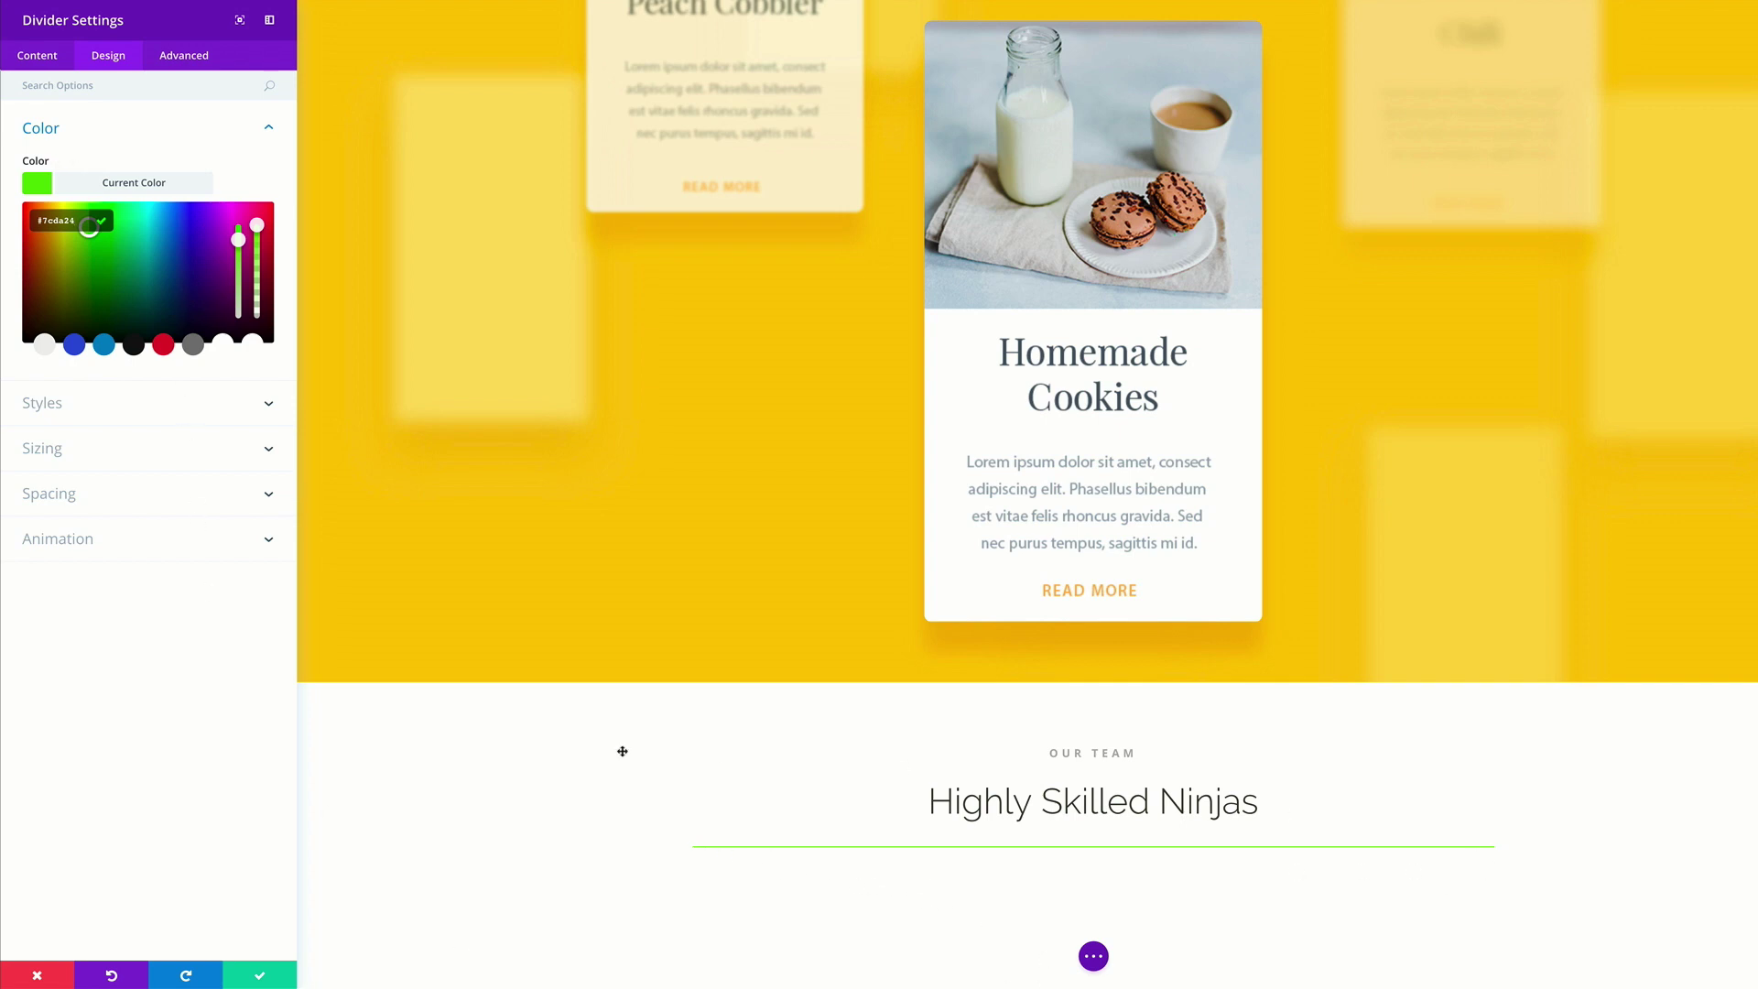
{"action": "left_click", "coordinate": [156, 667]}
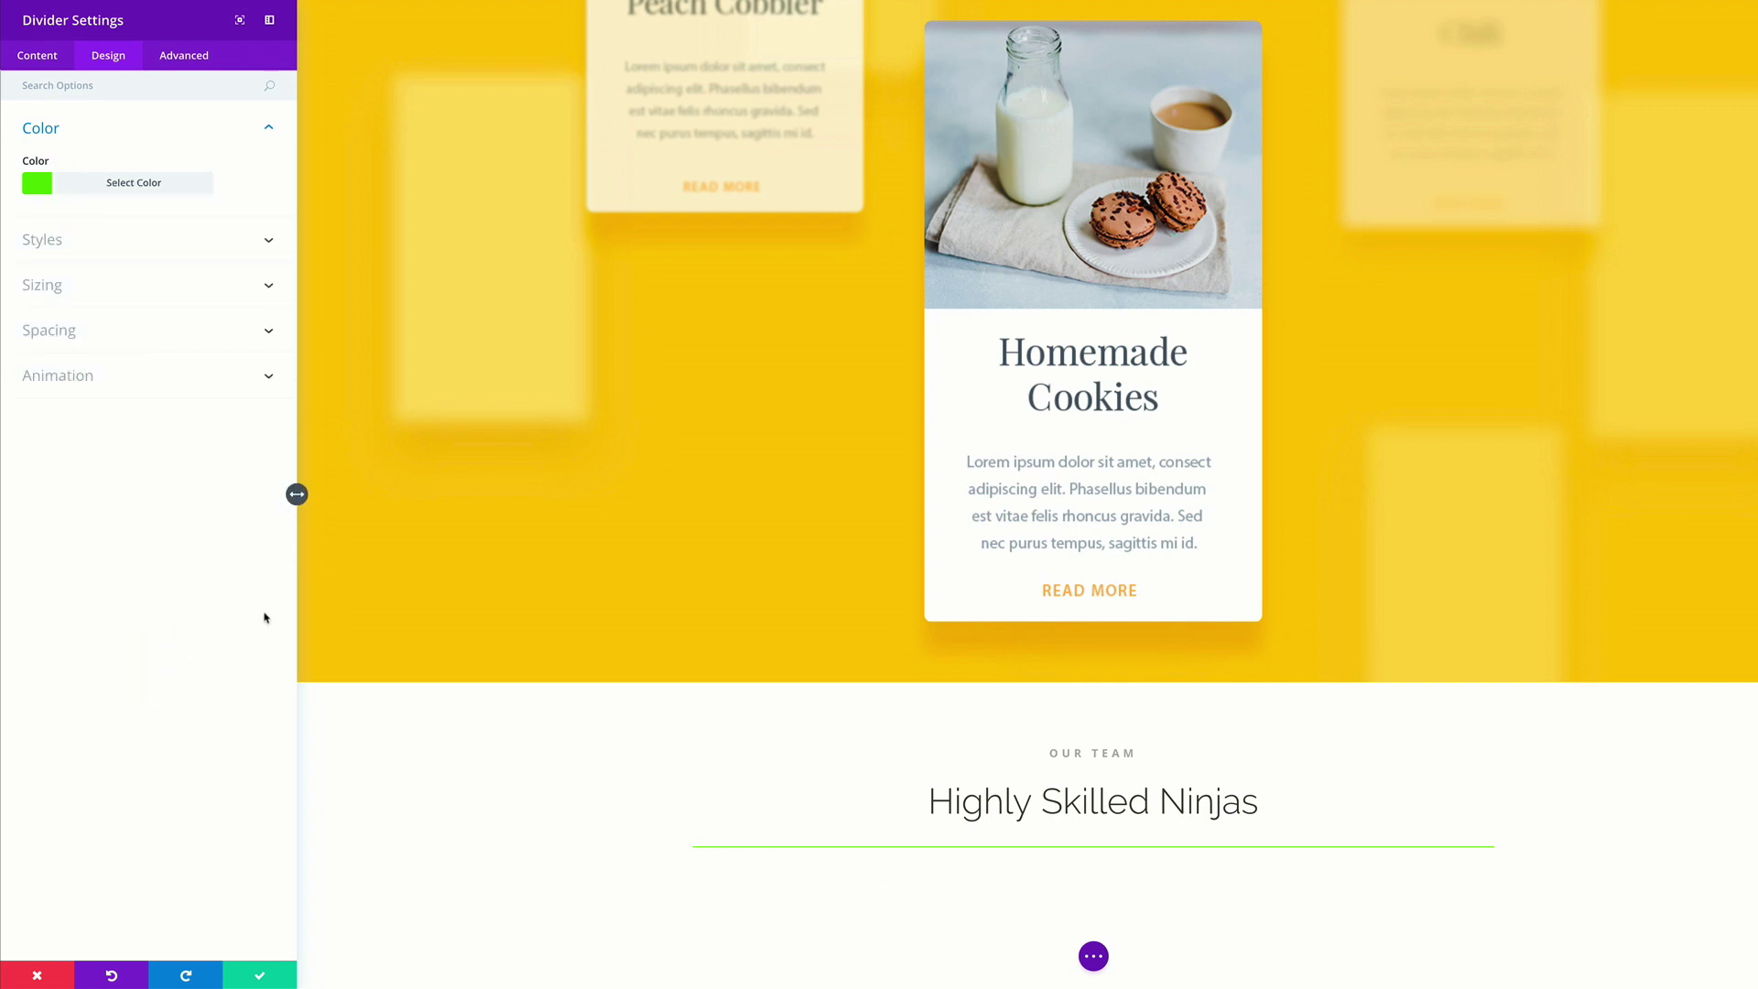
Set the divider's weight and height to 3px and its width to 60px, and align it to the centre
{"action": "left_click", "coordinate": [70, 225]}
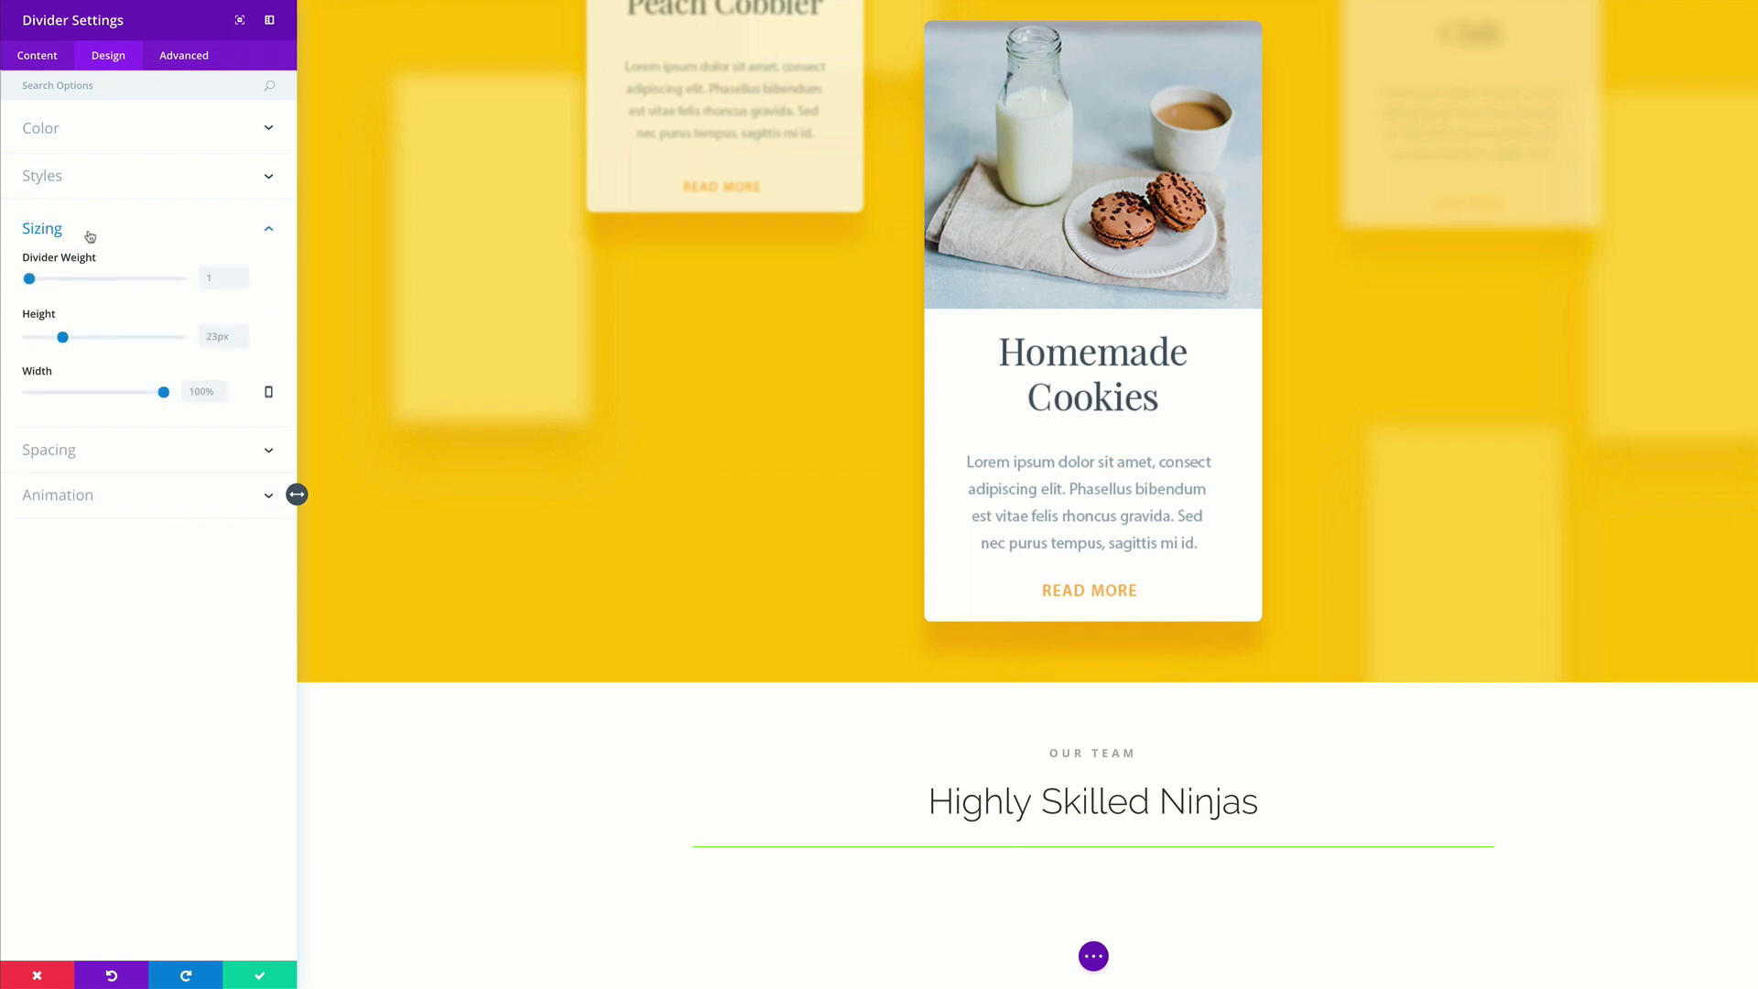
{"action": "left_click_drag", "start_coordinate": [29, 279], "coordinate": [31, 339]}
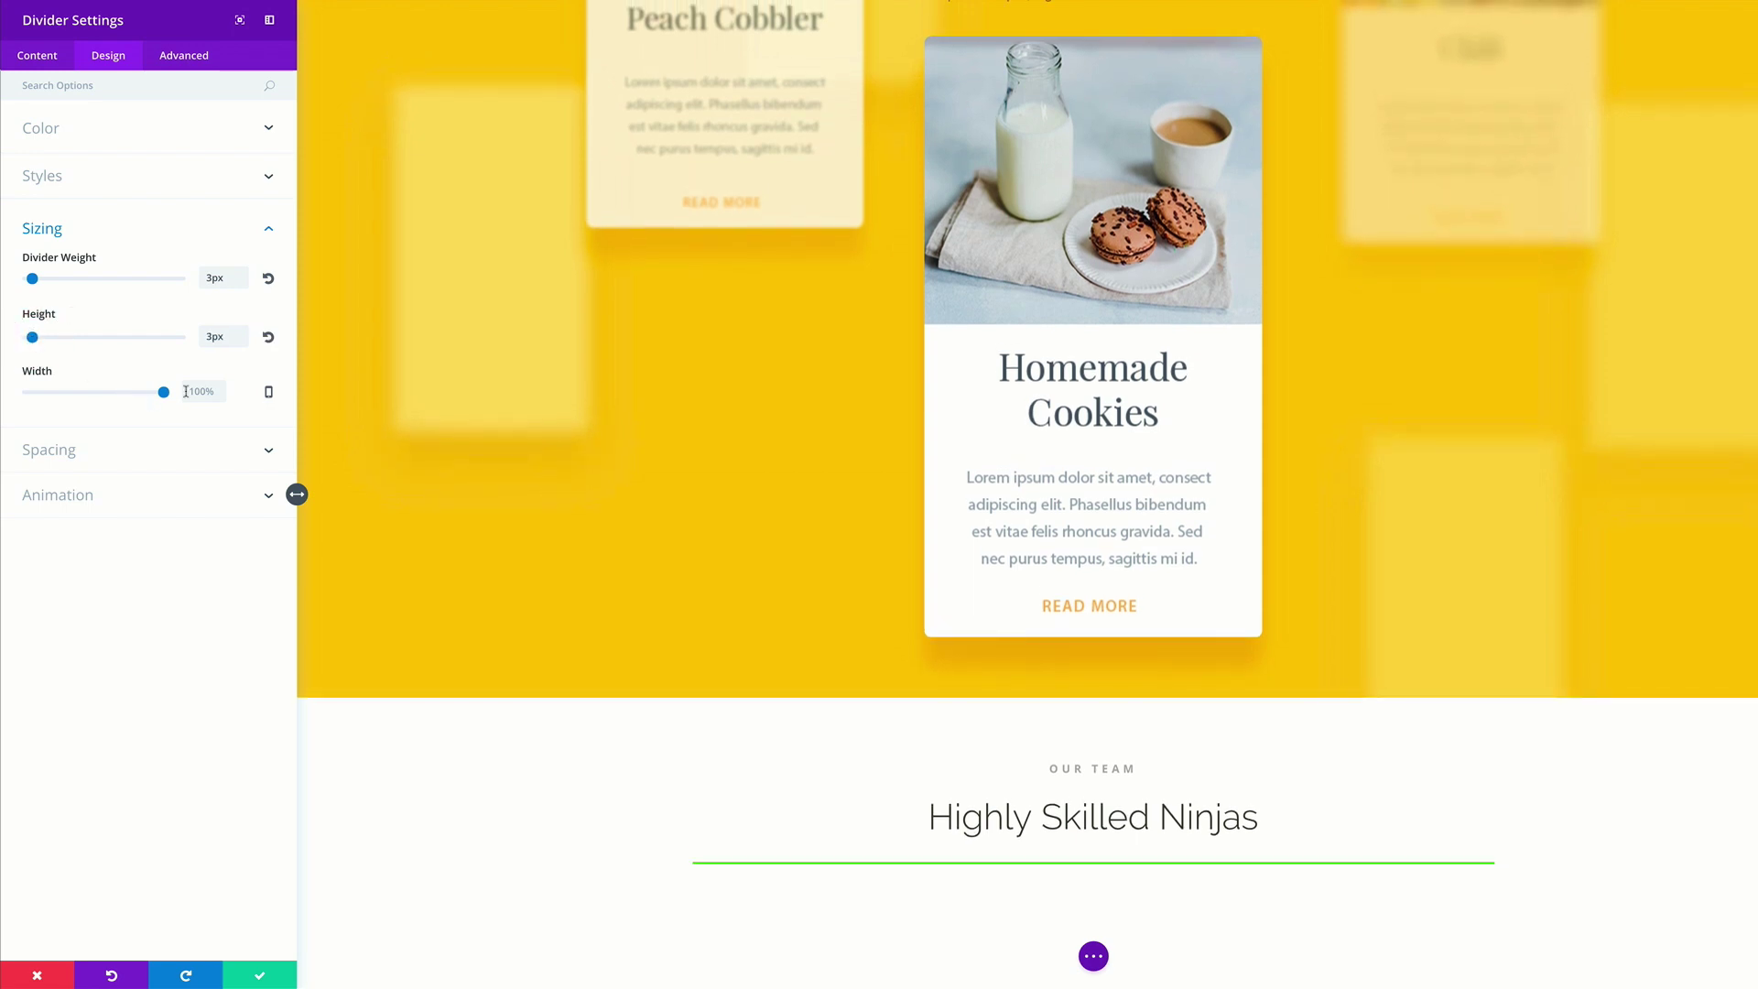
{"action": "type", "text": "60px"}
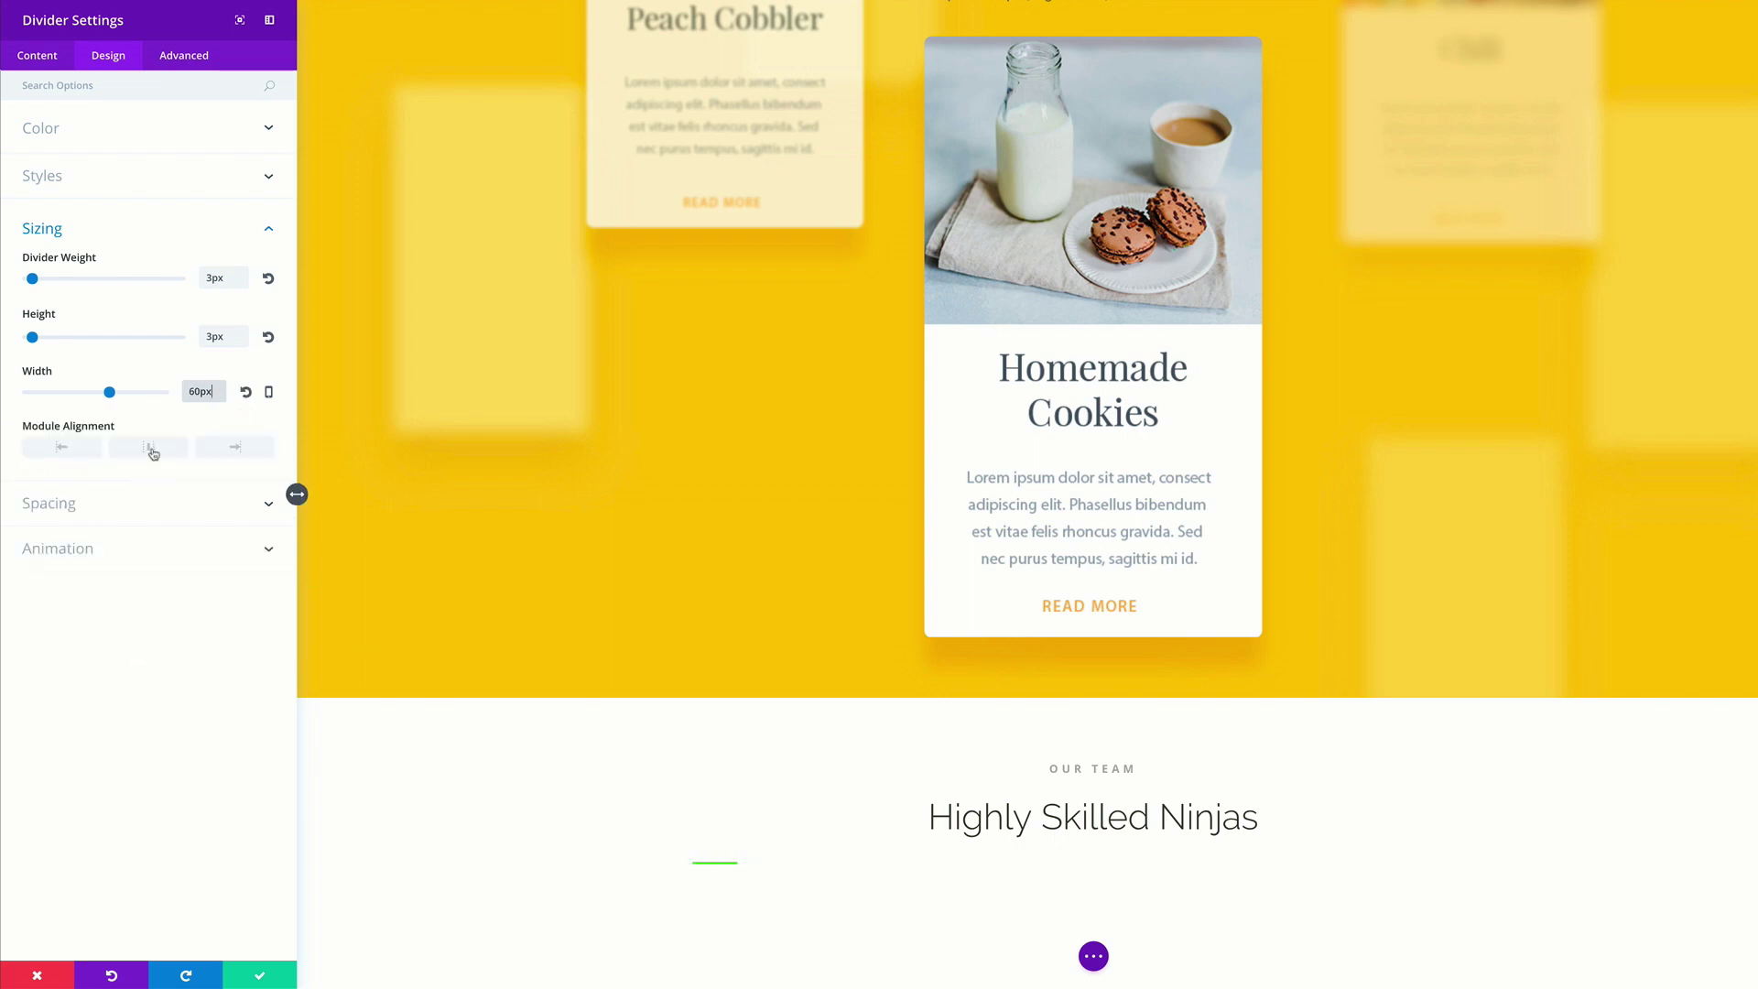
{"action": "left_click", "coordinate": [150, 449]}
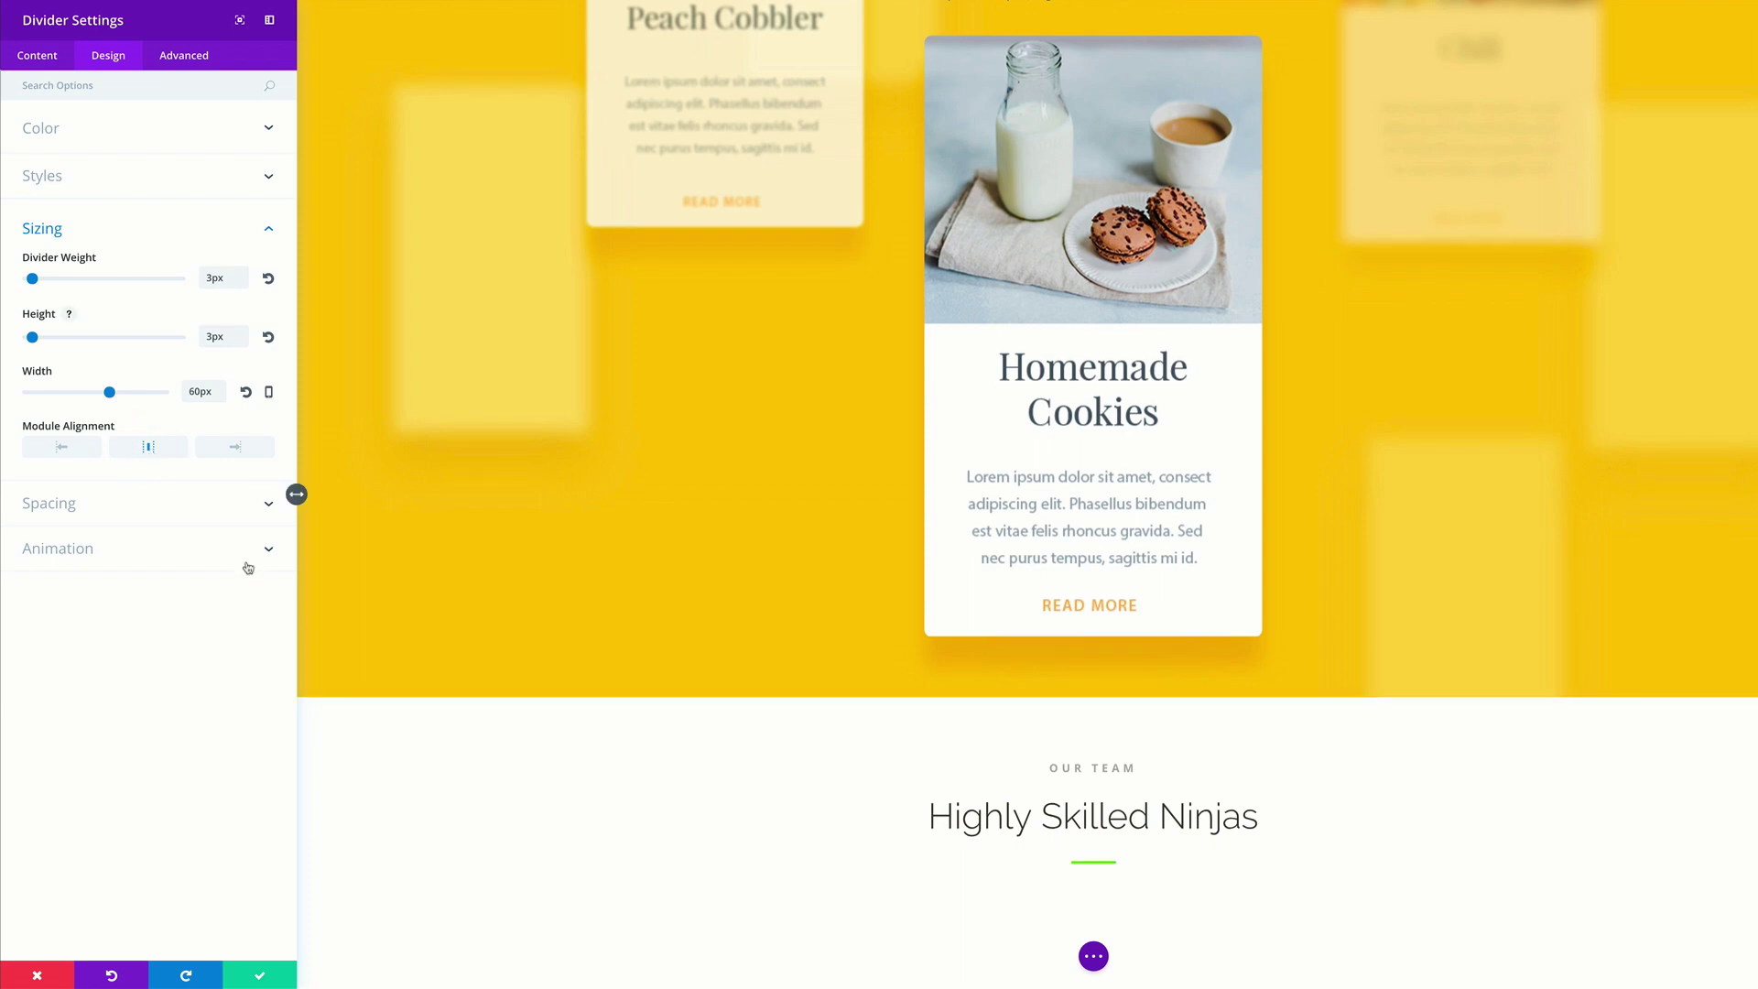
Apply a Slide animation to the divider with direction Down and a duration of 500ms
{"action": "left_click", "coordinate": [135, 557]}
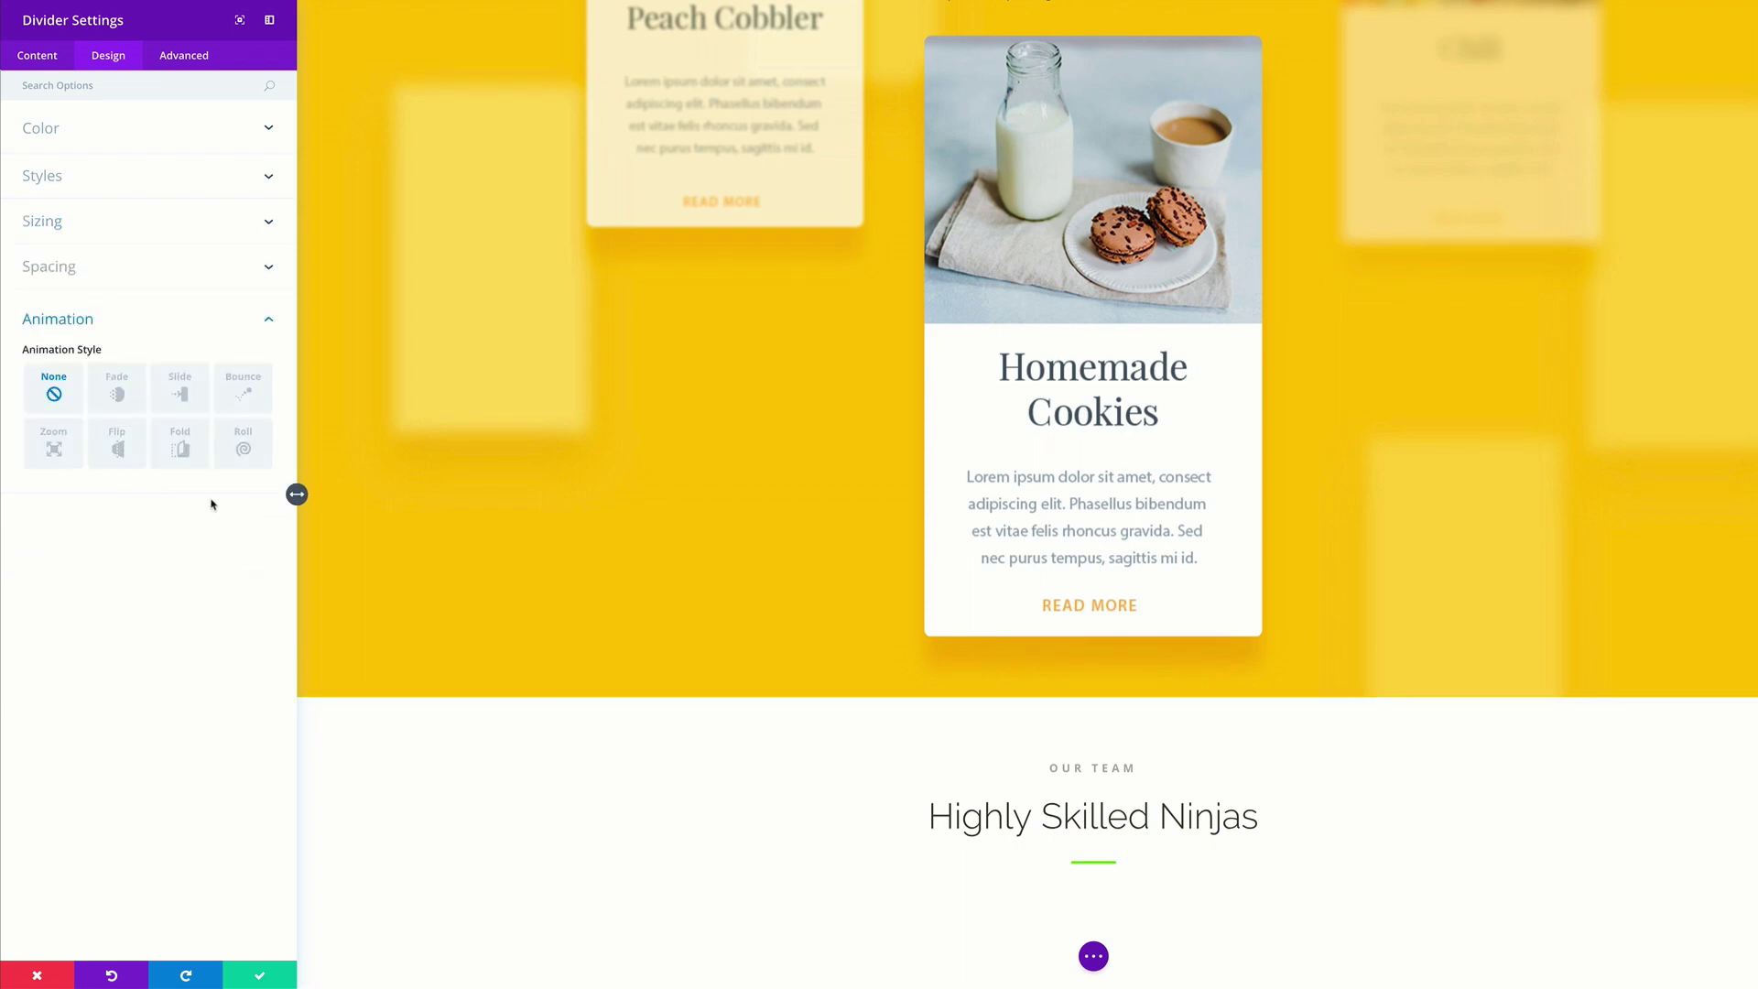
{"action": "left_click", "coordinate": [180, 392]}
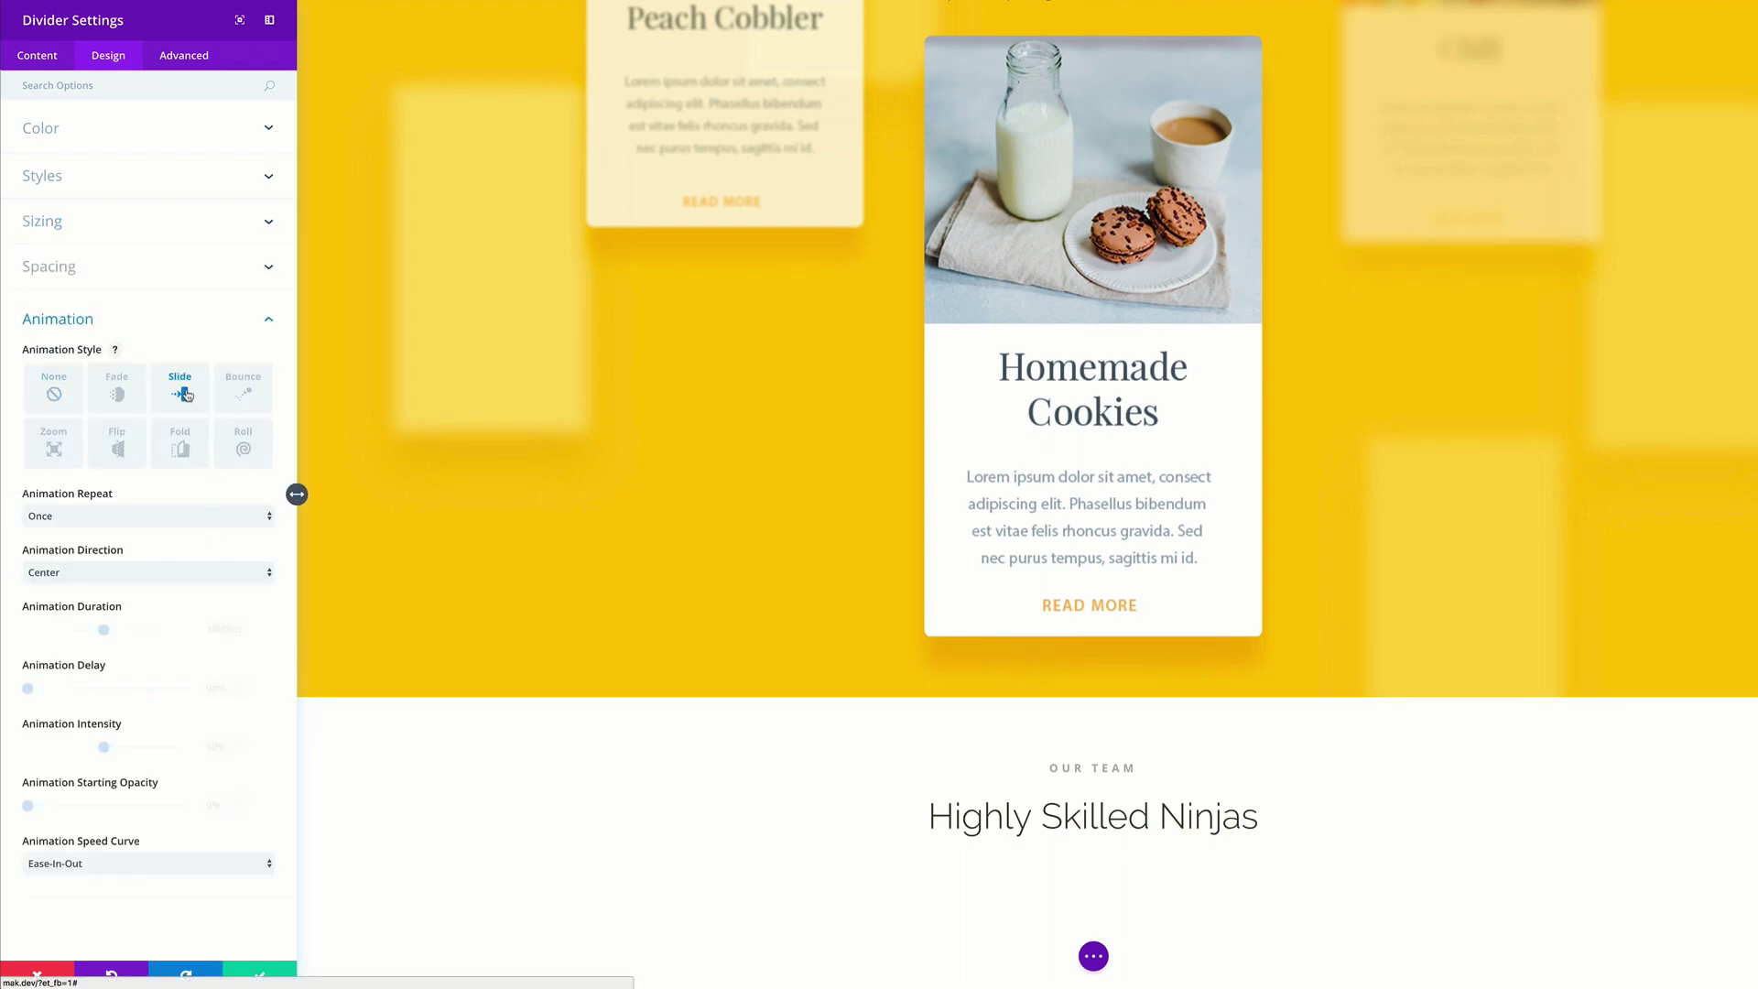
{"action": "left_click", "coordinate": [96, 571]}
{"action": "left_click", "coordinate": [74, 624]}
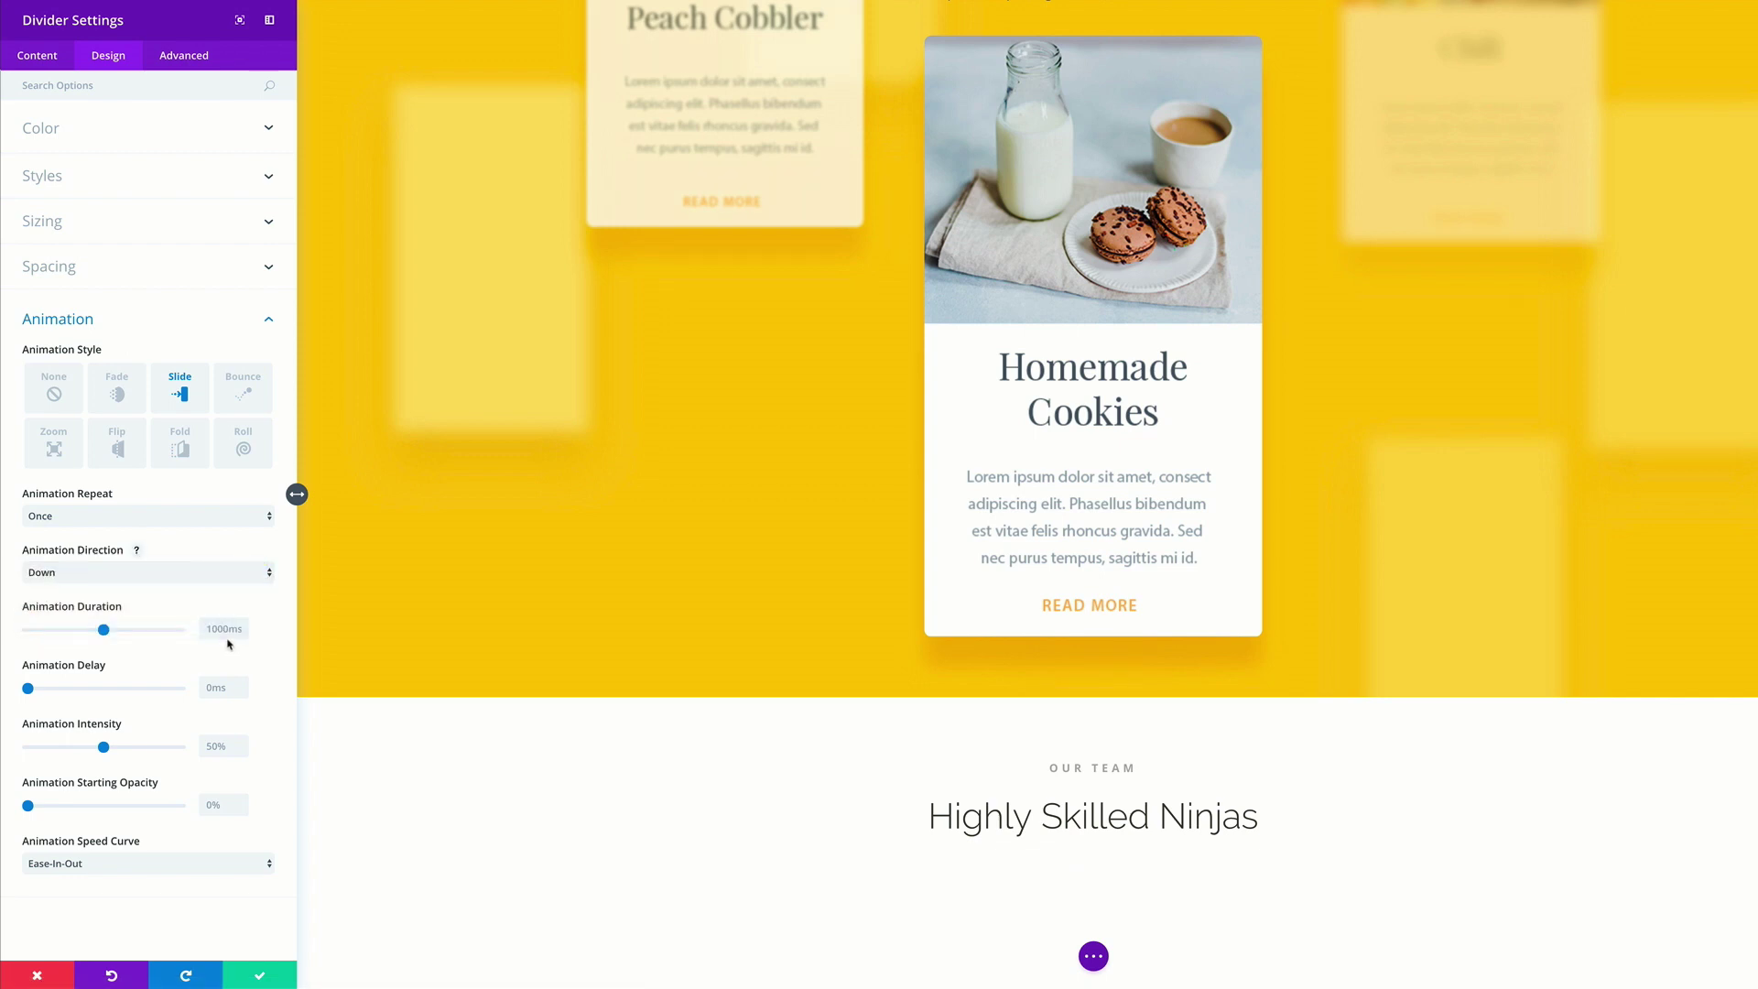
{"action": "left_click", "coordinate": [202, 628]}
{"action": "type", "text": "500ms"}
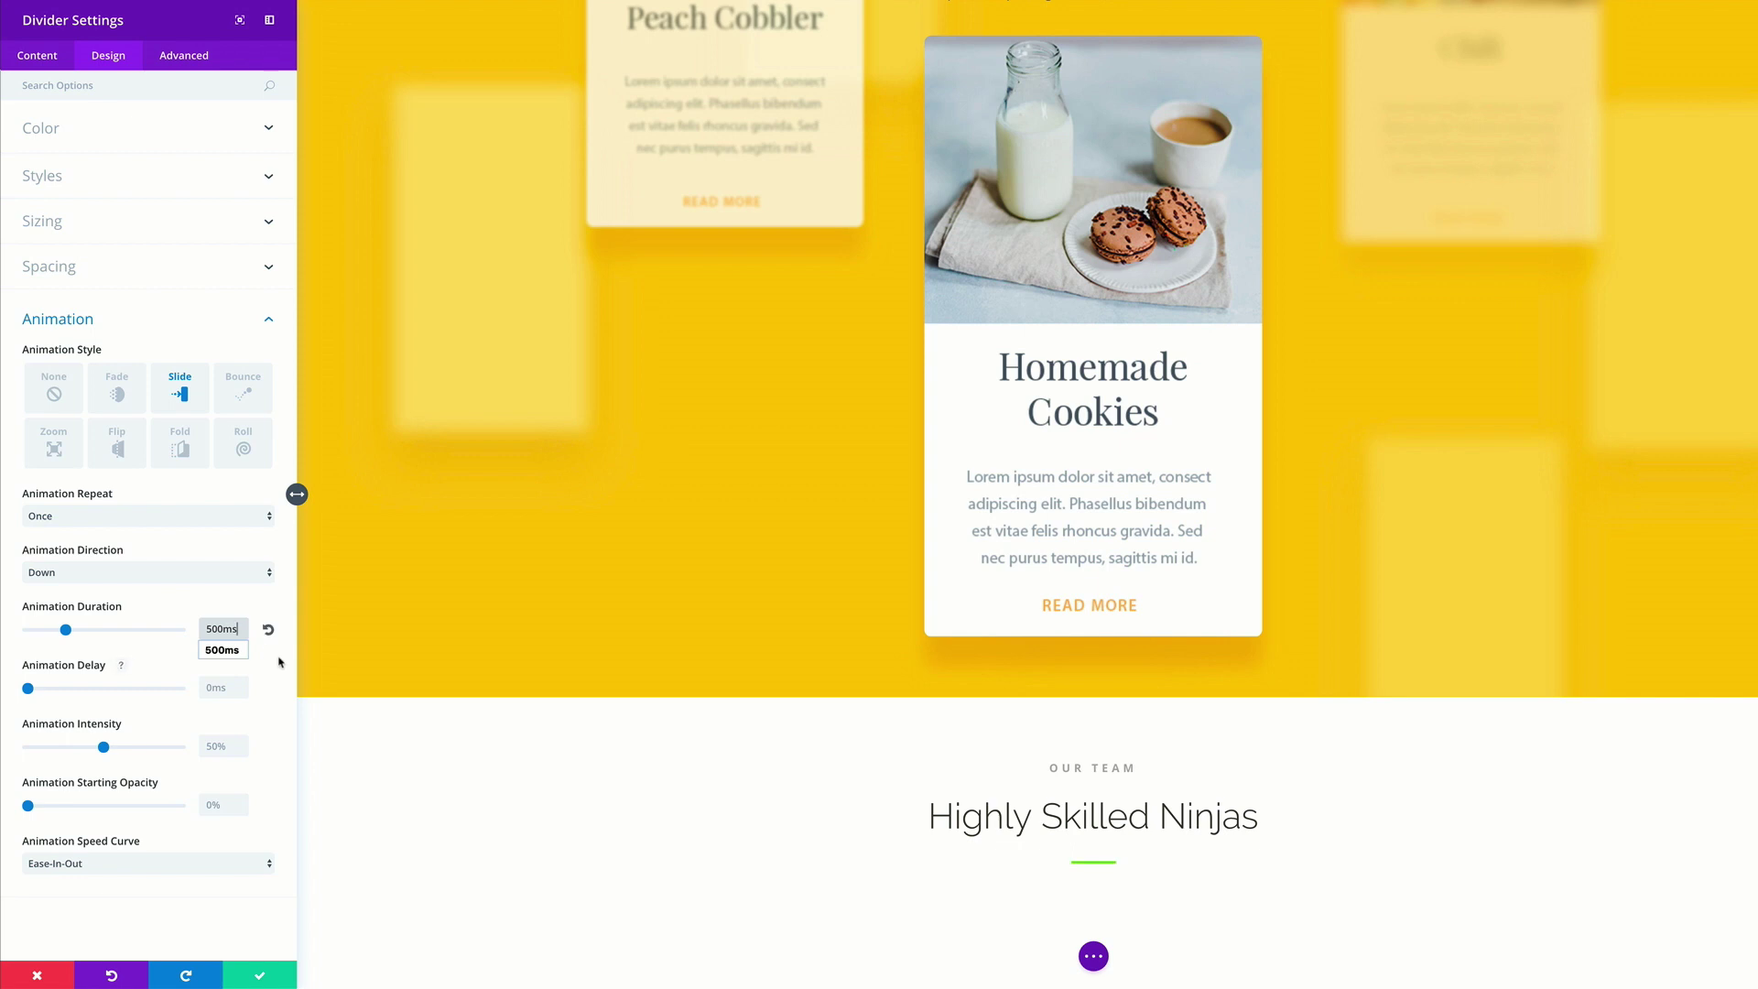
{"action": "left_click", "coordinate": [416, 741]}
Set the divider's animation delay to 1000ms and intensity to 200%, and save the module
{"action": "left_click", "coordinate": [207, 686]}
{"action": "type", "text": "1000"}
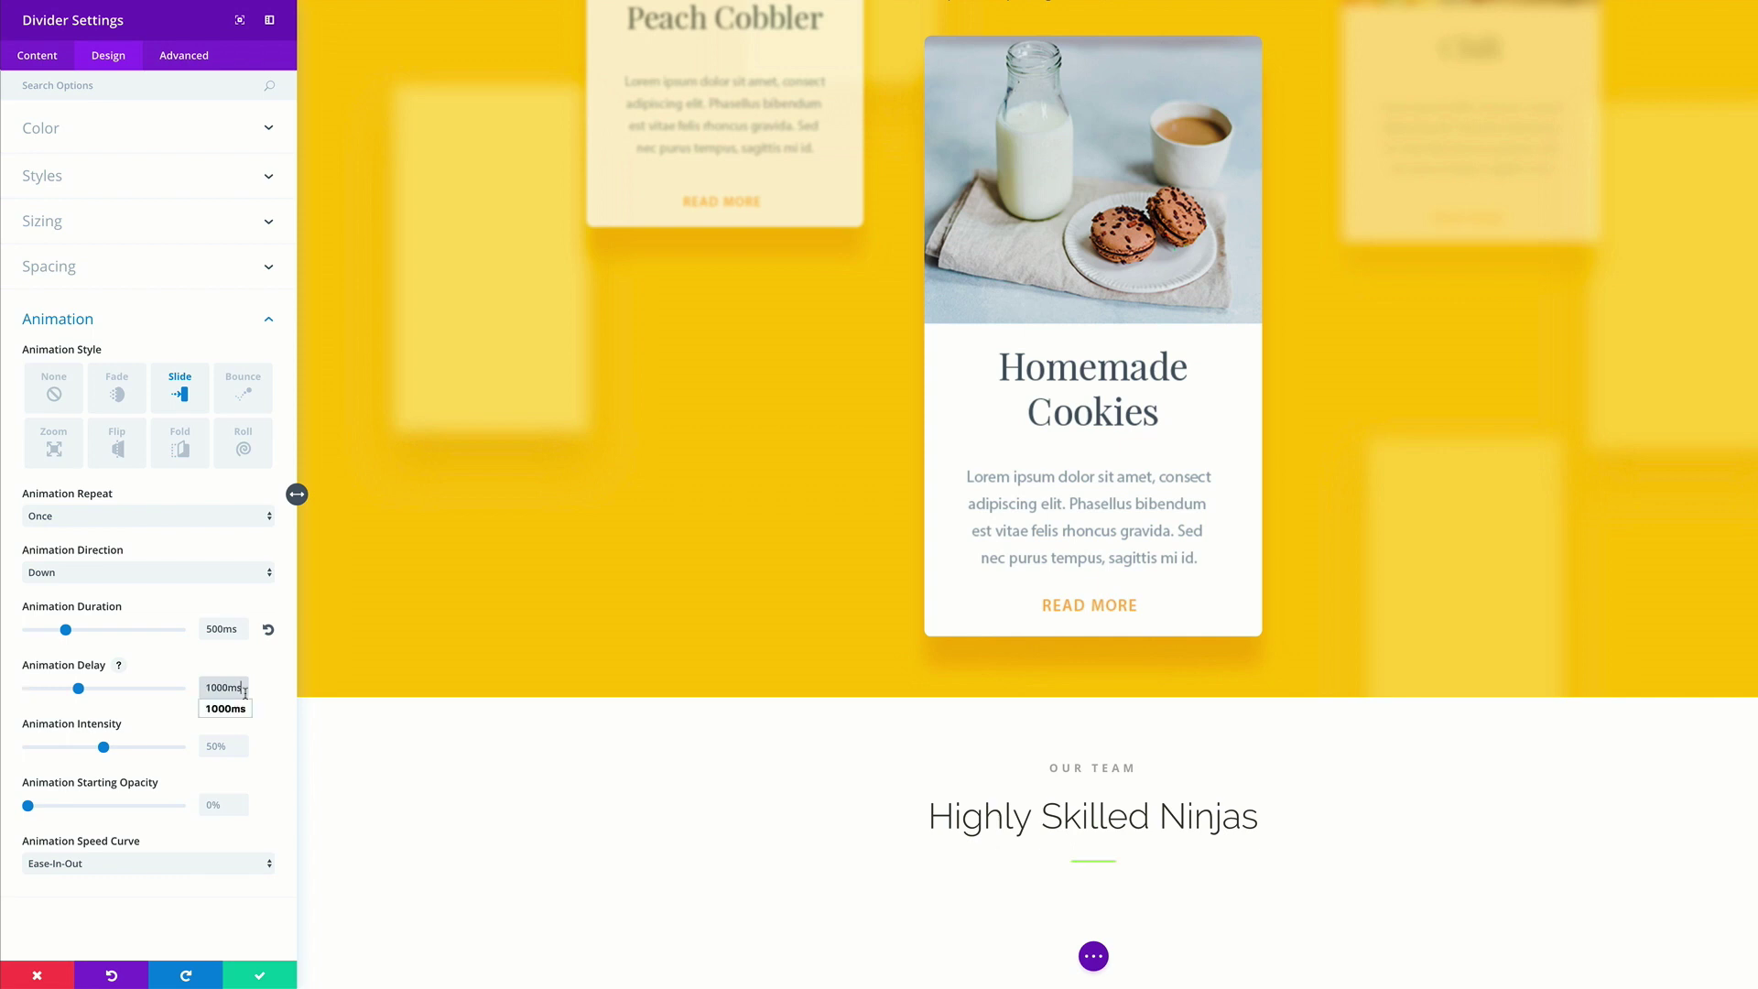
{"action": "left_click", "coordinate": [245, 745]}
{"action": "type", "text": "20"}
{"action": "key", "text": "BackSpace"}
{"action": "type", "text": "00"}
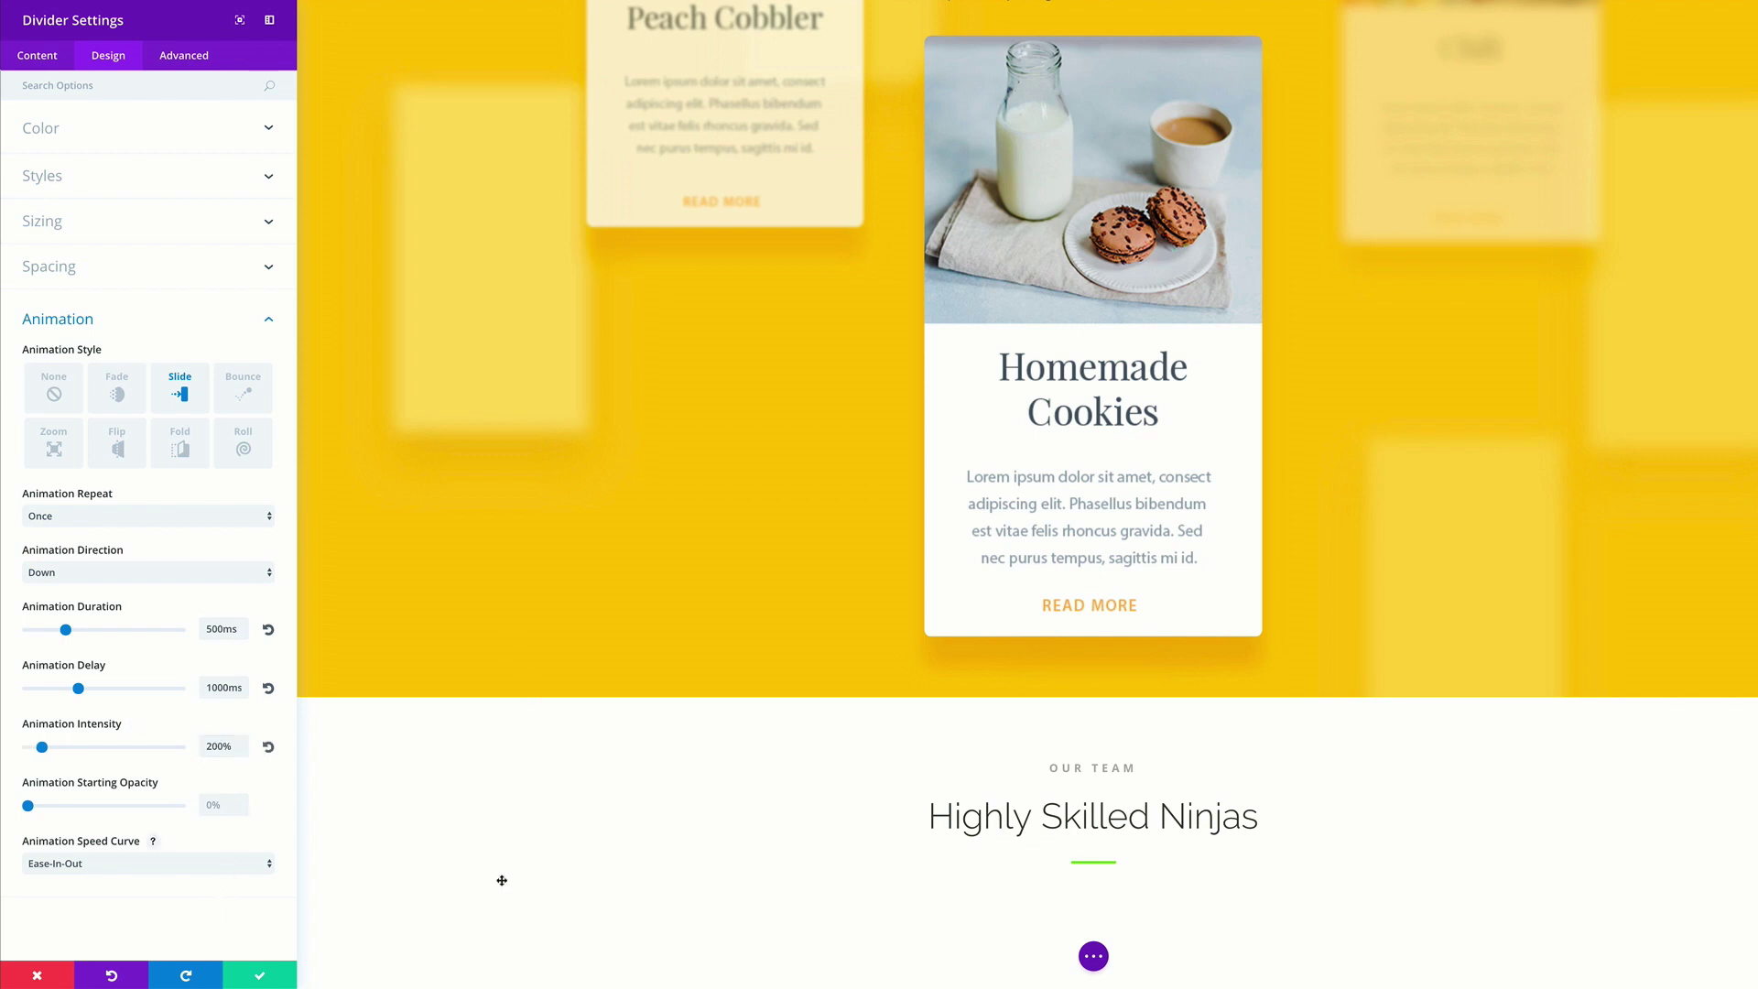
{"action": "left_click", "coordinate": [259, 975]}
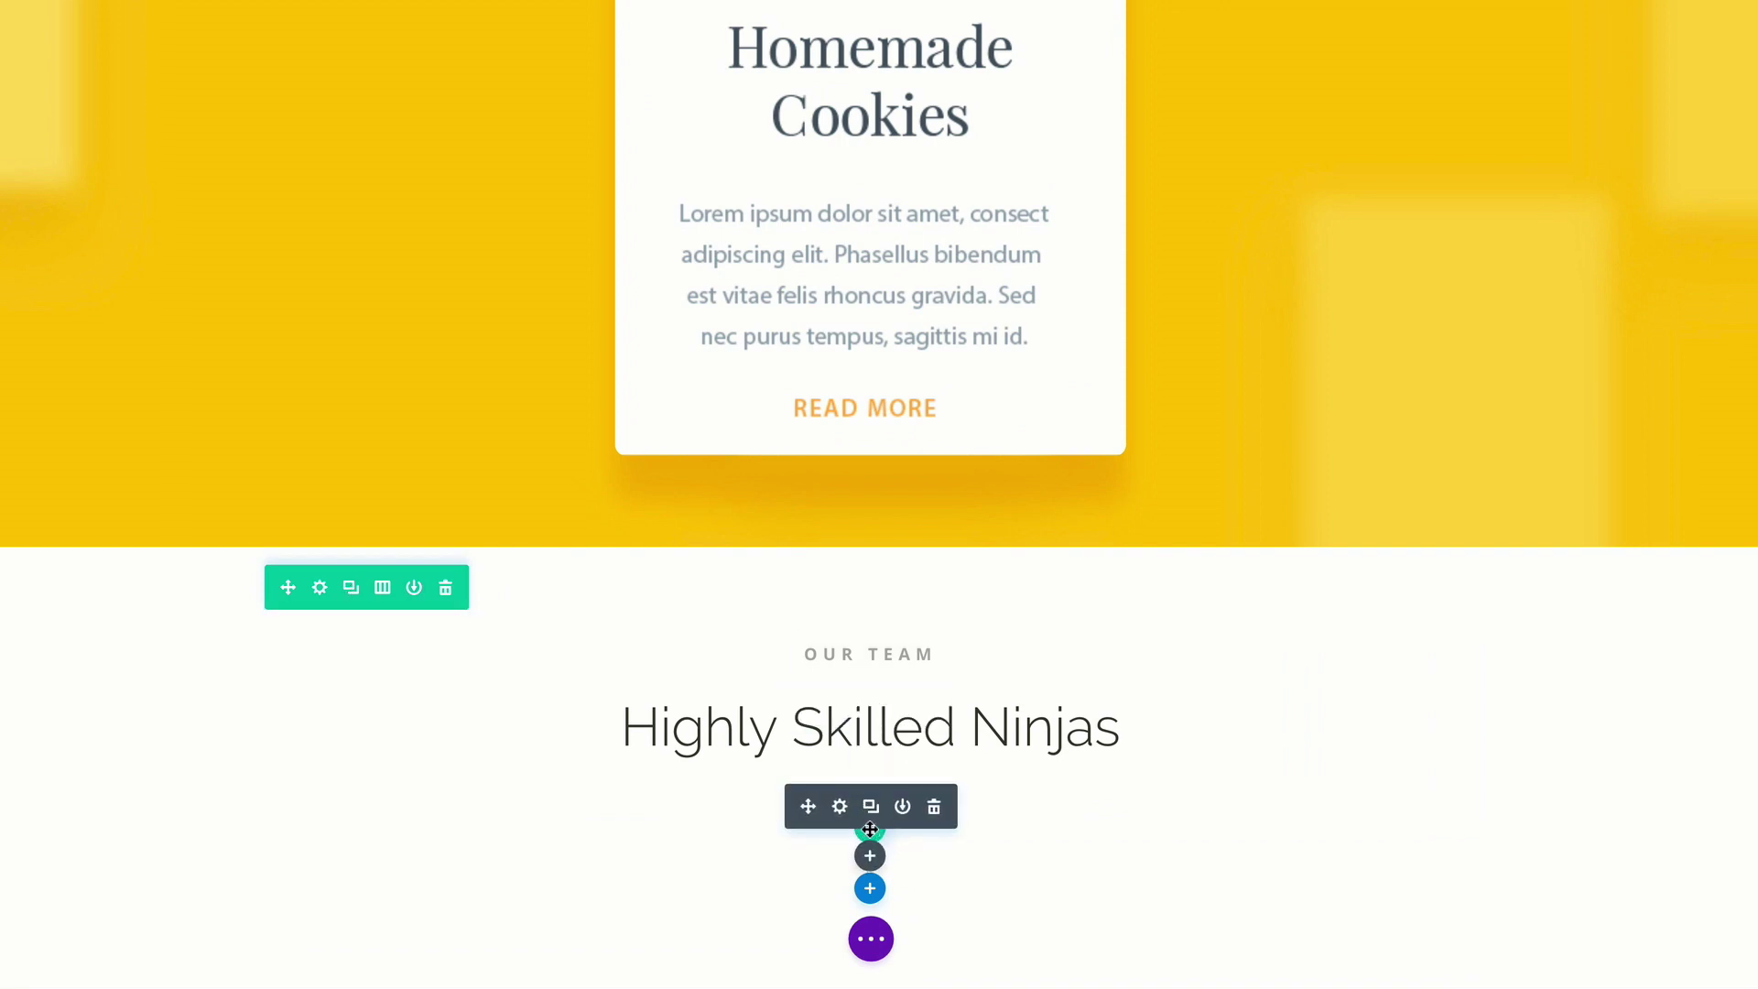
Switch the builder to wireframe view and insert a four-column row below the row containing the divider
{"action": "mouse_move", "coordinate": [879, 819]}
{"action": "left_mouse_down"}
{"action": "mouse_move", "coordinate": [1019, 804]}
{"action": "mouse_move", "coordinate": [870, 804]}
{"action": "left_mouse_up"}
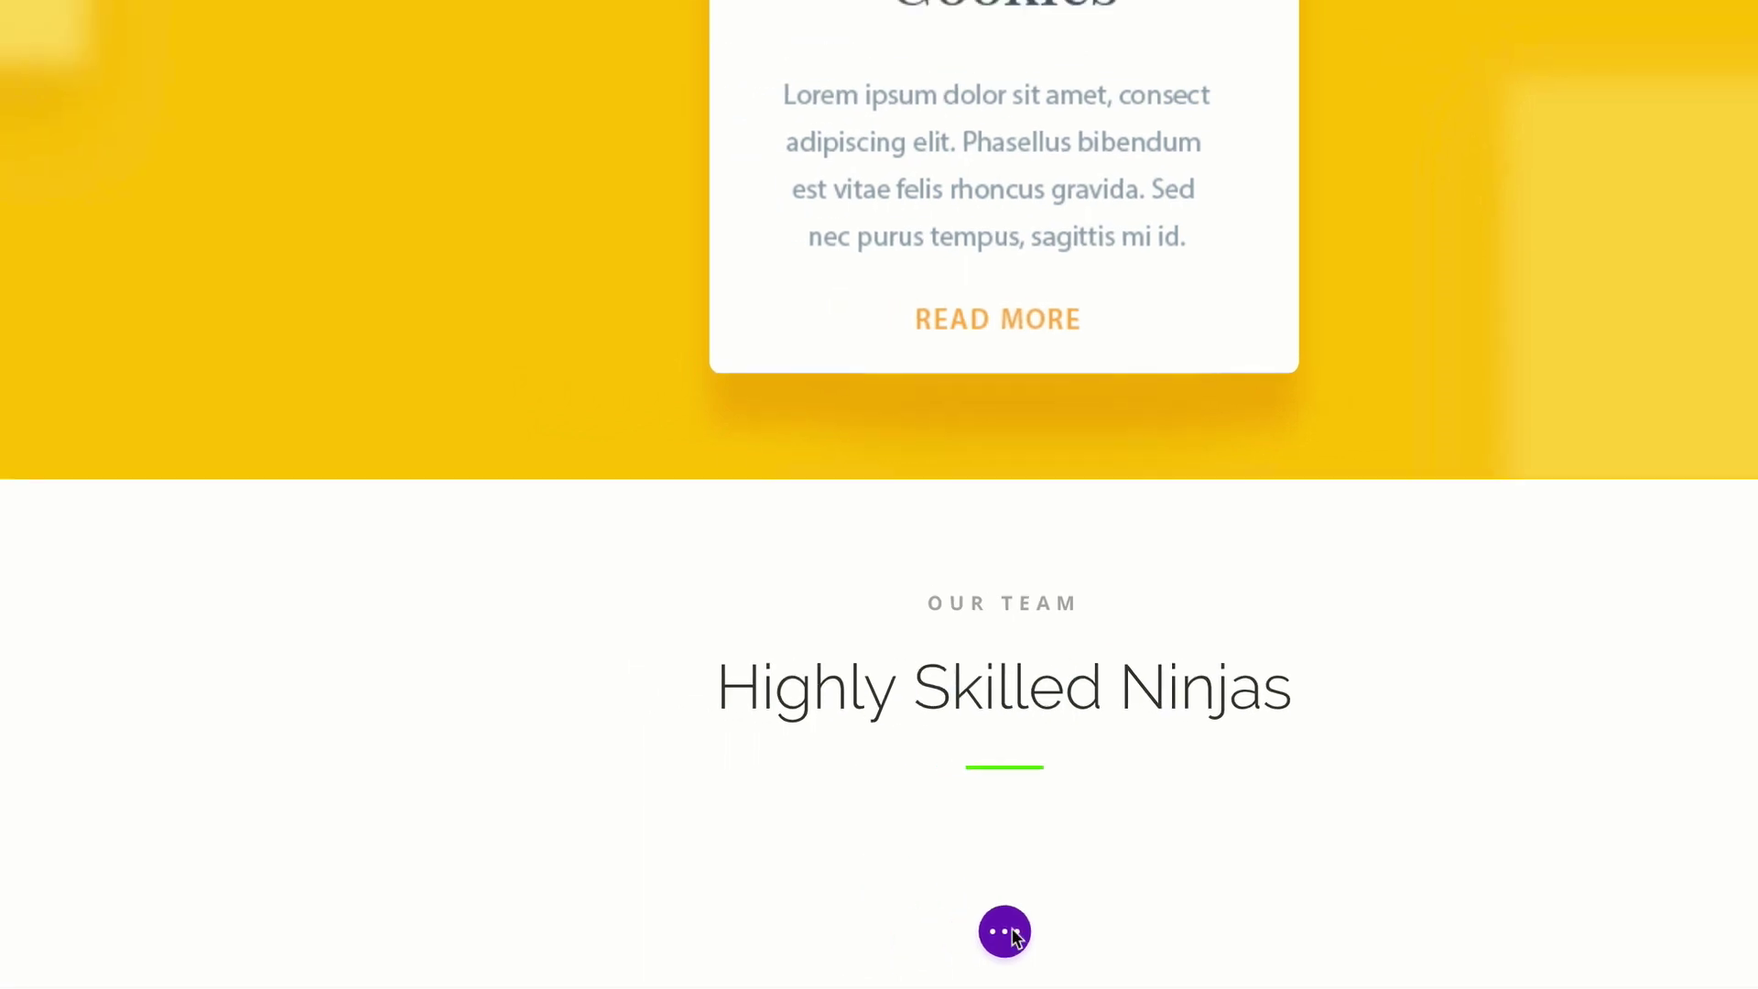
{"action": "left_click", "coordinate": [1437, 939]}
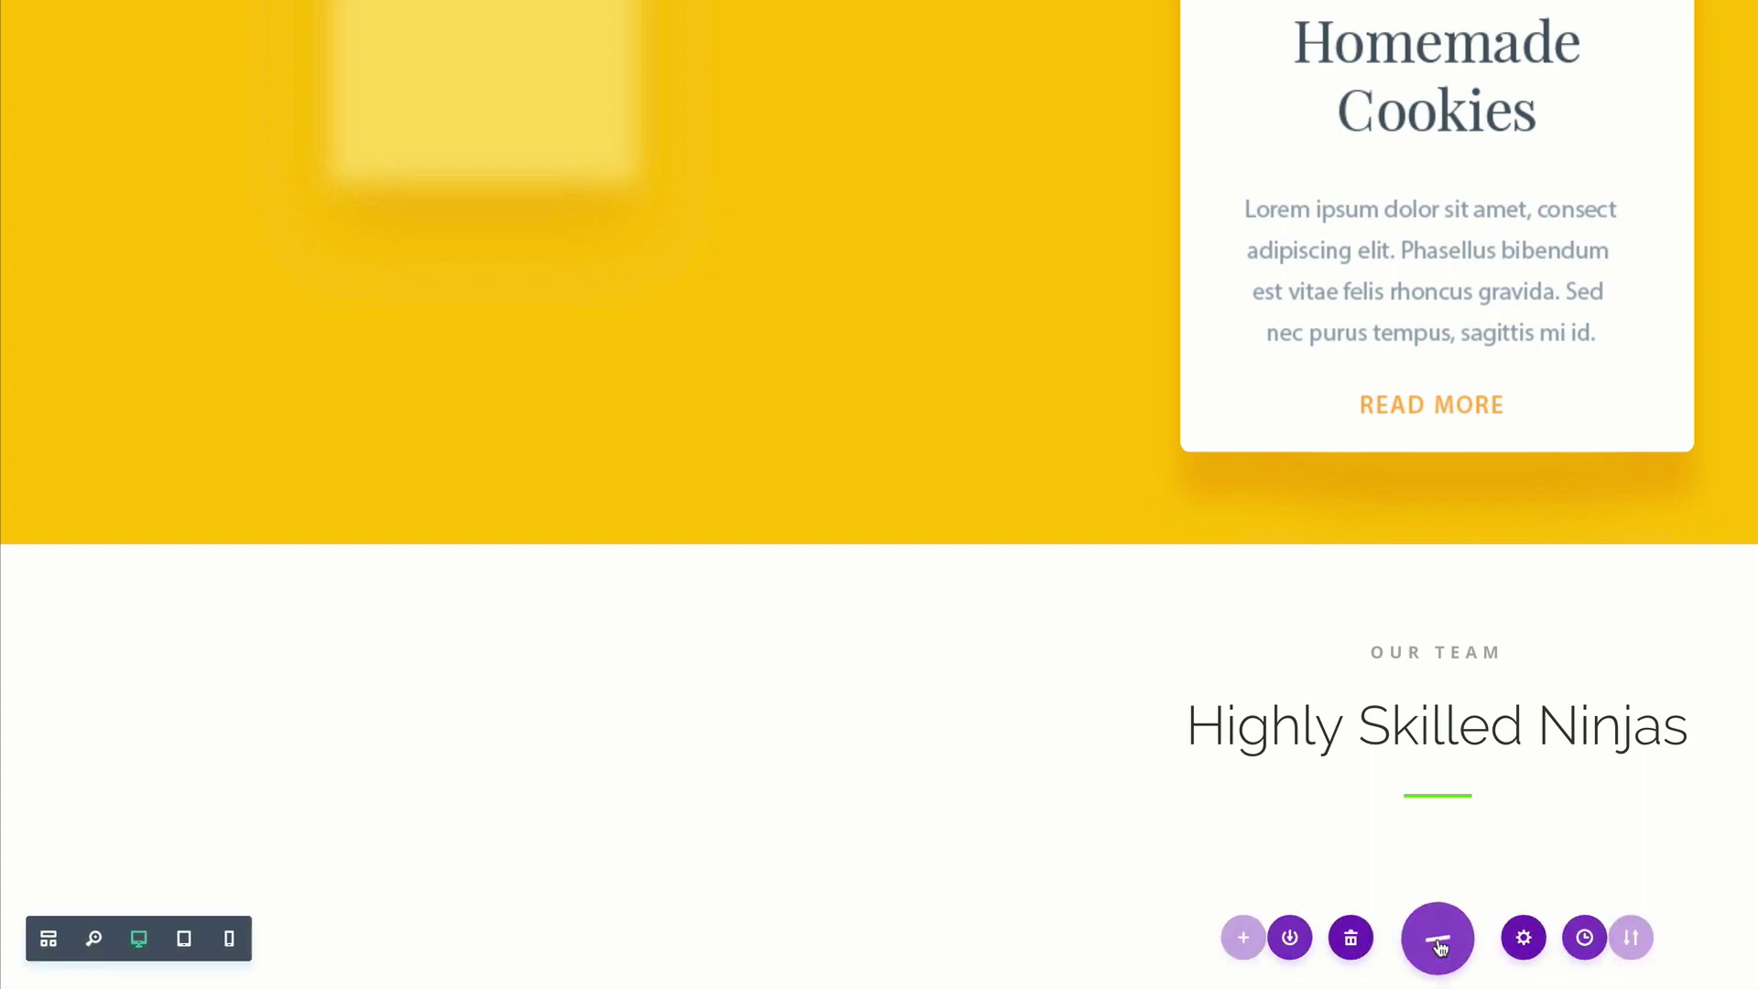
{"action": "left_click", "coordinate": [57, 939]}
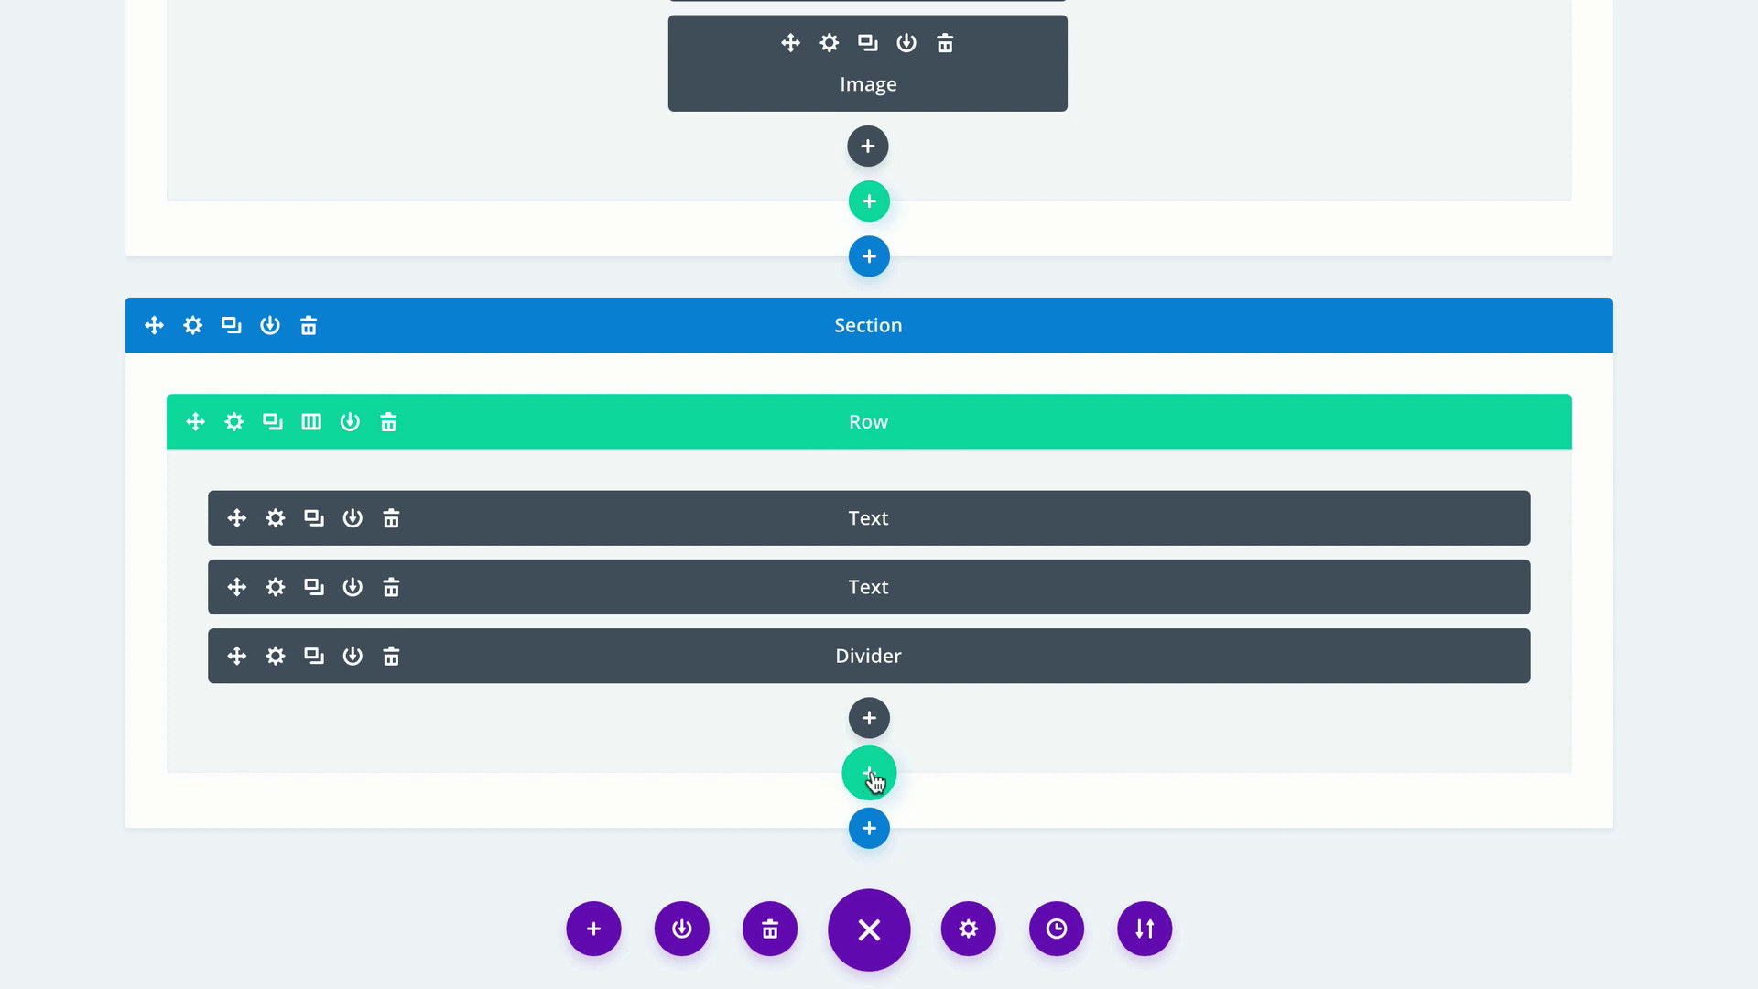
{"action": "left_click", "coordinate": [870, 774]}
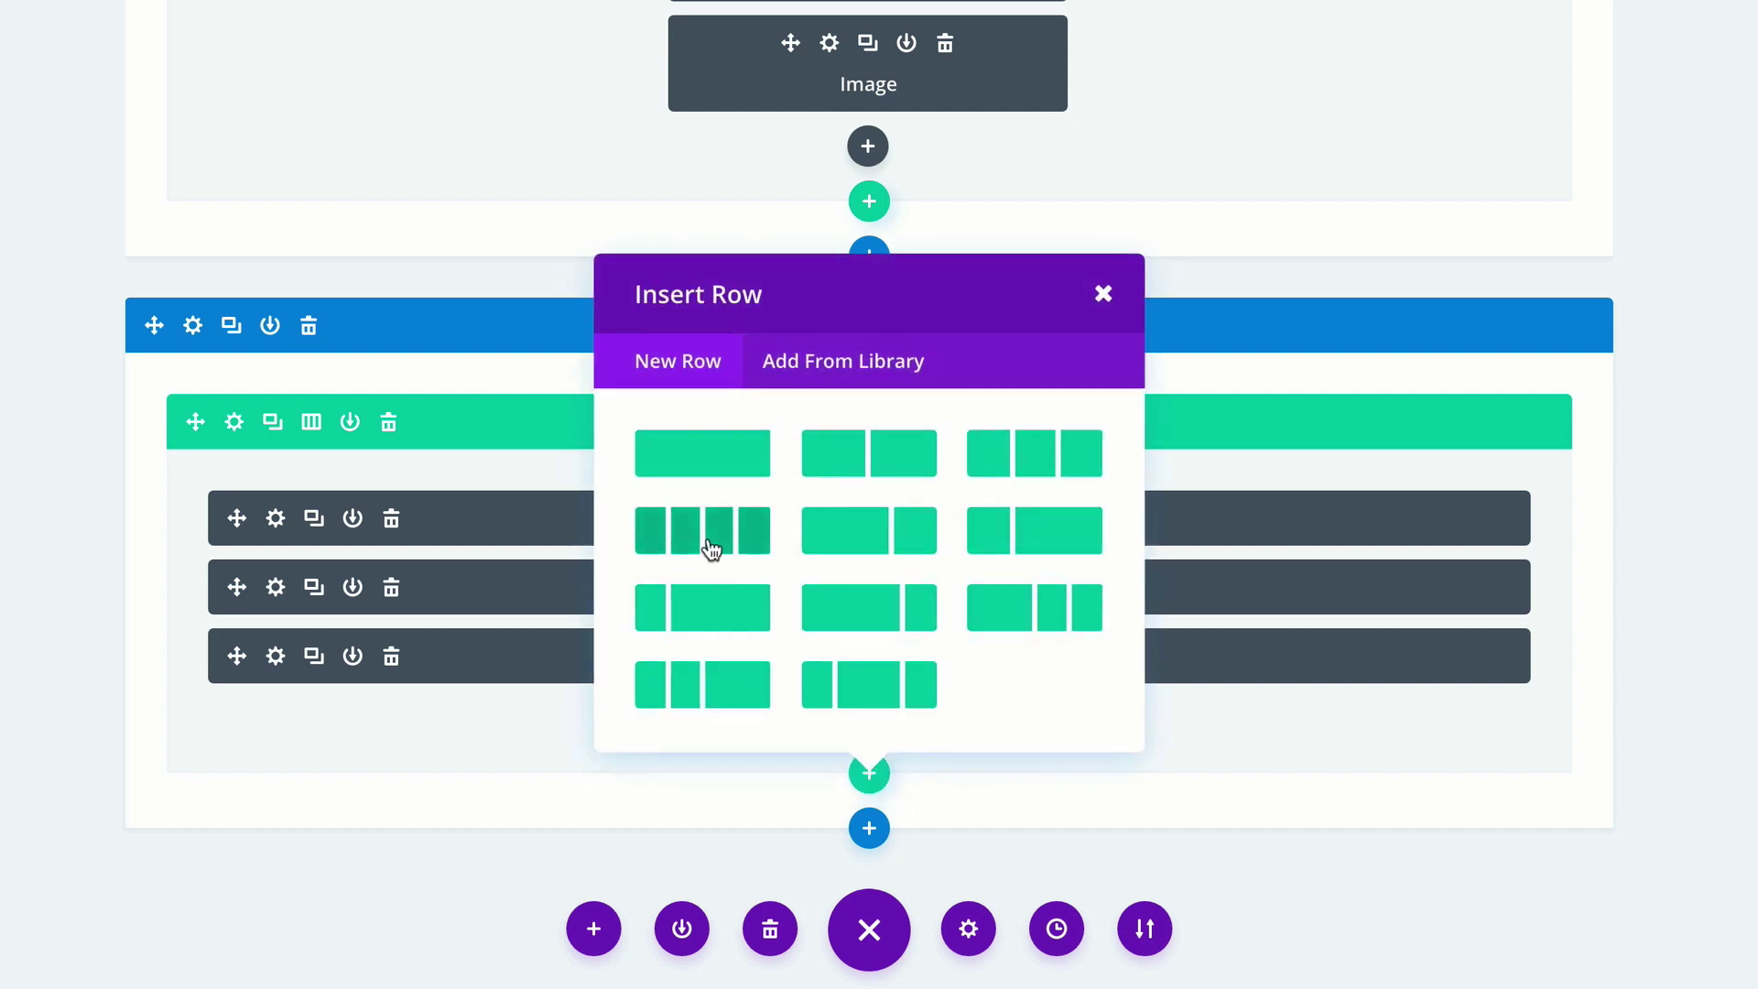
{"action": "left_click", "coordinate": [712, 548]}
Find the Person module and add it to the first column of the new four-column row
{"action": "scroll", "coordinate": [461, 553], "scroll_direction": "down", "scroll_amount": 1}
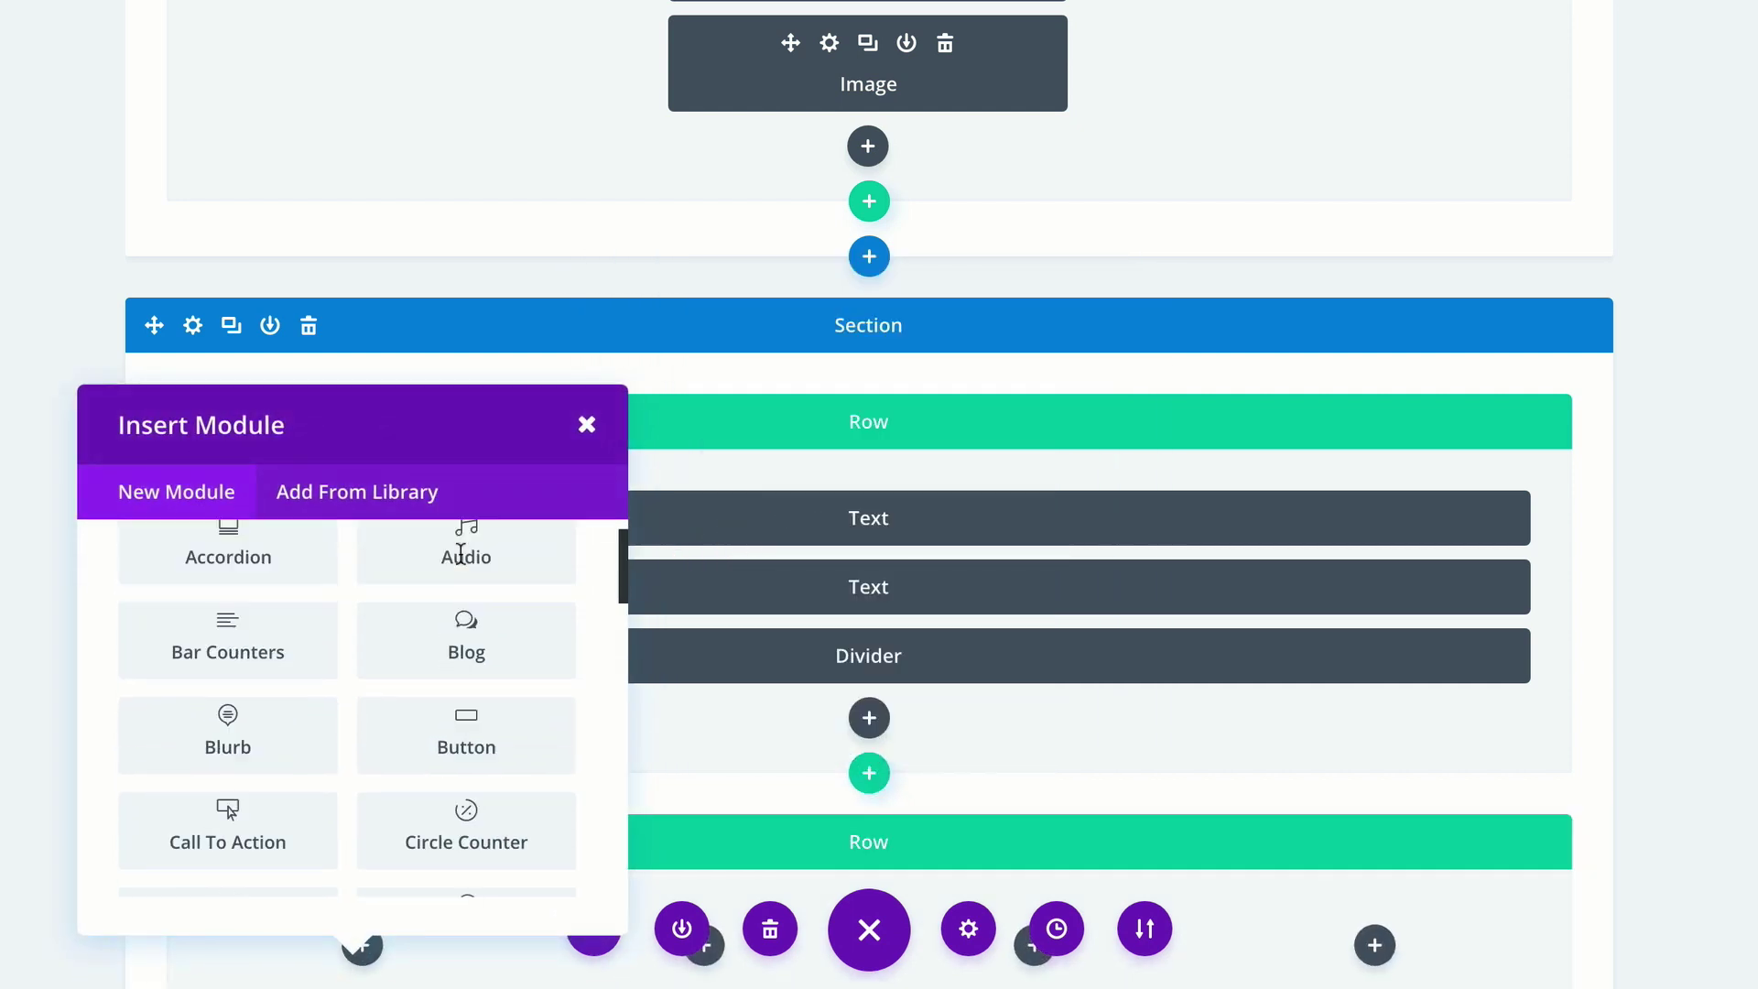
{"action": "scroll", "coordinate": [460, 554], "scroll_direction": "down", "scroll_amount": 3}
{"action": "scroll", "coordinate": [465, 563], "scroll_direction": "up", "scroll_amount": 4}
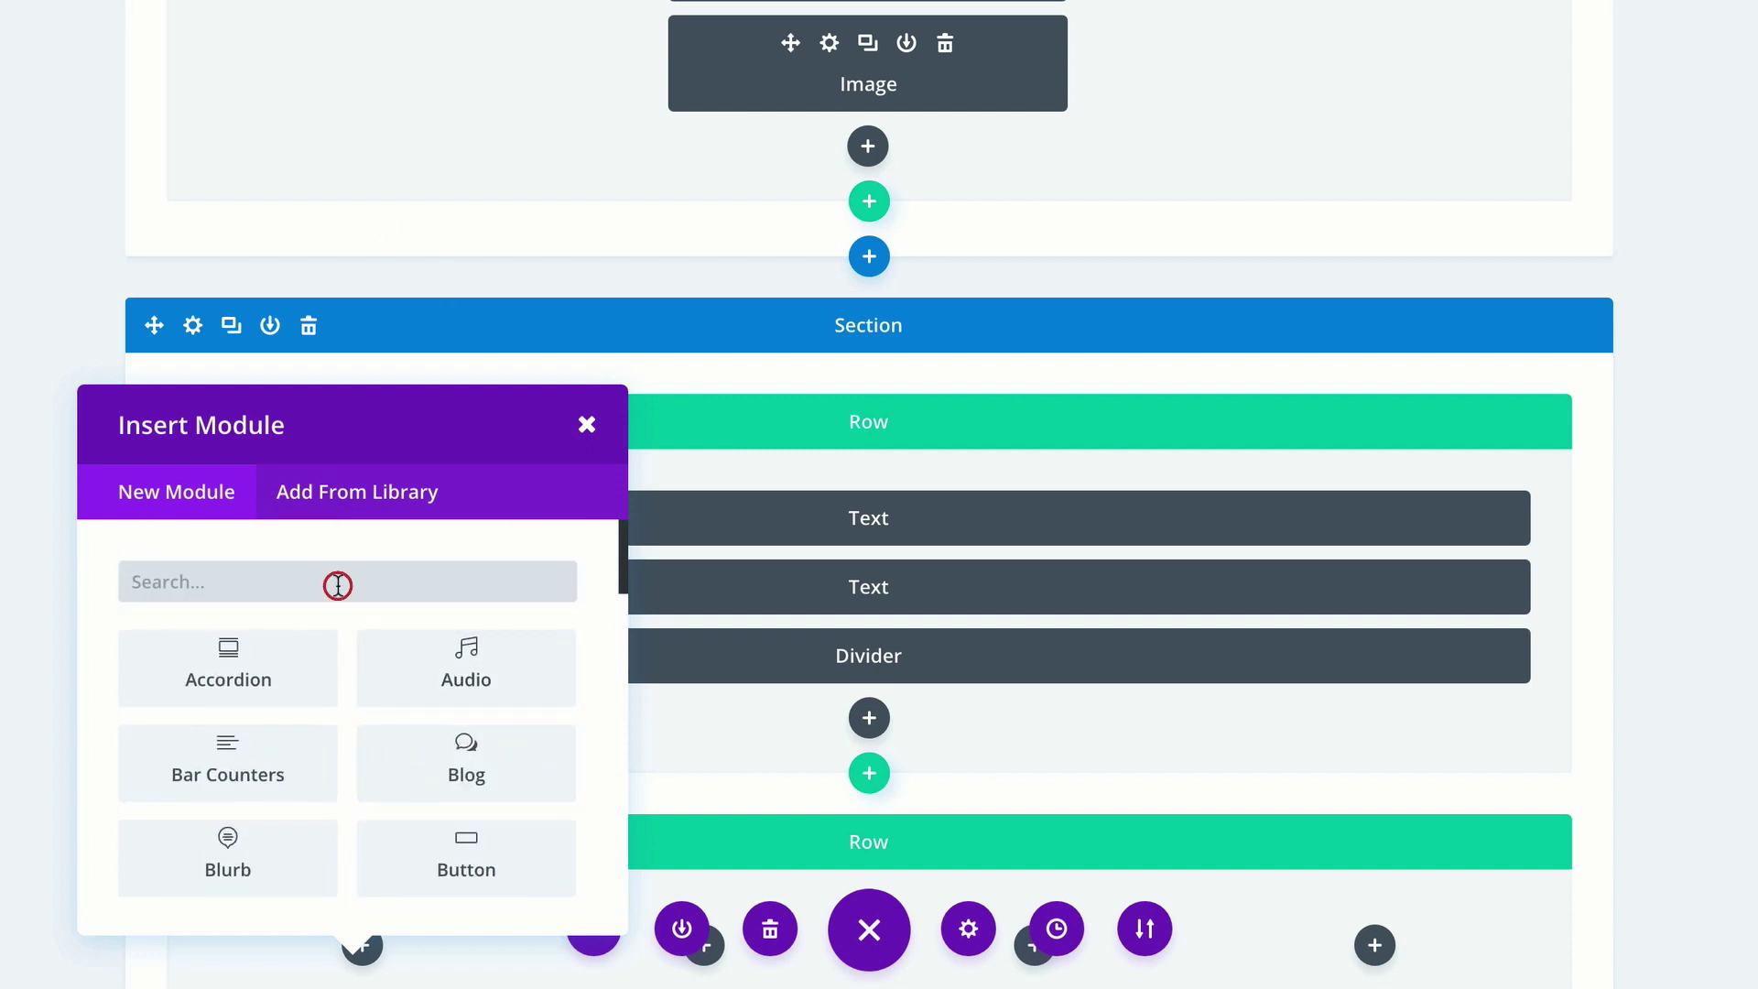
{"action": "type", "text": "per"}
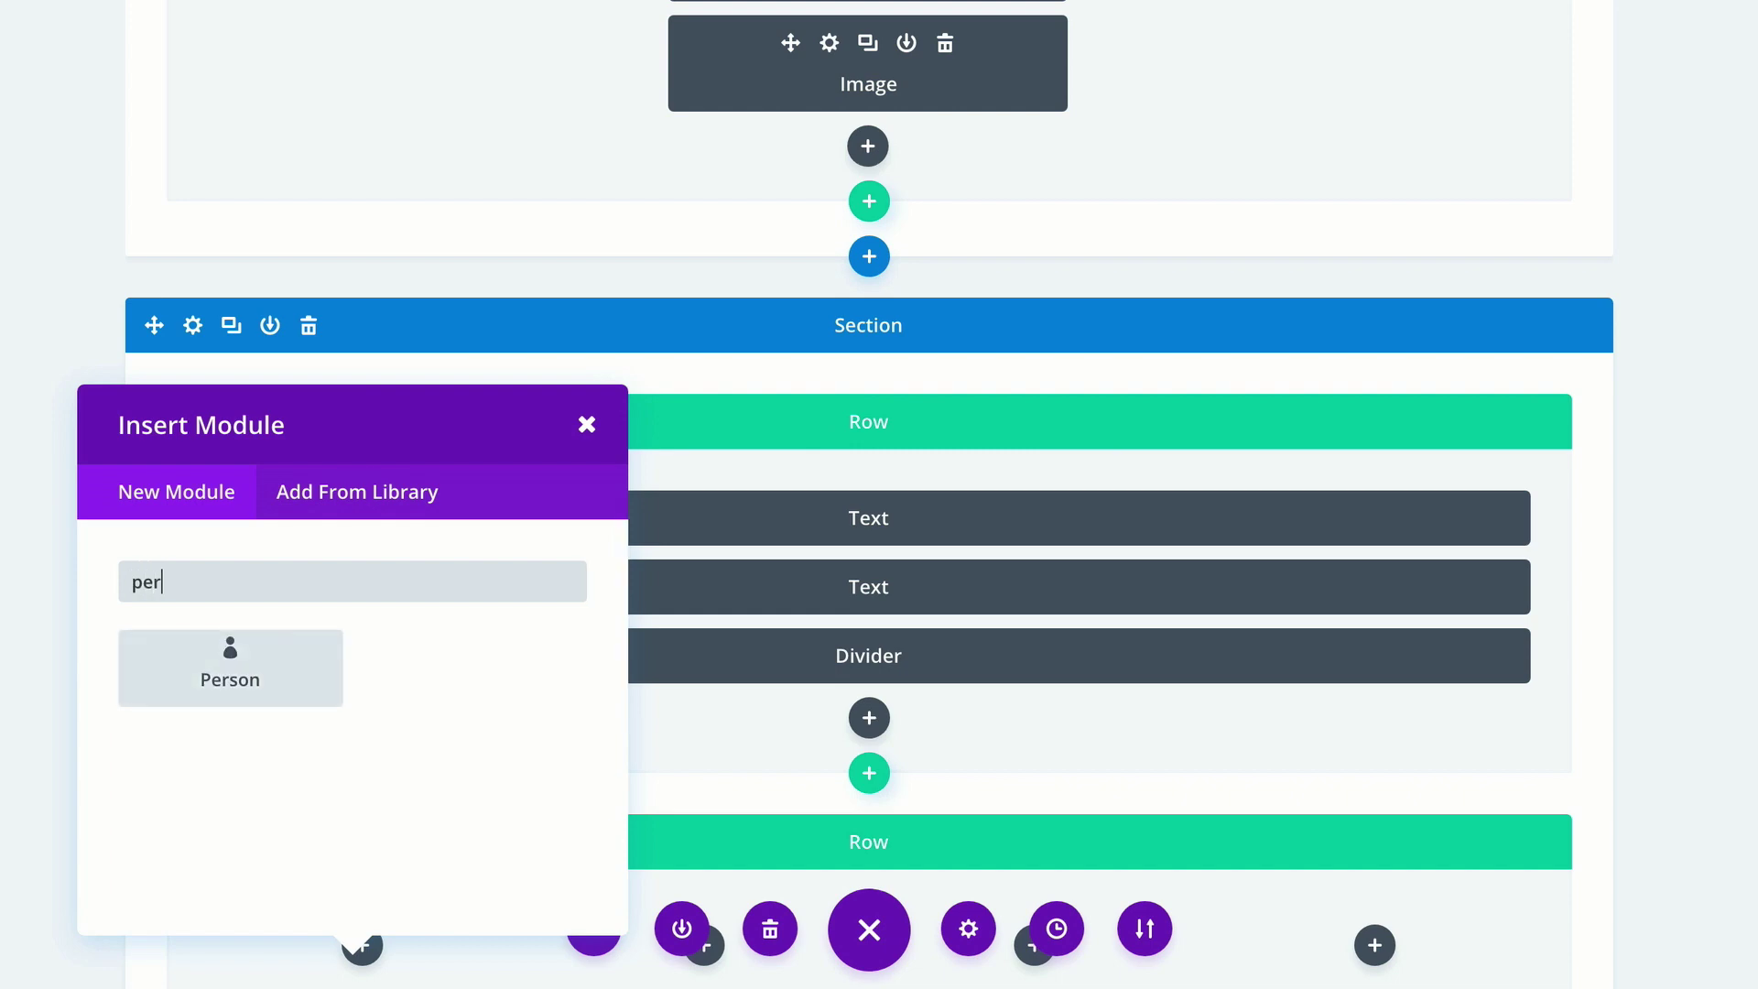
{"action": "left_click", "coordinate": [321, 666]}
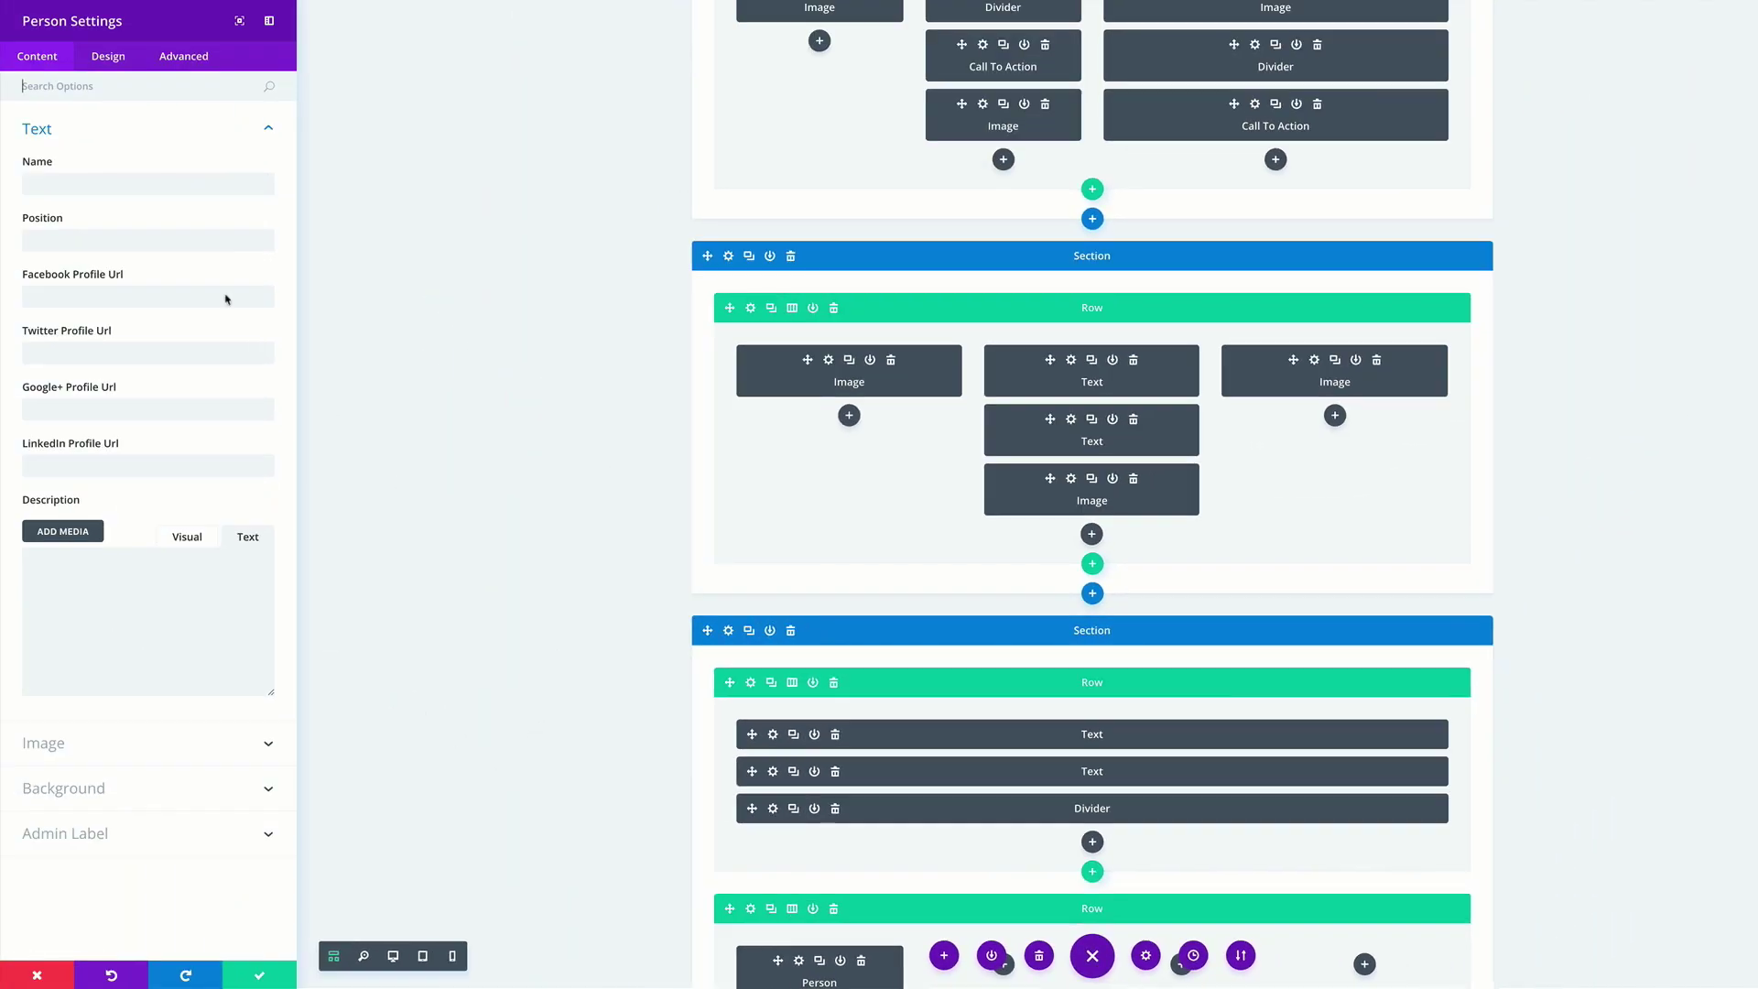
Enter the team member's first name and use the portrait of the long-haired man as the Person module's image
{"action": "left_click", "coordinate": [93, 182]}
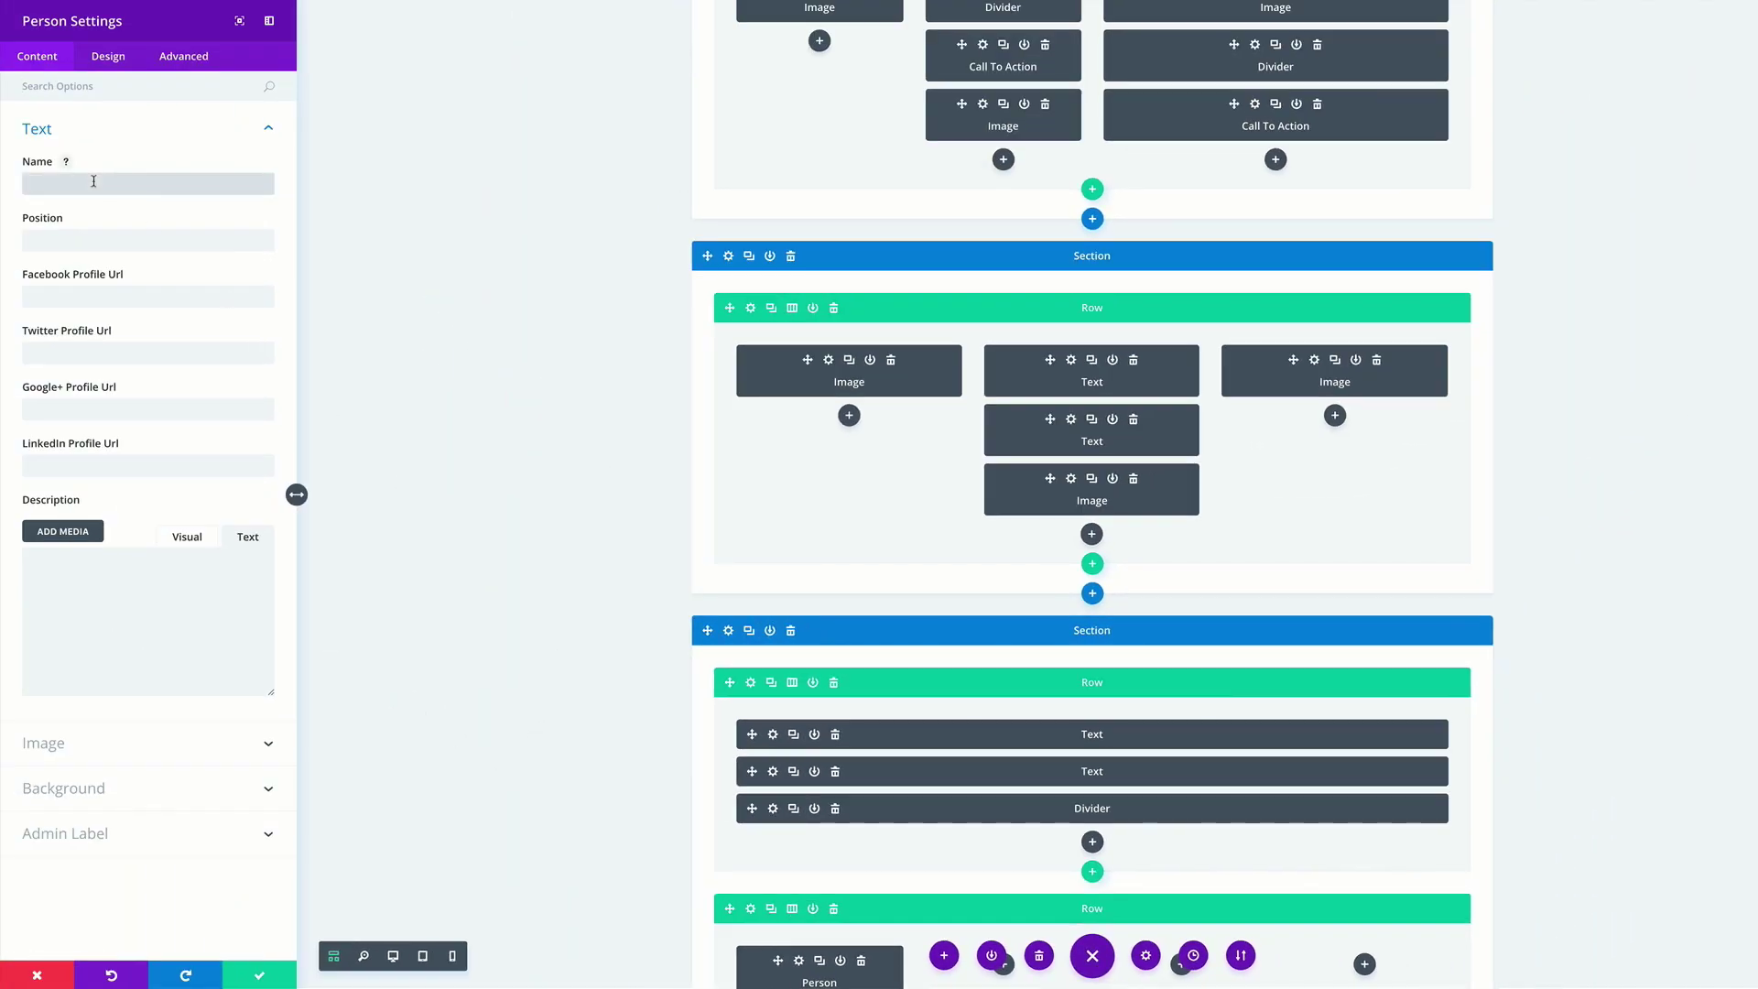
{"action": "type", "text": "Nick"}
{"action": "left_click", "coordinate": [103, 746]}
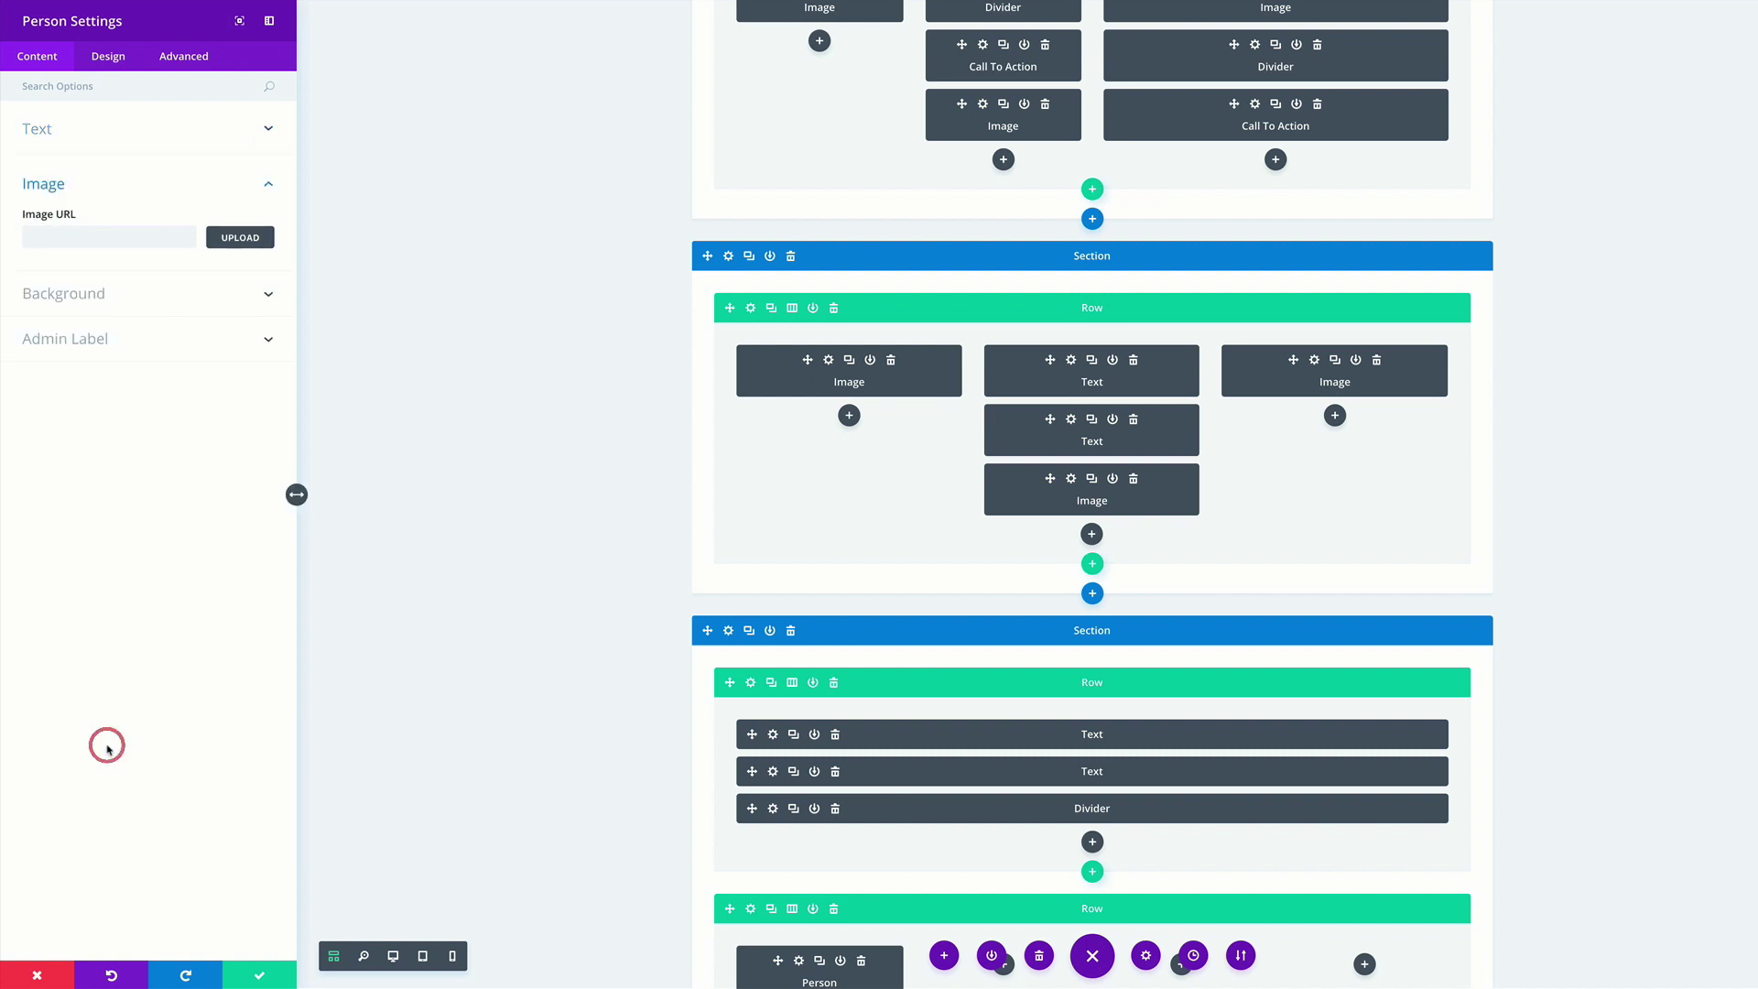
{"action": "left_click", "coordinate": [240, 239]}
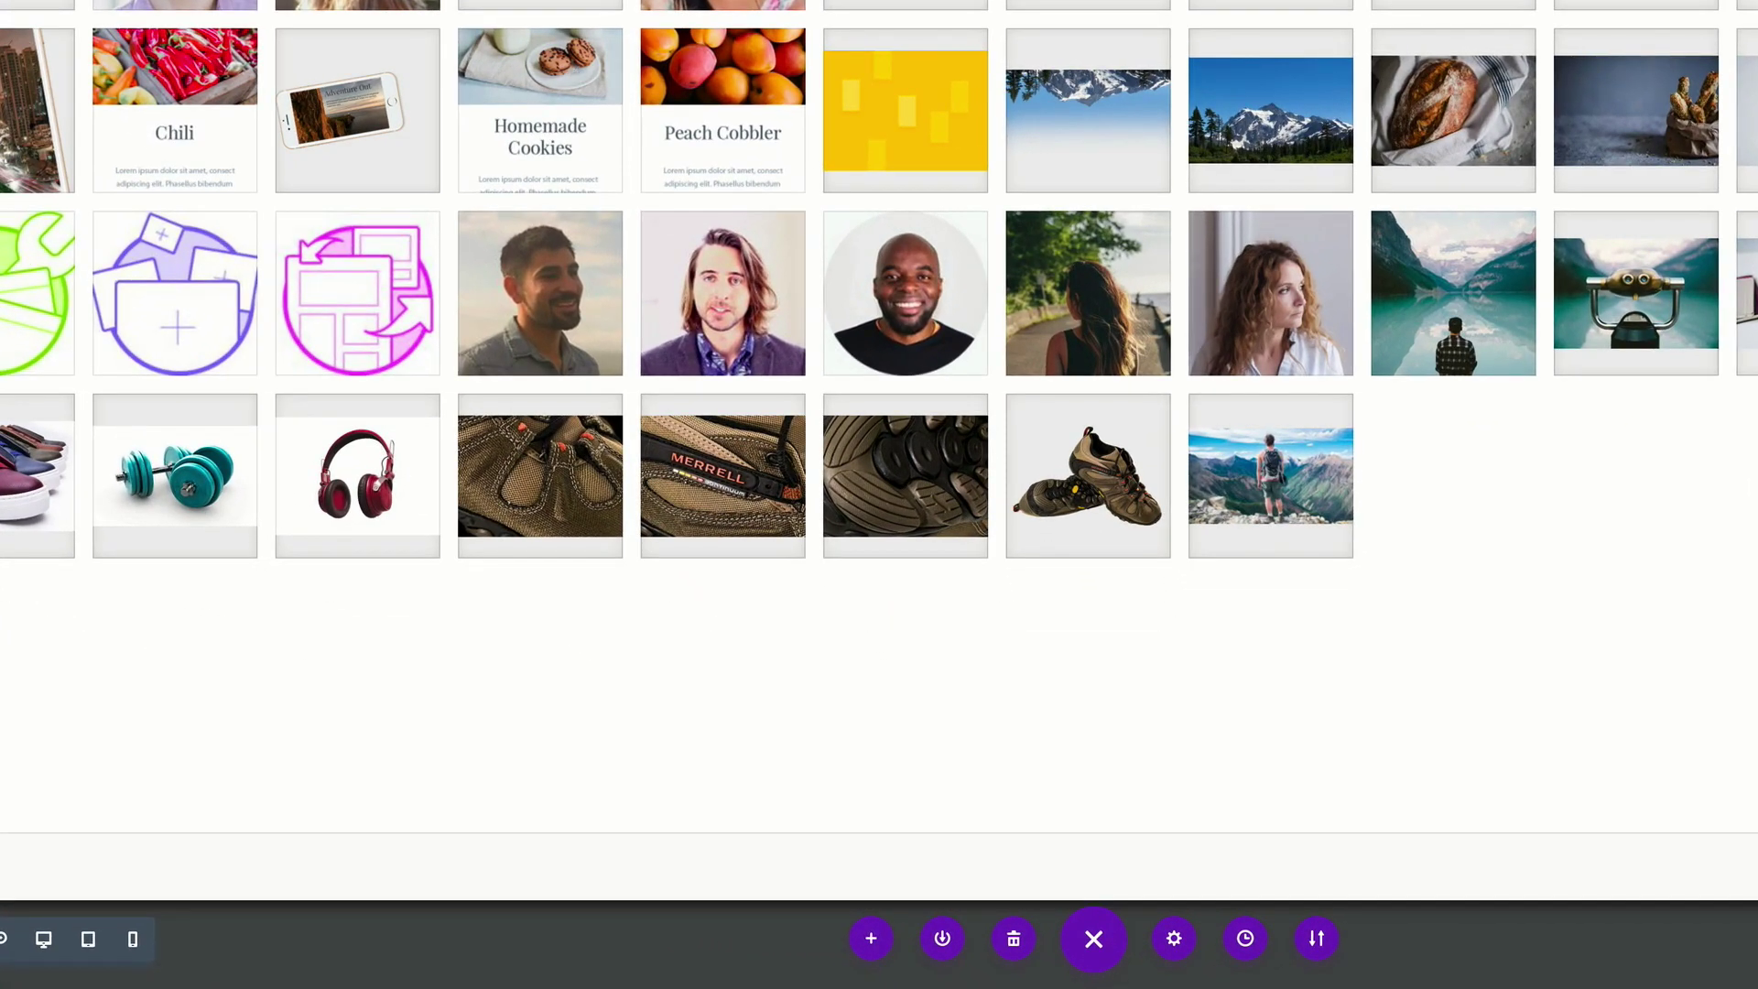
{"action": "left_click", "coordinate": [729, 306]}
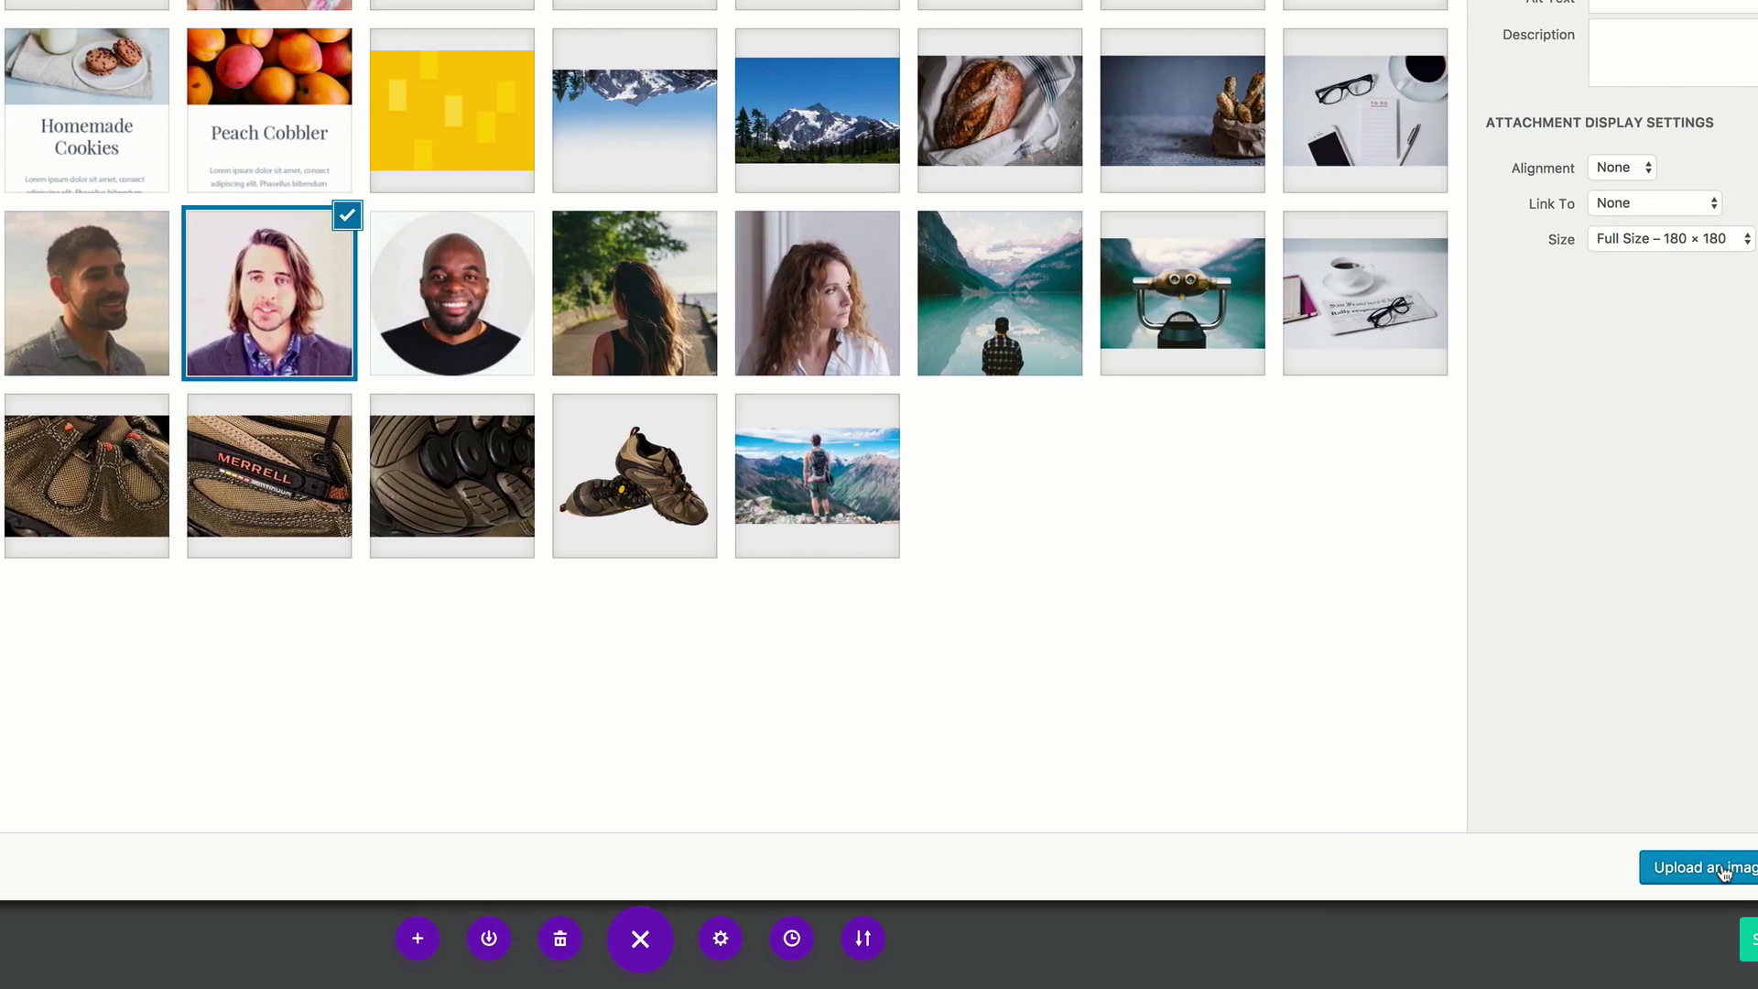
{"action": "left_click", "coordinate": [1708, 867]}
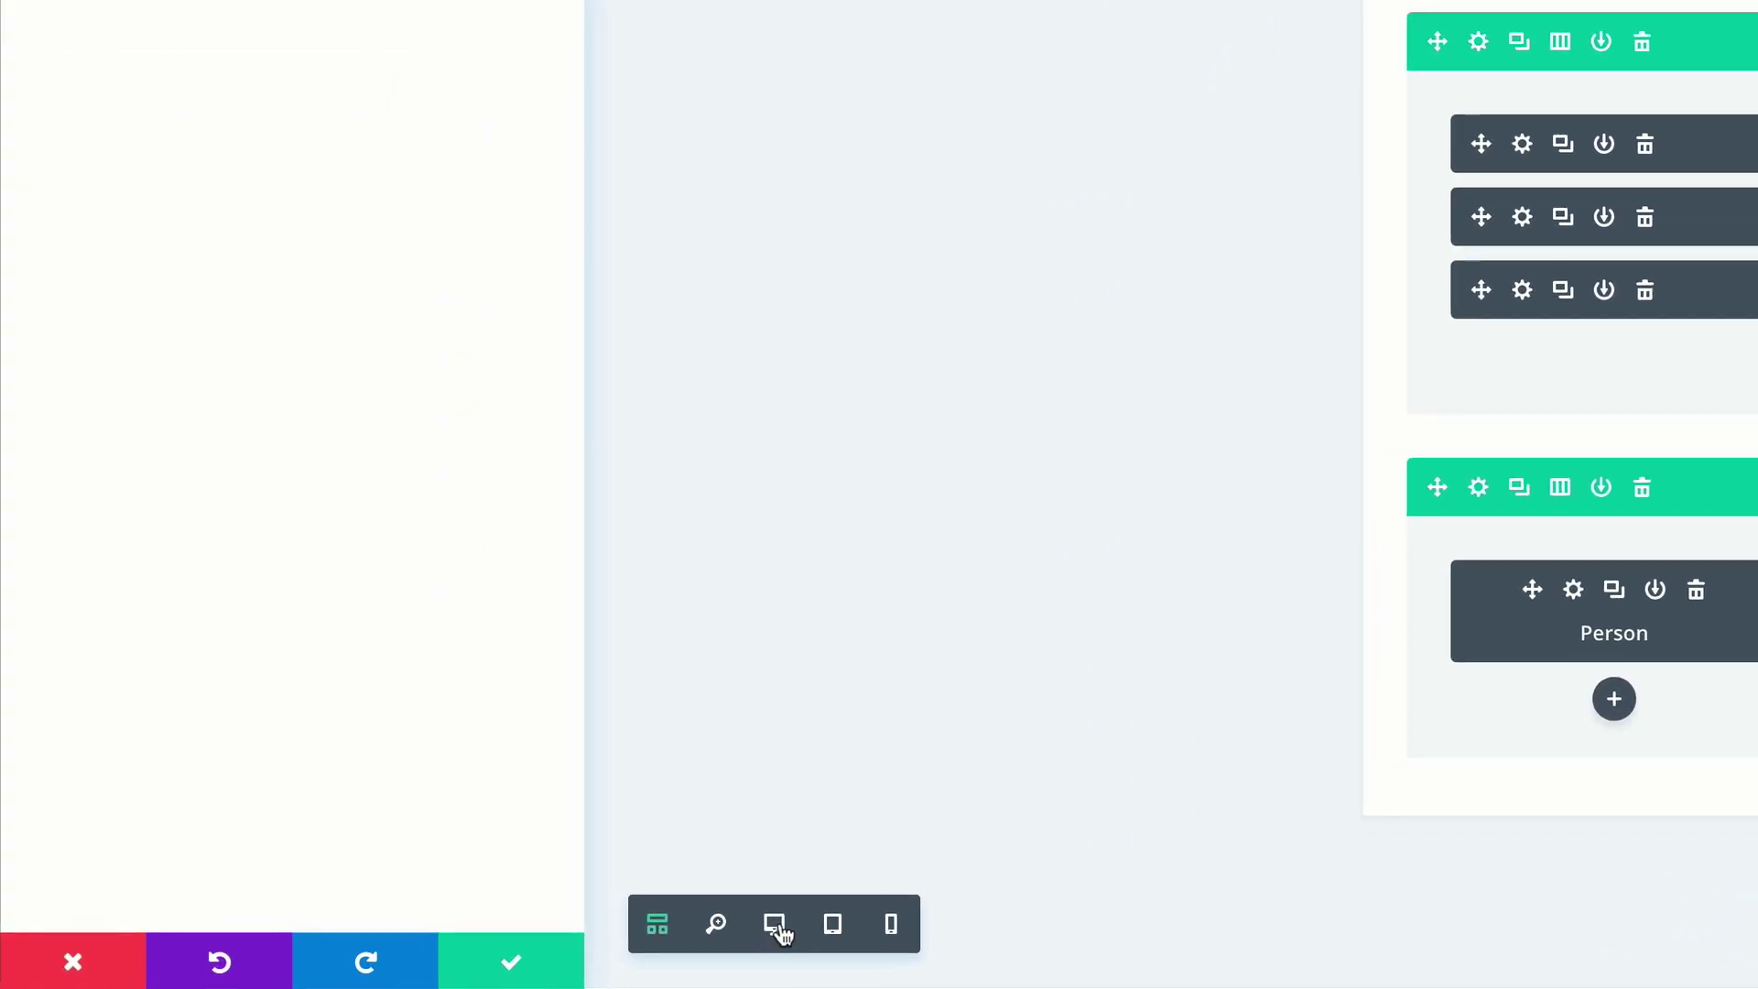
Switch the builder back to desktop view and bring the team section with the Person module into view
{"action": "left_click", "coordinate": [776, 926]}
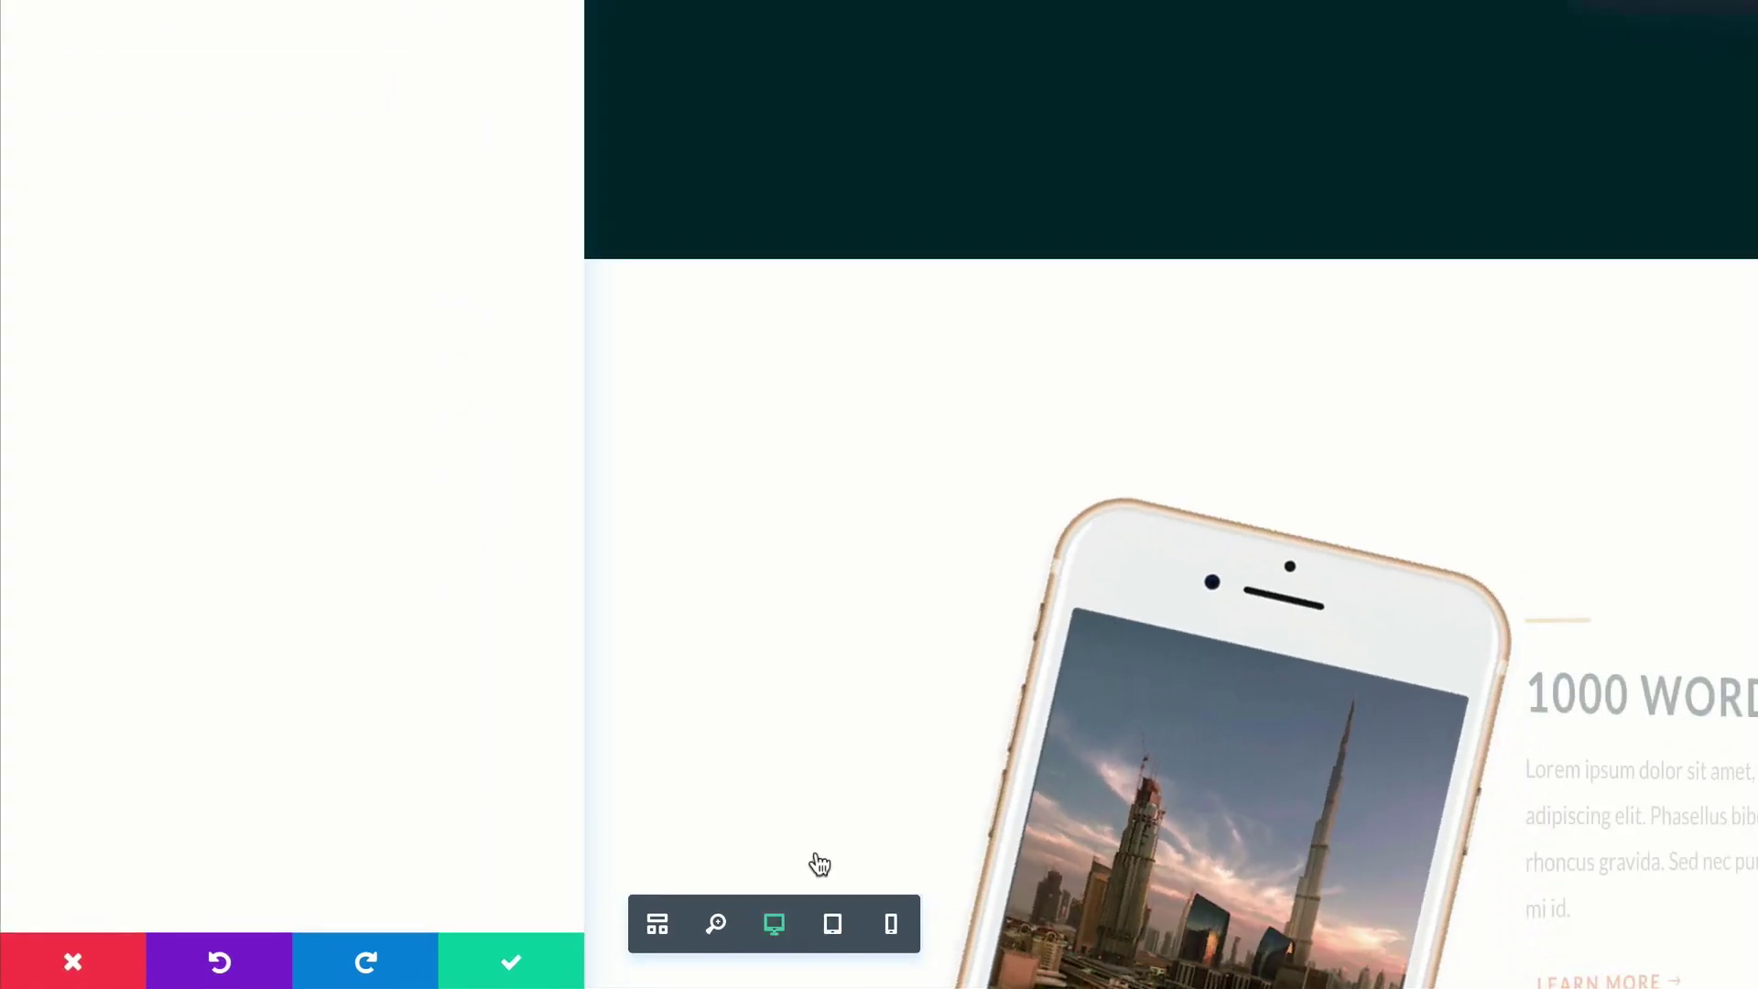
{"action": "scroll", "coordinate": [784, 547], "scroll_direction": "down", "scroll_amount": 15}
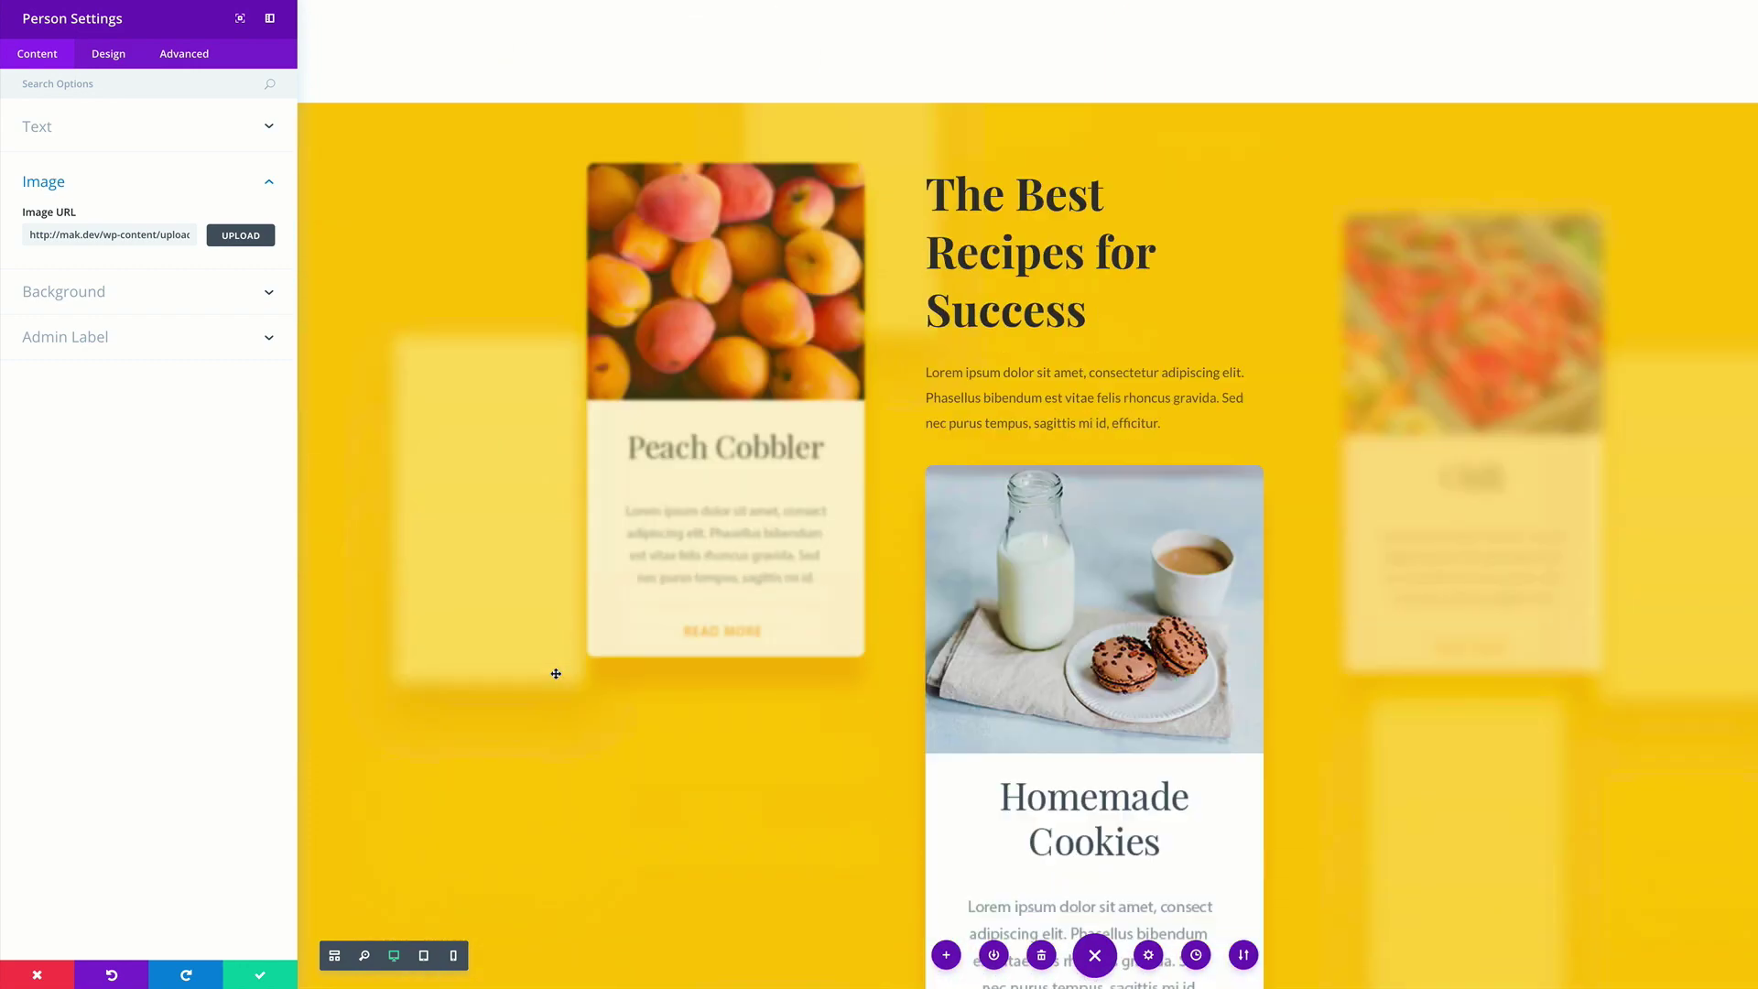
{"action": "scroll", "coordinate": [556, 673], "scroll_direction": "down", "scroll_amount": 7}
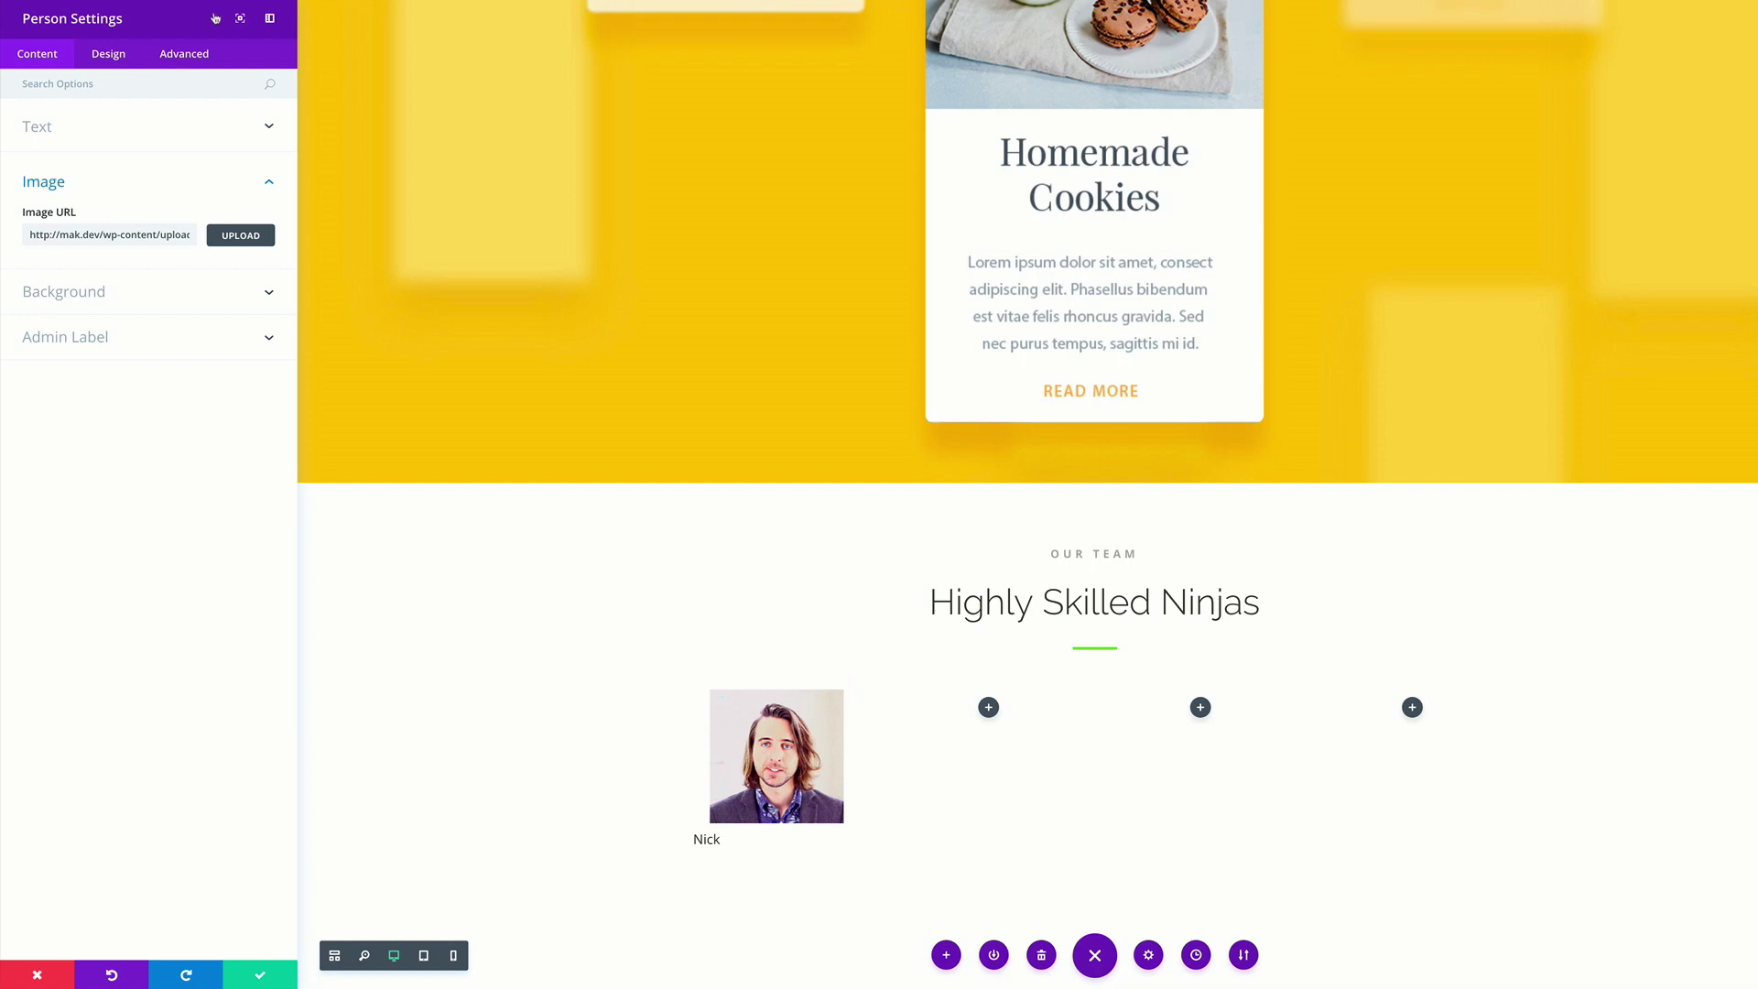
Set the Person module's header font to Raleway Light, bold and in all caps
{"action": "left_click", "coordinate": [118, 55]}
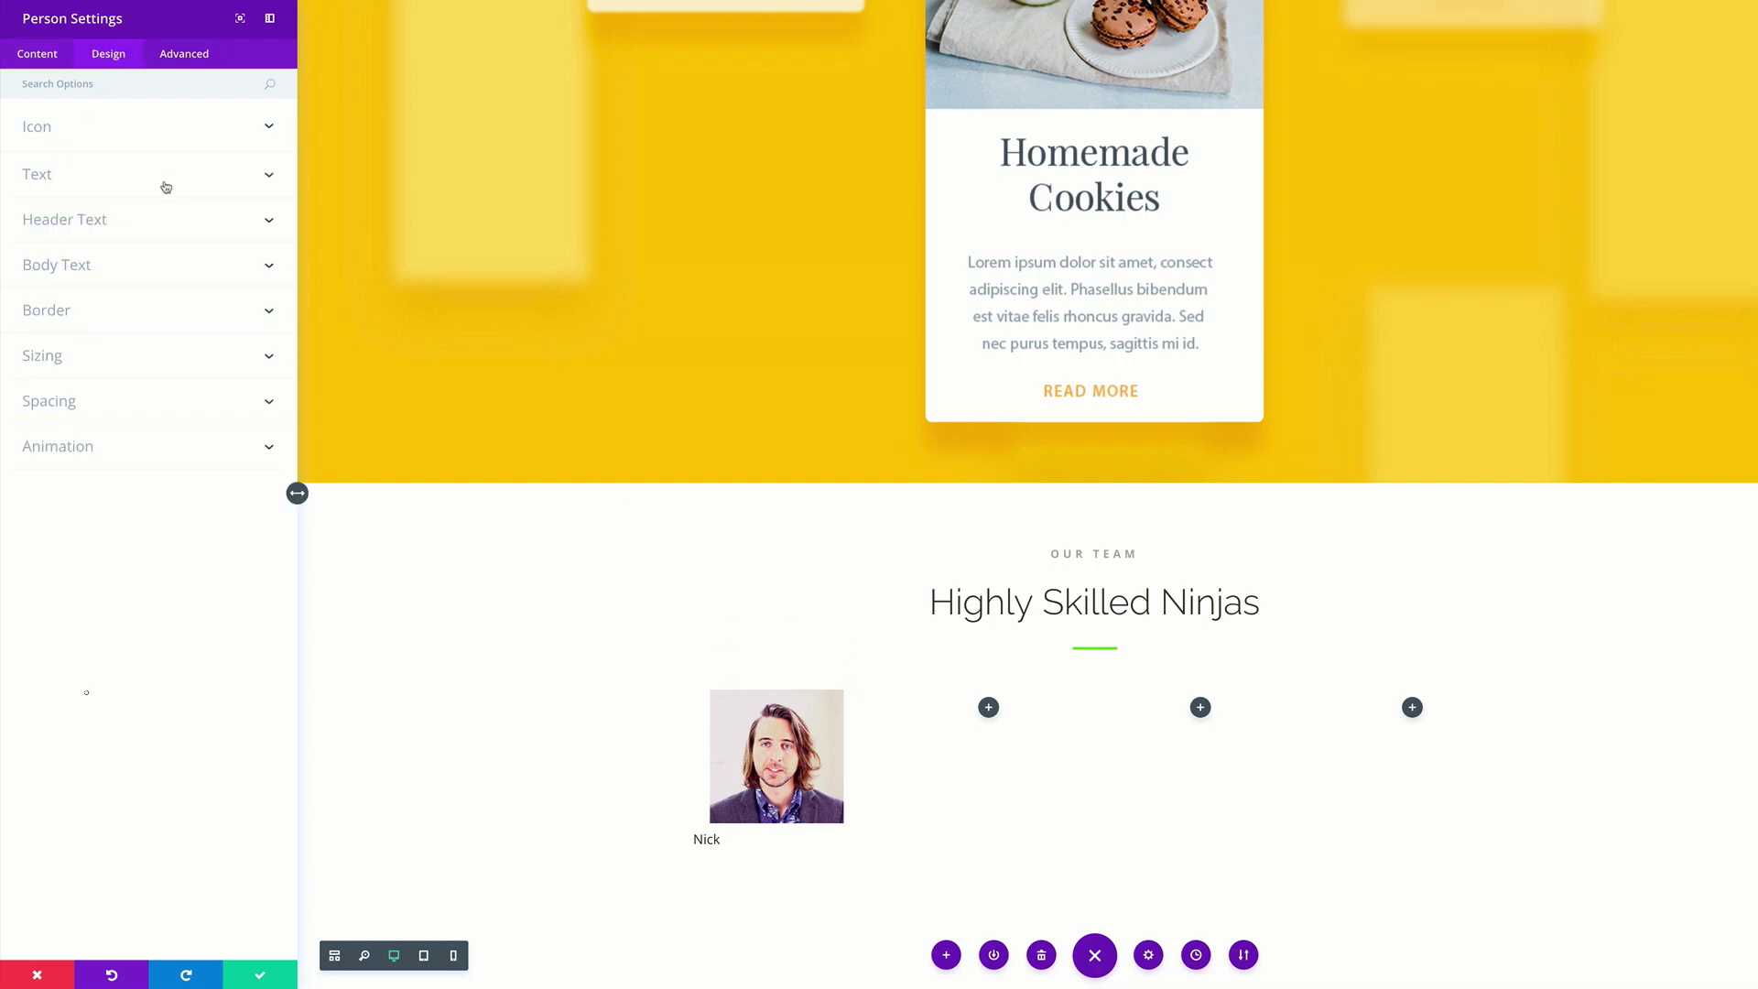
{"action": "left_click", "coordinate": [93, 222]}
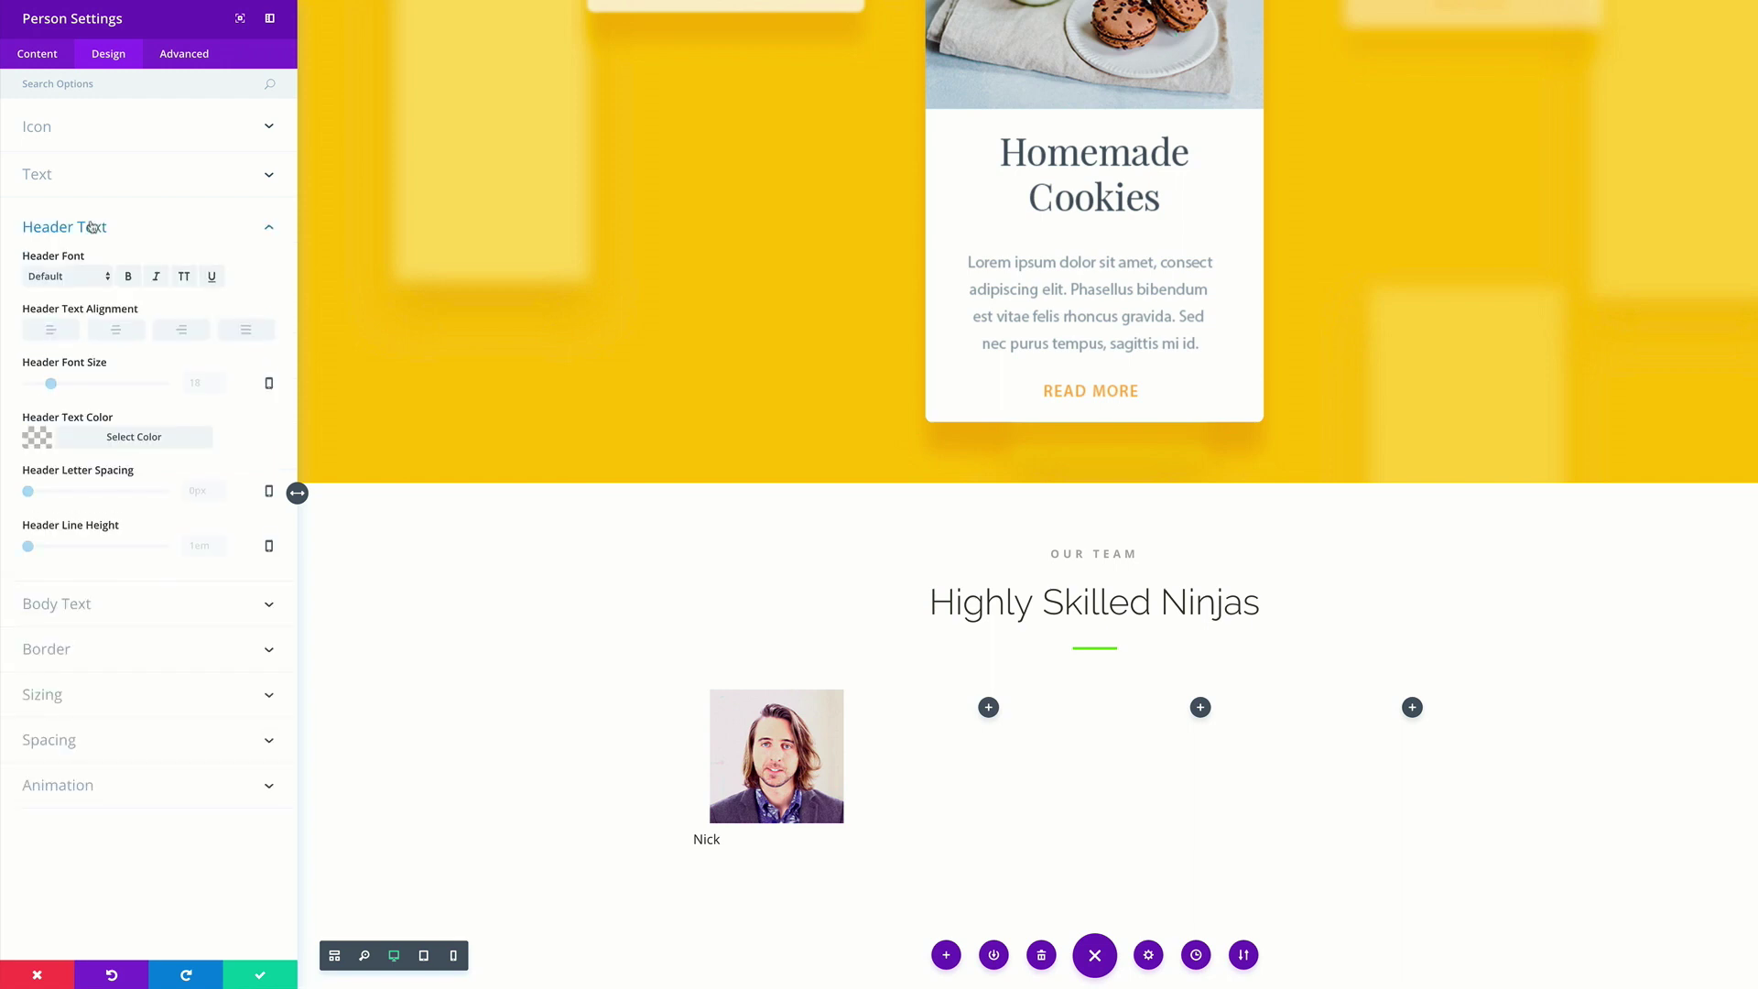
{"action": "left_click", "coordinate": [87, 277]}
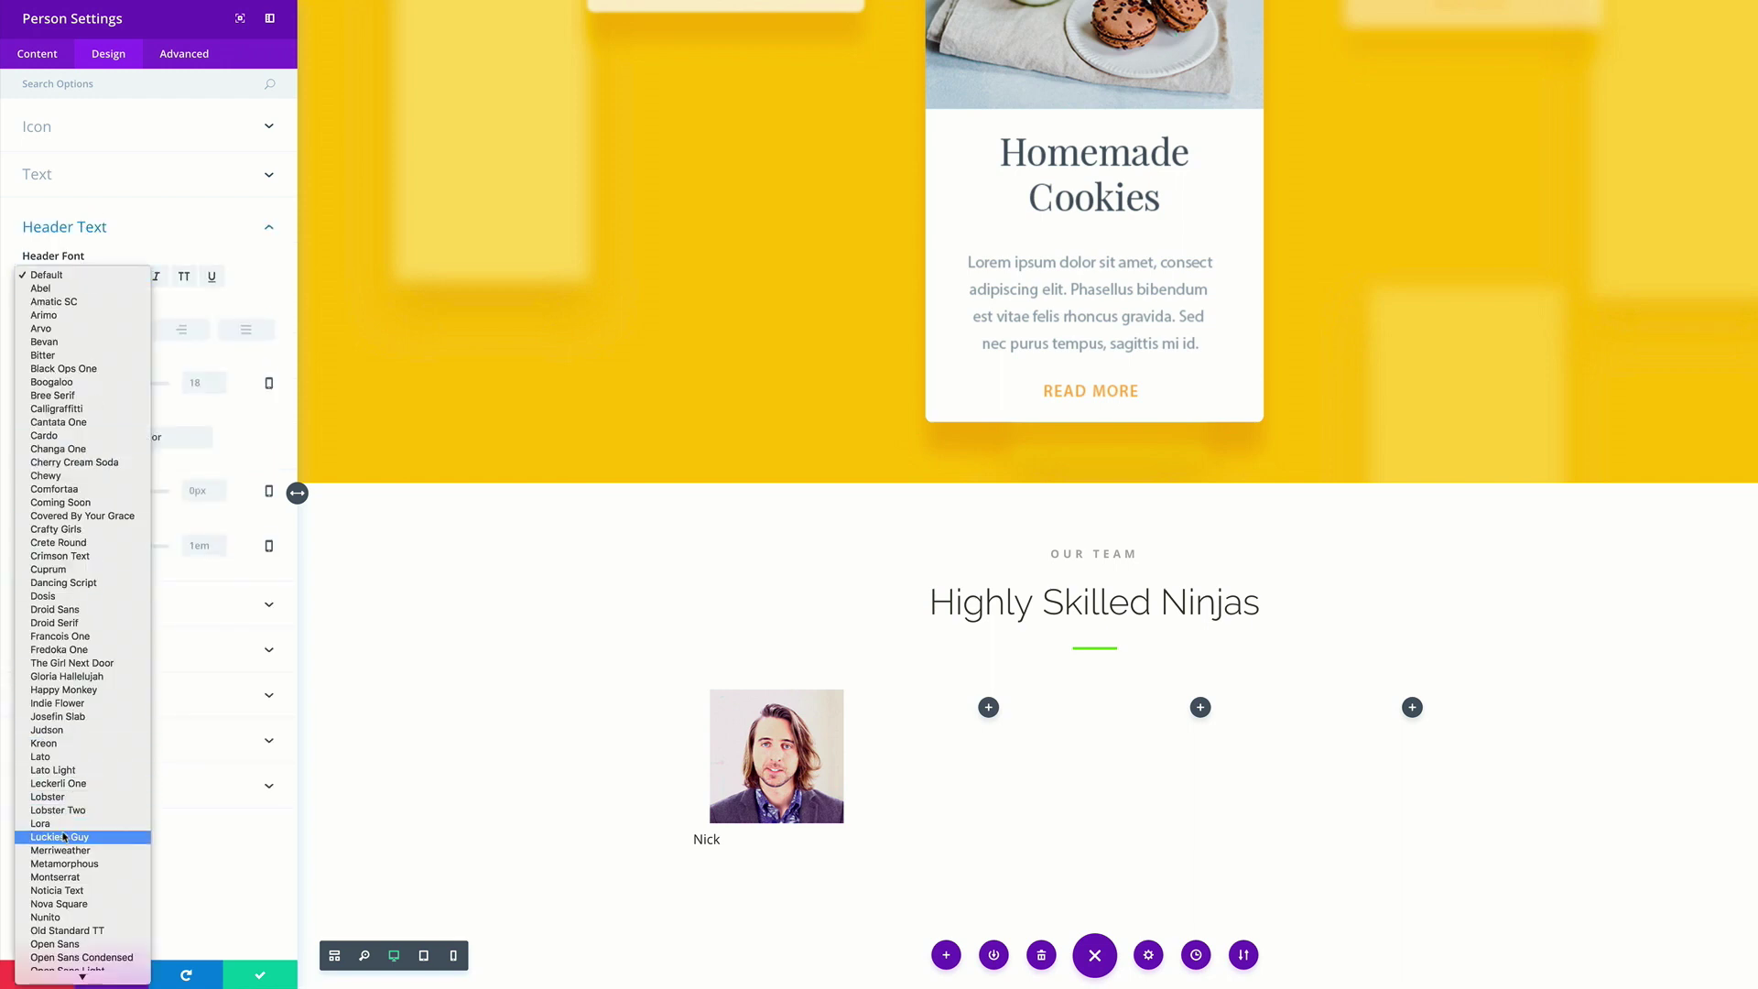
{"action": "scroll", "coordinate": [64, 837], "scroll_direction": "down", "scroll_amount": 2}
{"action": "scroll", "coordinate": [64, 836], "scroll_direction": "down", "scroll_amount": 5}
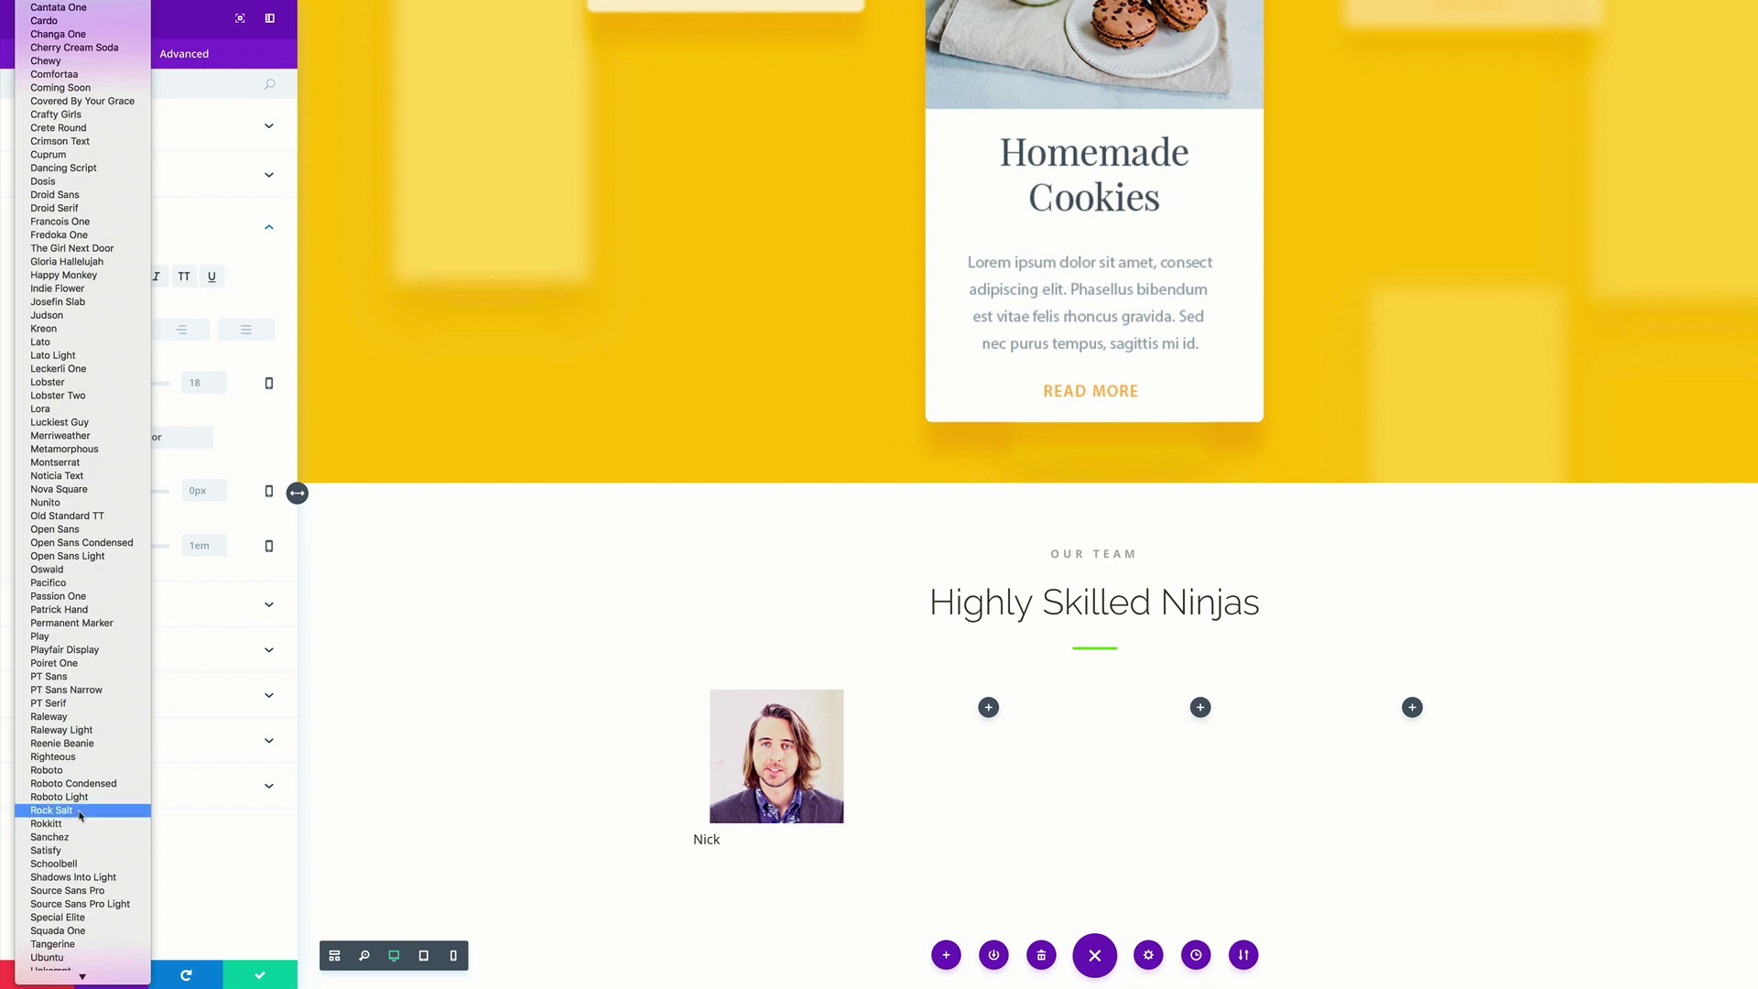
{"action": "scroll", "coordinate": [88, 796], "scroll_direction": "down", "scroll_amount": 1}
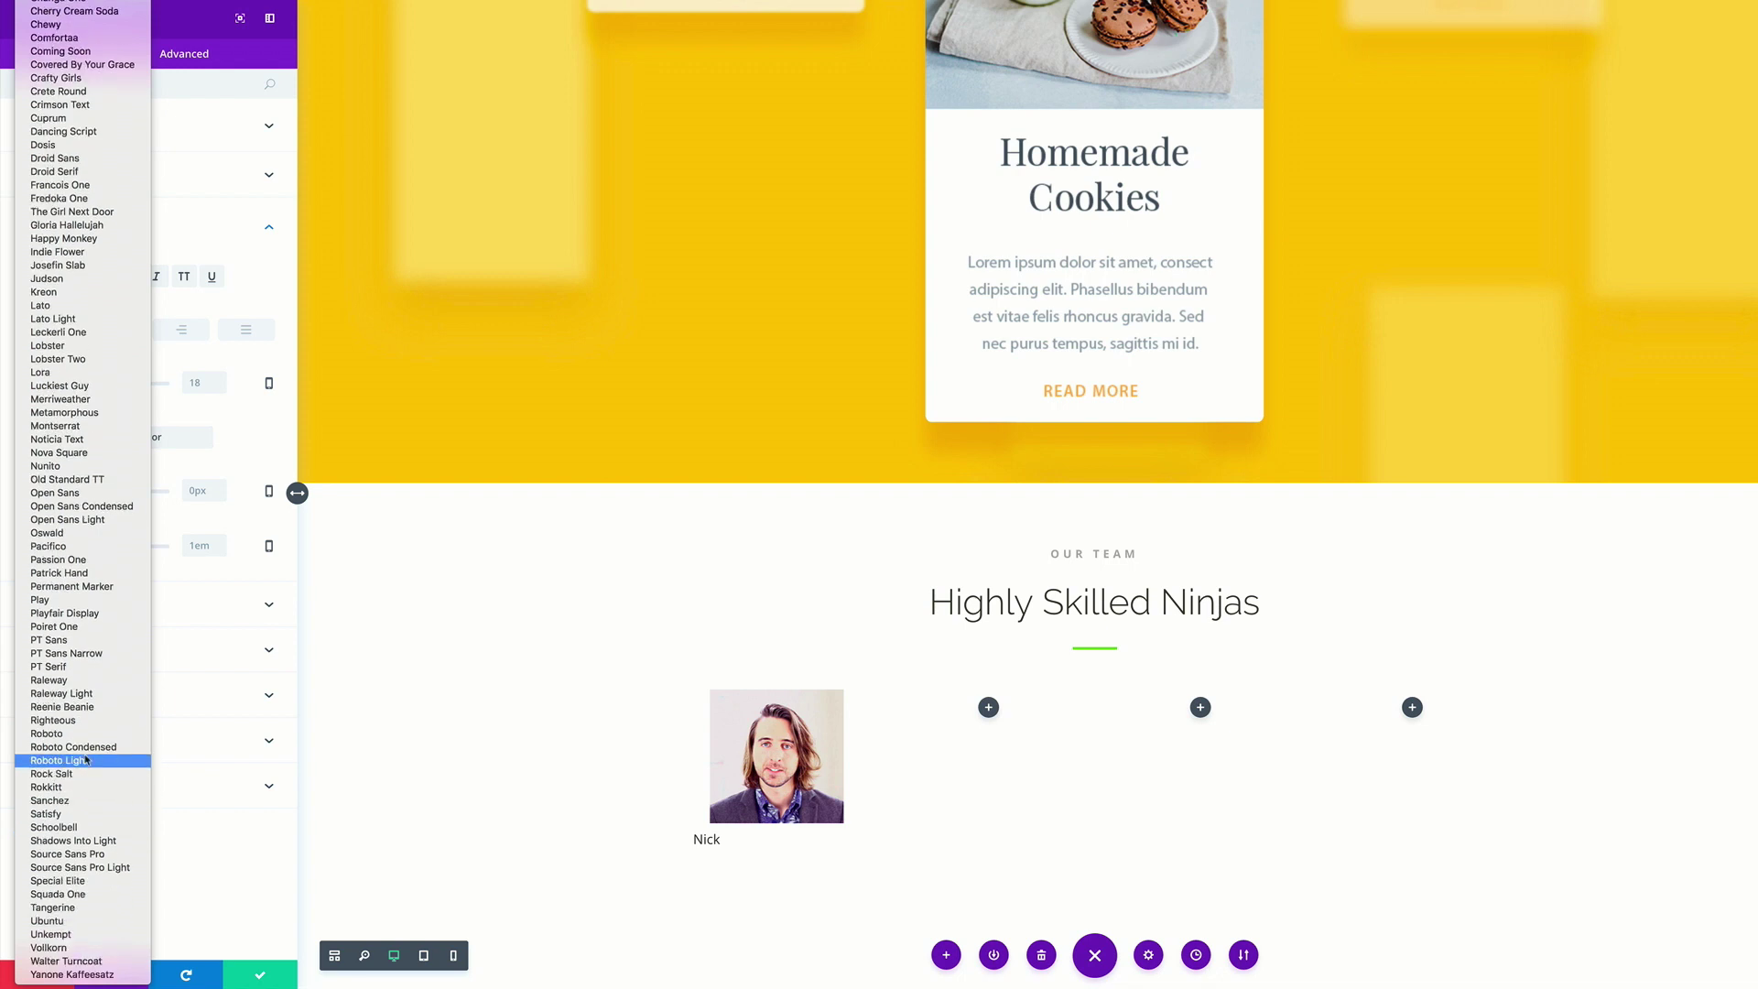
{"action": "left_click", "coordinate": [86, 693]}
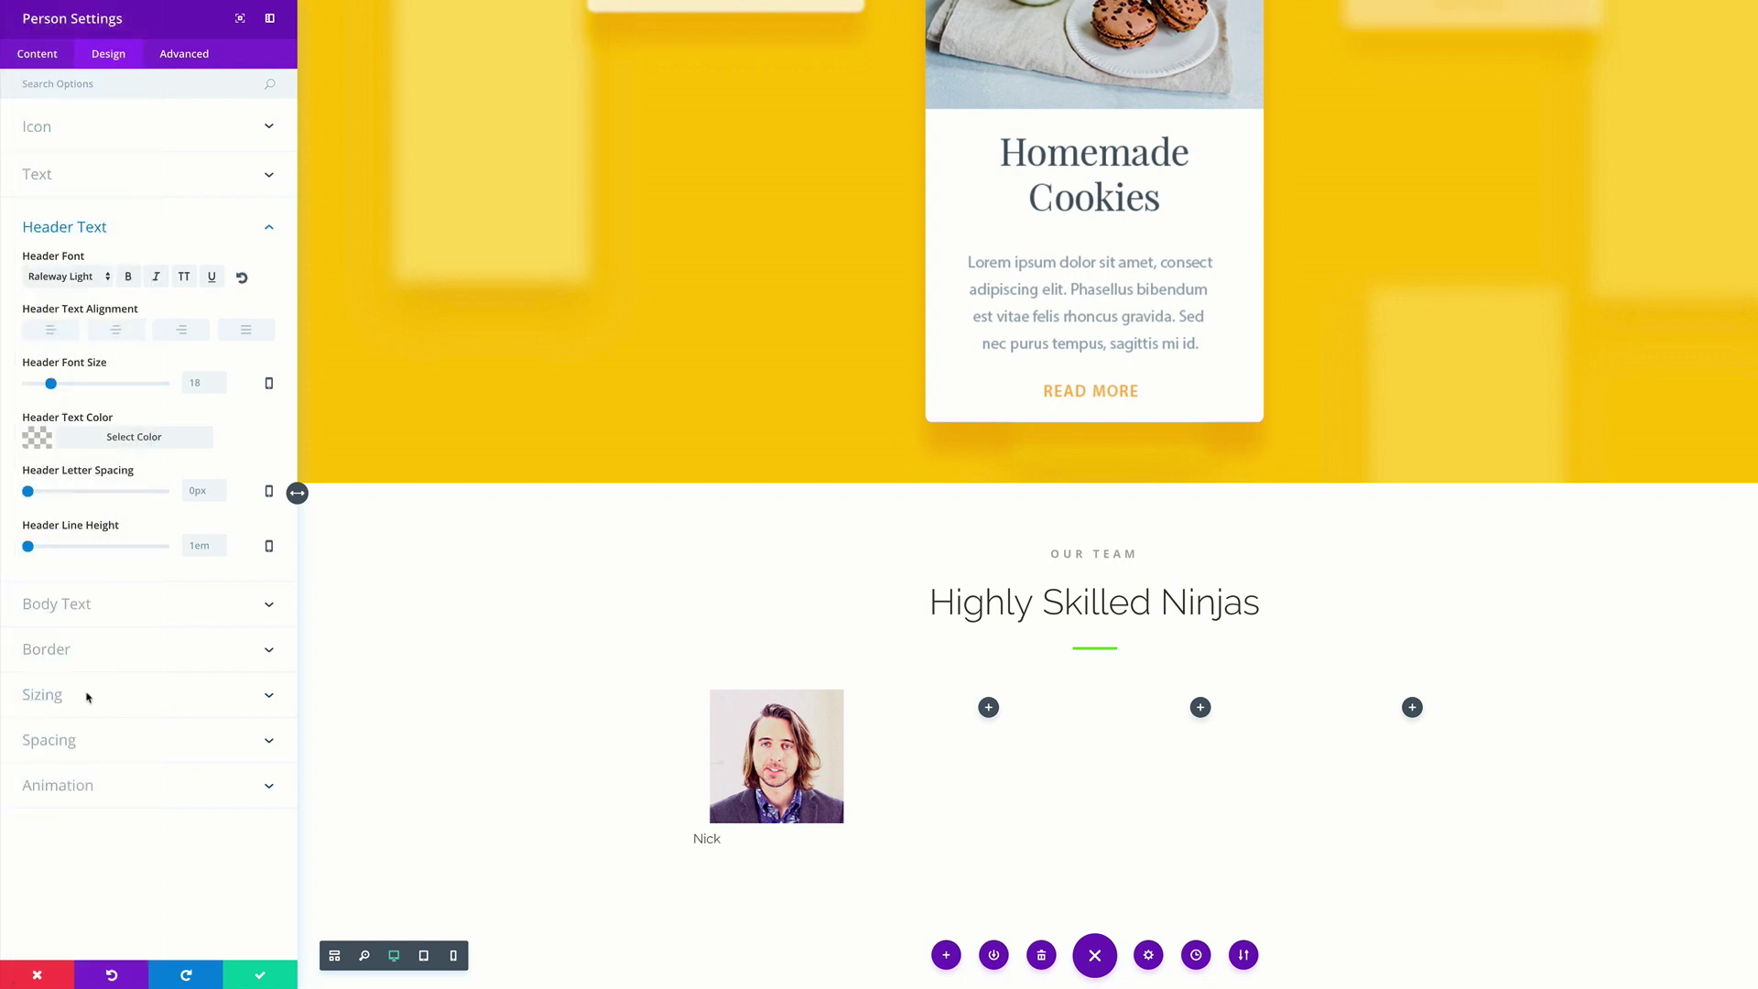
{"action": "left_click", "coordinate": [130, 278]}
{"action": "left_click", "coordinate": [185, 277]}
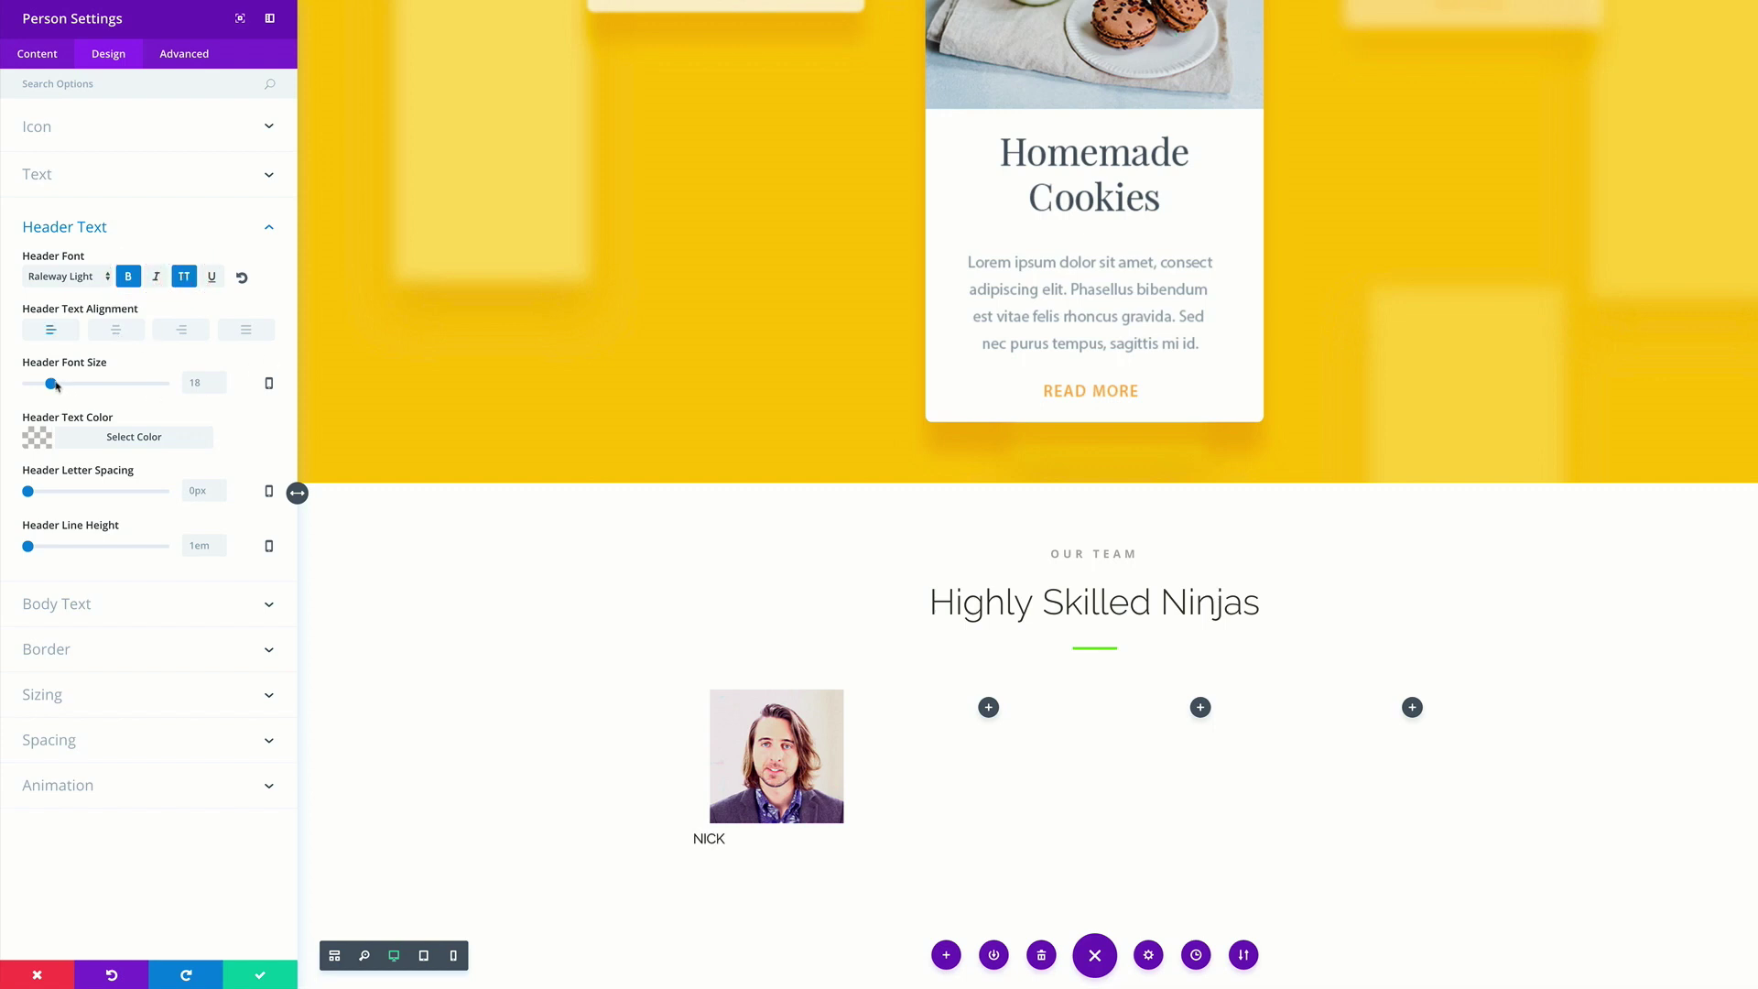
Set the Person module's header font size to 13px
{"action": "left_click_drag", "start_coordinate": [52, 384], "coordinate": [49, 384]}
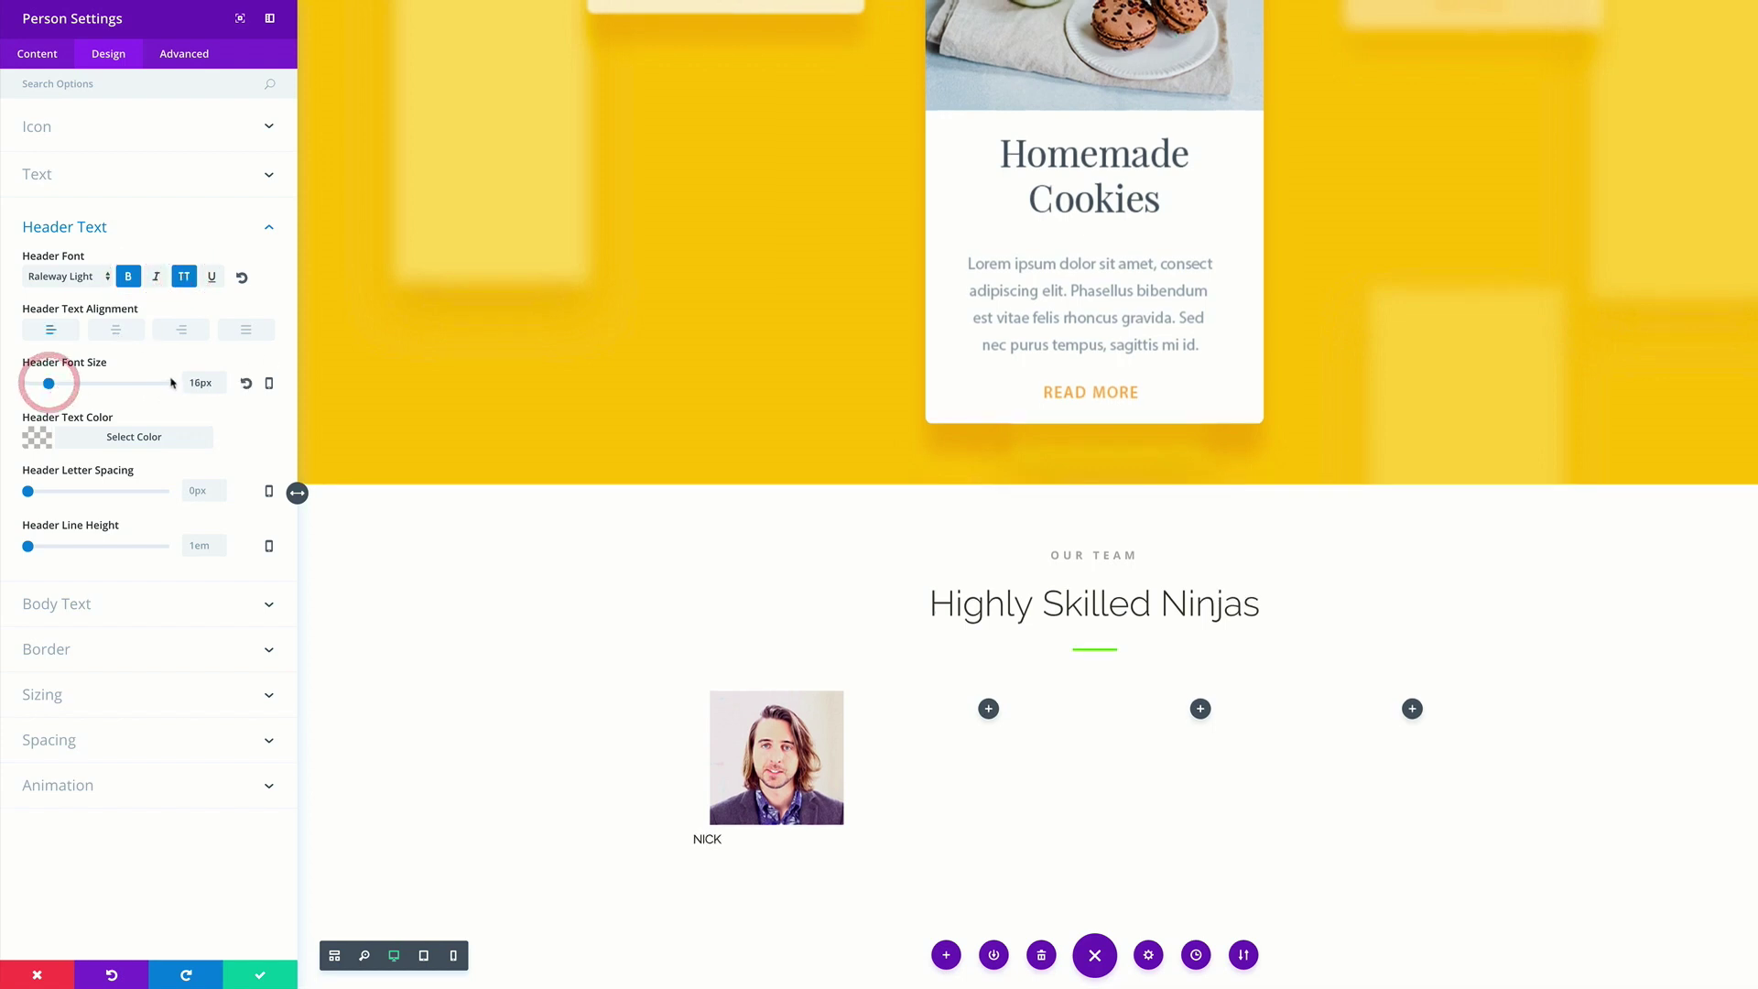
{"action": "left_click", "coordinate": [199, 381]}
{"action": "key", "text": "BackSpace"}
{"action": "type", "text": "3"}
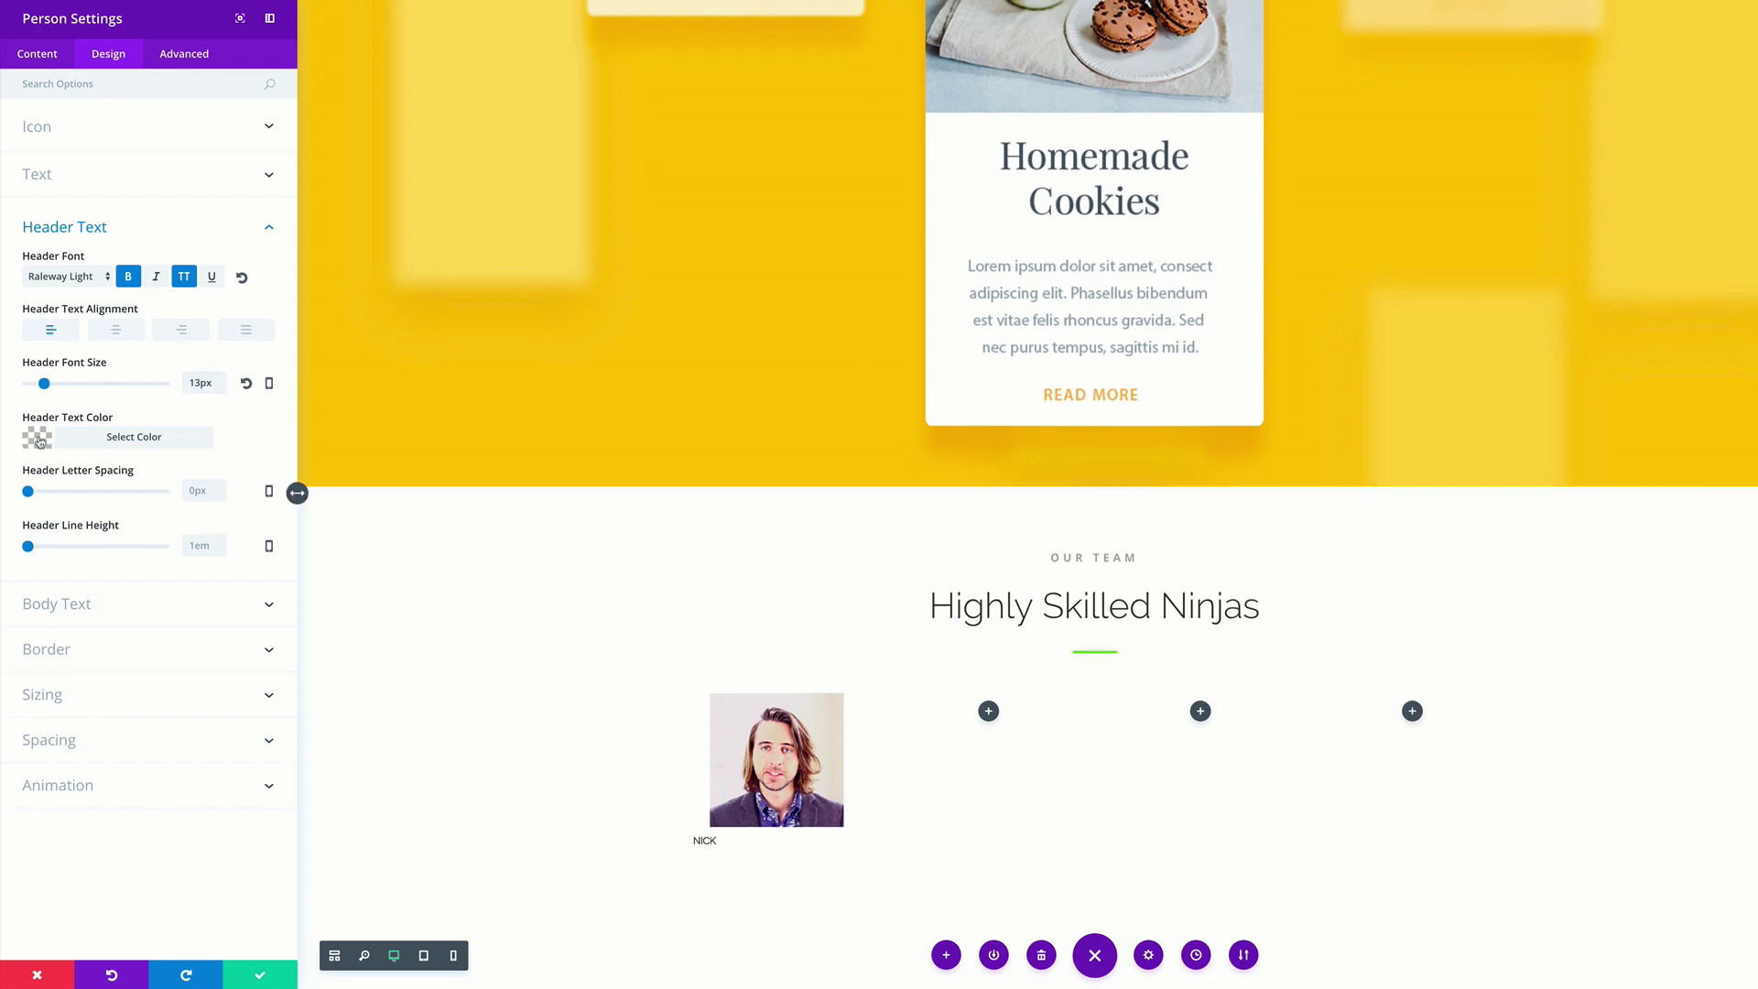
Make the Person module's header text semi-transparent black in the Raleway font, with a letter spacing of 3px
{"action": "left_click", "coordinate": [39, 440]}
{"action": "left_click", "coordinate": [252, 502]}
{"action": "left_click_drag", "start_coordinate": [75, 475], "coordinate": [40, 474]}
{"action": "left_click", "coordinate": [64, 474]}
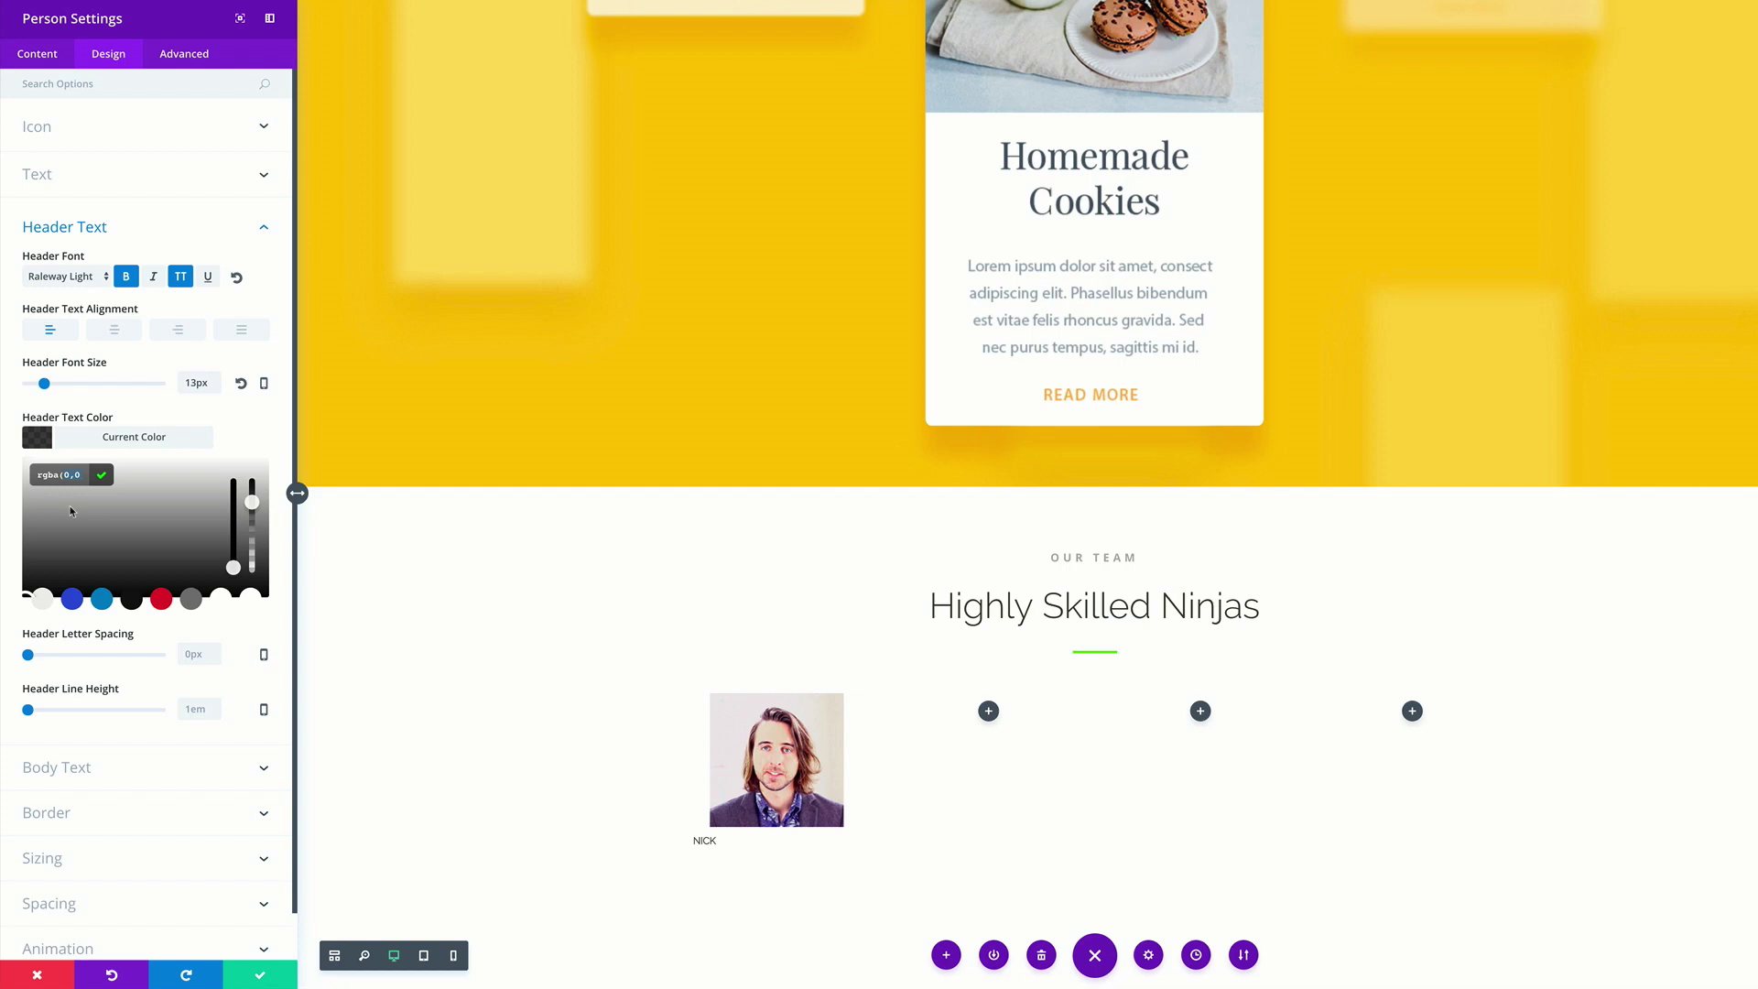
{"action": "type", "text": "1"}
{"action": "left_click_drag", "start_coordinate": [28, 656], "coordinate": [31, 656]}
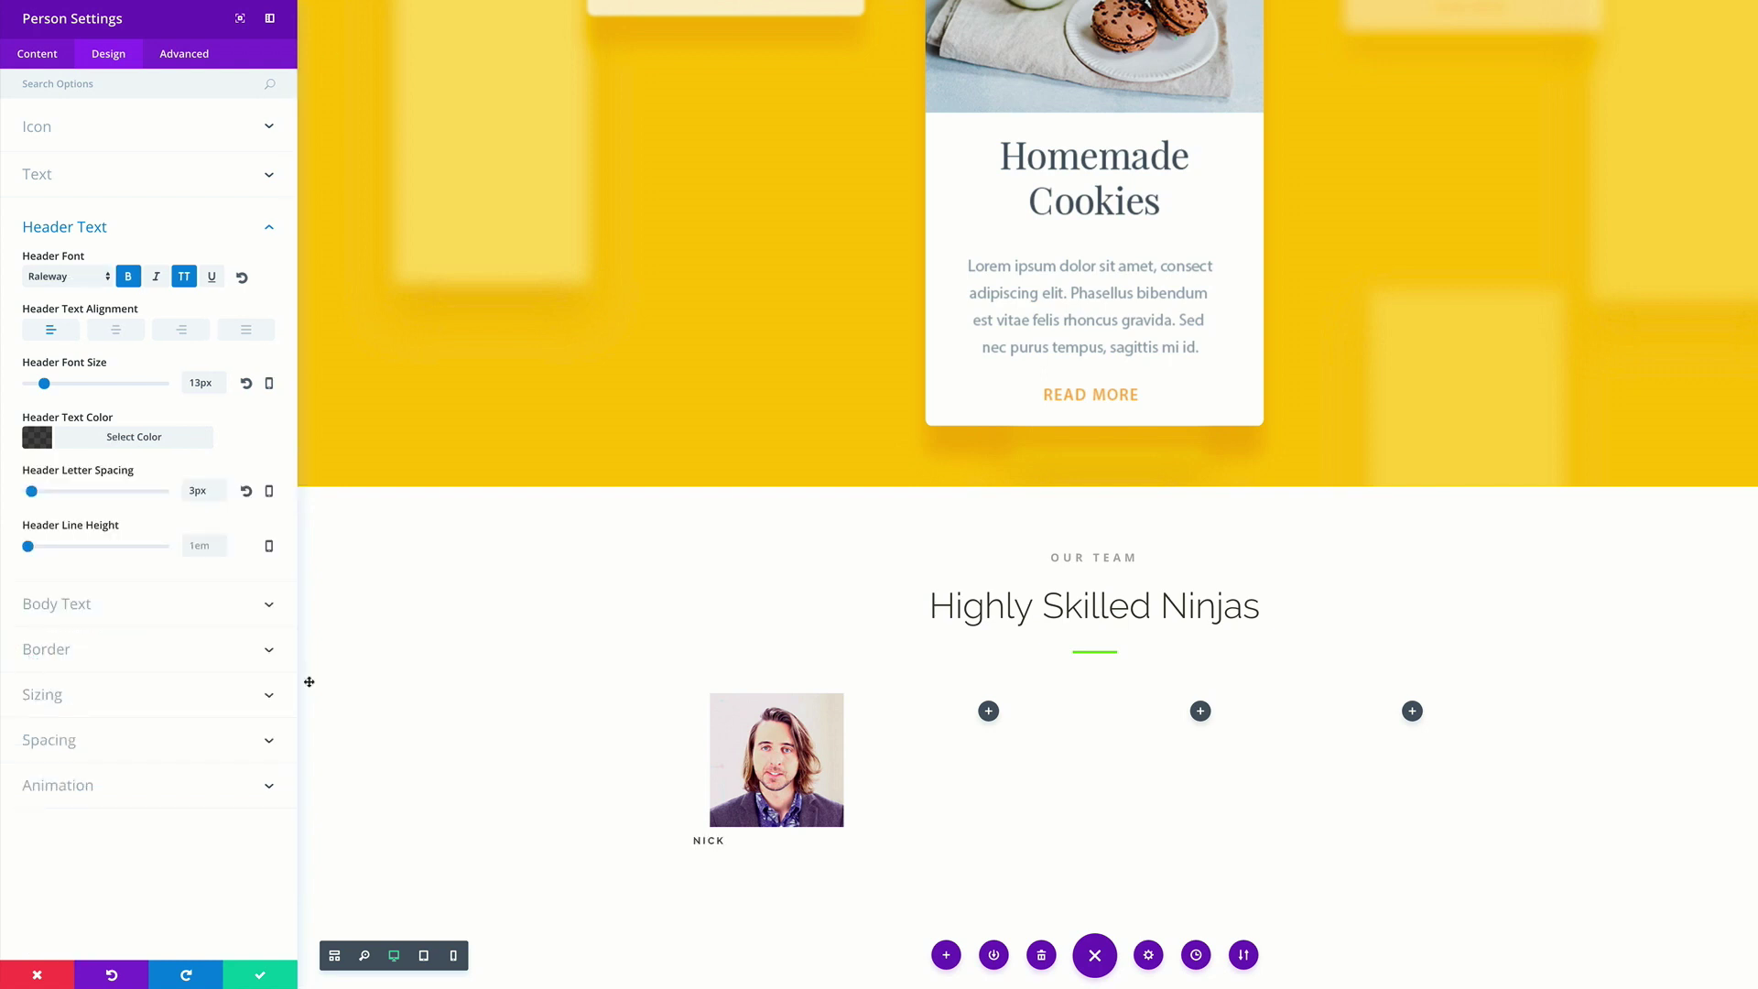
Add custom CSS for the member image: border-radius: 100%; overflow: hidden; width: 180px; margin: auto auto 20px auto;
{"action": "left_click", "coordinate": [188, 57]}
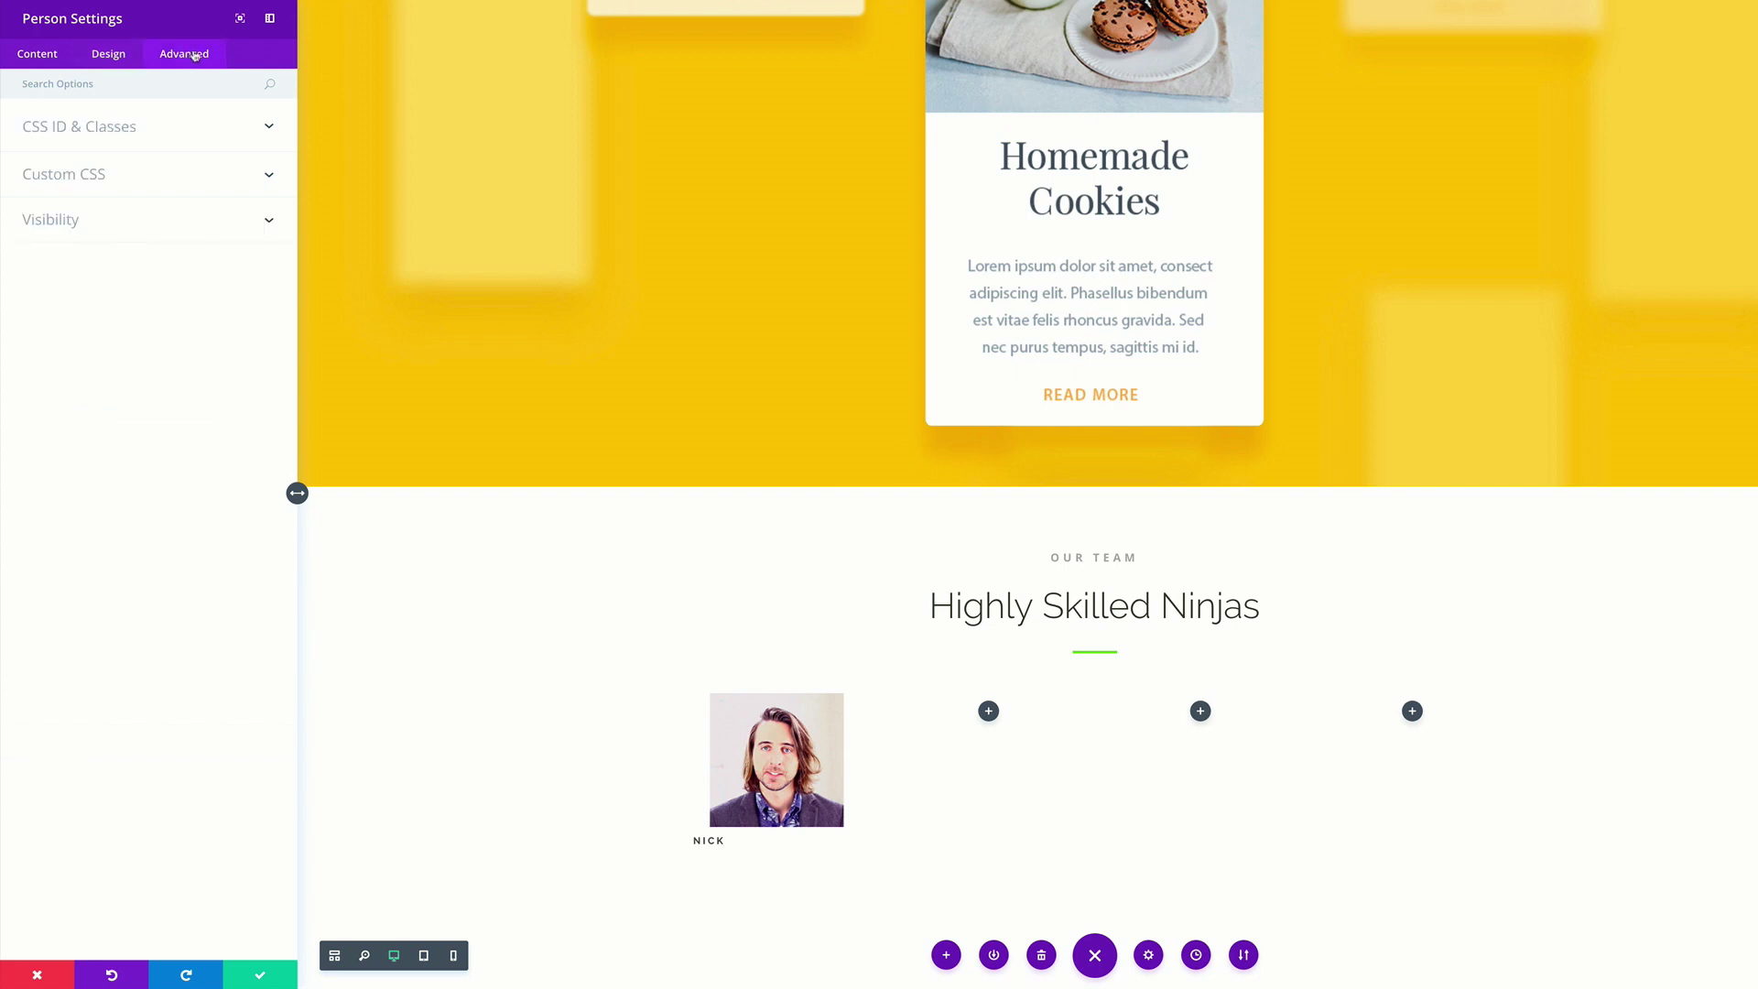
{"action": "left_click", "coordinate": [81, 173]}
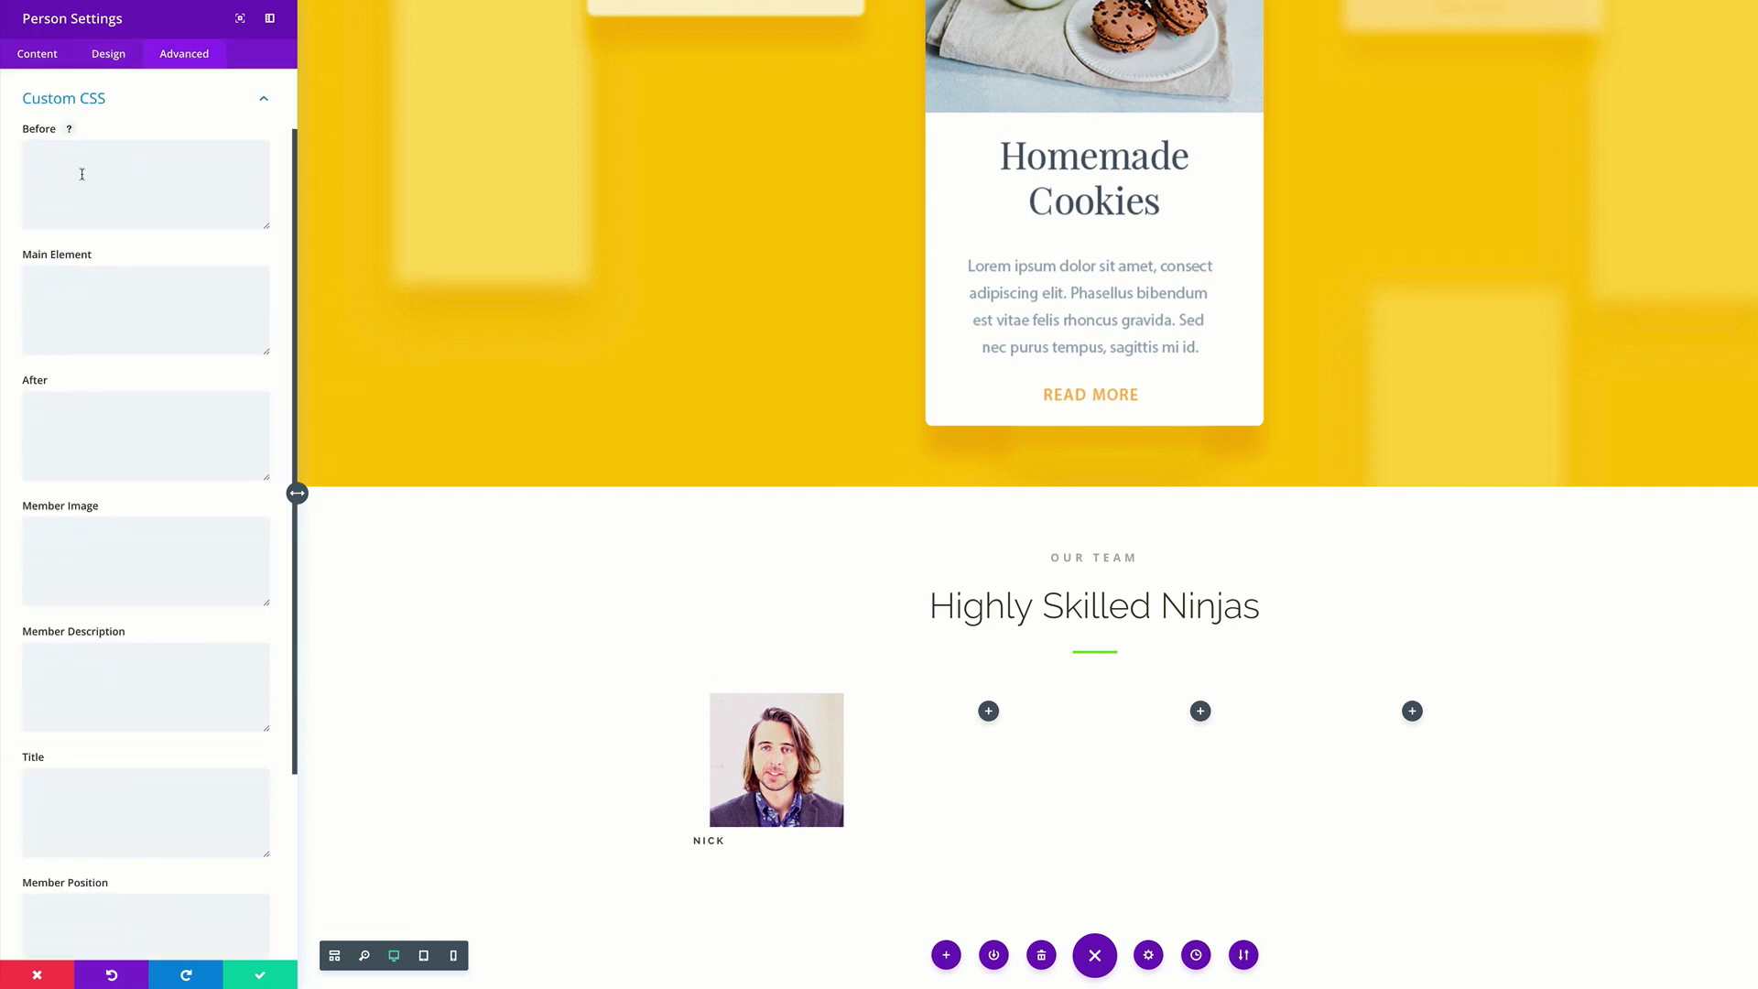
{"action": "left_click", "coordinate": [69, 532]}
{"action": "type", "text": "border-radius: 100%; overflow: hidden; width: 180px; margin: auto auto 20px auto;"}
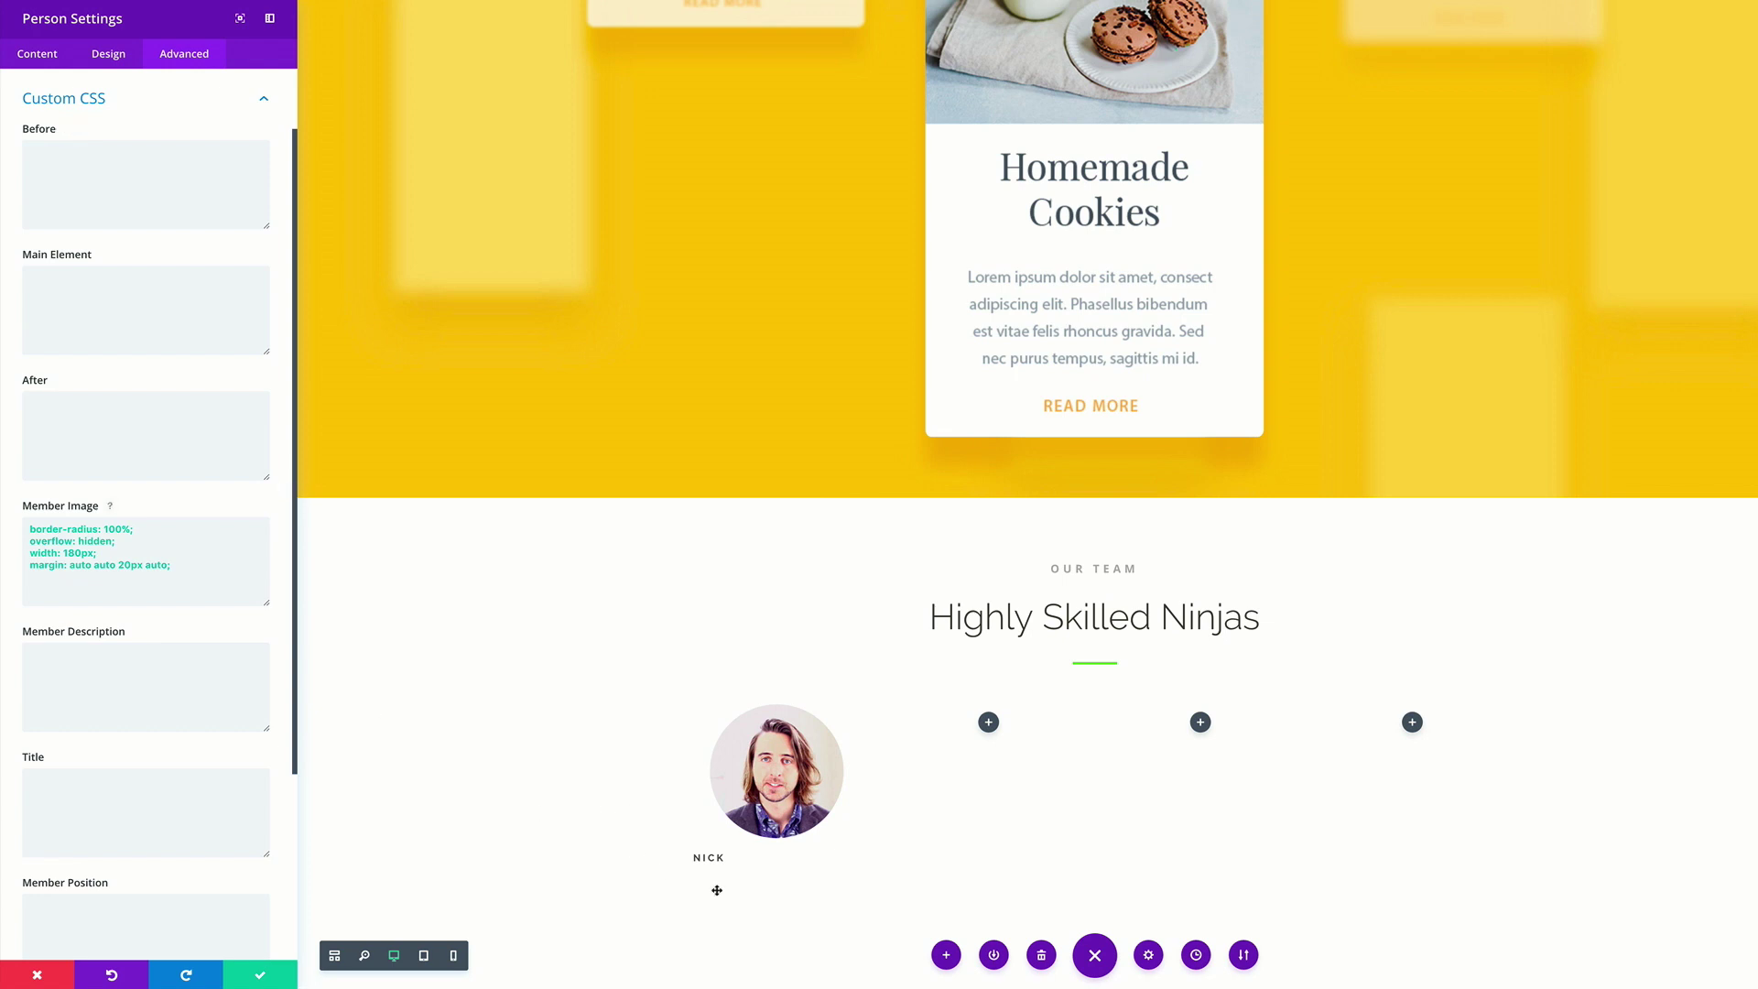
Add custom CSS for the member description: text-align: center; display: block; and save the Person module's settings
{"action": "left_click", "coordinate": [129, 656]}
{"action": "type", "text": "text-align: center; display: block;"}
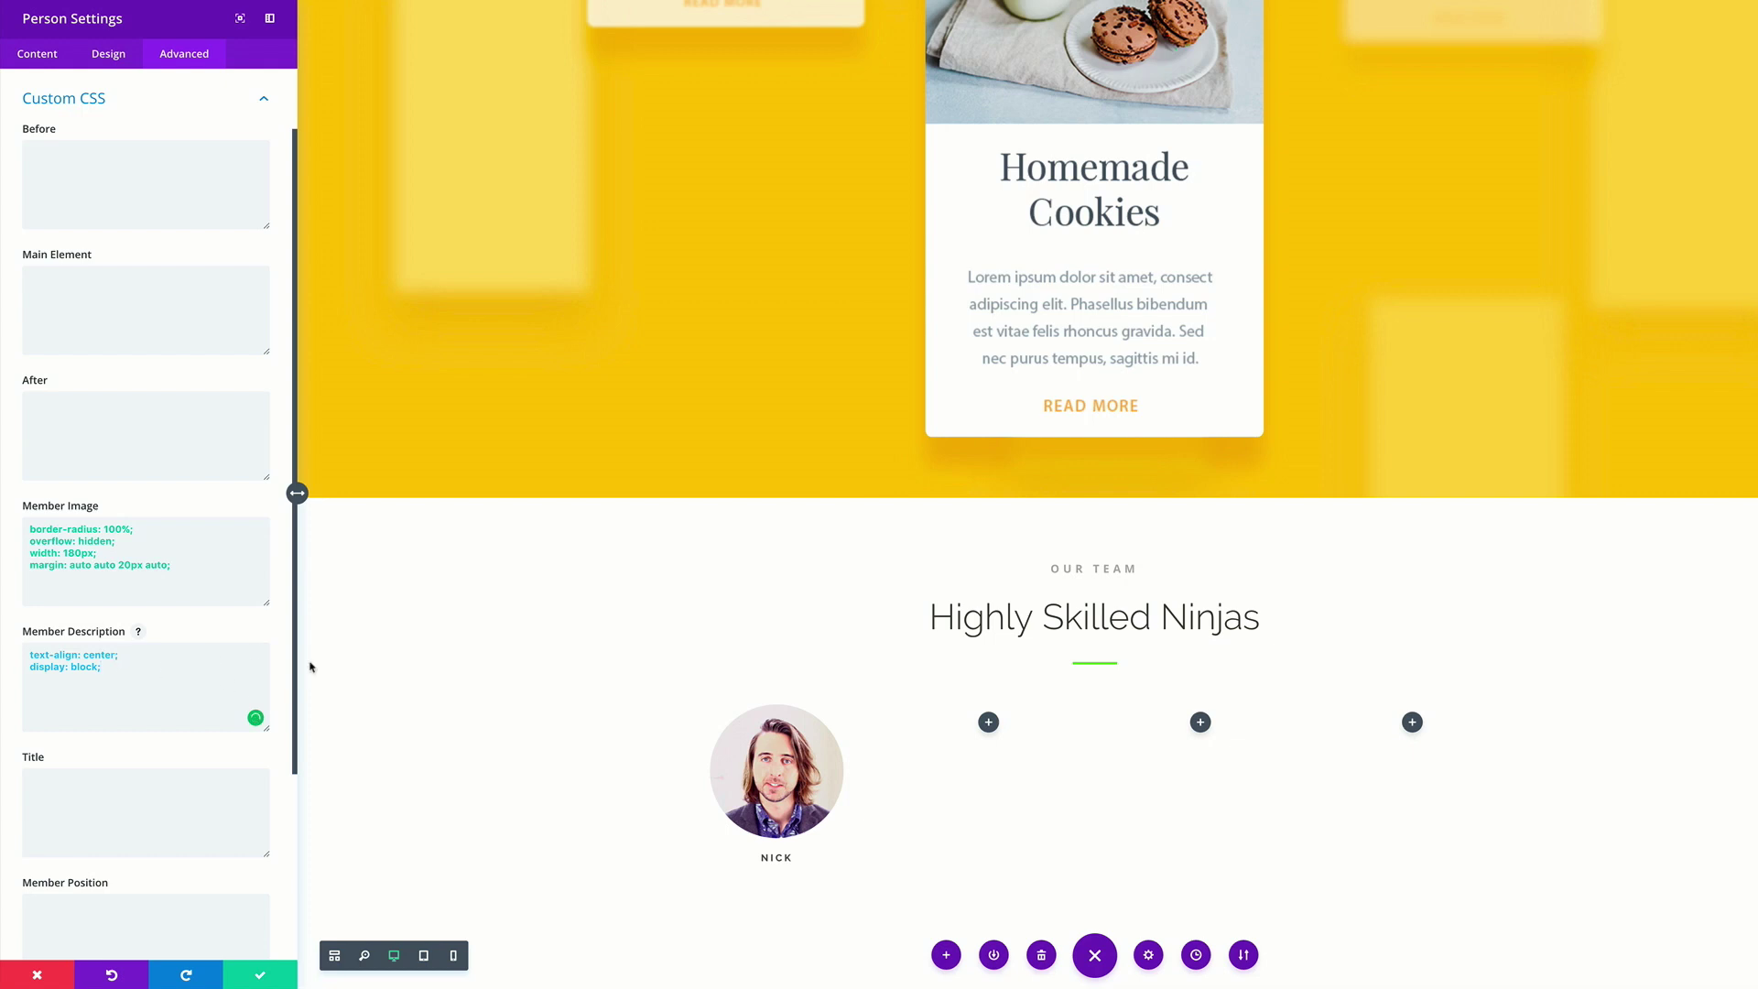
{"action": "left_click", "coordinate": [259, 975]}
Paste a copy of the styled Person module into each of the row's three empty columns
{"action": "scroll", "coordinate": [205, 407], "scroll_direction": "down", "scroll_amount": 2}
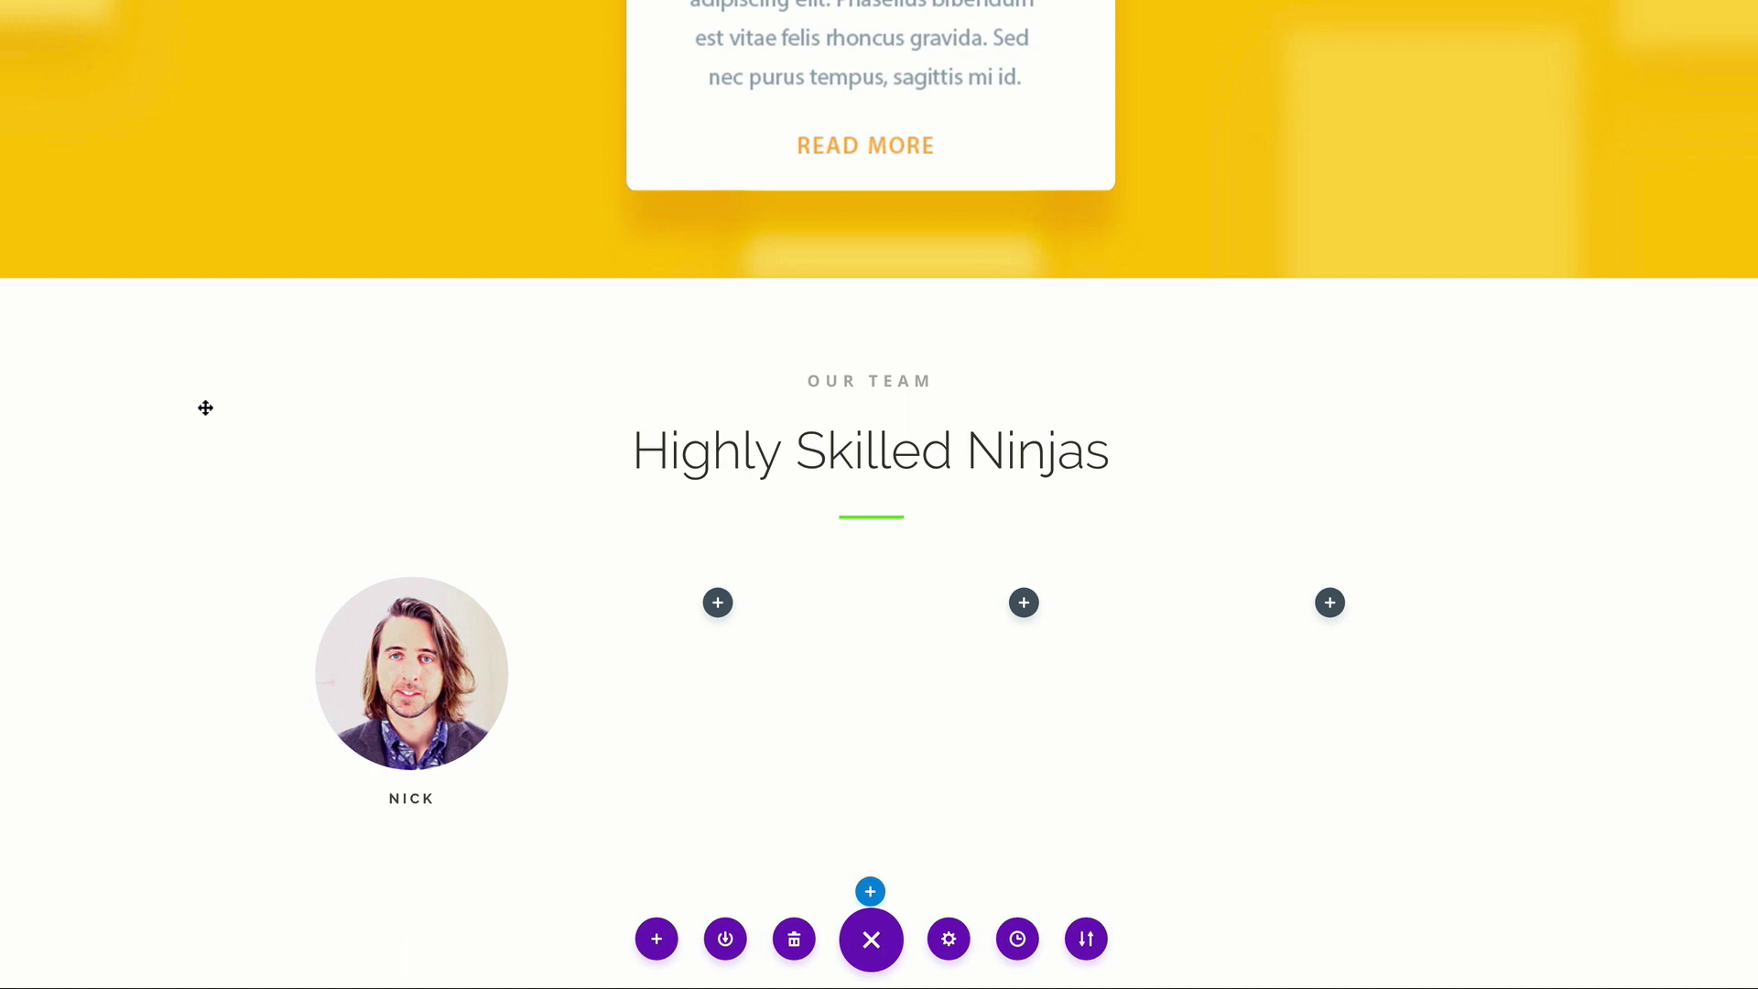
{"action": "mouse_move", "coordinate": [375, 646]}
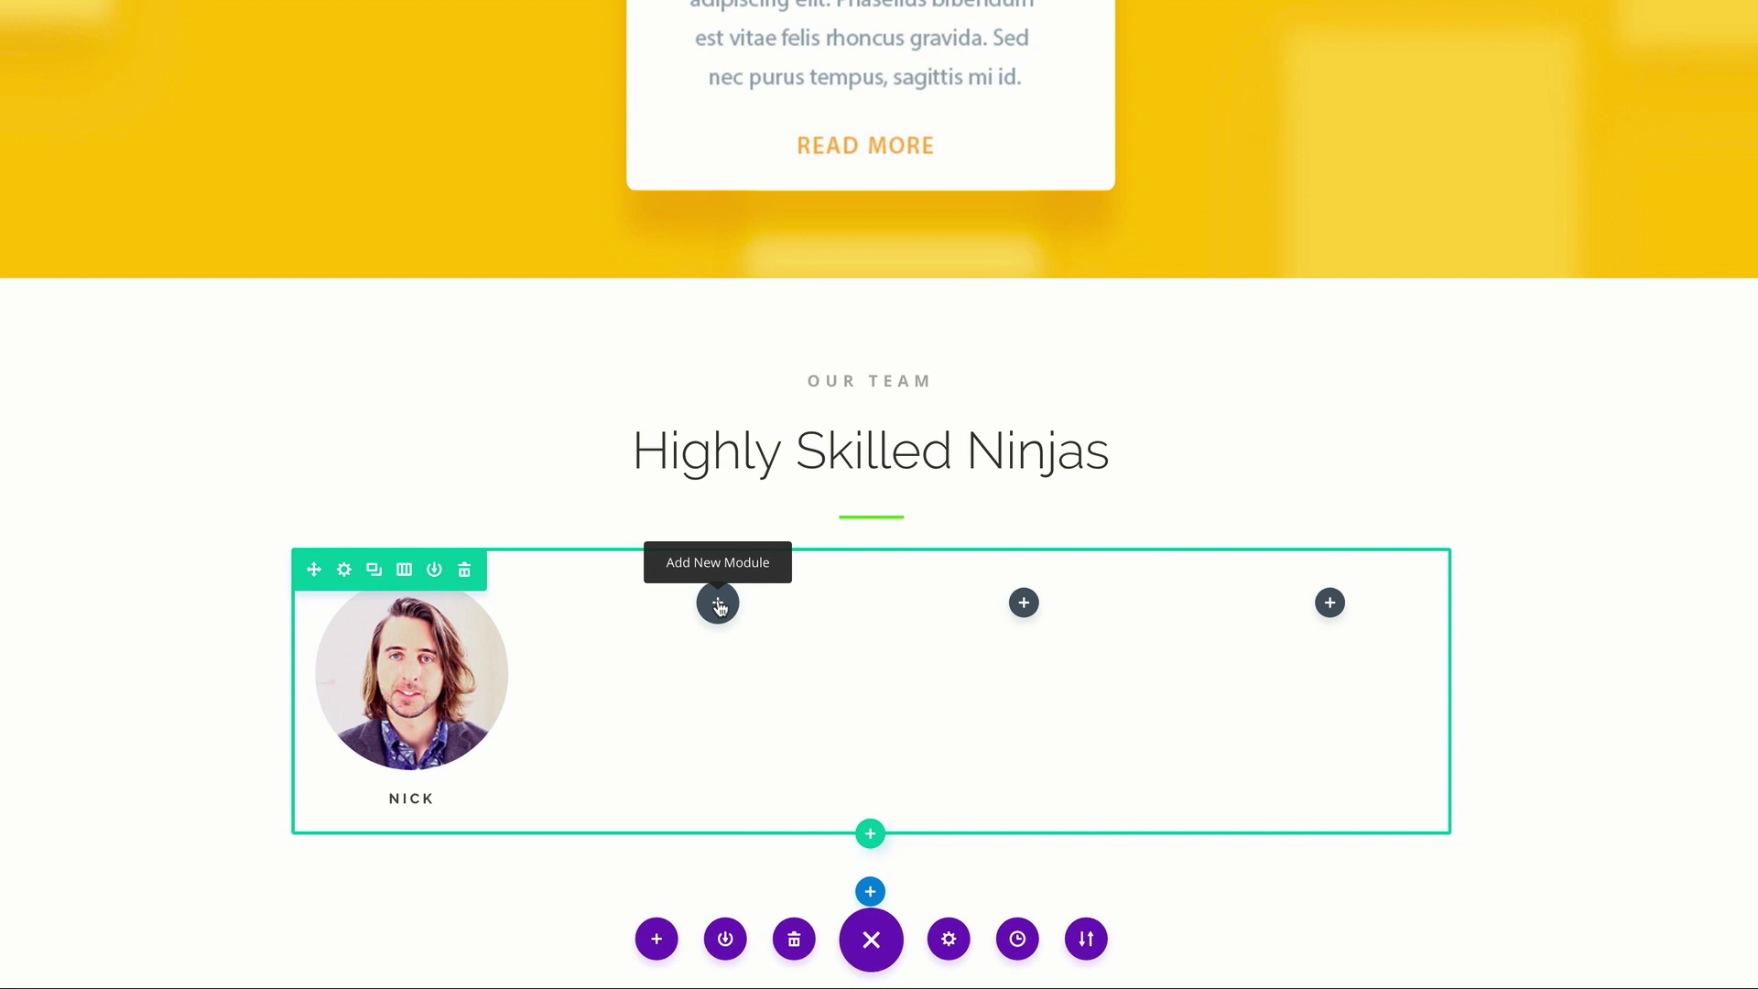
{"action": "key", "text": "ctrl+v"}
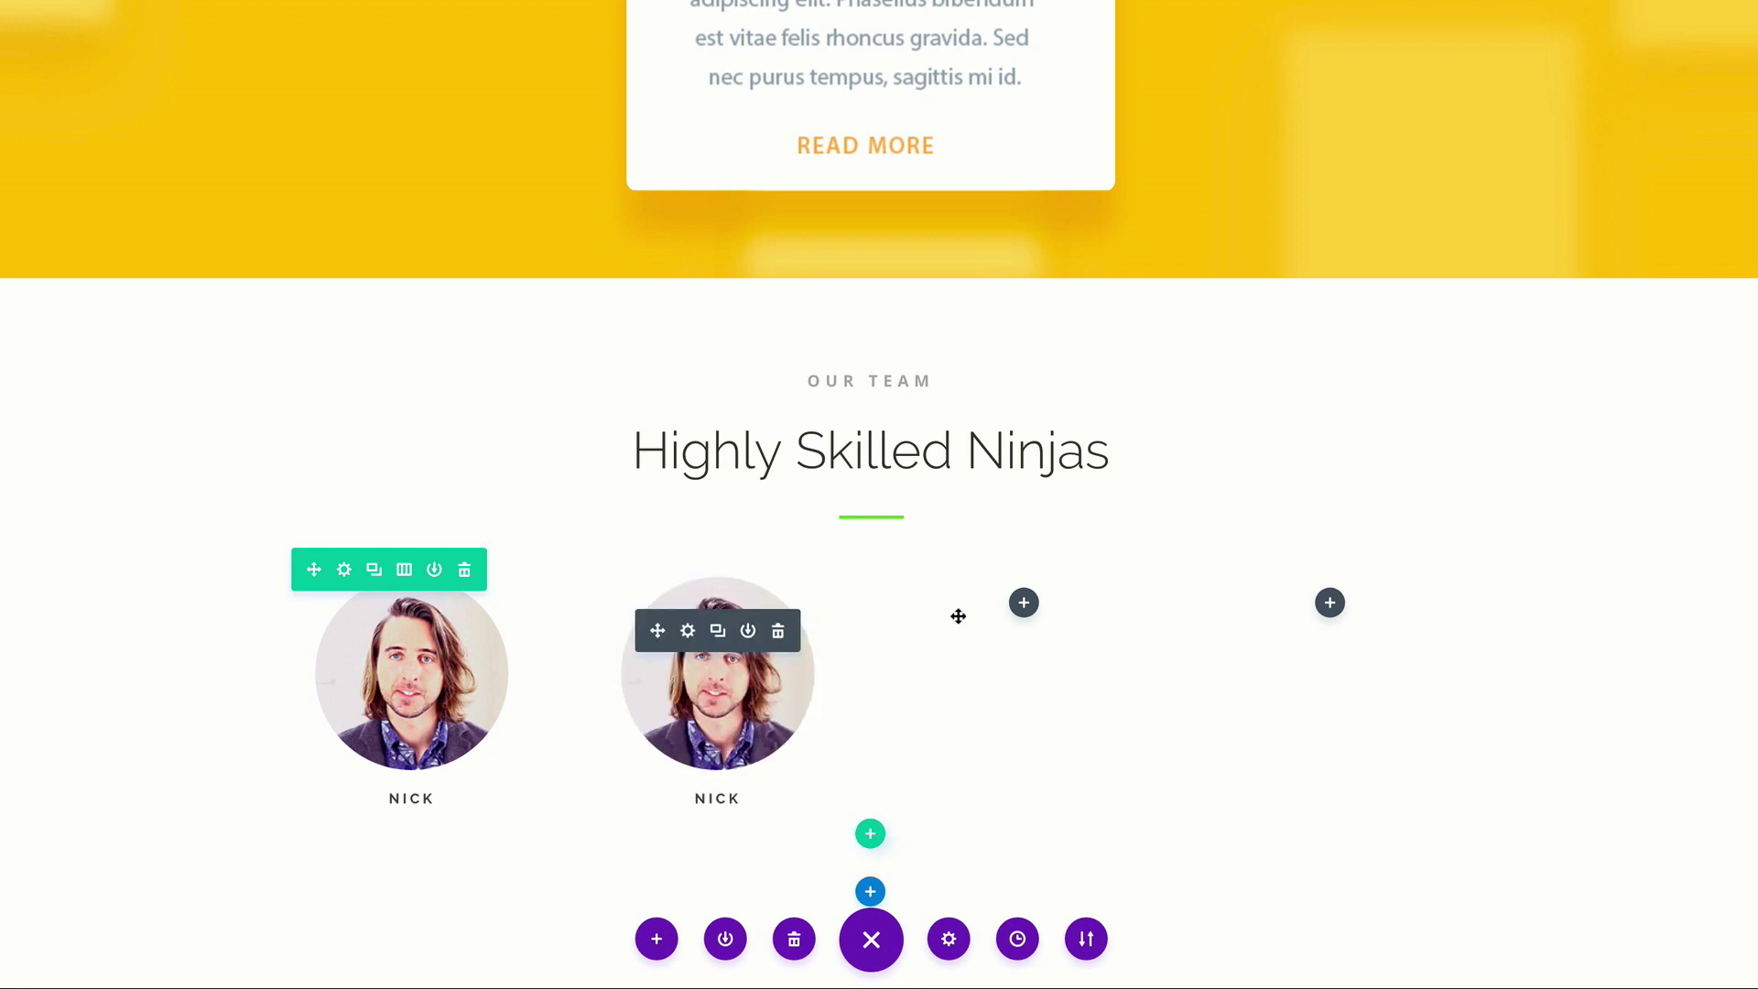
{"action": "key", "text": "ctrl+v"}
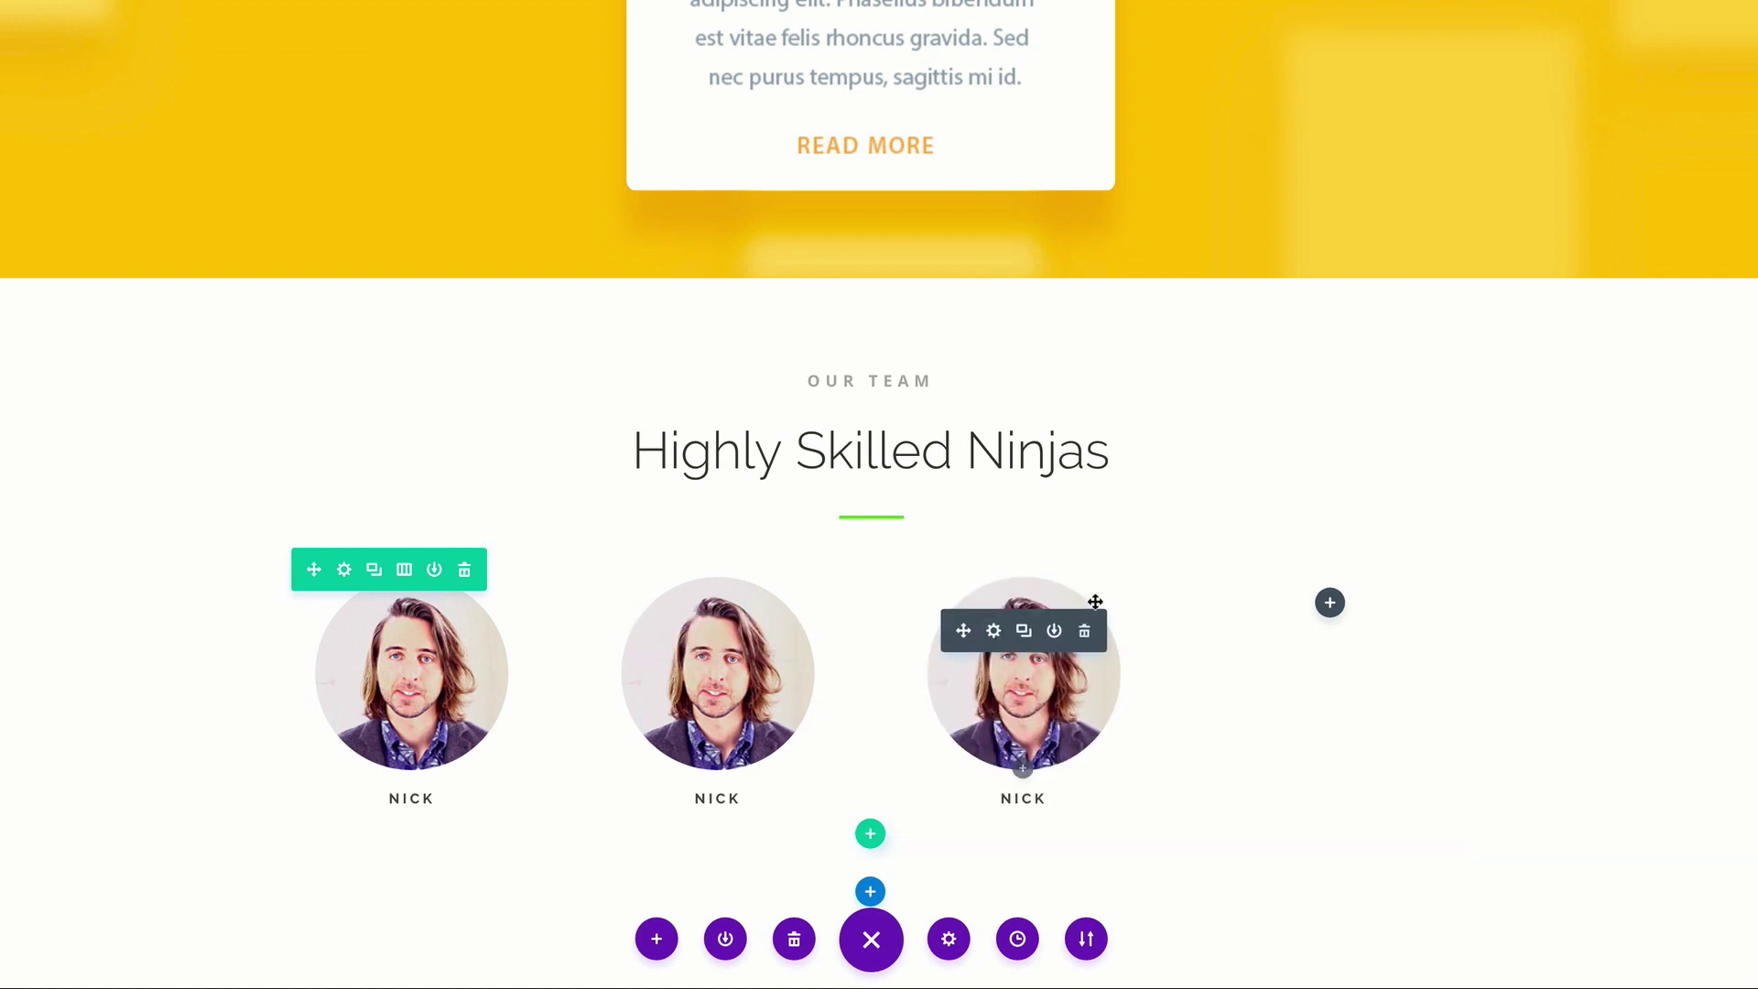
{"action": "key", "text": "ctrl+v"}
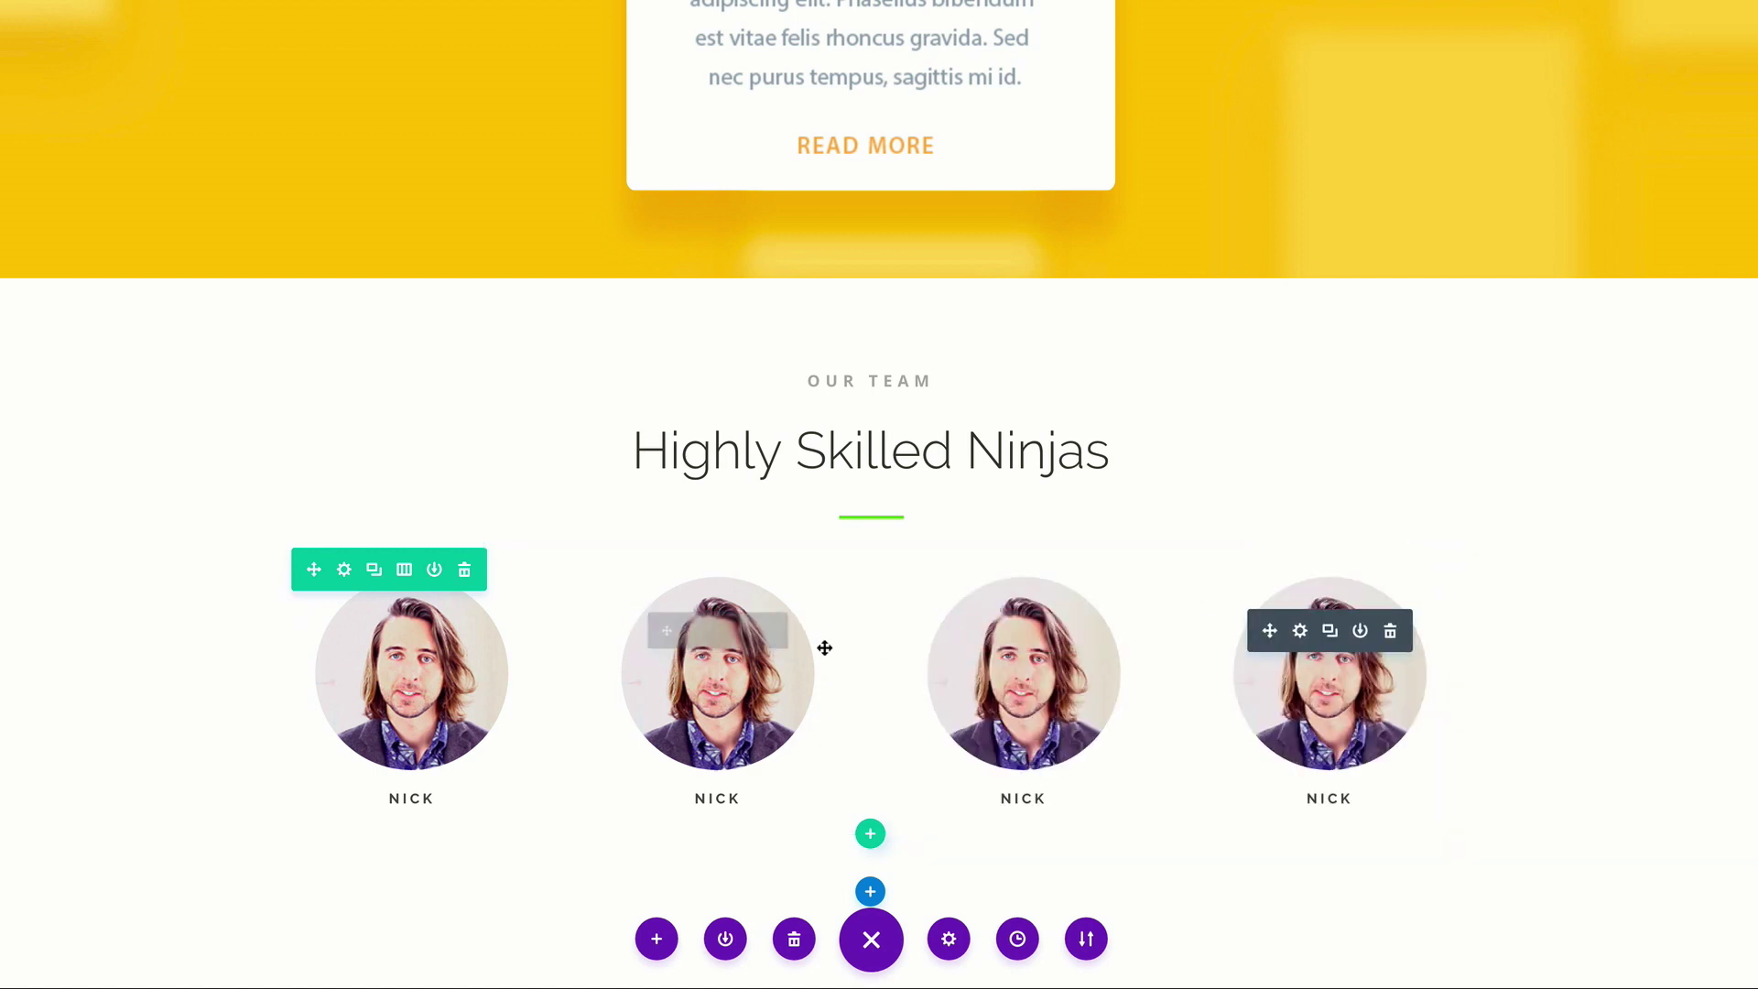
Replace the second Person module's first name, use the portrait of the smiling man in the black shirt as its image, and save
{"action": "left_click", "coordinate": [688, 631]}
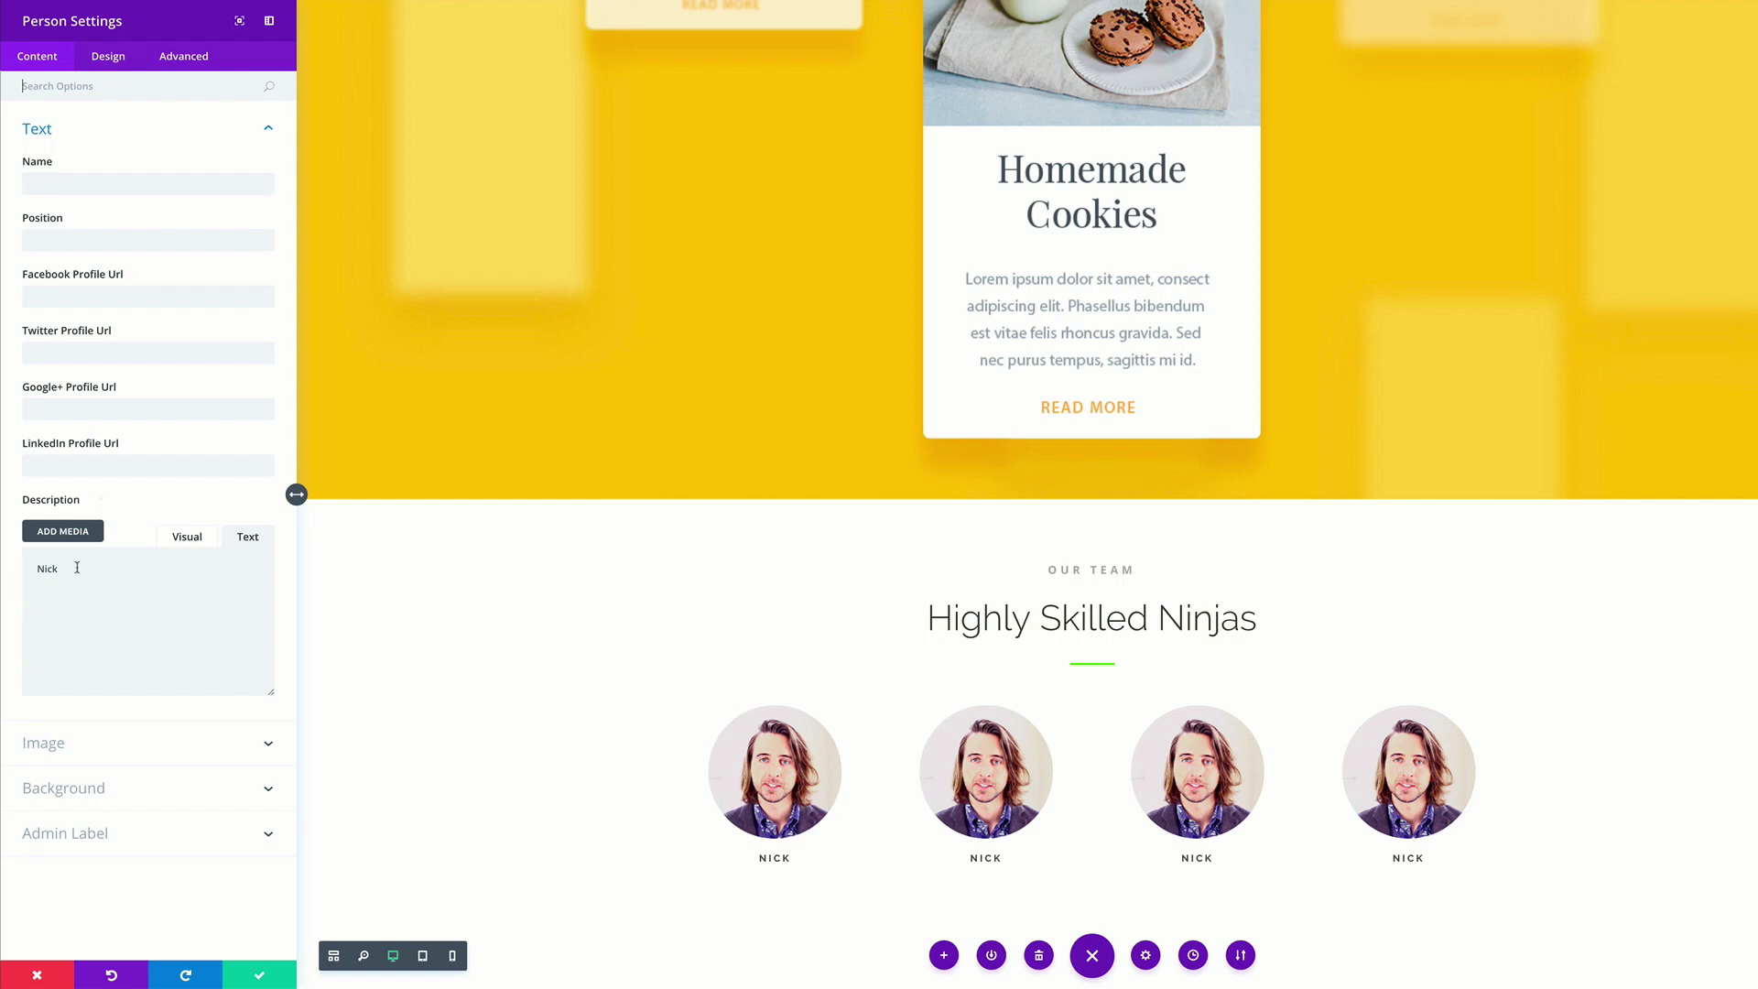
{"action": "left_click_drag", "start_coordinate": [76, 567], "coordinate": [20, 562]}
{"action": "type", "text": "MAK"}
{"action": "left_click", "coordinate": [87, 746]}
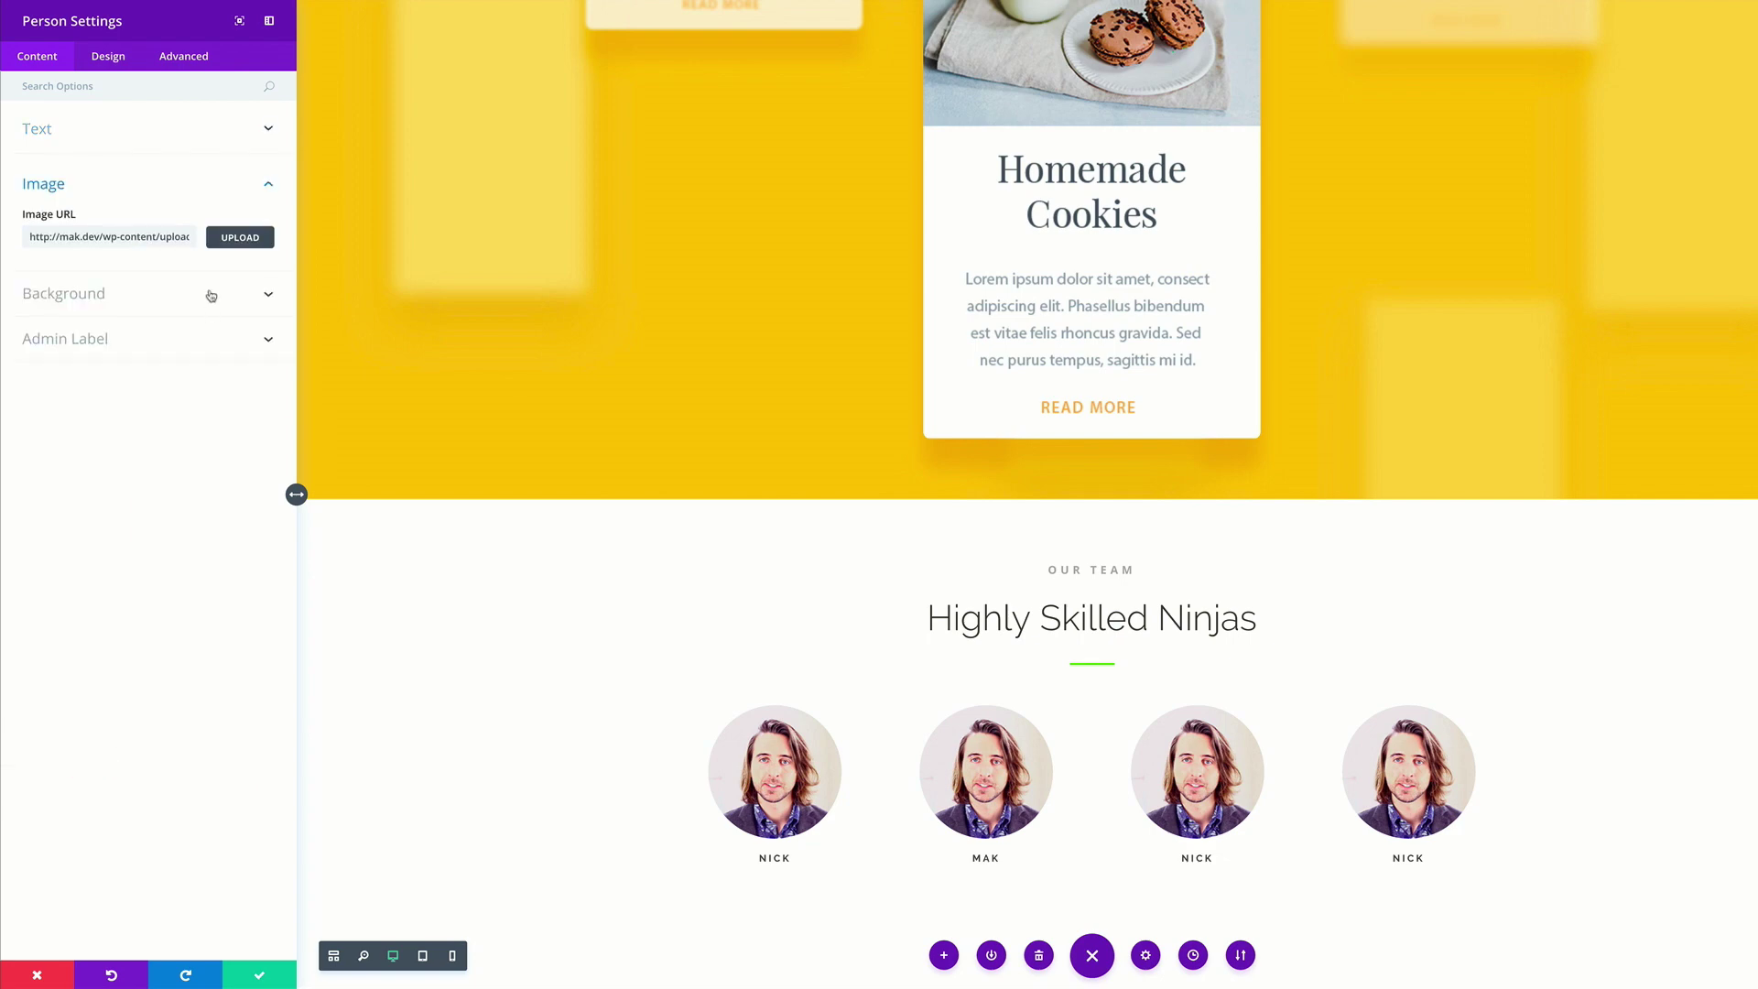
{"action": "left_click", "coordinate": [234, 236]}
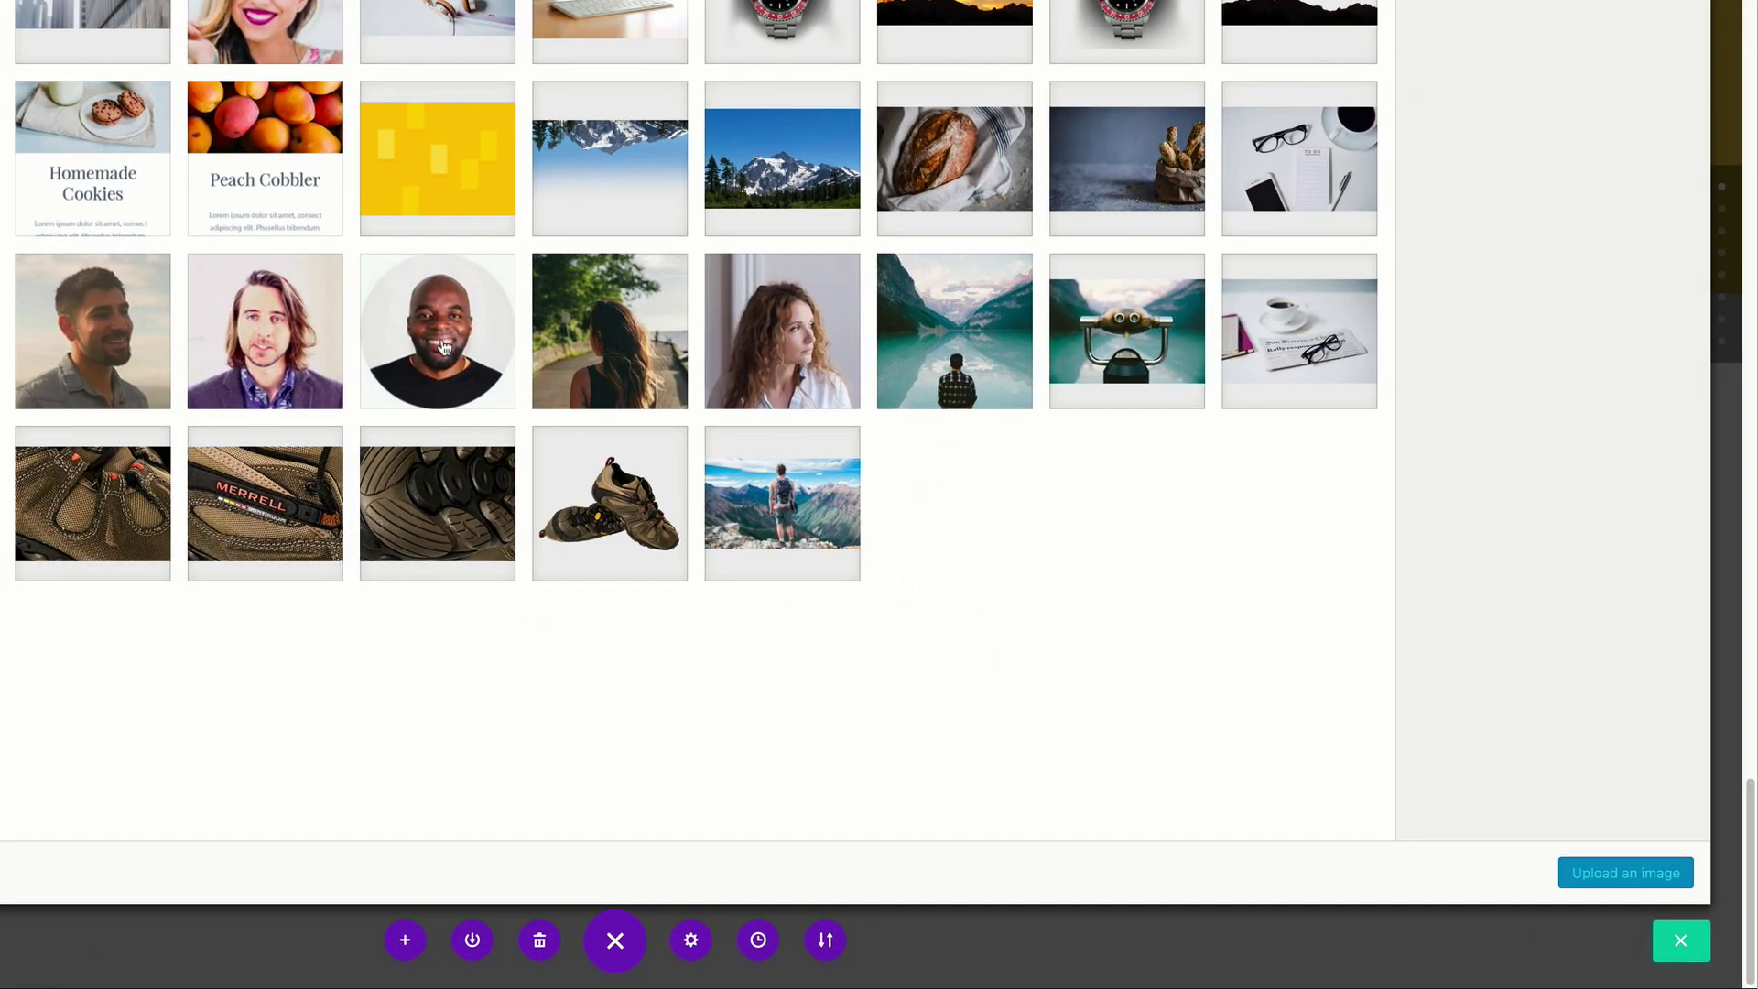
{"action": "left_click", "coordinate": [970, 530]}
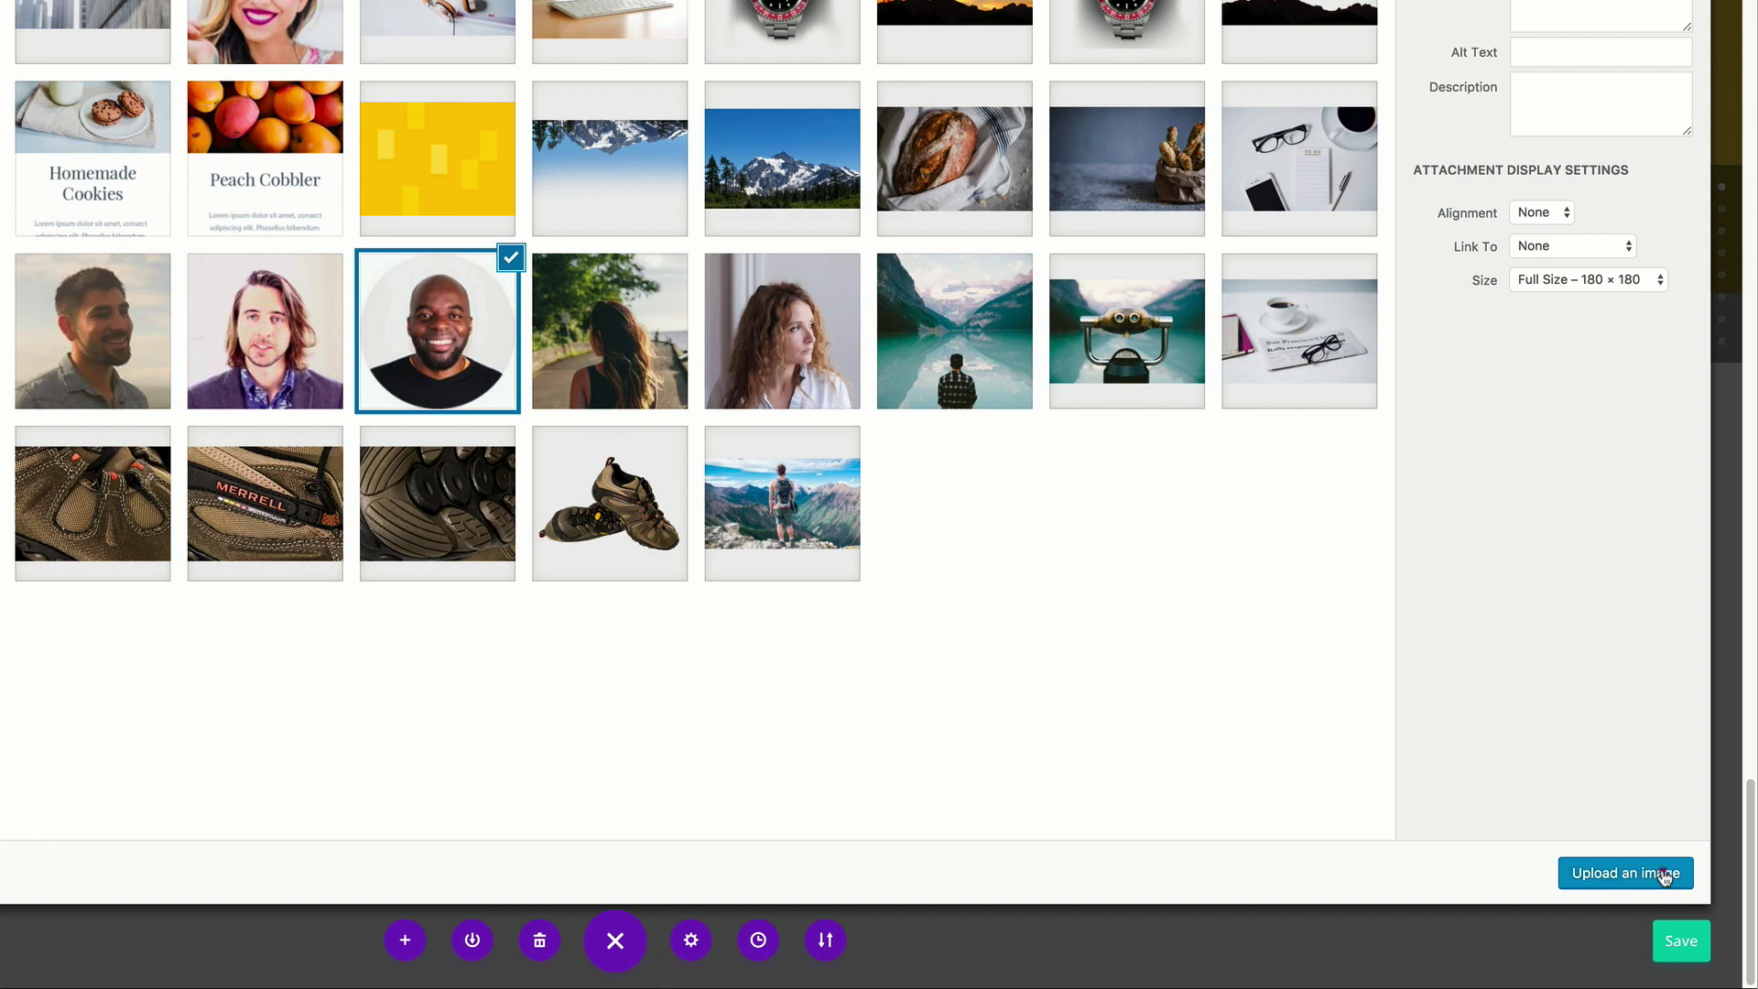
{"action": "left_click", "coordinate": [1665, 874]}
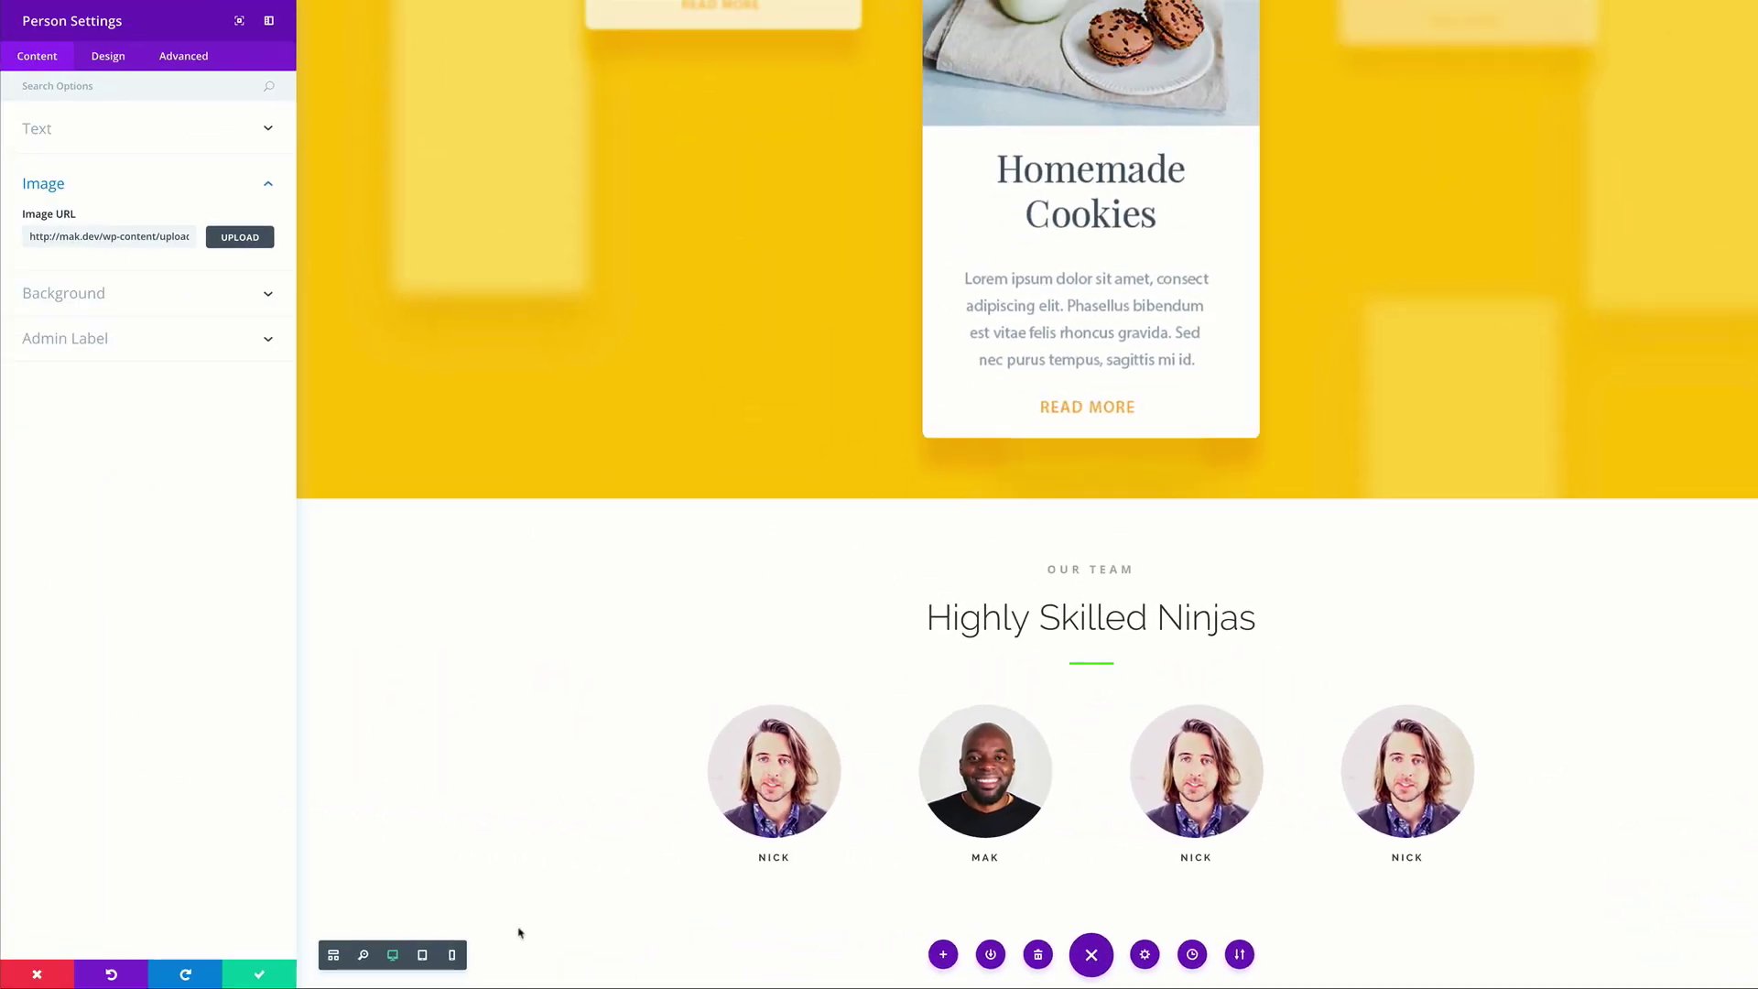
{"action": "left_click", "coordinate": [259, 973]}
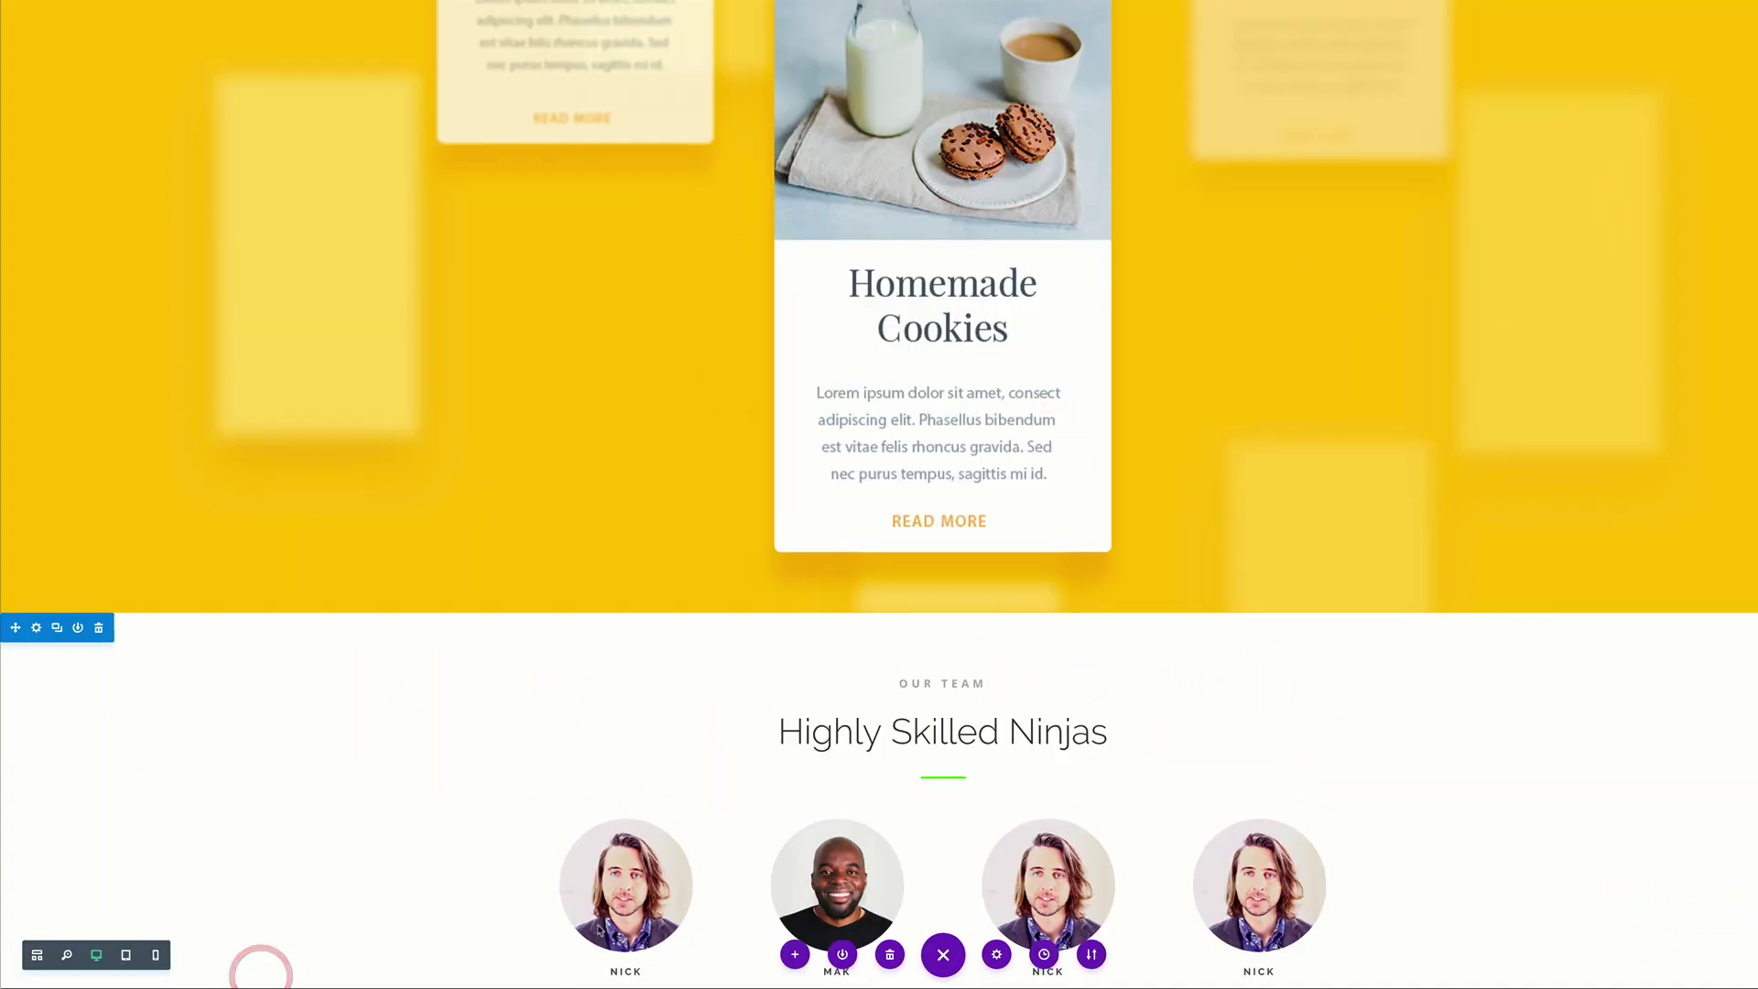
Replace the first name below the third portrait directly on the page
{"action": "scroll", "coordinate": [699, 836], "scroll_direction": "down", "scroll_amount": 2}
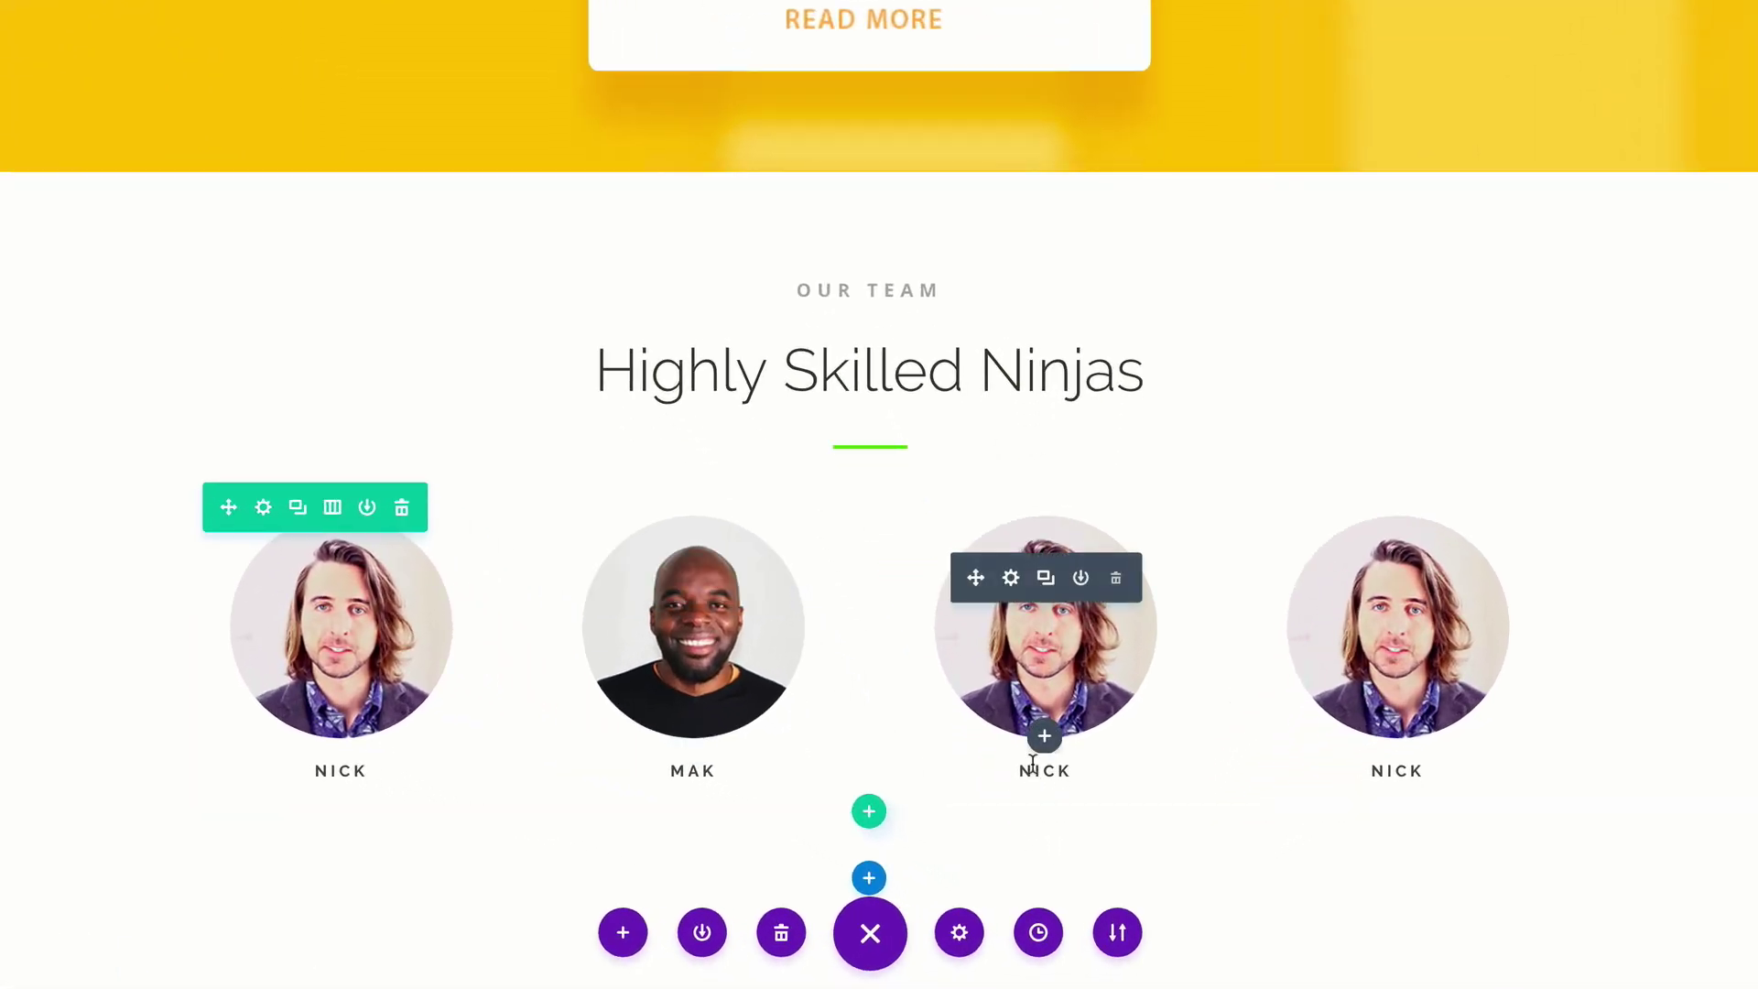
{"action": "left_click", "coordinate": [1045, 770]}
{"action": "left_click_drag", "start_coordinate": [1074, 774], "coordinate": [1008, 765]}
{"action": "type", "text": "JOY"}
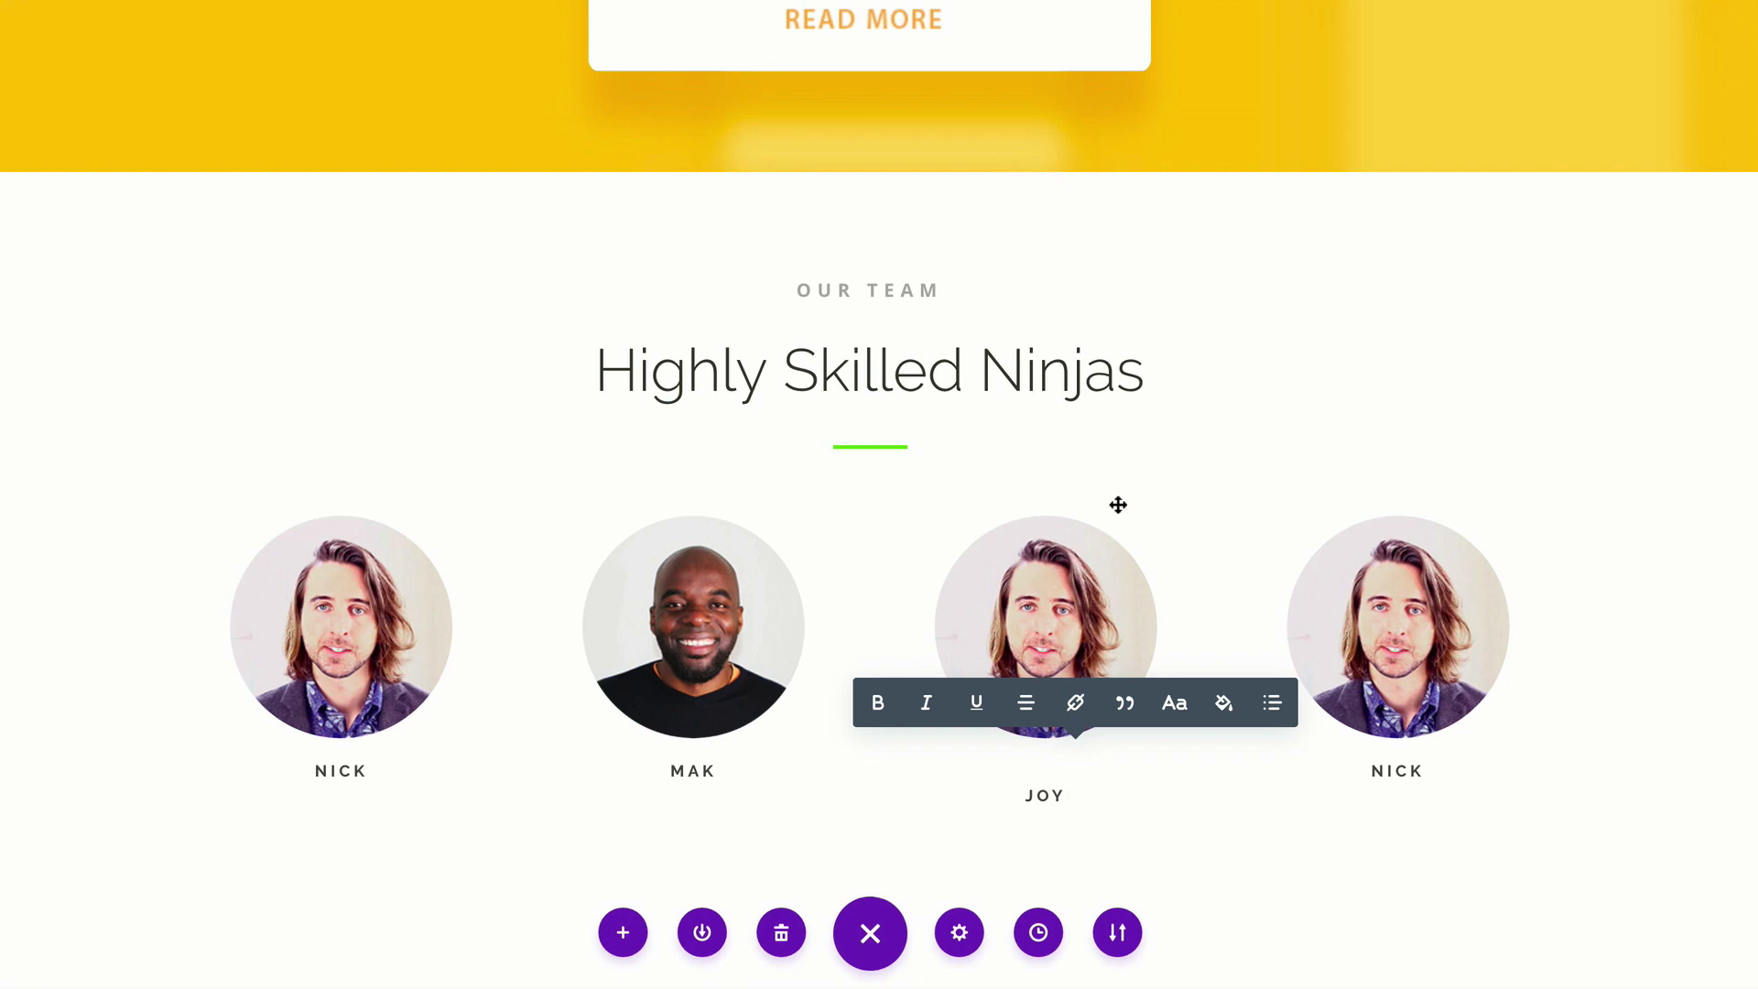
{"action": "left_click", "coordinate": [1212, 433]}
Use the portrait of the curly-haired woman in the white shirt as the third Person module's image and save the settings
{"action": "left_click", "coordinate": [1012, 579]}
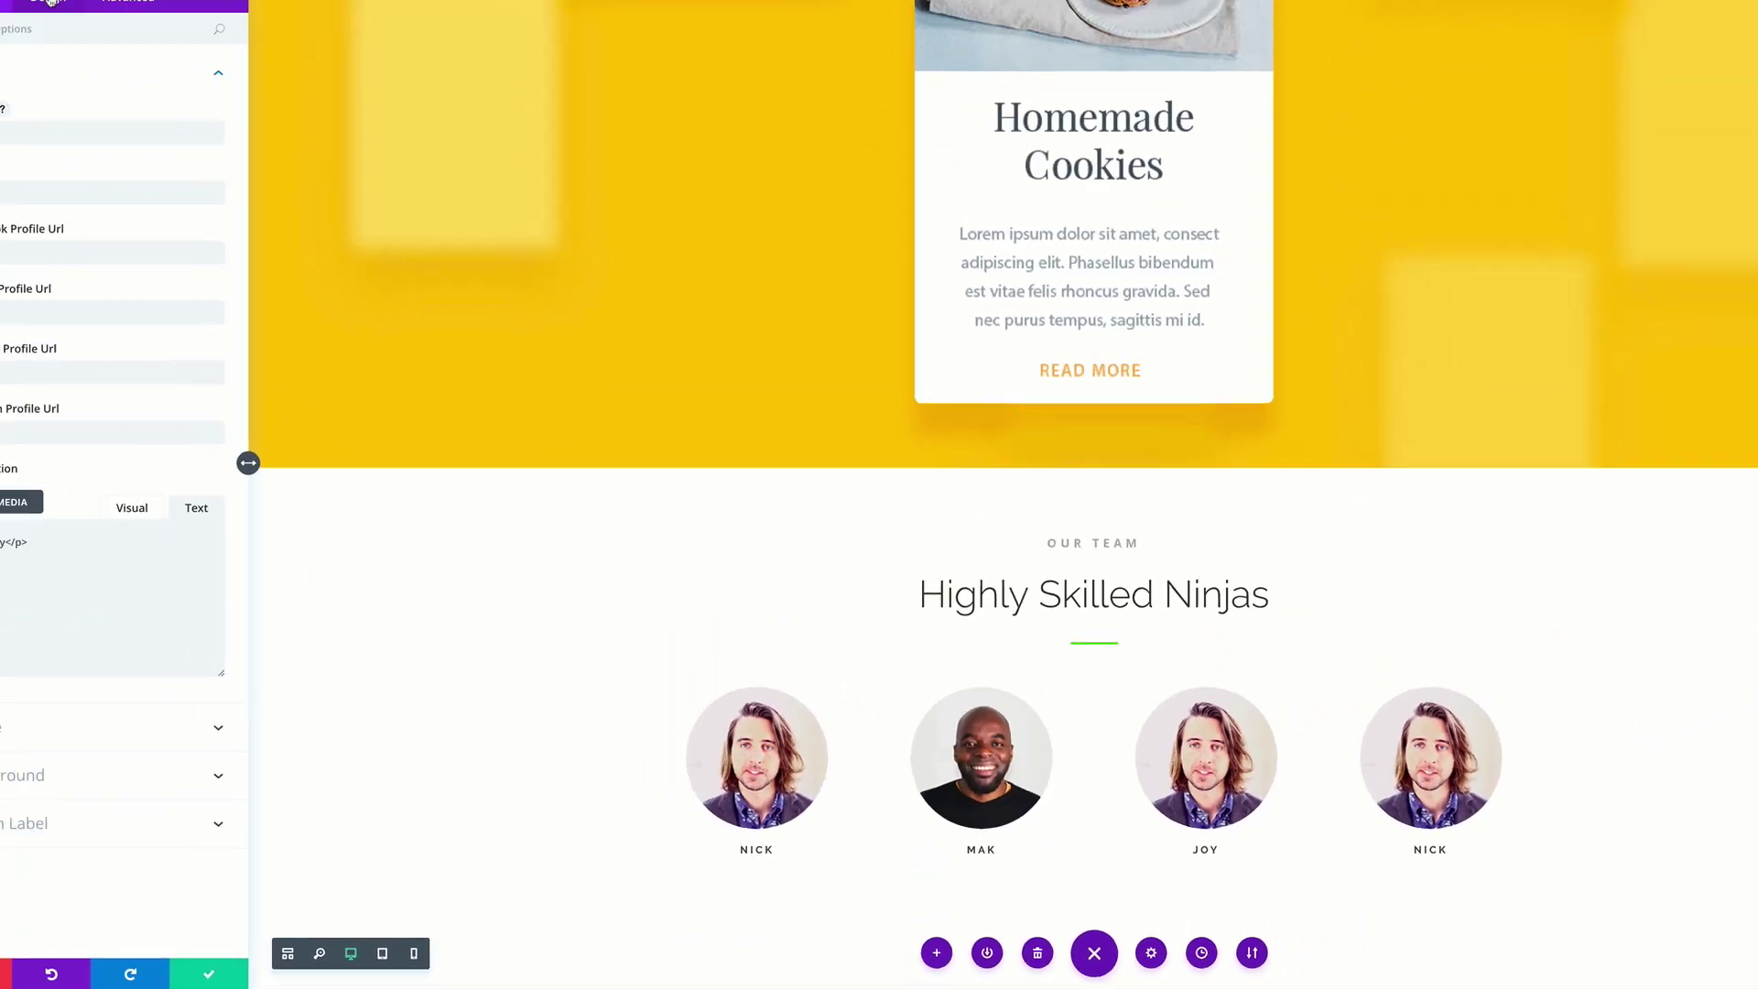
{"action": "left_click", "coordinate": [50, 2]}
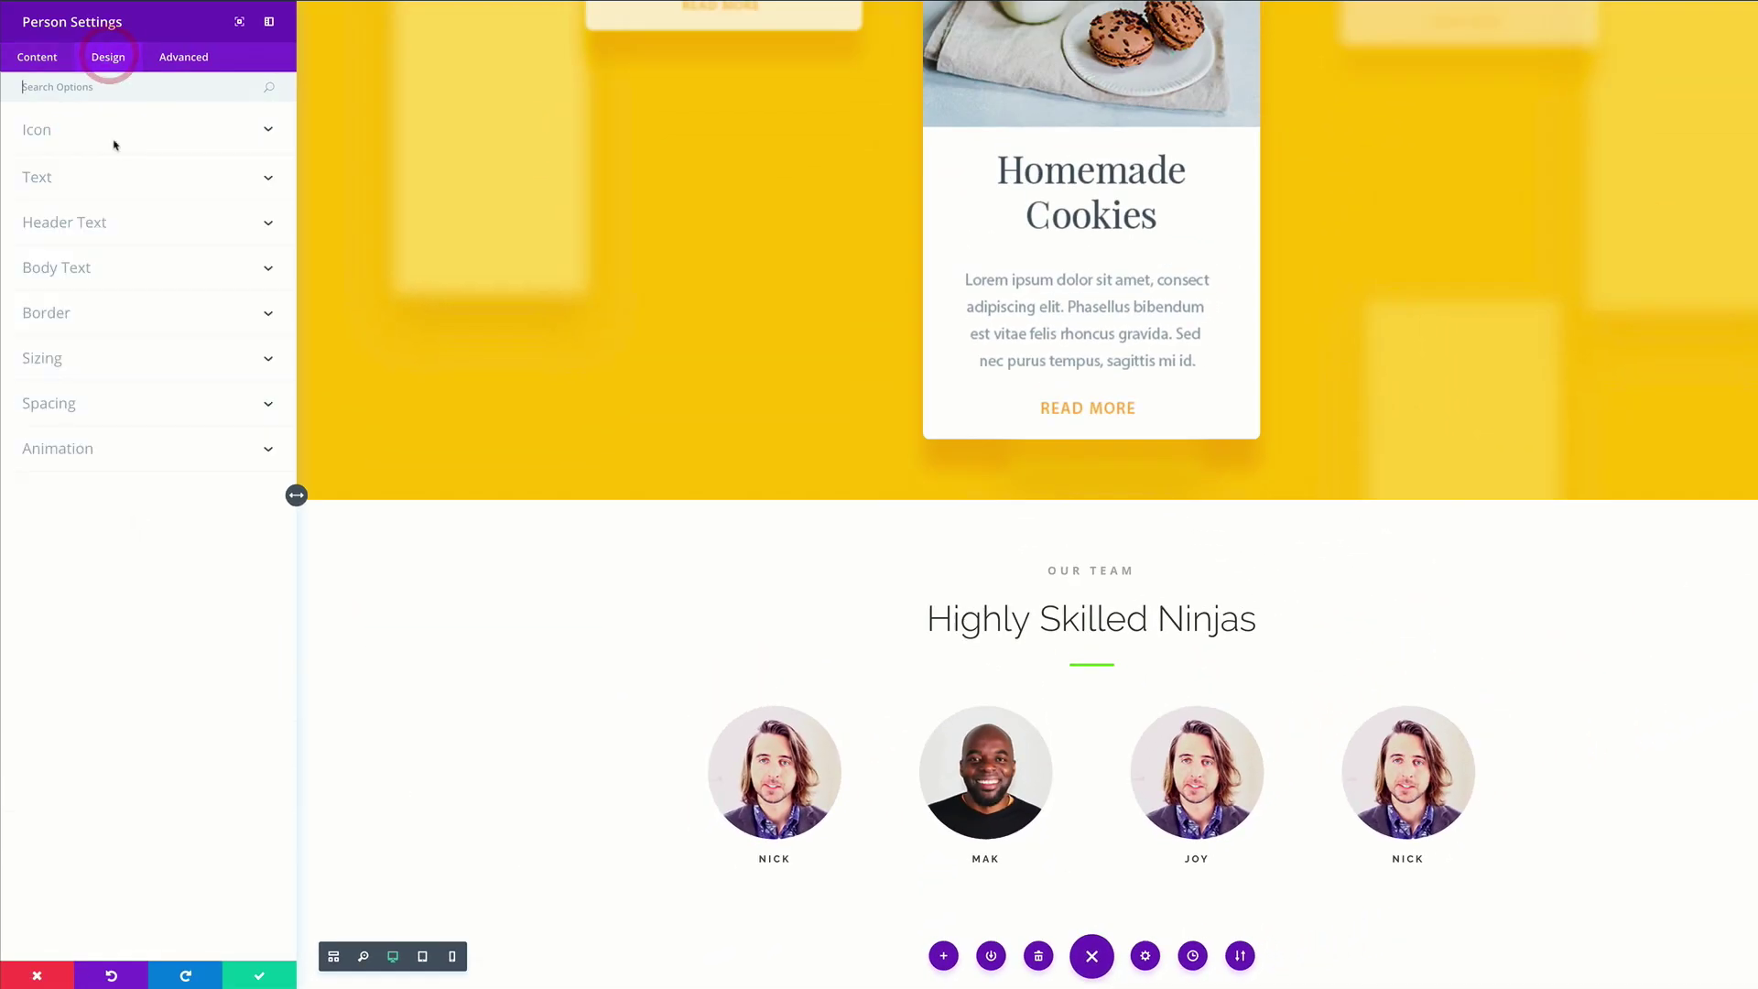
{"action": "left_click", "coordinate": [2, 2]}
{"action": "left_click", "coordinate": [96, 127]}
{"action": "left_click", "coordinate": [187, 191]}
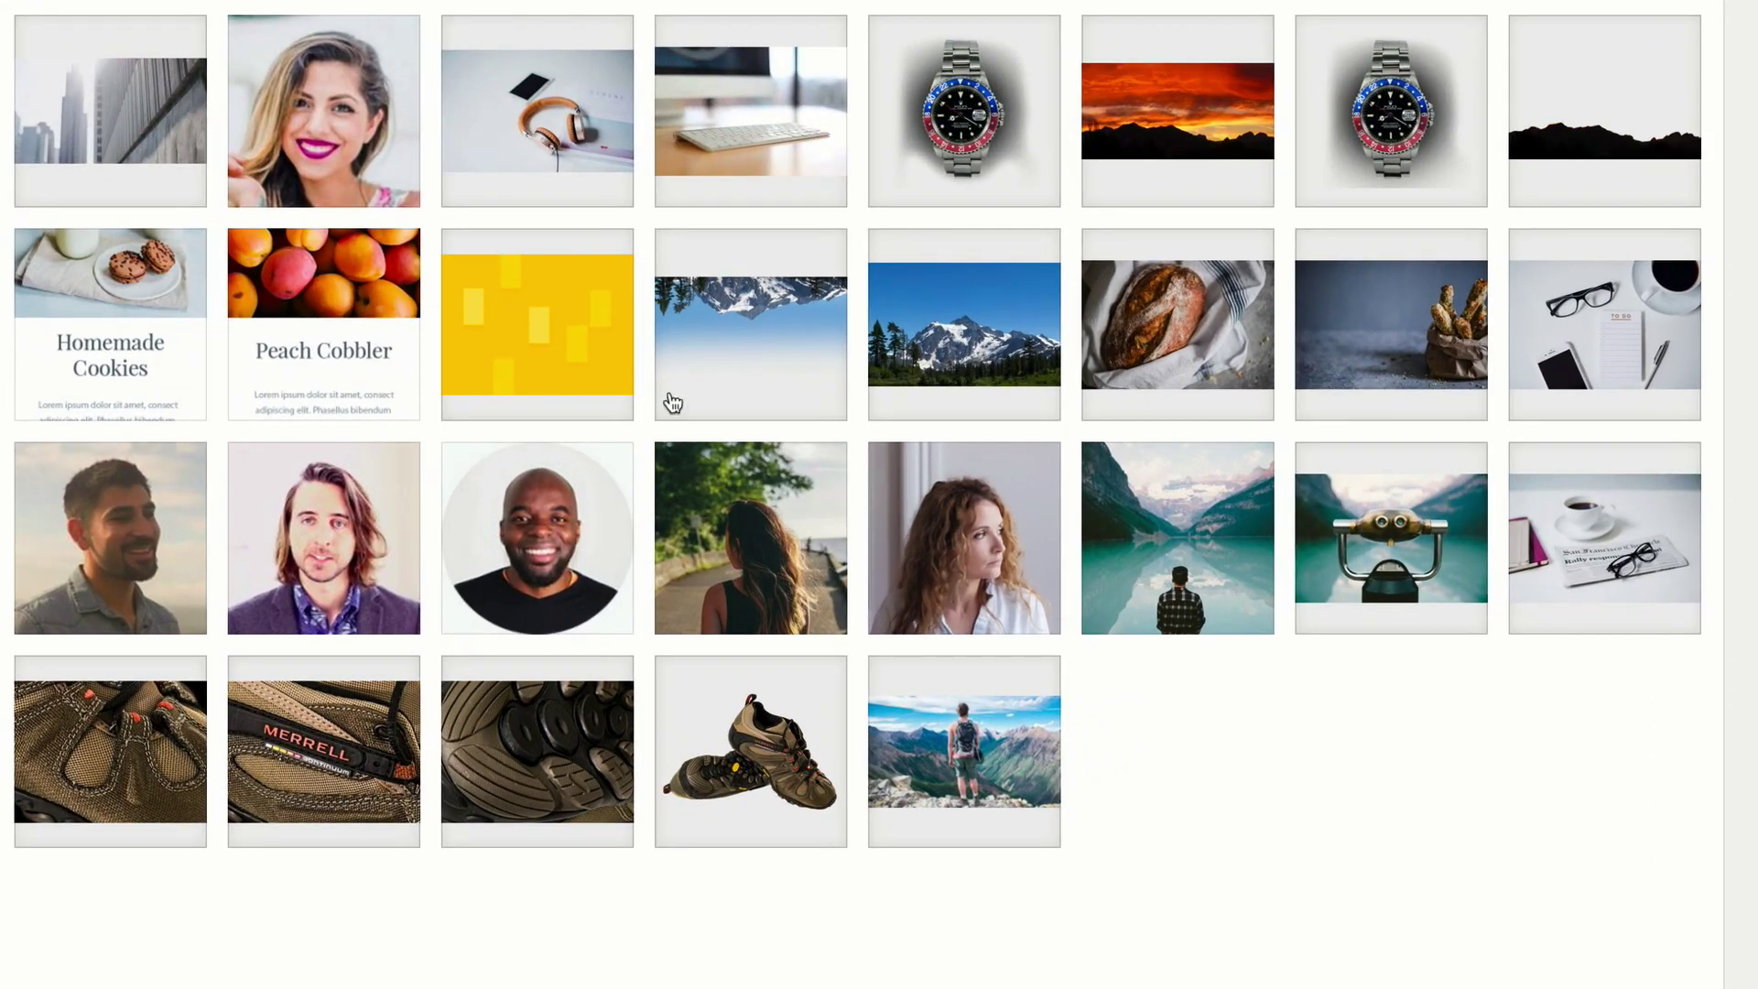
{"action": "left_click", "coordinate": [963, 517]}
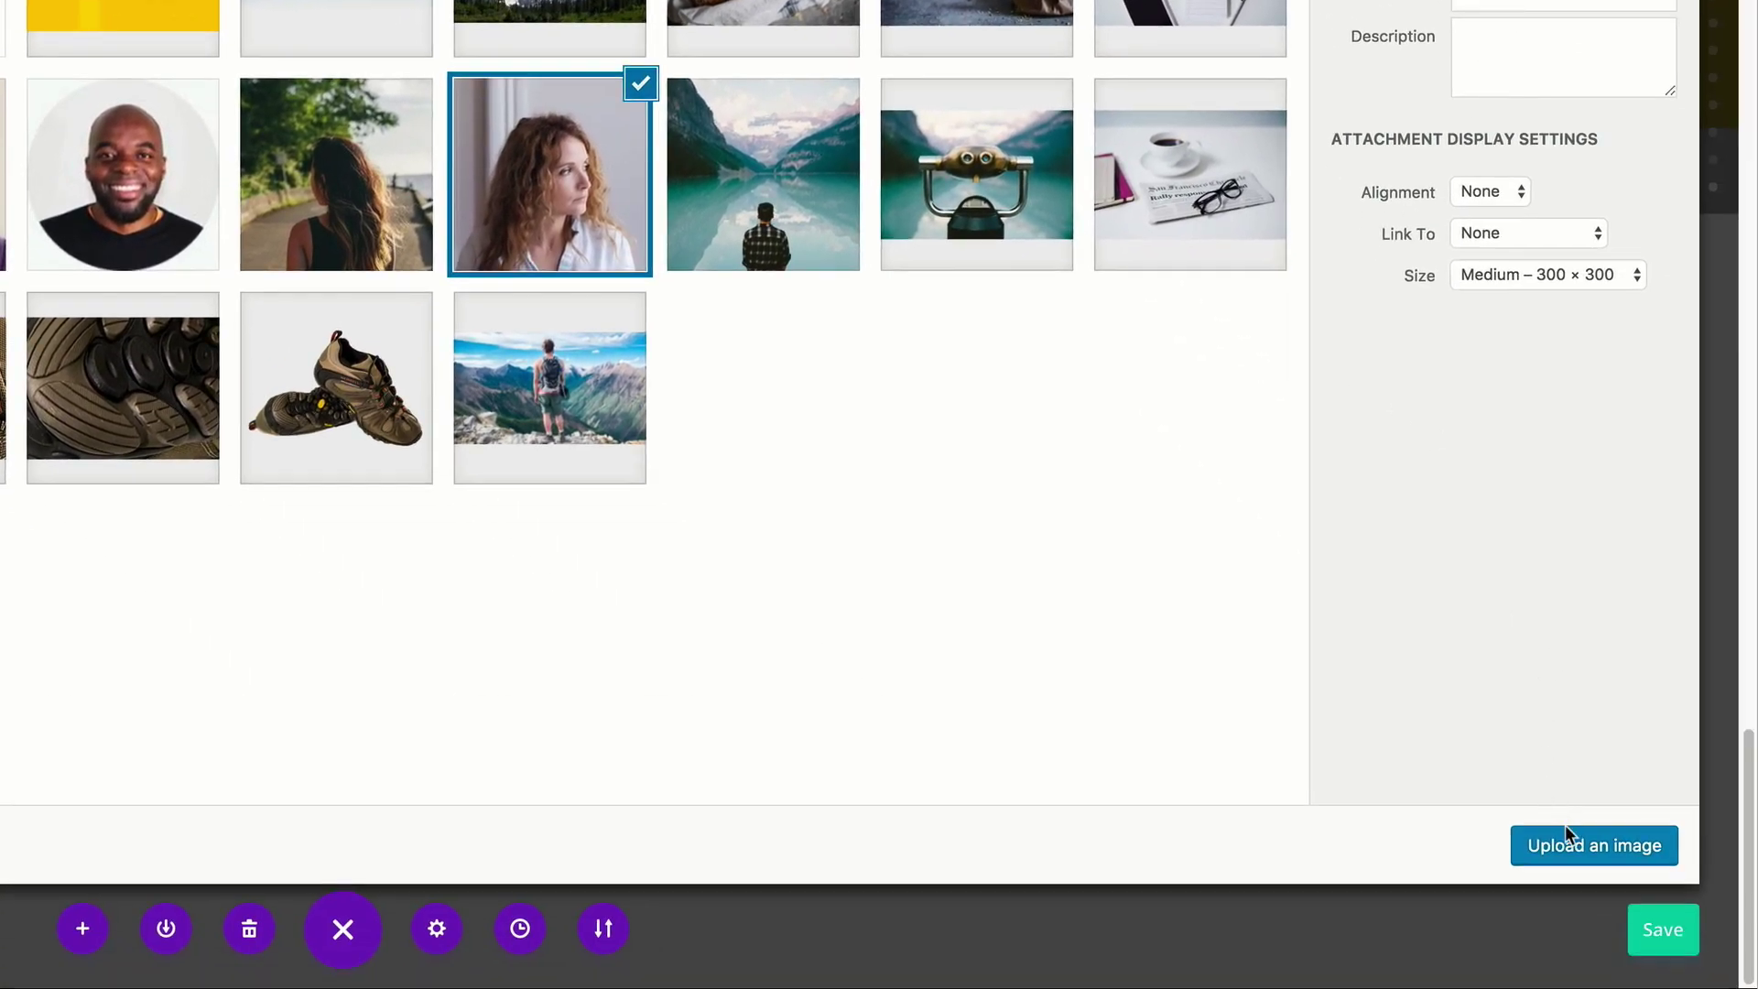
{"action": "left_click", "coordinate": [1566, 829]}
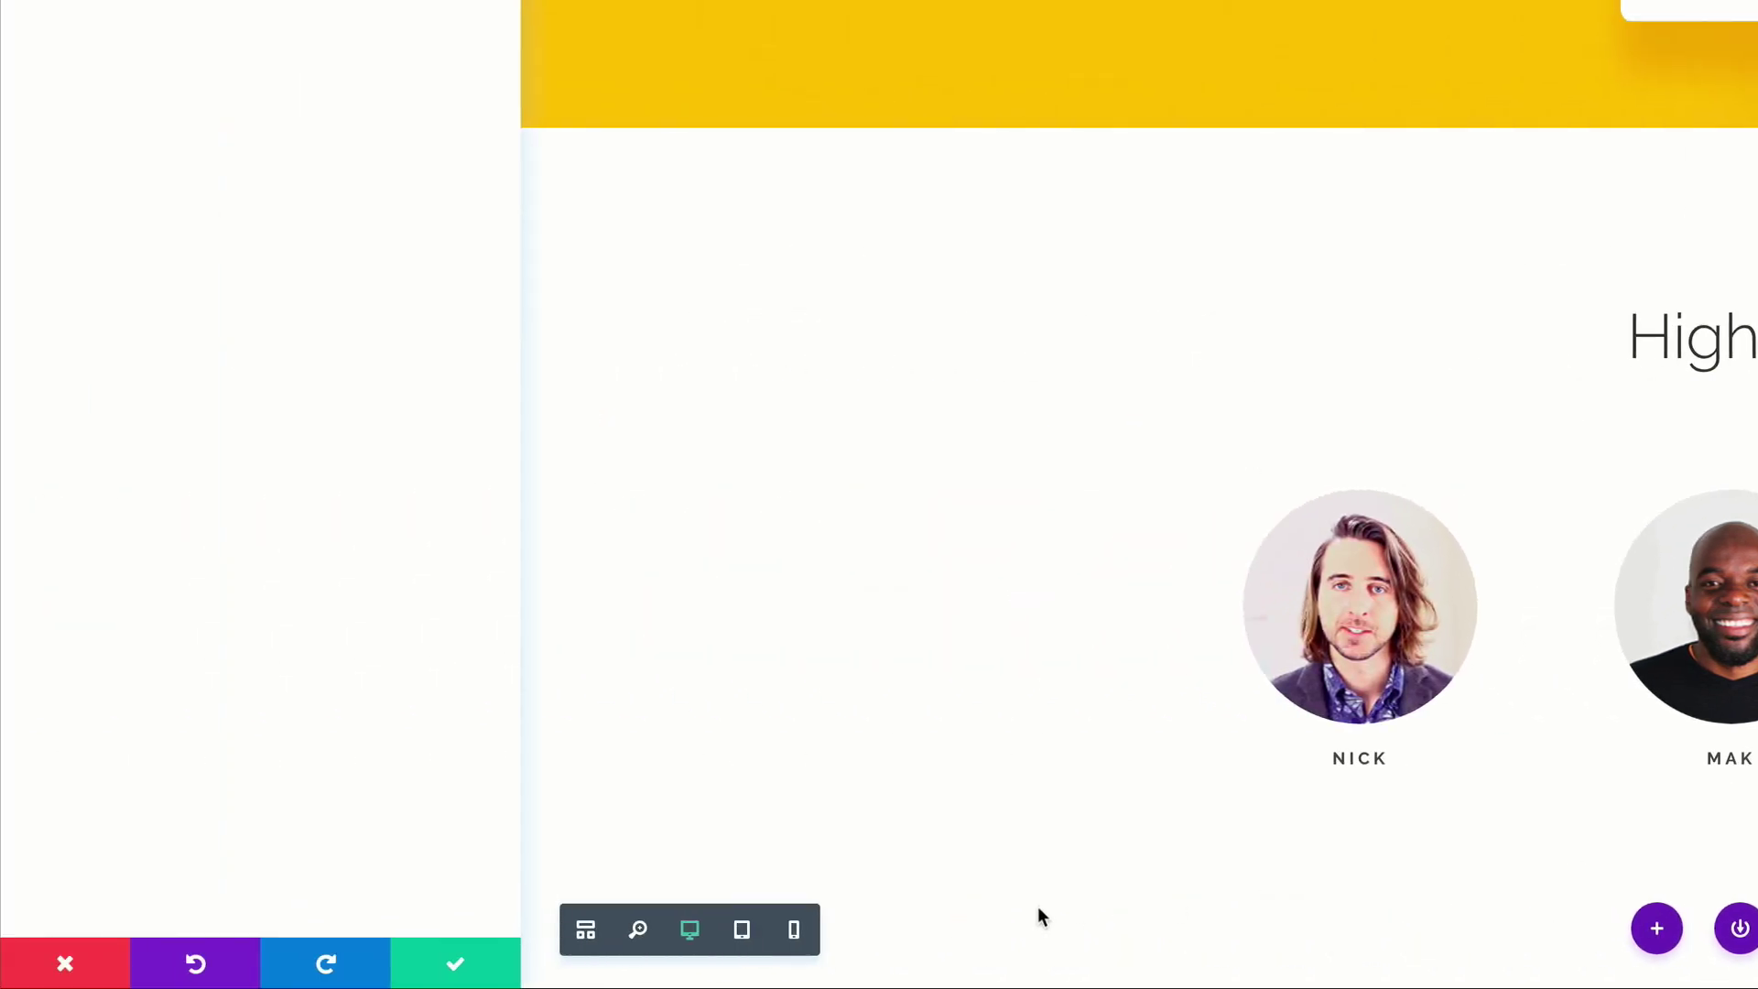
{"action": "left_click", "coordinate": [451, 961]}
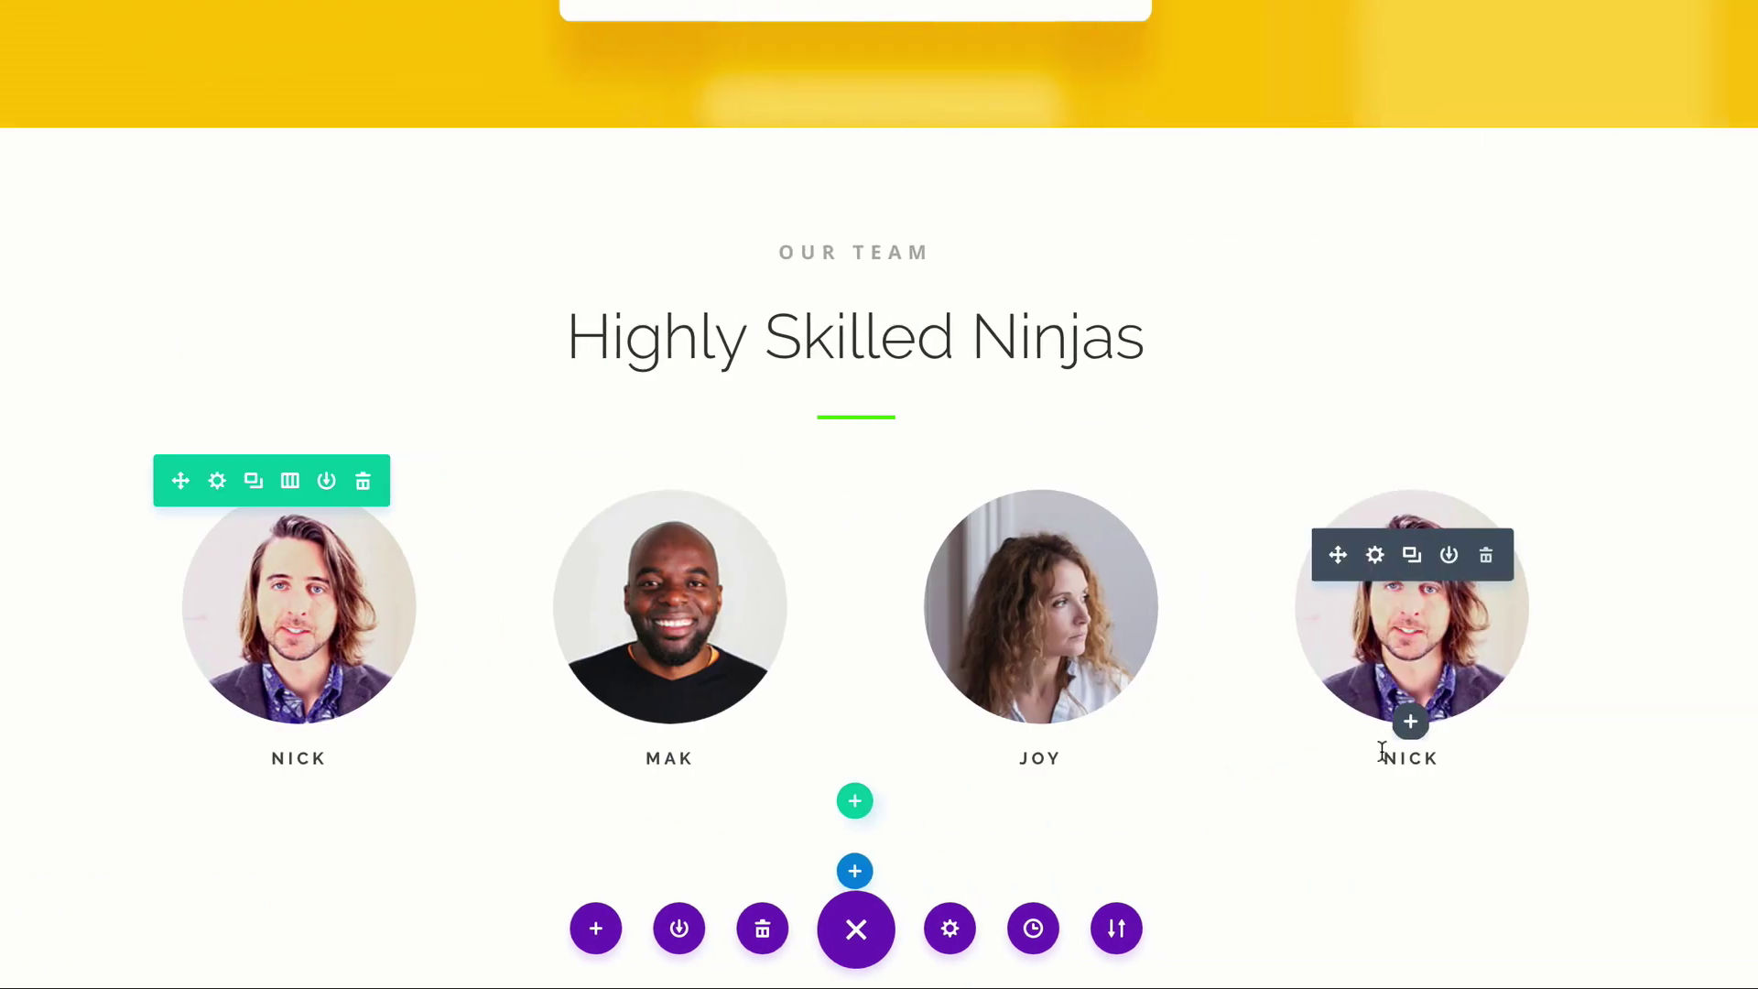
Replace the first name below the fourth portrait and save the portrait of the bearded man in the grey shirt as that module's image
{"action": "double_click", "coordinate": [1310, 758]}
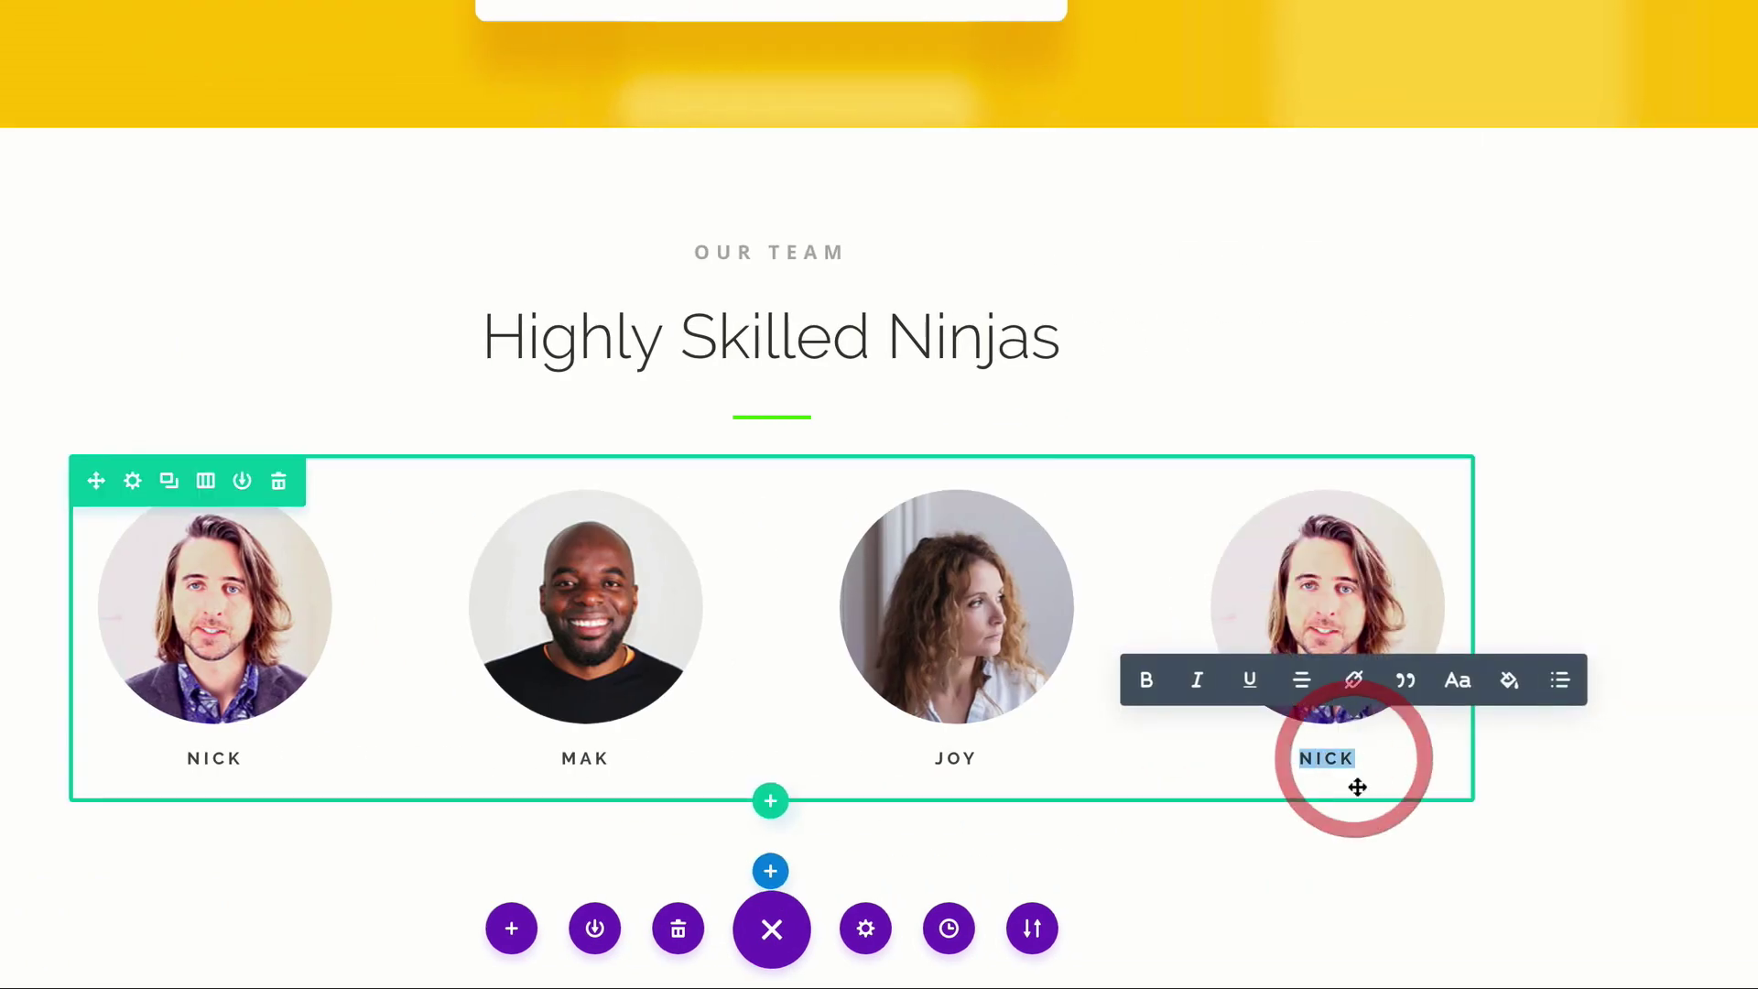
{"action": "type", "text": "MITCH"}
{"action": "left_click", "coordinate": [1373, 773]}
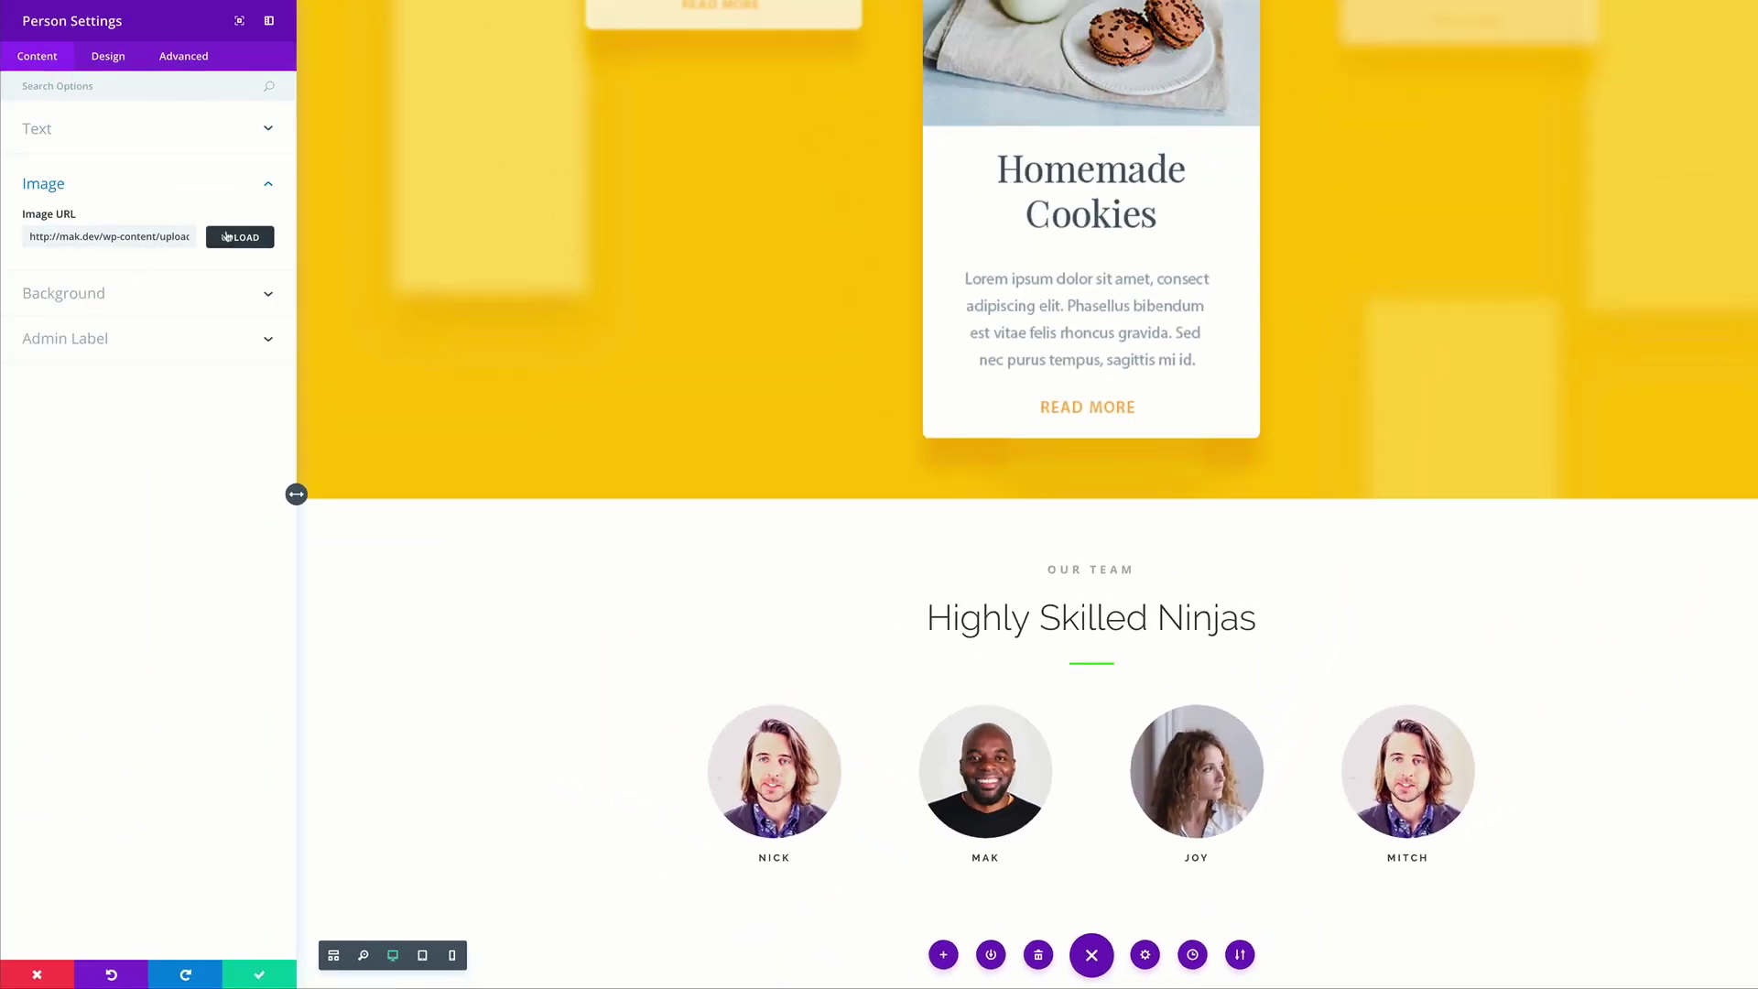
{"action": "left_click", "coordinate": [235, 238]}
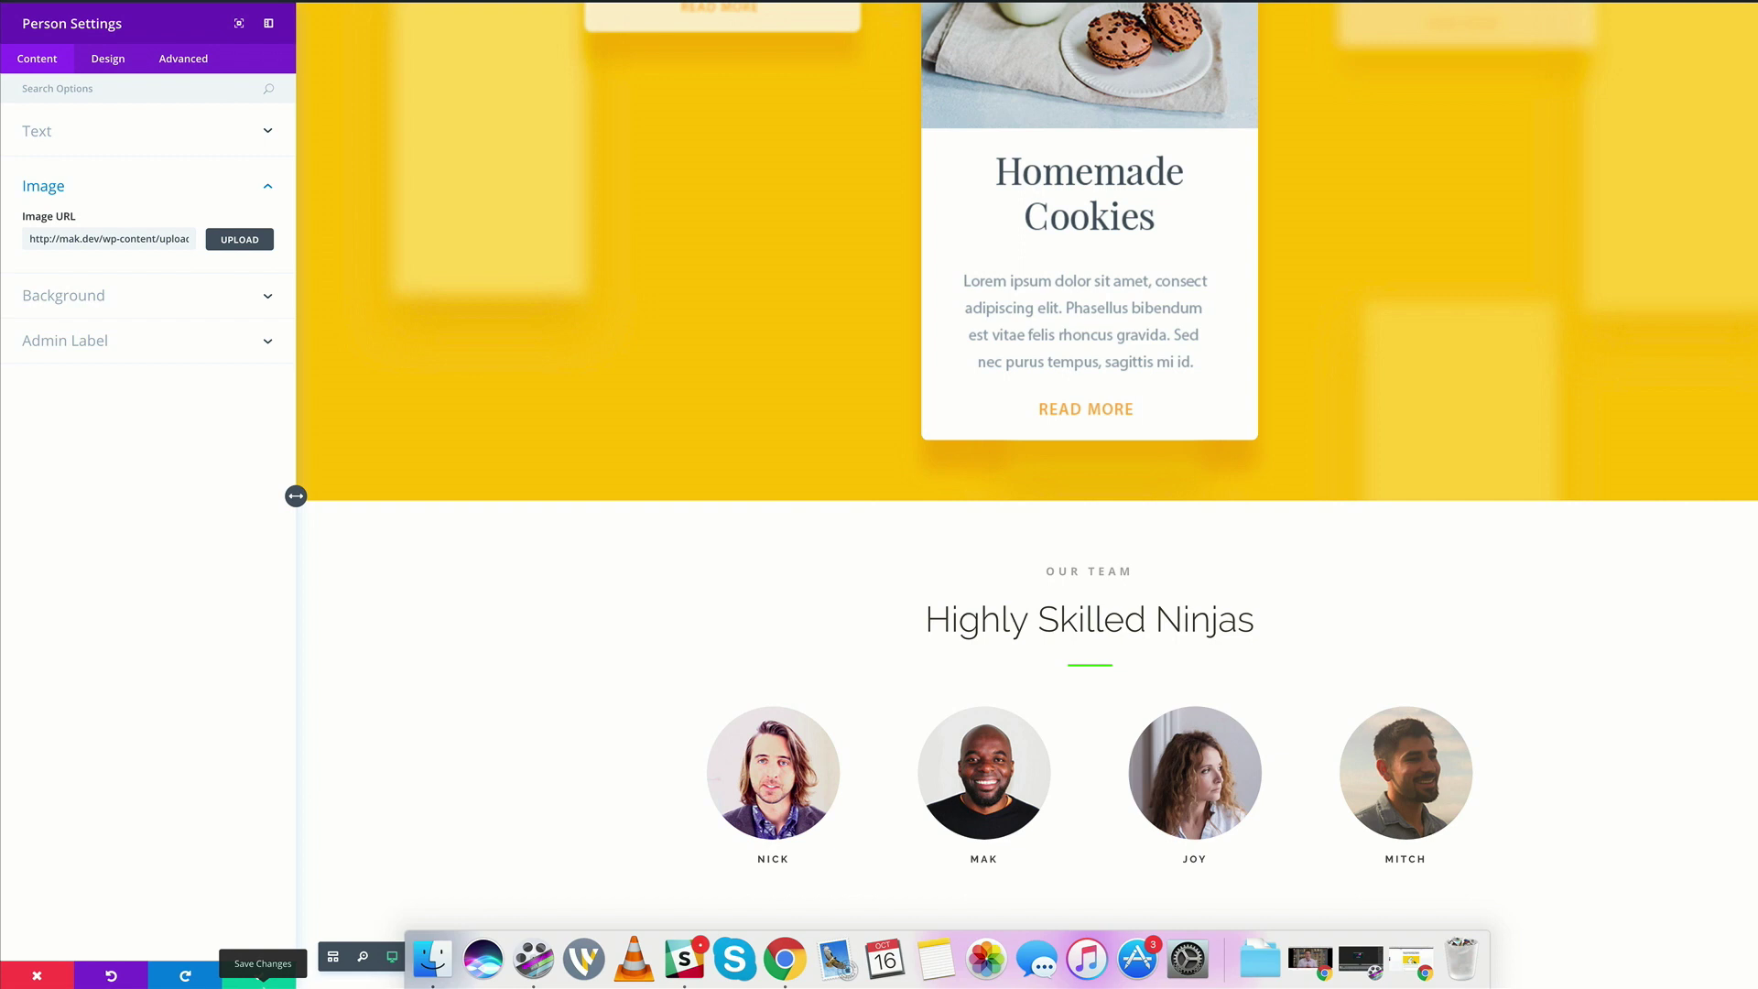
{"action": "left_click", "coordinate": [261, 974]}
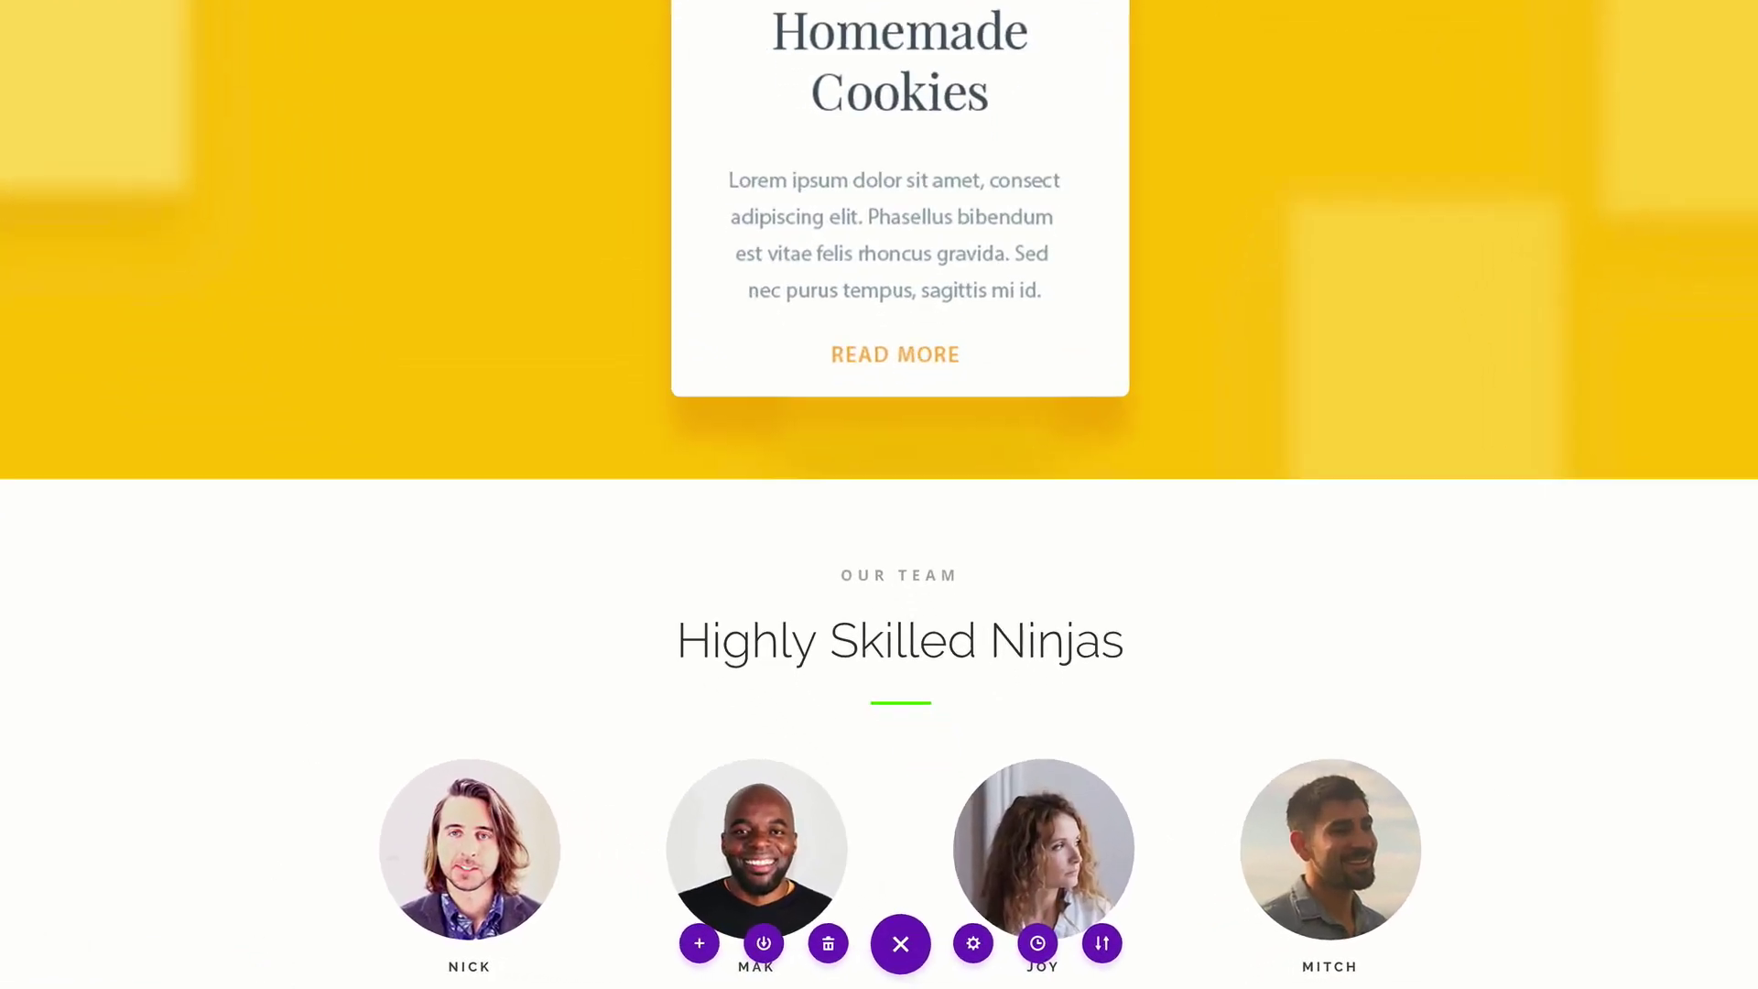
Enable a custom gutter width for the row of four portraits and set it to 2
{"action": "scroll", "coordinate": [445, 600], "scroll_direction": "down", "scroll_amount": 1}
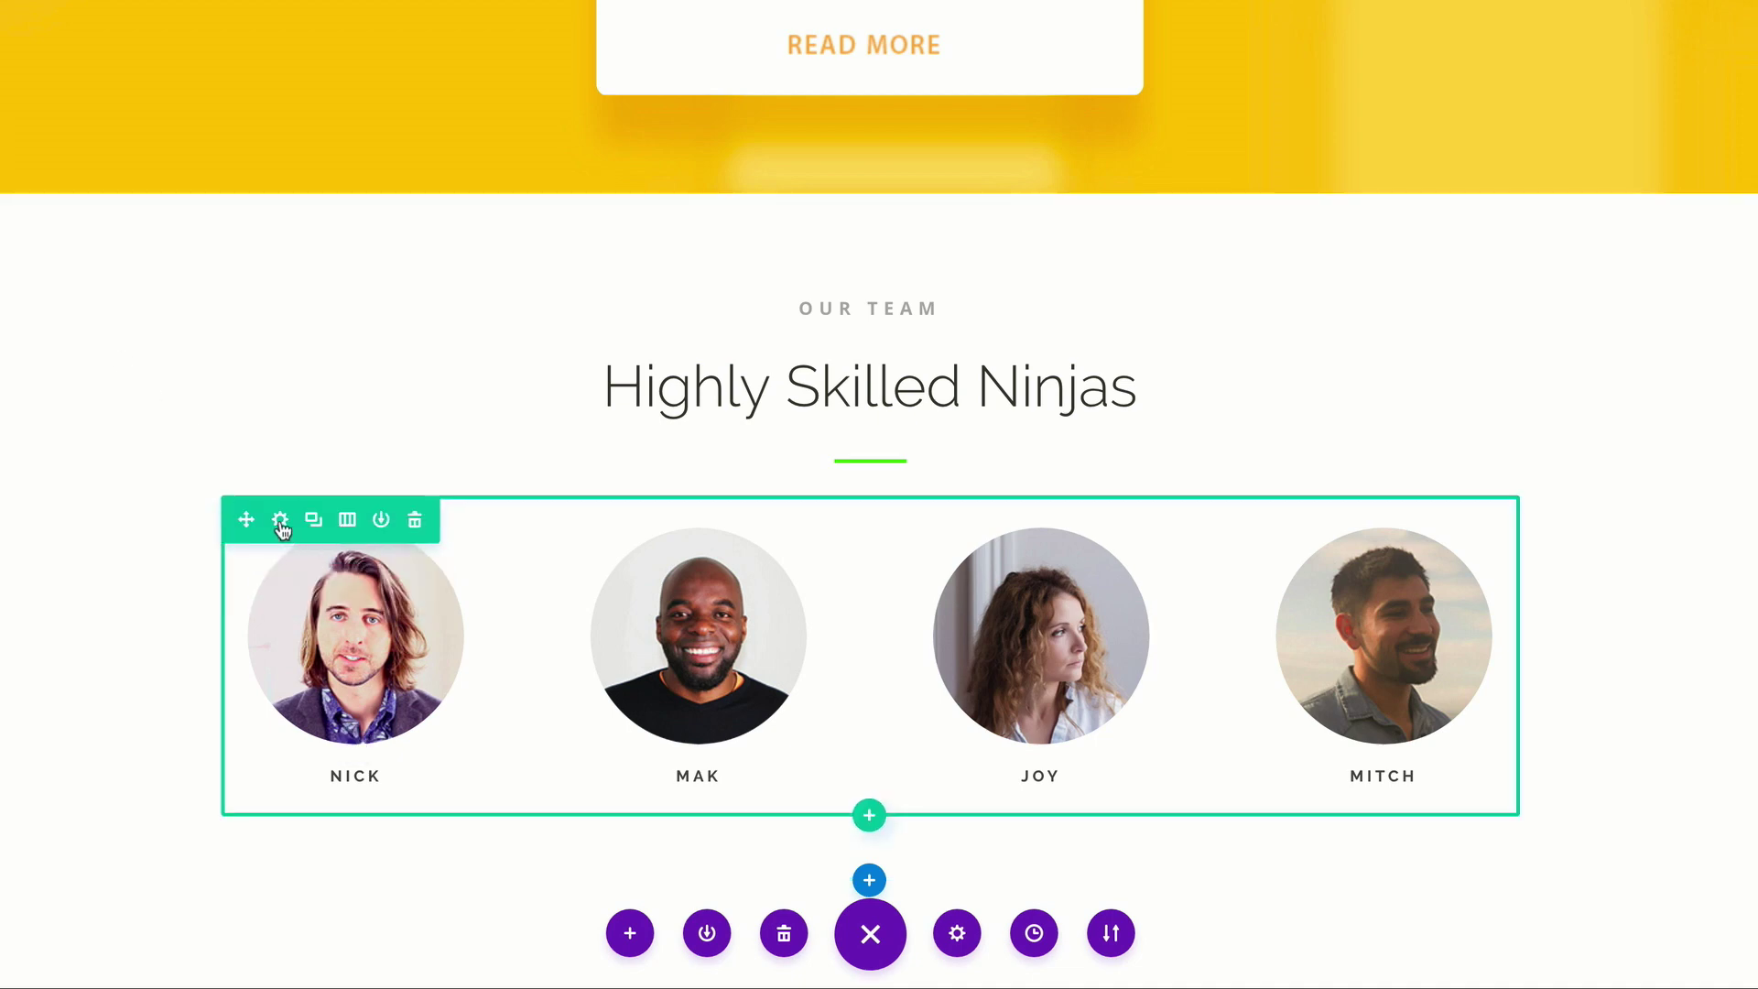
{"action": "left_click", "coordinate": [280, 521]}
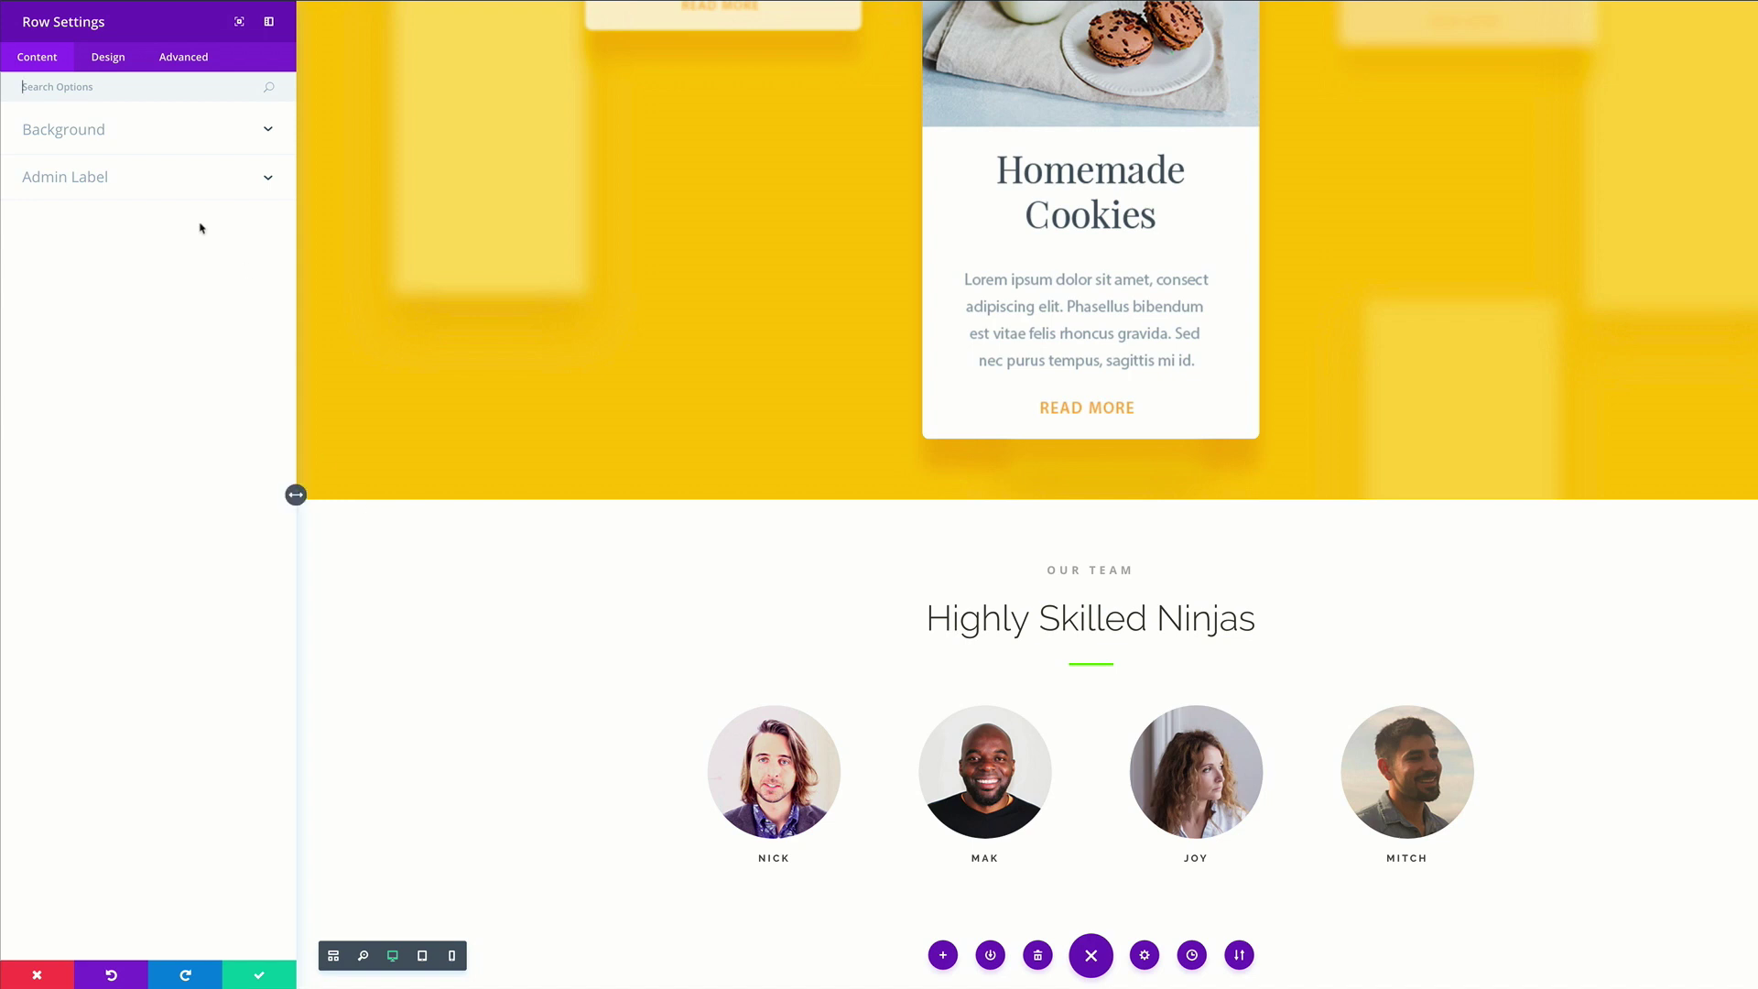
{"action": "left_click", "coordinate": [108, 58]}
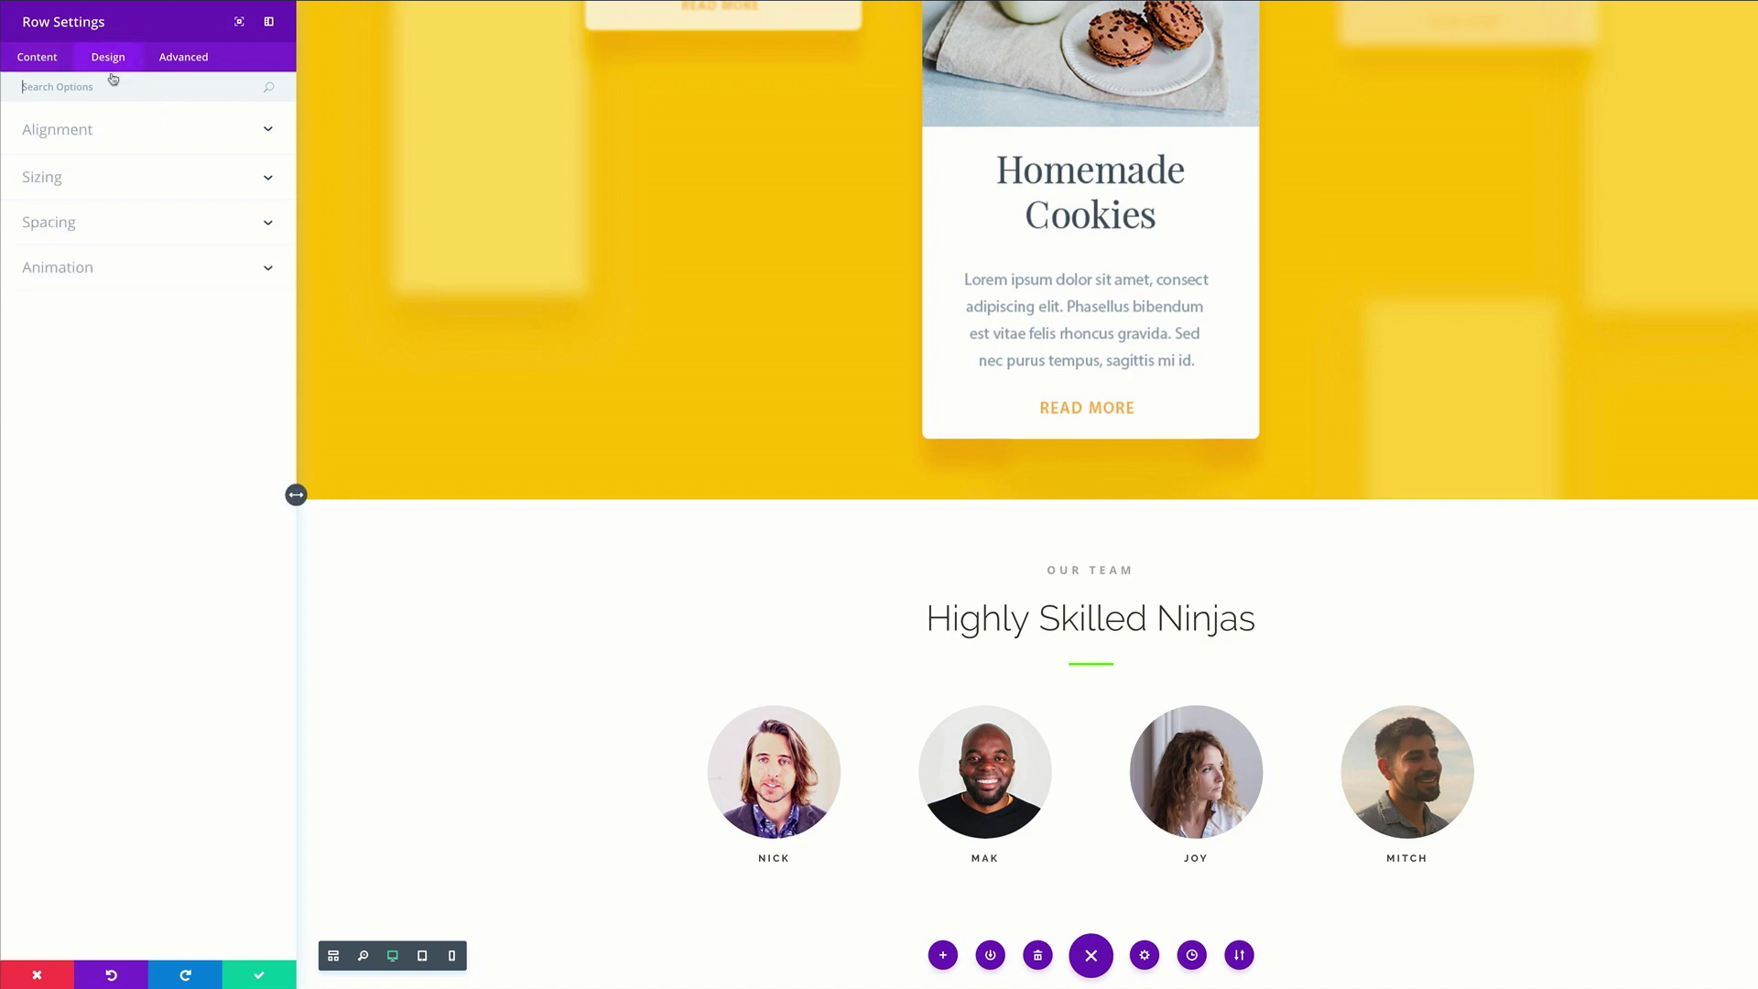
{"action": "left_click", "coordinate": [53, 185]}
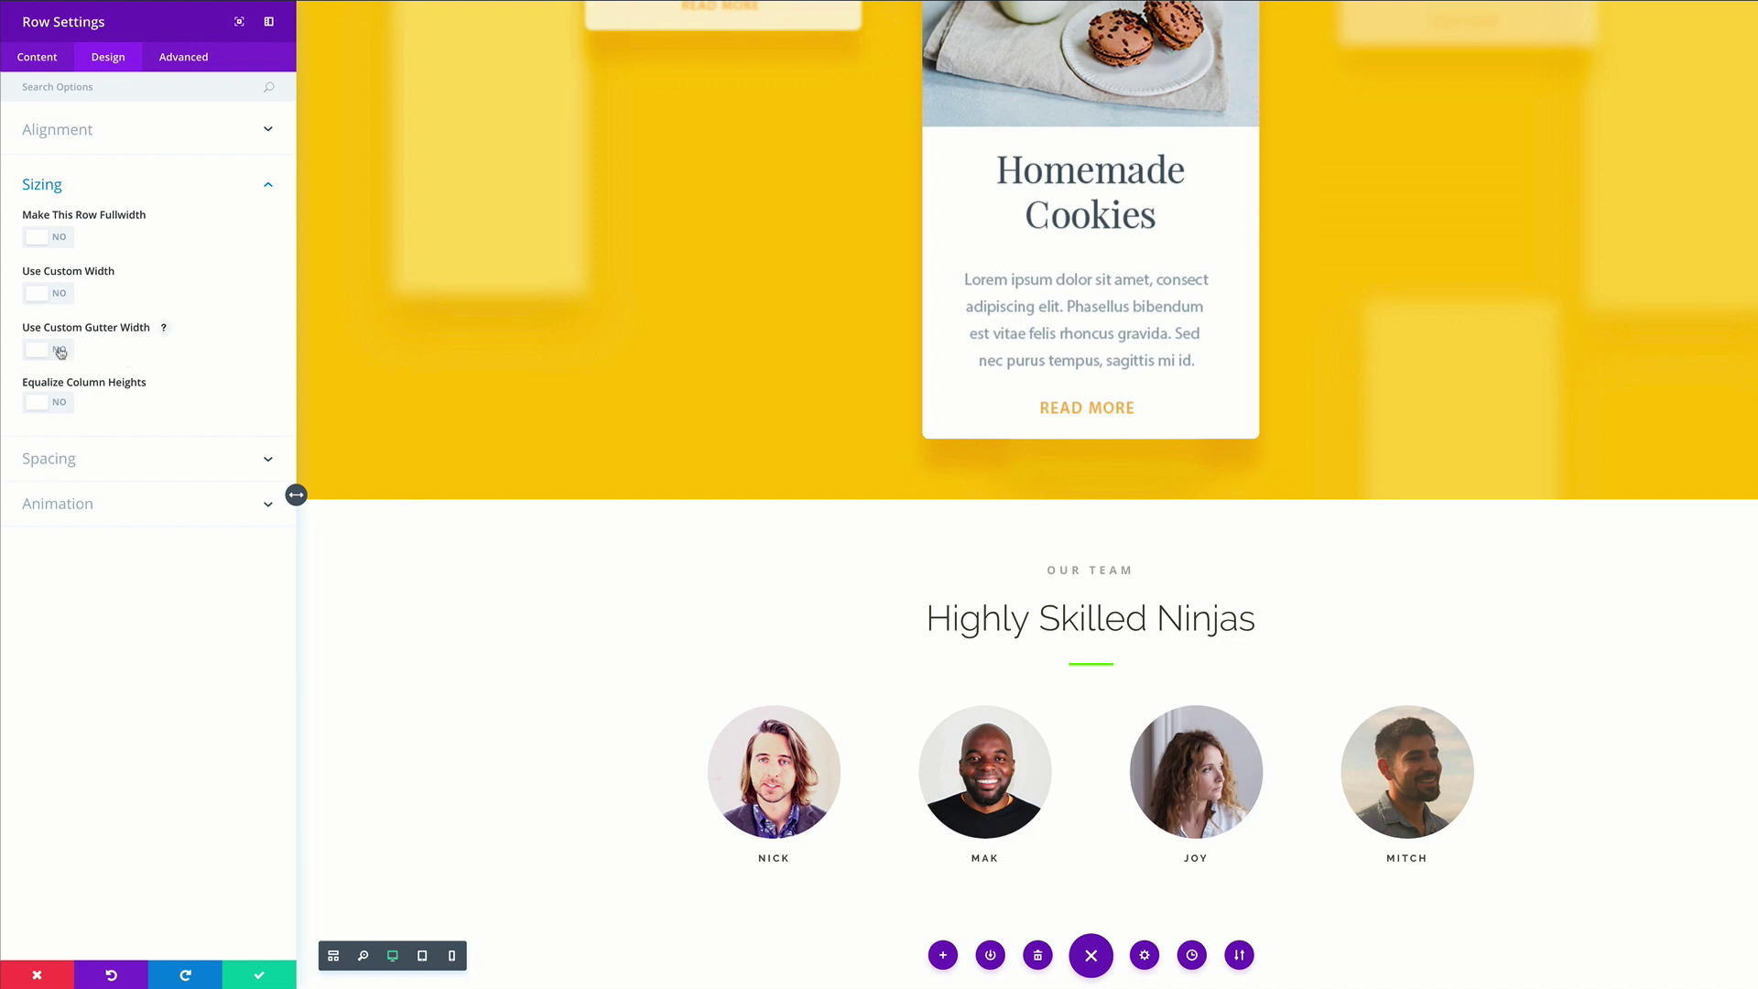
{"action": "left_click", "coordinate": [61, 353]}
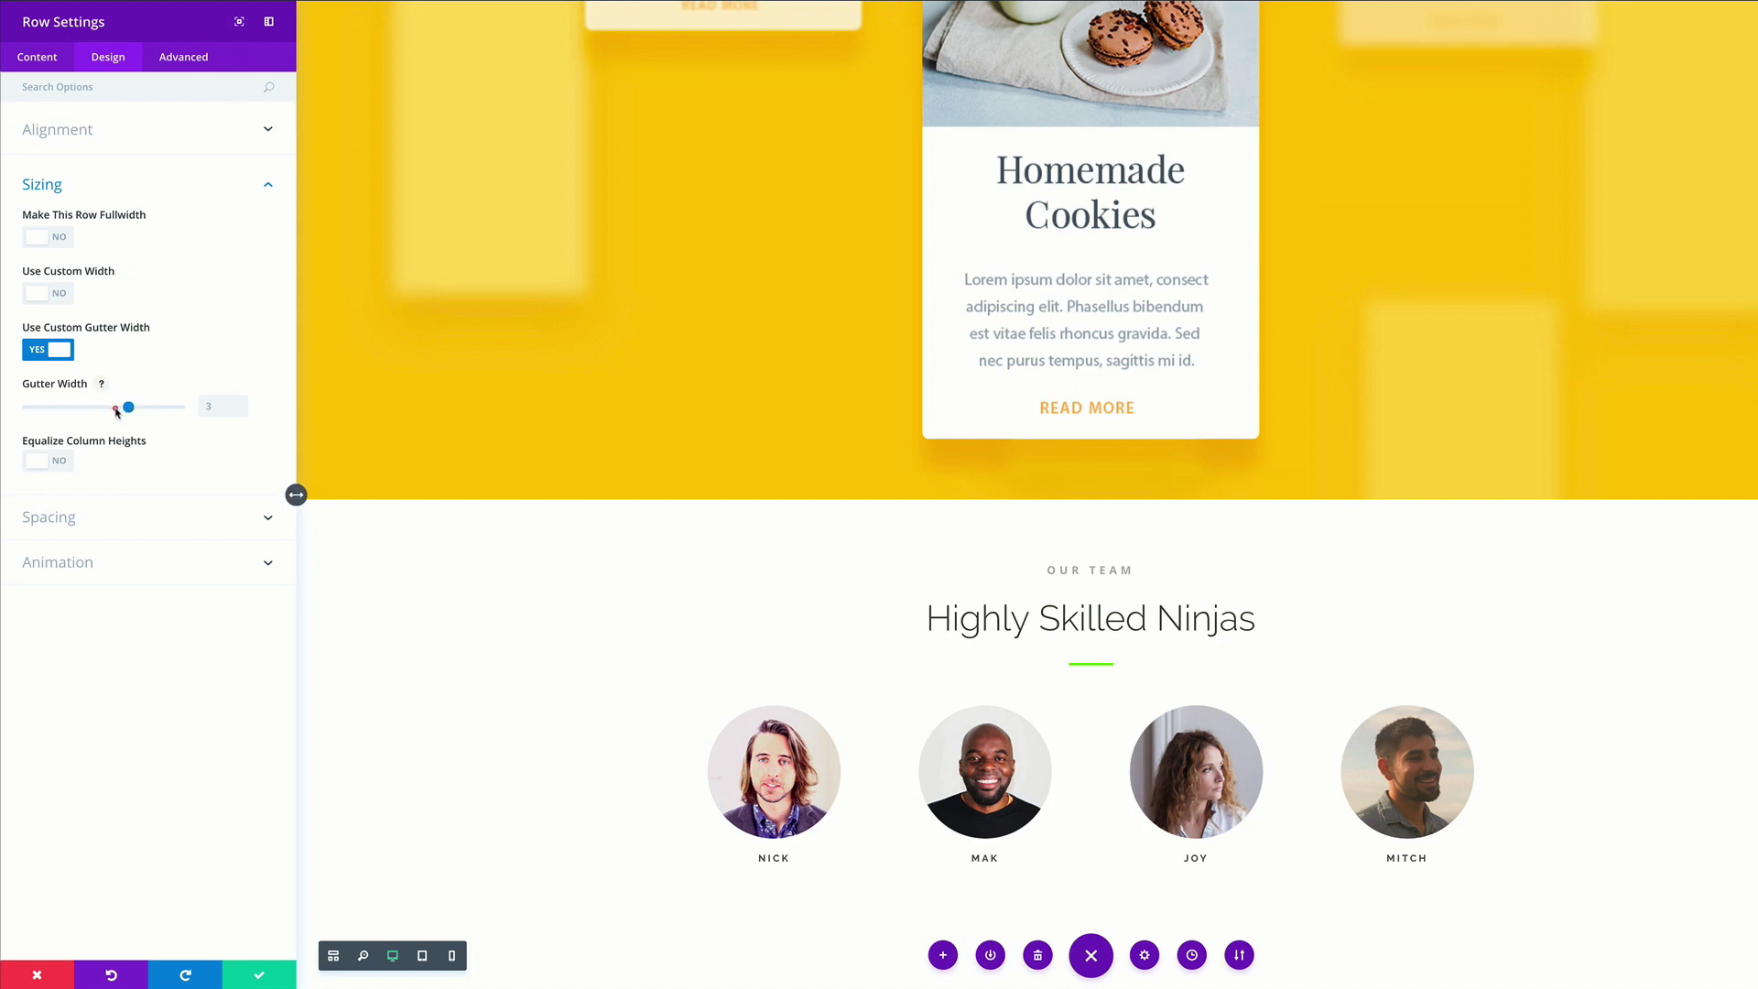
{"action": "left_click_drag", "start_coordinate": [117, 411], "coordinate": [94, 415]}
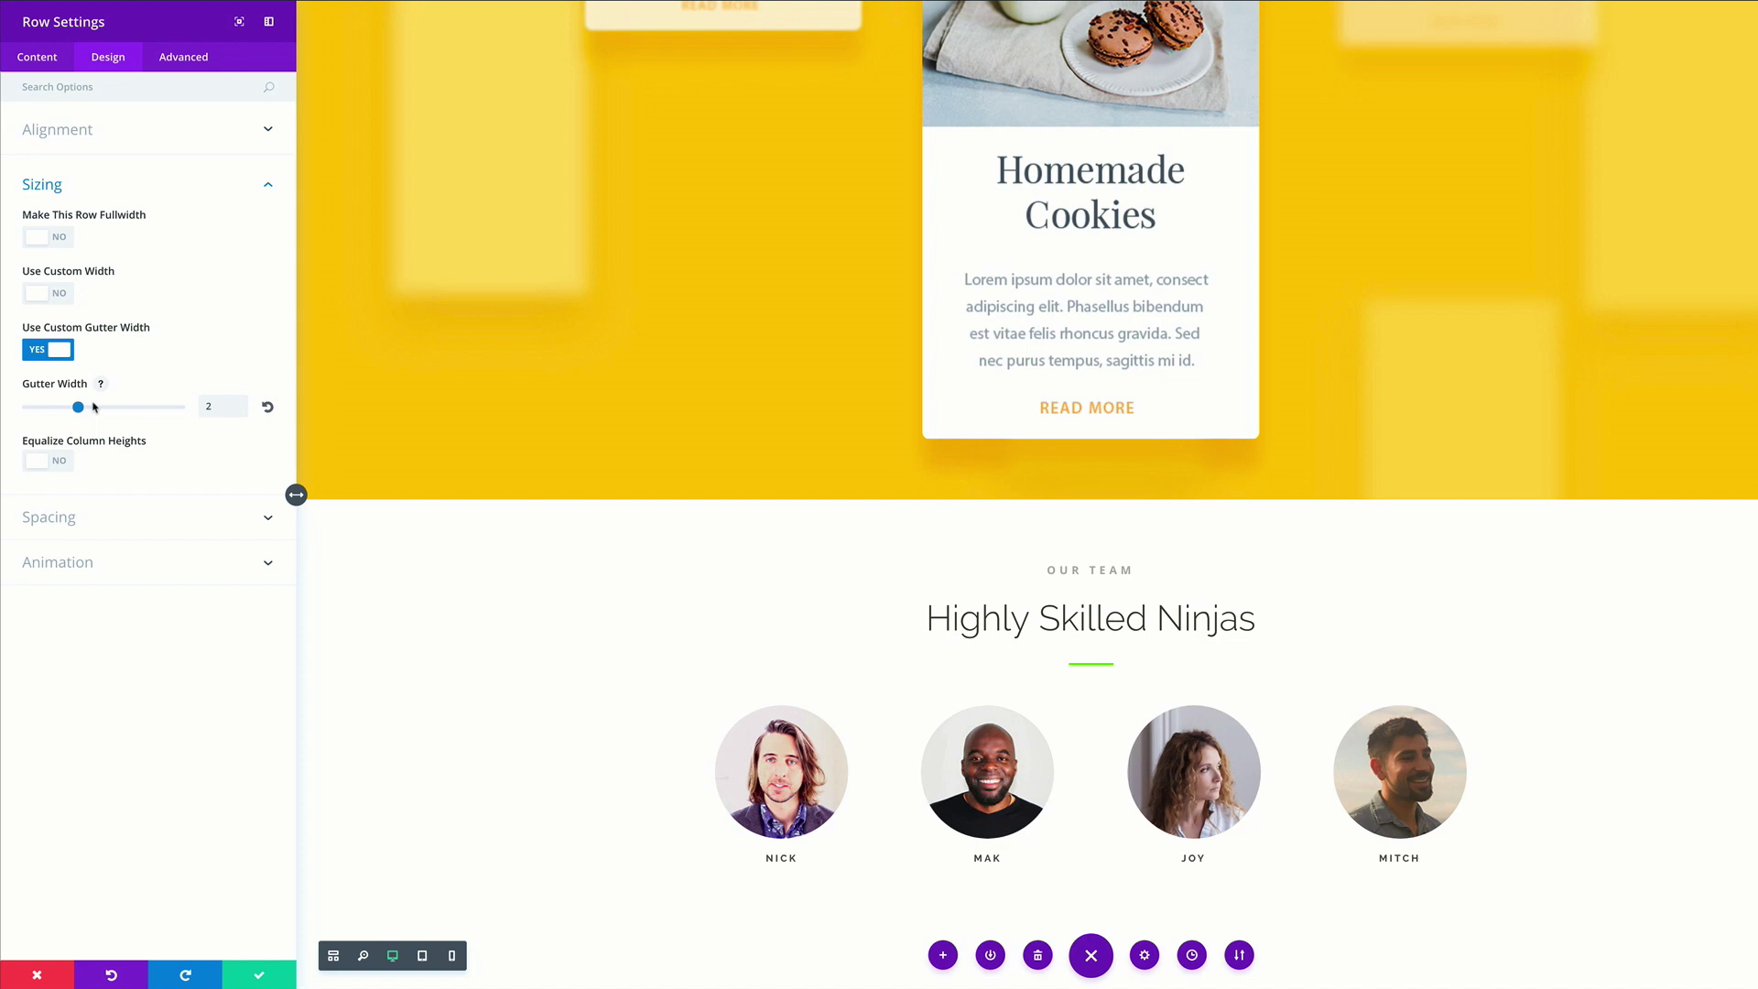
Set the portrait row's custom top padding to 60px
{"action": "left_click", "coordinate": [71, 524]}
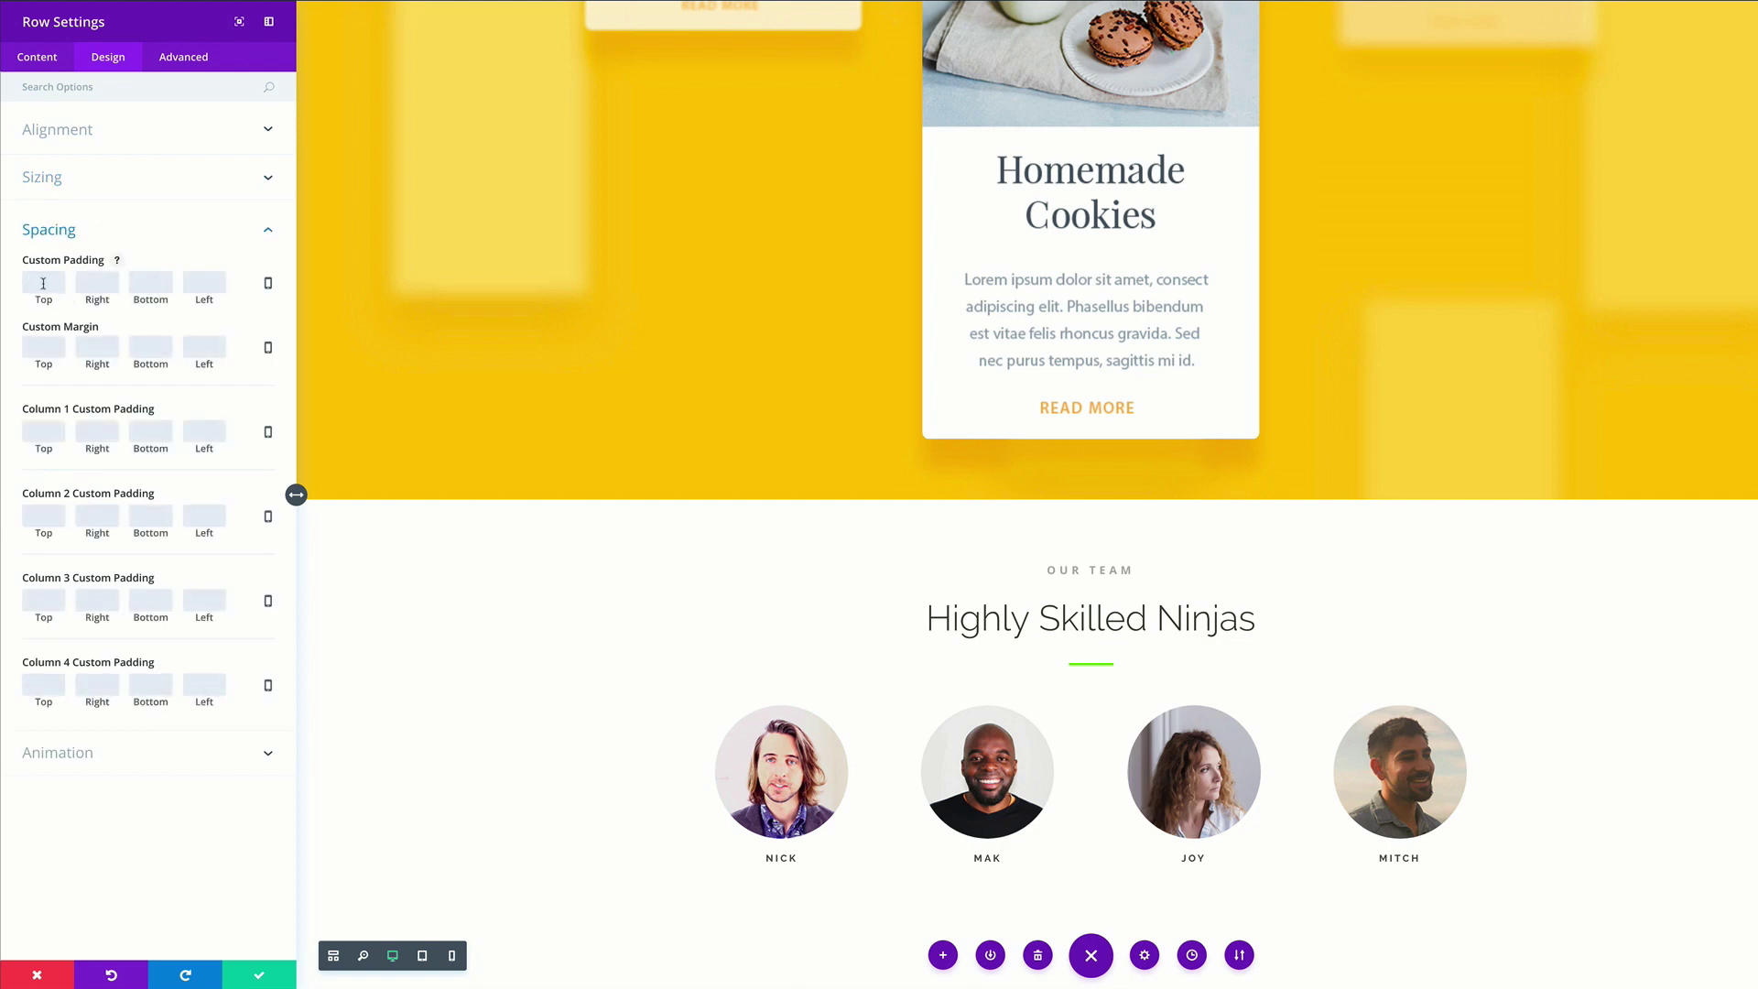
{"action": "type", "text": "60px"}
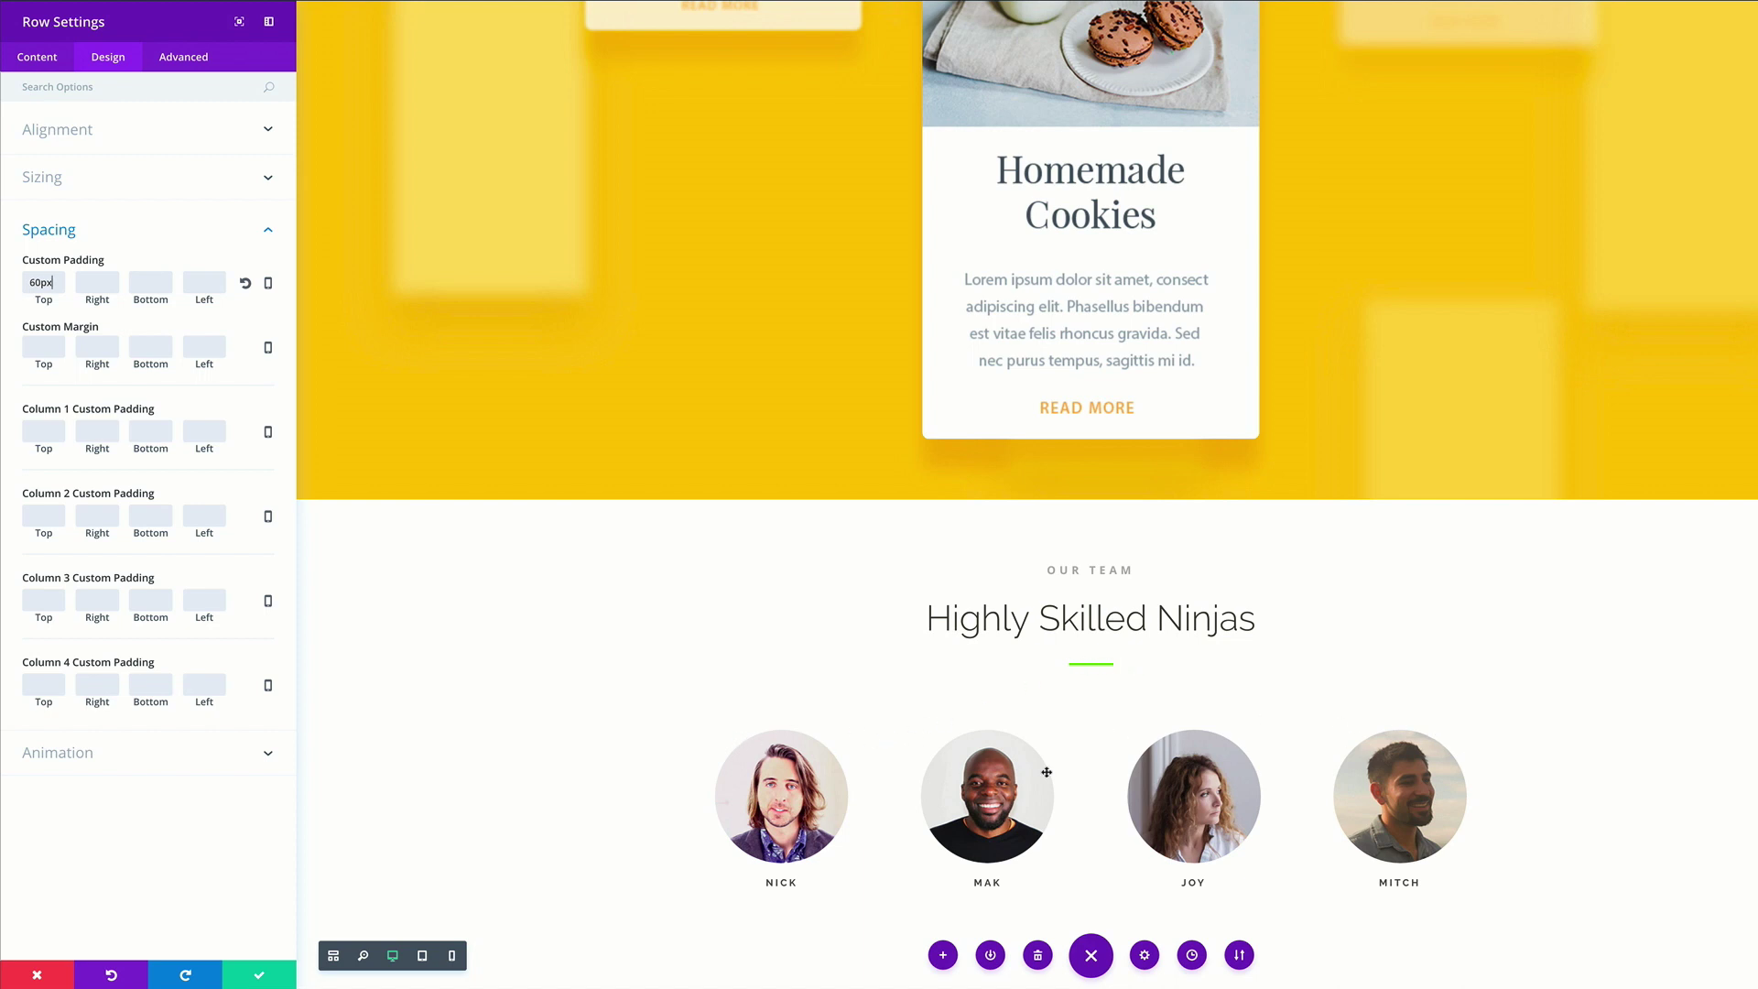
{"action": "scroll", "coordinate": [762, 679], "scroll_direction": "down", "scroll_amount": 1}
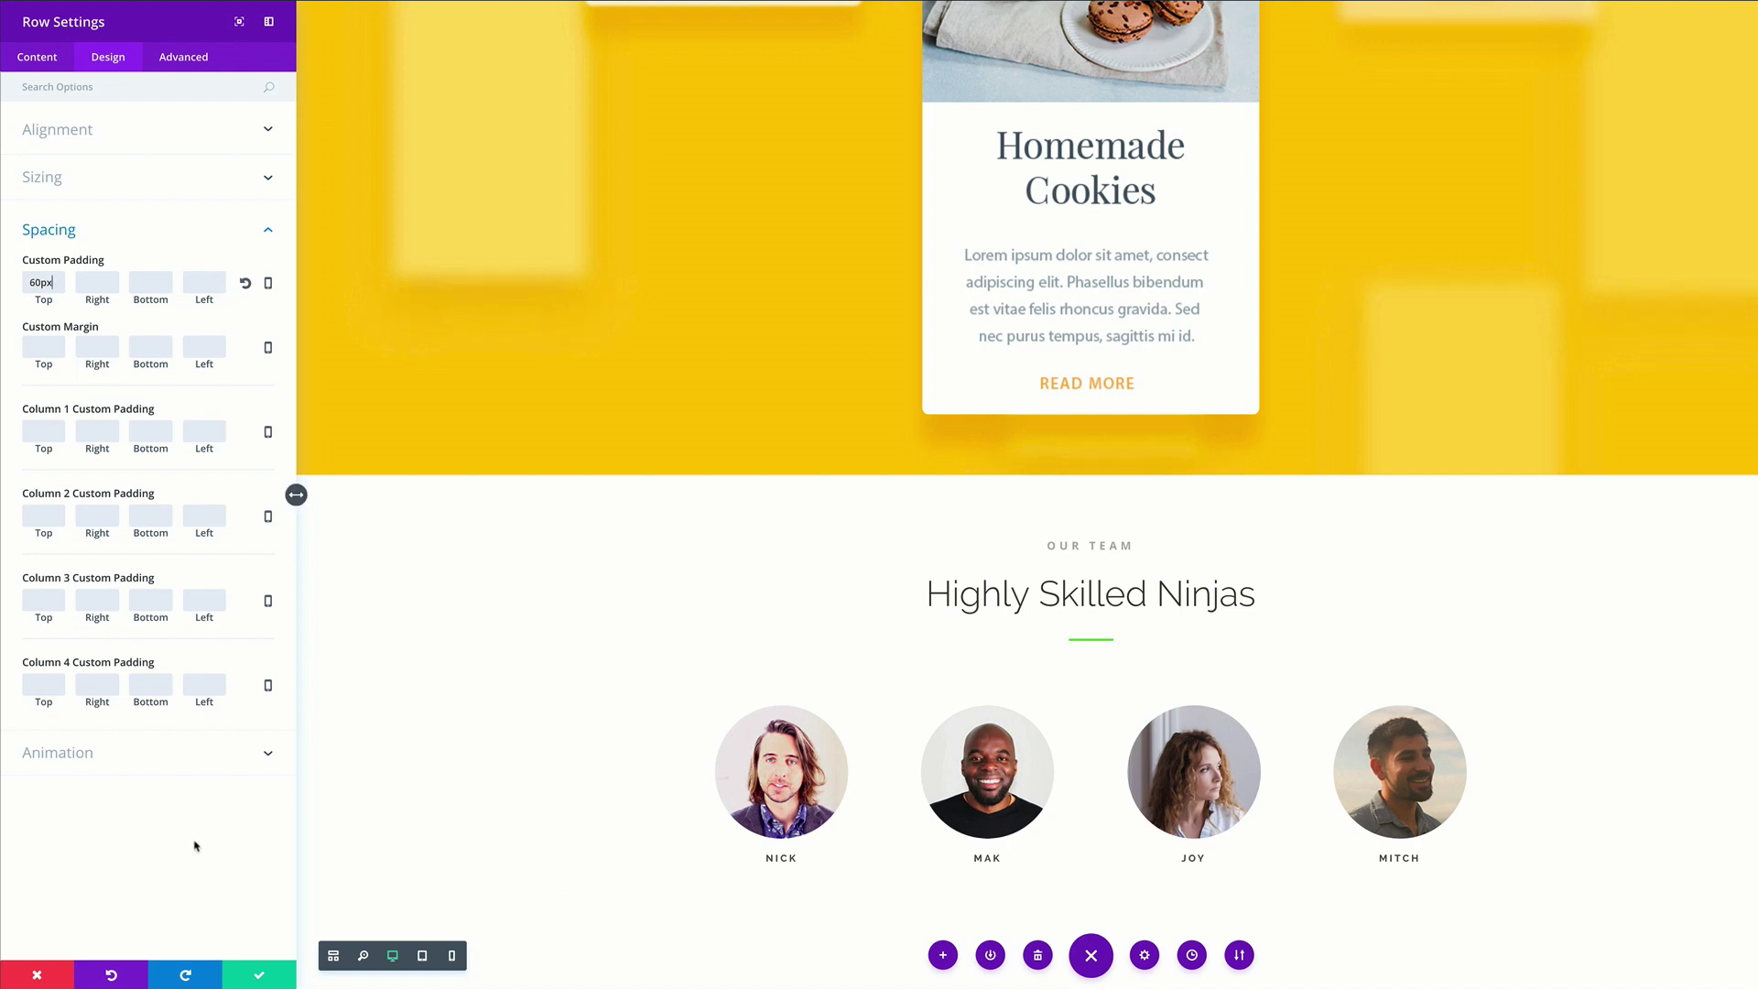
Give the portrait row a Bounce animation with a 700 ms duration and 1000 ms delay, and save the row settings
{"action": "left_click", "coordinate": [73, 750]}
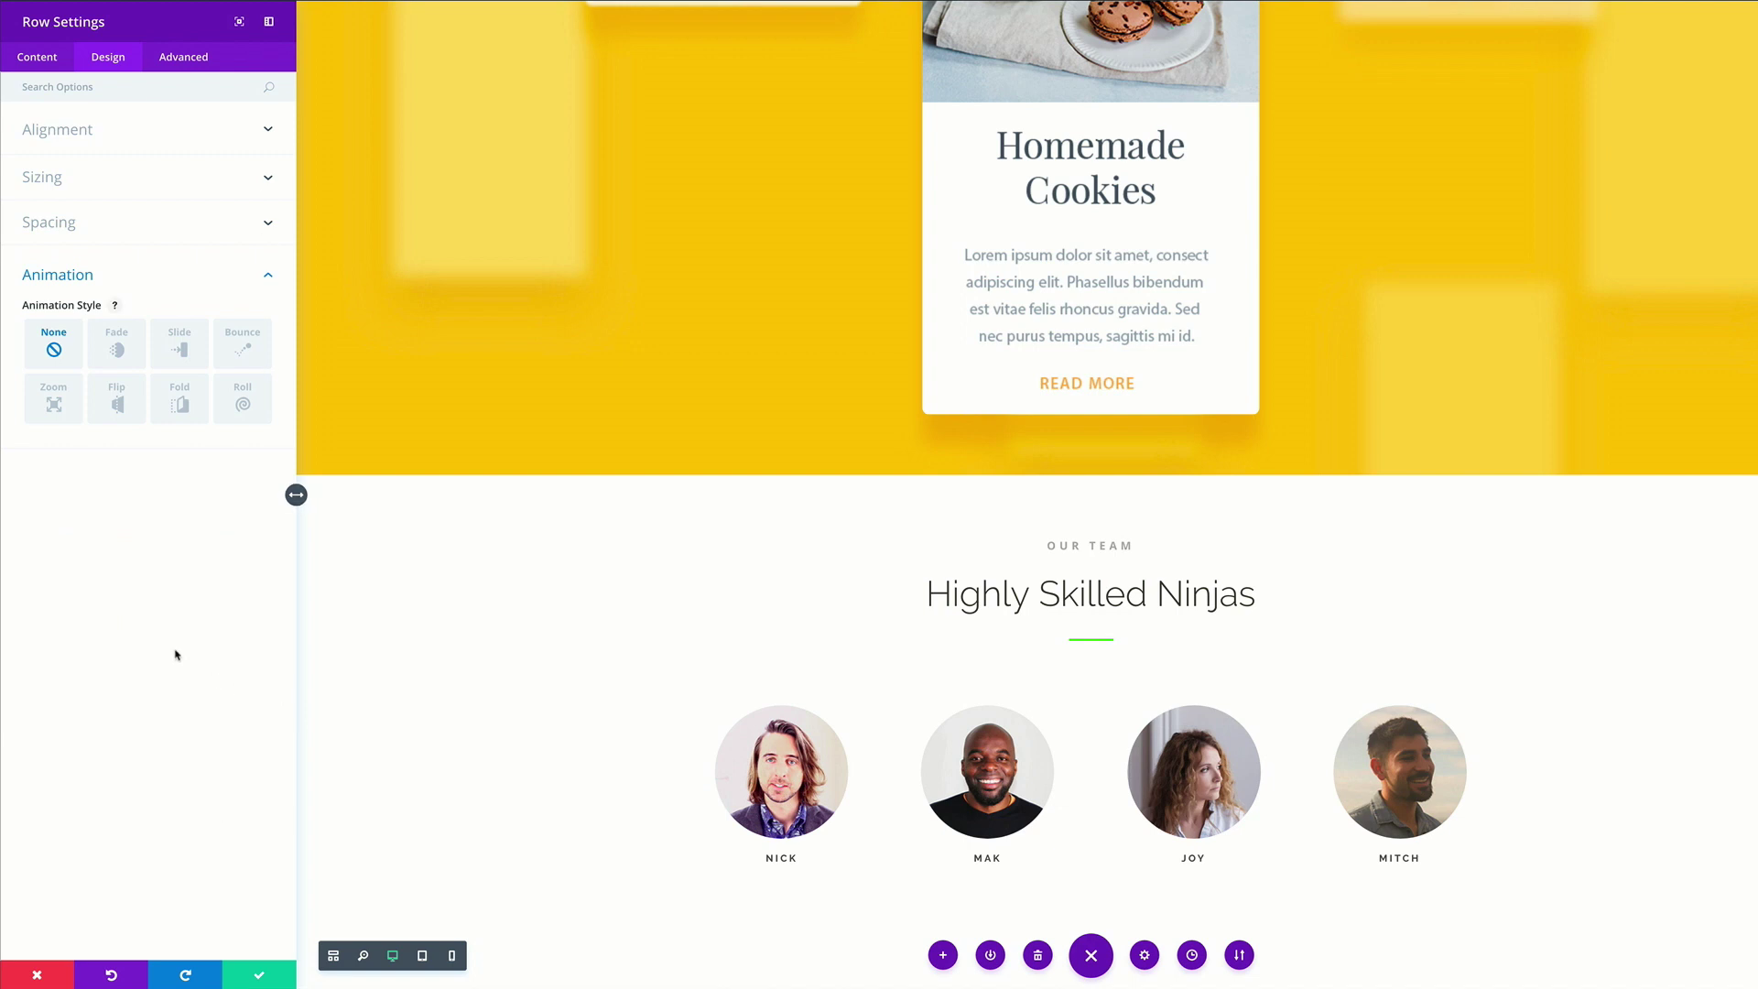
{"action": "left_click", "coordinate": [243, 347]}
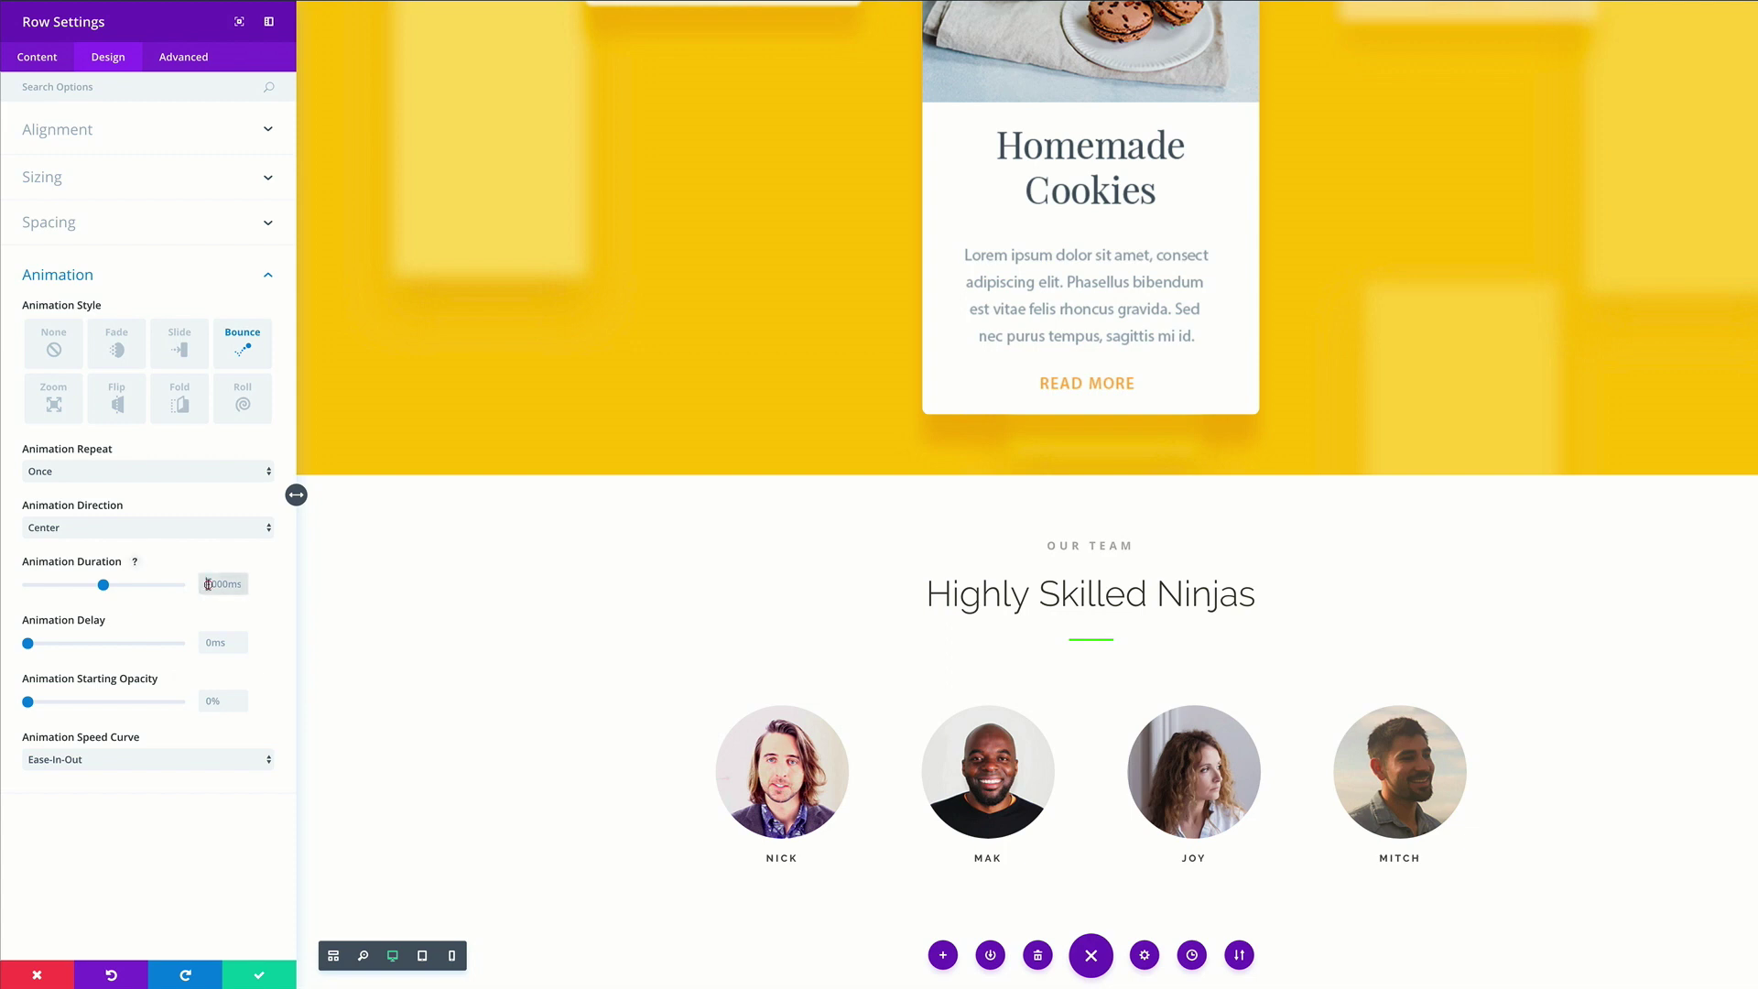
{"action": "type", "text": "700"}
{"action": "key", "text": "Tab"}
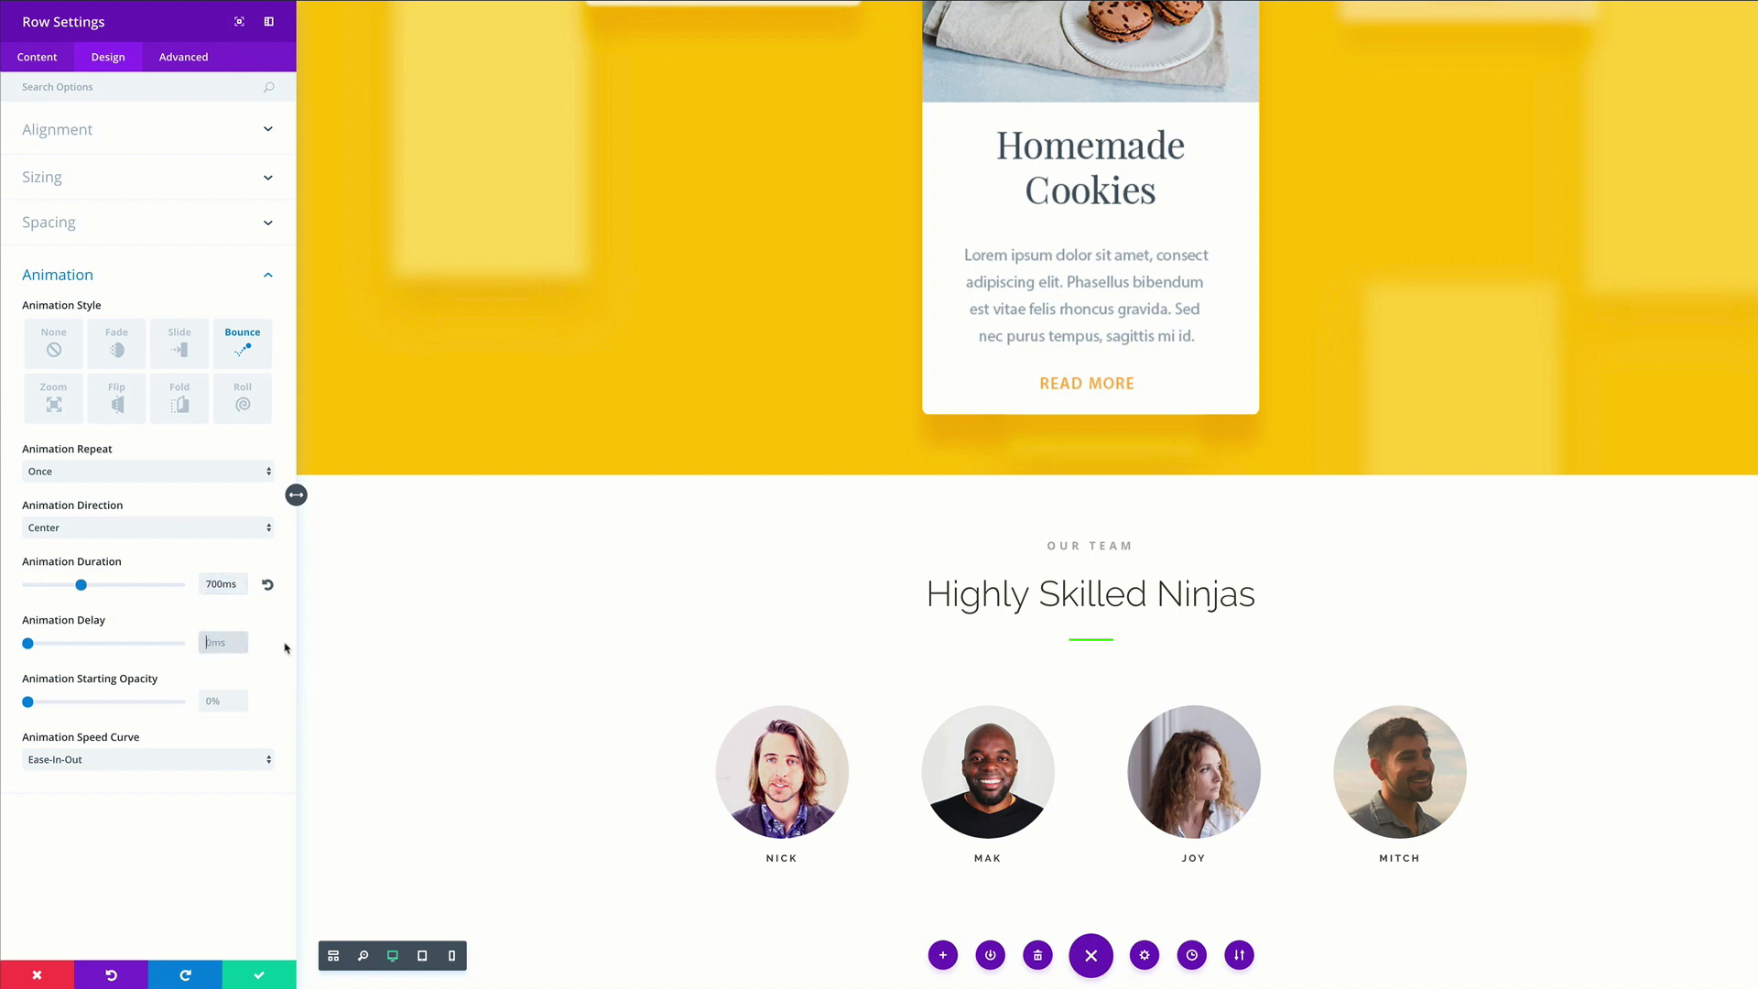
{"action": "type", "text": "1000"}
{"action": "left_click", "coordinate": [259, 976]}
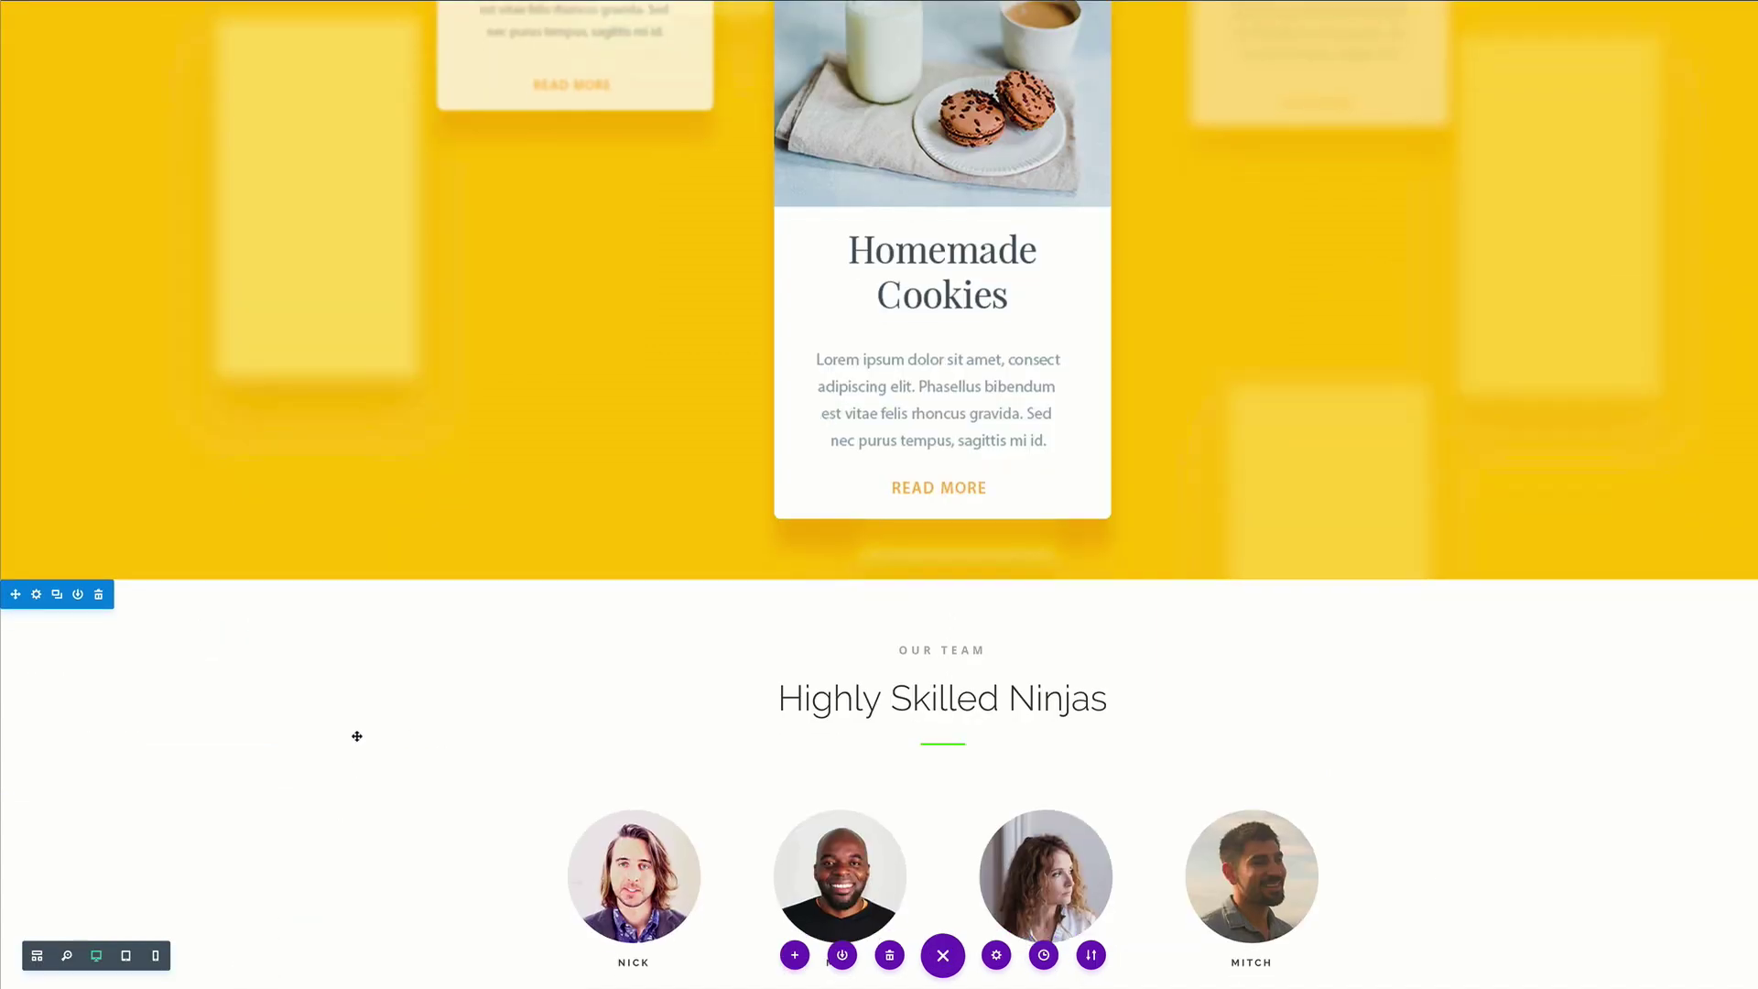
Exit the Visual Builder and view the team section's animation on the live page
{"action": "scroll", "coordinate": [357, 737], "scroll_direction": "down", "scroll_amount": 1}
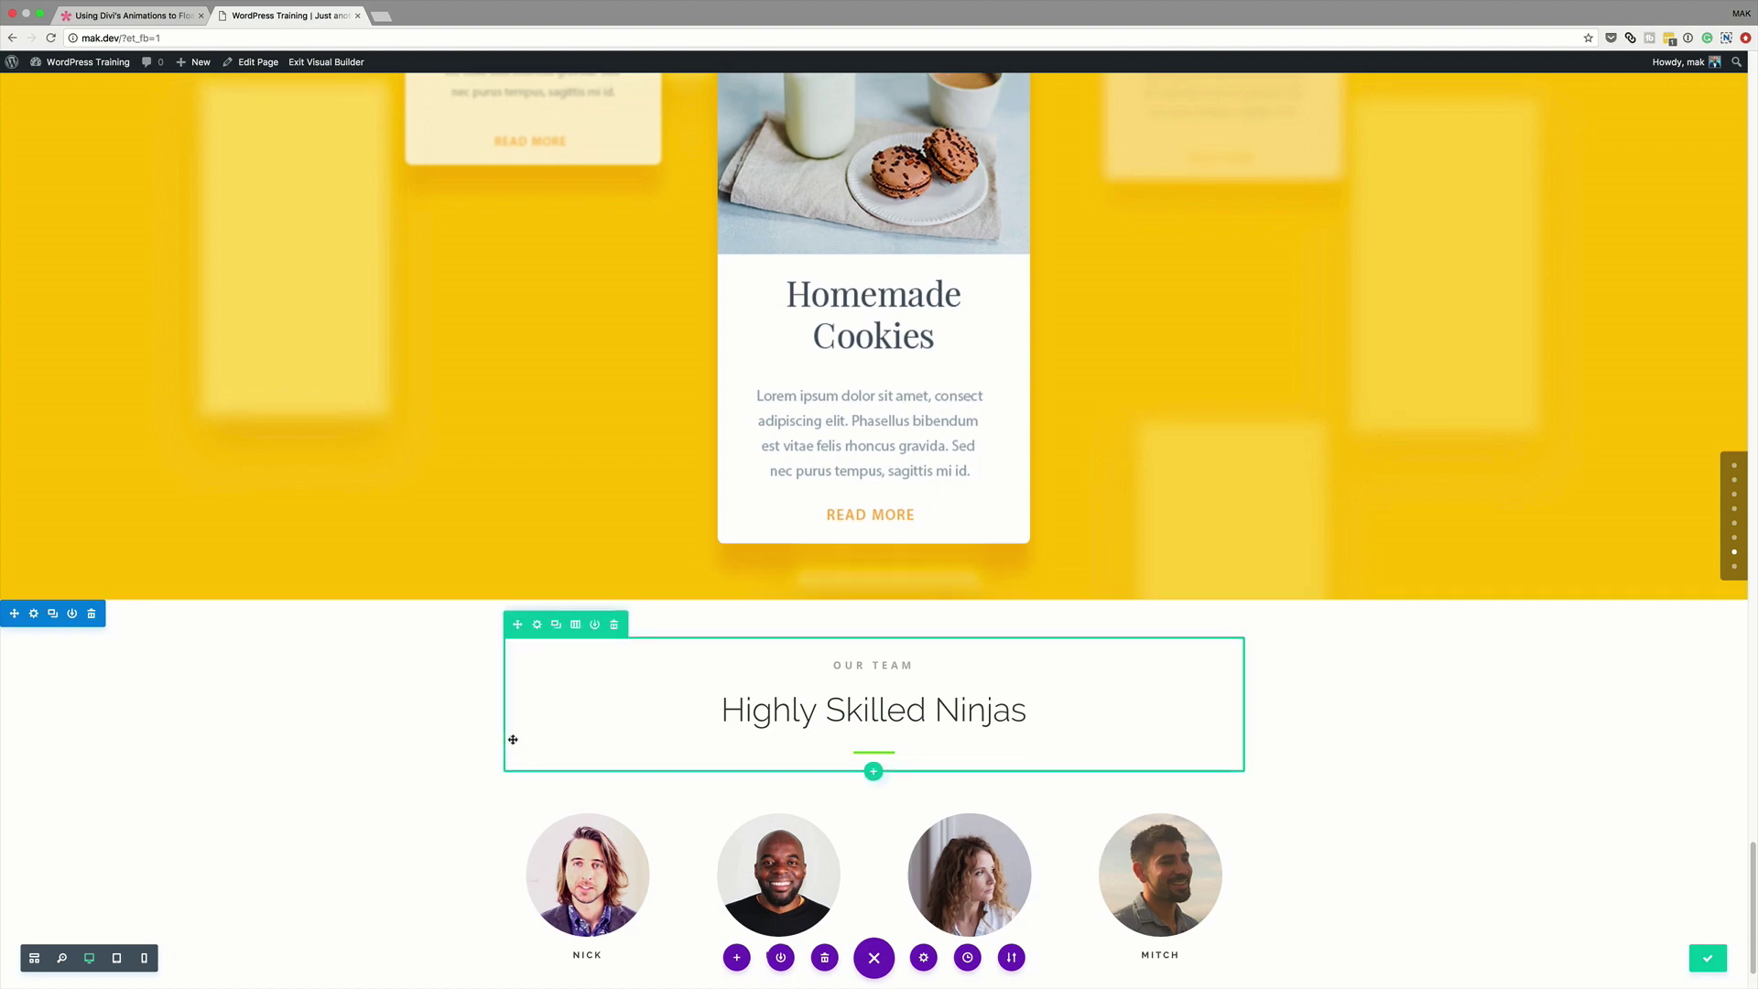
{"action": "scroll", "coordinate": [510, 733], "scroll_direction": "up", "scroll_amount": 3}
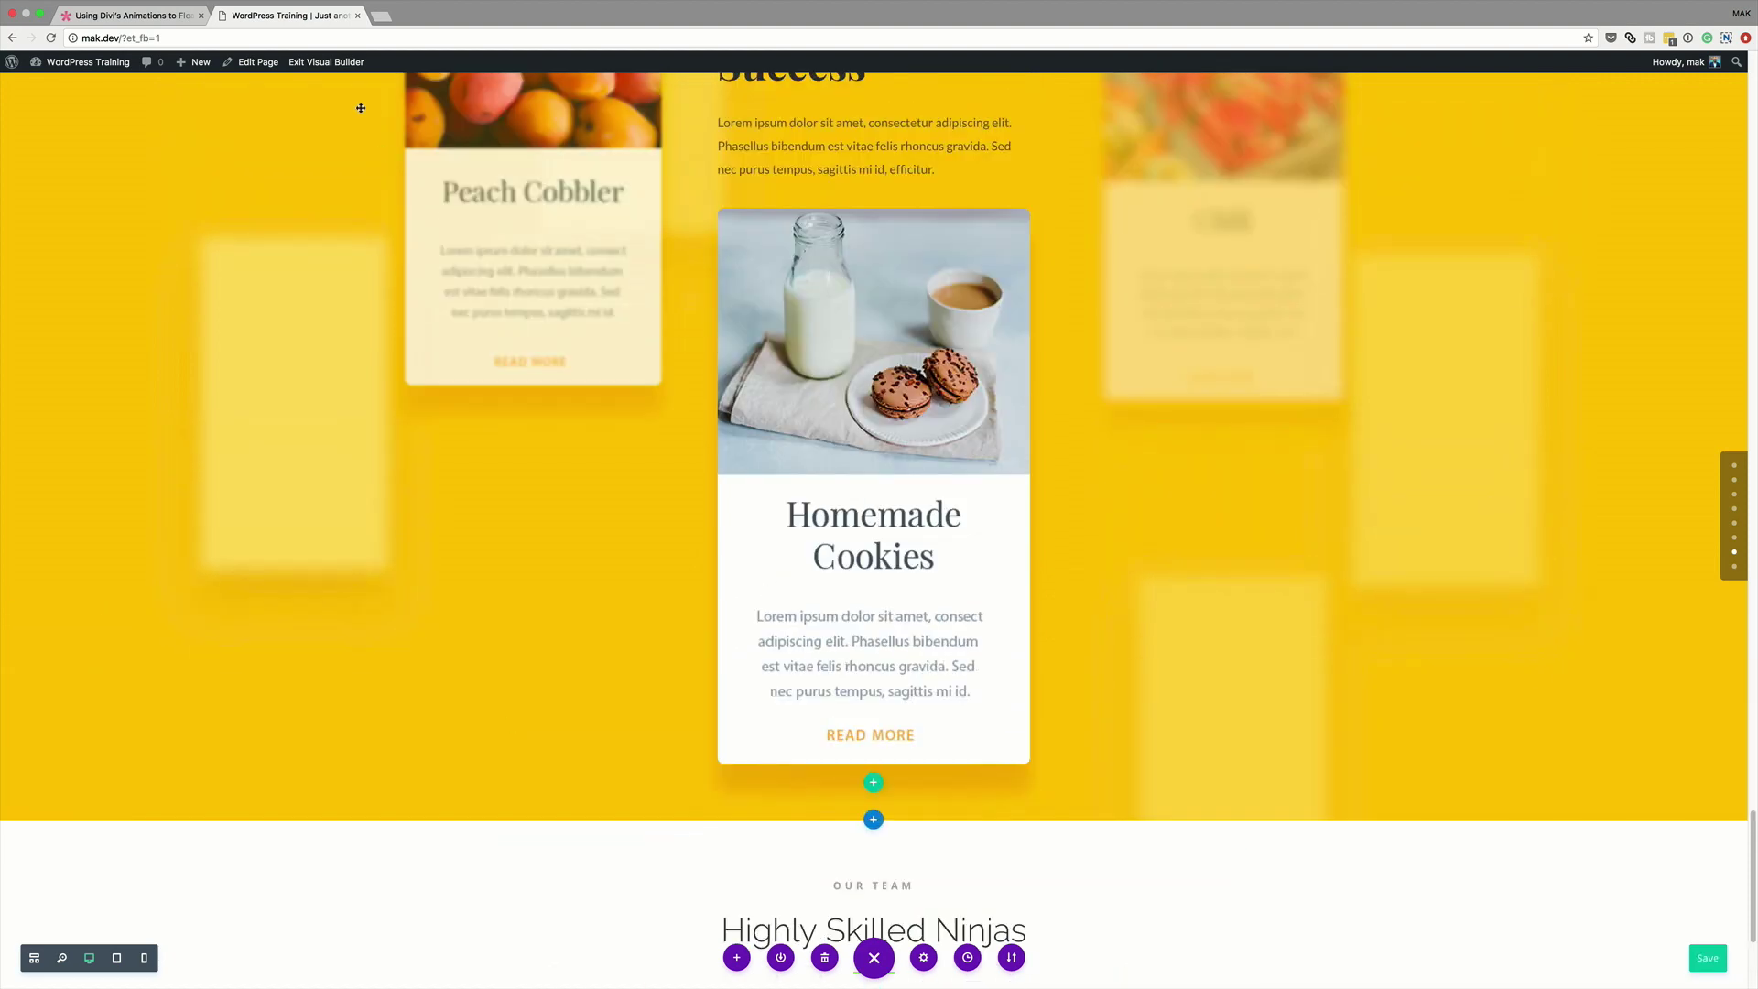
{"action": "left_click", "coordinate": [327, 62]}
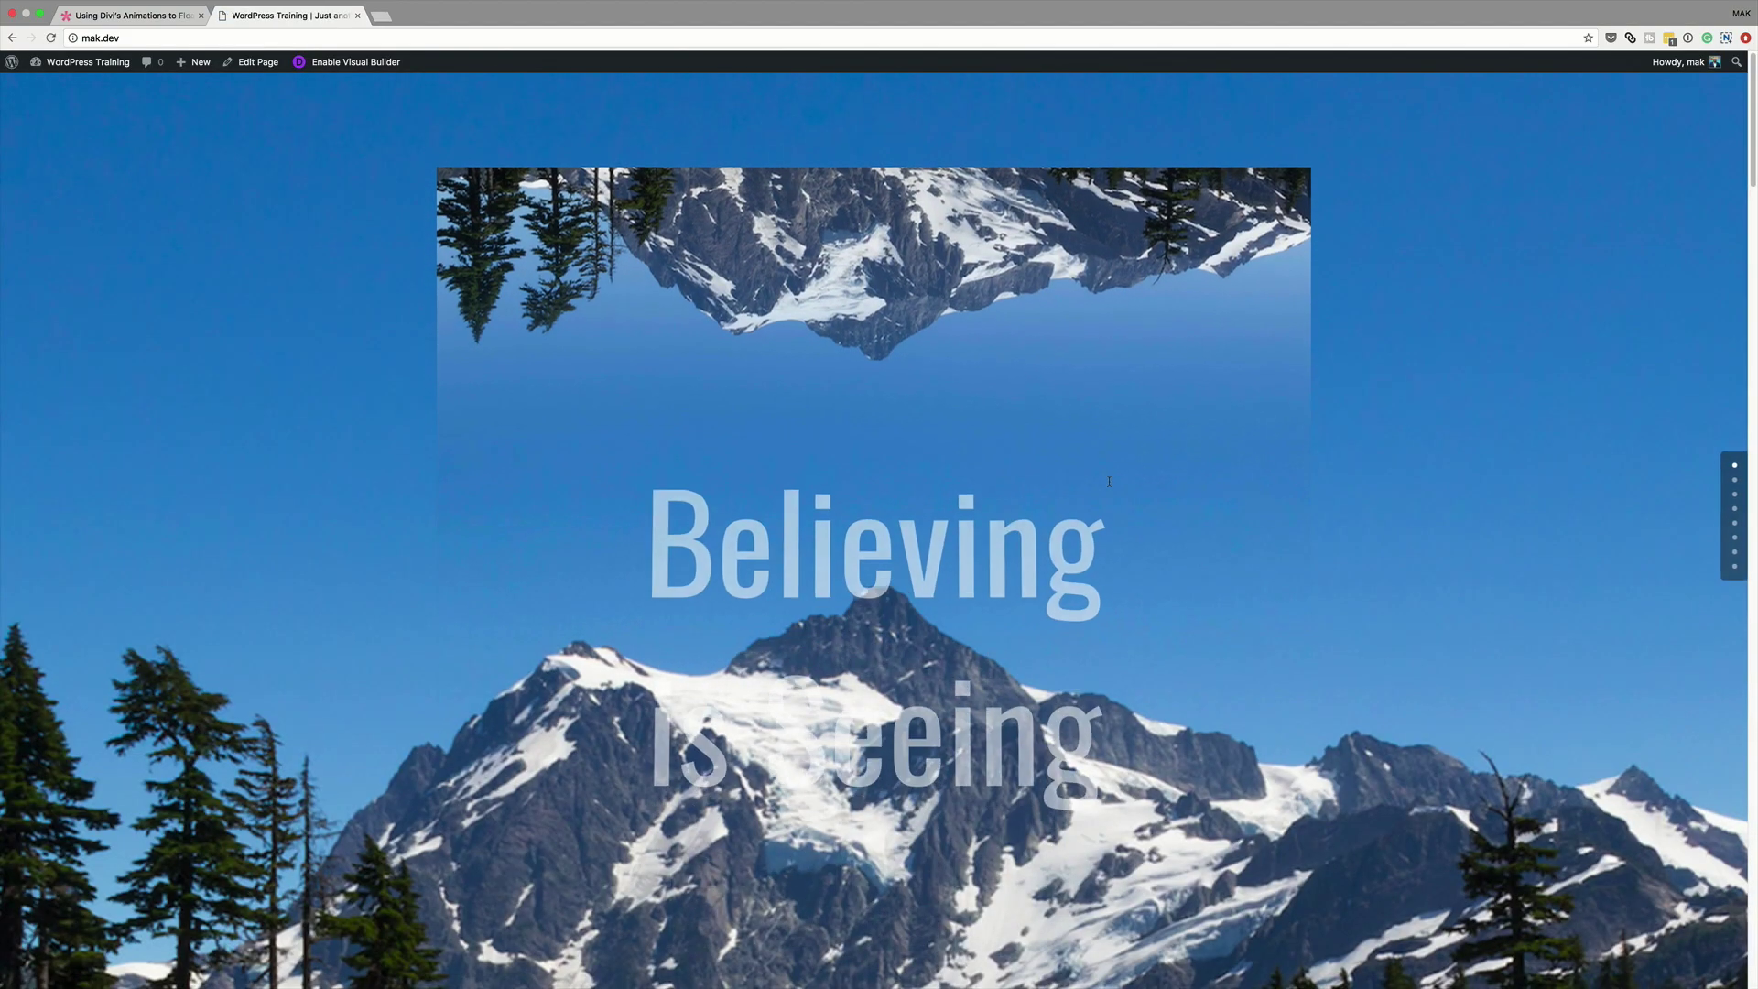
{"action": "scroll", "coordinate": [1221, 491], "scroll_direction": "down", "scroll_amount": 20}
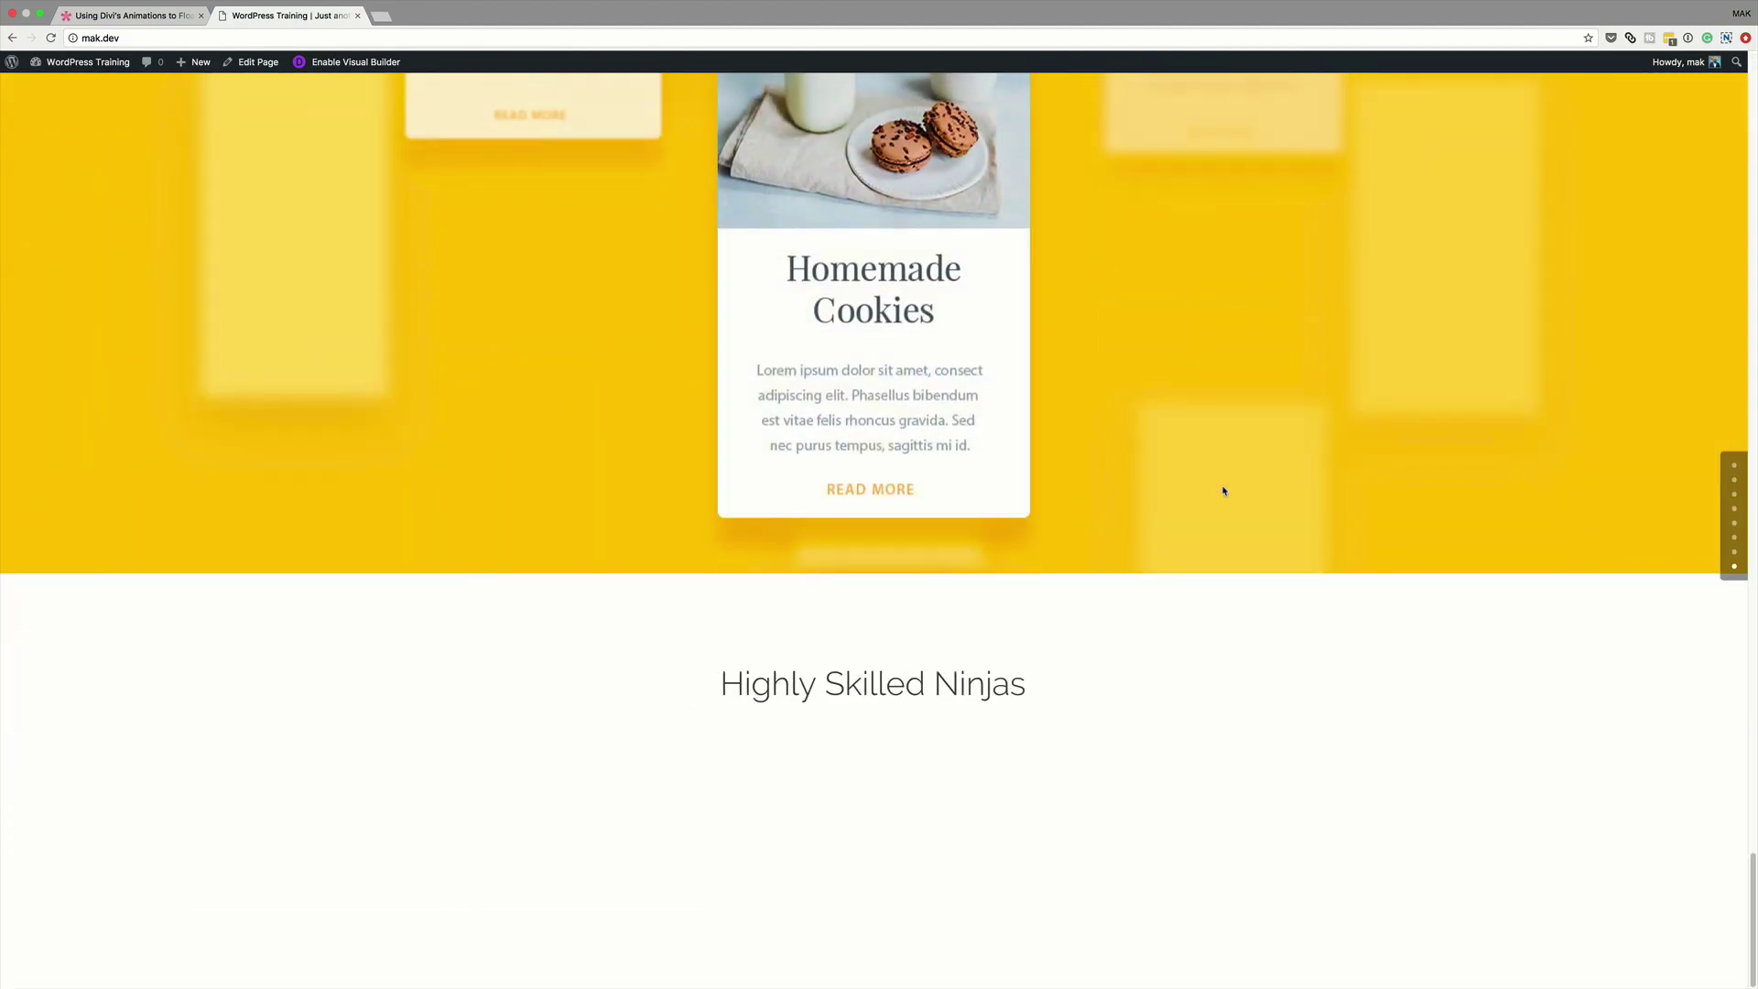